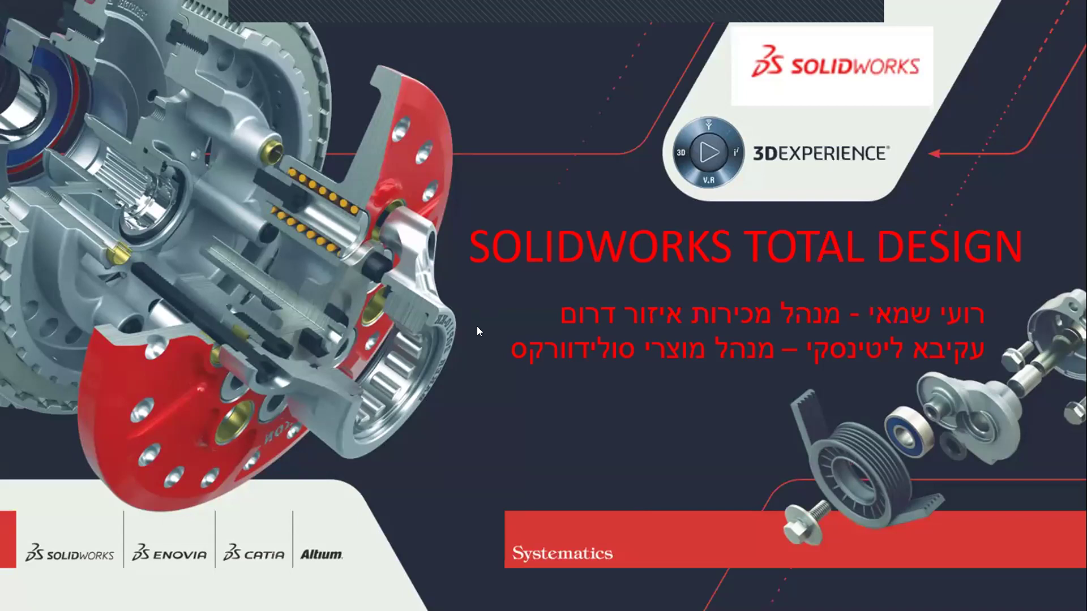
Advance the slideshow from the SOLIDWORKS TOTAL DESIGN title to the webinars slide
click(530, 334)
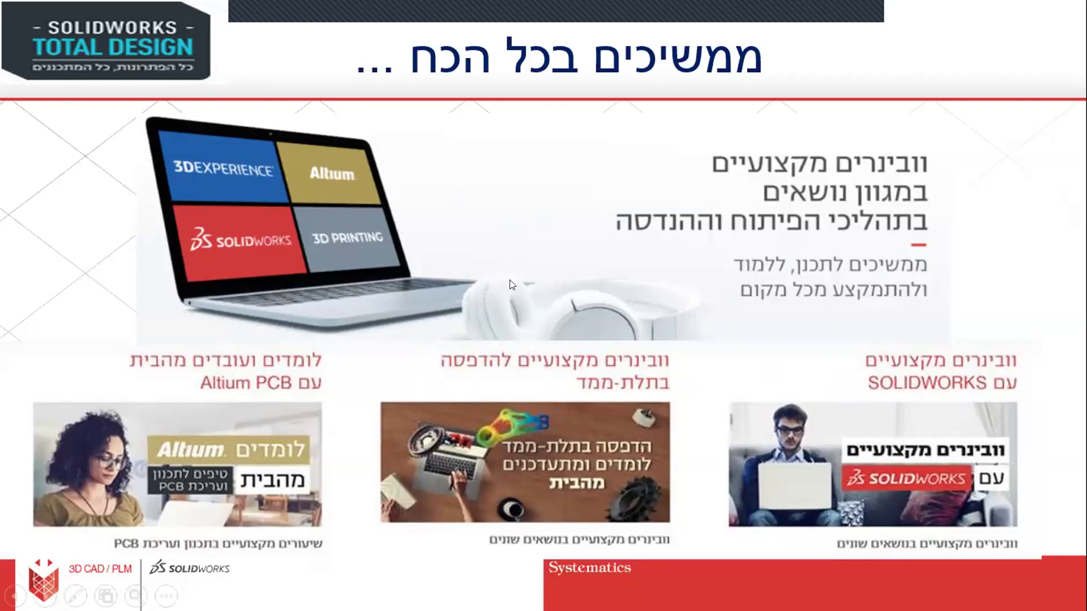
Advance to the upcoming webinars slide listing six webinars from 8/6/20 to 15/6/20
mouse_move(511, 204)
click(581, 252)
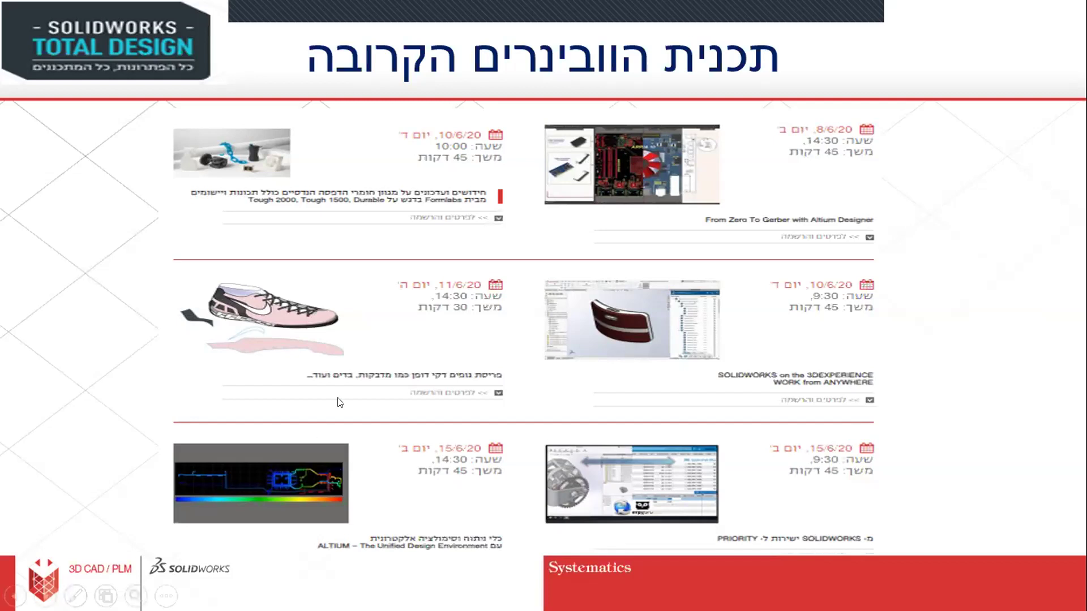
Step past the second webinar-dates page to the 'הקורסים חוזרים !!!' courses slide
click(379, 355)
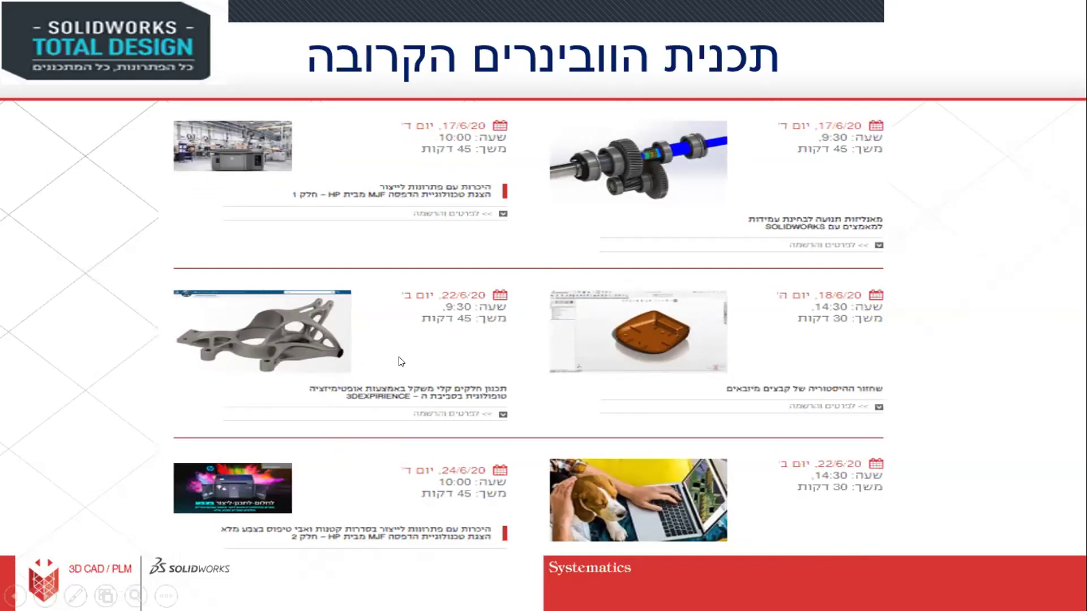
click(326, 349)
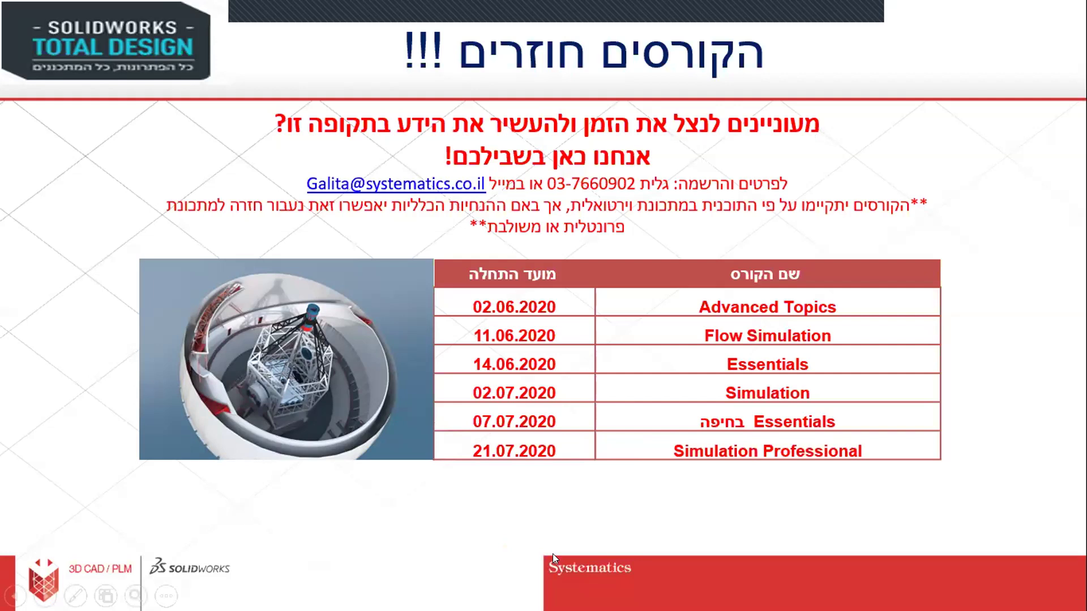
Advance to the 'דרושים לעבודה עם SOLIDWORKS' job openings slide
click(262, 347)
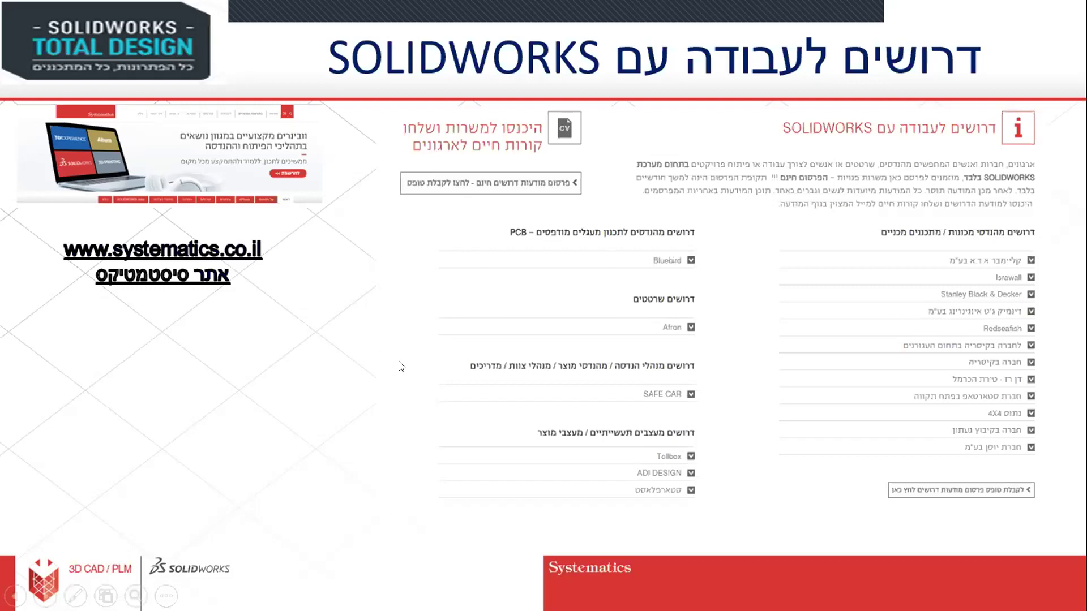
Advance to the 'Concurrent Model Based Design' slide showing the serial process diagram
key(Right)
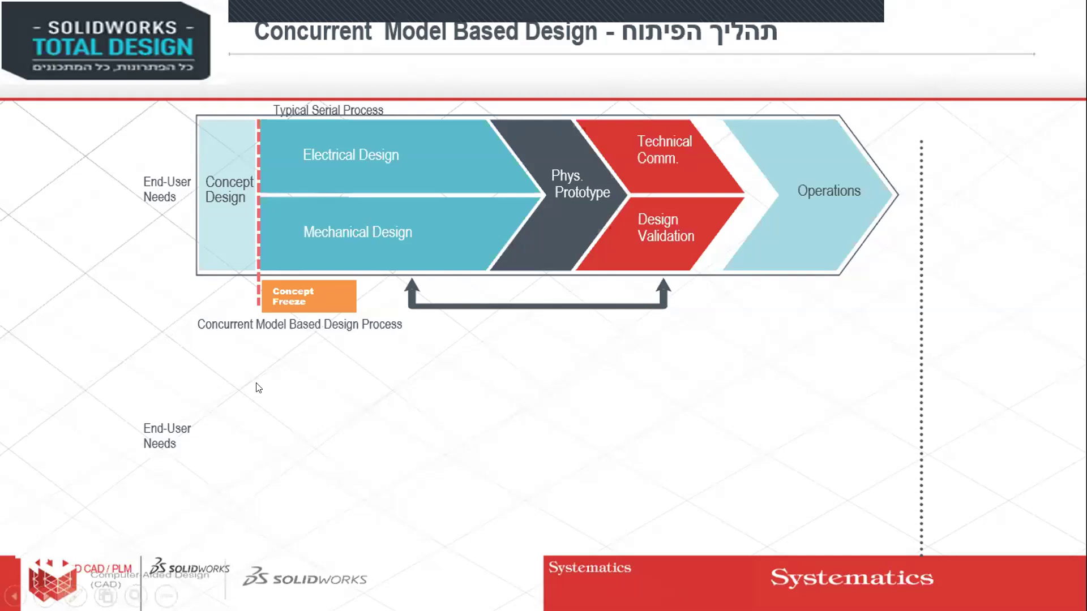
Play the diagram animations: lower concurrent process, later Concept Freeze, and SAVING arrow
click(295, 389)
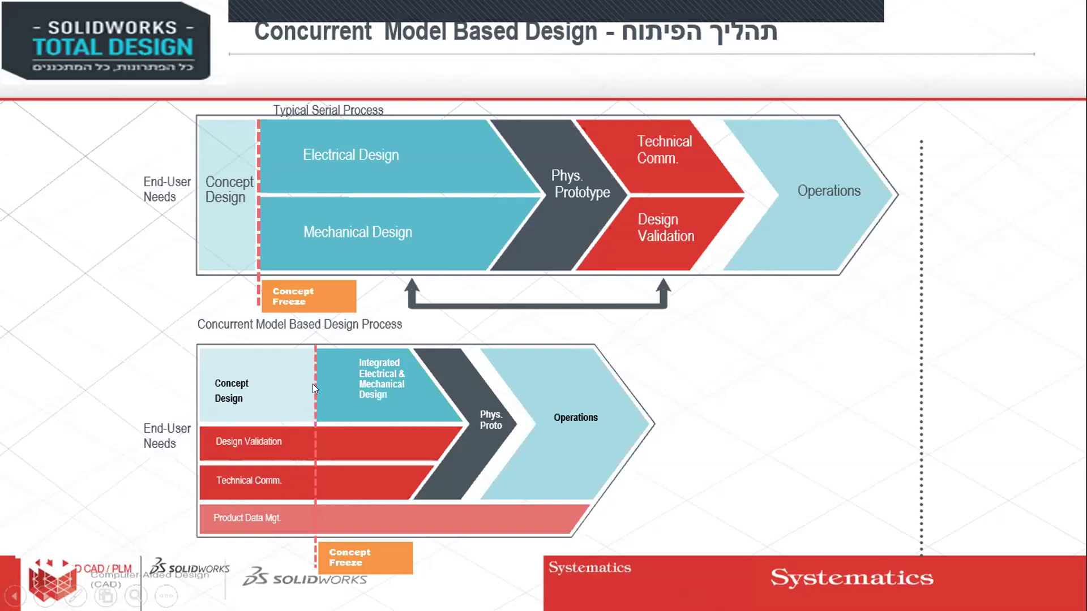
click(182, 391)
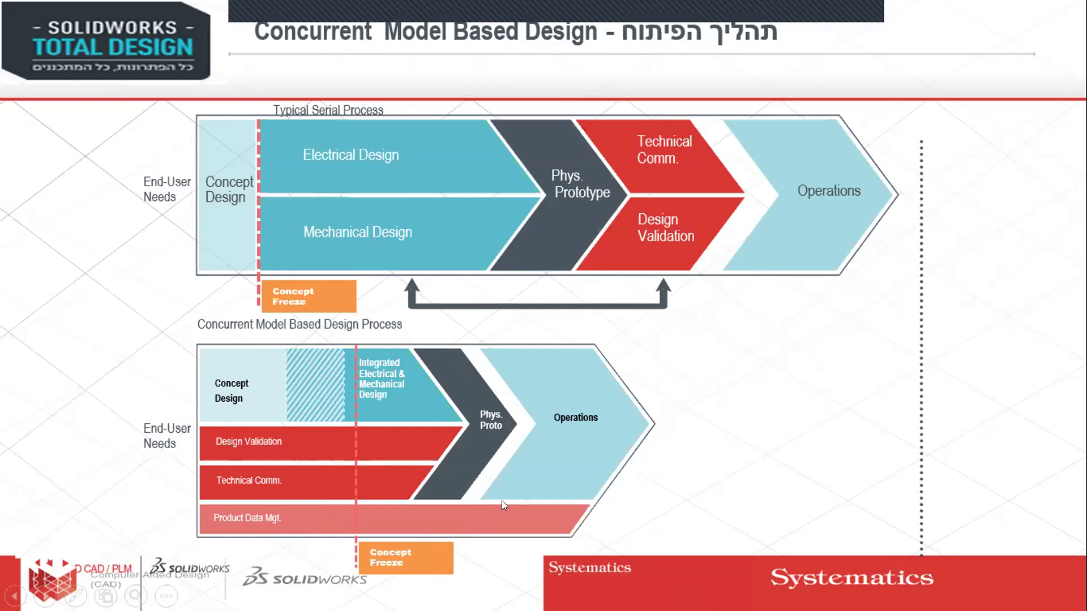
click(716, 456)
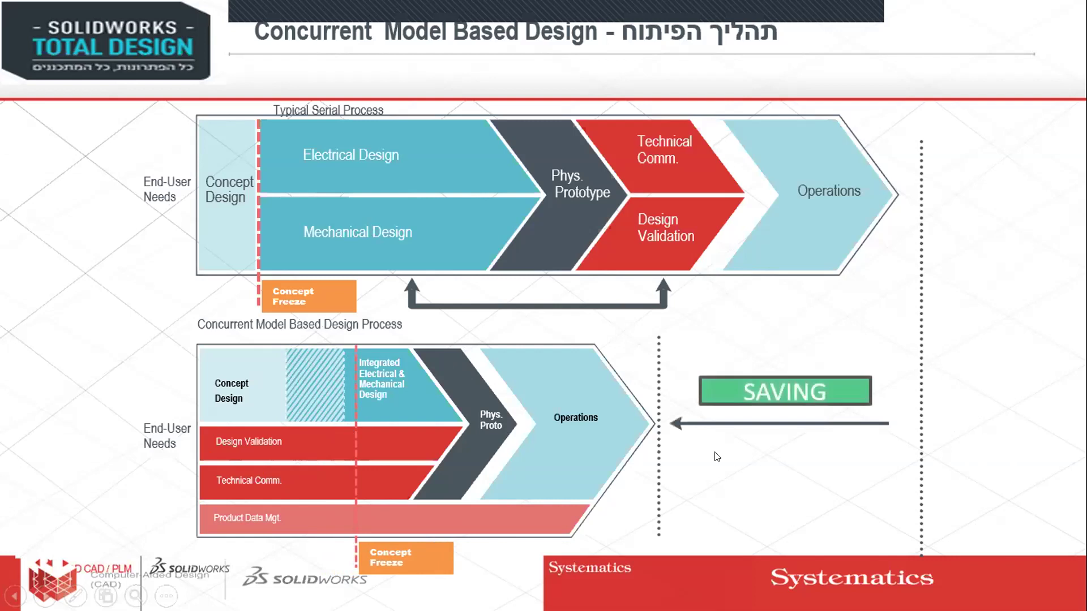
Advance through the Model Centric Design slide animations, then jump ahead to the closing slides
click(717, 456)
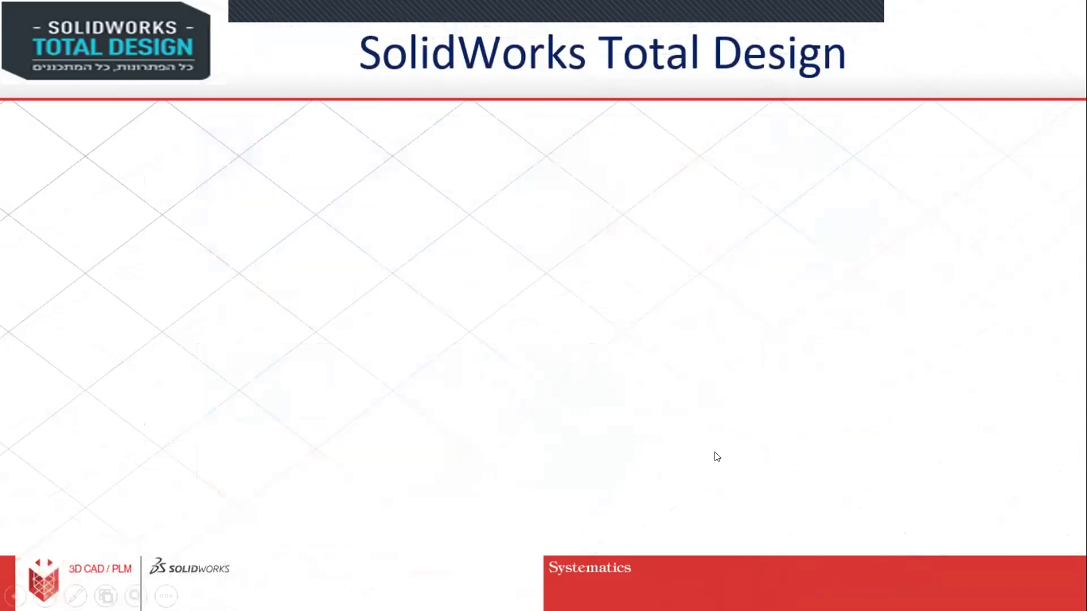
click(719, 196)
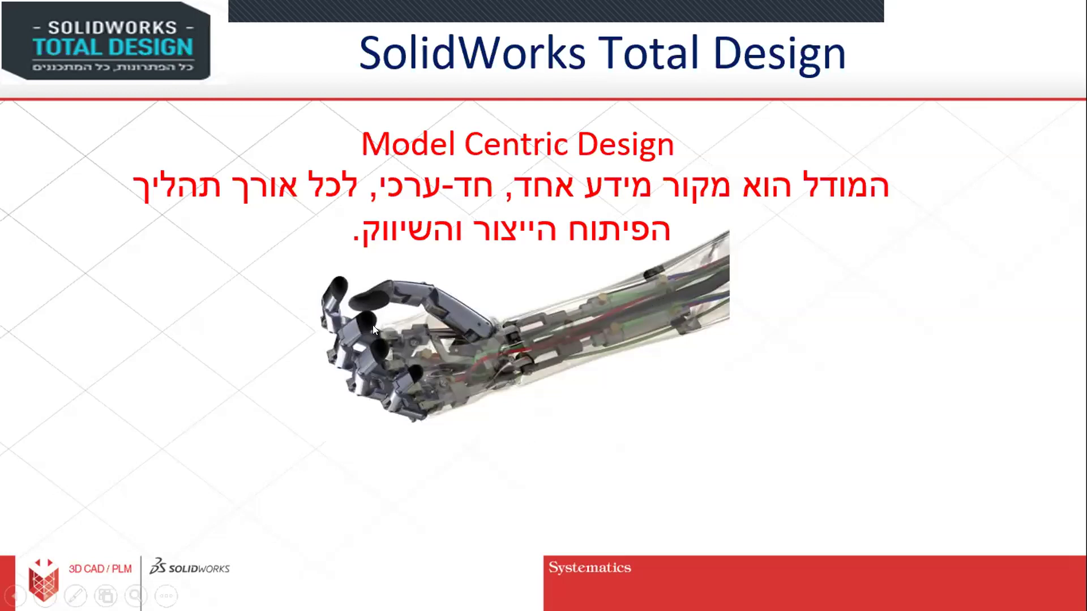
click(398, 221)
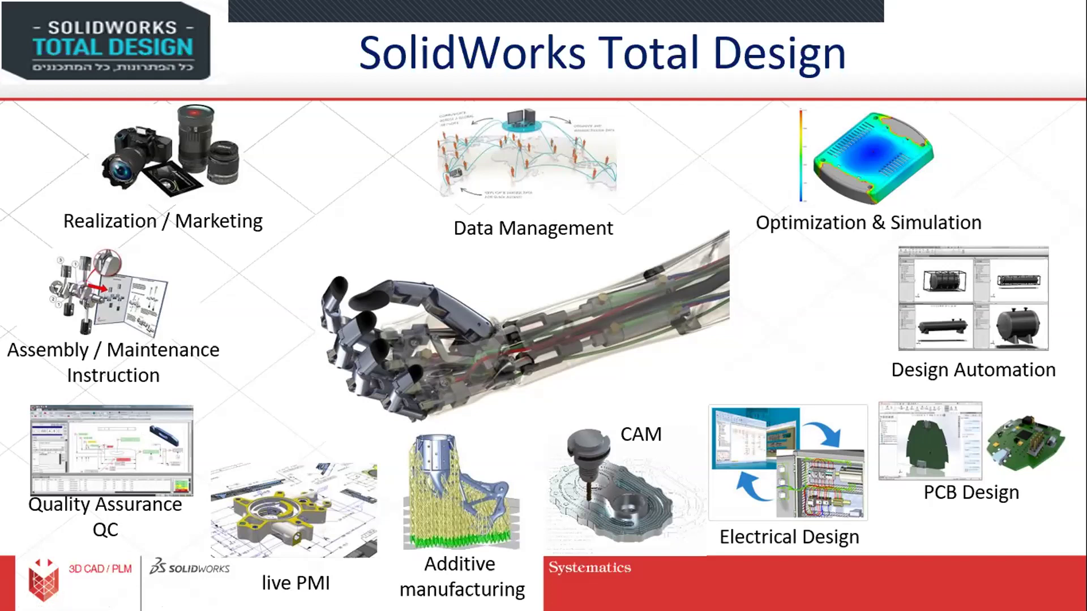
key(Right)
key(Right)
key(Right)
Step back from the customer-logos slide toward the SolidWorks Total Design capabilities slide
key(Left)
key(Left)
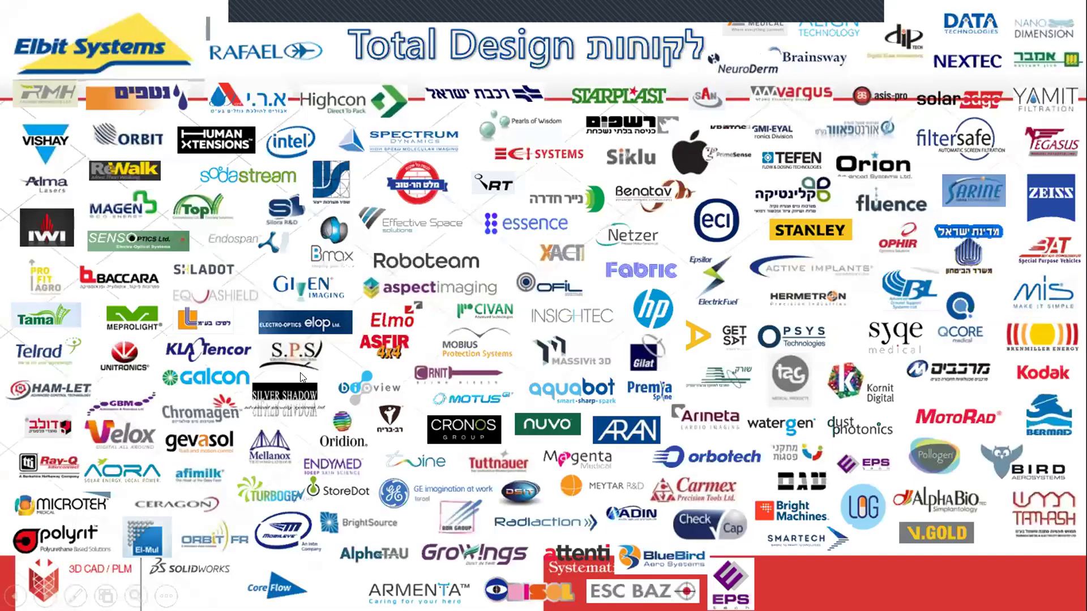
key(Left)
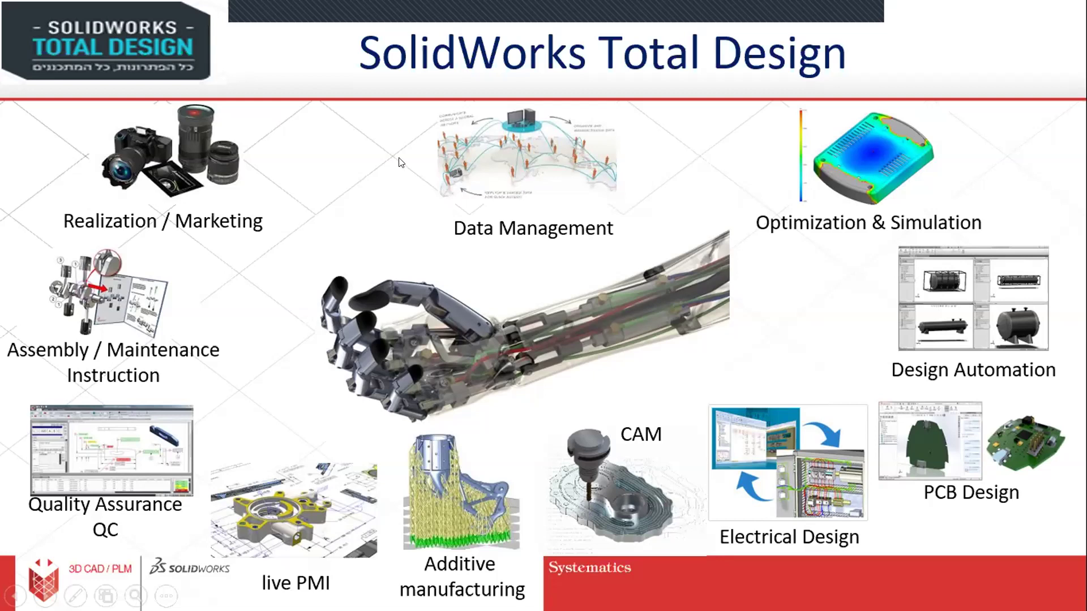
Advance to the 'Total Design לקוחות' customer logos slide
key(Right)
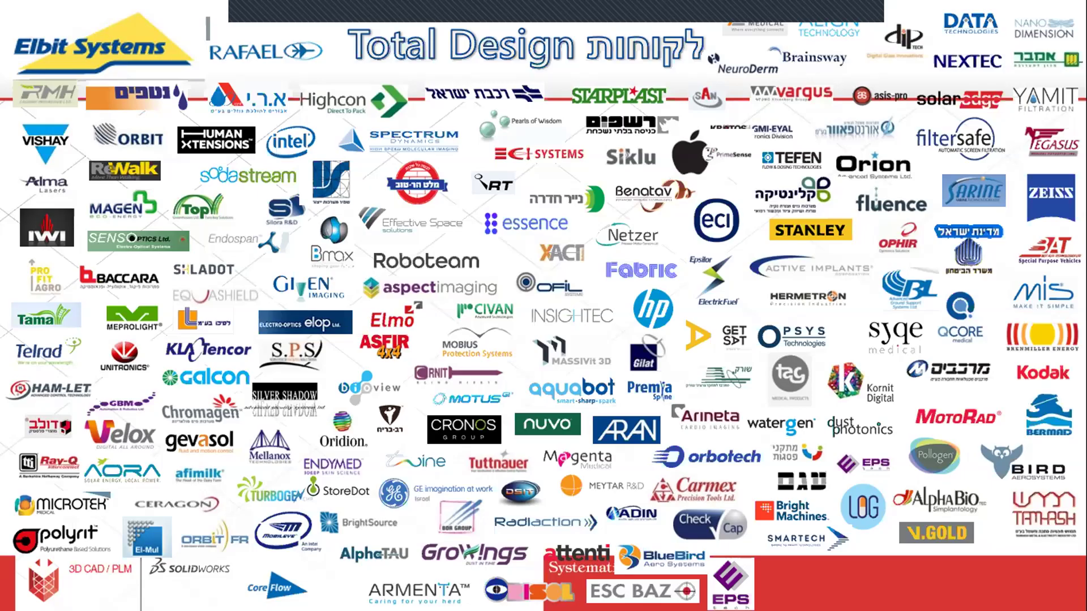
Advance to the 'שאלות בהמשך ?' slide listing two contacts' e-mail addresses
key(Right)
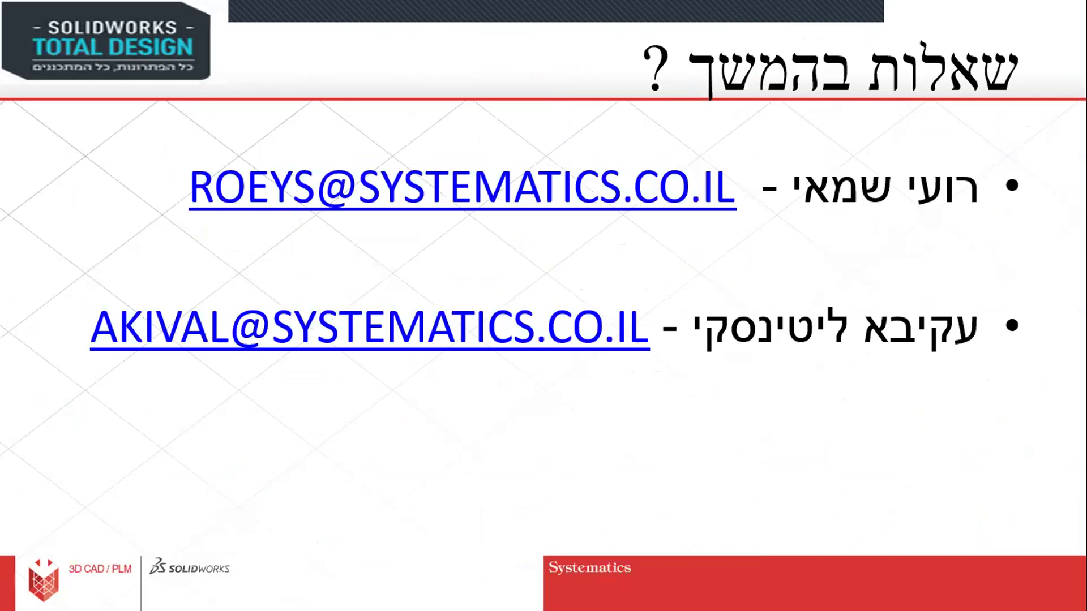
Advance the PowerPoint slideshow past the thank-you slide to the end-of-show screen
click(281, 281)
click(281, 282)
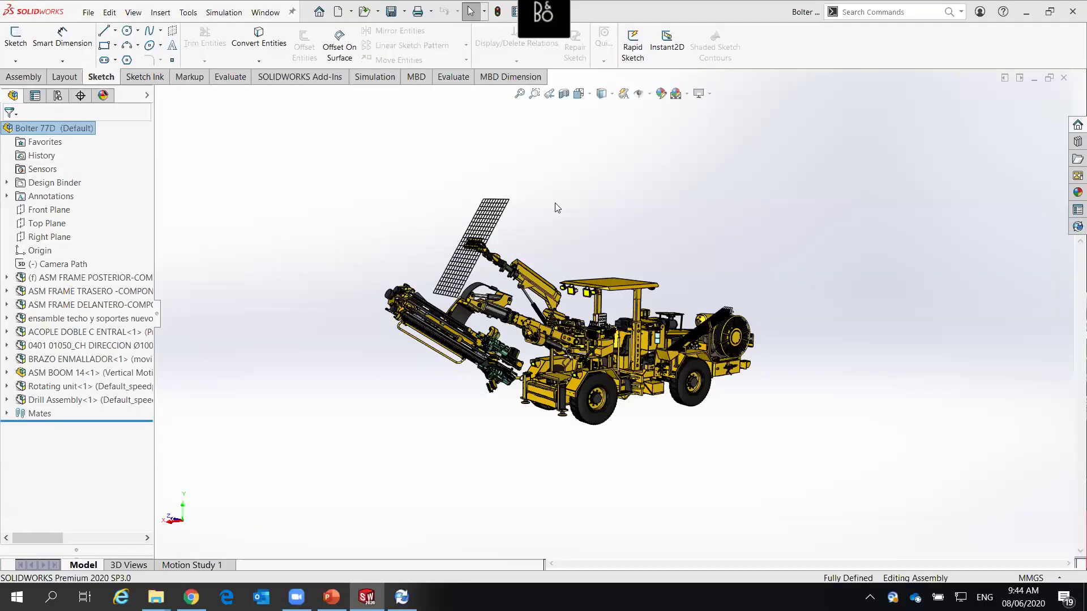
Zoom out on the drill-rig assembly and start the PowerPoint slideshow from slide 1
scroll(570, 315, down, 2)
scroll(569, 315, down, 2)
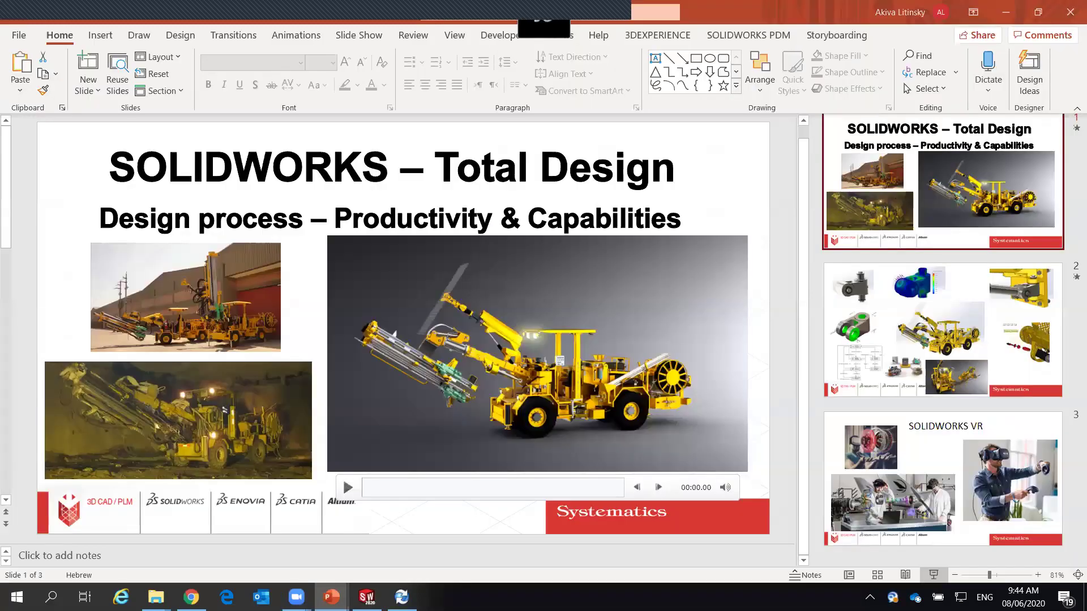
key(F5)
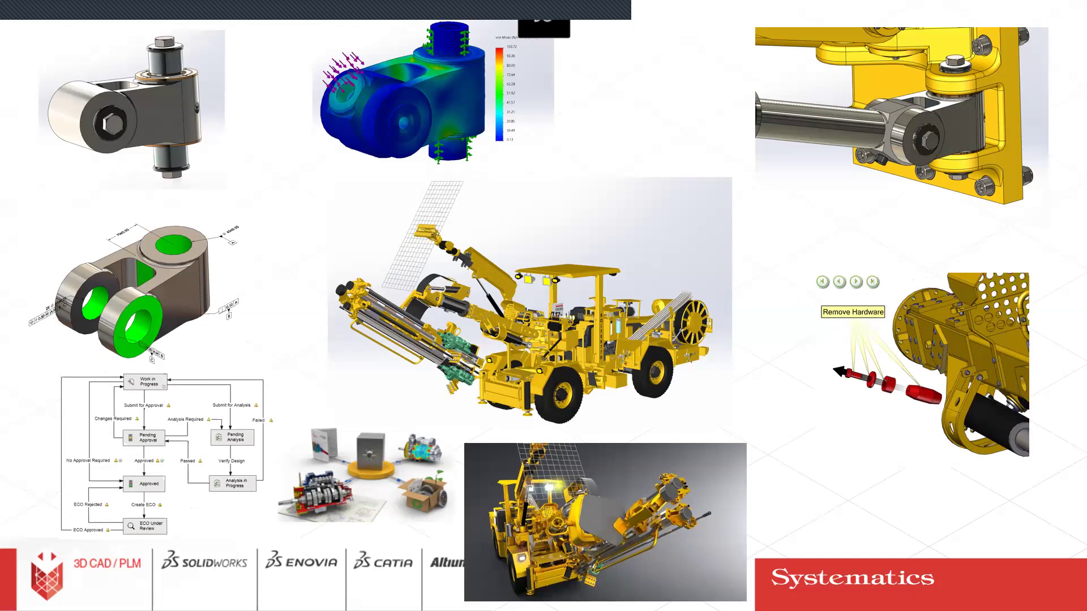
key(alt+Tab)
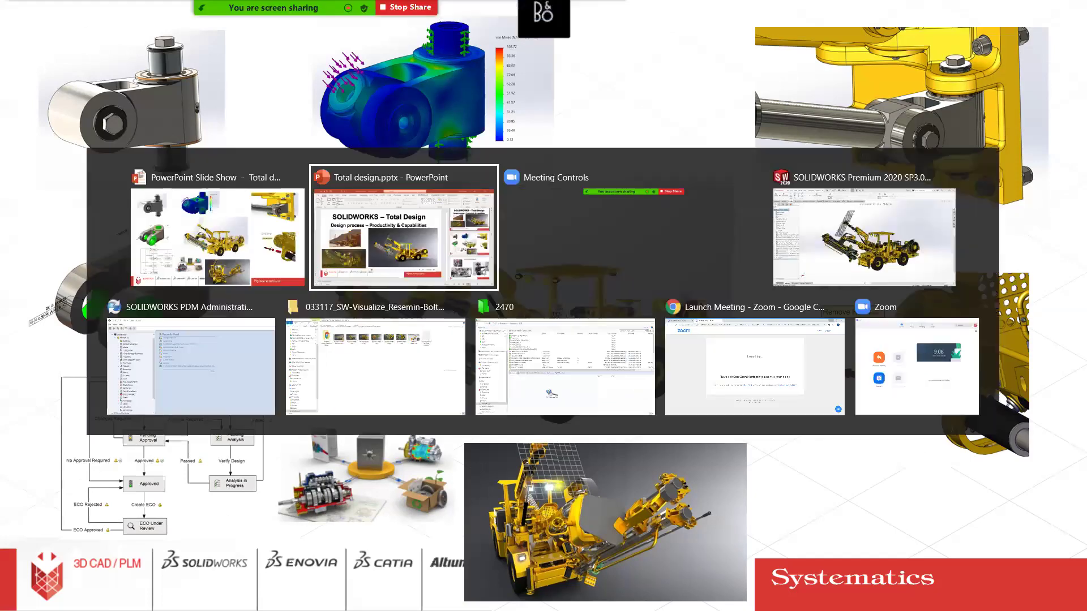
key(Tab)
key(Tab)
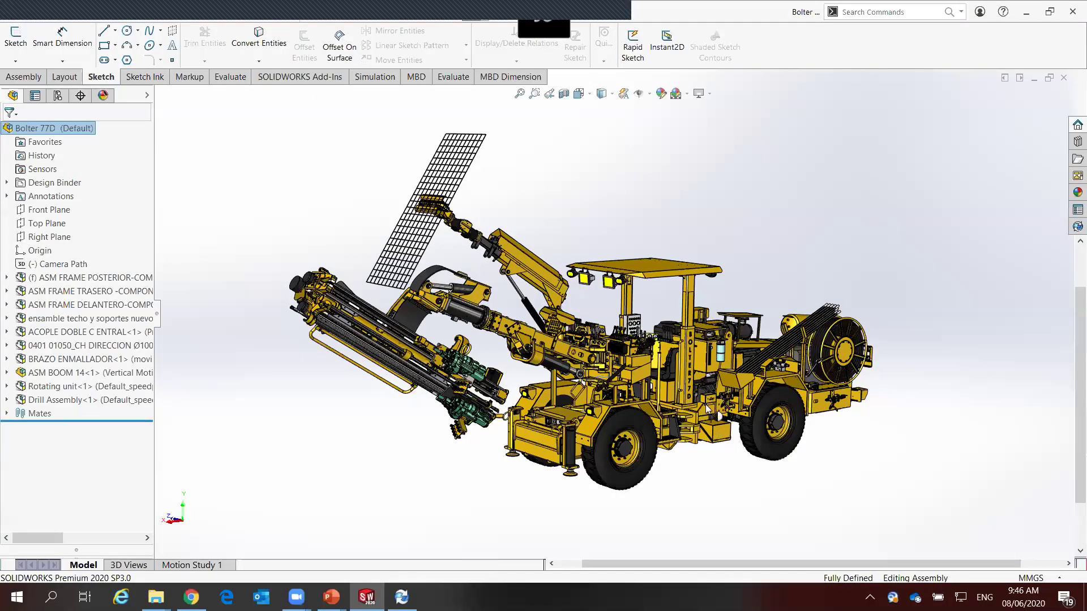
mouse_move(649, 294)
middle_down()
mouse_move(691, 202)
mouse_move(668, 305)
mouse_move(644, 305)
mouse_move(656, 271)
mouse_move(649, 235)
mouse_move(638, 393)
middle_up()
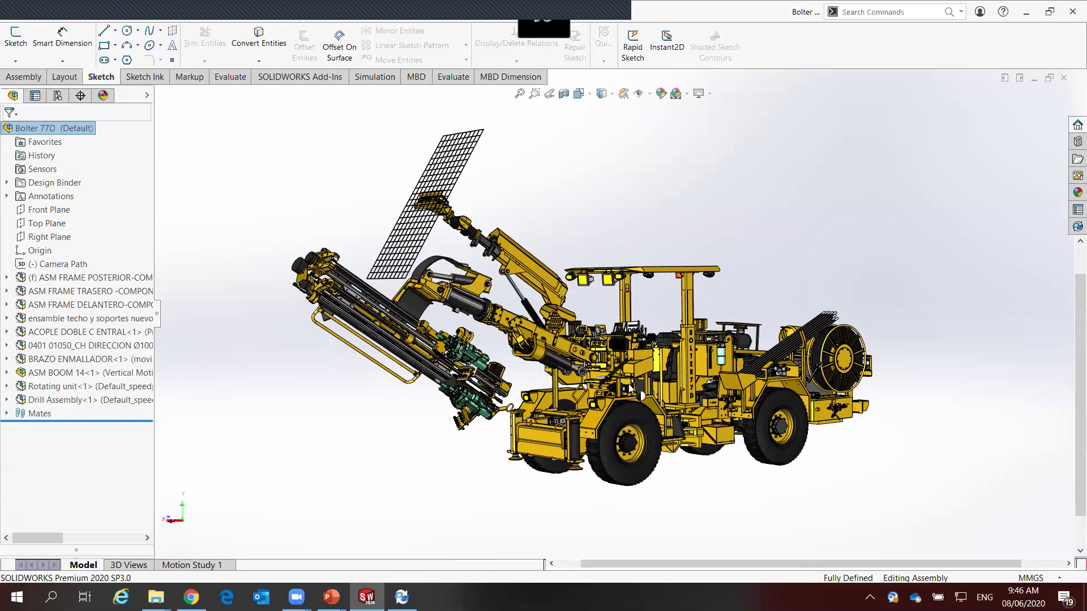
scroll(618, 365, down, 5)
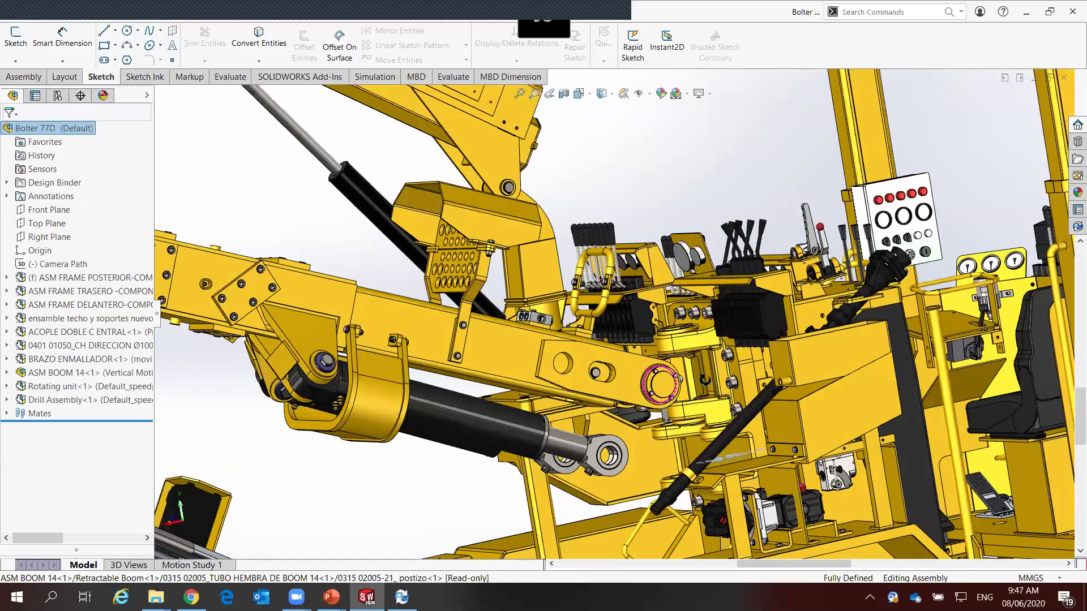
middle_drag(605, 377, 425, 411)
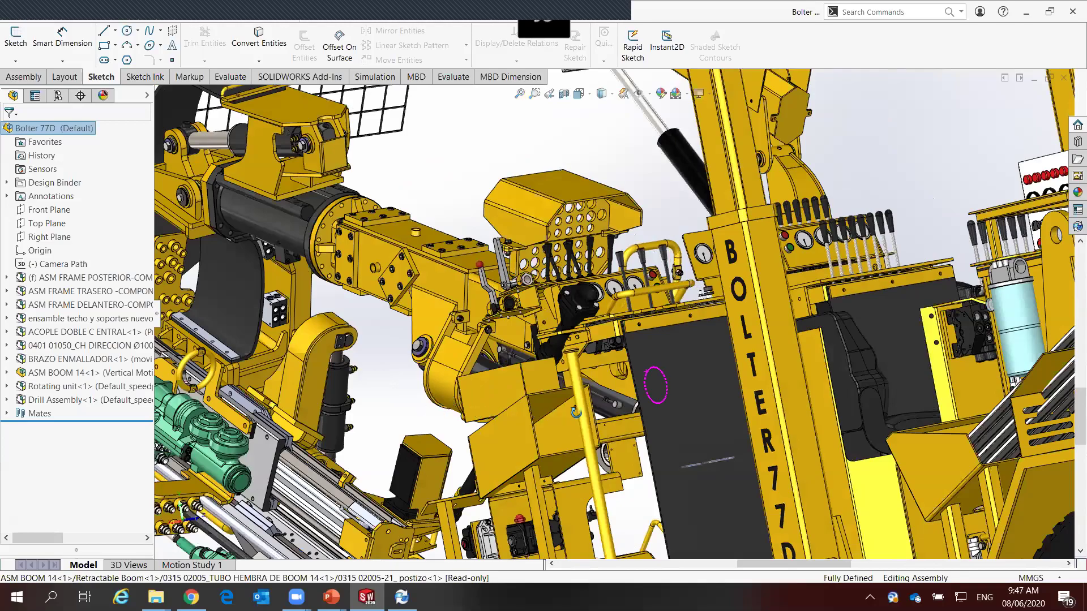
middle_drag(627, 393, 661, 350)
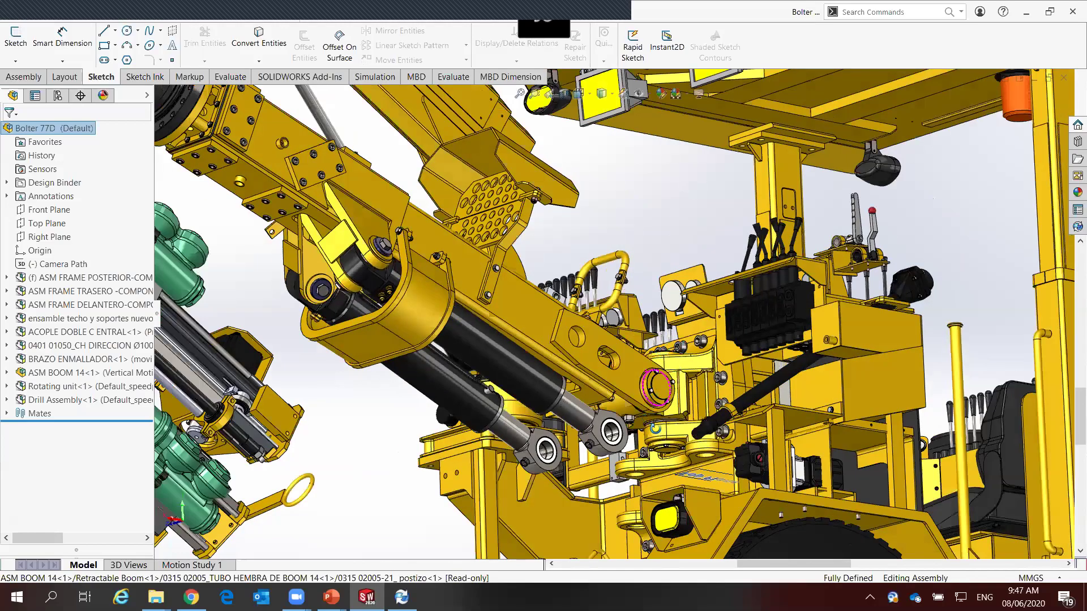
middle_drag(646, 423, 662, 446)
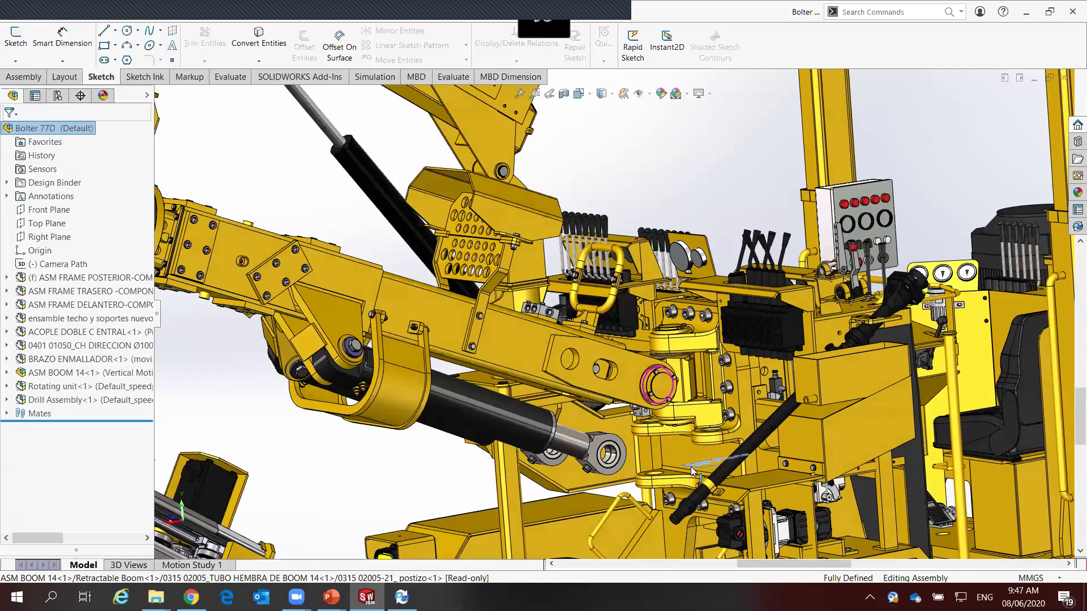
scroll(559, 360, down, 3)
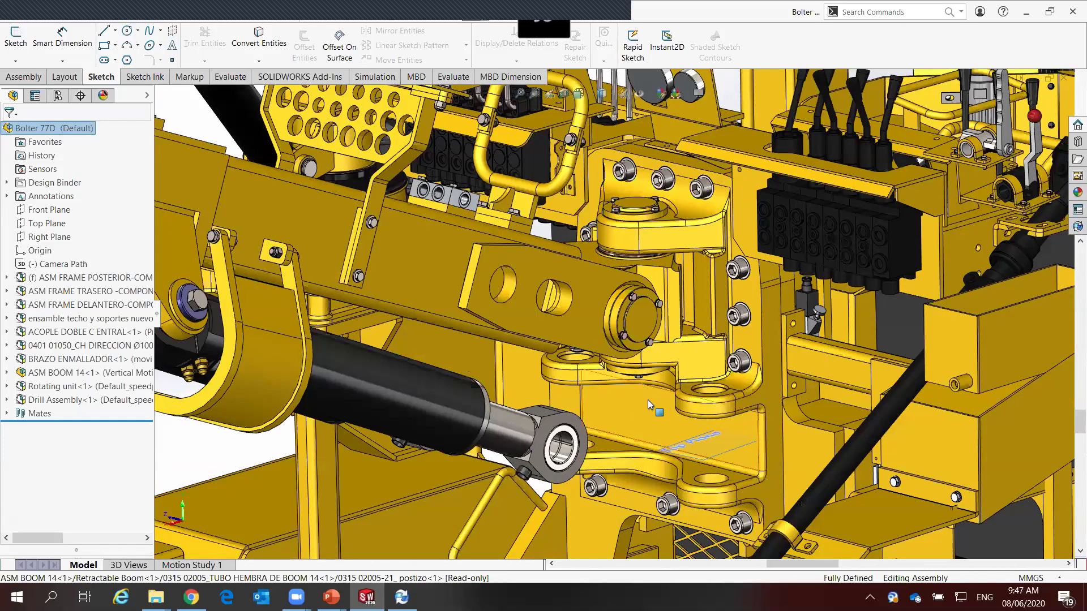
scroll(646, 401, up, 2)
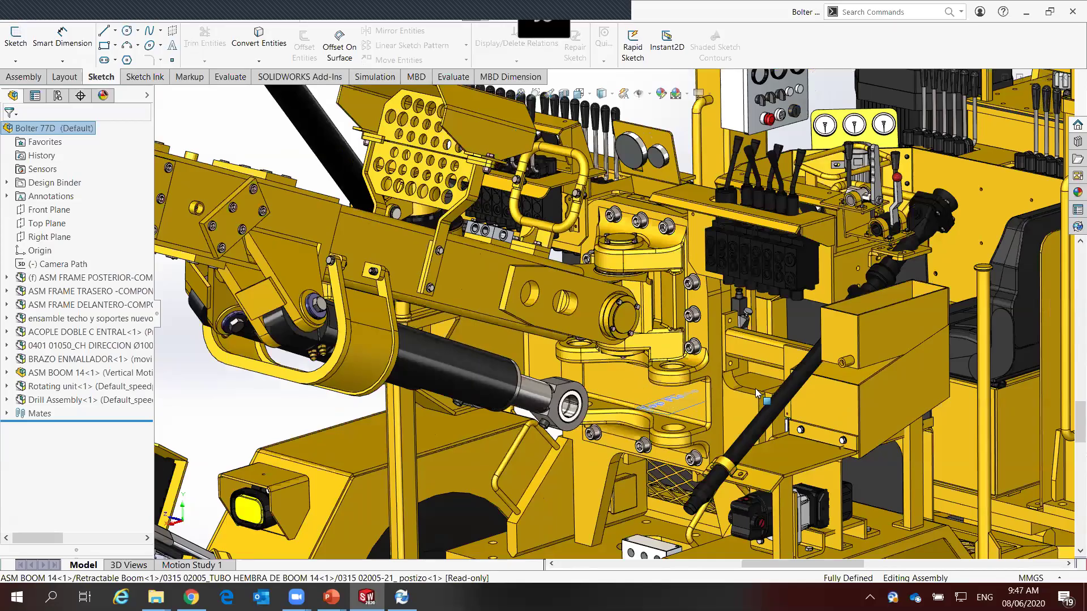
scroll(612, 433, up, 2)
scroll(646, 363, up, 2)
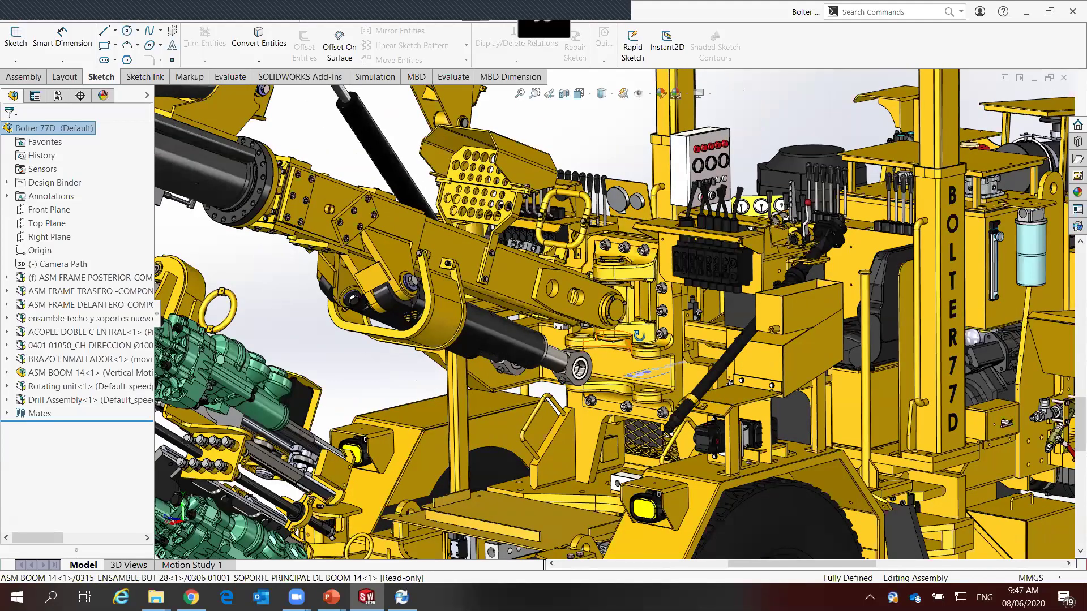
middle_drag(629, 357, 491, 282)
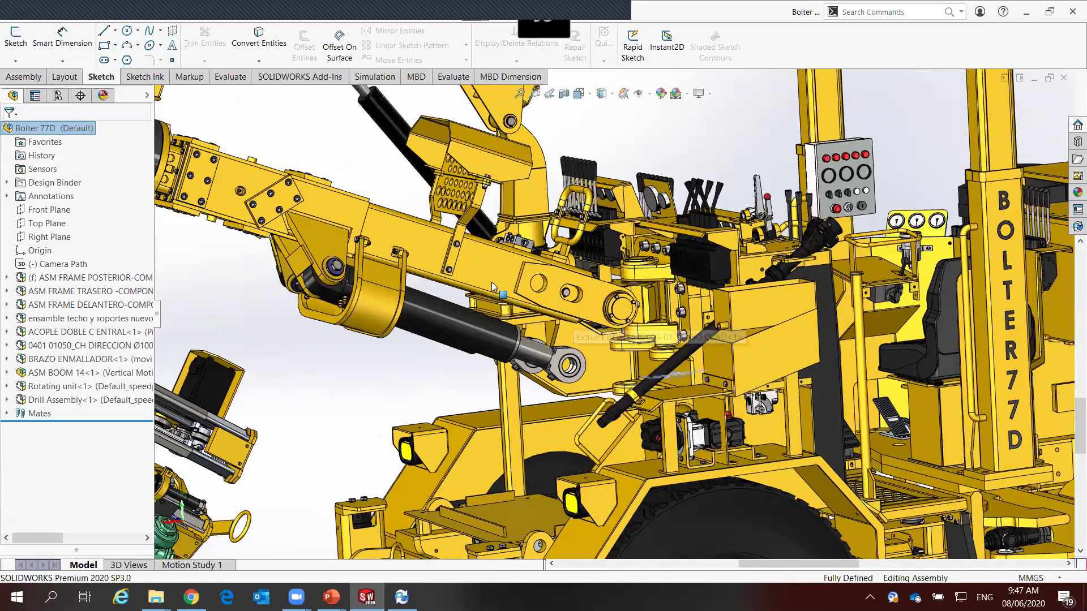
Select the boom tube and open its parent assembly ASM BOOM 14.sldasm
click(493, 264)
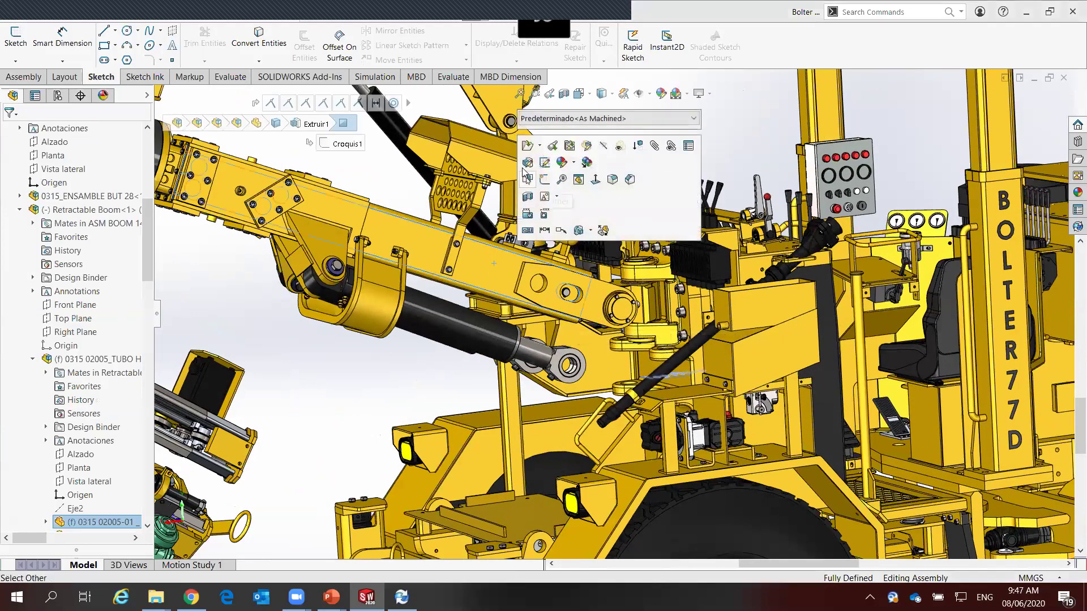
click(540, 146)
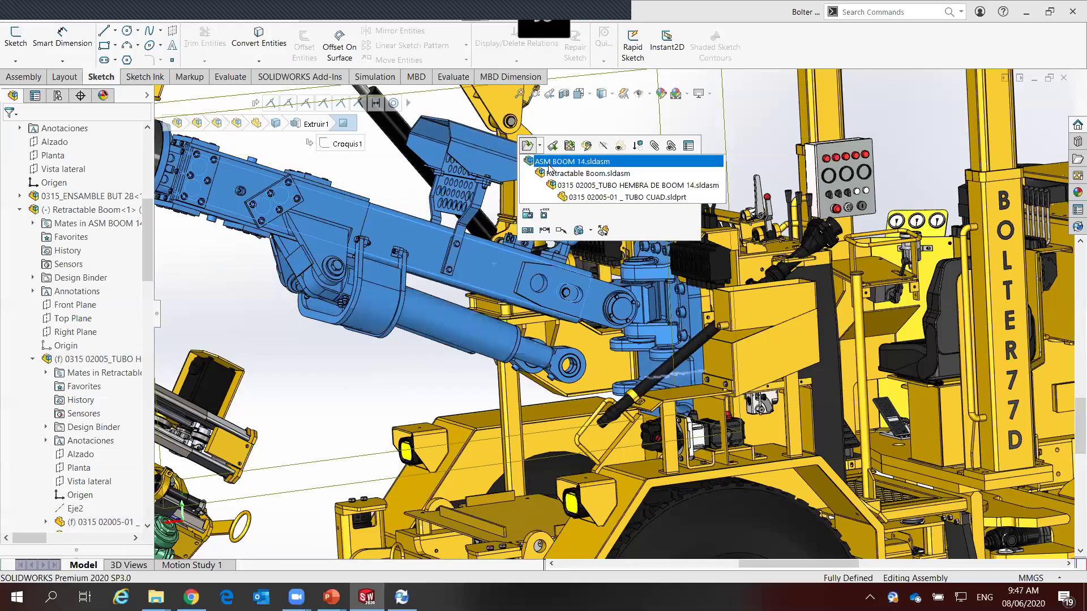
click(544, 162)
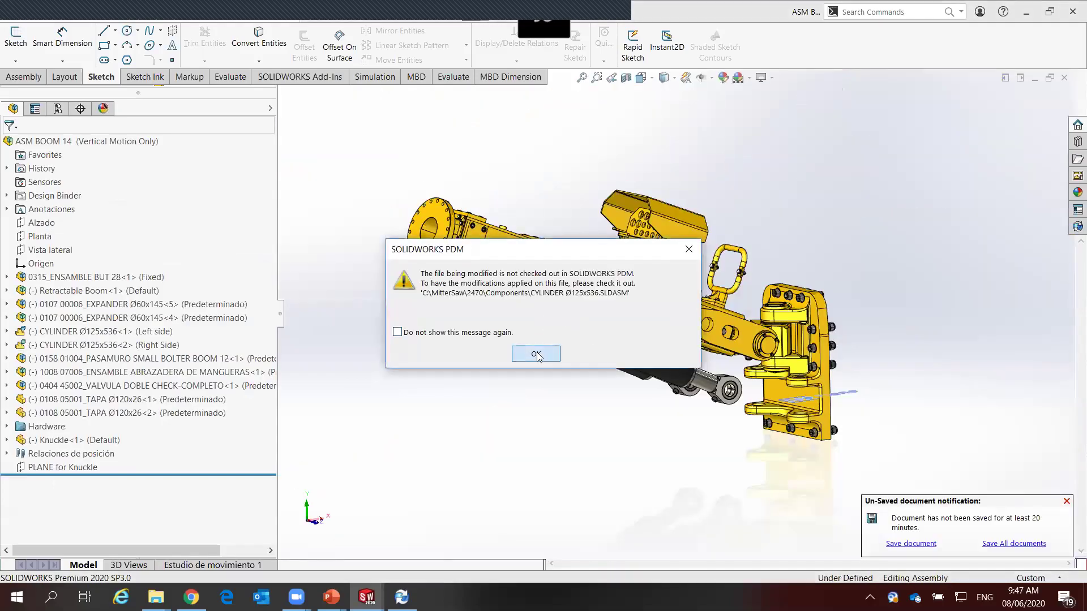
Dismiss the PDM message and unsaved-document reminder, then orbit and zoom the boom assembly
click(536, 354)
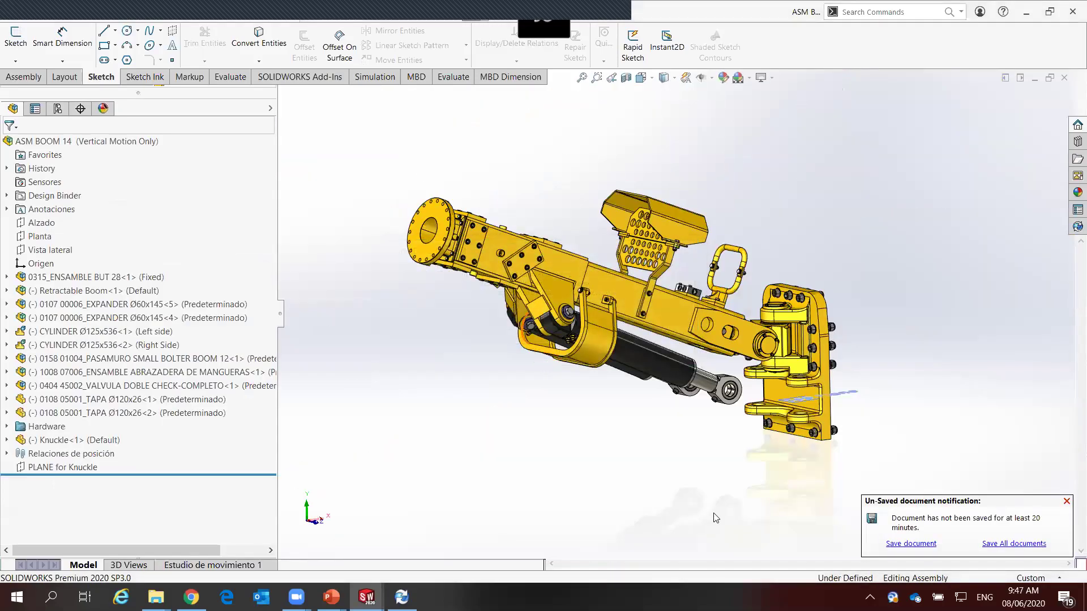
click(1065, 502)
mouse_move(652, 467)
middle_down()
mouse_move(626, 436)
mouse_move(669, 461)
mouse_move(654, 456)
middle_up()
scroll(766, 428, down, 3)
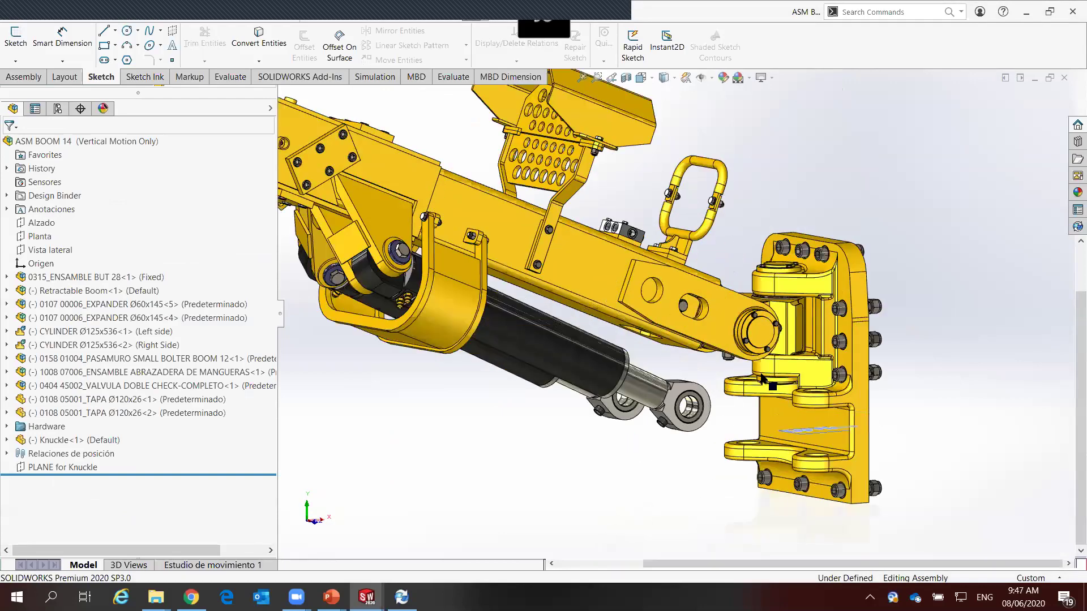
scroll(796, 436, down, 1)
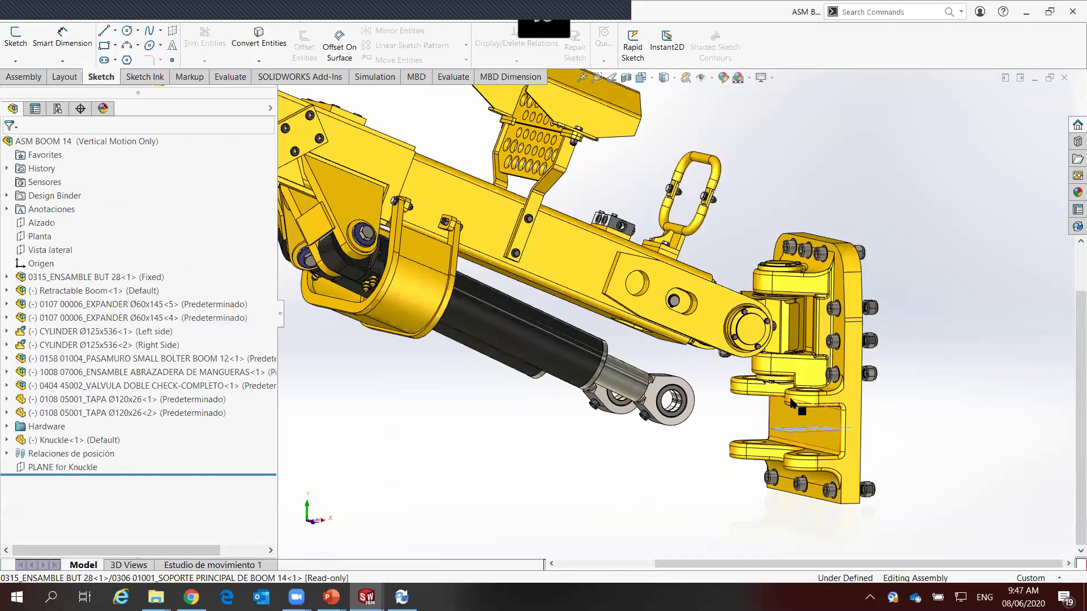
middle_drag(809, 448, 825, 485)
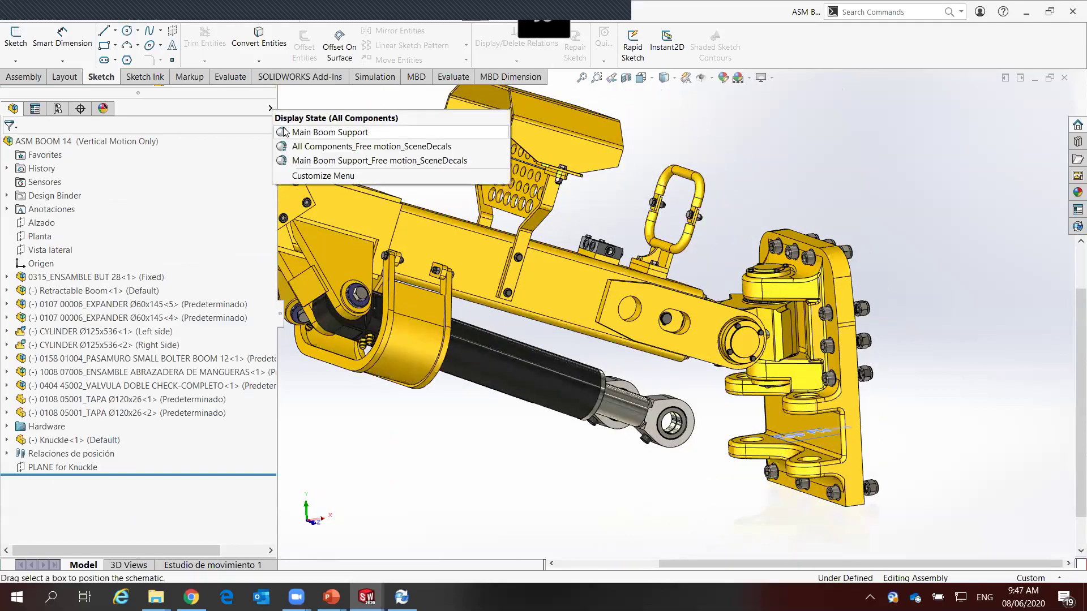
Isolate the knuckle with its mounting plate and select the Knuckle component
key(Tab)
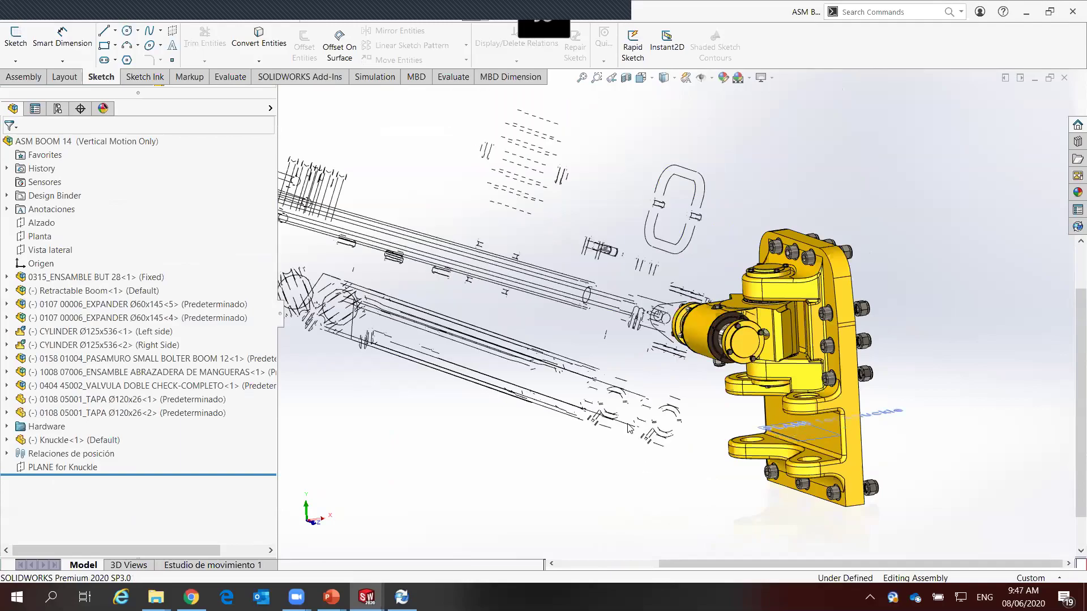
middle_drag(692, 485, 970, 465)
scroll(806, 440, down, 5)
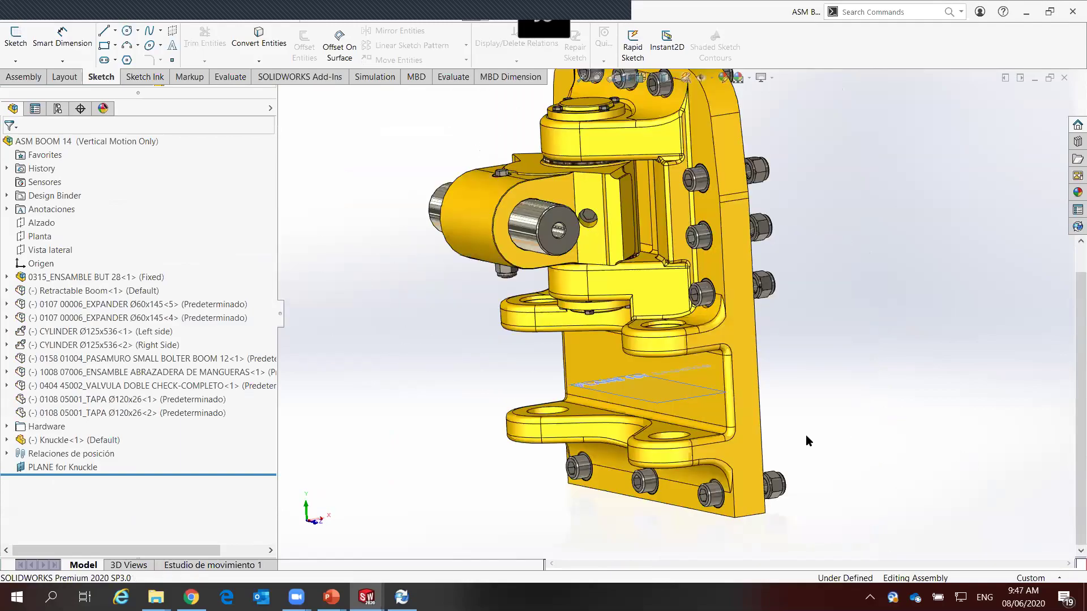
middle_drag(805, 440, 781, 436)
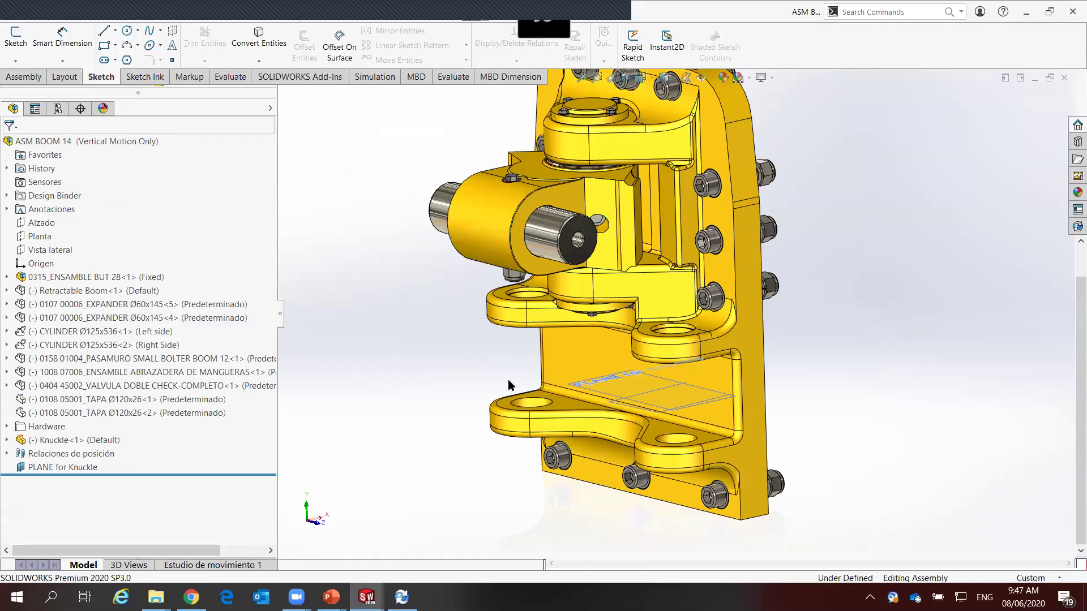
mouse_move(608, 411)
middle_down()
mouse_move(603, 379)
mouse_move(590, 402)
middle_up()
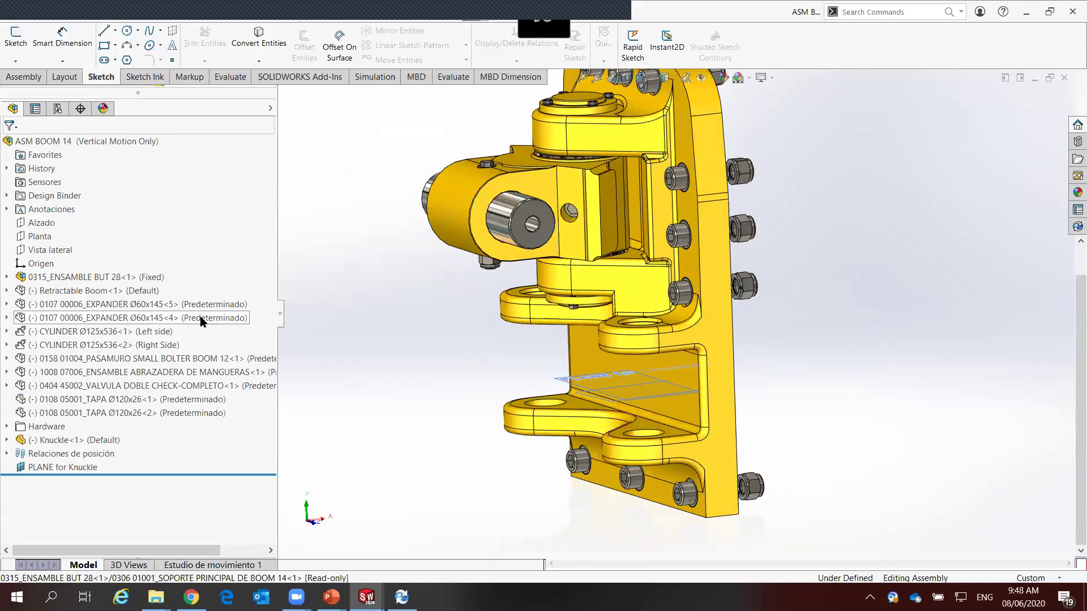
click(85, 440)
Edit the Knuckle part in context and start a sketch on its Top Plane
click(146, 390)
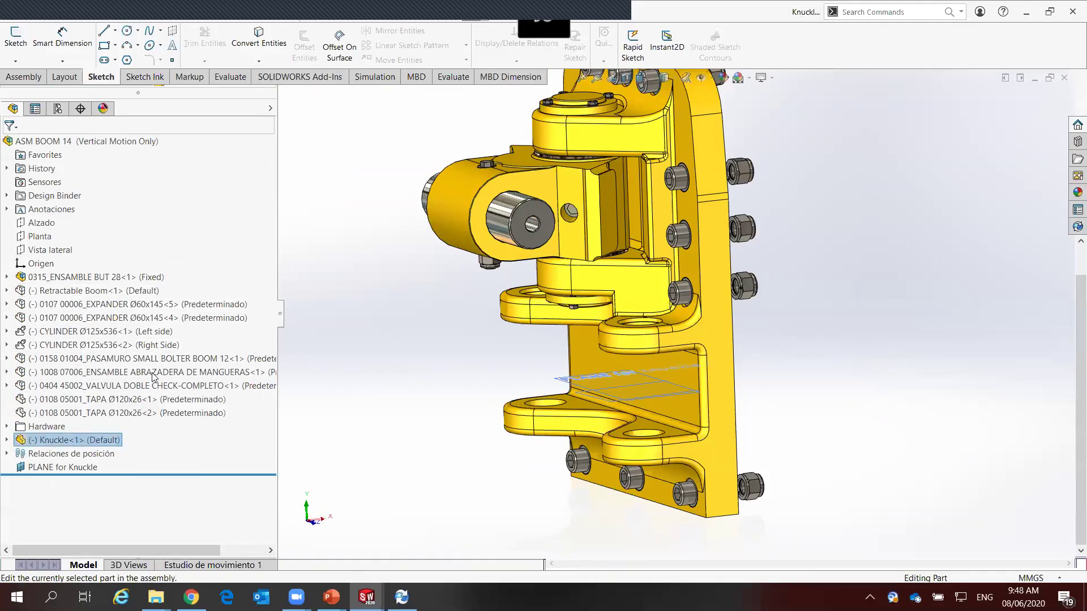
middle_drag(435, 377, 661, 392)
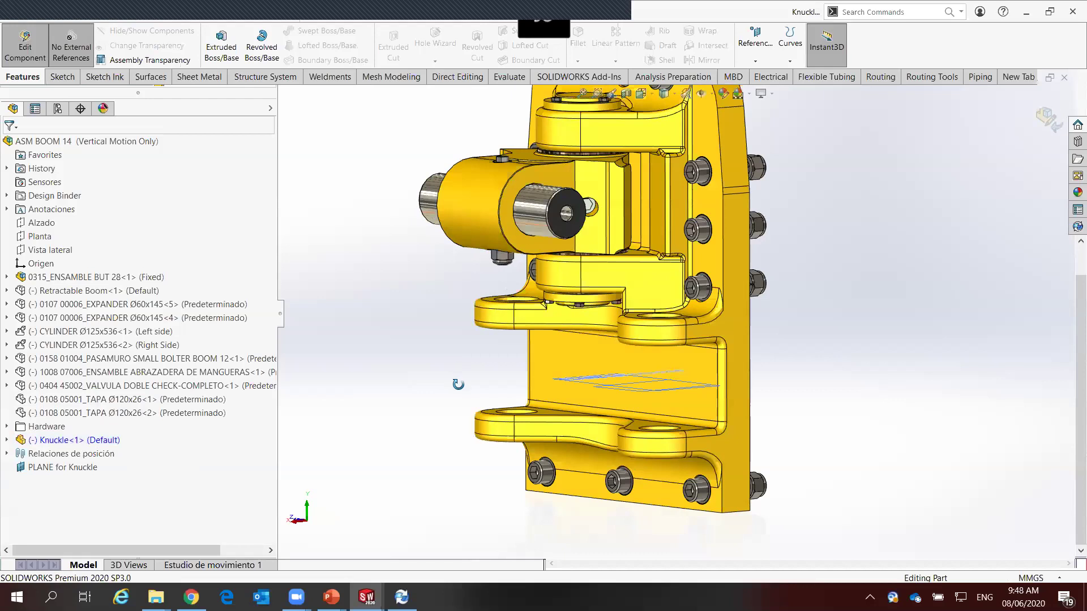
scroll(660, 392, down, 3)
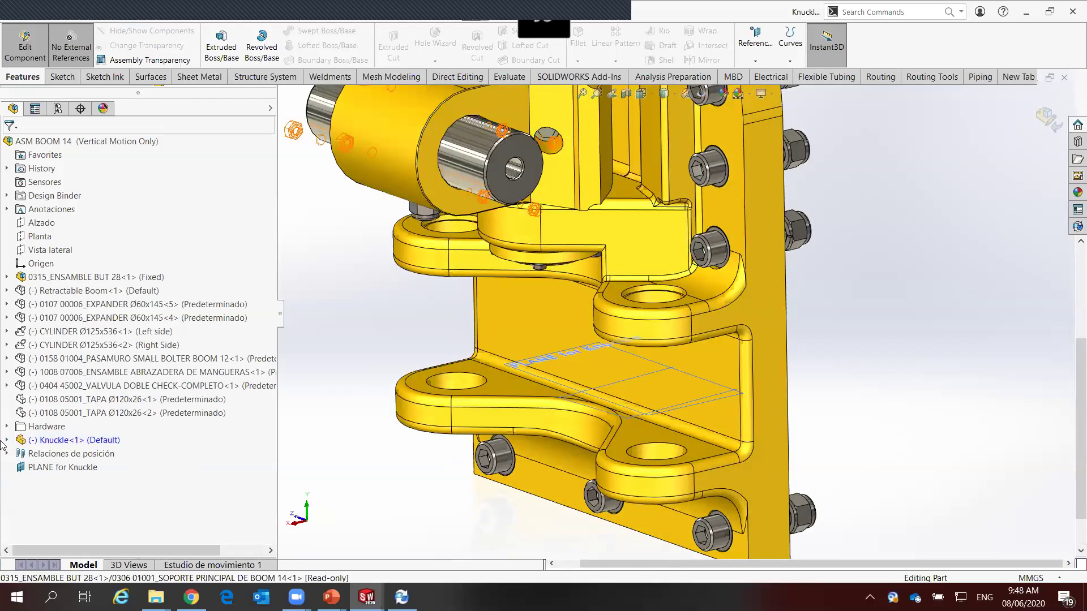
click(6, 439)
click(74, 495)
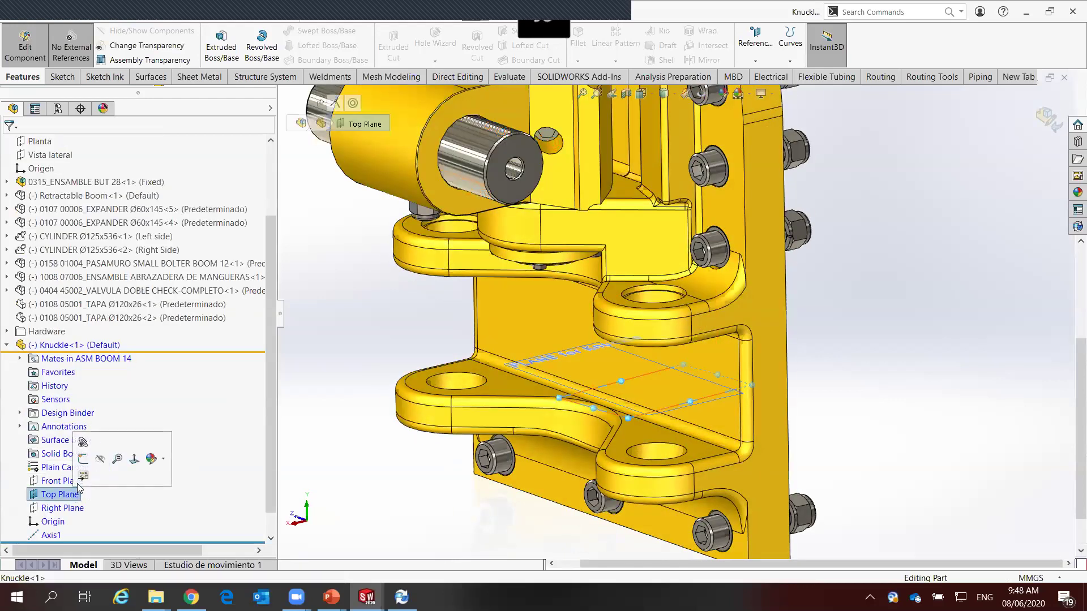
click(88, 463)
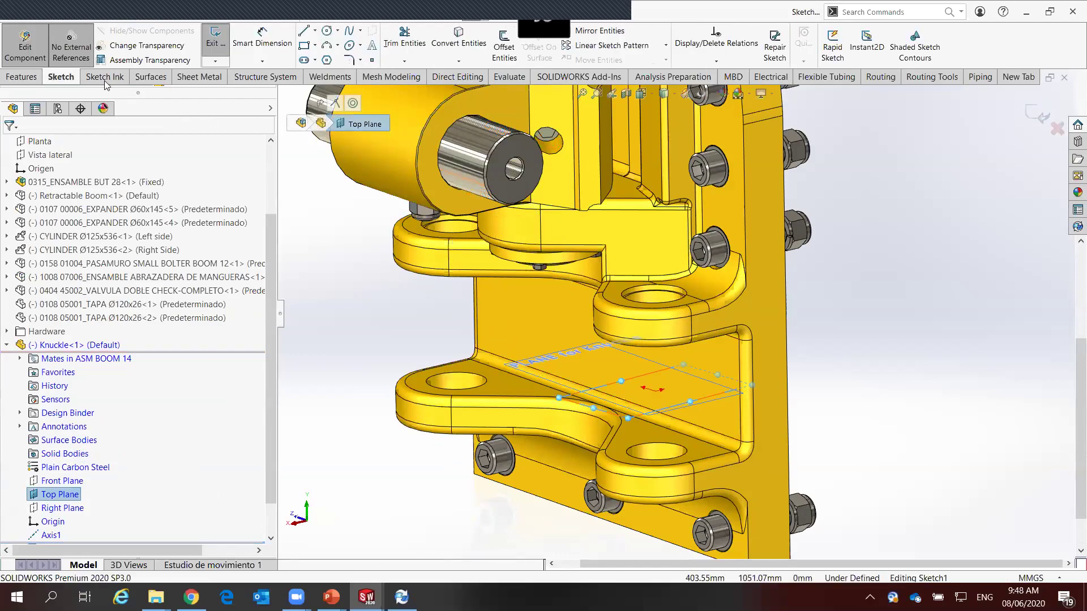
Project the lower bracket's hole edge into the sketch, accepting the external reference warning
scroll(637, 425, down, 1)
scroll(683, 478, down, 1)
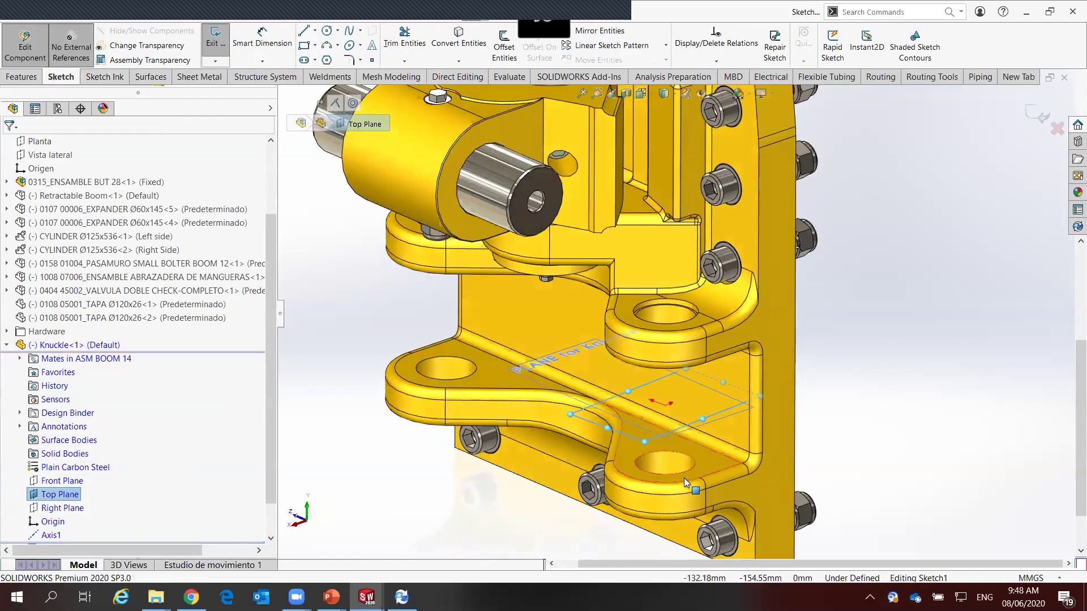
right_drag(397, 498, 385, 492)
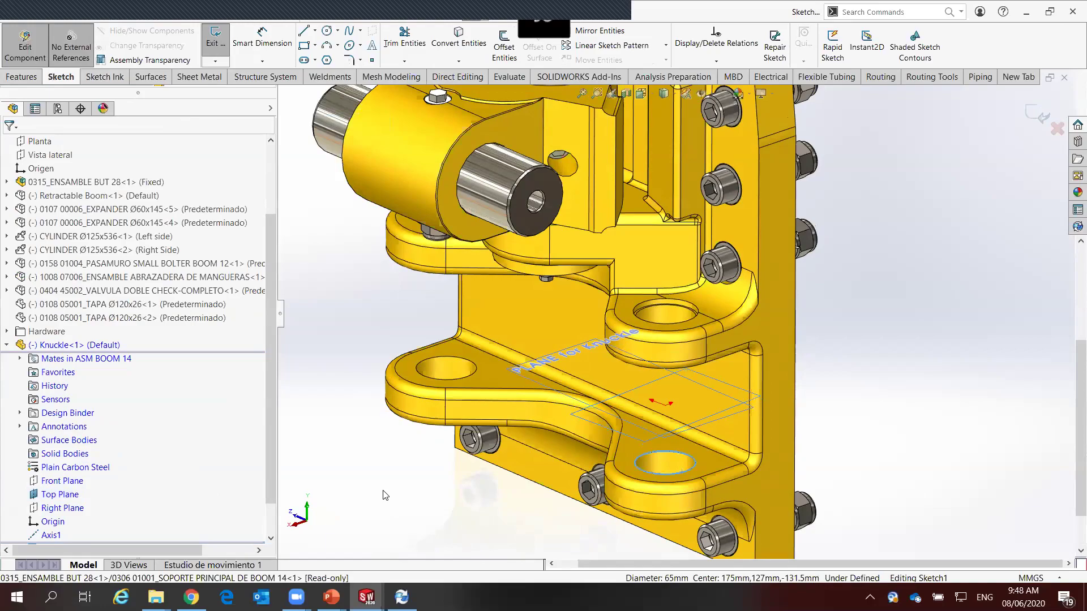
right_drag(363, 456, 363, 457)
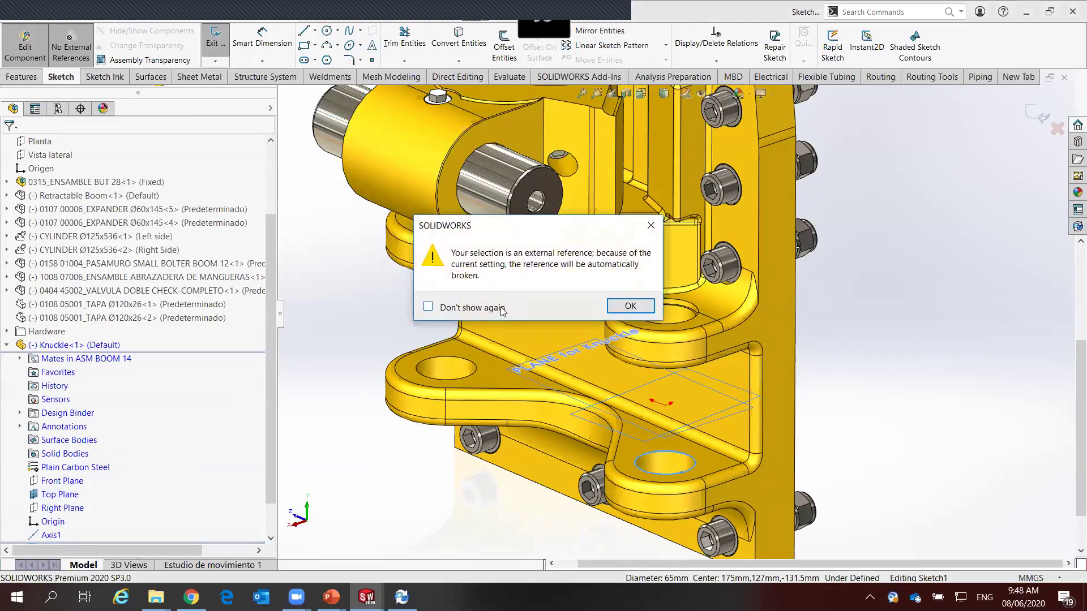
click(624, 310)
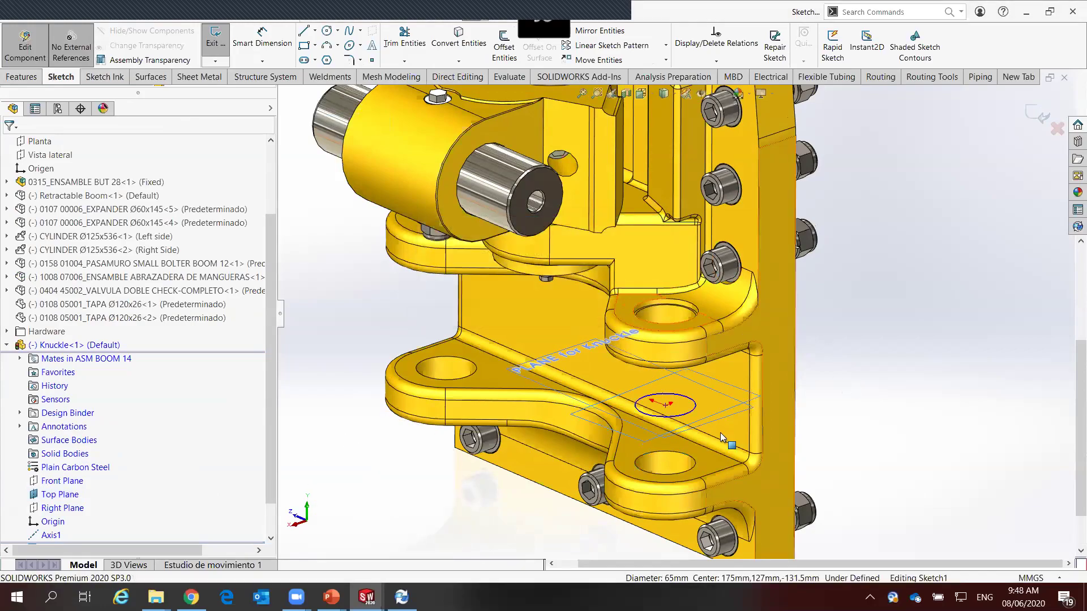
Draw a larger circle concentric with the 65 mm circle and begin dimensioning the inner circle
right_drag(394, 481, 430, 486)
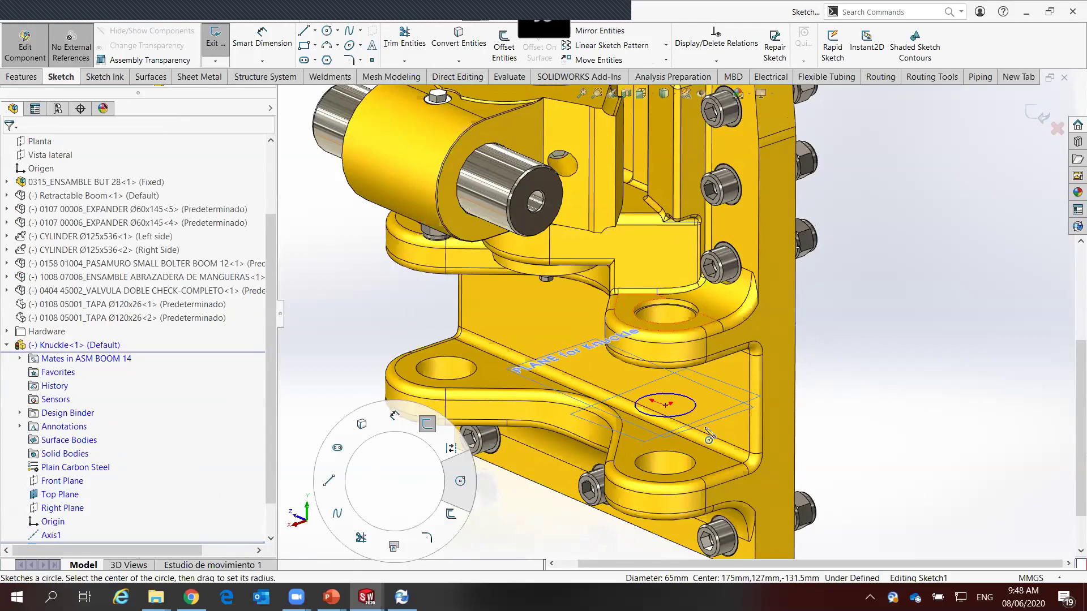
click(665, 404)
click(718, 406)
key(Escape)
right_drag(386, 496, 388, 430)
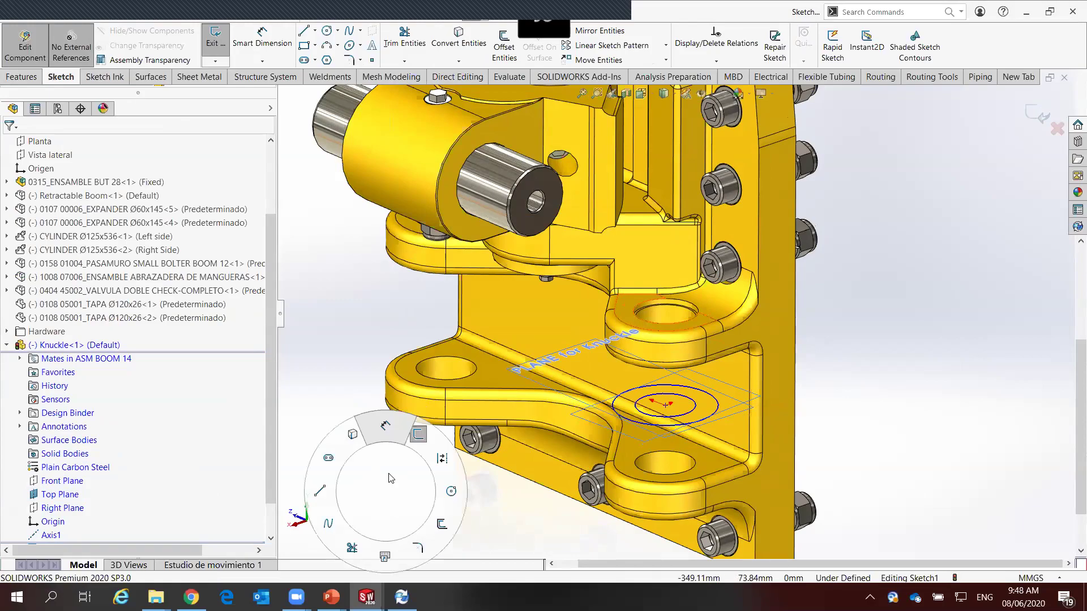
scroll(634, 405, down, 2)
click(625, 403)
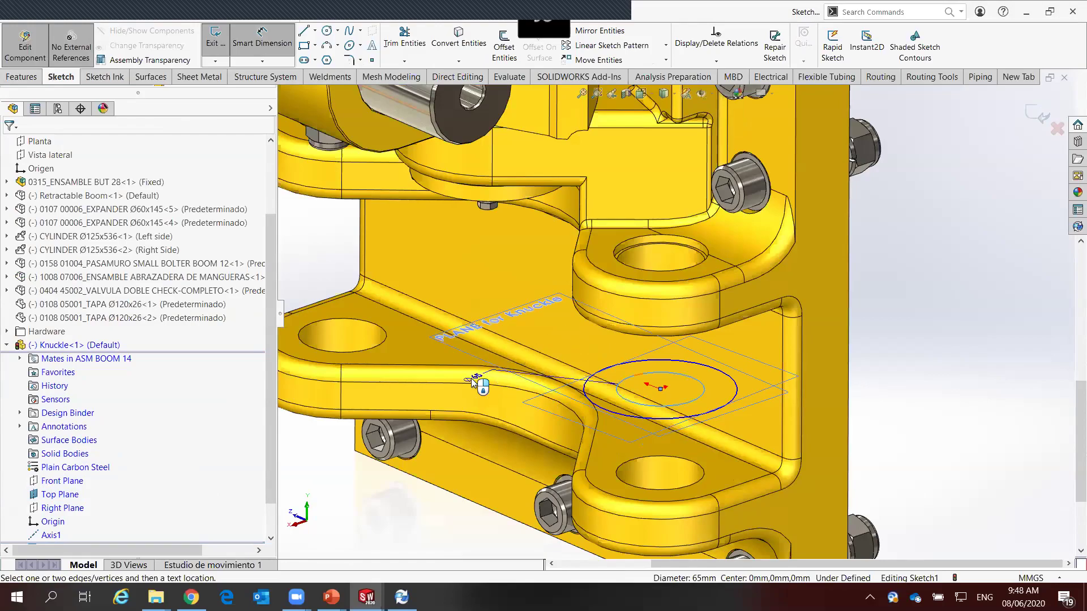
Dimension the inner circle at Ø65 and the outer circle at Ø120
click(876, 333)
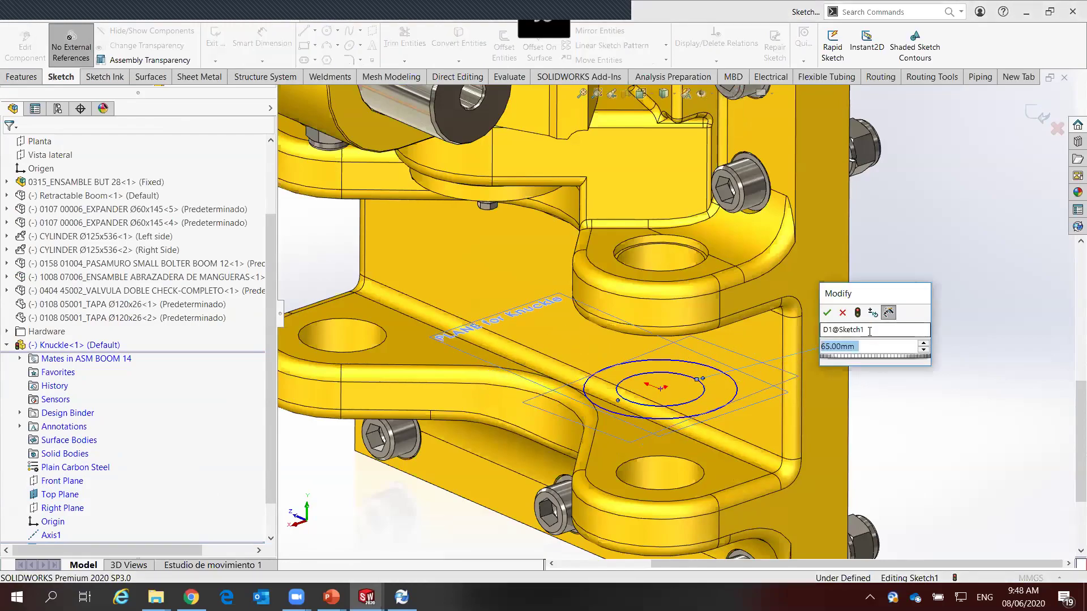
click(827, 313)
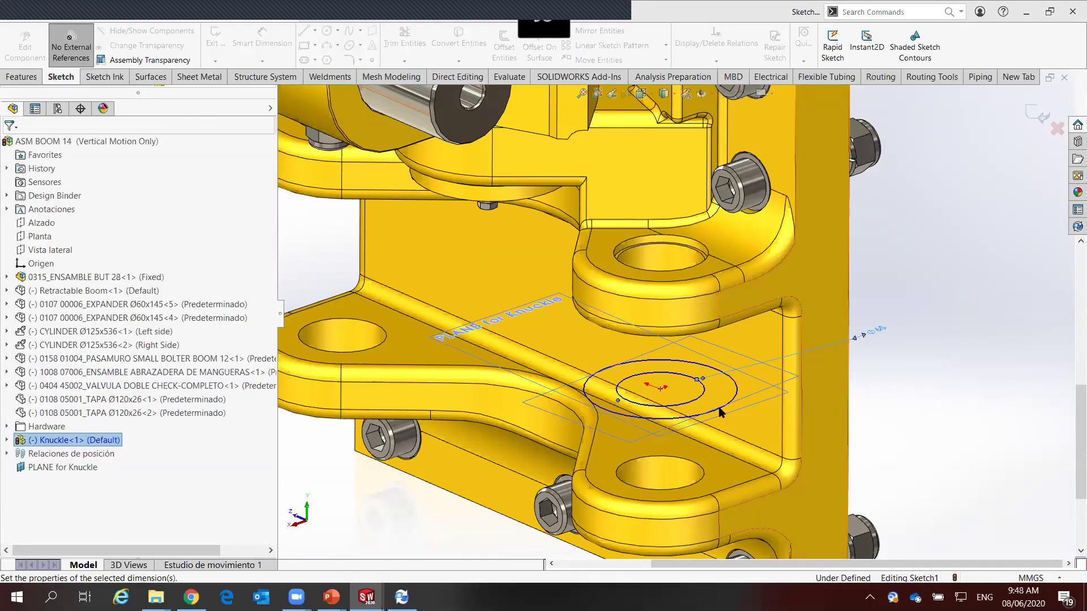
click(737, 393)
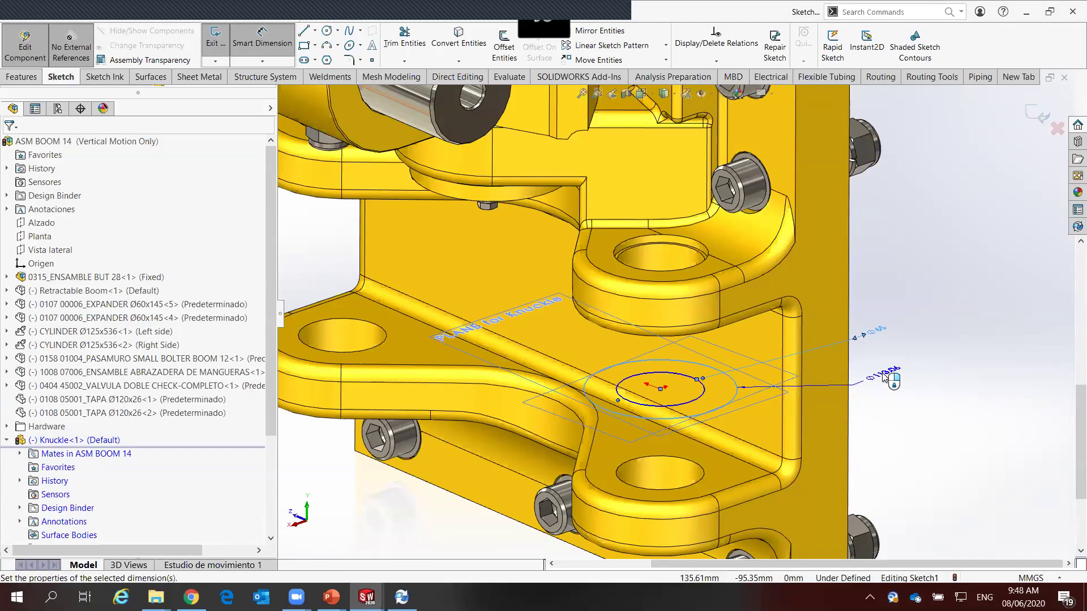
click(883, 378)
key(Return)
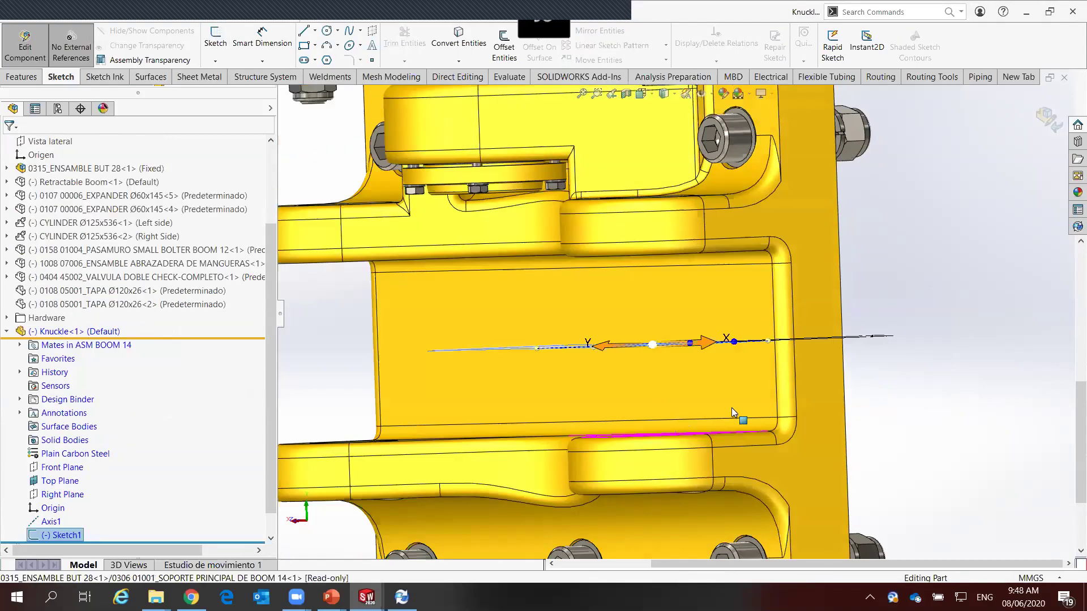
Extrude the sketch with Direction 1 stopping 4 mm offset from the upper lug face
middle_drag(731, 408, 902, 302)
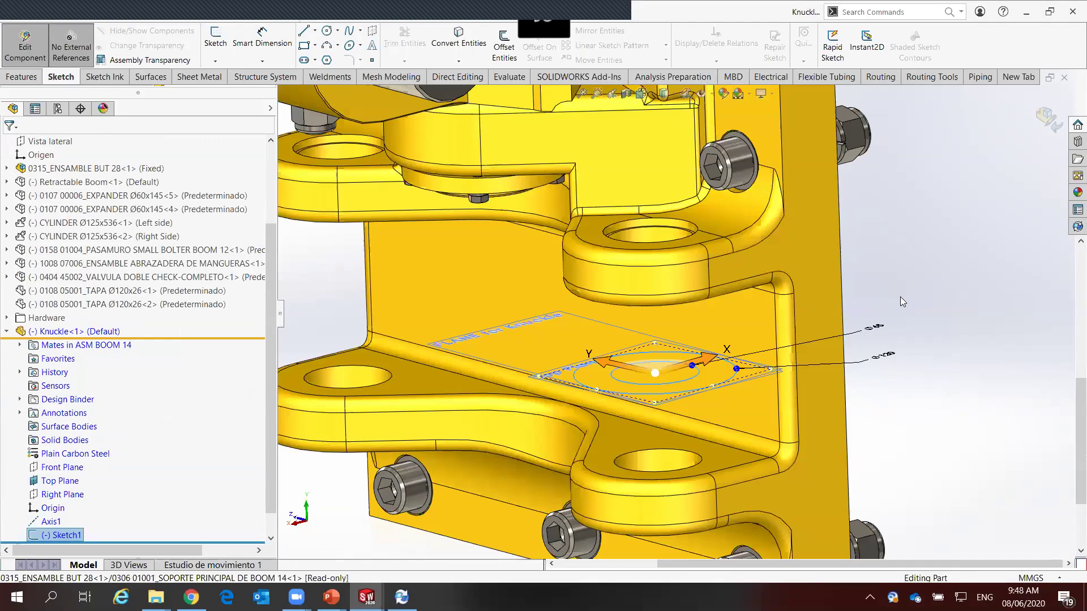
right_drag(922, 258, 923, 310)
key(s)
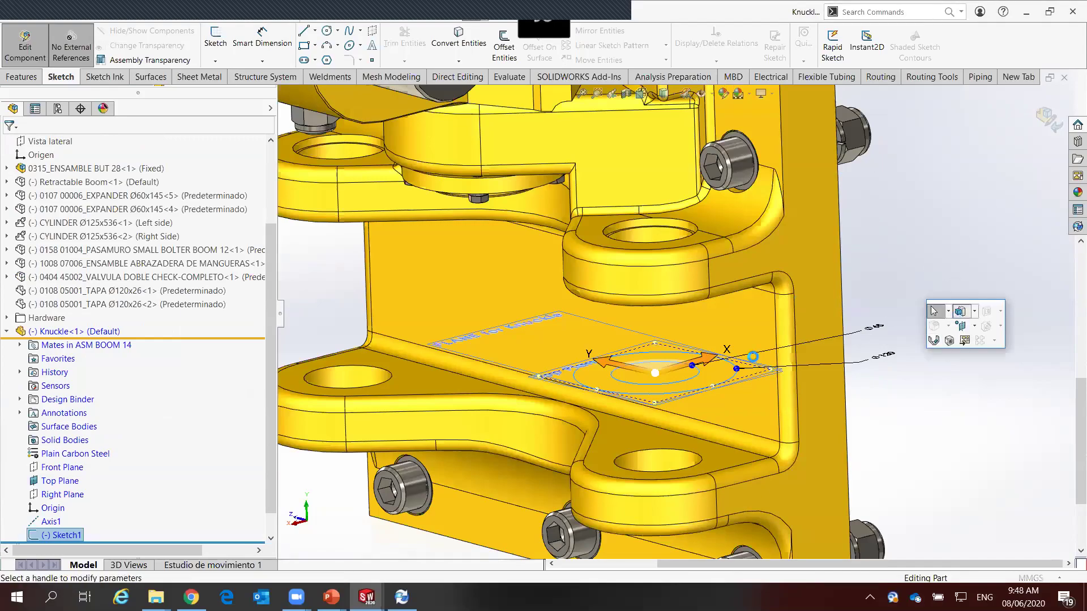
click(958, 315)
click(154, 226)
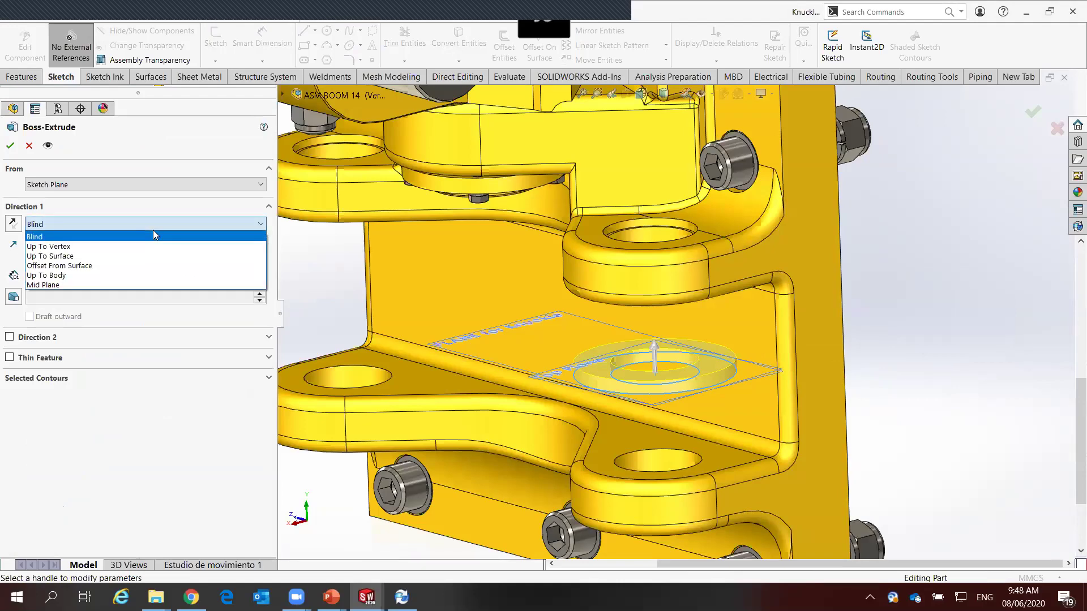
click(122, 268)
middle_drag(601, 355, 689, 185)
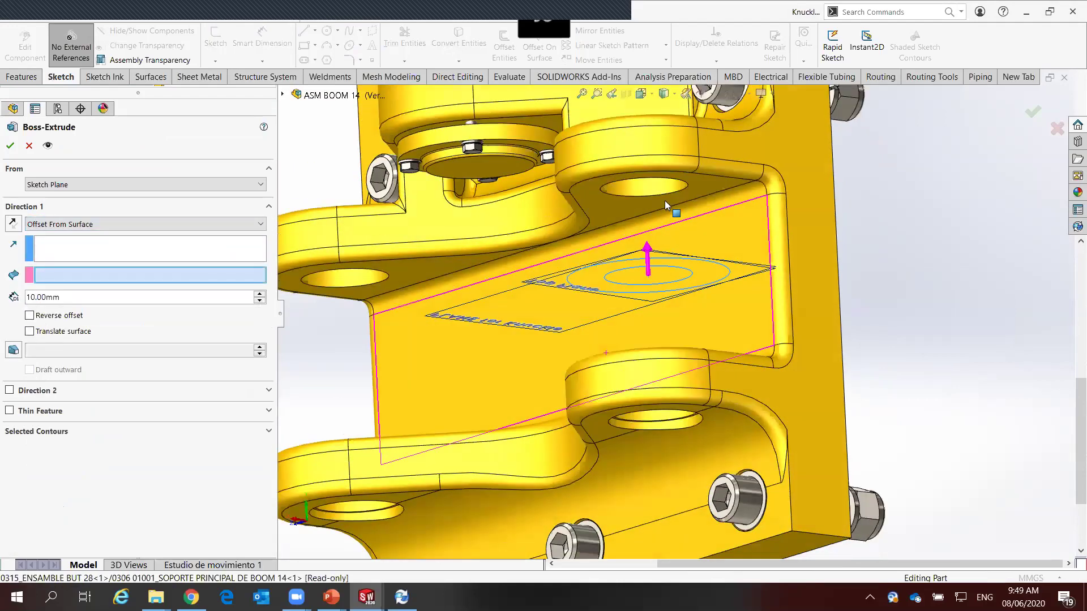
click(690, 186)
drag(77, 302, 13, 301)
text(4)
key(Return)
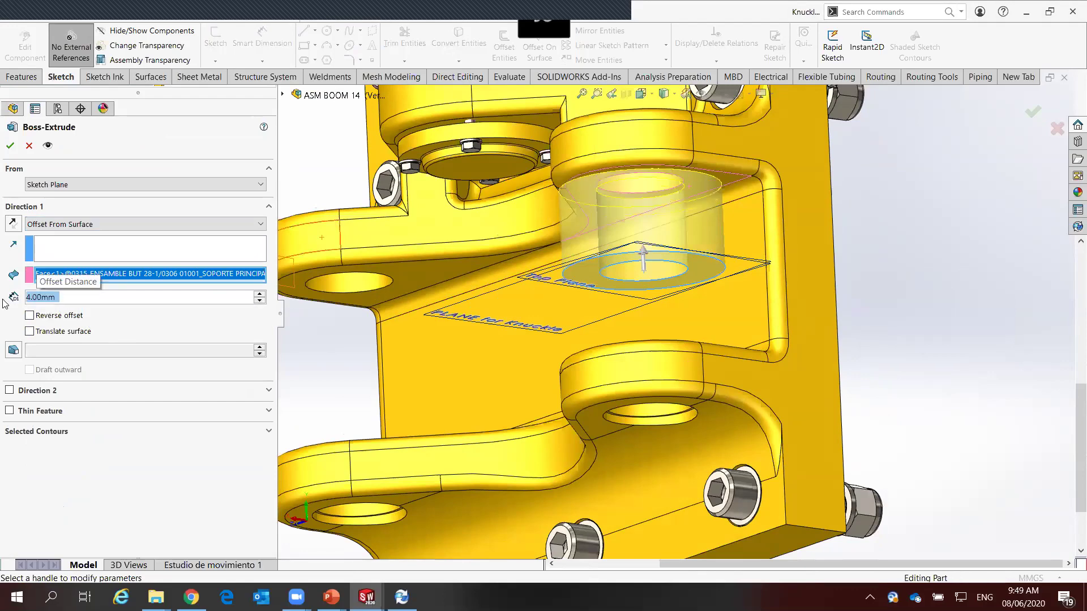
Add Direction 2 stopping 4 mm offset from the lower face and confirm the extrusion
click(9, 390)
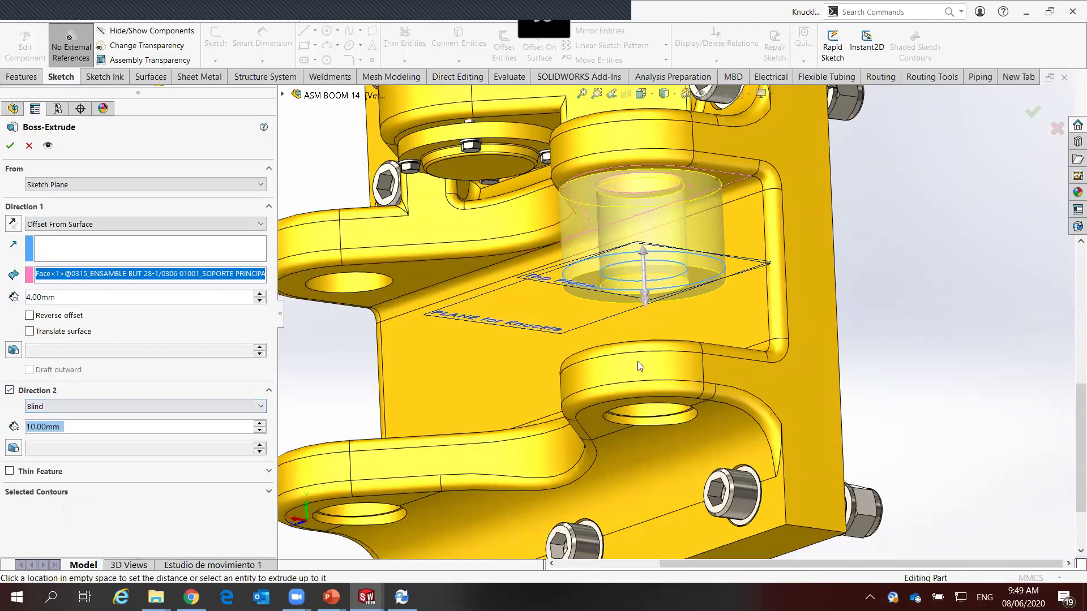
middle_drag(639, 366, 594, 283)
click(148, 406)
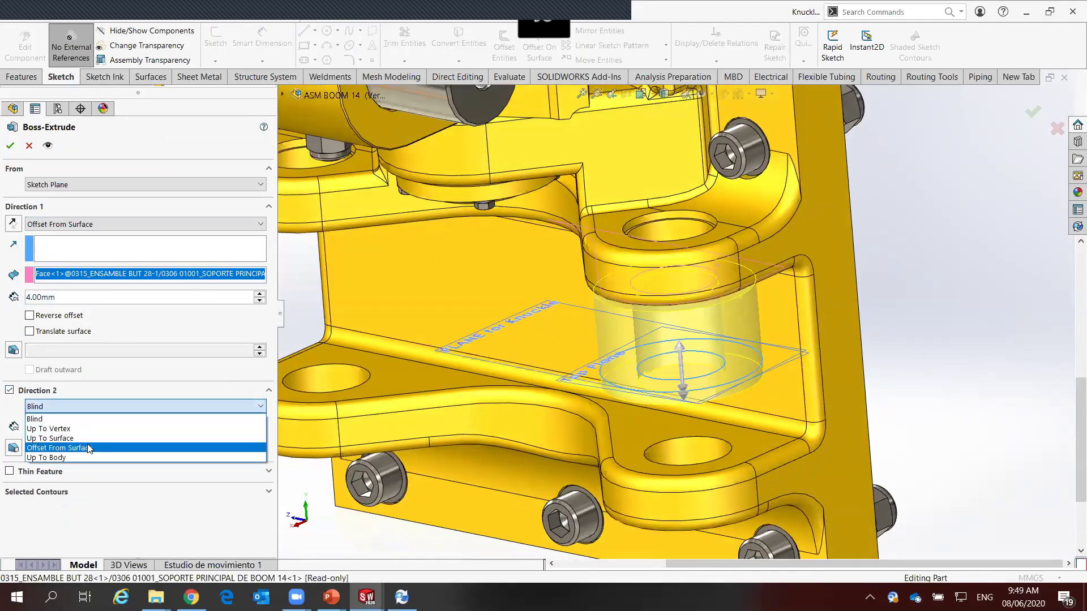
click(88, 448)
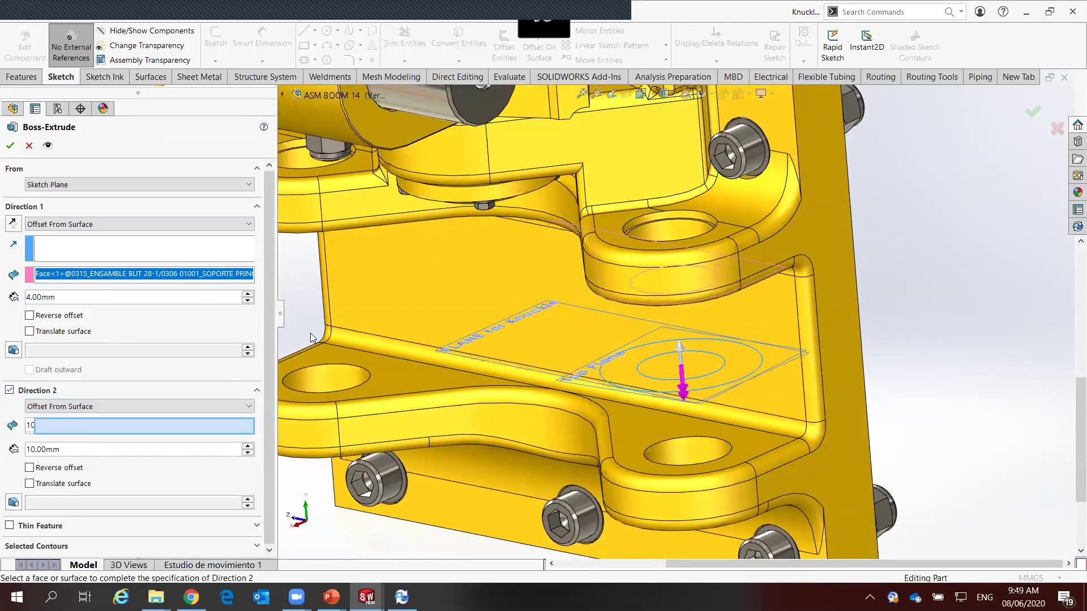
click(757, 457)
drag(66, 449, 7, 447)
text(4)
key(Return)
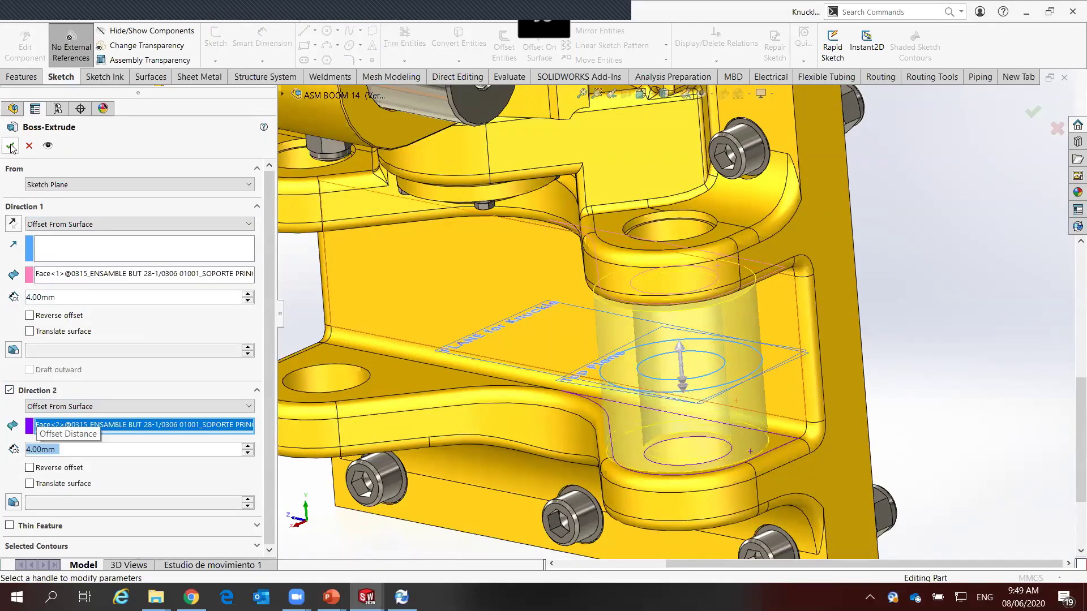
click(10, 146)
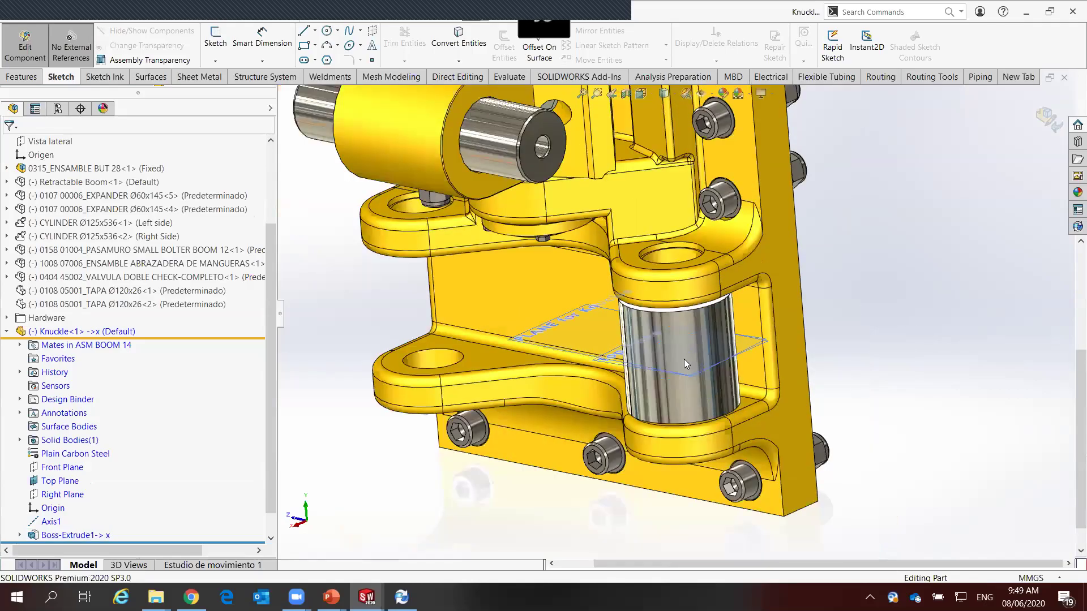
middle_drag(684, 359, 677, 349)
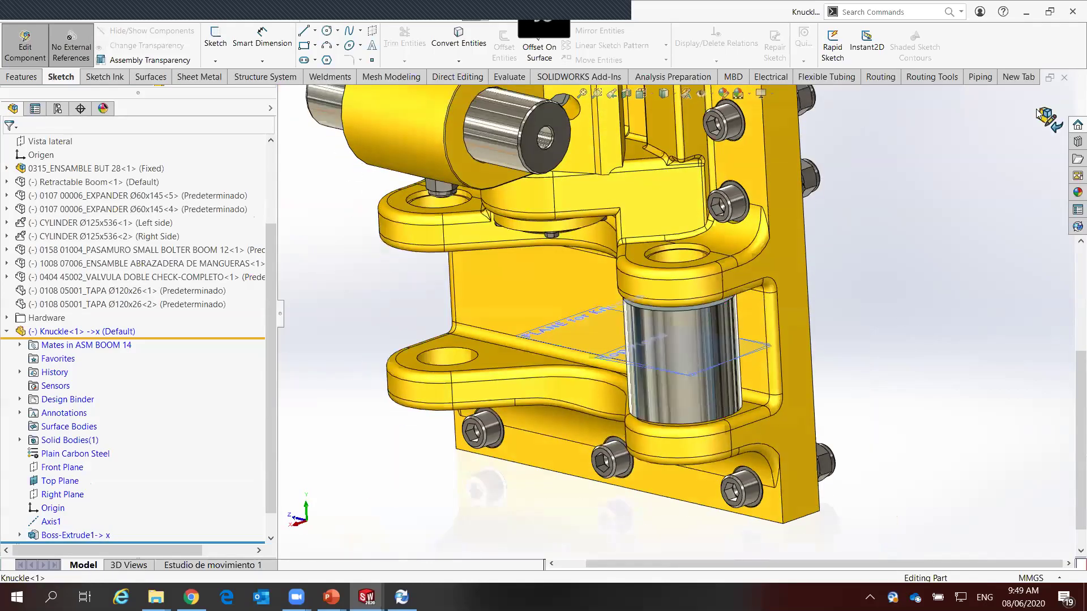
Return to the assembly, select the Knuckle tube and open it as a separate part
click(1047, 117)
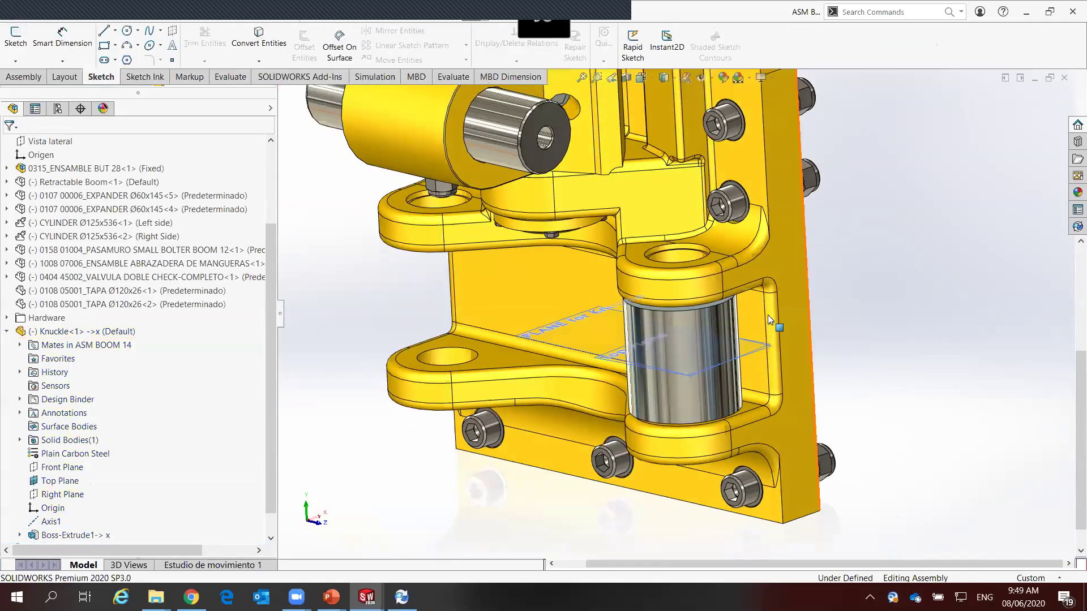
scroll(696, 341, down, 2)
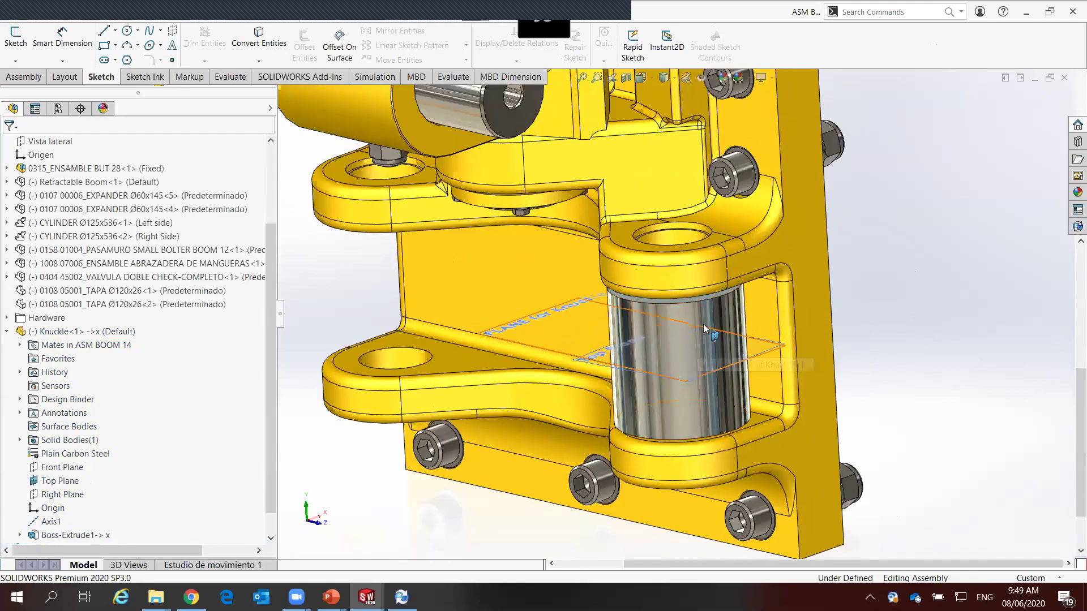
click(702, 331)
click(715, 314)
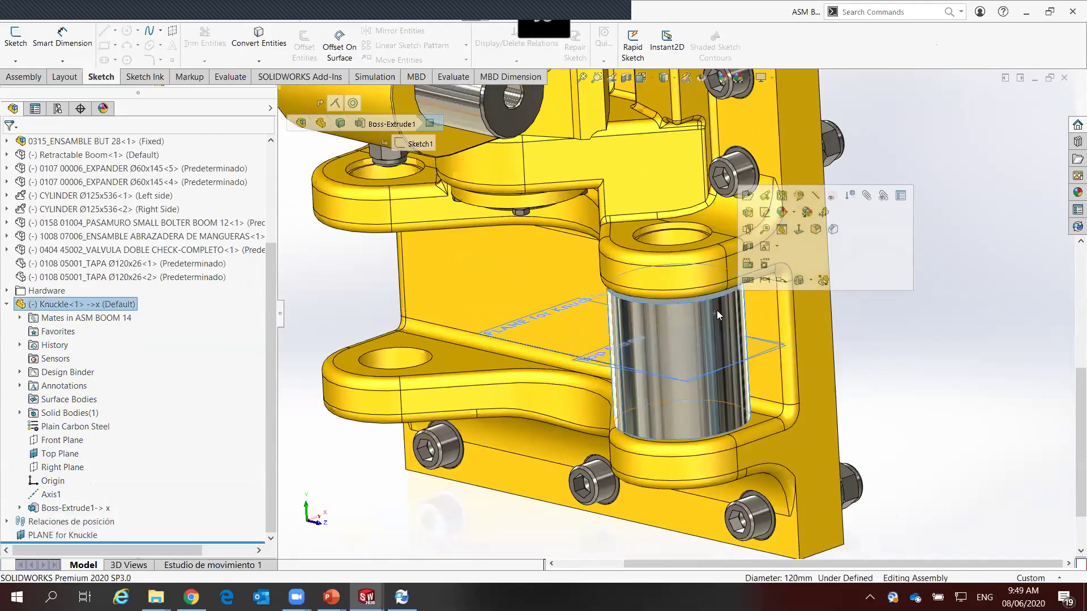
click(745, 211)
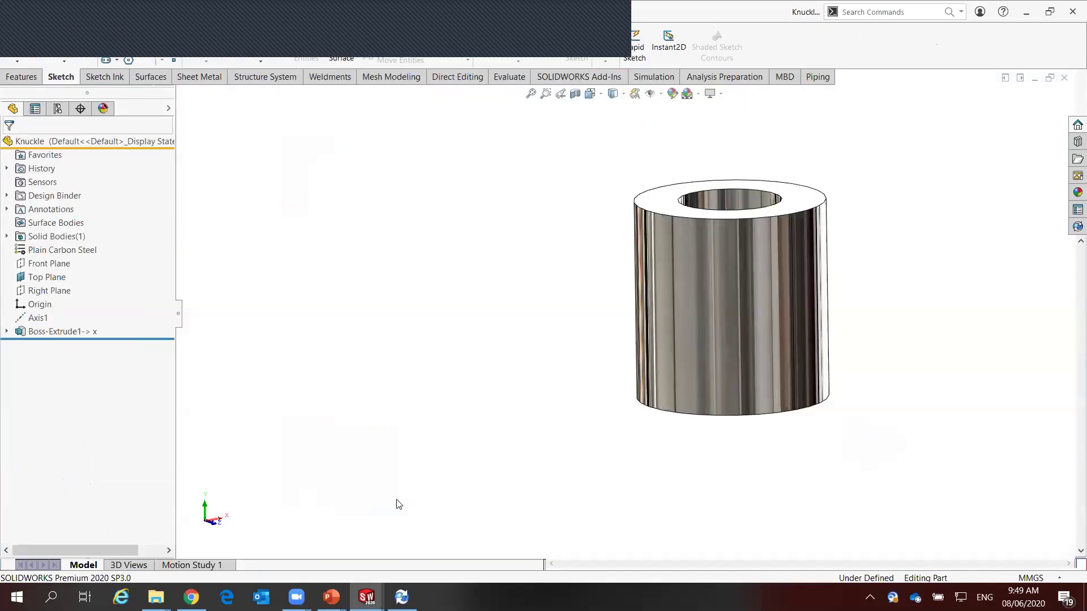
Open the tube's upper 4 mm offset dimension and keep it at 4.00mm
click(739, 290)
middle_drag(844, 358, 814, 340)
scroll(832, 209, down, 1)
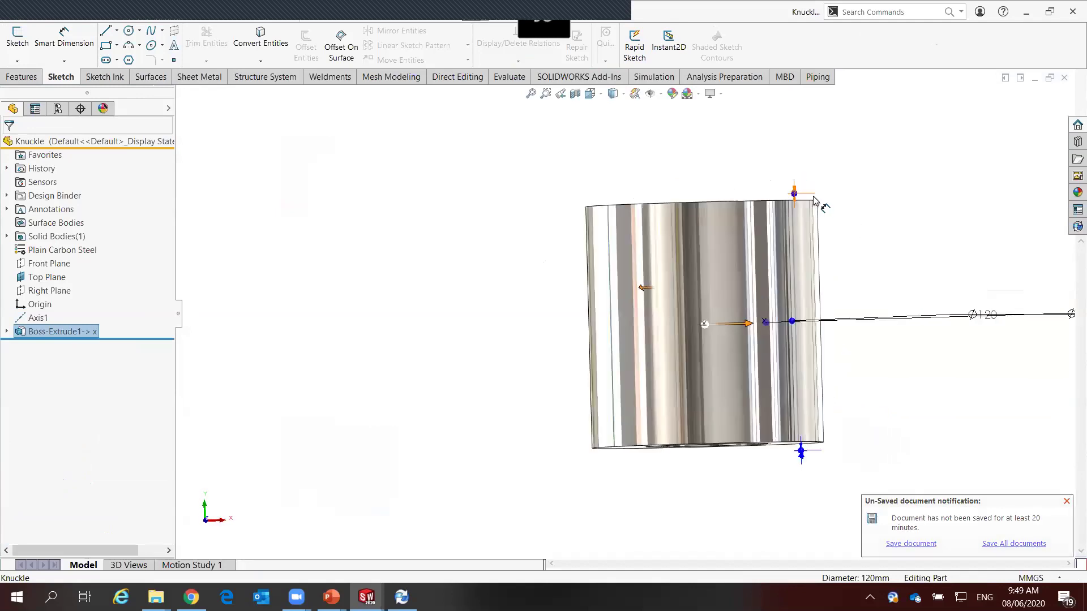
scroll(825, 206, down, 3)
scroll(776, 233, down, 2)
scroll(727, 235, down, 2)
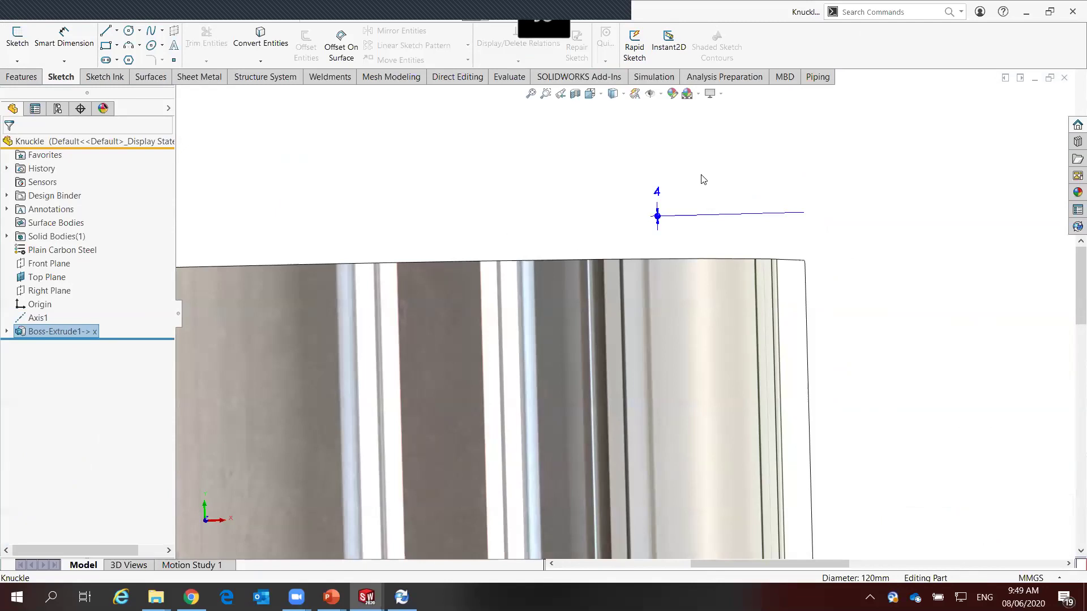
double_click(657, 194)
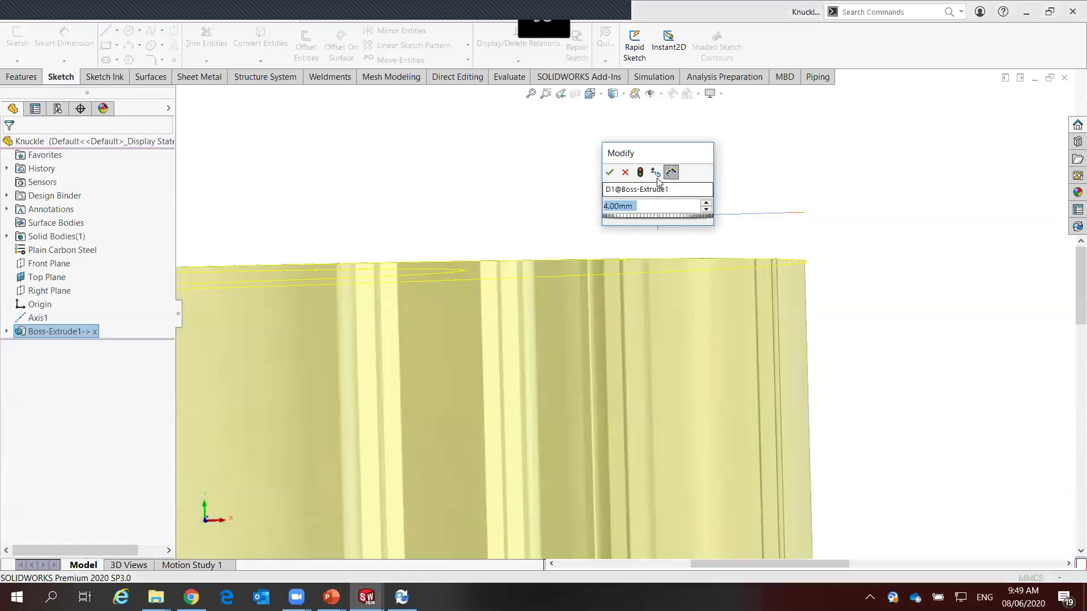
drag(668, 152, 548, 150)
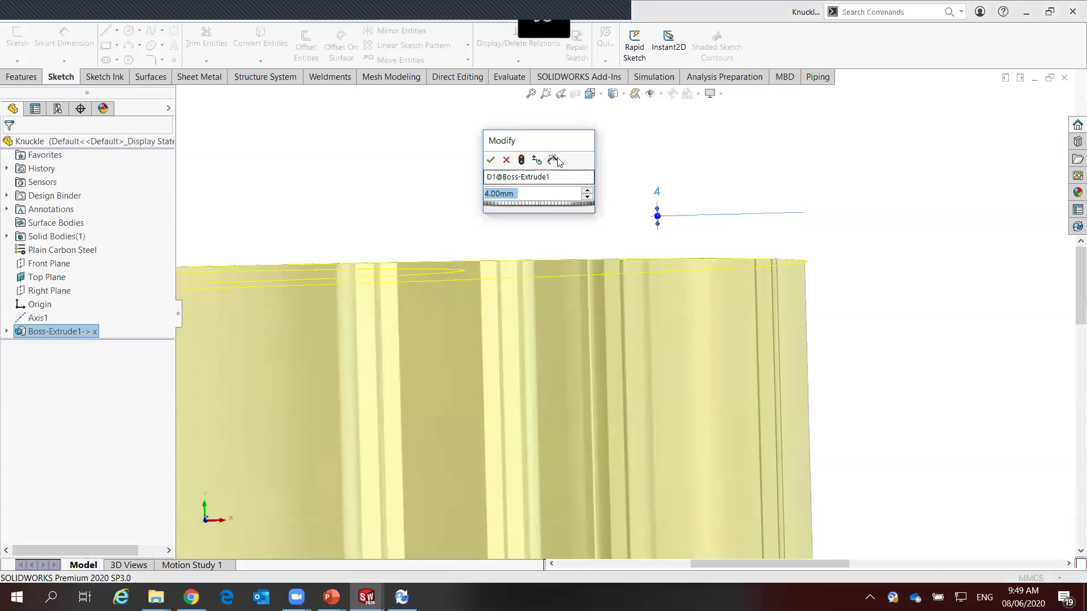
click(490, 160)
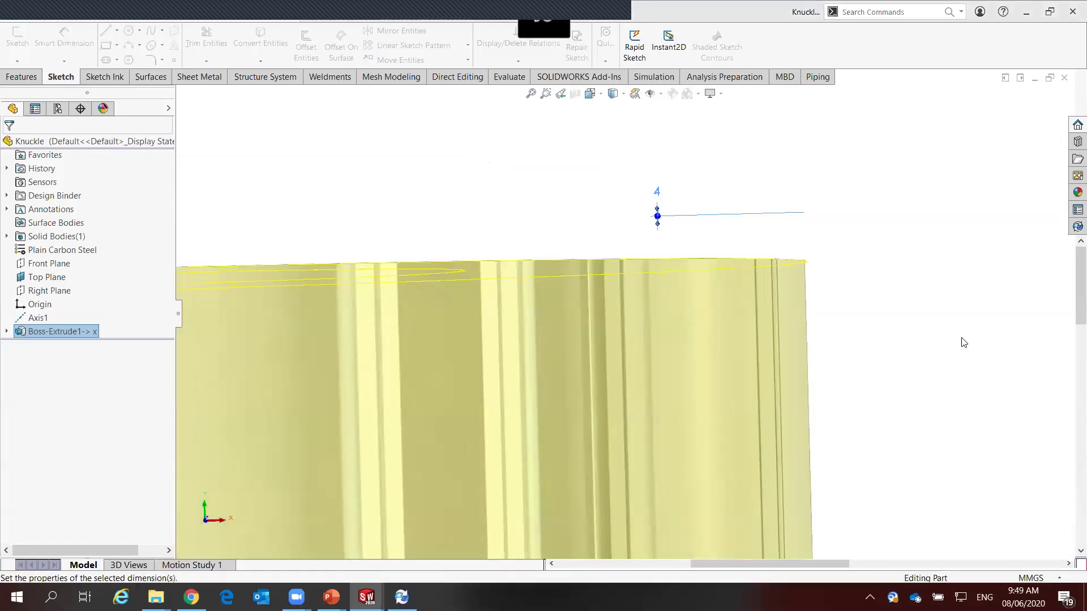
scroll(855, 342, up, 2)
scroll(814, 346, up, 3)
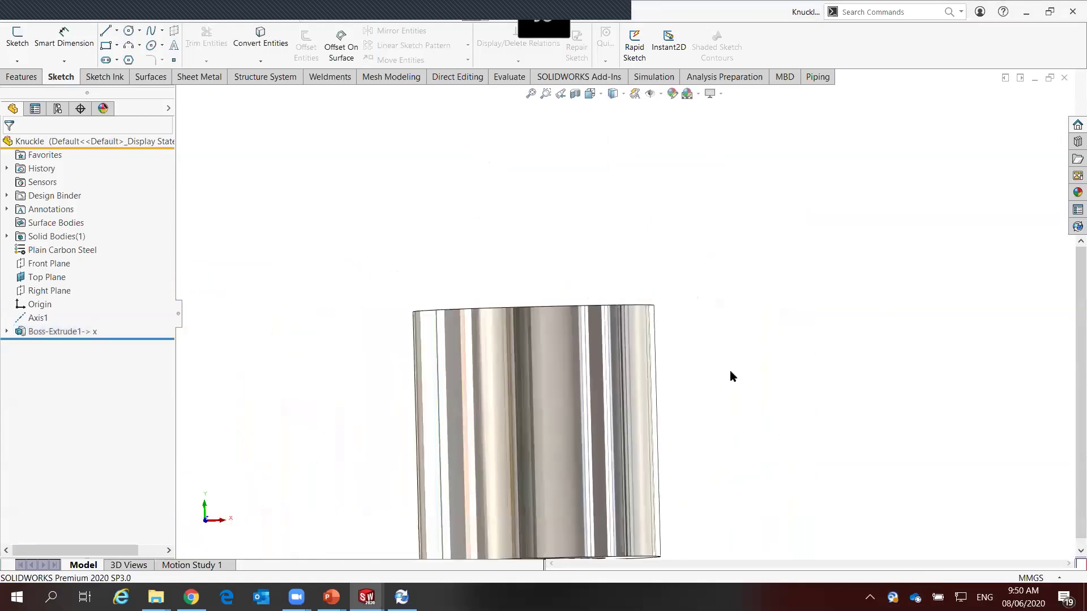
scroll(728, 370, up, 2)
scroll(648, 451, down, 3)
Flag the lower D2 depth of 4.00mm for drawing import and switch to the Front view
click(603, 421)
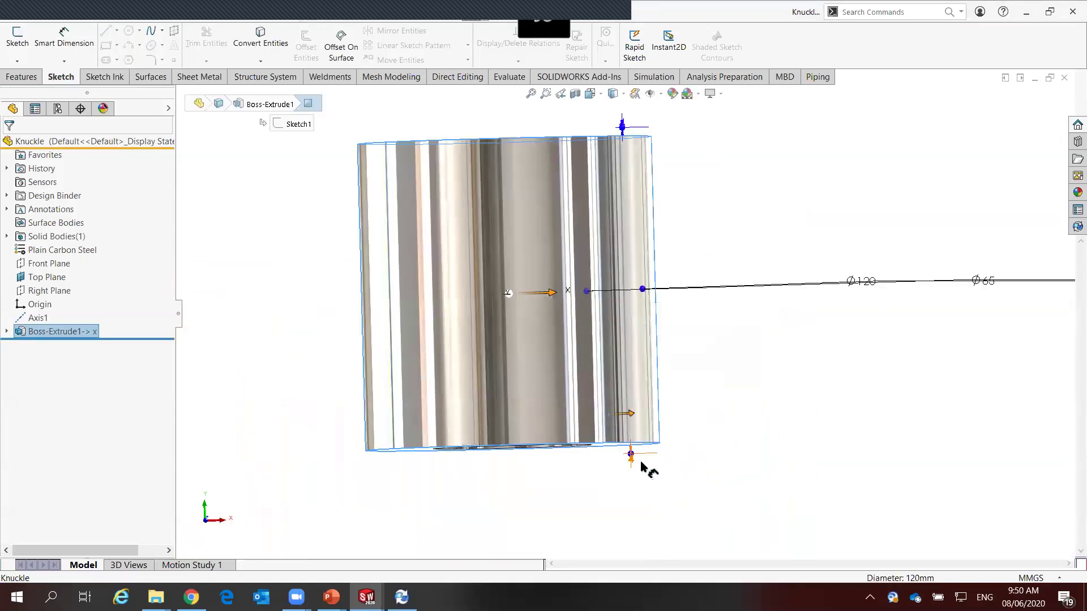
scroll(604, 416, down, 2)
scroll(605, 409, down, 2)
click(596, 367)
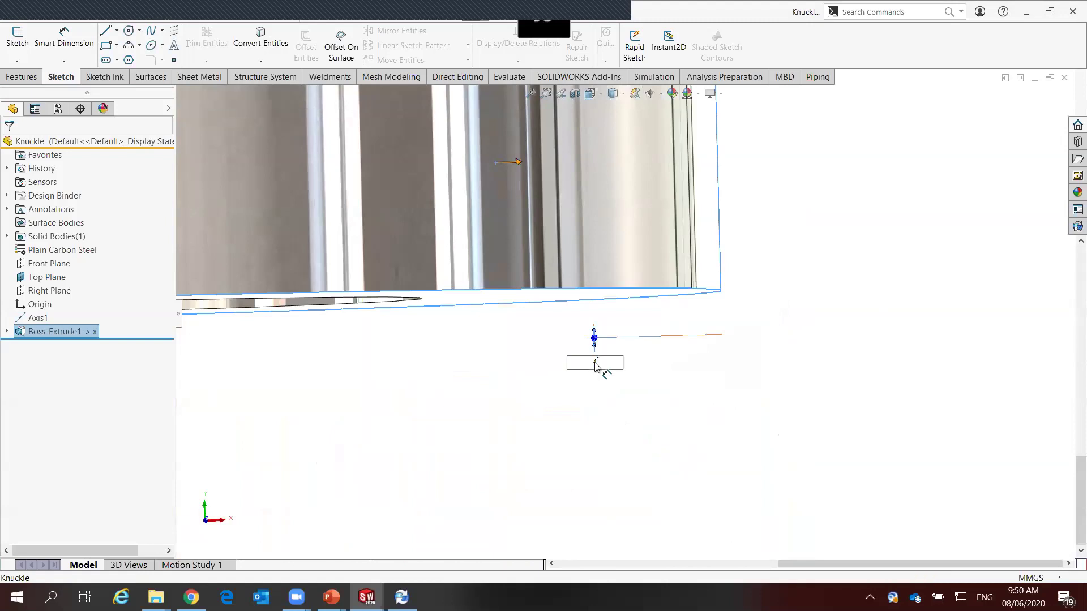
key(Escape)
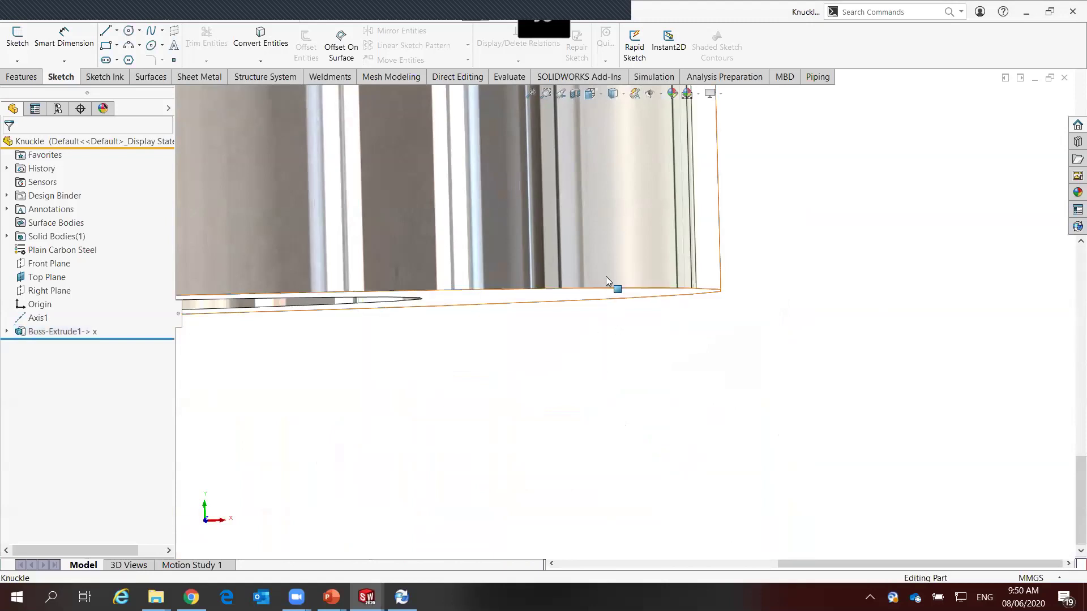
click(606, 277)
double_click(594, 361)
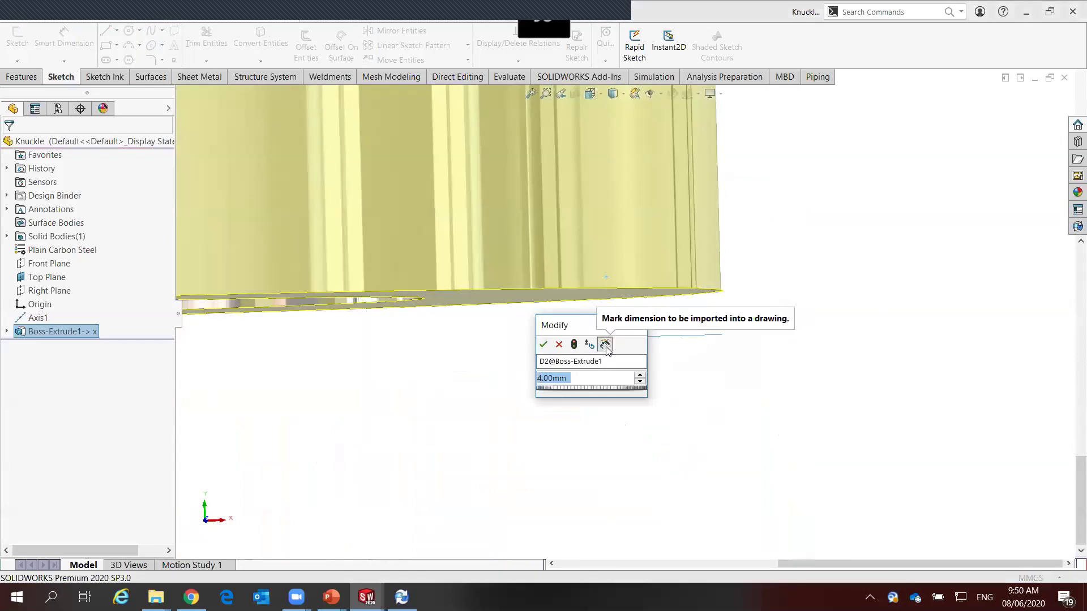
click(542, 347)
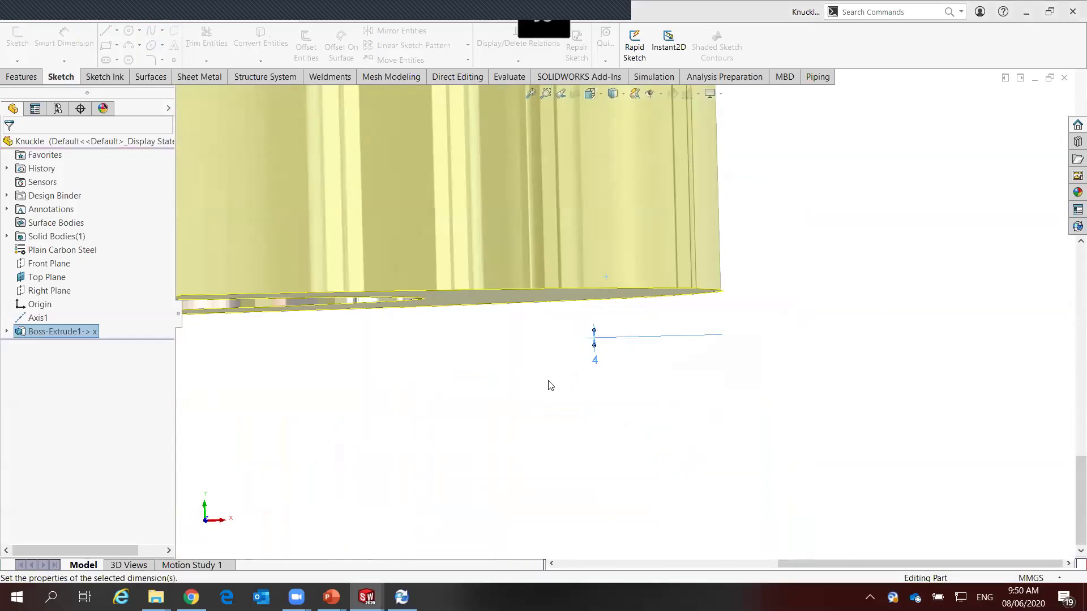
key(f)
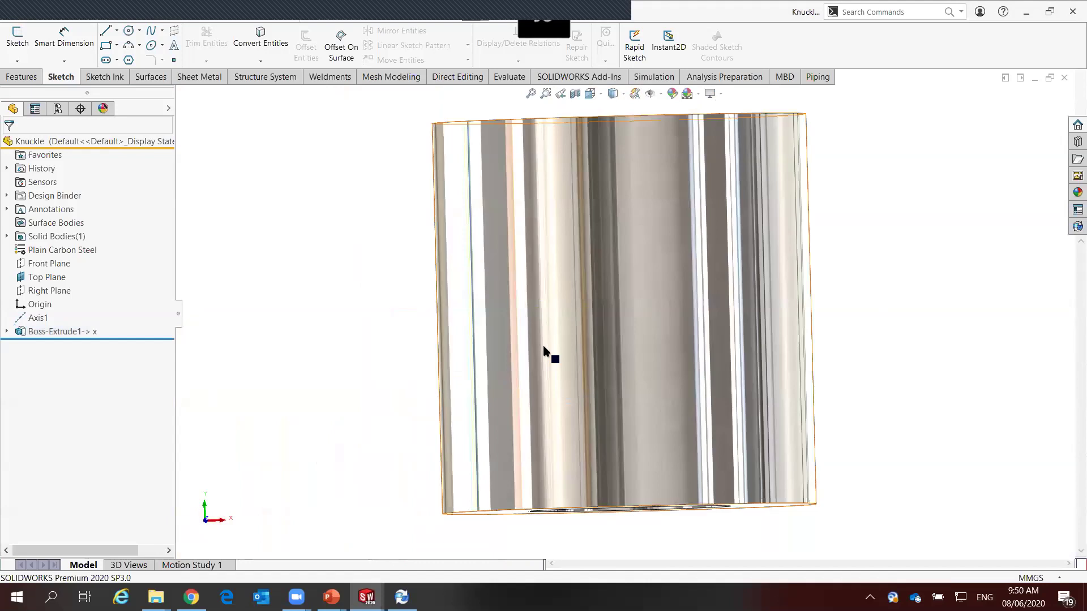
key(ctrl+1)
scroll(481, 343, down, 2)
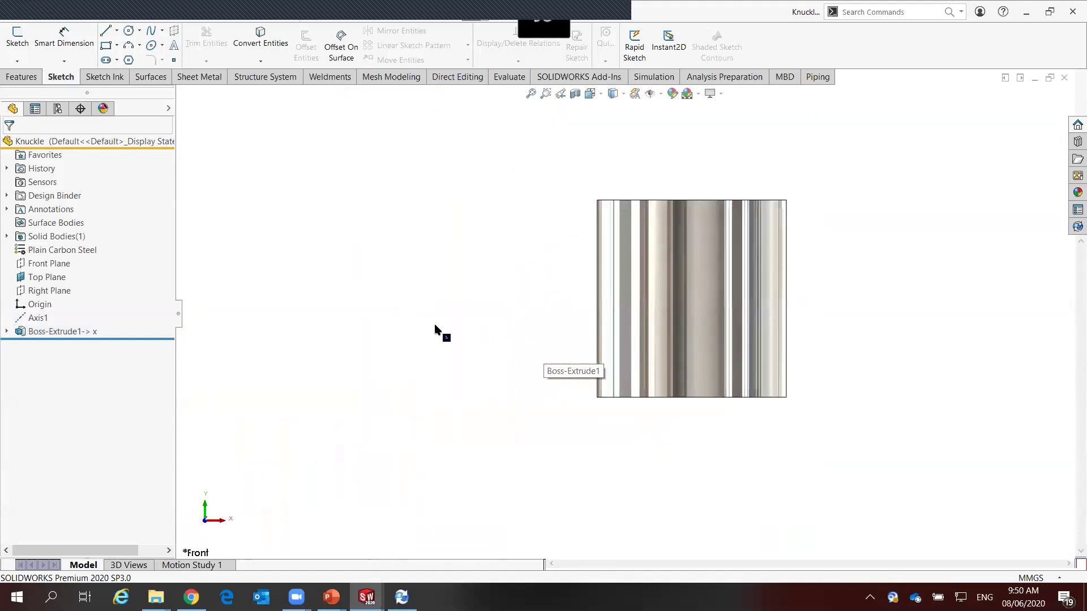
Start a sketch on Front Plane and draw two concentric circles left of the tube
click(48, 263)
click(59, 233)
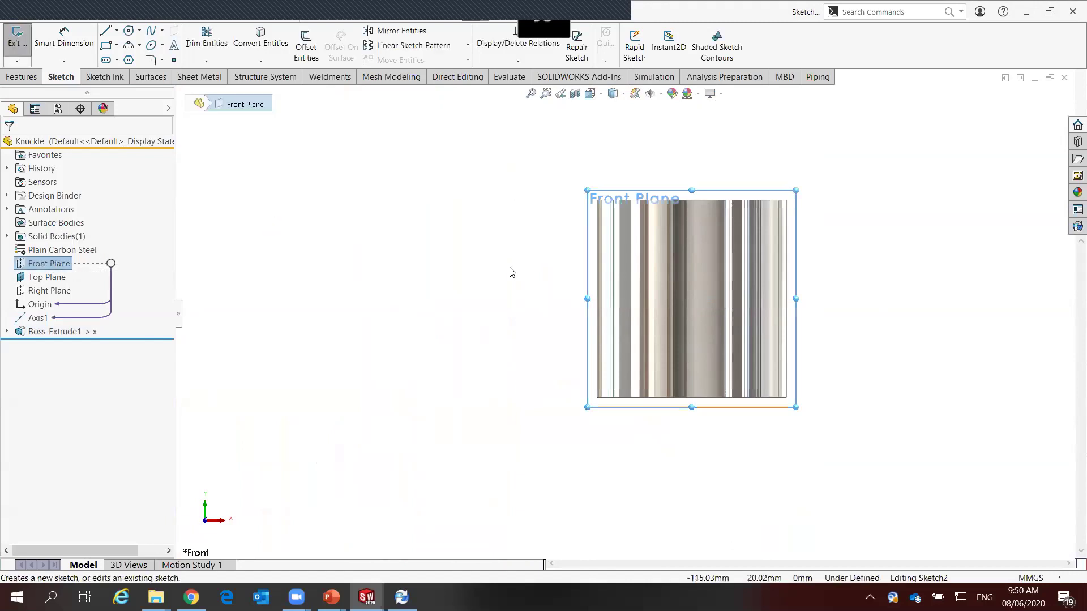
right_drag(338, 297, 396, 302)
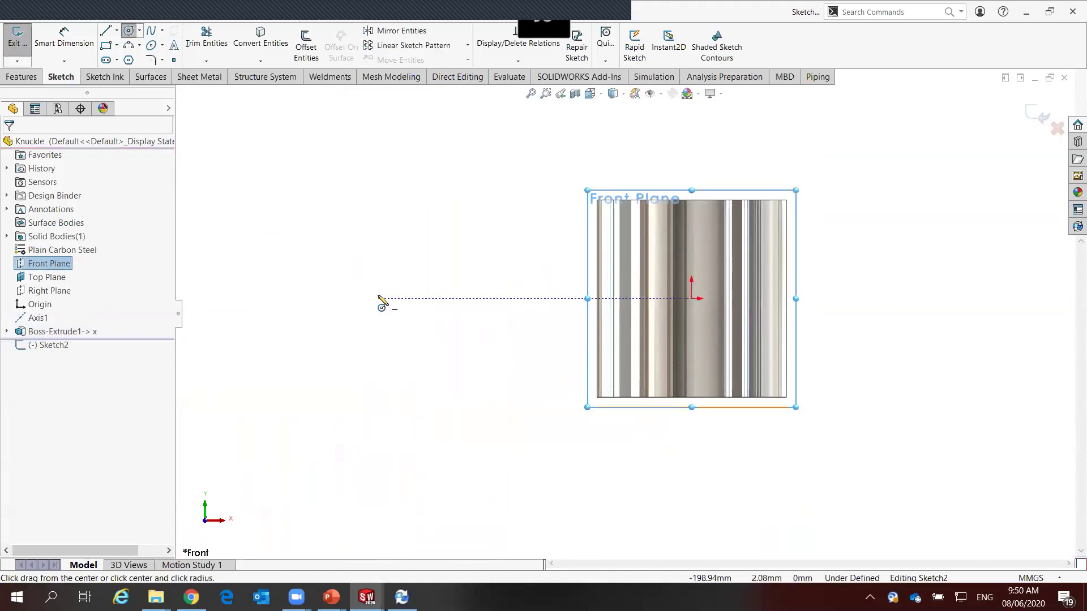
click(378, 298)
click(412, 345)
click(377, 298)
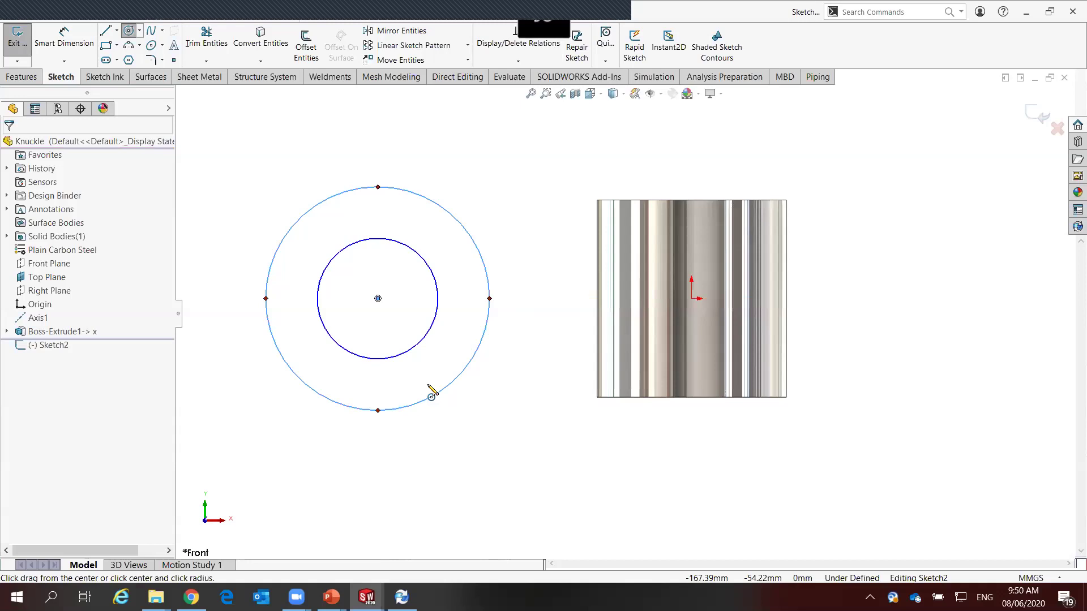
click(431, 396)
key(Escape)
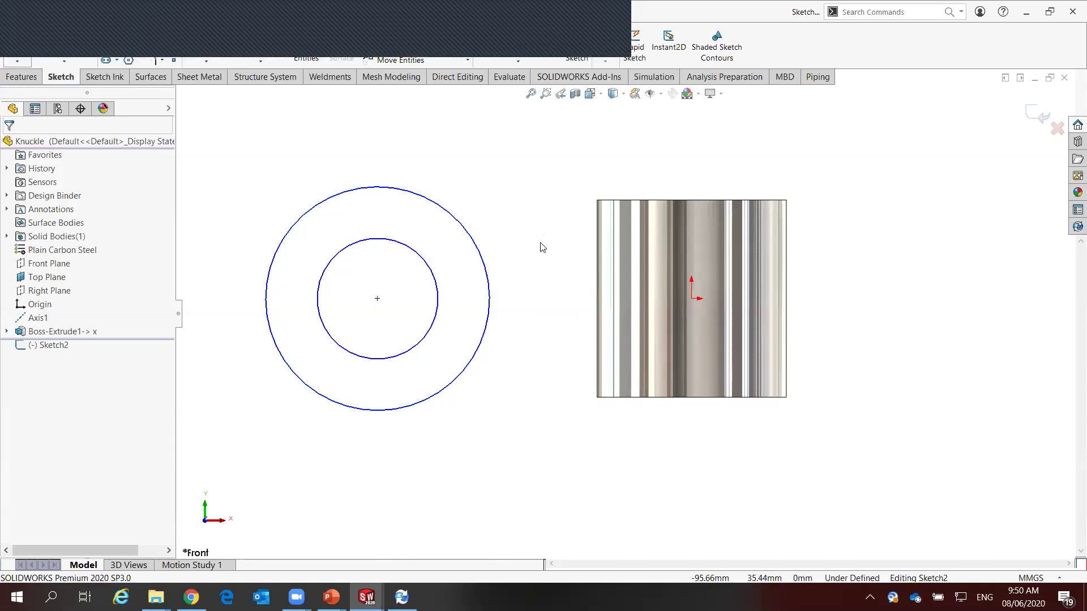
Fully define the sketch automatically with Fully Define Sketch
right_drag(515, 328, 525, 354)
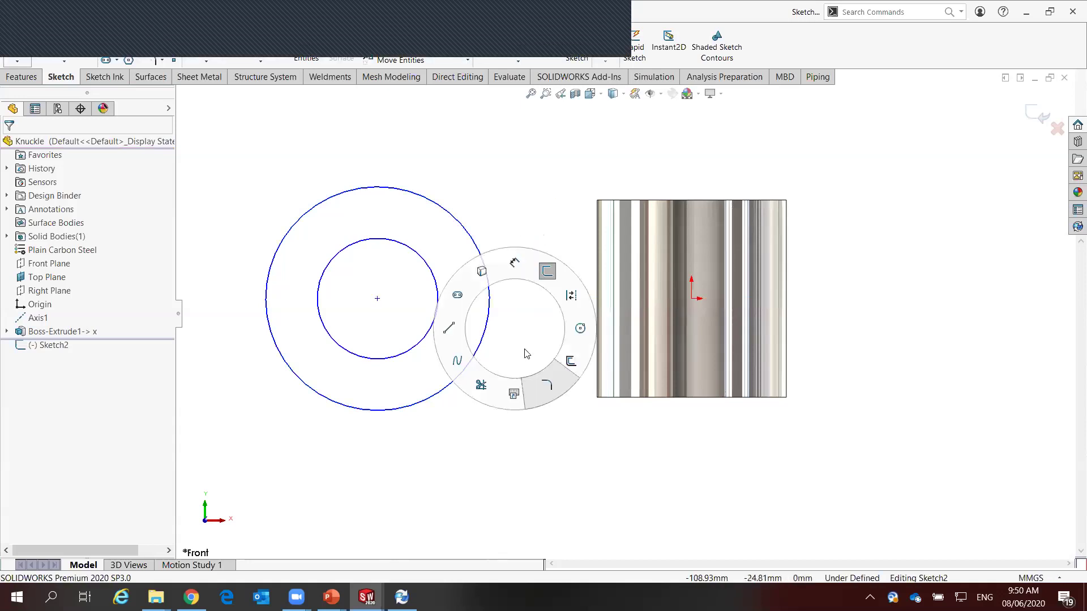
key(s)
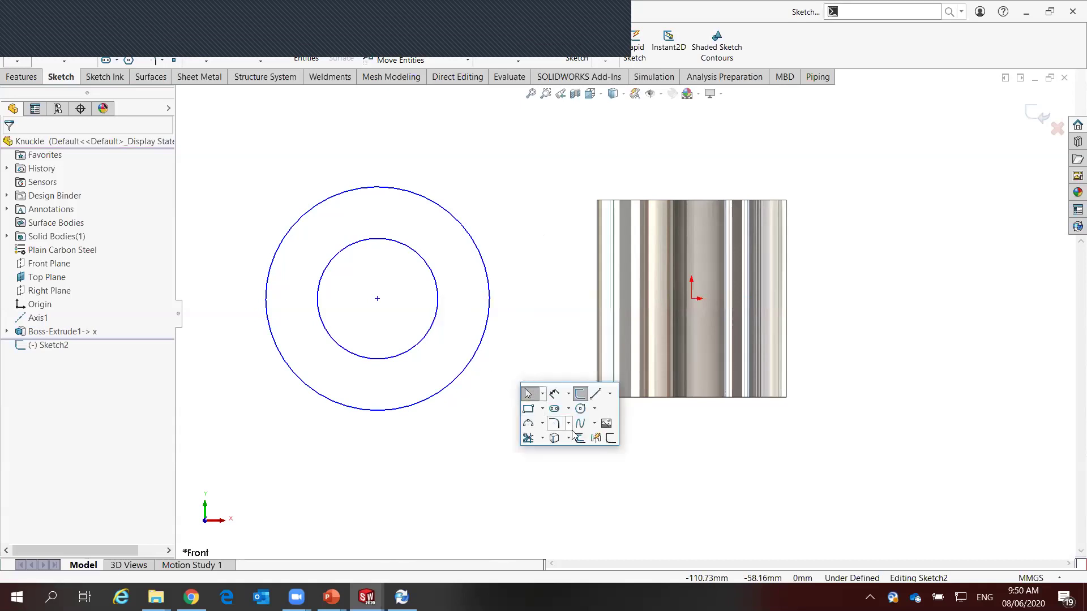
click(577, 437)
right_click(484, 188)
click(493, 195)
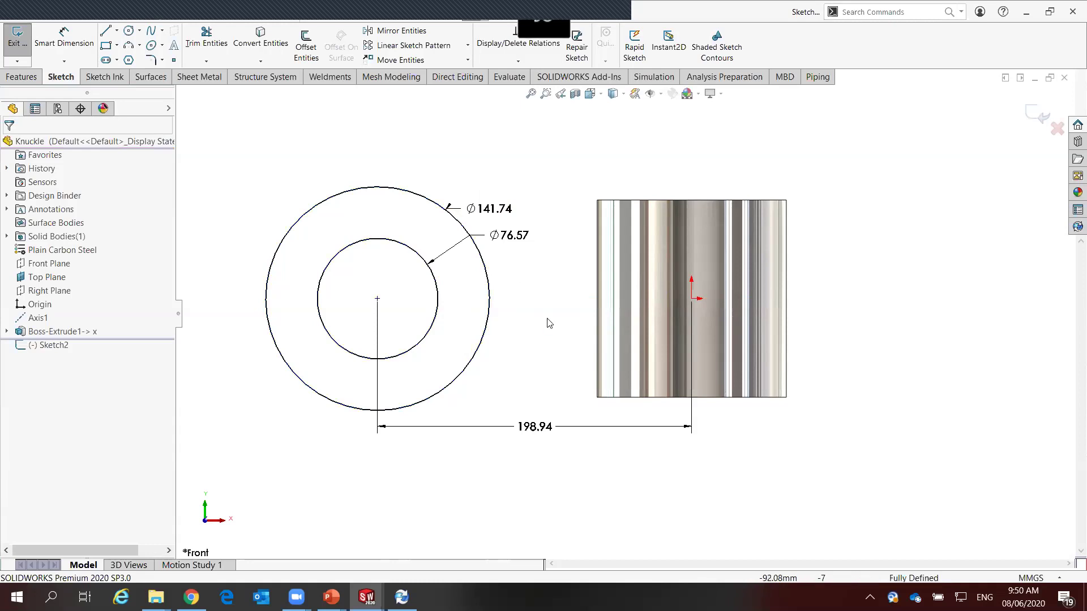
Set the circle diameters (Ø65, outer Ø120) and the 160 centre spacing, then exit the sketch
click(505, 235)
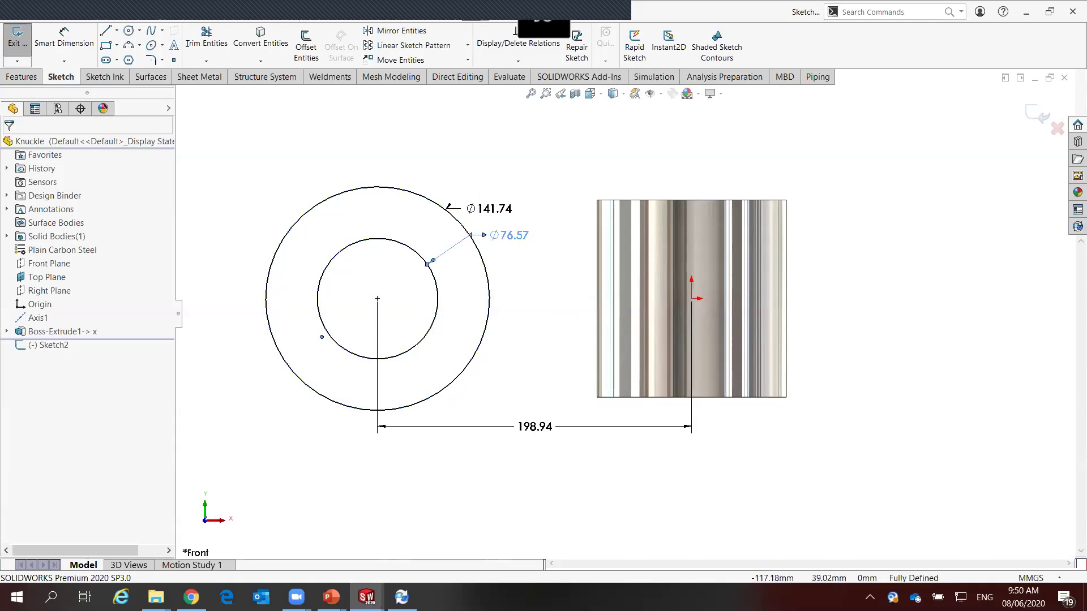
double_click(506, 236)
text(Ø65)
key(Return)
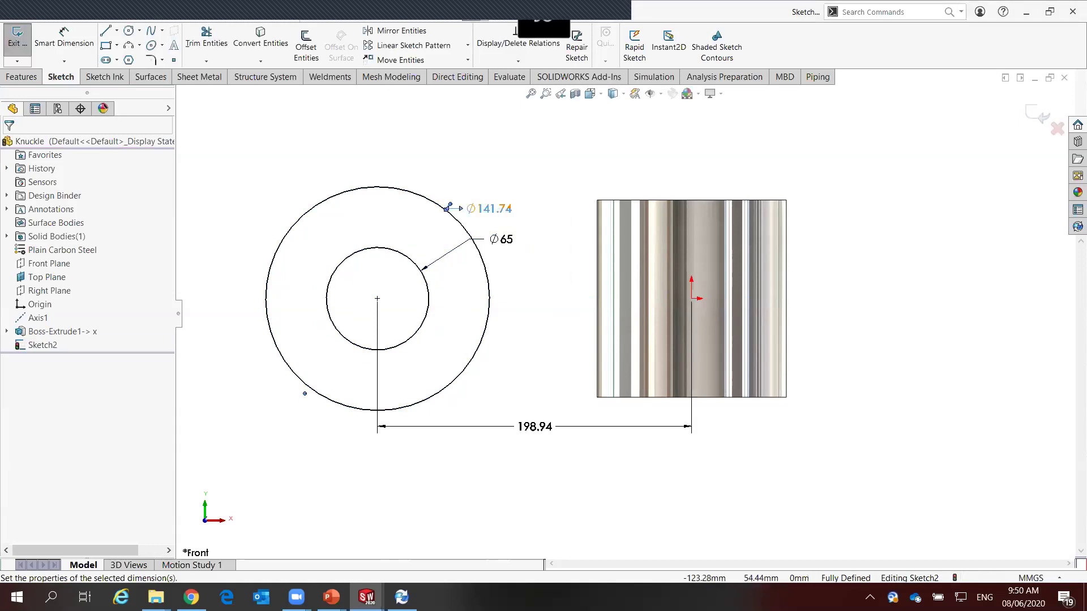
double_click(496, 210)
text(141.74)
key(Return)
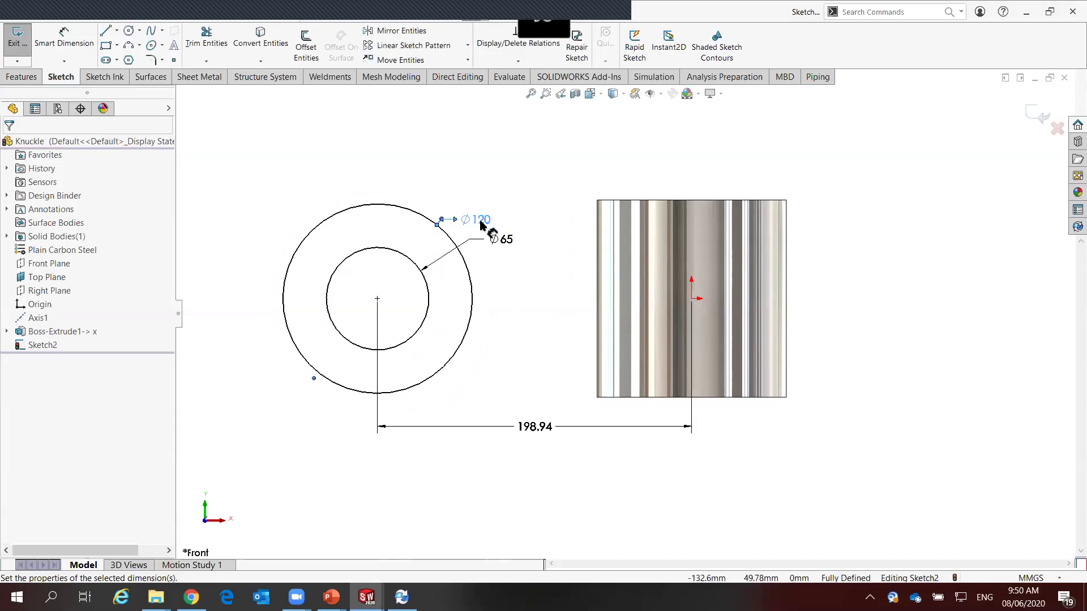
double_click(543, 426)
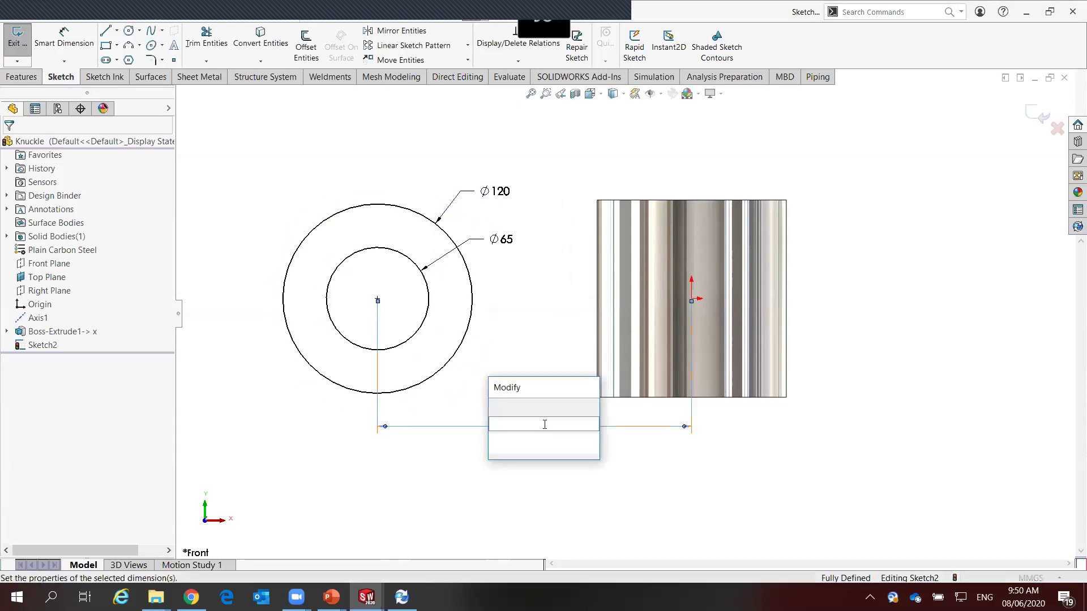
text(160)
click(496, 407)
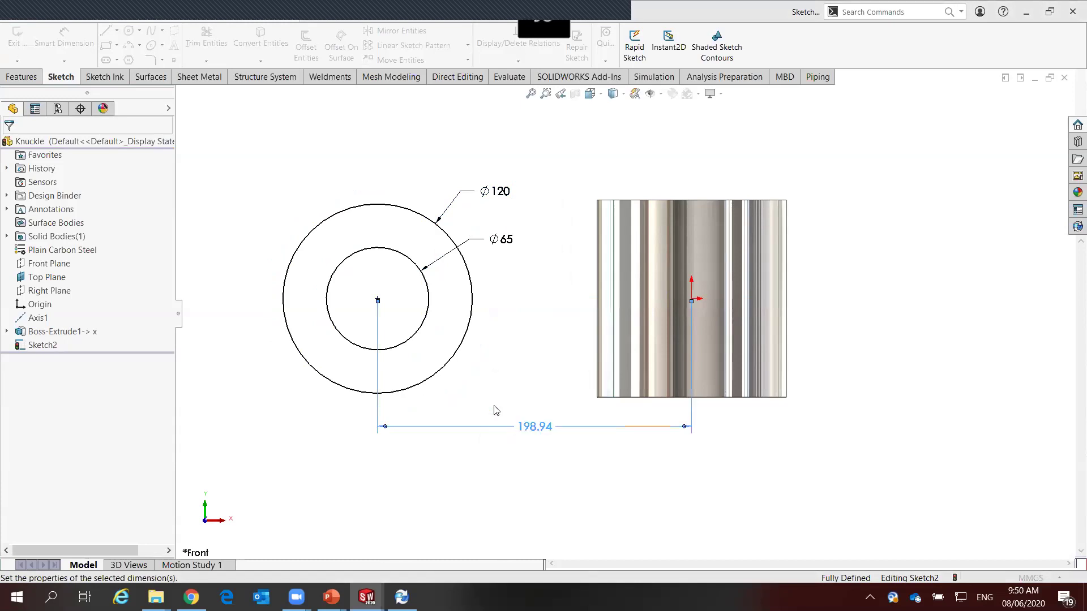
middle_drag(580, 375, 637, 423)
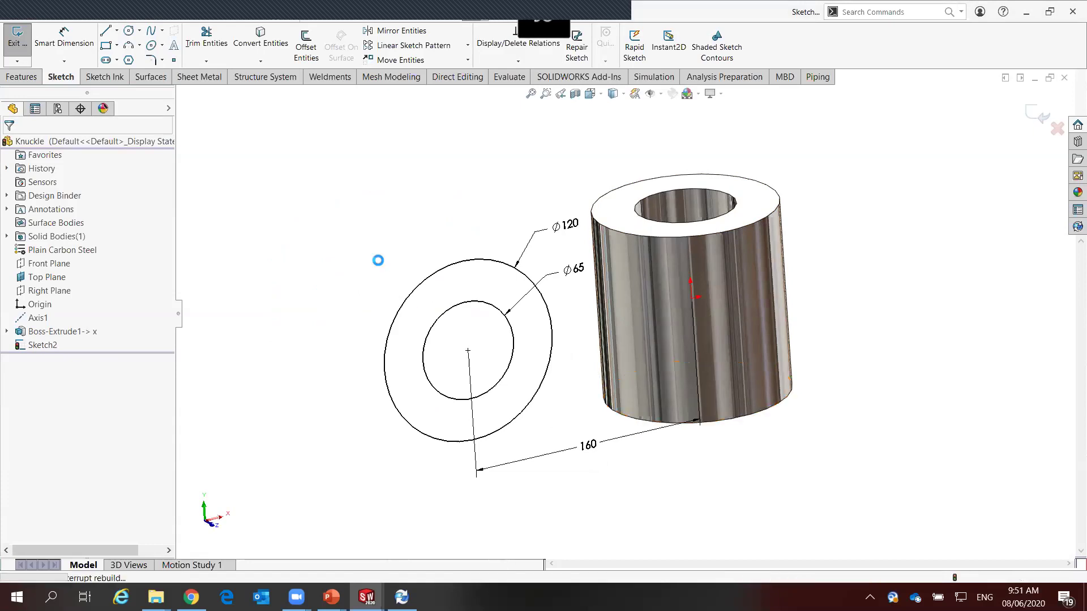
key(ctrl+b)
click(548, 392)
middle_drag(557, 409, 565, 400)
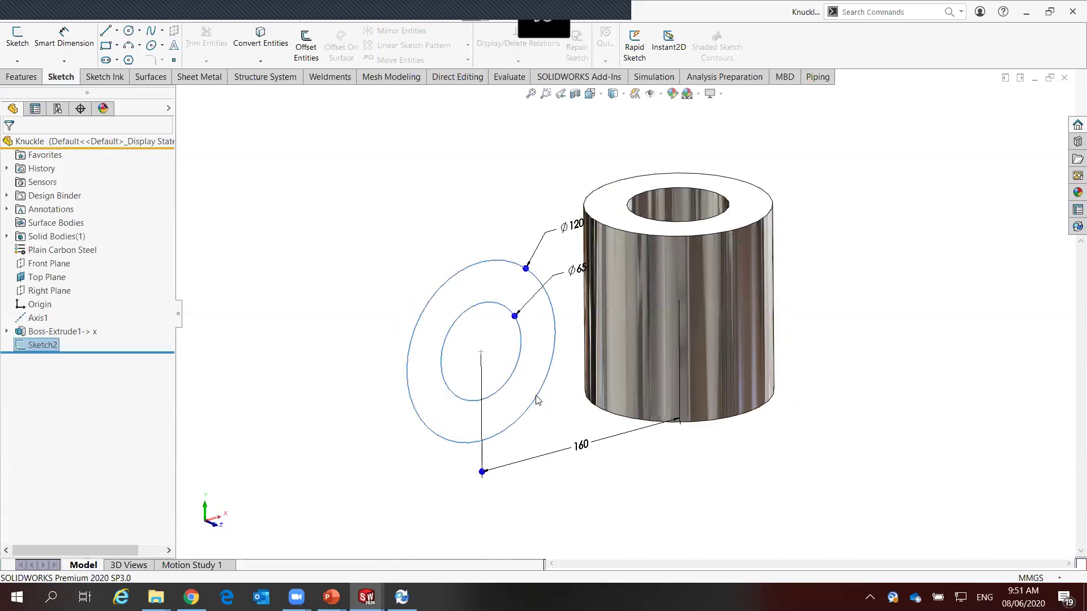
mouse_move(560, 405)
mouse_down()
mouse_move(618, 412)
mouse_move(633, 434)
mouse_up()
middle_drag(630, 497, 722, 277)
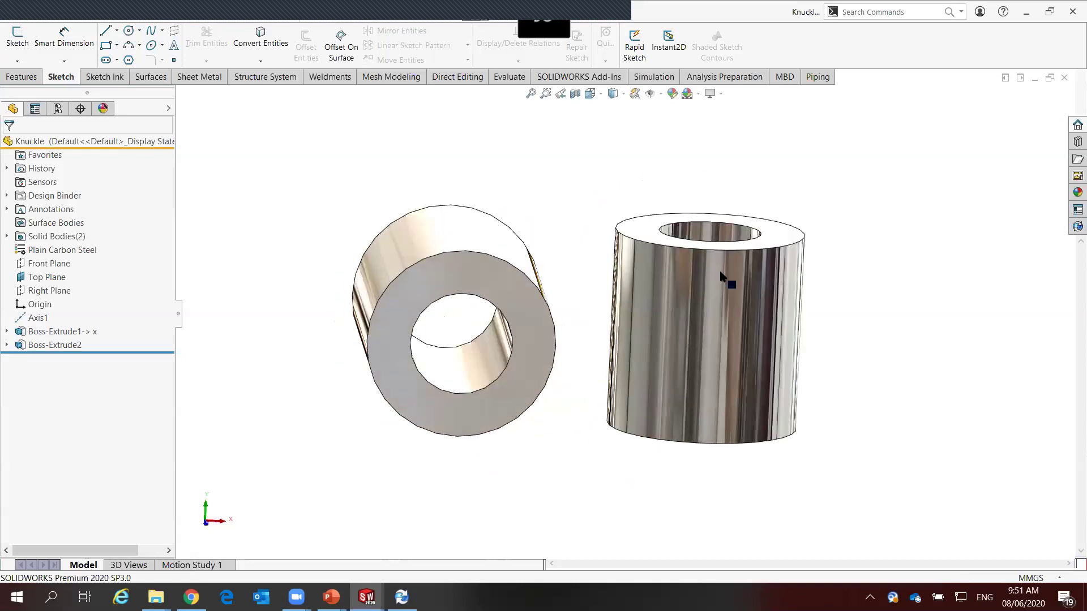
middle_drag(605, 388, 538, 235)
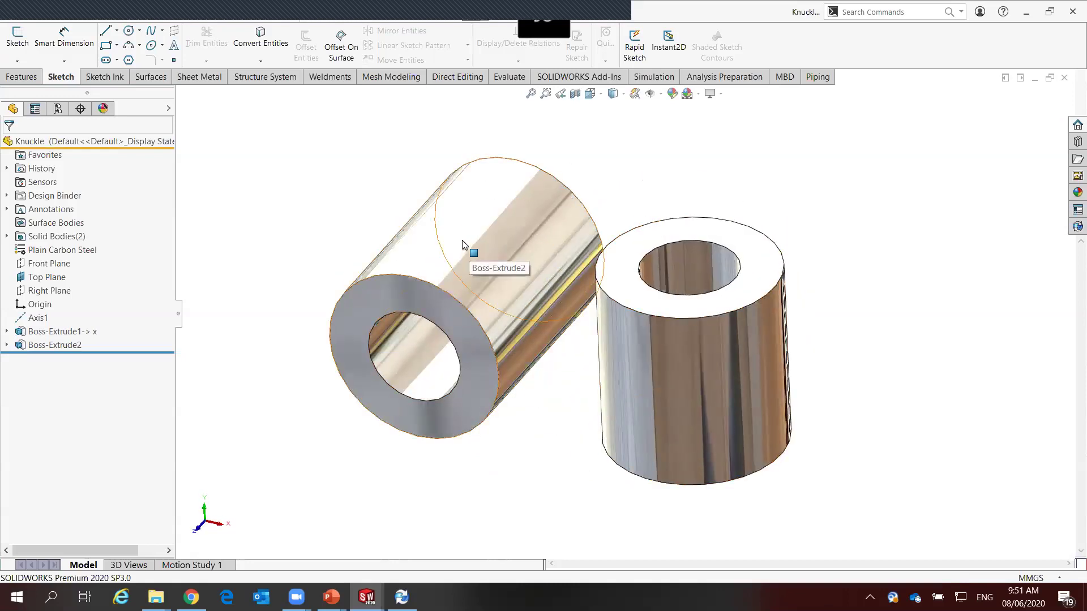
scroll(462, 240, down, 3)
middle_drag(469, 249, 553, 239)
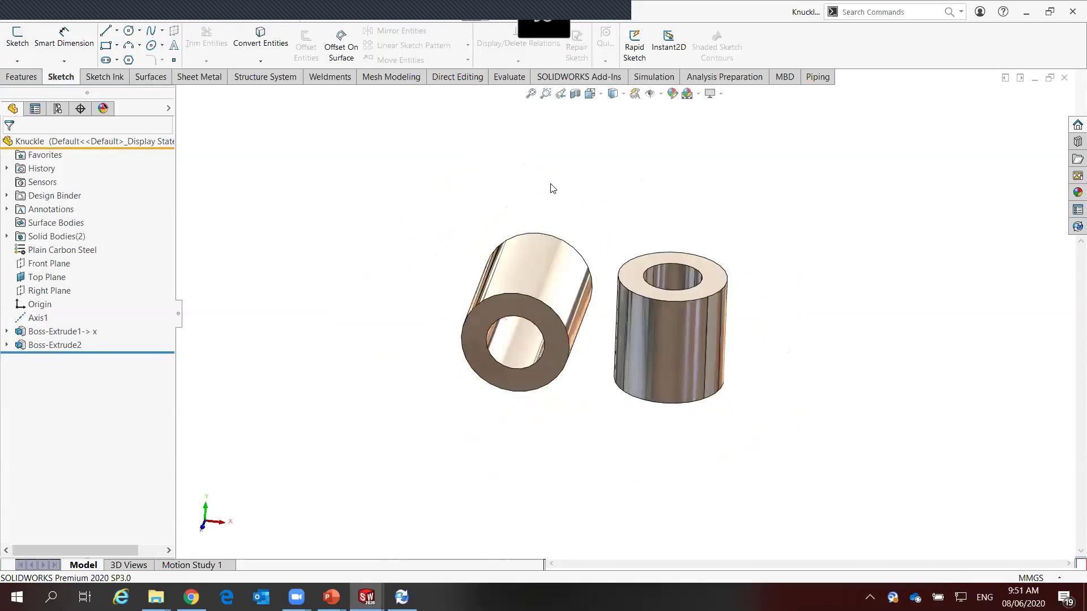
Start a new sketch on the Top Plane, viewed from above
key(ctrl+5)
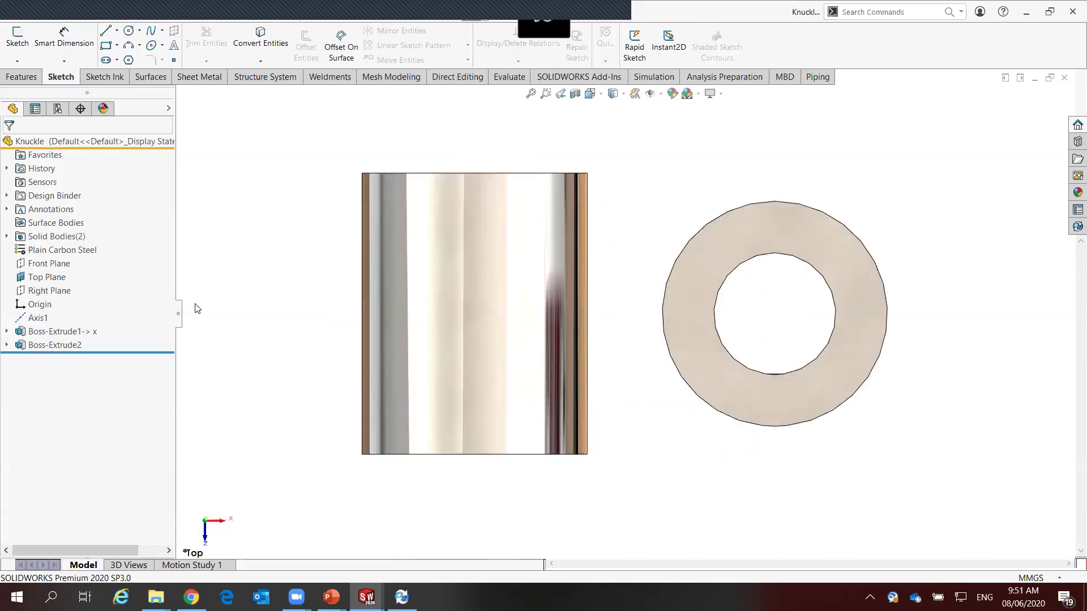
click(47, 276)
click(55, 249)
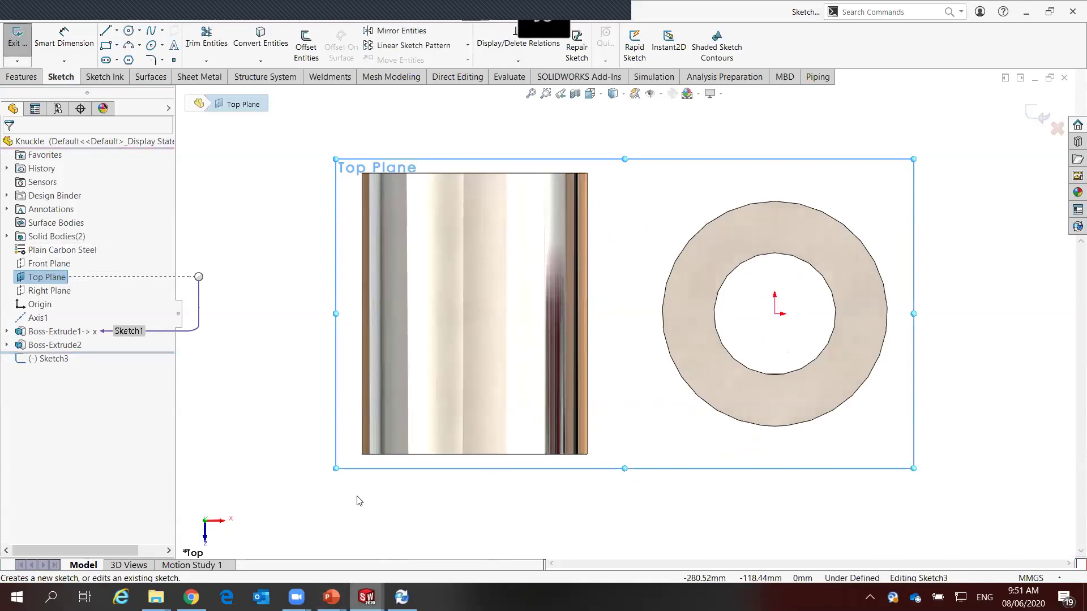
Draw a vertical centerline through the cylinder and a horizontal one from the ring's centre
right_drag(636, 357, 641, 411)
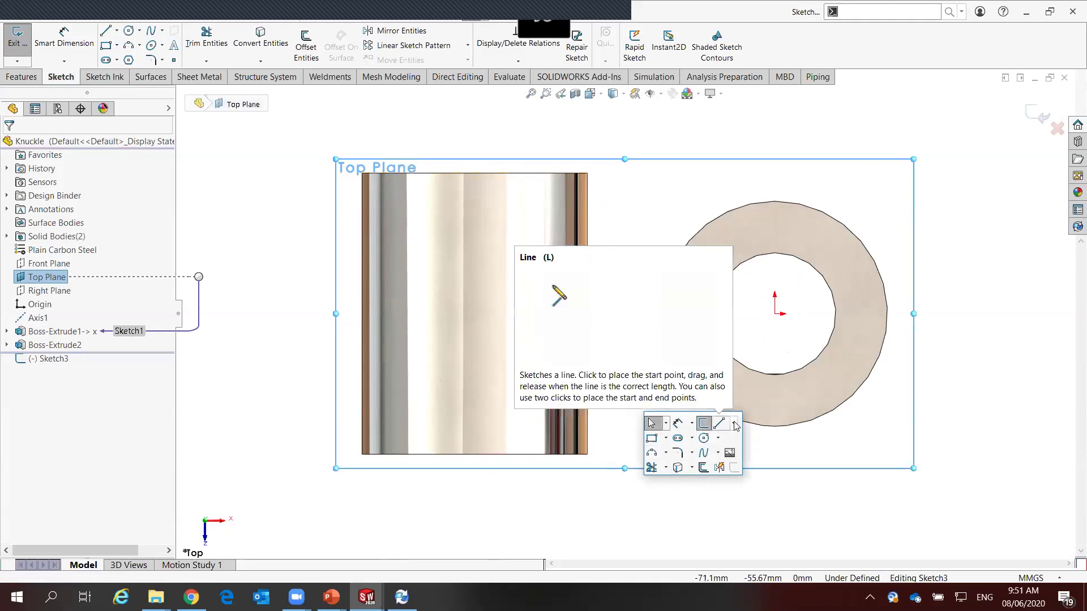
click(735, 426)
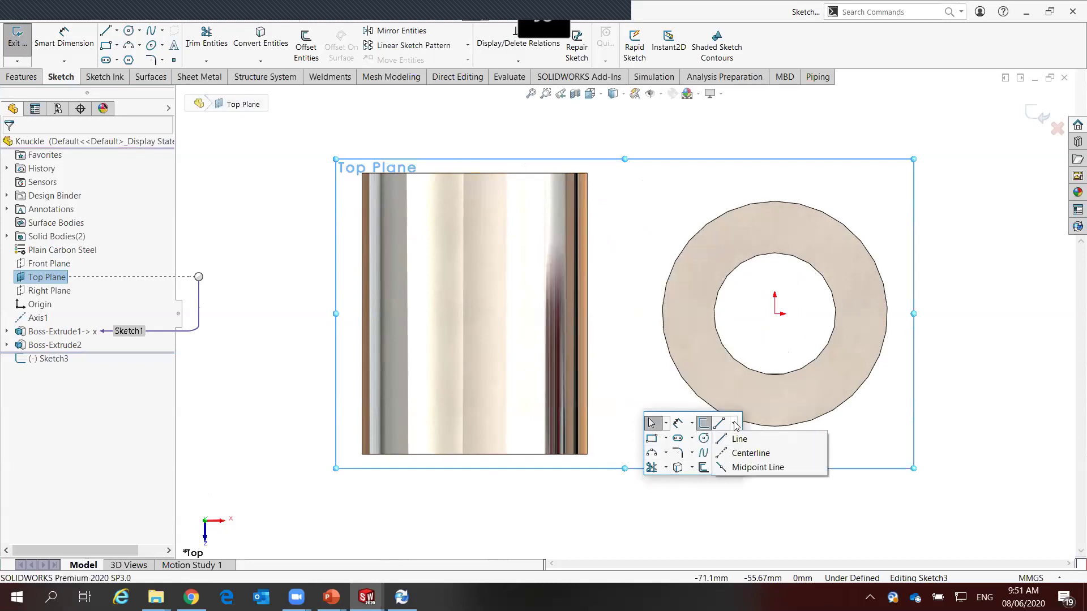
click(735, 451)
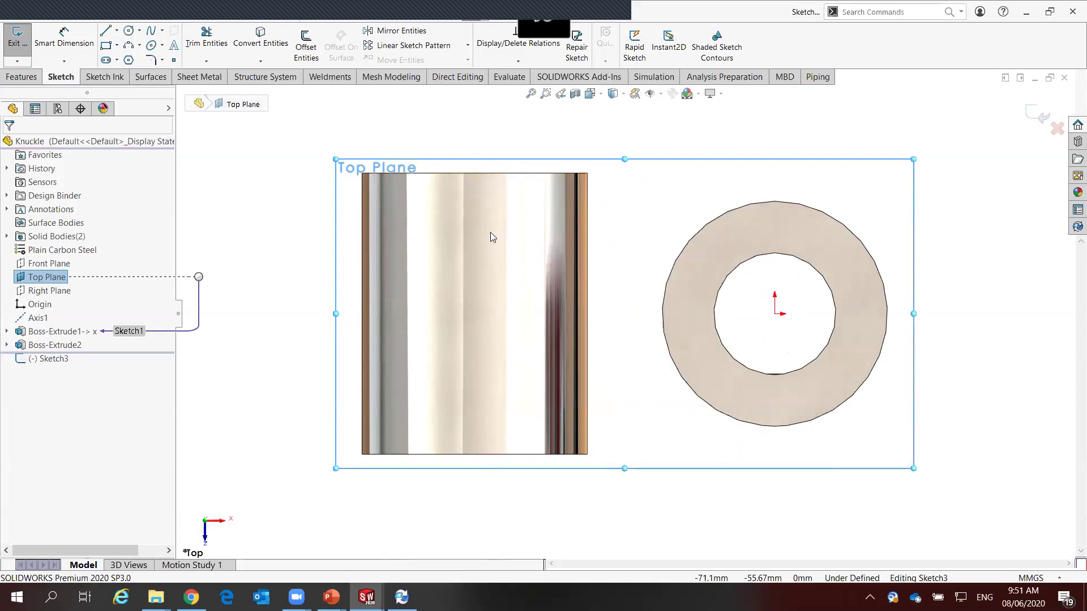
click(474, 172)
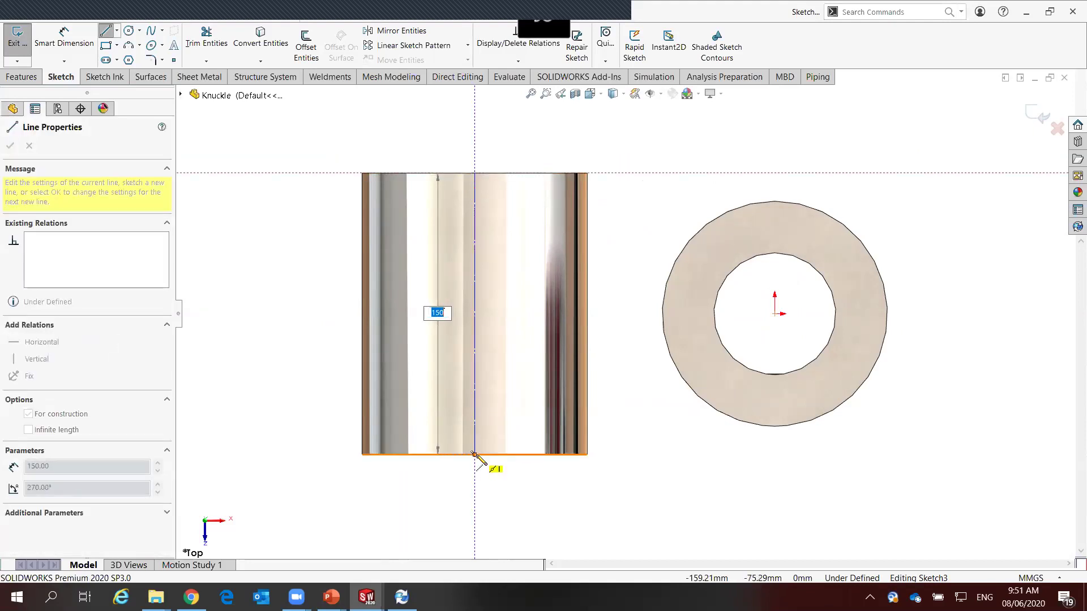
double_click(475, 455)
click(774, 313)
double_click(474, 313)
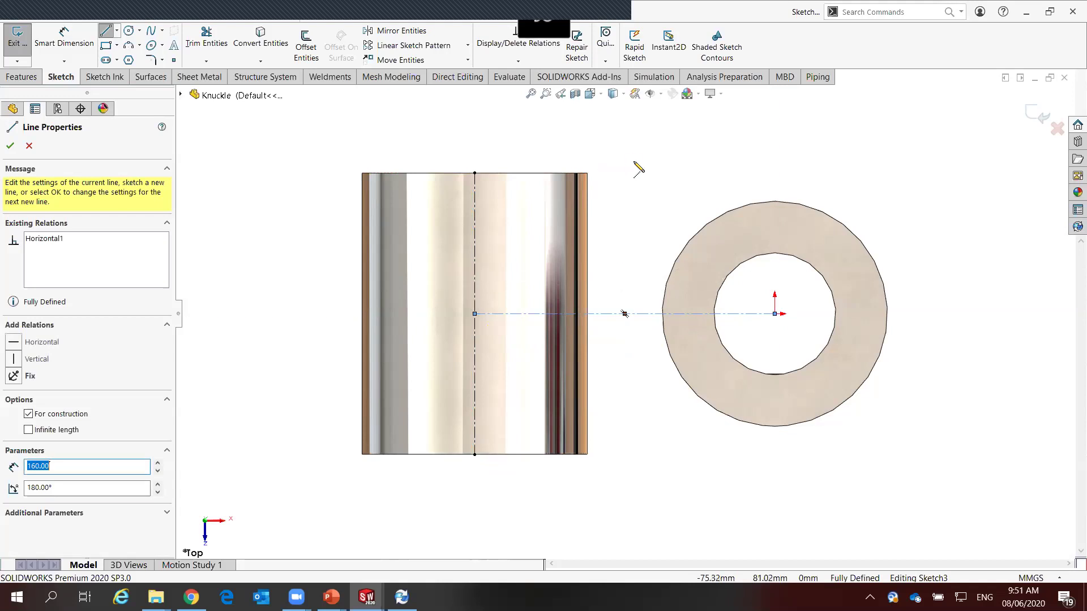
key(Escape)
right_drag(609, 429, 621, 473)
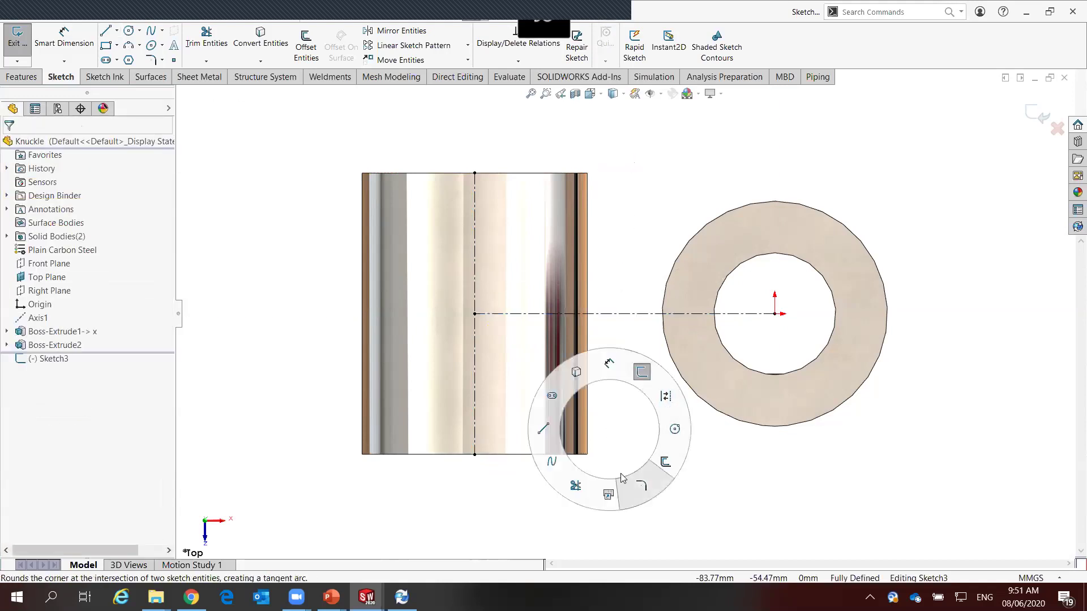
Draw a center rectangle from the centerline crossing to the cylinder's right edge
key(s)
click(645, 508)
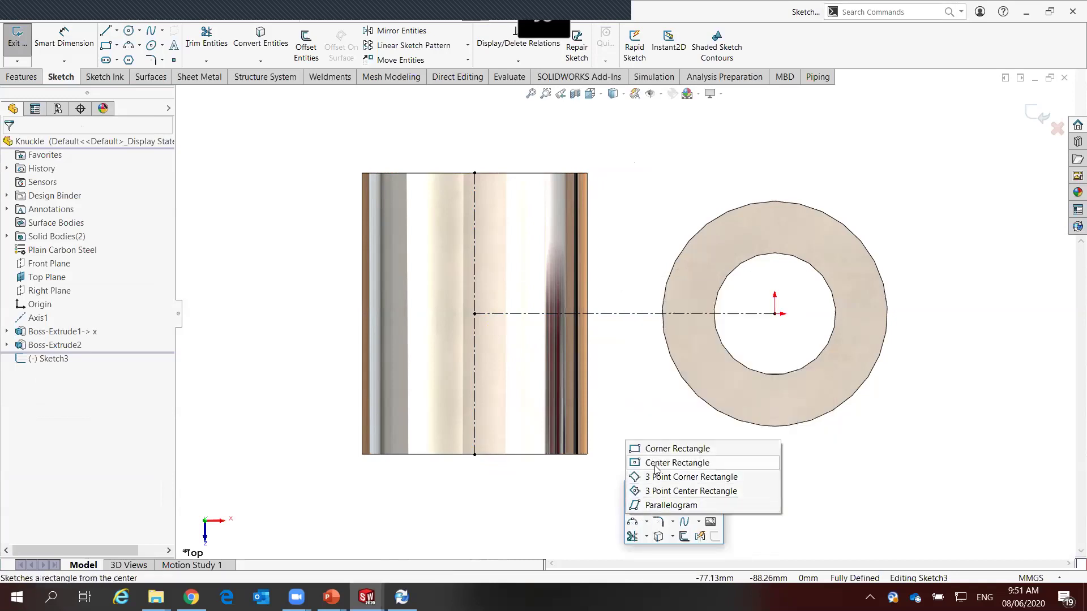
click(677, 462)
click(475, 314)
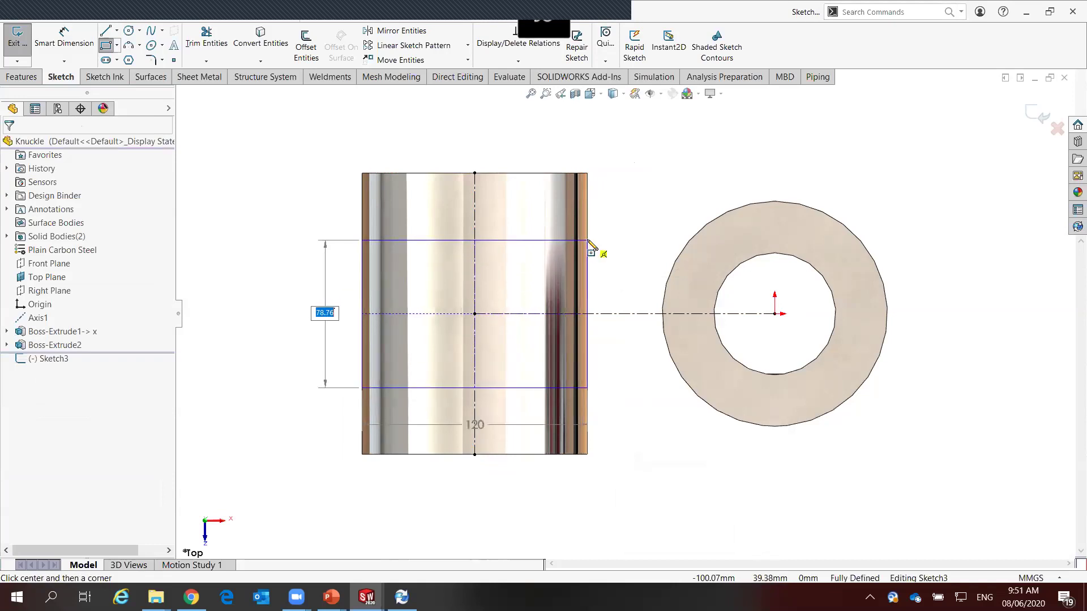
click(588, 240)
key(Escape)
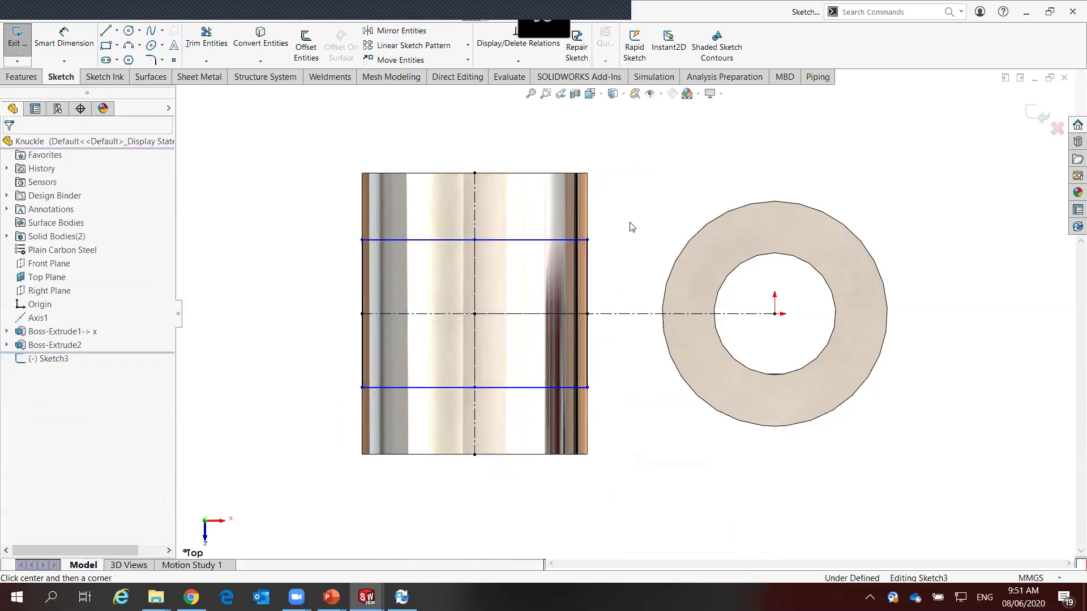
Dimension the rectangle's height as 70
right_drag(291, 395, 294, 334)
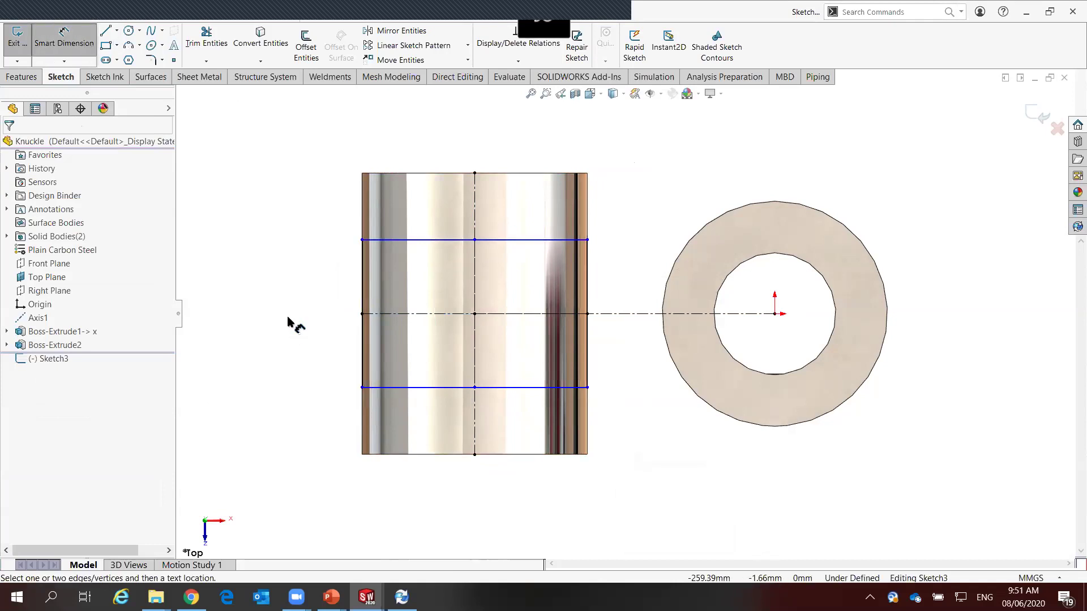
click(362, 297)
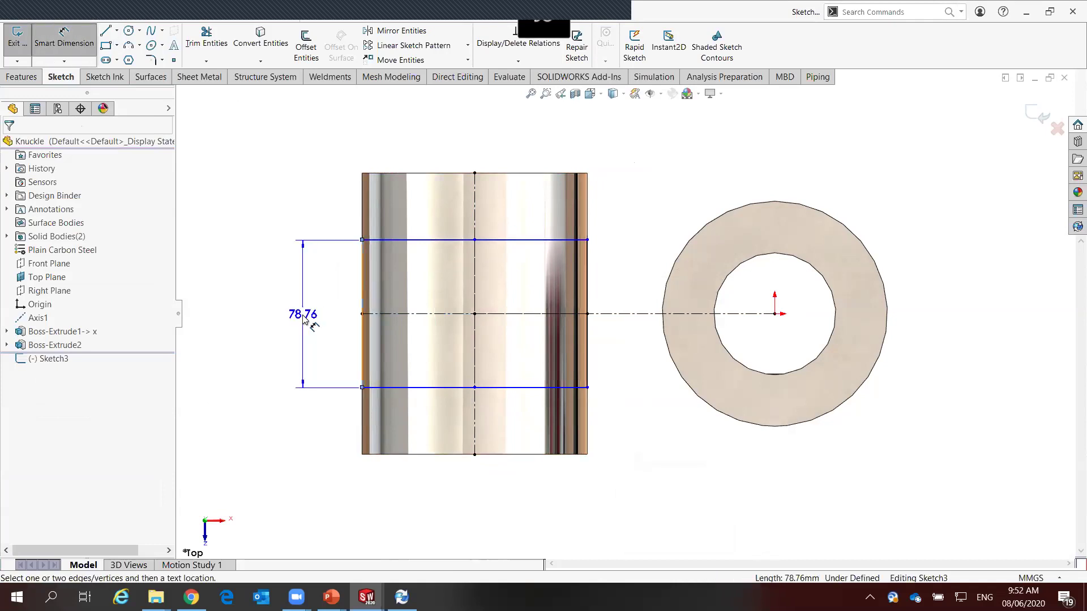
click(302, 319)
text(70)
key(Return)
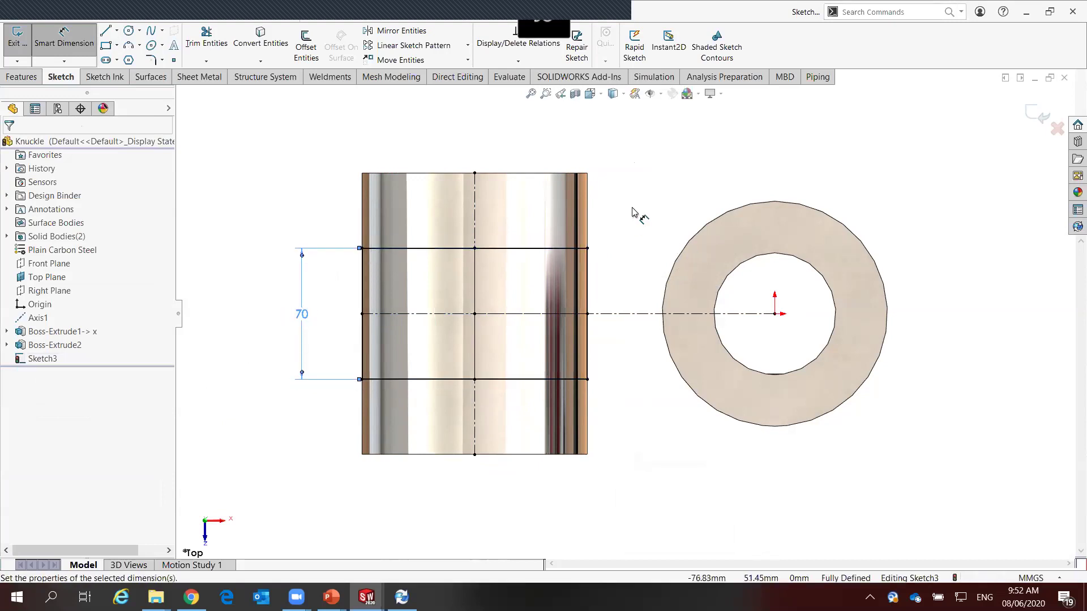
key(Escape)
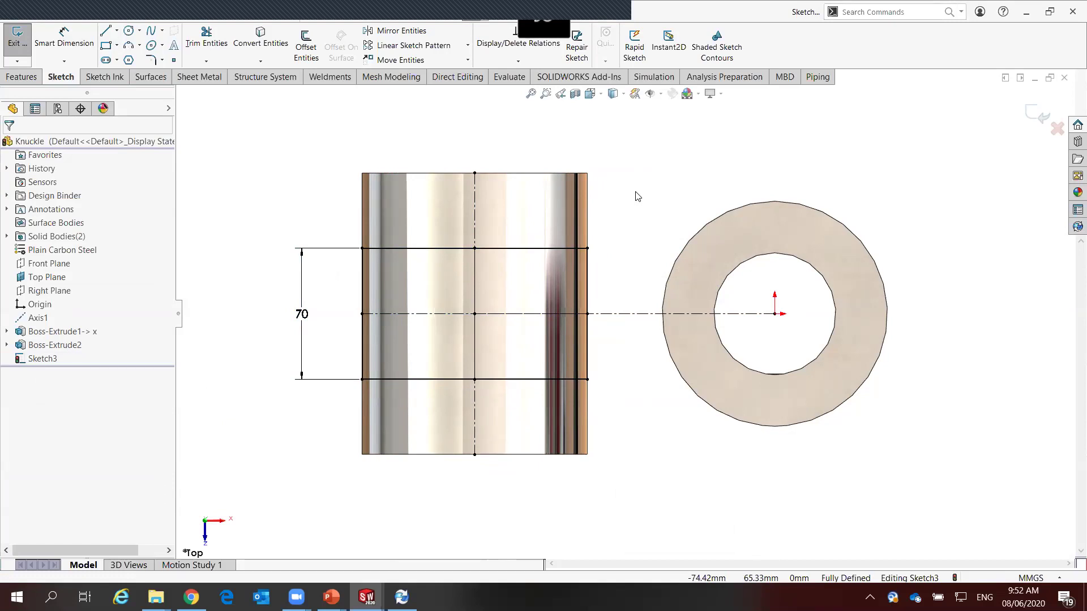
Mirror about the horizontal centerline while drawing stepped lines from the ring's top to the vertical centerline
click(622, 313)
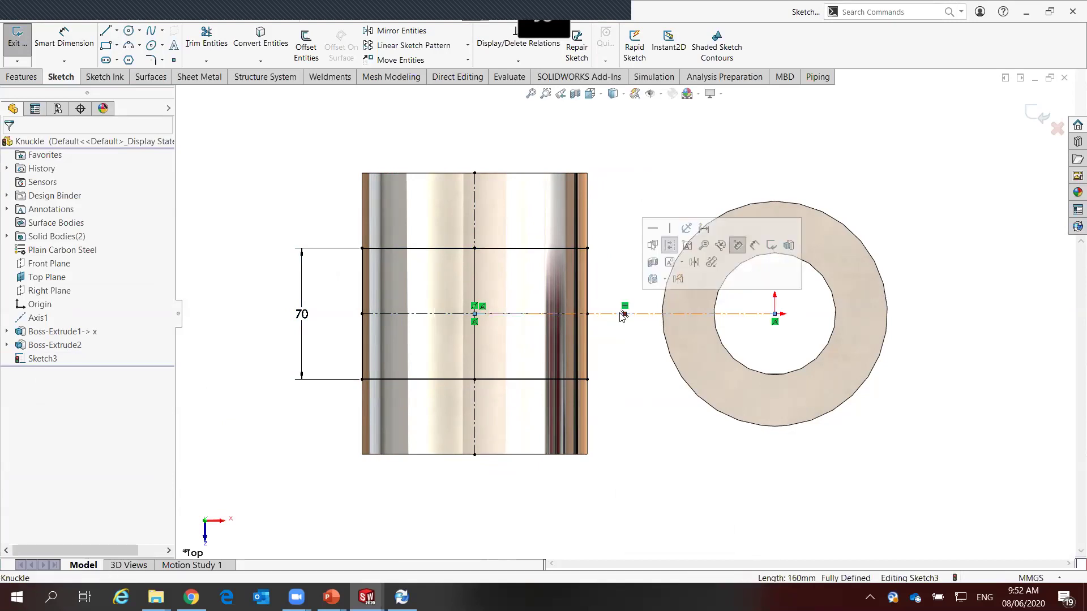
click(678, 280)
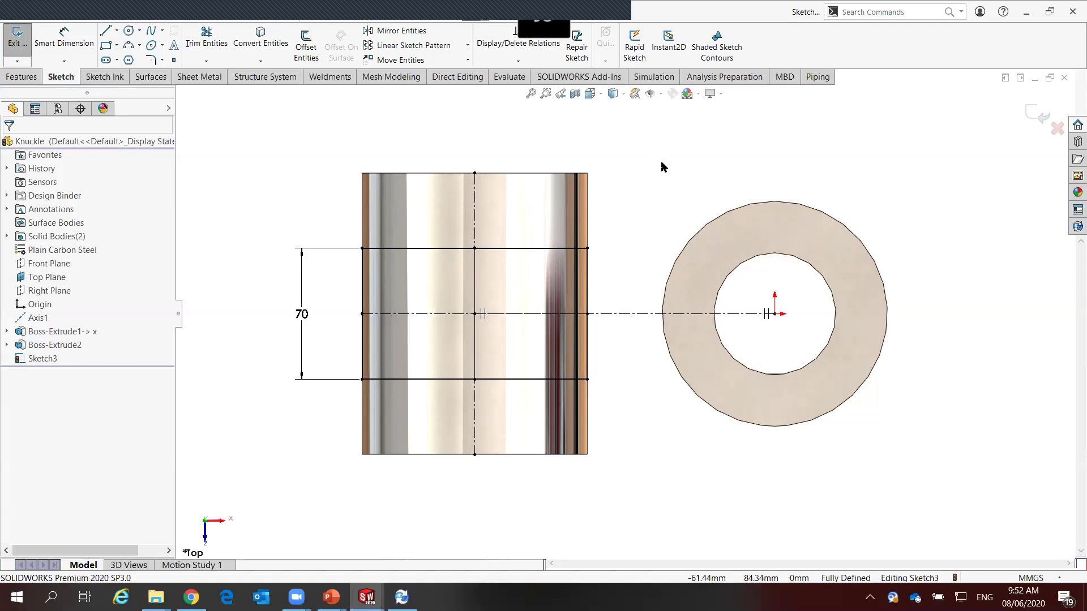
right_drag(655, 188, 611, 188)
click(784, 203)
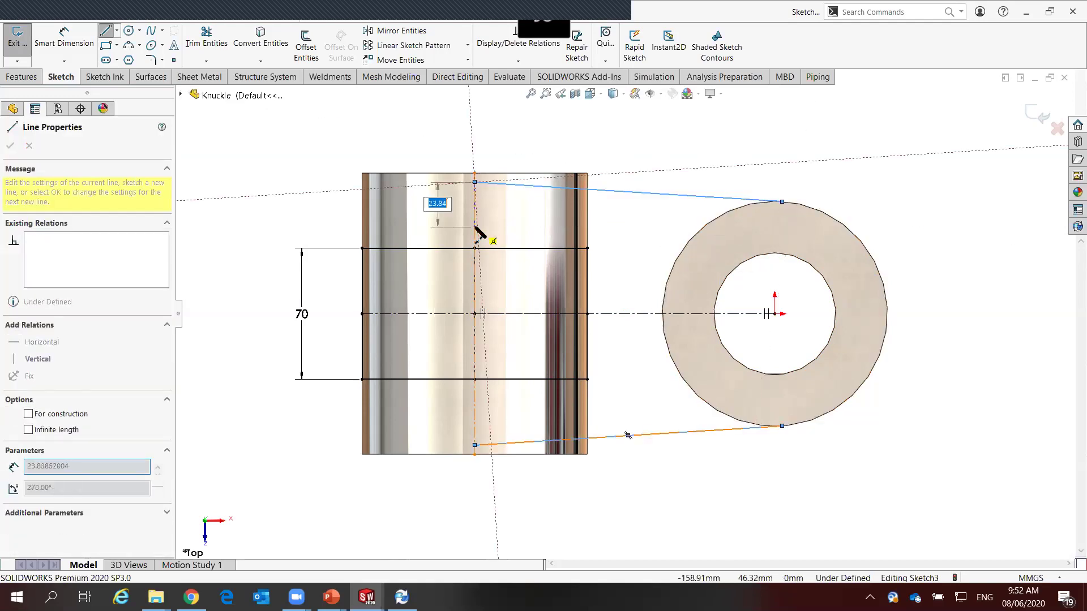
click(474, 227)
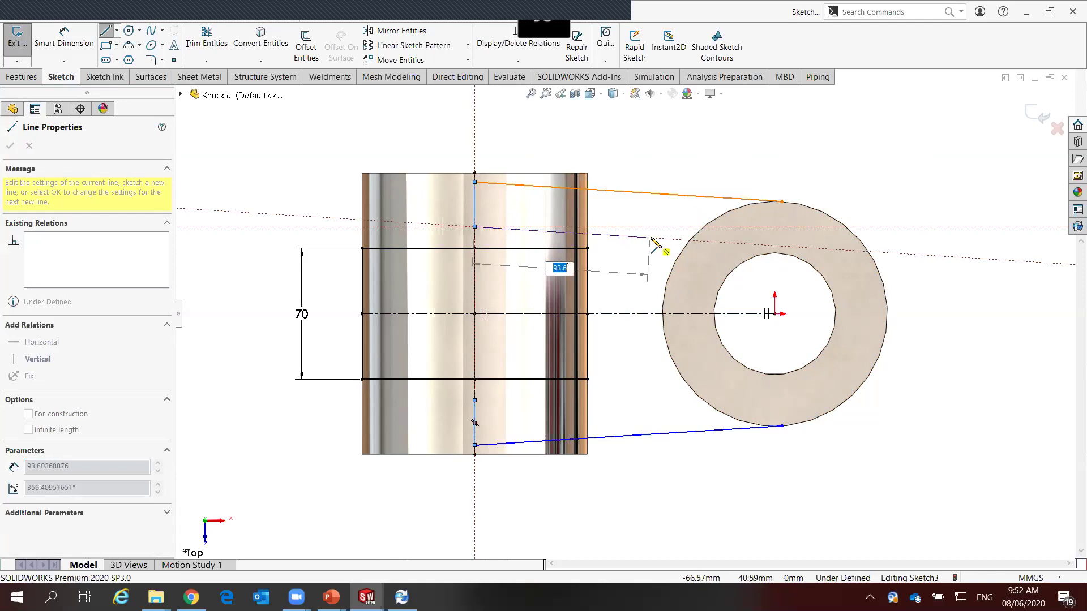
click(655, 238)
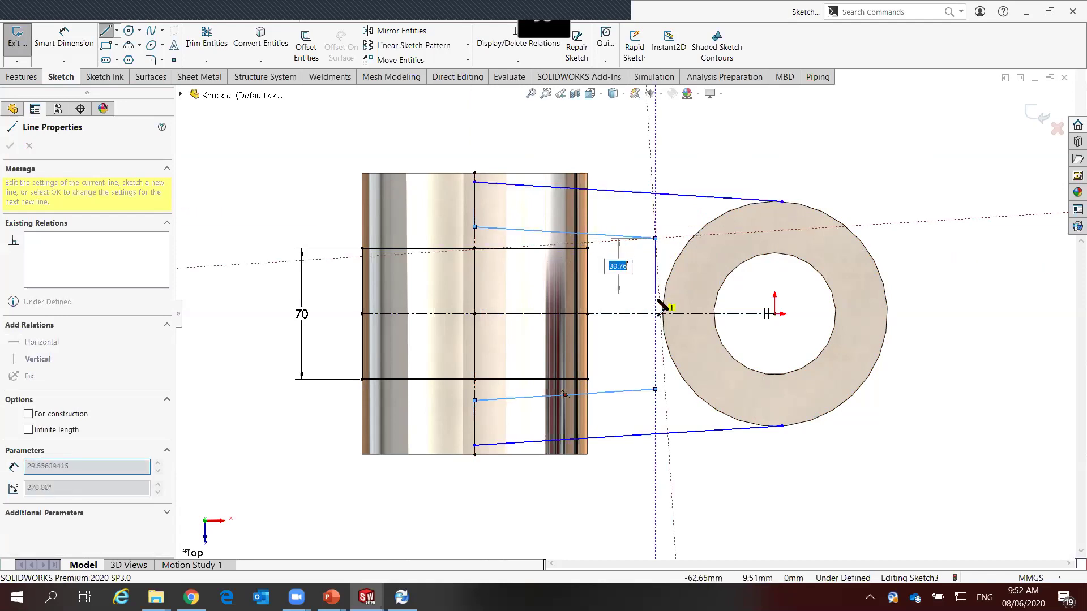
click(654, 314)
key(Escape)
Make the top slanted line tangent to the ring's outer edge
click(724, 202)
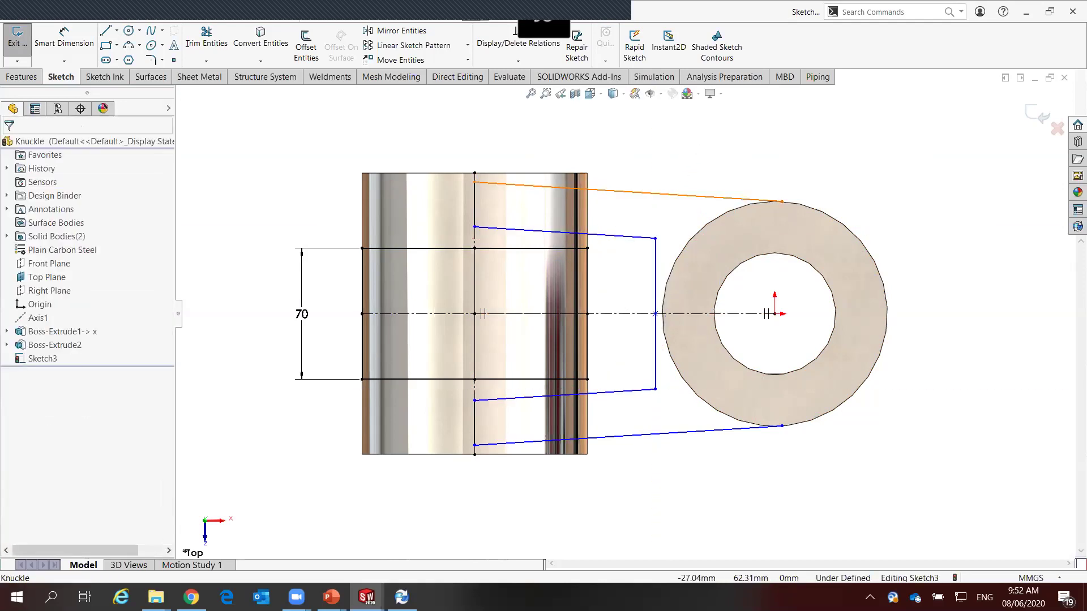
ctrl+click(800, 207)
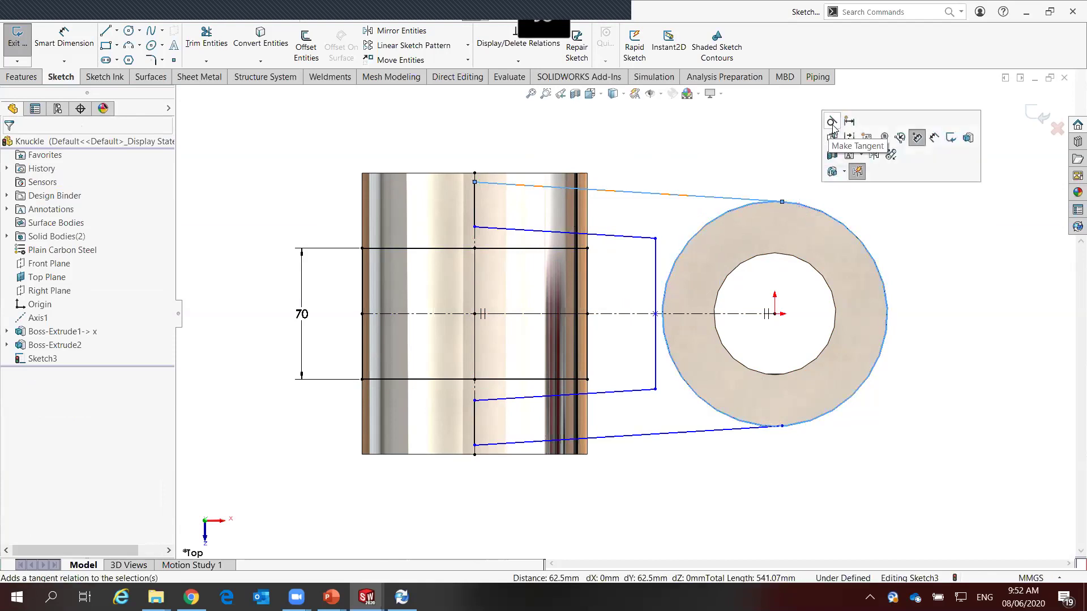
click(712, 161)
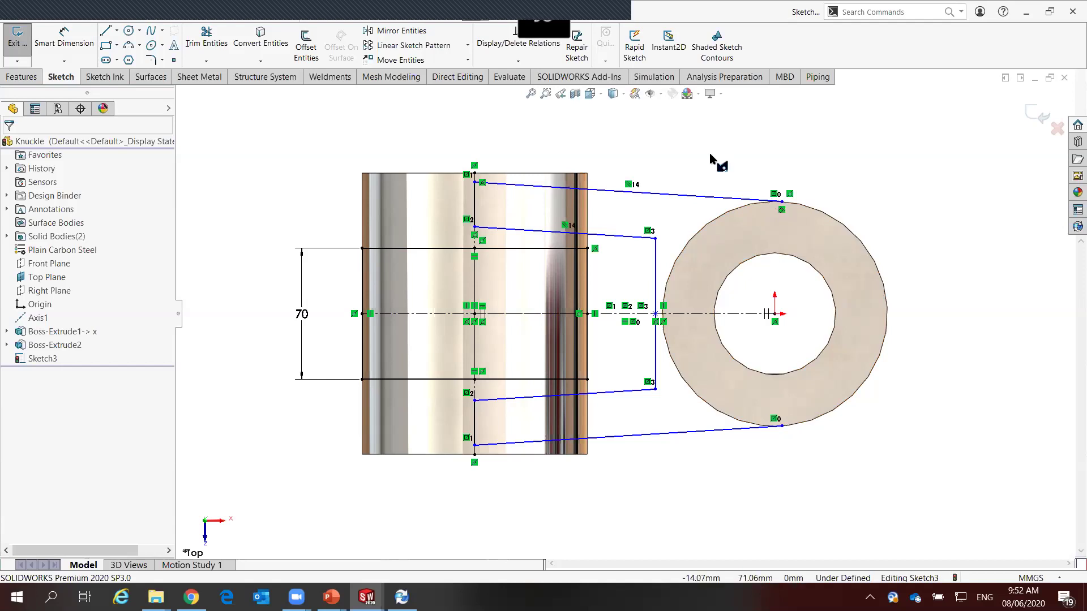
Dimension the top slanted line at a 4.00° angle to the part's top edge
right_drag(665, 163, 668, 108)
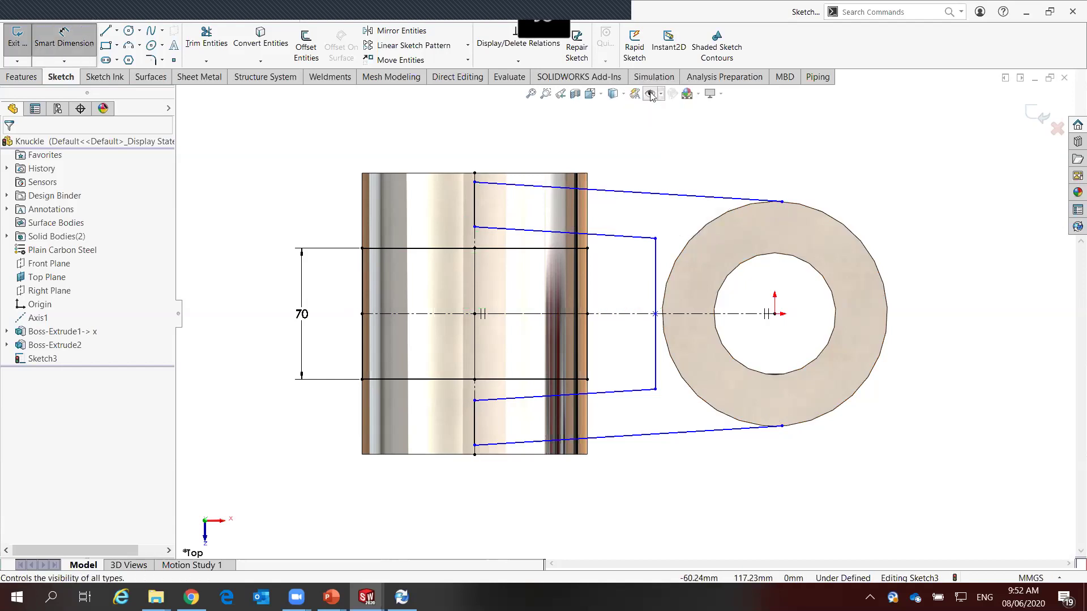
click(547, 181)
click(583, 173)
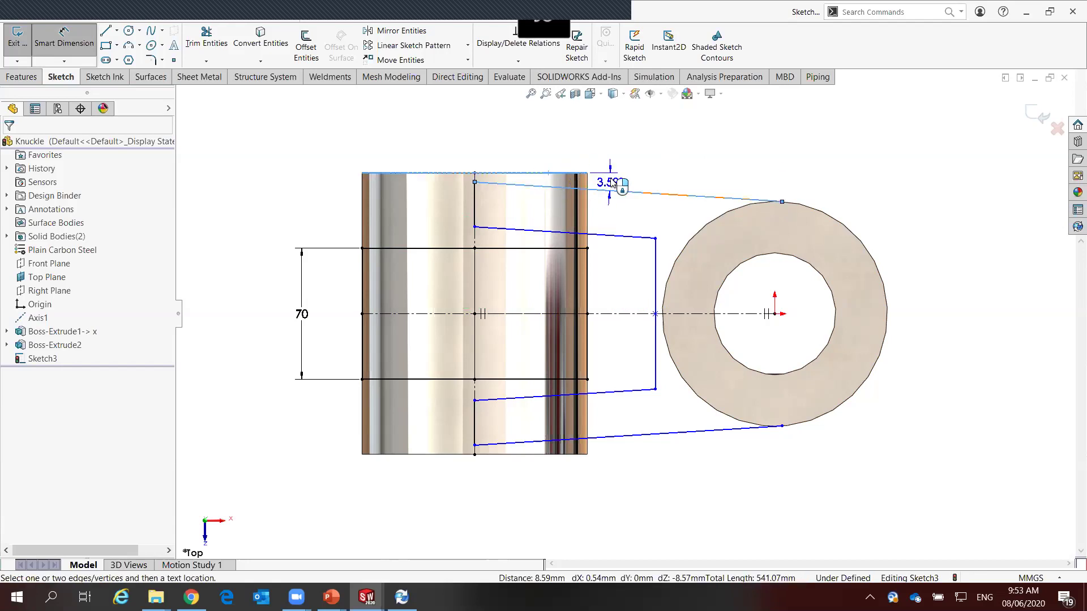
click(619, 186)
text(4)
key(Return)
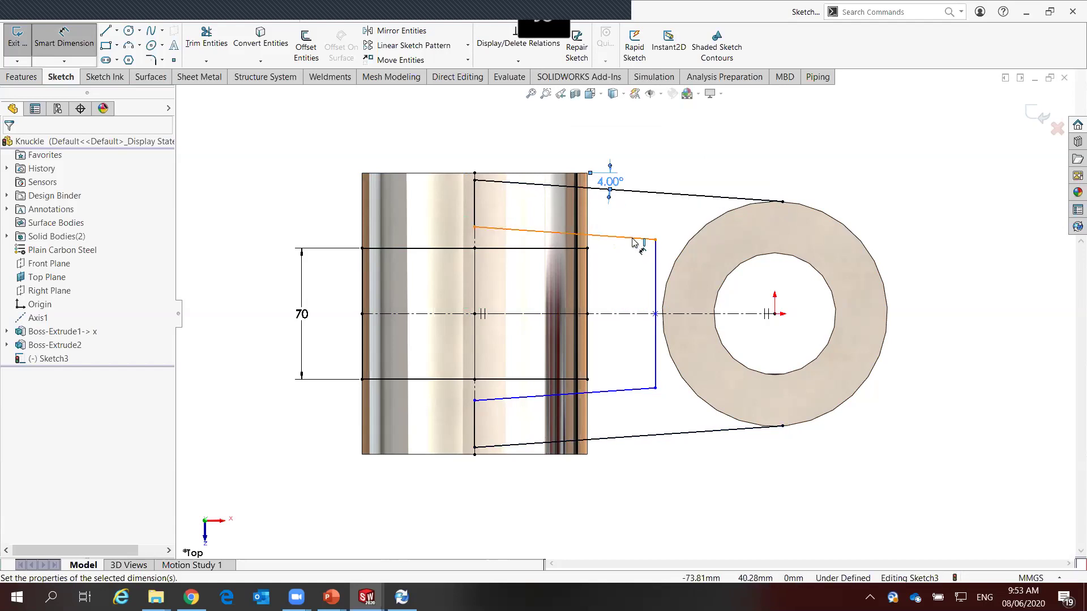
Add a 25 width between the slanted lines and a 90 arm length
click(645, 192)
click(639, 238)
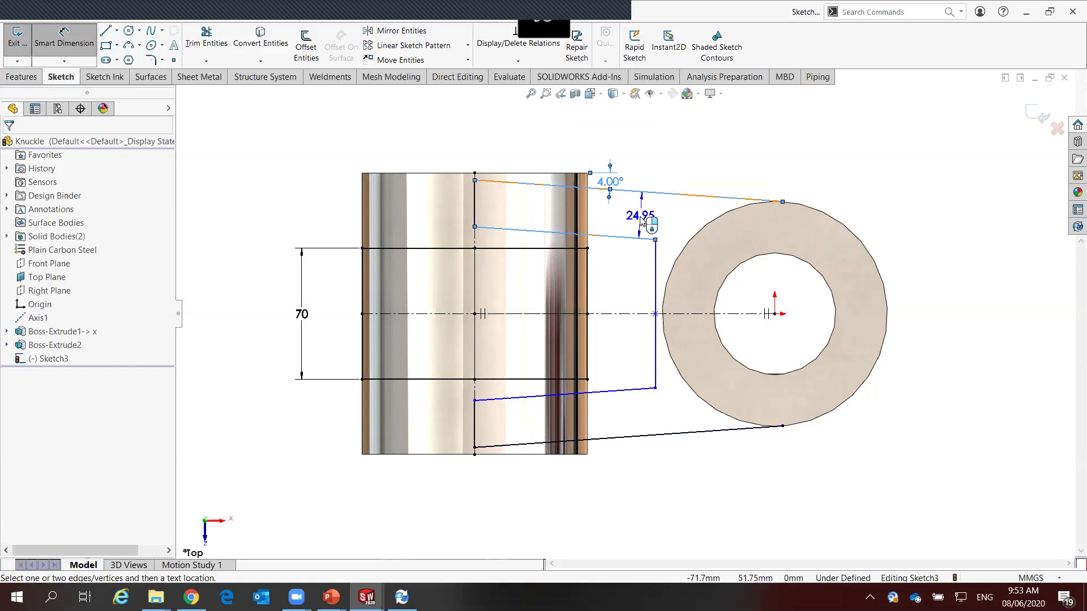
click(642, 220)
text(25)
key(Return)
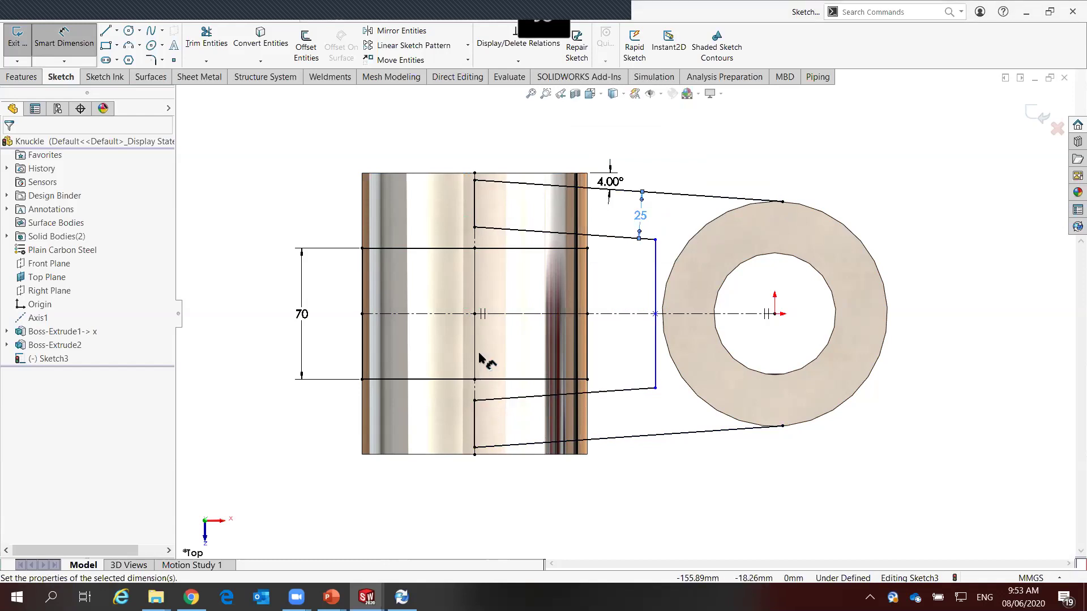
click(475, 394)
click(655, 371)
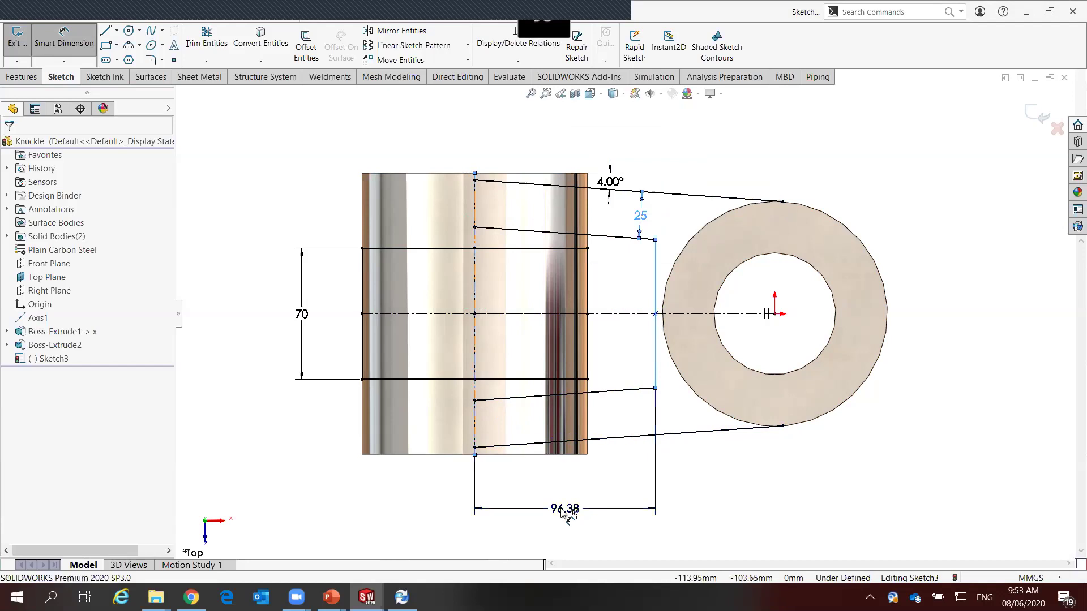
click(562, 511)
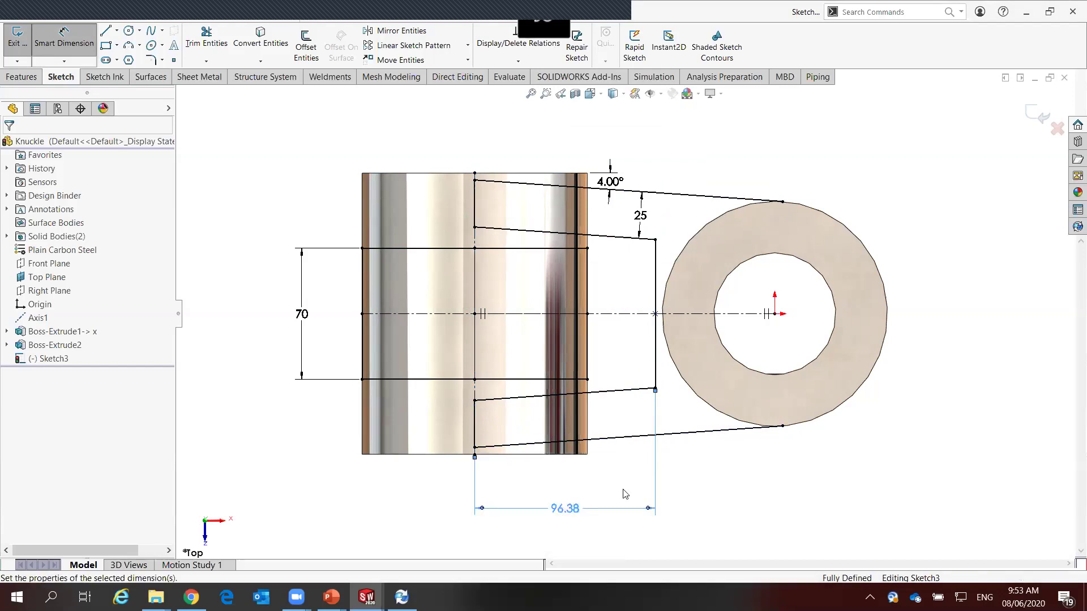
mouse_move(698, 502)
middle_down()
mouse_move(730, 337)
mouse_move(678, 294)
middle_up()
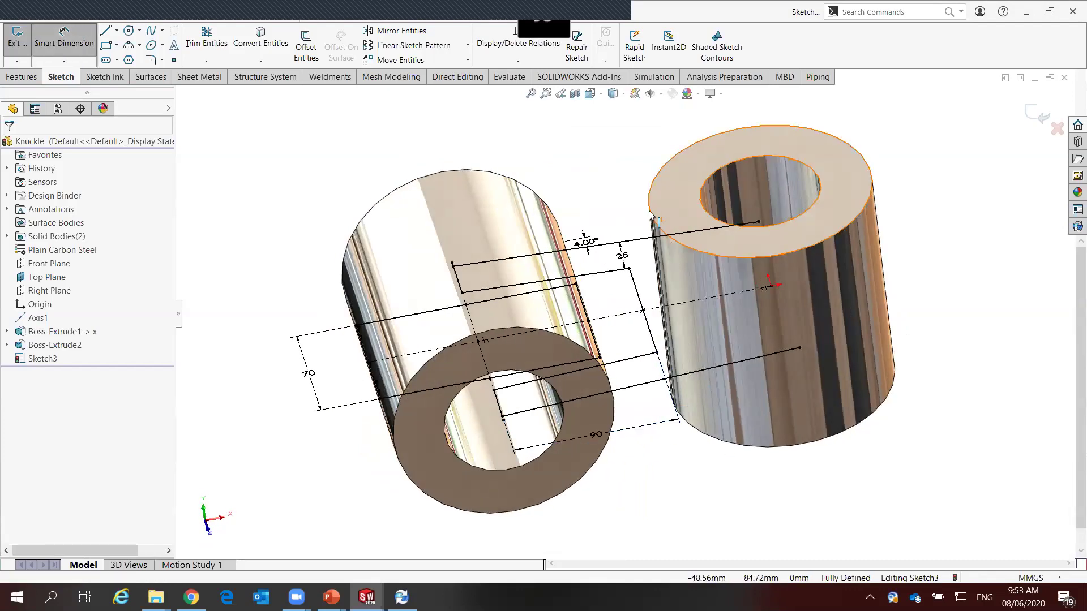
Draw a 120 mm circle centred on the right cylinder
key(Escape)
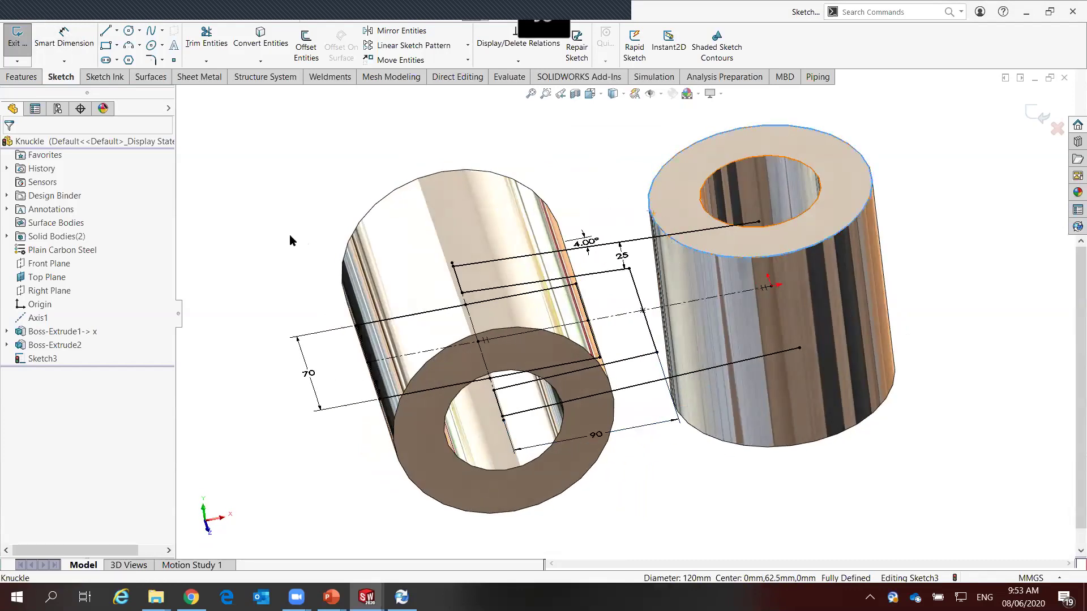
right_drag(290, 240, 291, 187)
click(771, 286)
click(728, 233)
mouse_move(604, 515)
middle_down()
mouse_move(619, 479)
mouse_move(598, 534)
middle_up()
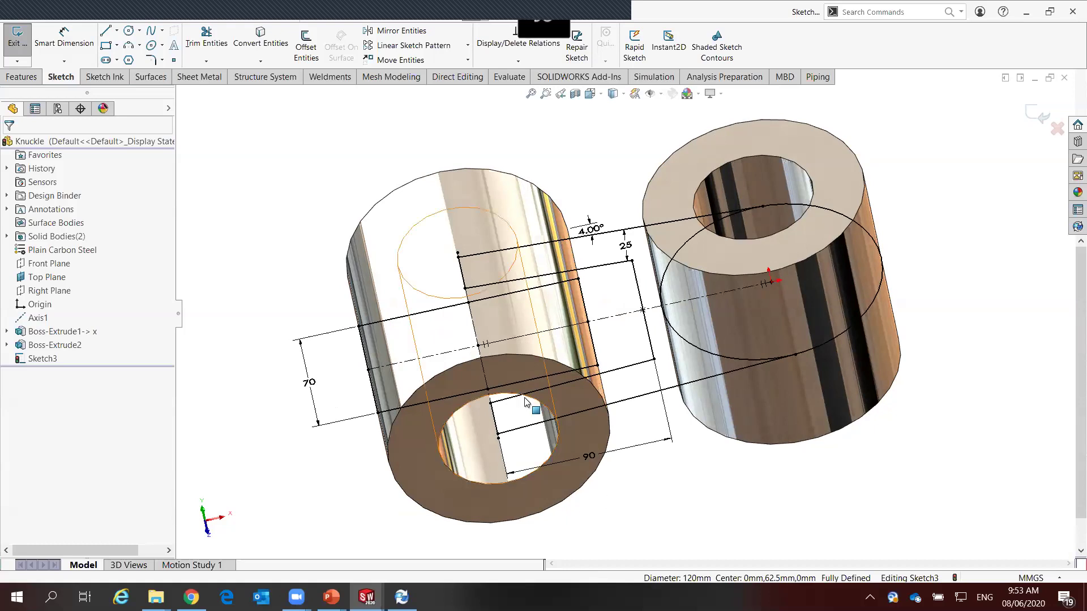
Exit the sketch and start an Extruded Boss/Base from it
key(ctrl+b)
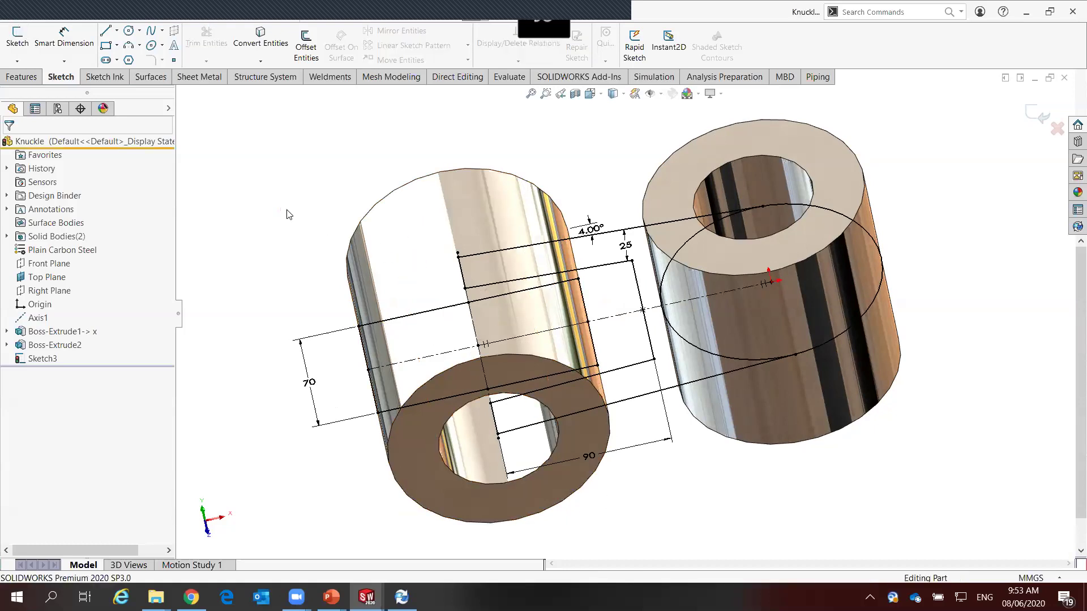
right_drag(269, 197, 272, 235)
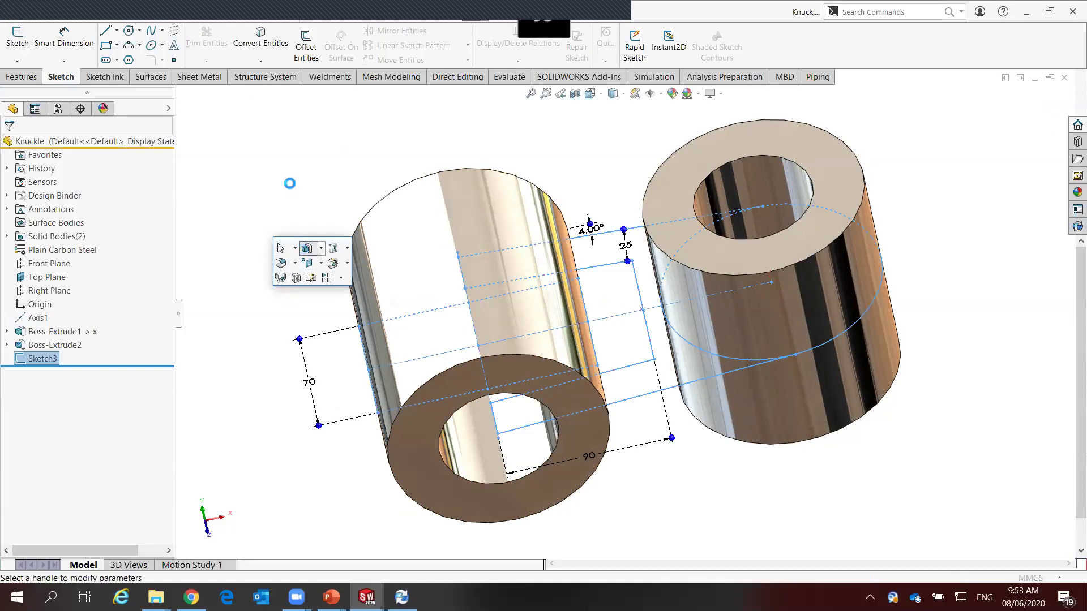
right_drag(291, 185, 291, 208)
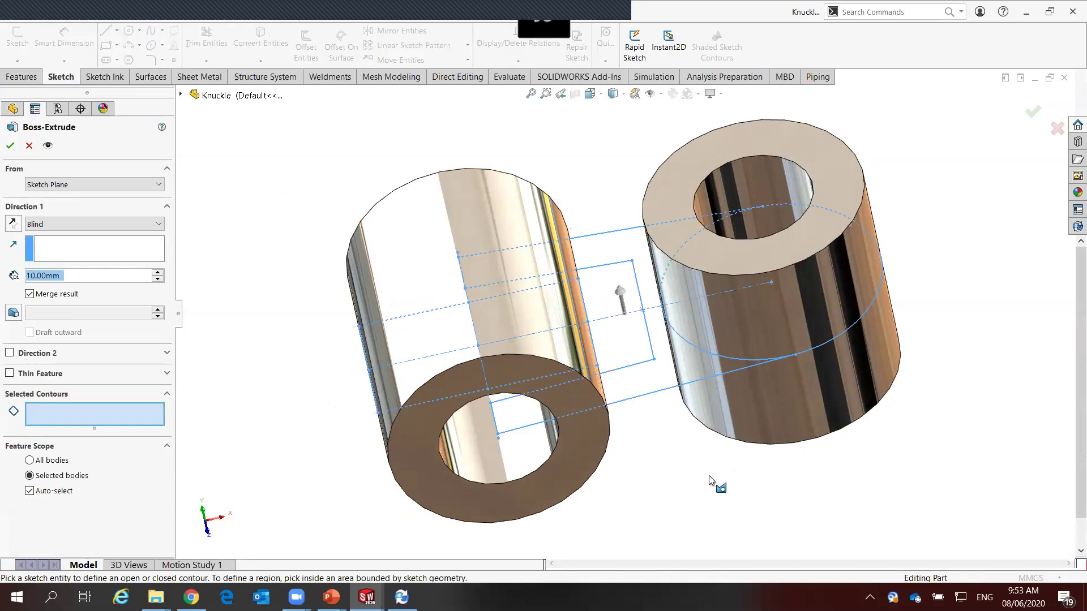
Extrude the arm region Mid Plane to 110 mm, creating Boss-Extrude3
middle_drag(709, 475, 683, 416)
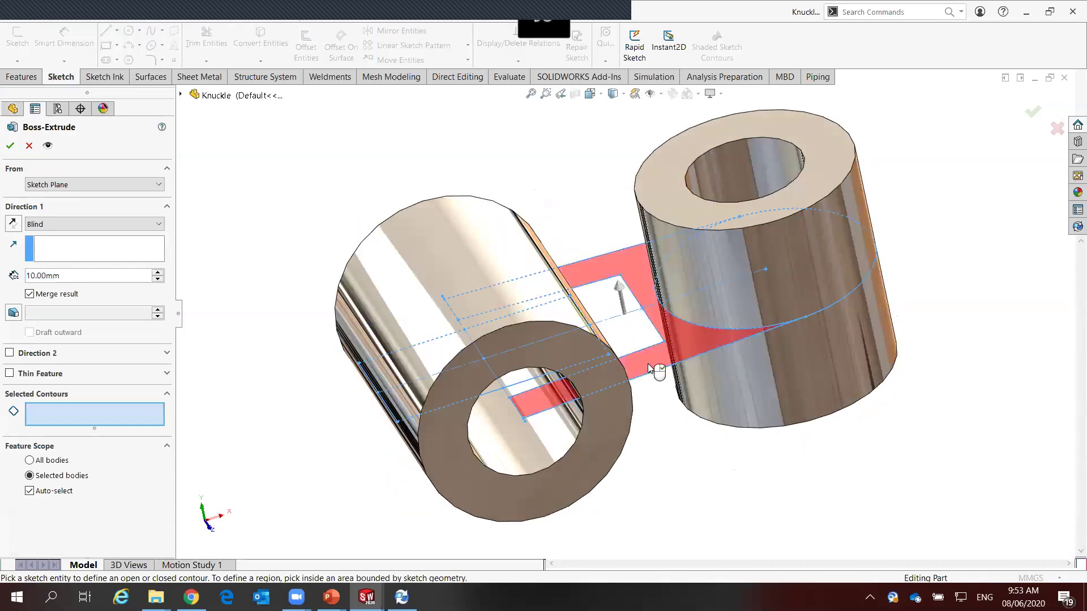
click(649, 368)
middle_drag(691, 469, 390, 226)
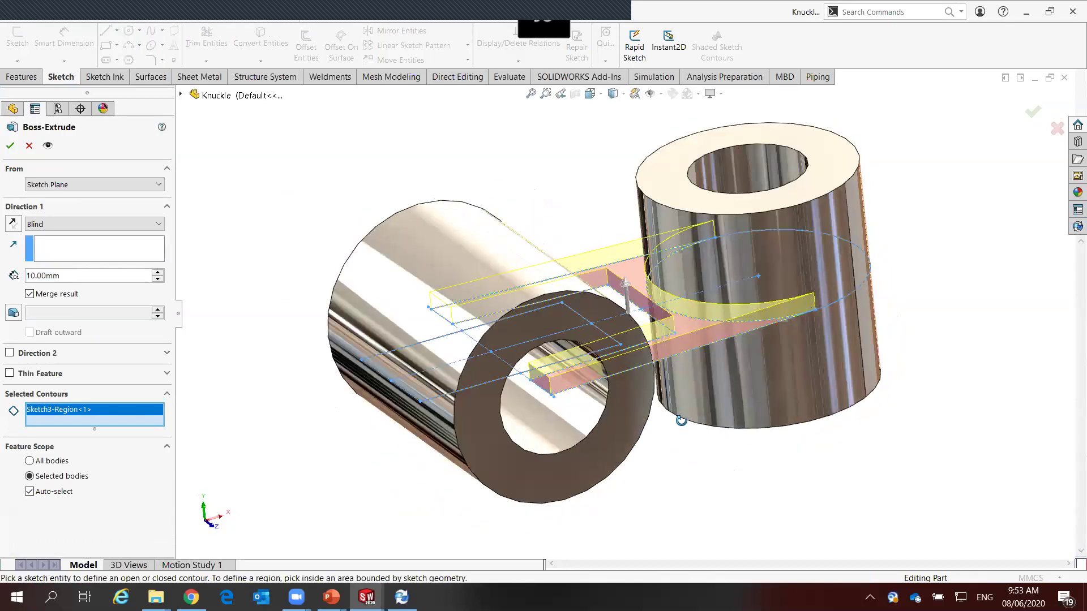
click(153, 222)
click(90, 293)
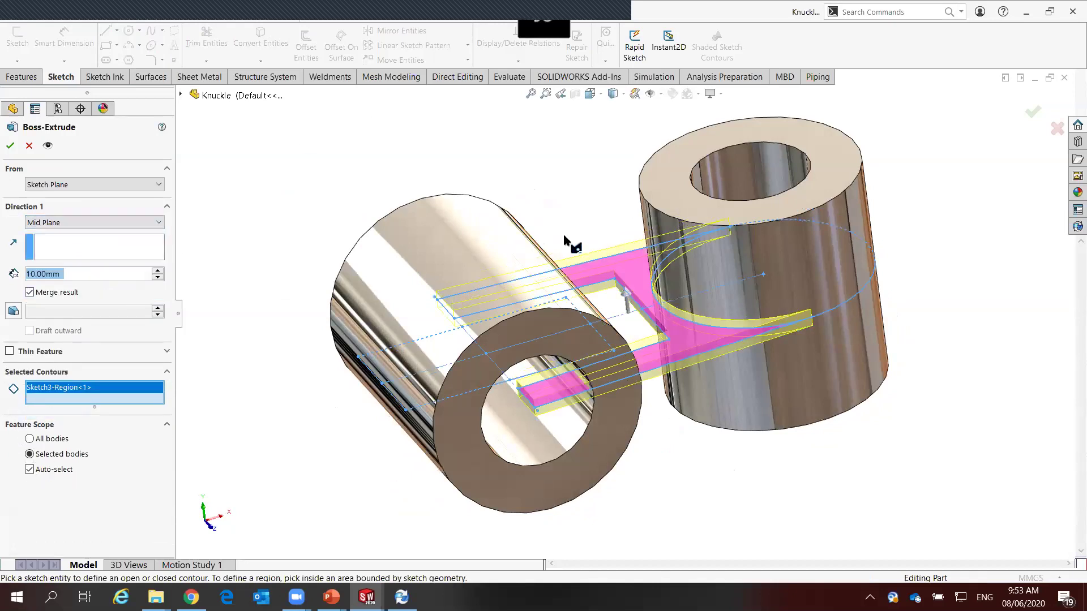
drag(627, 298, 635, 217)
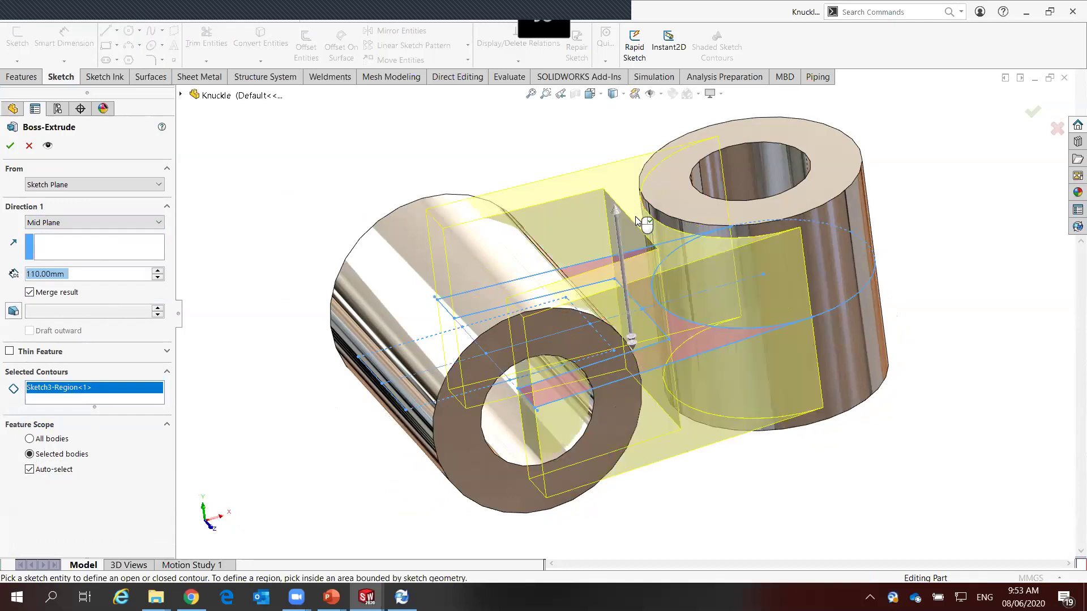
right_click(635, 216)
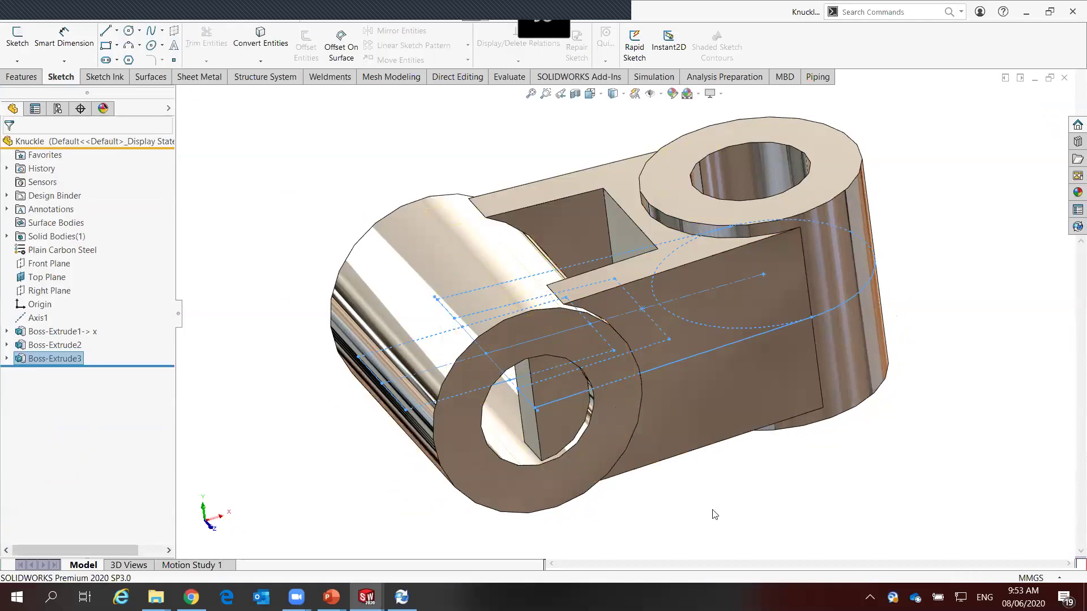
Select Sketch3 under Boss-Extrude3 and start an Extruded Cut from it
mouse_move(677, 418)
middle_down()
mouse_move(727, 498)
mouse_move(694, 510)
middle_up()
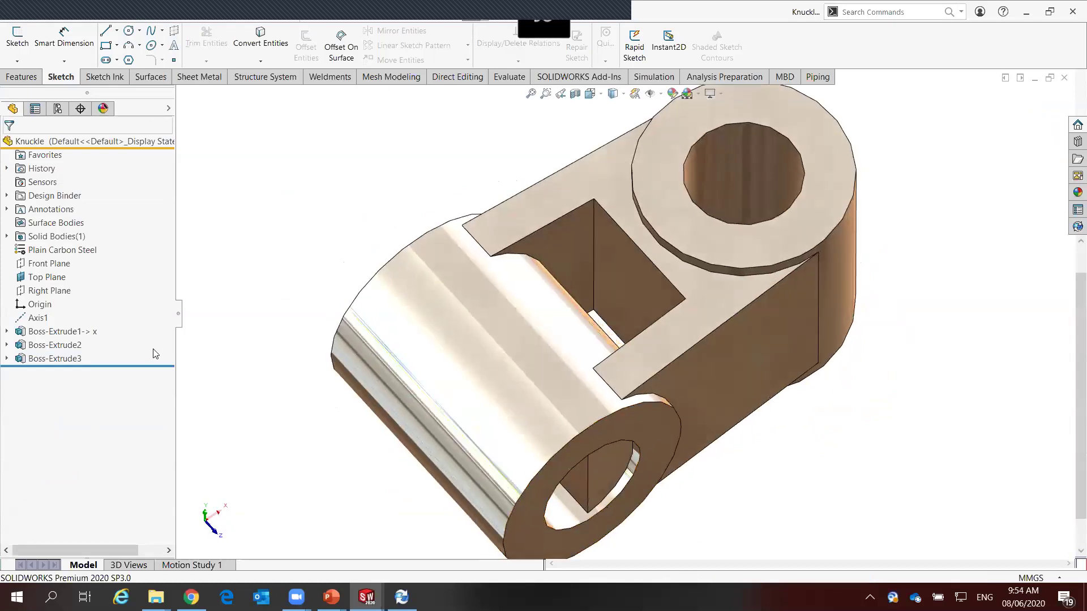
click(6, 358)
click(50, 372)
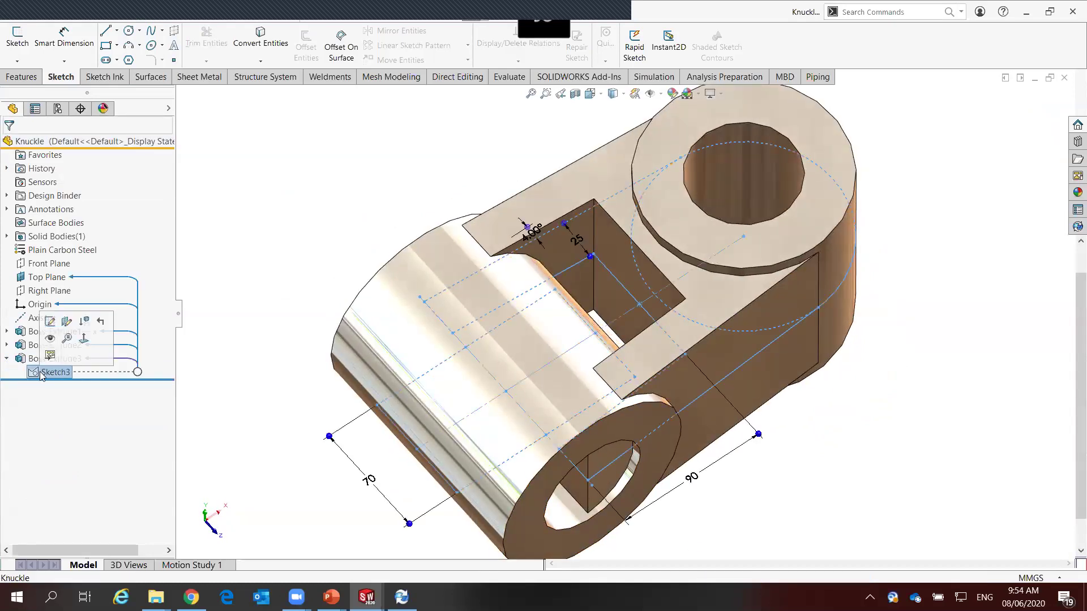
right_drag(284, 220, 283, 229)
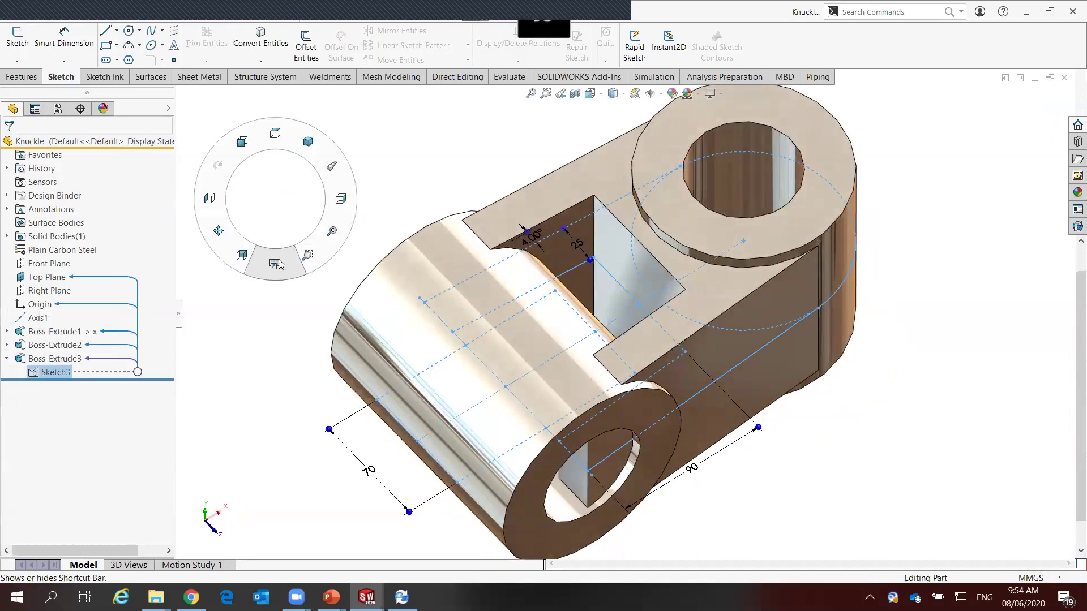
key(s)
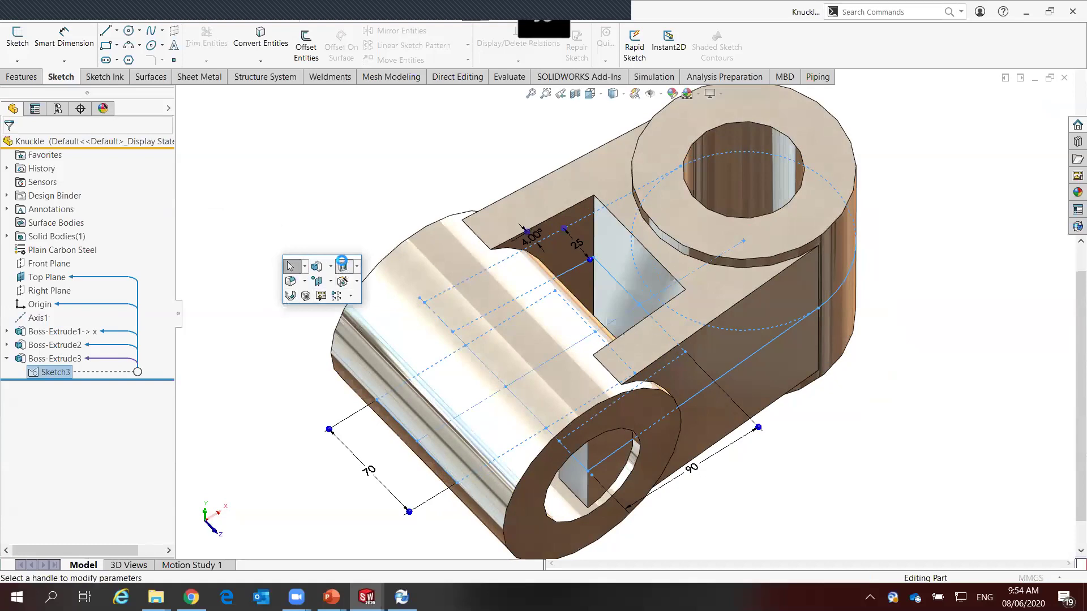
click(342, 266)
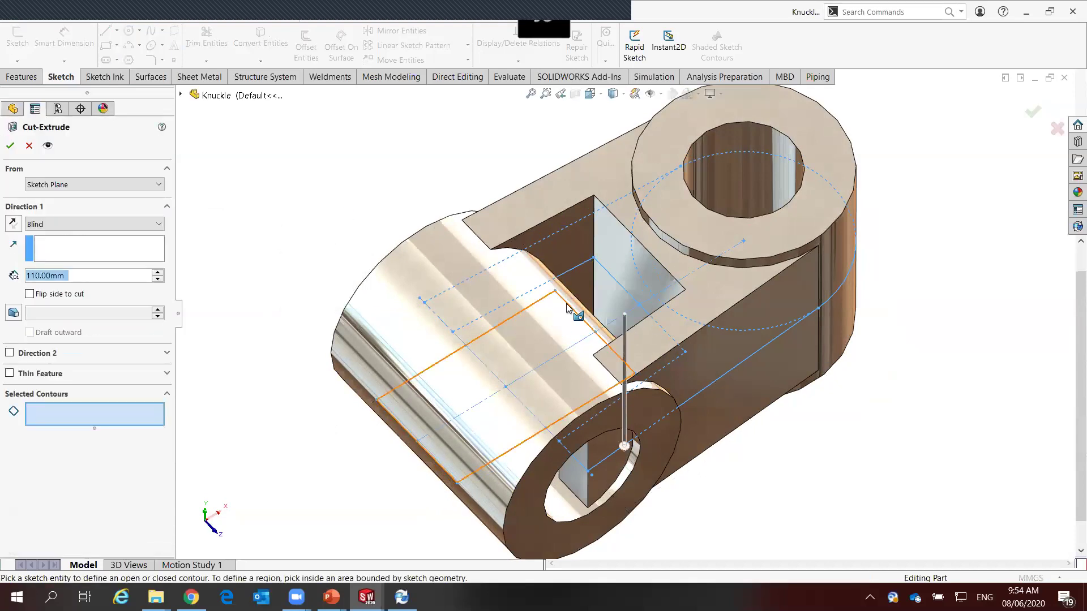
click(574, 306)
right_click(247, 252)
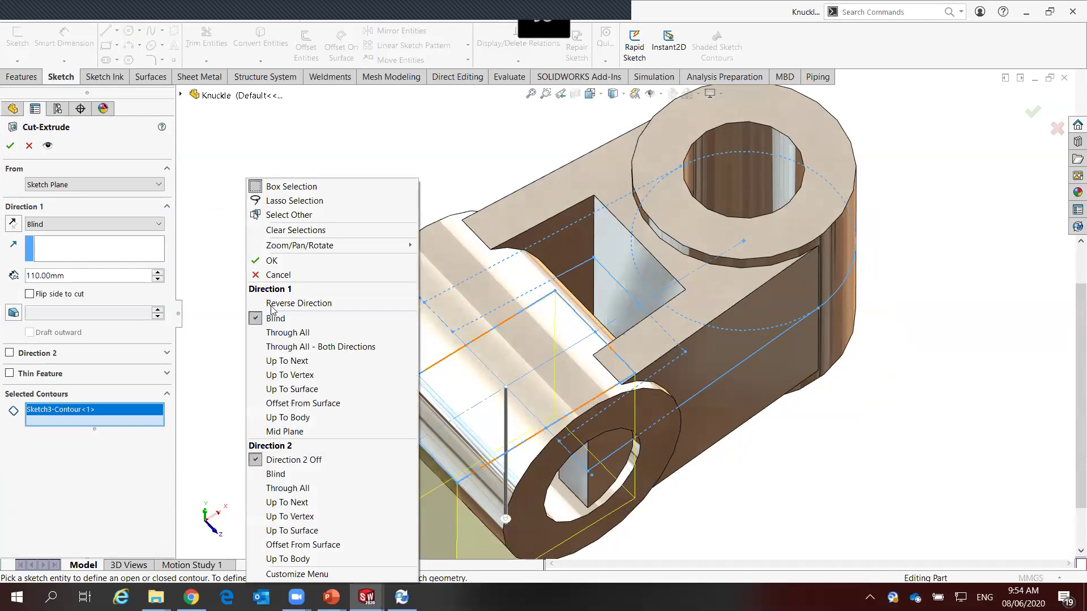
click(303, 346)
right_click(310, 347)
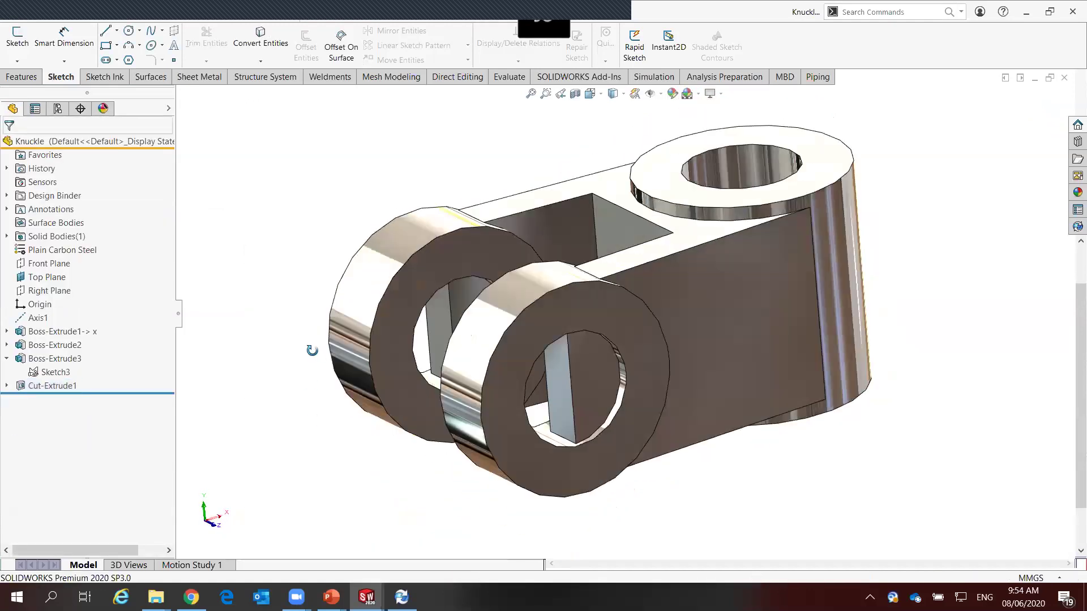
middle_drag(309, 347, 314, 357)
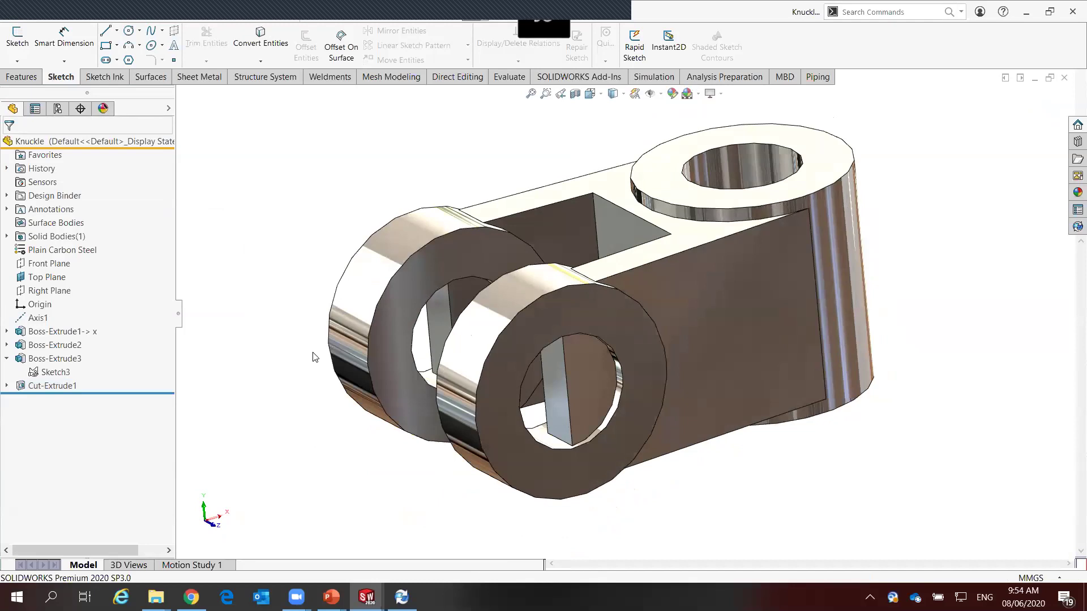
mouse_move(599, 375)
middle_down()
mouse_move(623, 342)
mouse_move(605, 361)
middle_up()
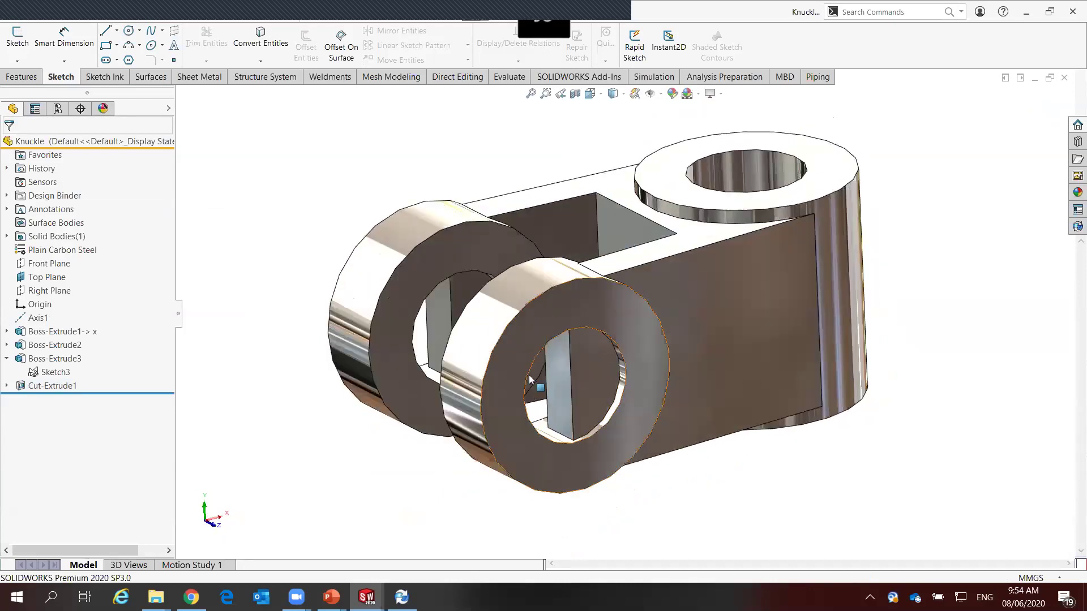
Delete and patch the flat faces inside both lug holes, leaving round bores
scroll(592, 388, down, 3)
click(587, 362)
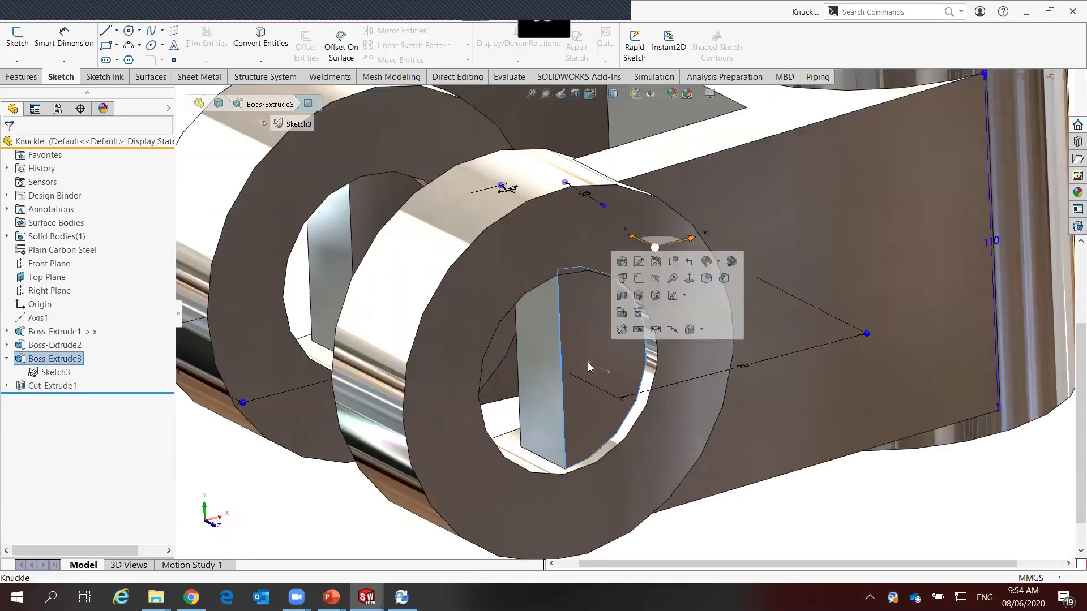
click(655, 295)
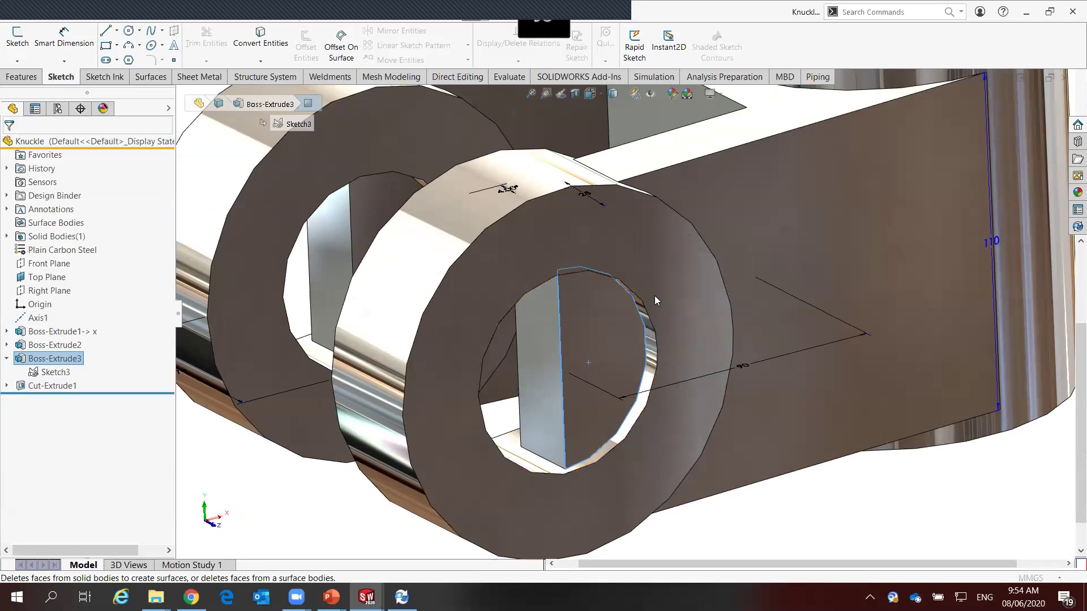
click(373, 218)
click(337, 242)
mouse_move(337, 241)
middle_down()
mouse_move(655, 413)
mouse_move(449, 400)
mouse_move(472, 410)
middle_up()
click(298, 402)
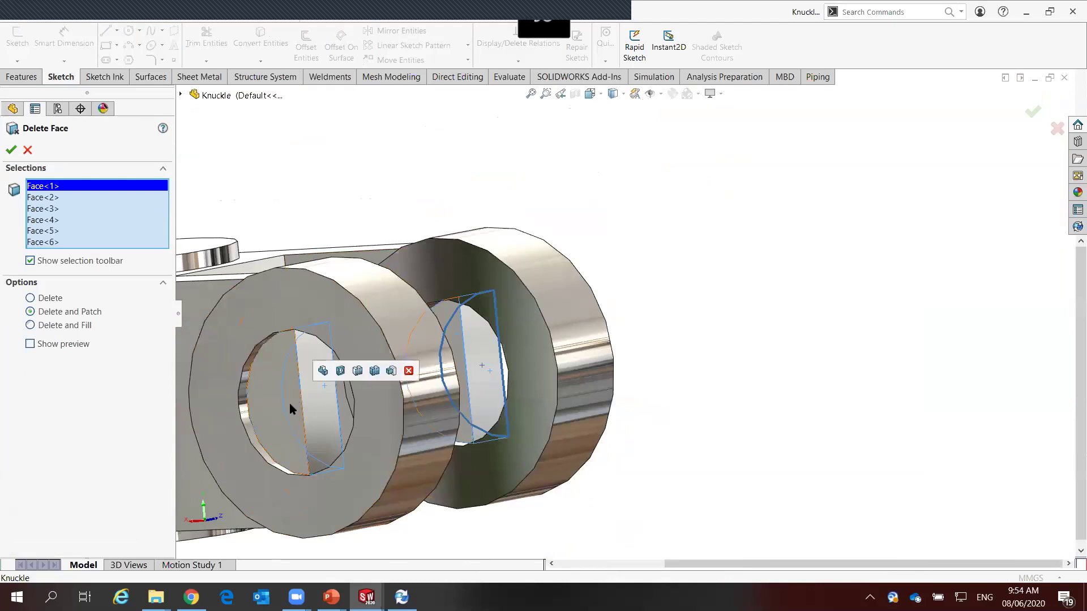
key(Return)
Fit and orbit the knuckle to inspect the holes, then bring up the fillet settings
mouse_move(531, 396)
middle_down()
mouse_move(432, 459)
mouse_move(450, 196)
middle_up()
click(530, 94)
mouse_move(660, 245)
middle_down()
mouse_move(690, 299)
mouse_move(680, 312)
middle_up()
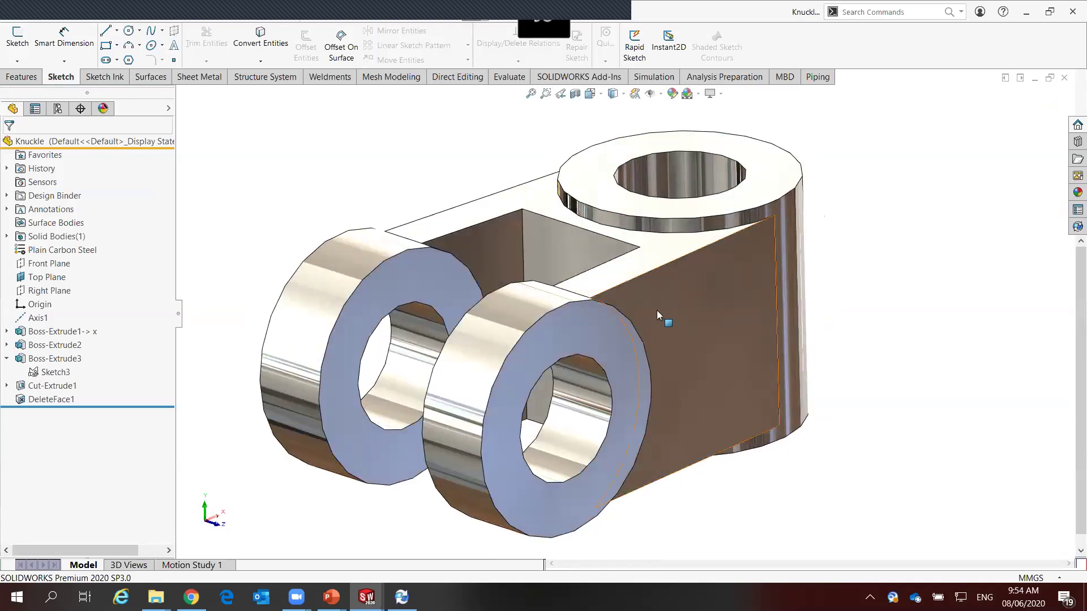
right_drag(357, 165, 364, 228)
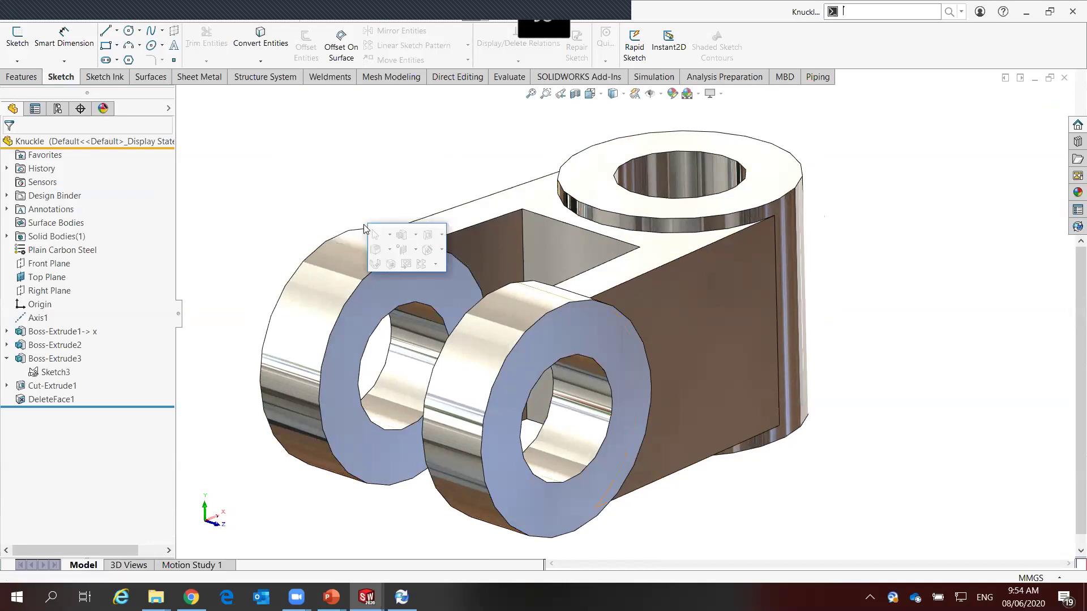
right_drag(383, 286, 332, 192)
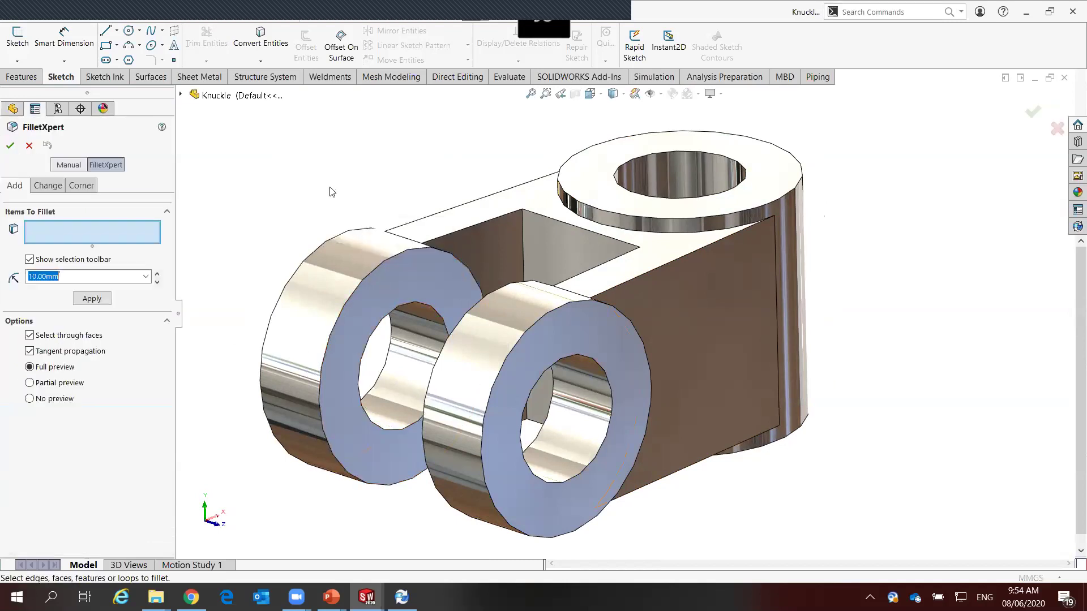
Fillet the top boss edge and its connected concave edges, twelve in all, at 5 mm
click(77, 167)
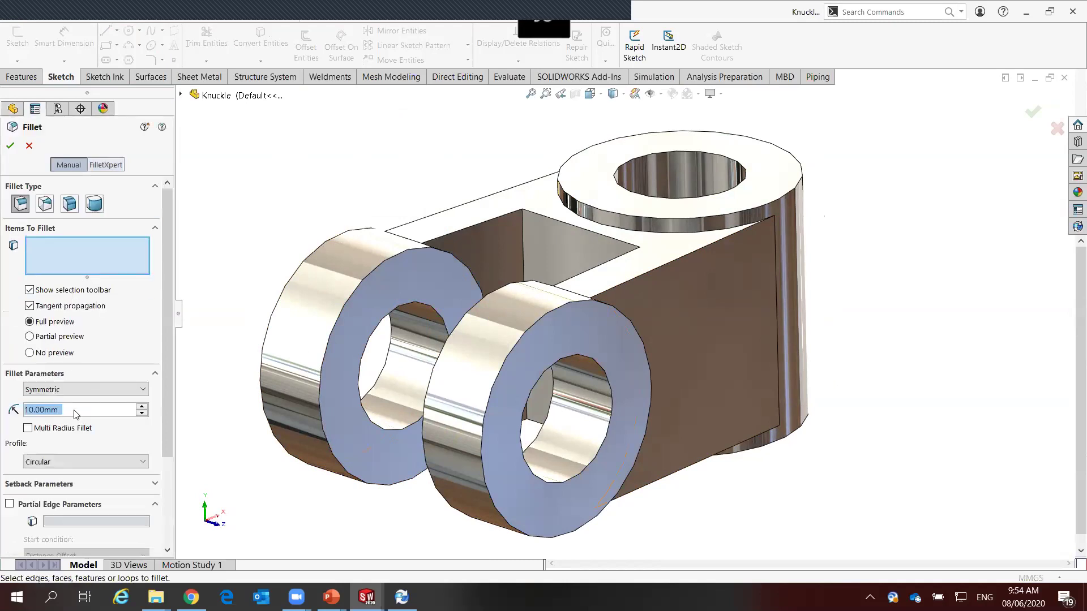
text(5)
key(Return)
click(590, 226)
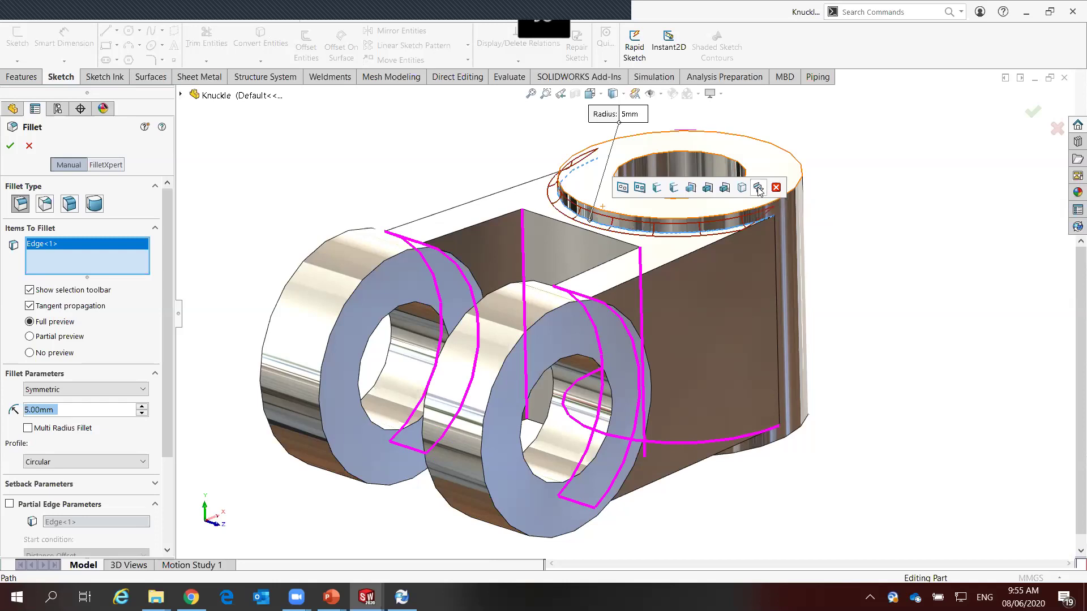
click(758, 189)
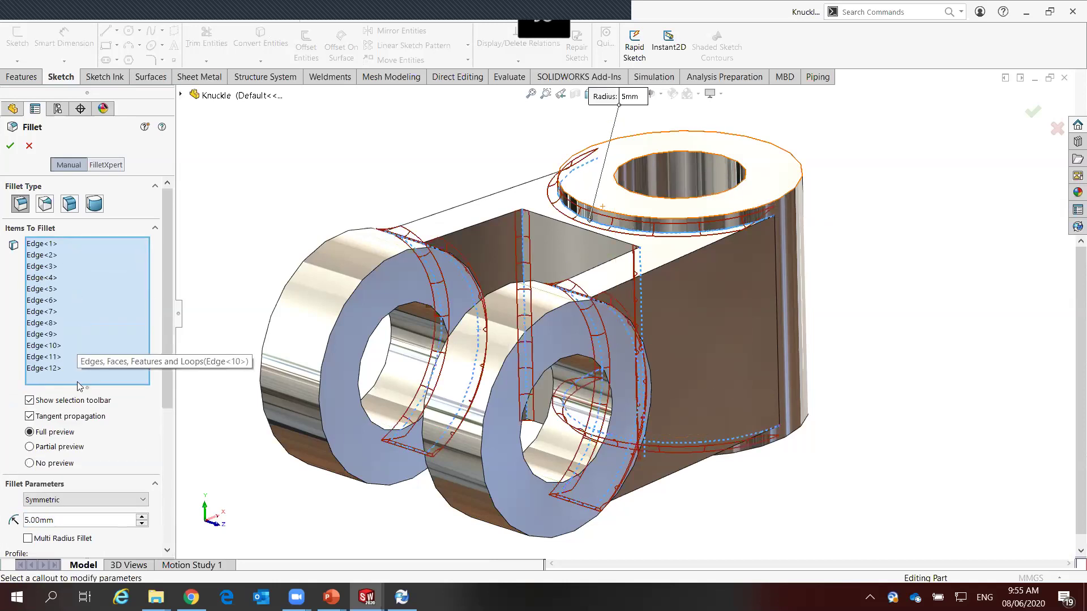
click(10, 145)
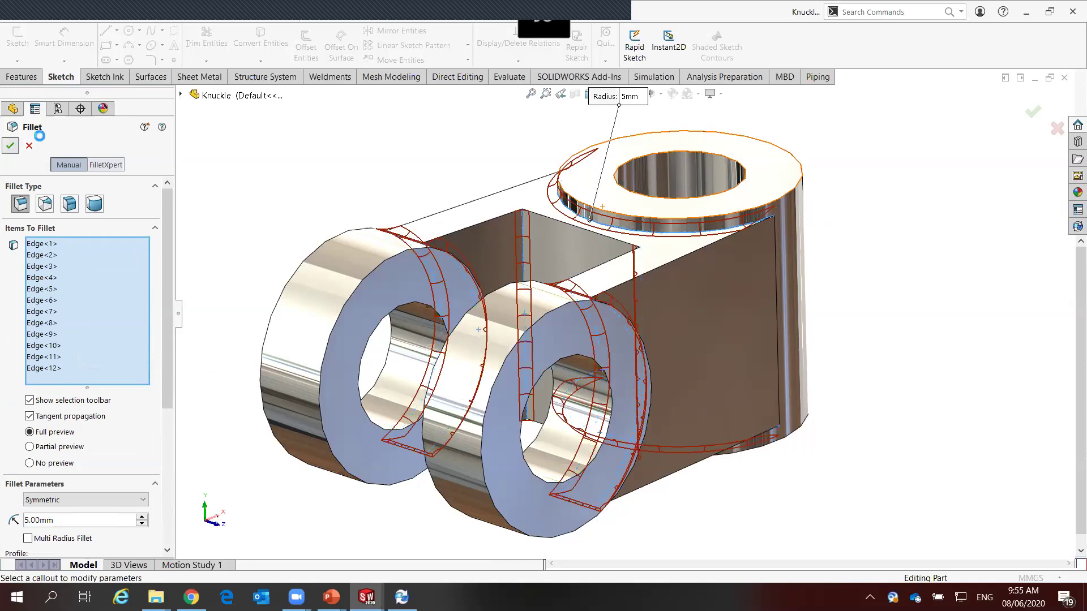
mouse_move(372, 266)
middle_down()
mouse_move(416, 295)
mouse_move(279, 170)
middle_up()
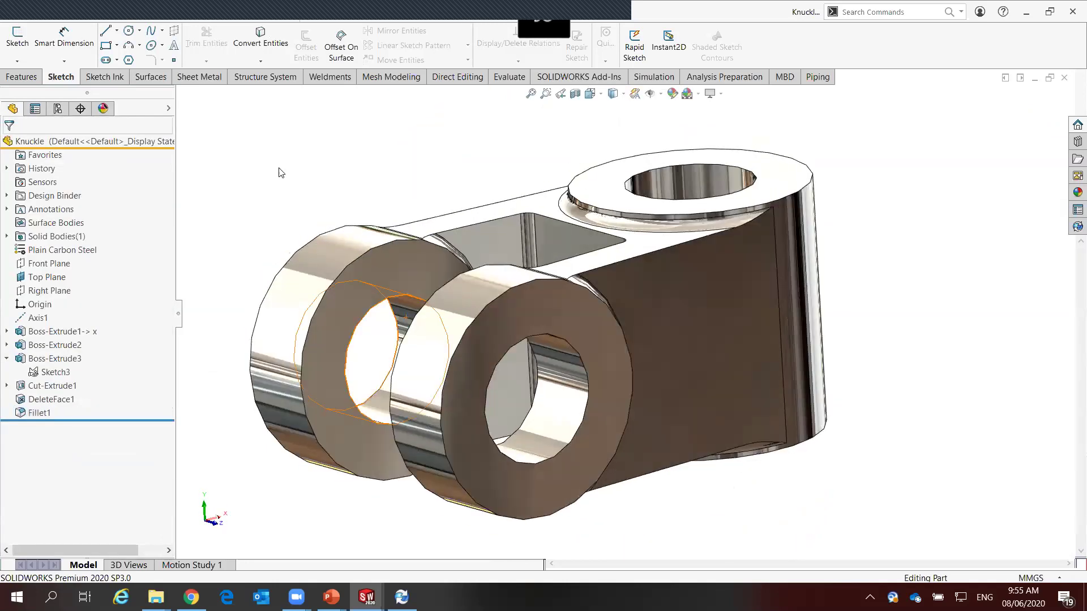
Save the knuckle part and check the PDM pane showing version -/6
click(90, 14)
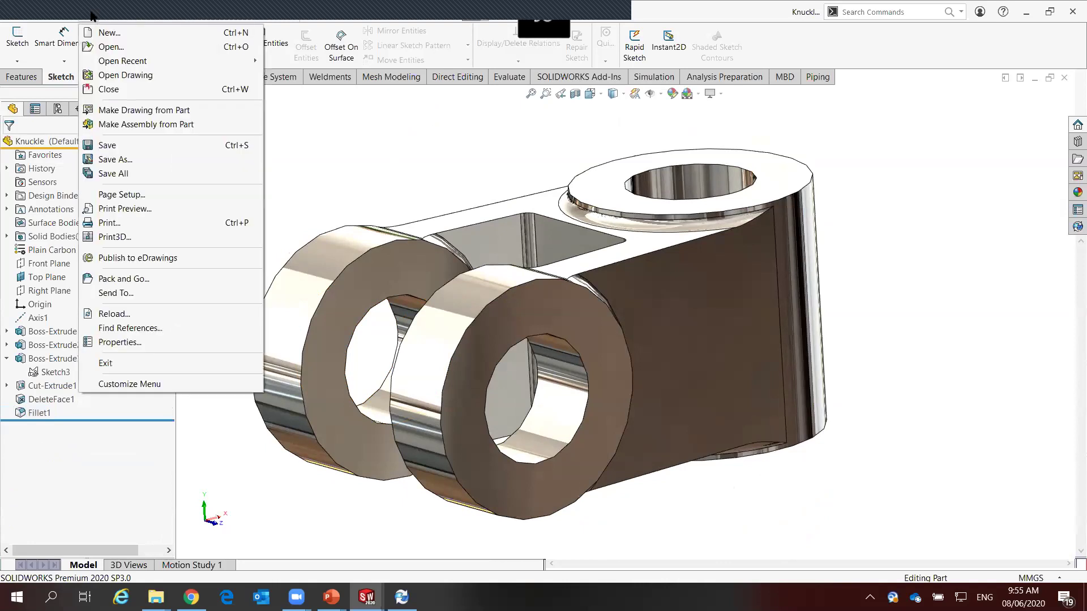
click(106, 145)
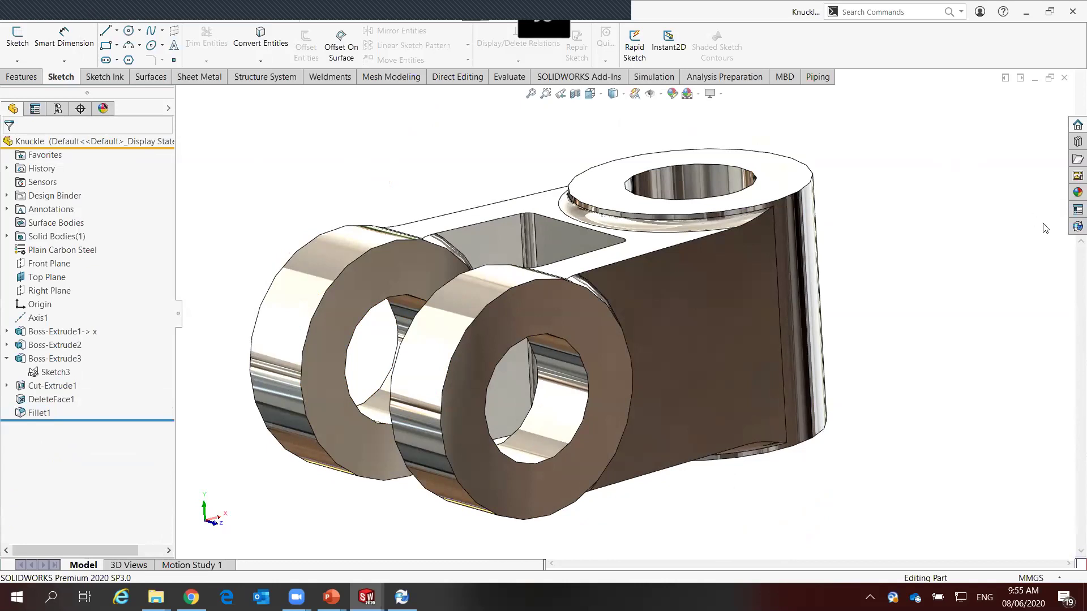
click(1069, 228)
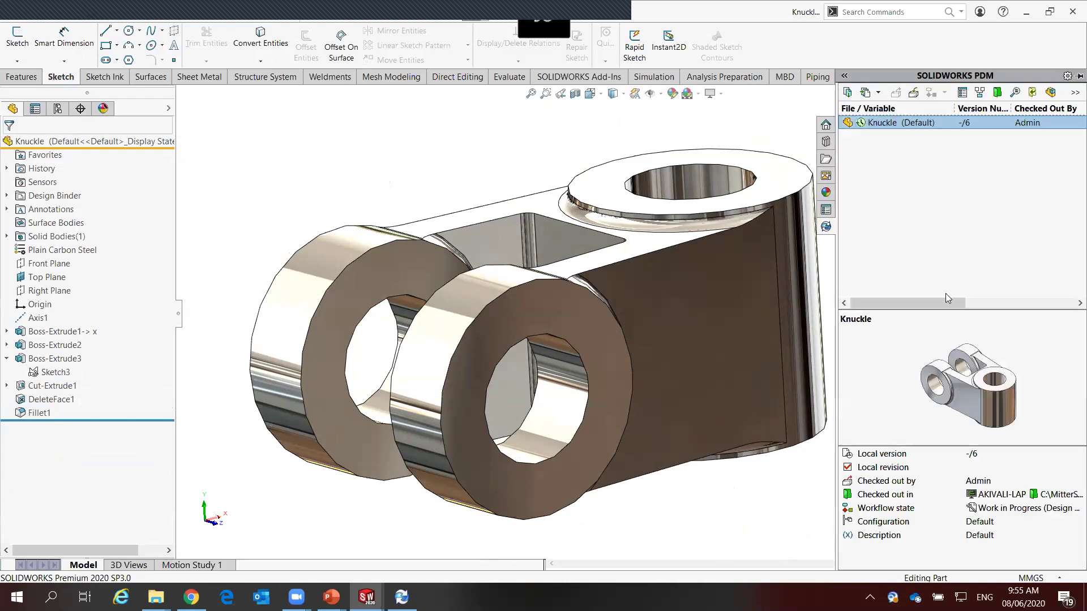
Check the Knuckle part into PDM as version 7/7 with comment 'Initial part', keeping it checked out
click(913, 94)
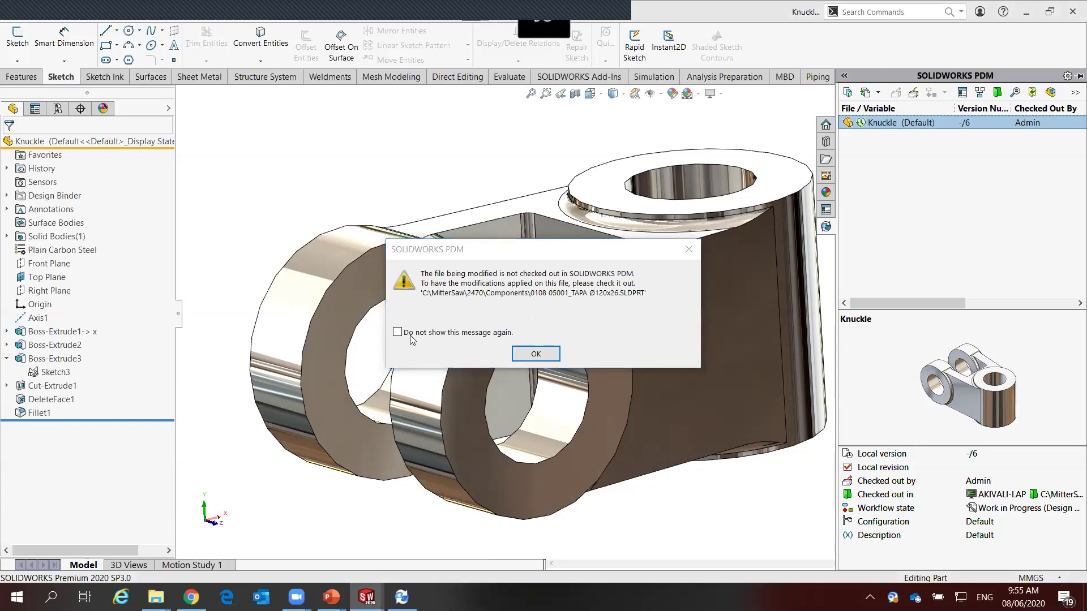
click(534, 353)
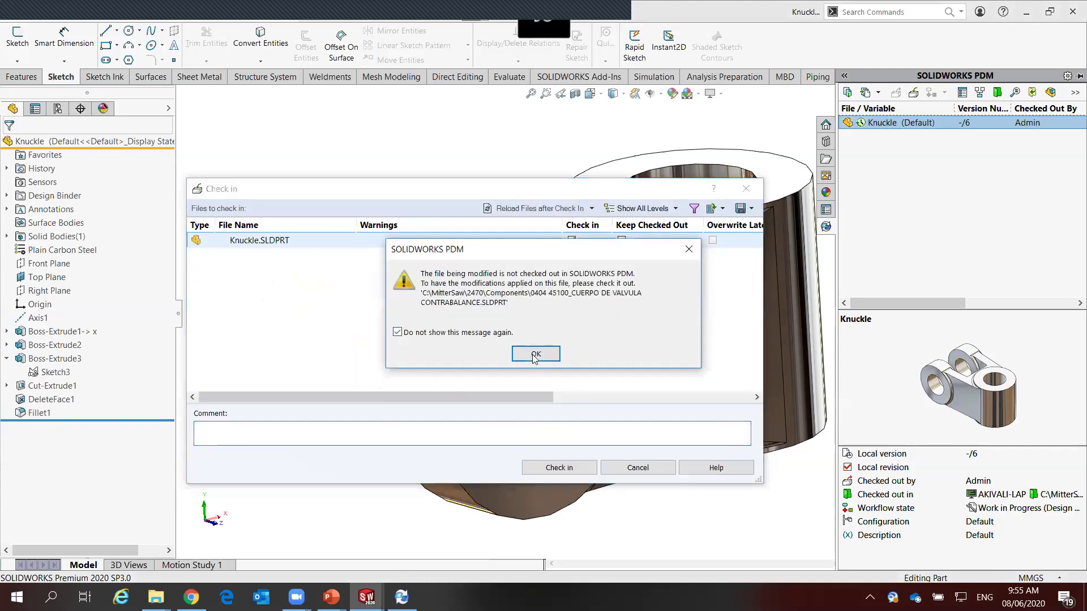
click(534, 354)
drag(533, 188, 498, 152)
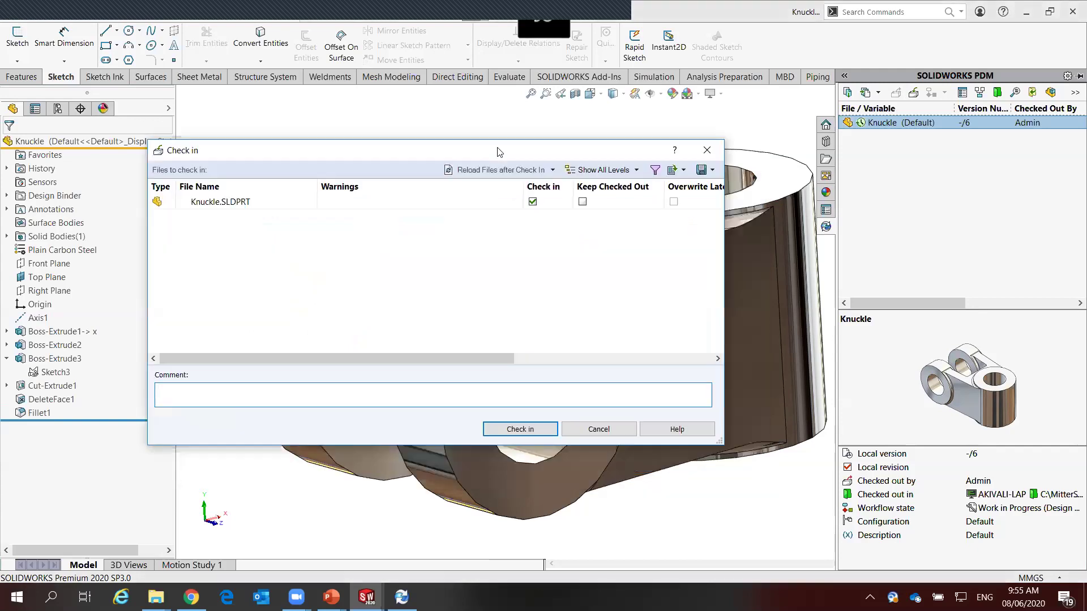
click(289, 394)
text(Initial part)
click(582, 202)
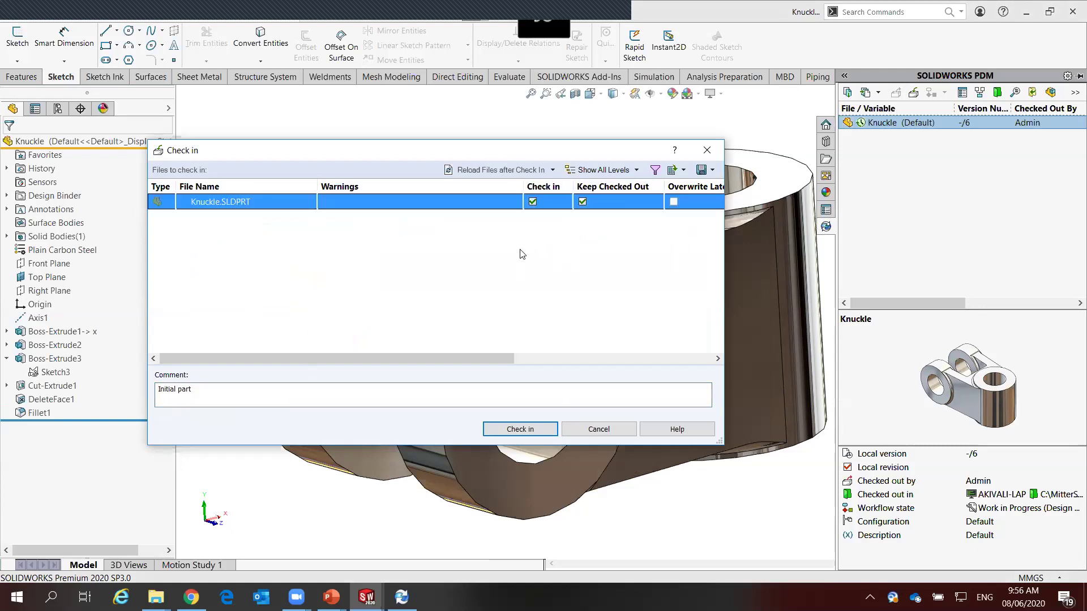
click(519, 429)
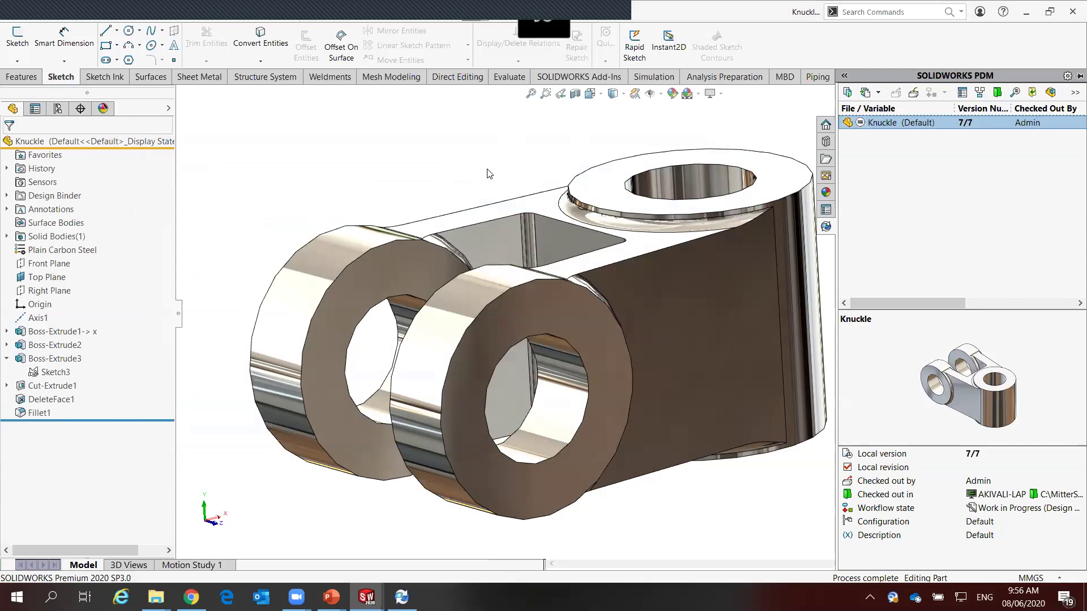
click(444, 168)
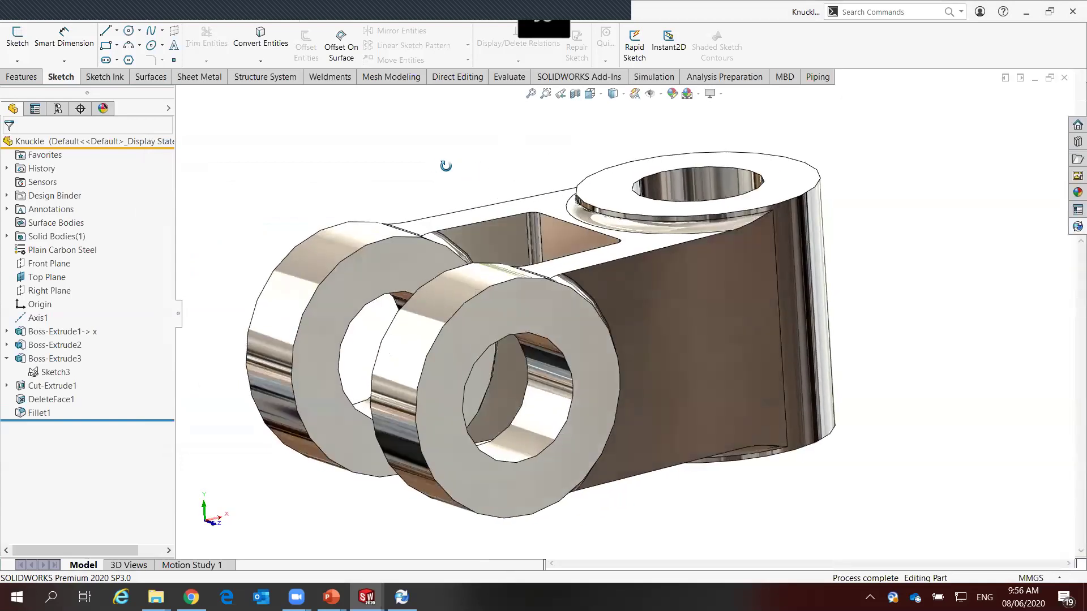
click(1077, 227)
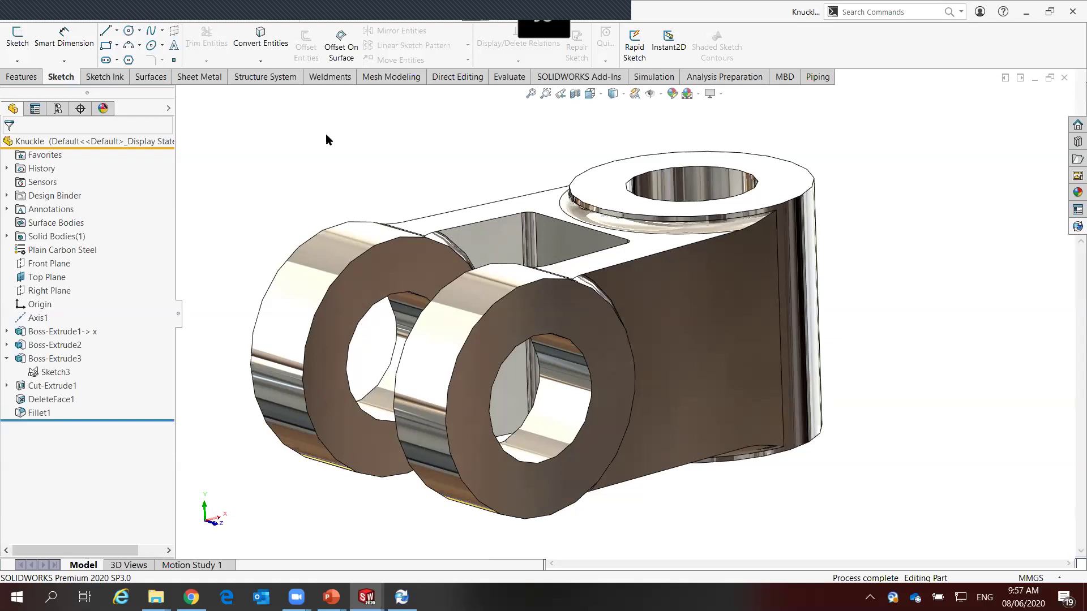
Create a new drawing of the knuckle part from the C-size template
right_drag(253, 144, 263, 198)
key(s)
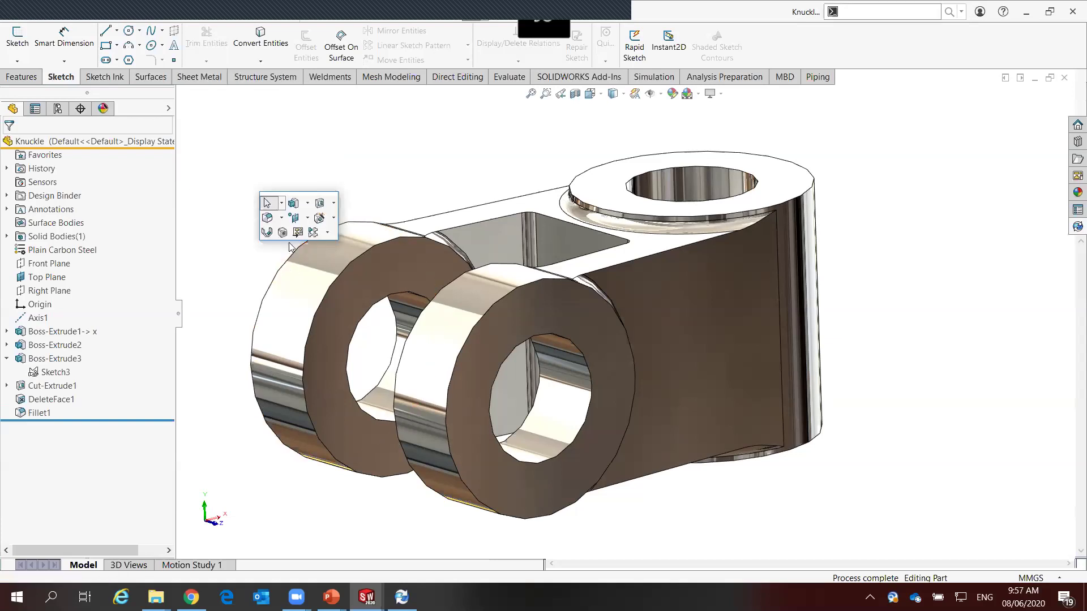
click(298, 233)
click(462, 444)
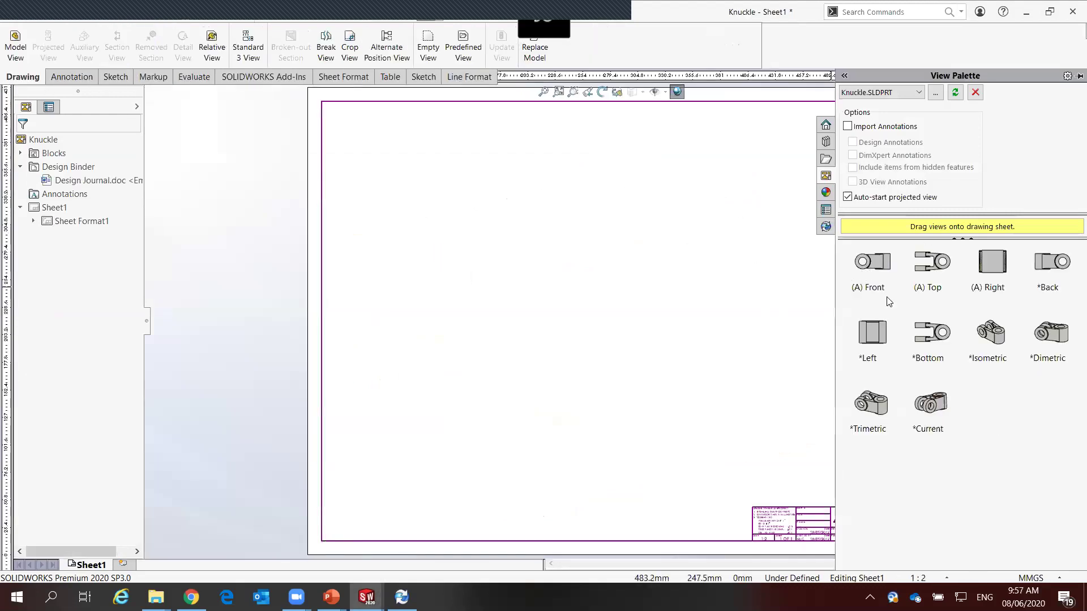
Place the front view, projected views below and to the right, and an isometric view at bottom right
drag(873, 270, 476, 198)
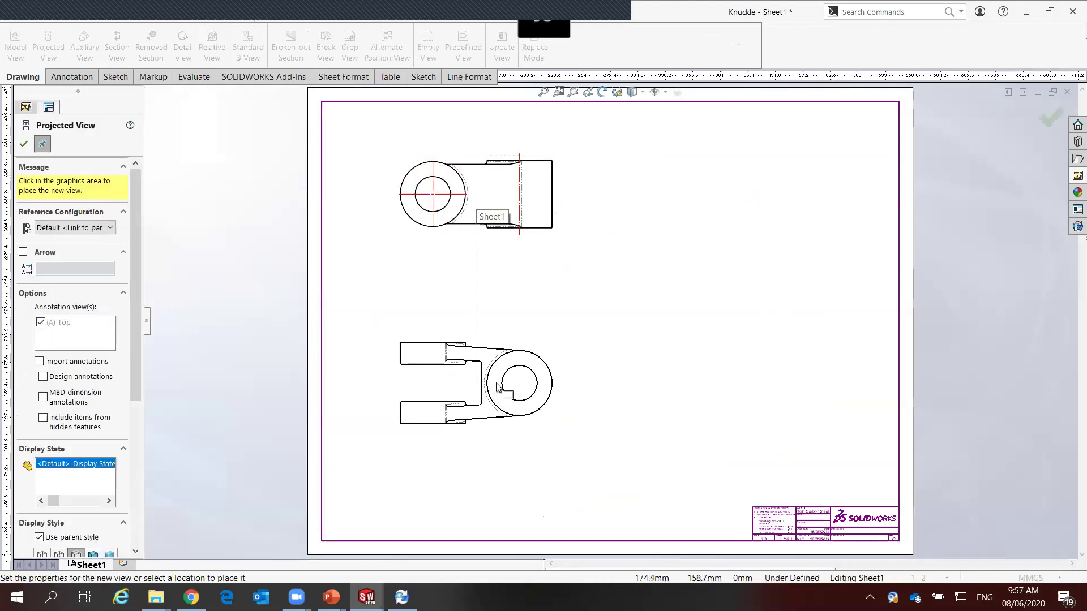
click(497, 387)
click(548, 162)
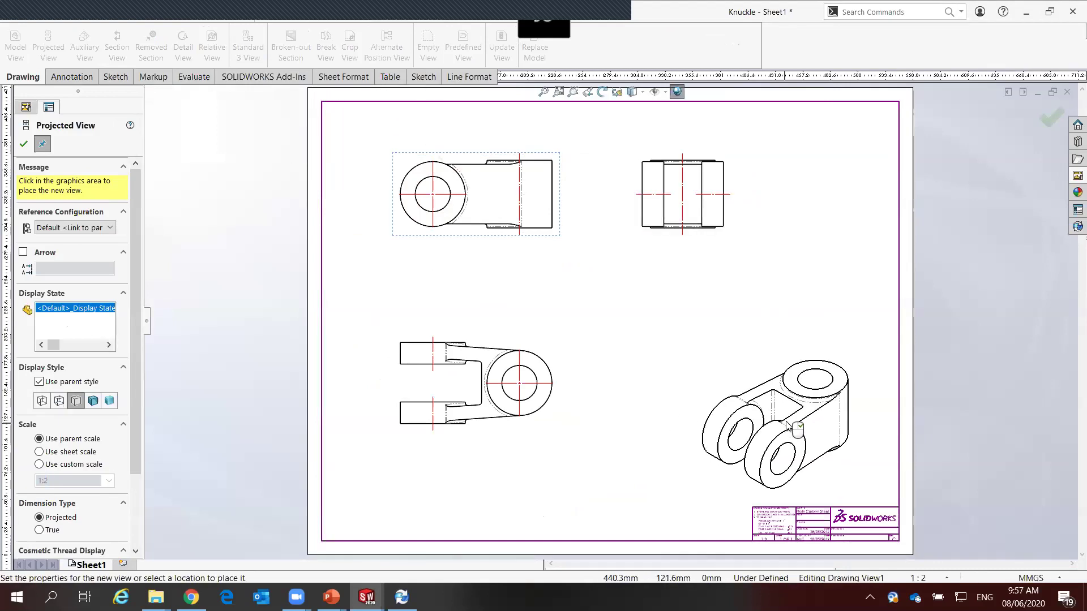
click(790, 425)
key(Escape)
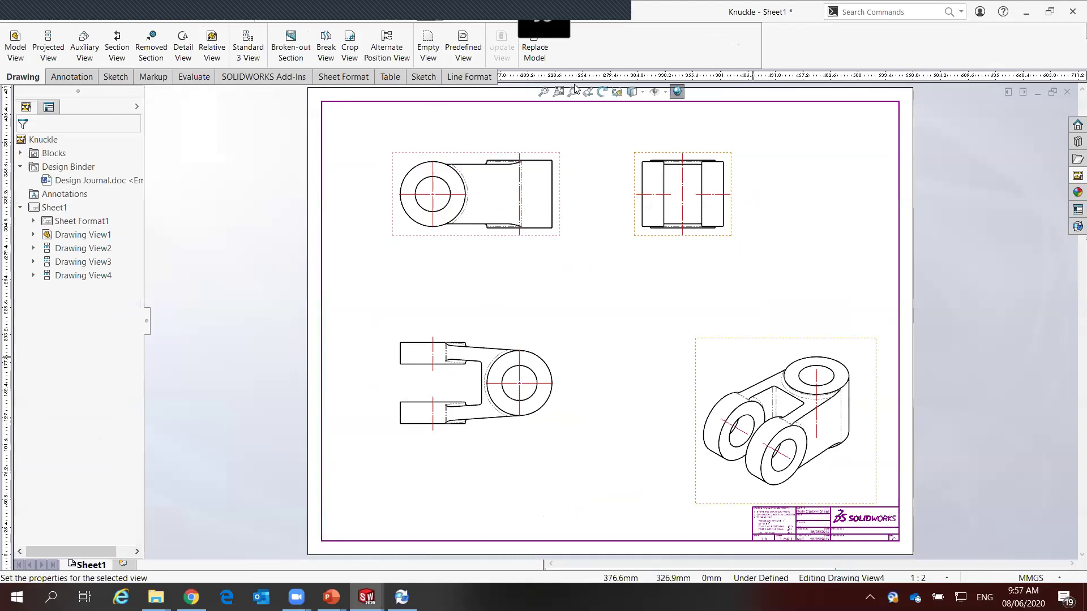
Show the isometric view Shaded With Edges and move the front view group up and left
click(634, 92)
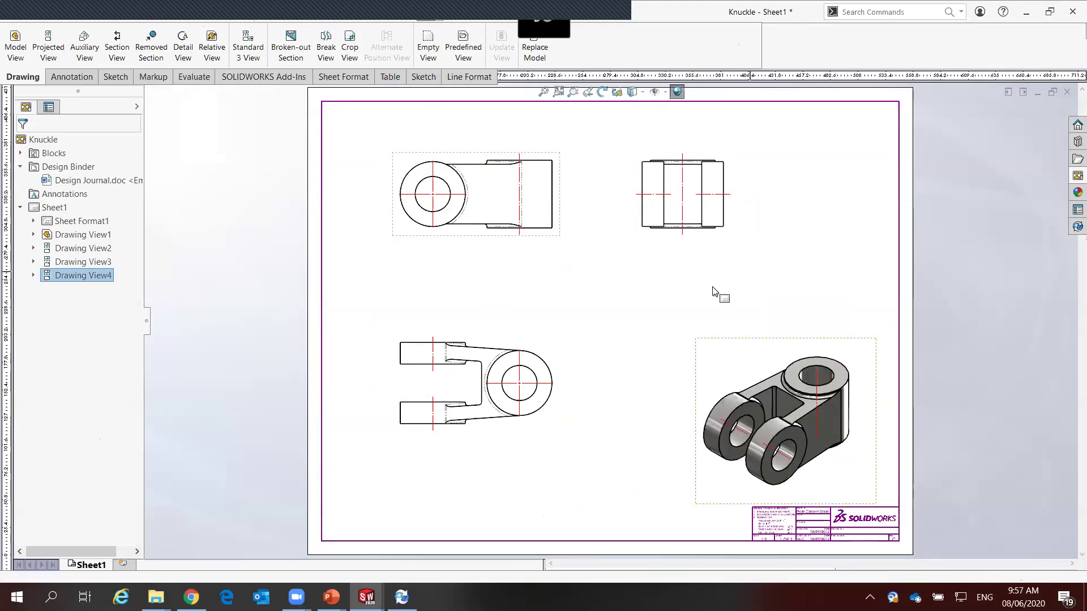
drag(672, 295, 897, 504)
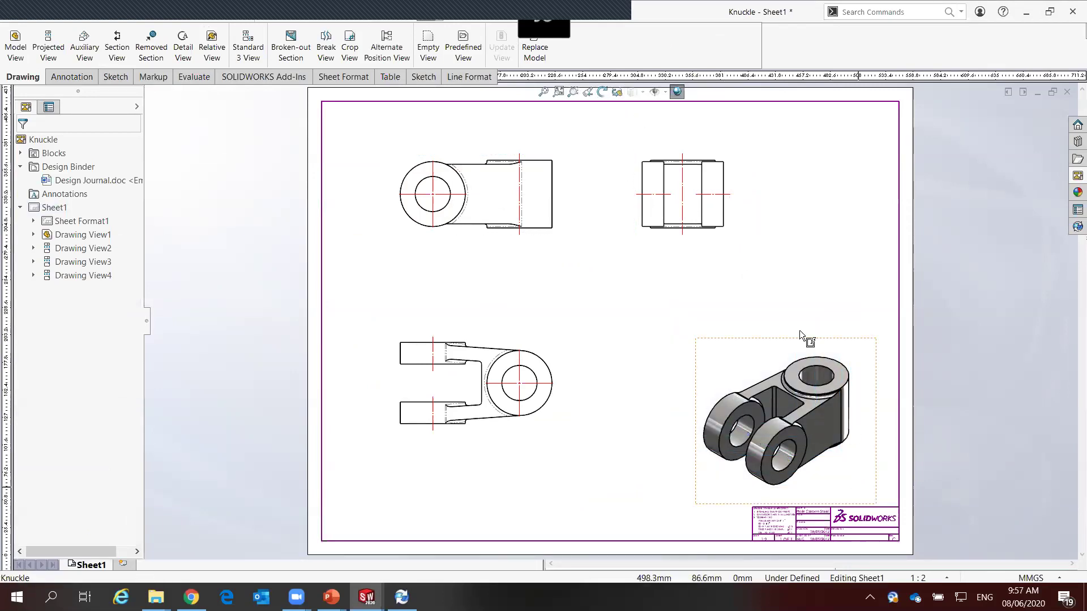
drag(563, 176, 540, 169)
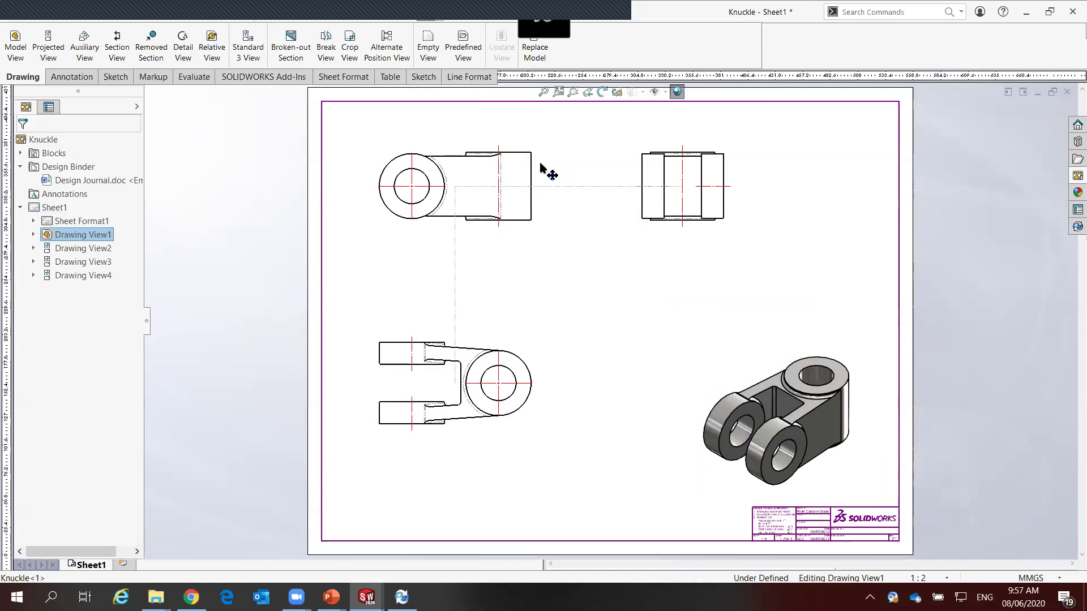
right_drag(584, 262, 595, 329)
Insert Model Items dimensions from the entire model into the Knuckle views
click(666, 331)
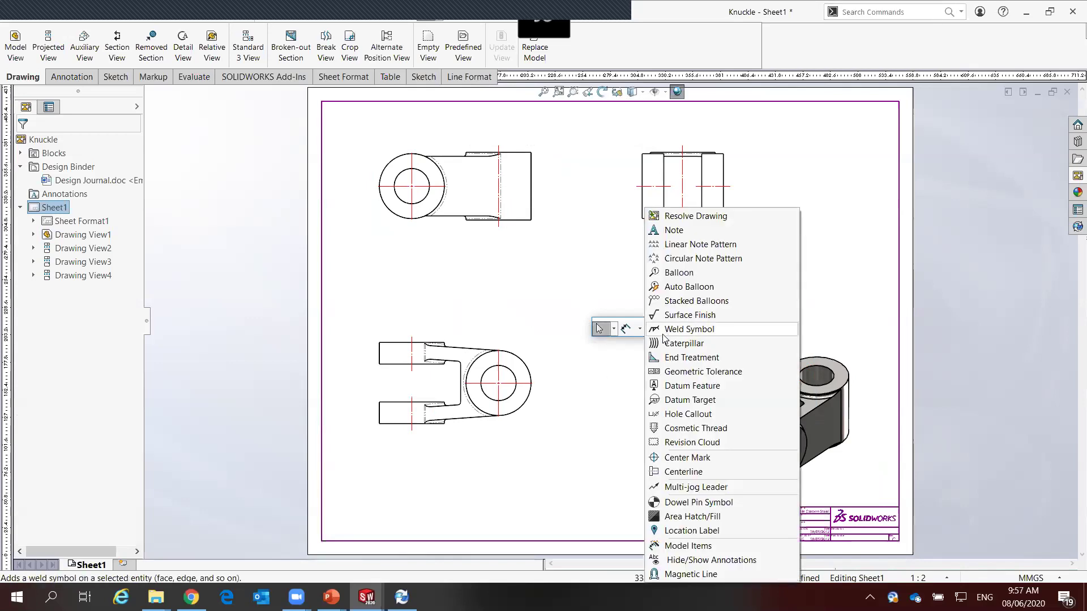
click(688, 546)
click(61, 290)
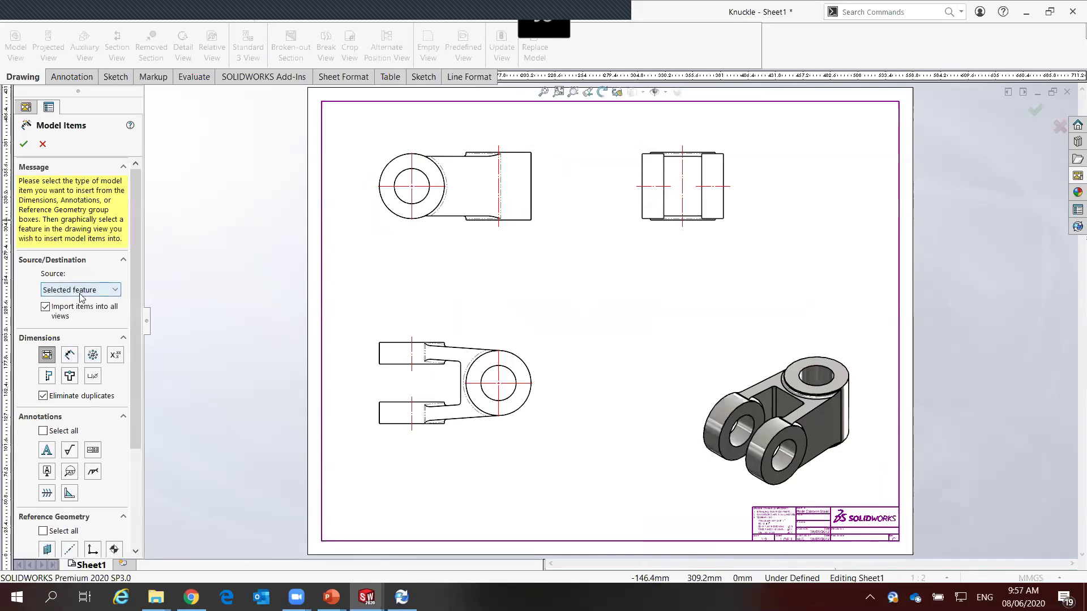
click(63, 299)
click(24, 145)
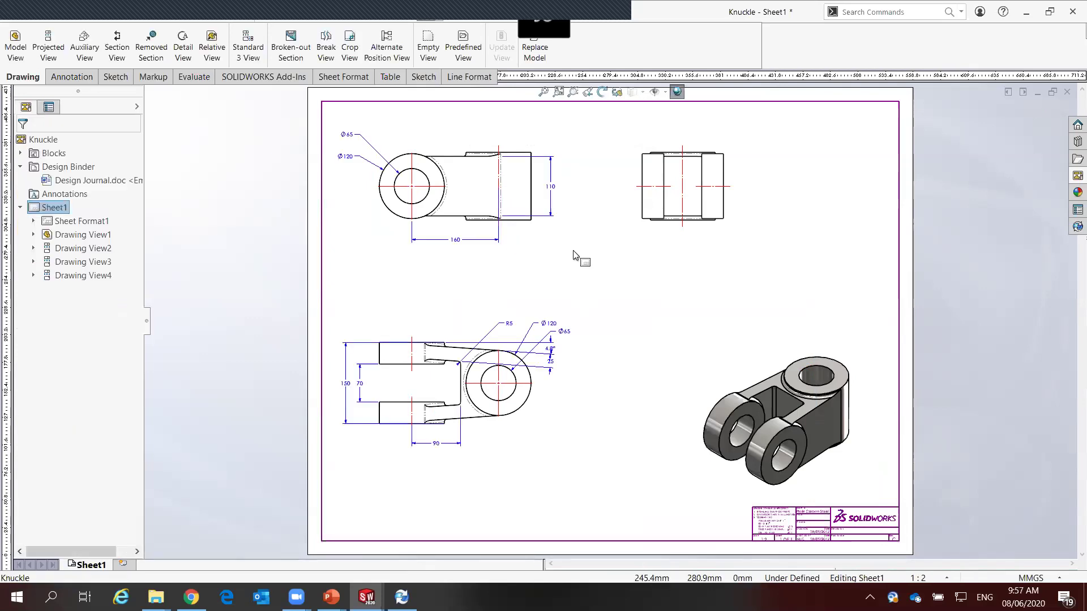
Move the 4.0° and 25 dimensions beside the slot in the lower view, then zoom to fit
scroll(546, 193, down, 2)
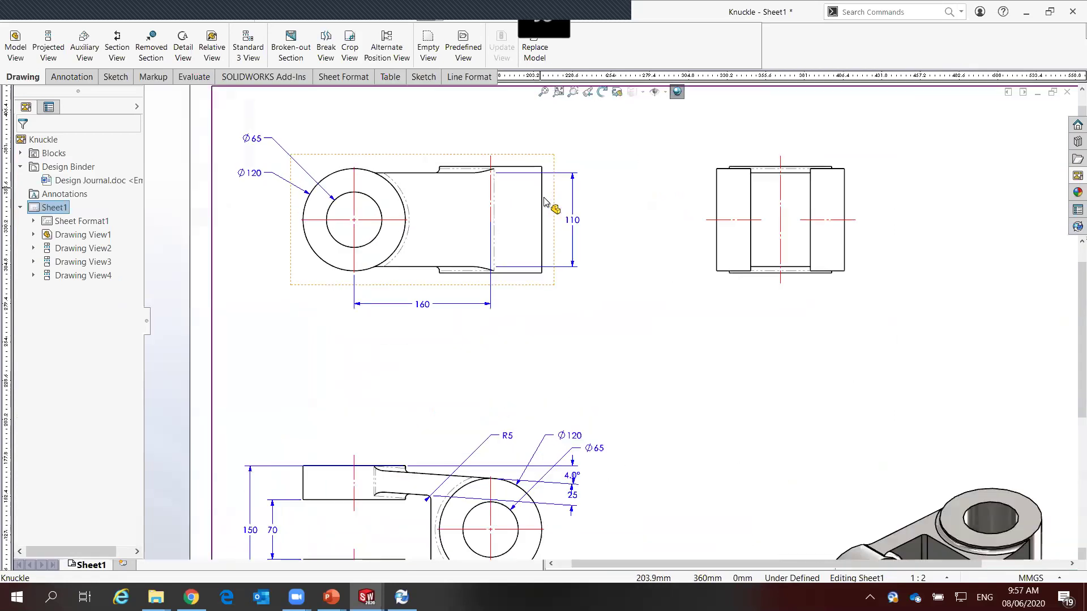
scroll(544, 200, down, 1)
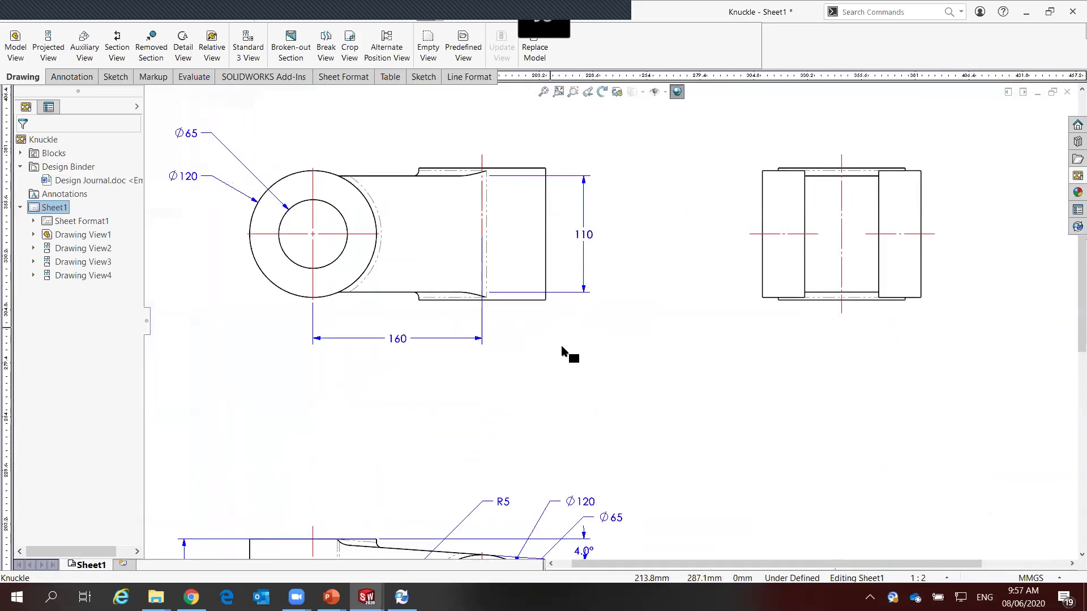
click(541, 94)
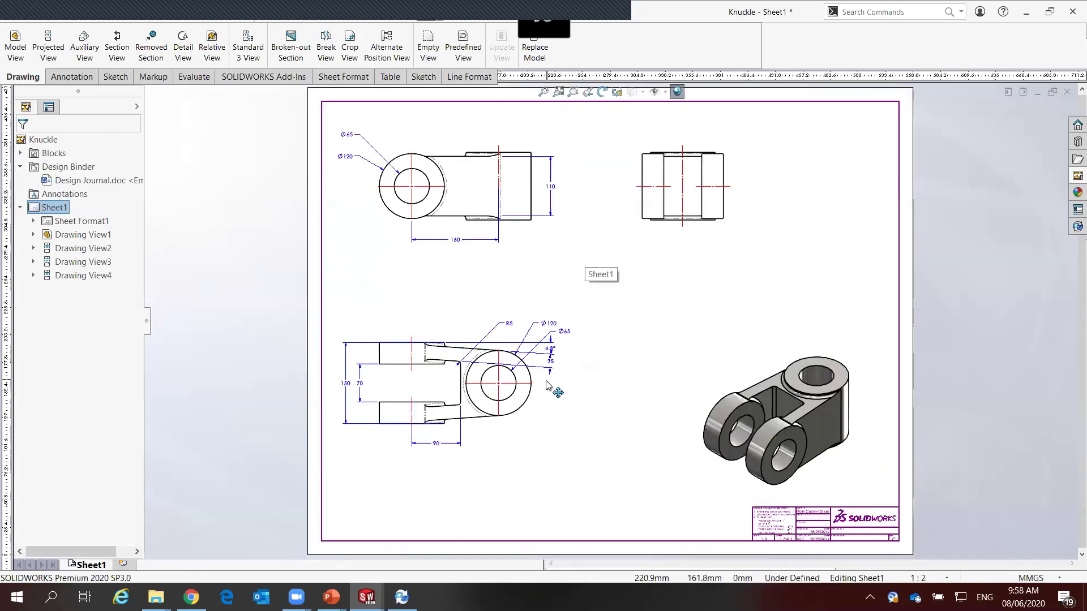
scroll(547, 385, down, 3)
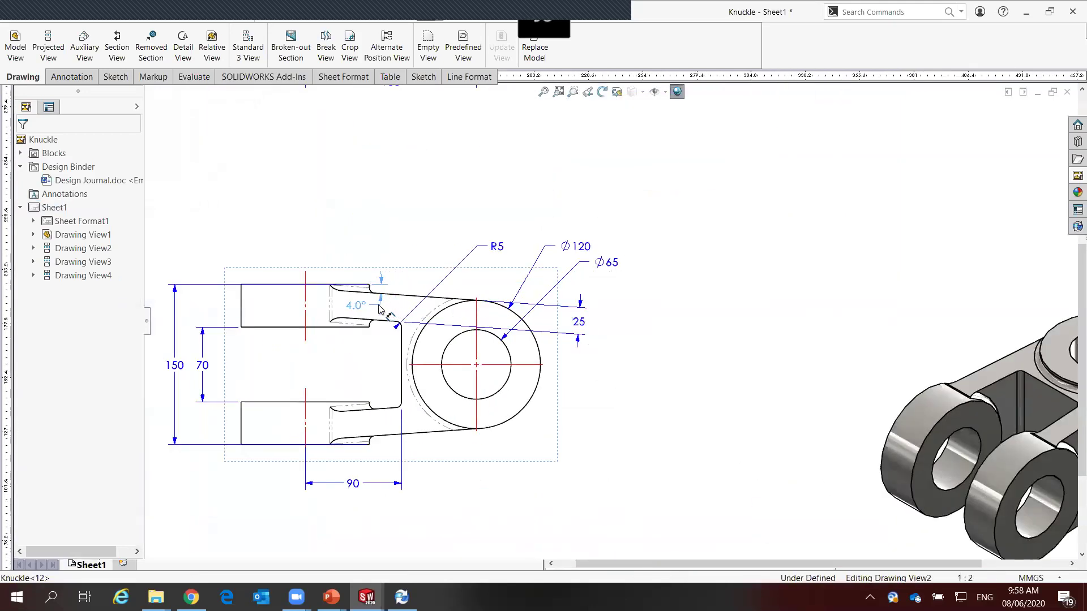
drag(379, 308, 412, 268)
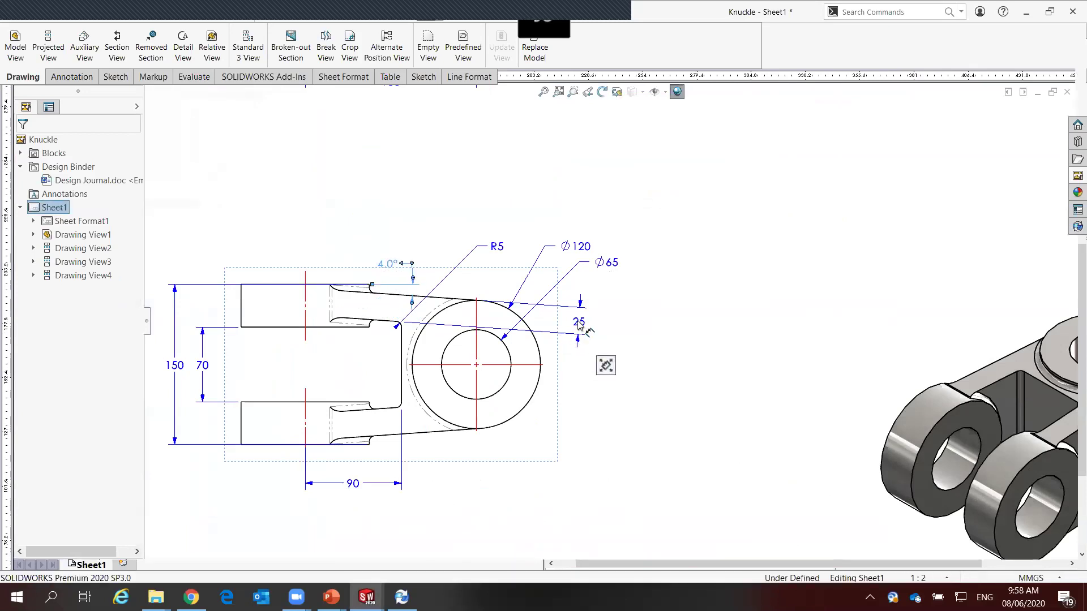
drag(579, 324, 386, 312)
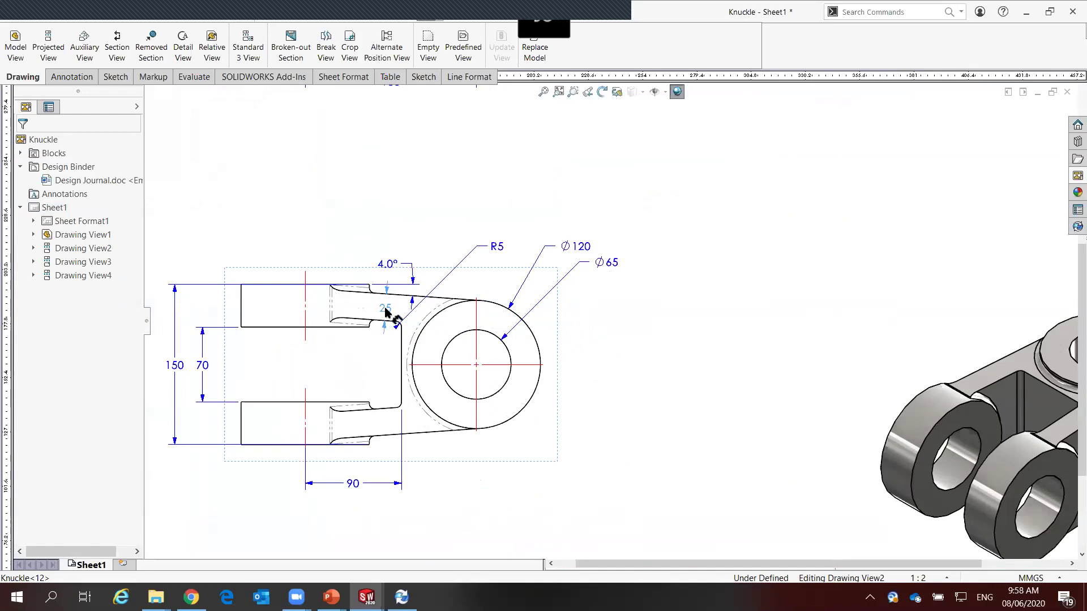
click(598, 364)
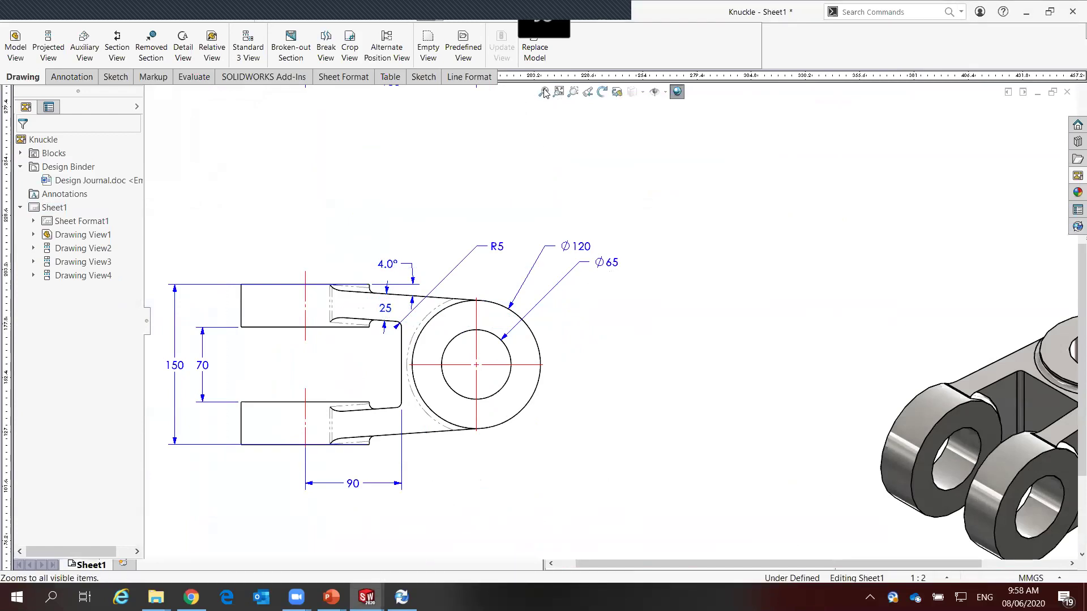
click(543, 92)
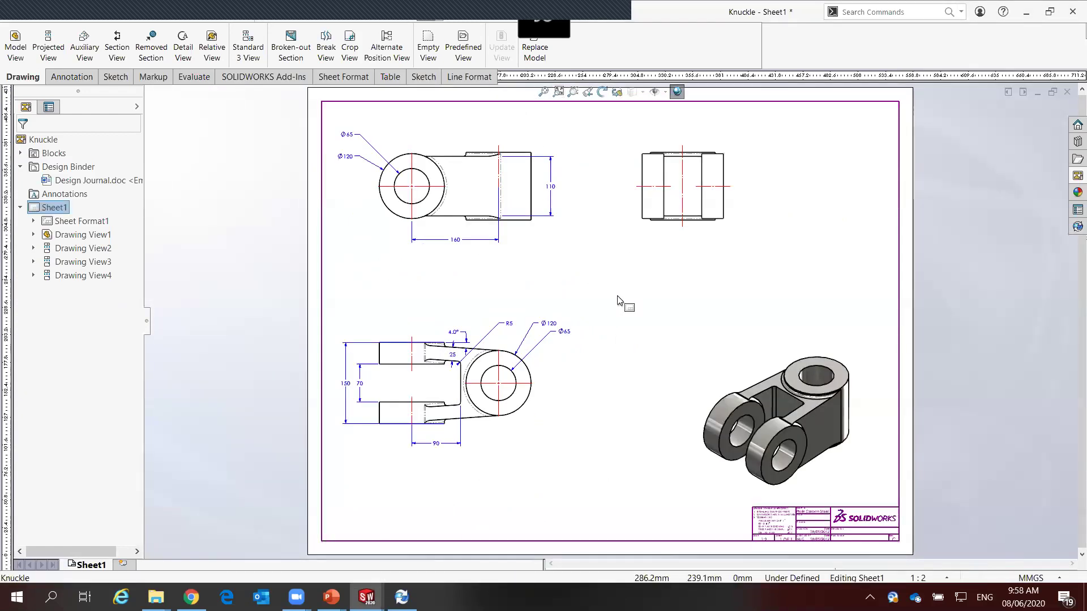
Open the Knuckle part model from the shaded isometric drawing view
click(754, 367)
click(788, 301)
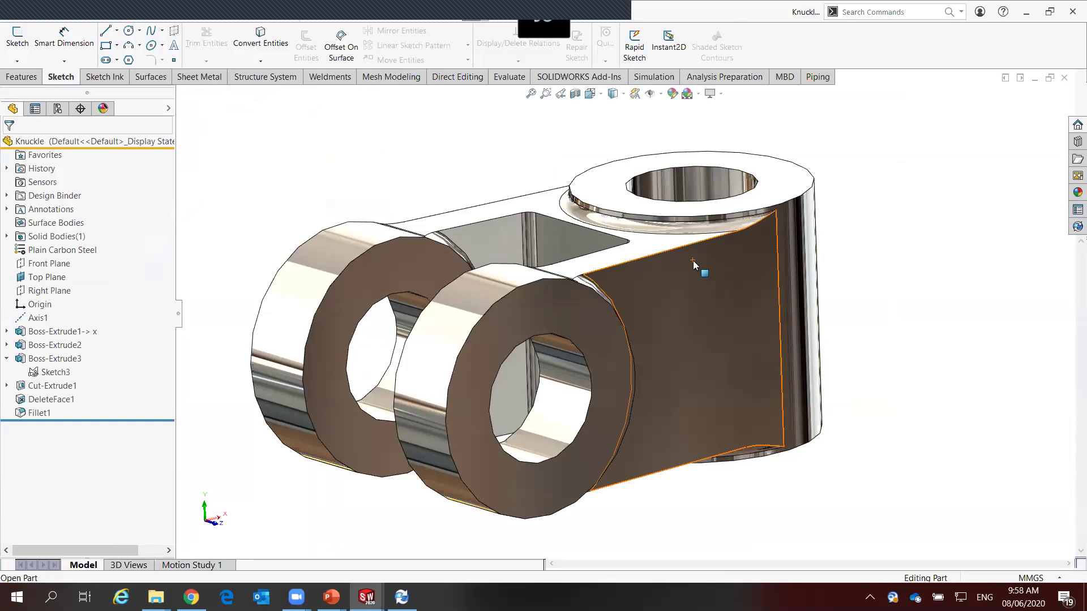
Start a DimXpert Auto Dimension Scheme for the Knuckle, keeping Prismatic and Geometric
click(81, 109)
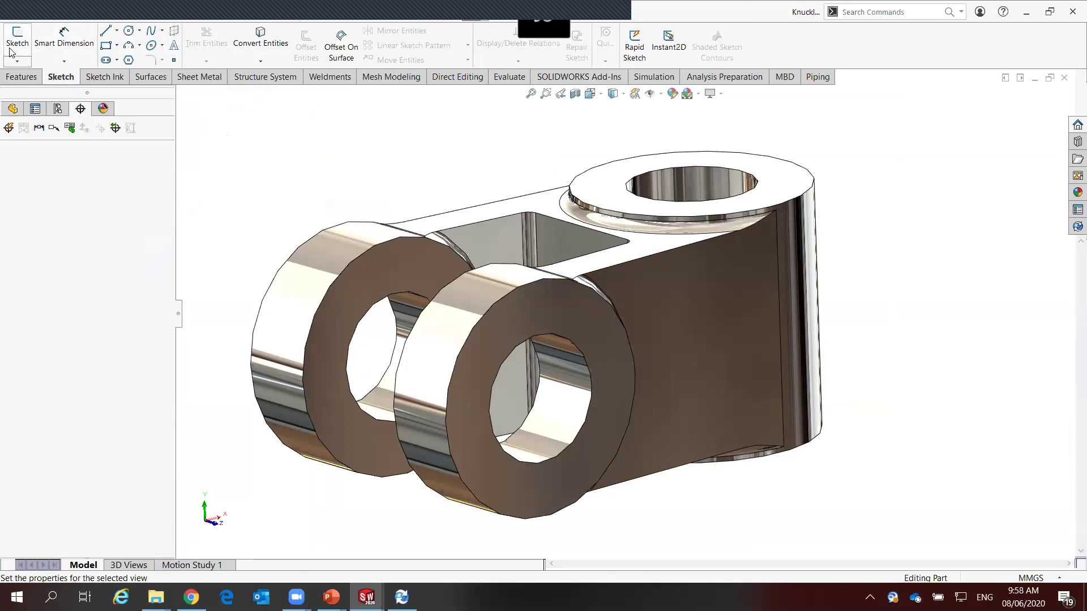
click(9, 128)
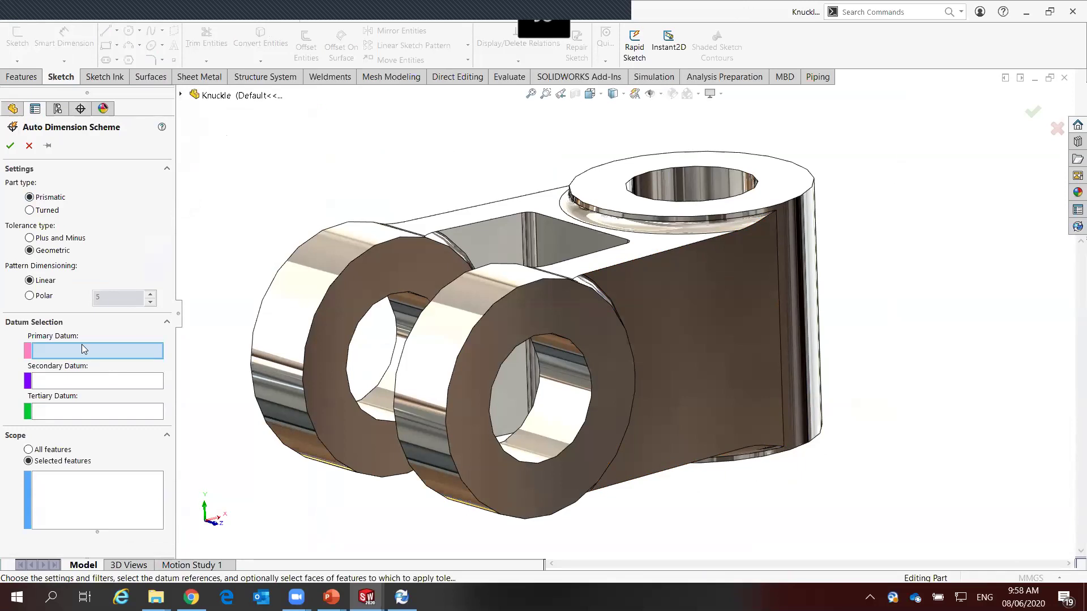
Set the top hole as primary datum and the bottom face as secondary datum
click(684, 184)
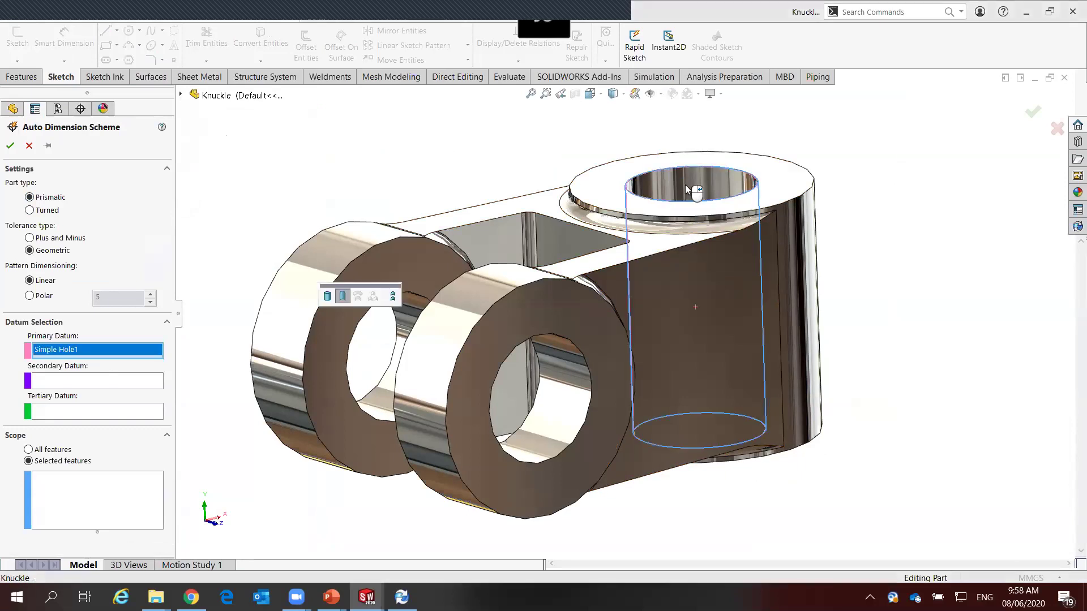
click(63, 380)
middle_drag(671, 489, 767, 481)
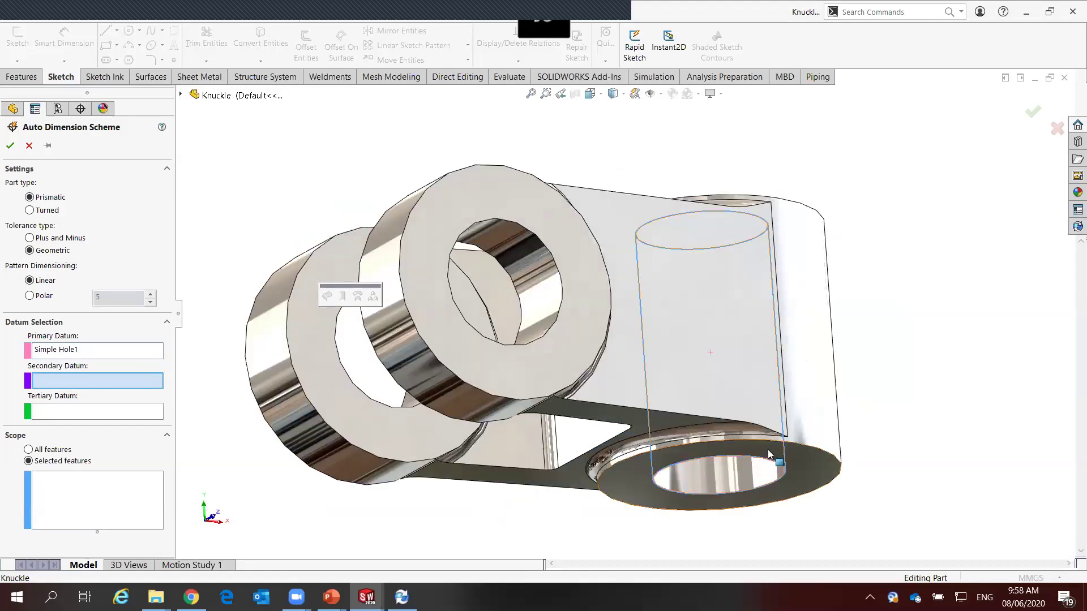
click(774, 460)
middle_drag(675, 219, 331, 361)
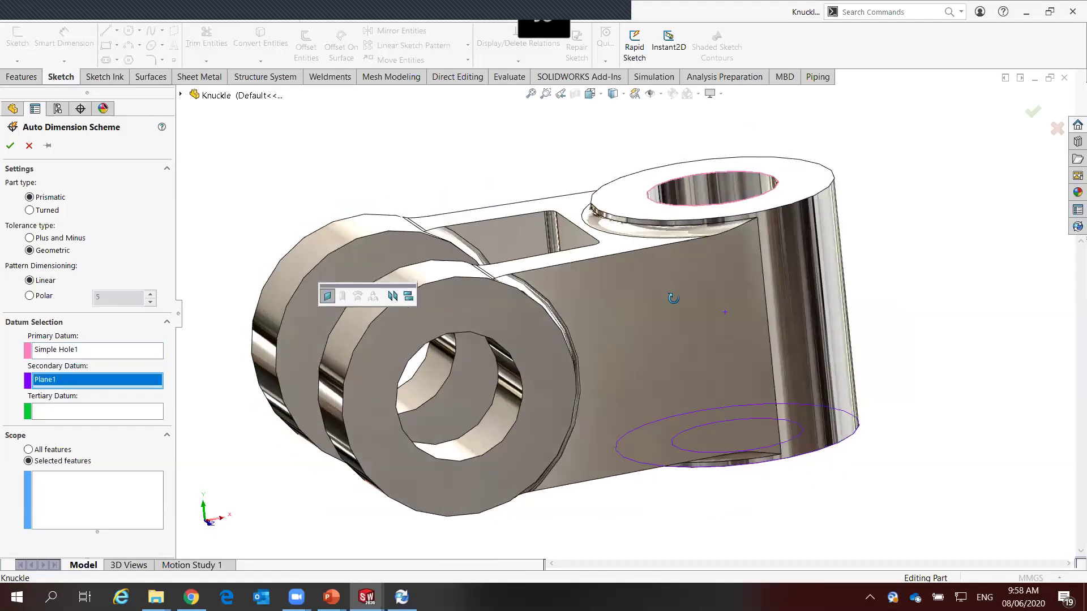
Add Hole Pattern1 and Plane2 to the tolerance scope
click(73, 498)
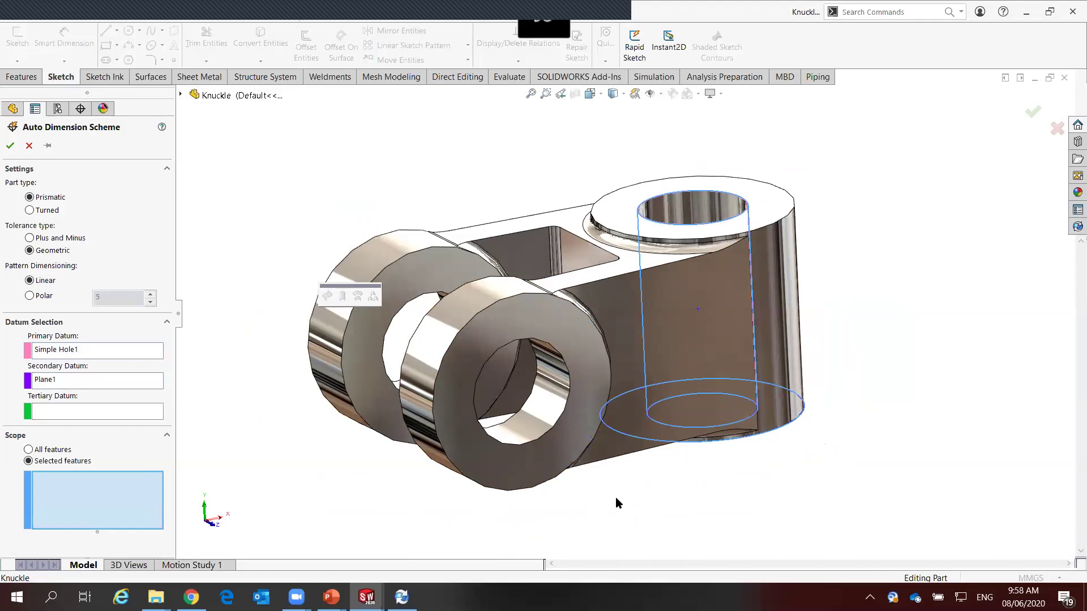
middle_drag(615, 498, 627, 497)
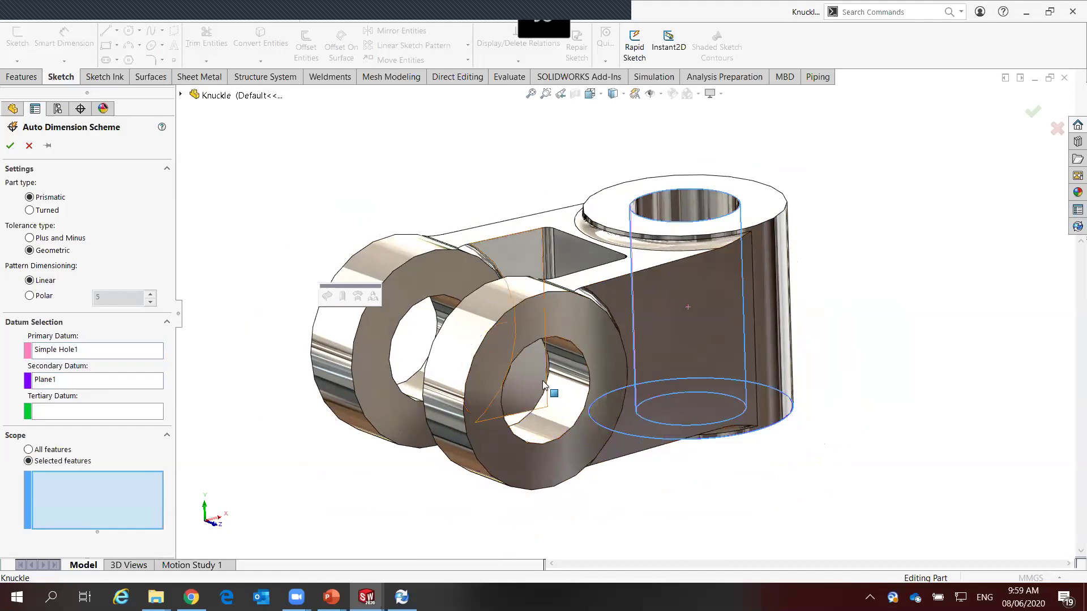
click(564, 390)
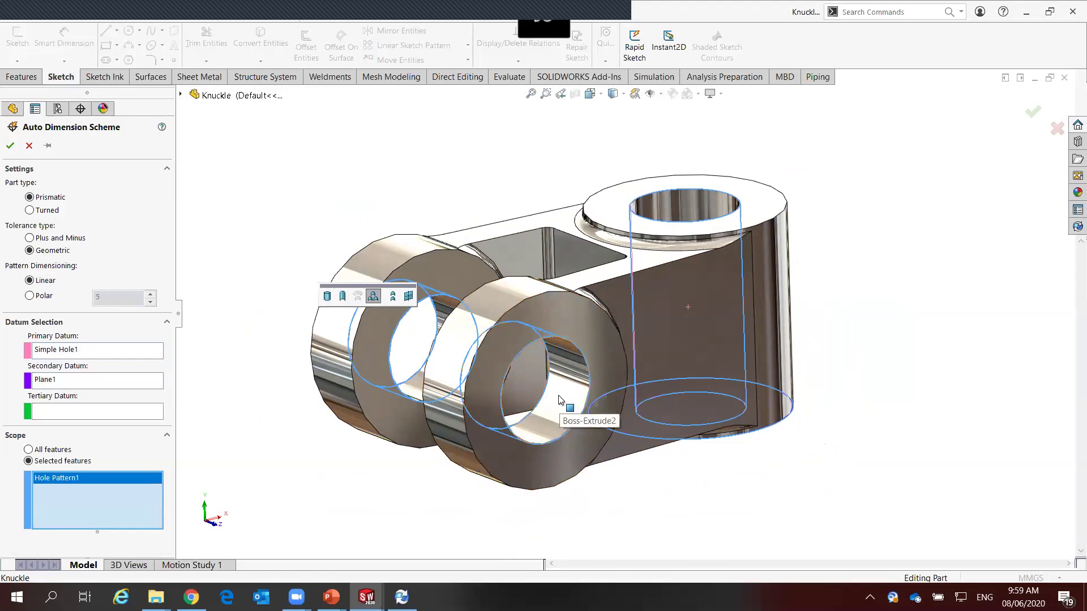
middle_drag(559, 400, 586, 270)
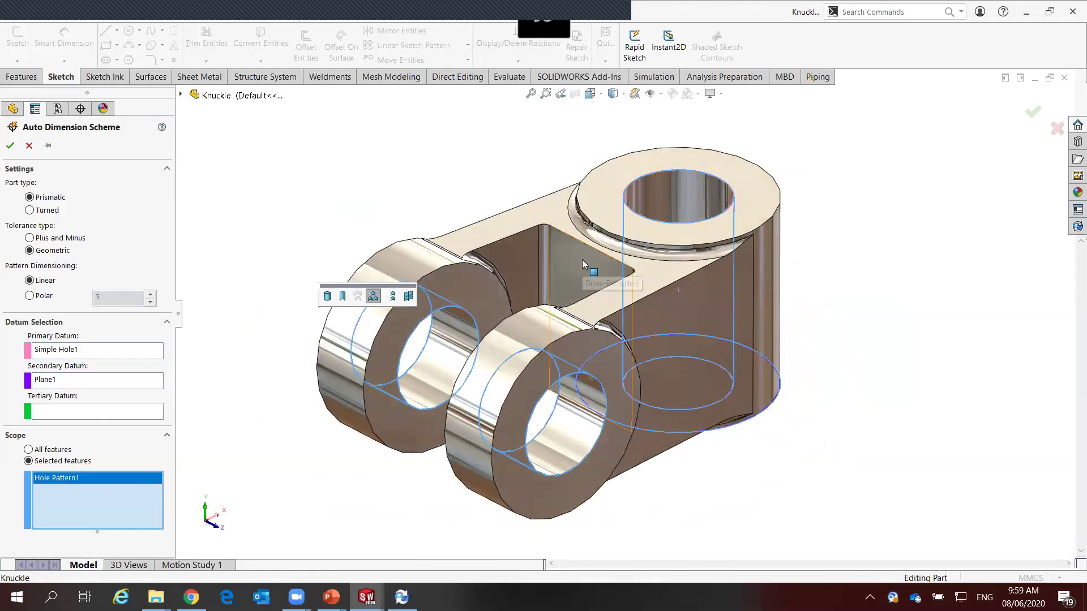
click(573, 271)
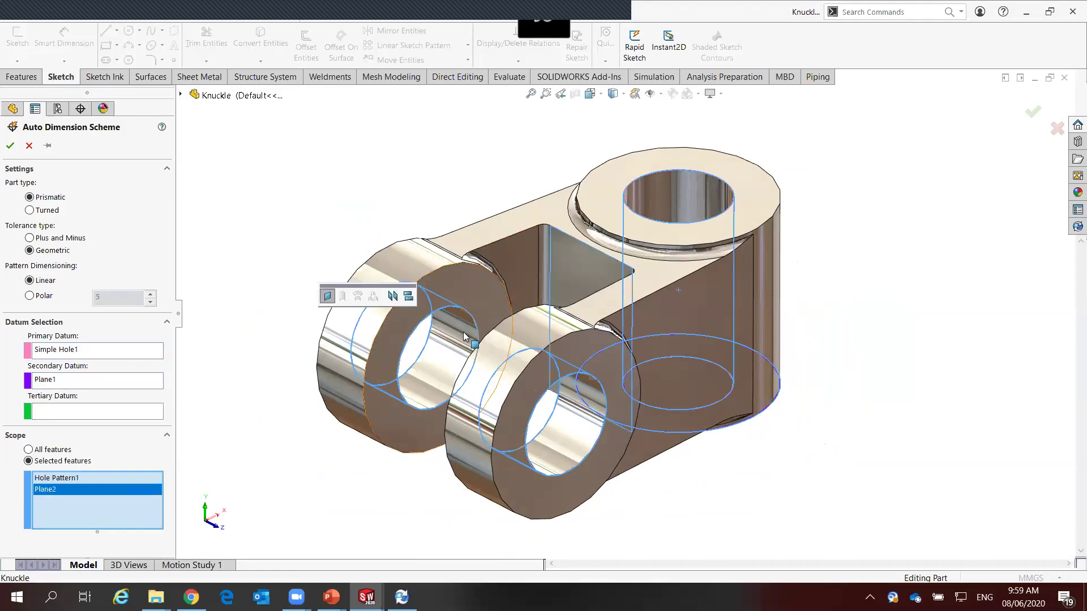
middle_drag(391, 297, 474, 292)
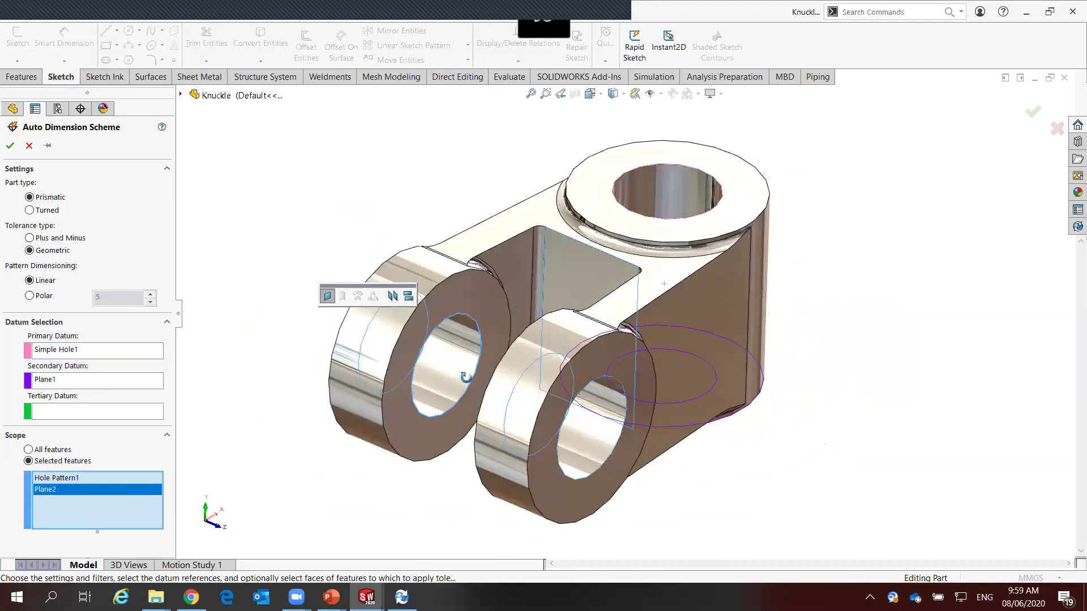
Create Width1 between the two boss faces and apply the auto dimension scheme
click(474, 292)
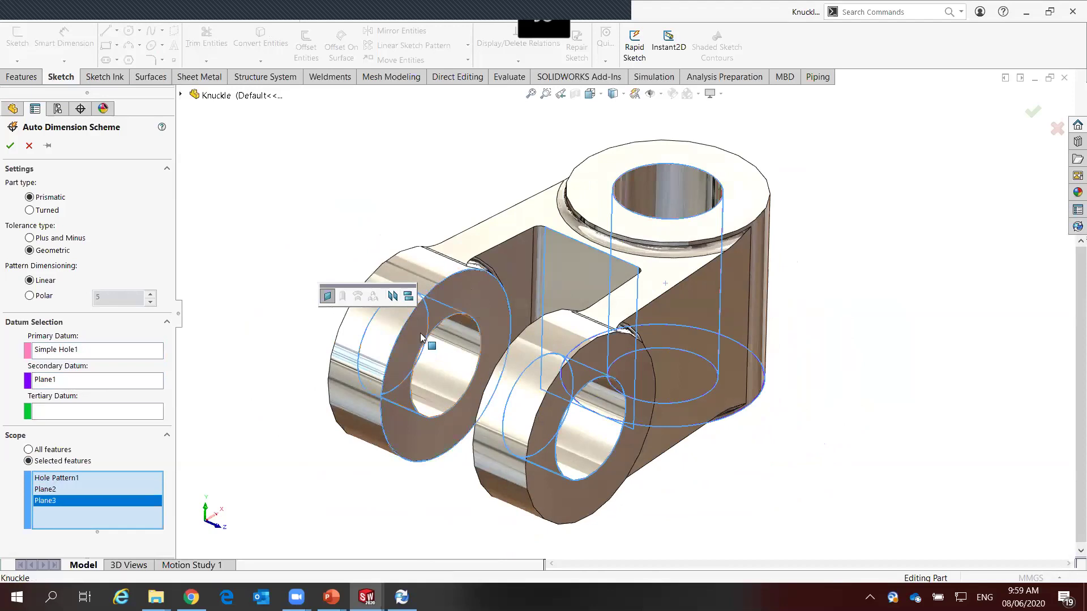
click(390, 297)
middle_drag(466, 333, 653, 367)
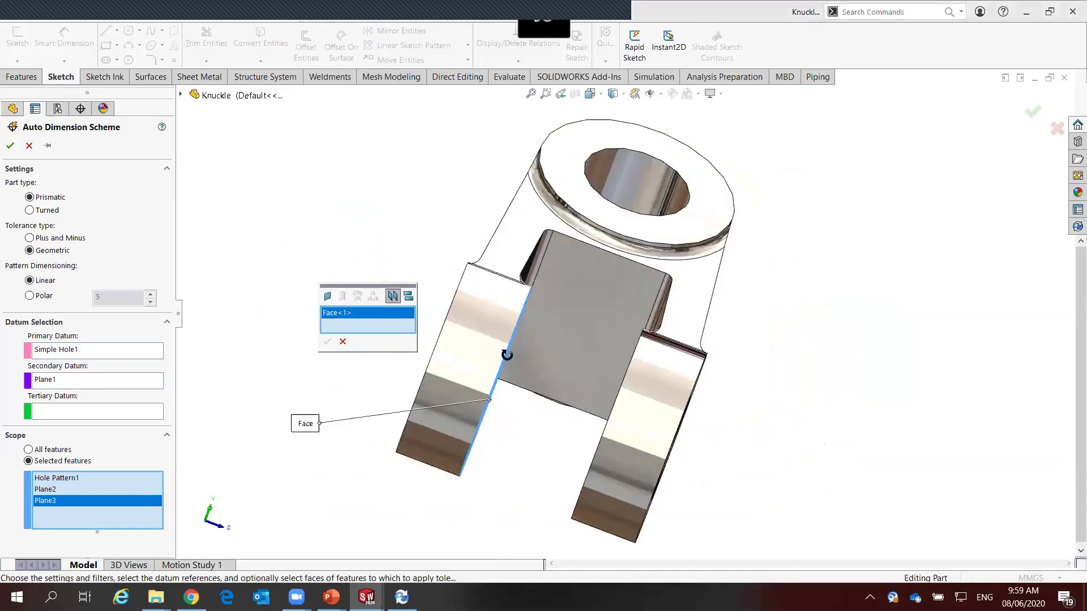
click(653, 367)
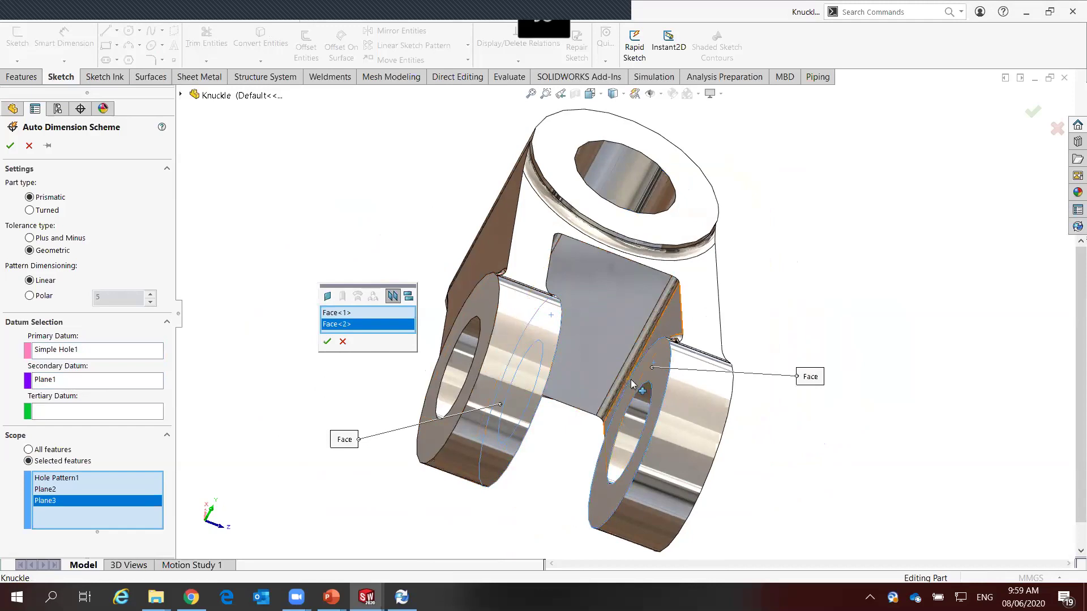
middle_drag(532, 385, 377, 352)
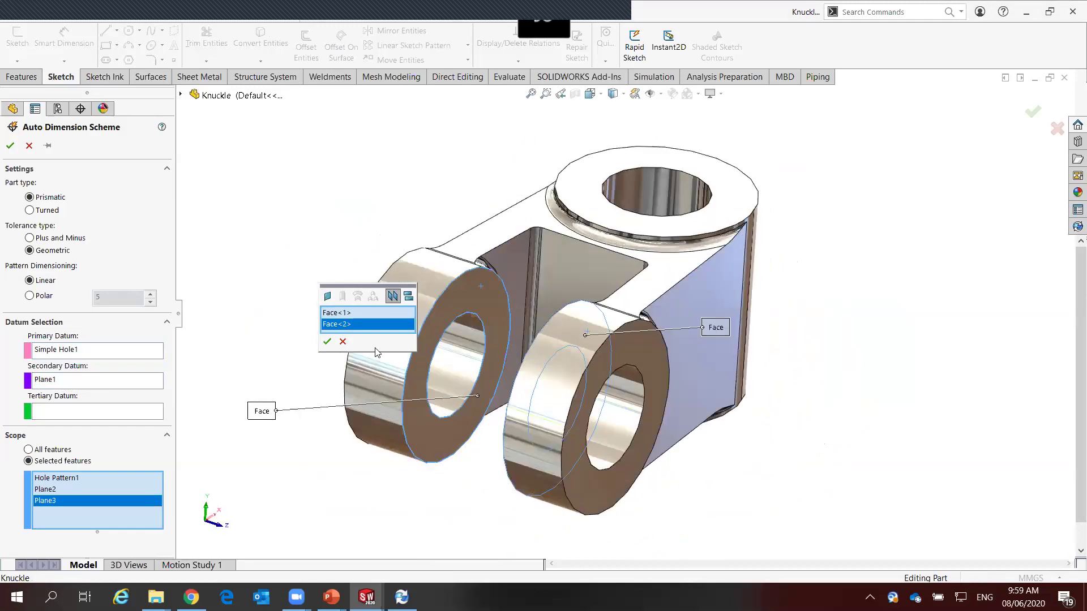
click(326, 342)
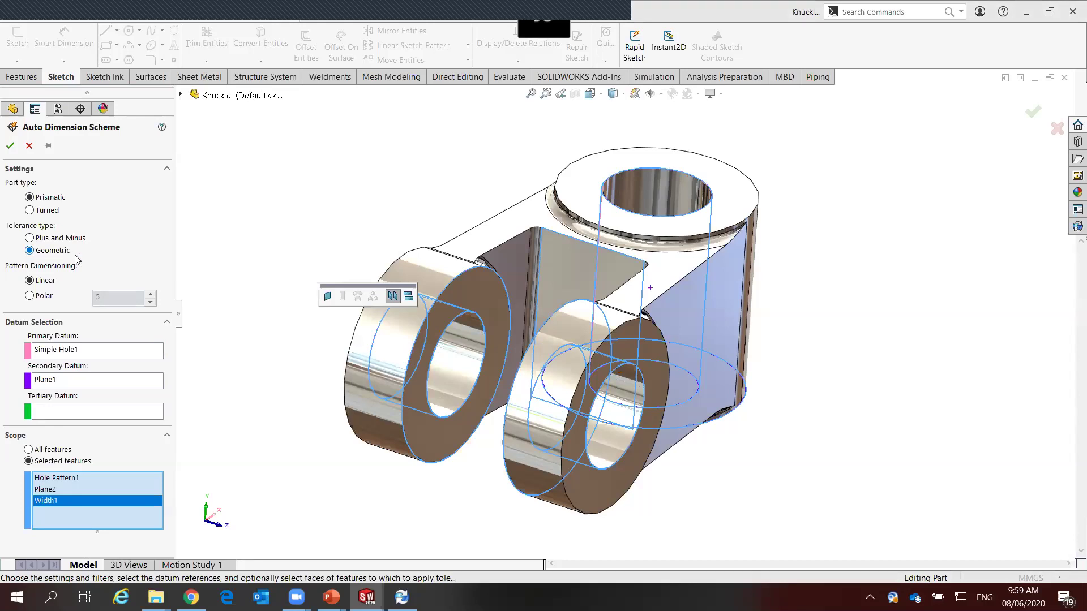
middle_drag(485, 341, 2, 123)
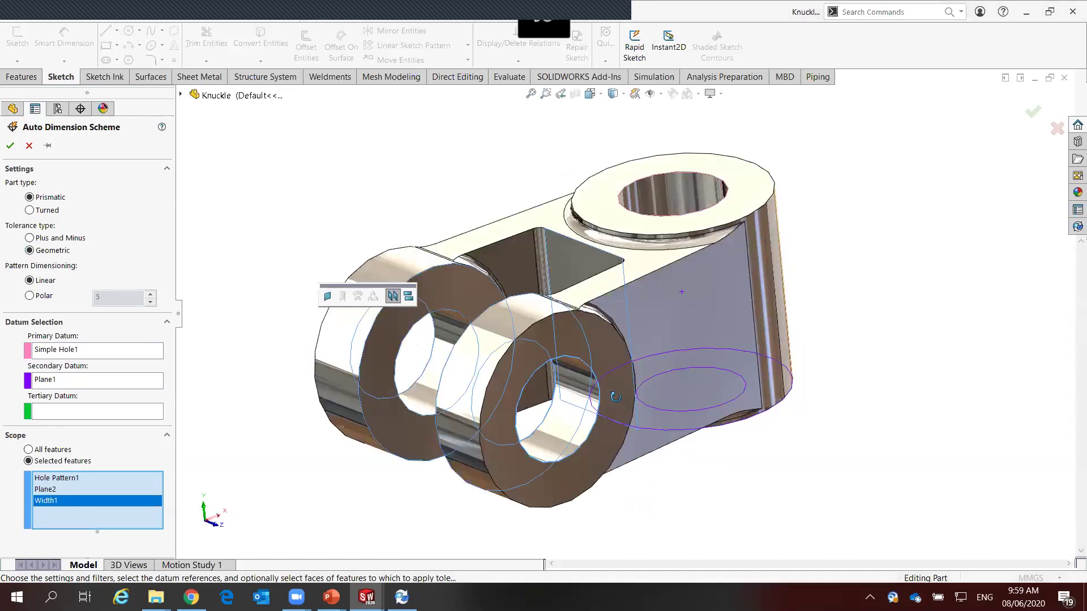
click(10, 145)
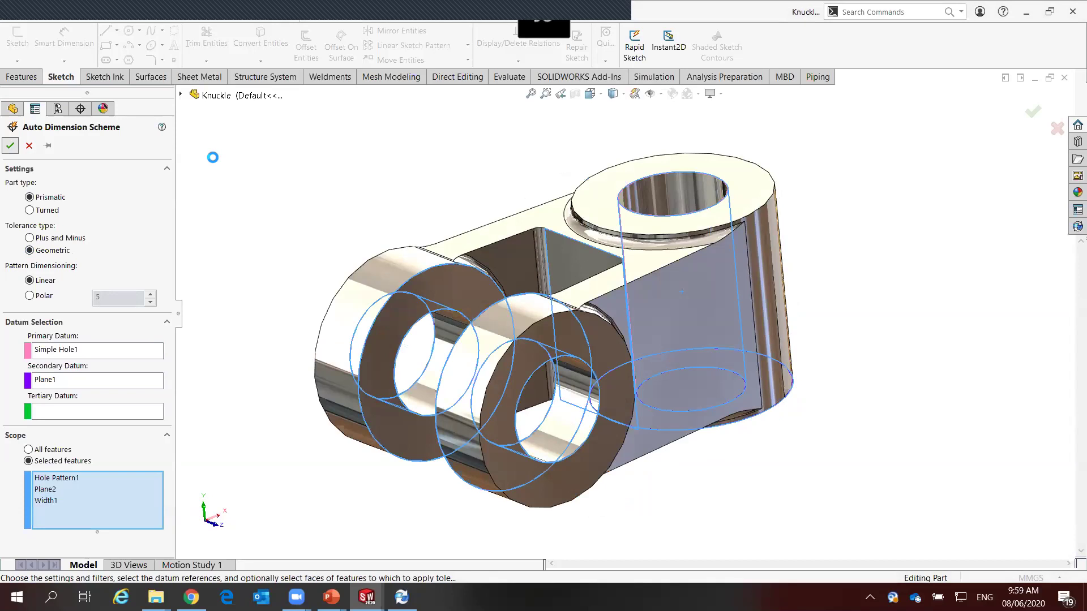
Attach datum feature A to the top hole's Ø65±0.25 dimension
mouse_move(308, 262)
middle_down()
mouse_move(311, 199)
mouse_move(297, 174)
mouse_move(303, 278)
mouse_move(253, 205)
mouse_move(263, 255)
middle_up()
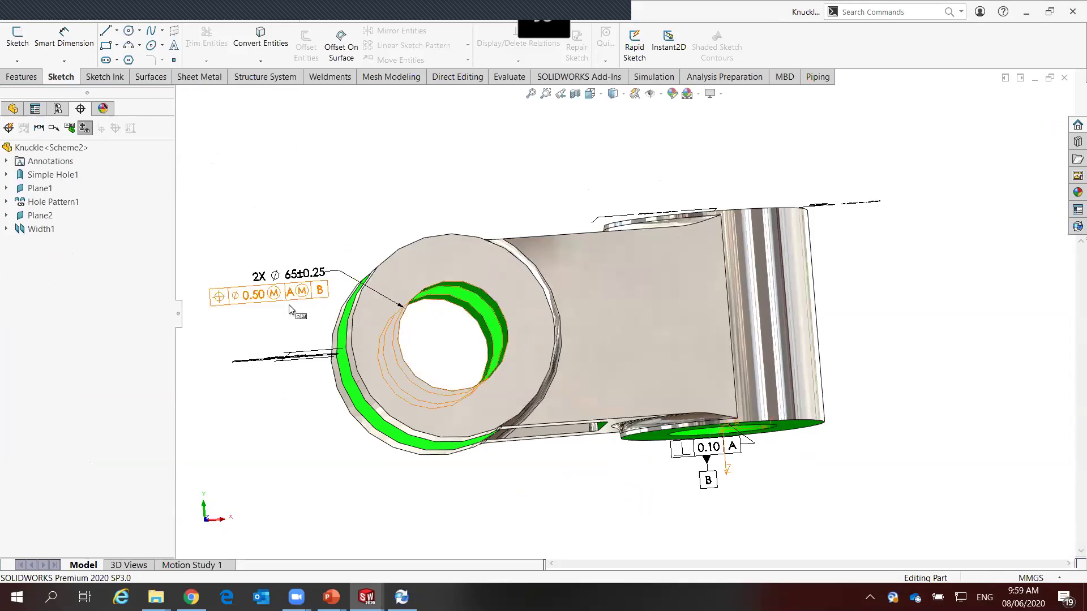
key(ctrl+7)
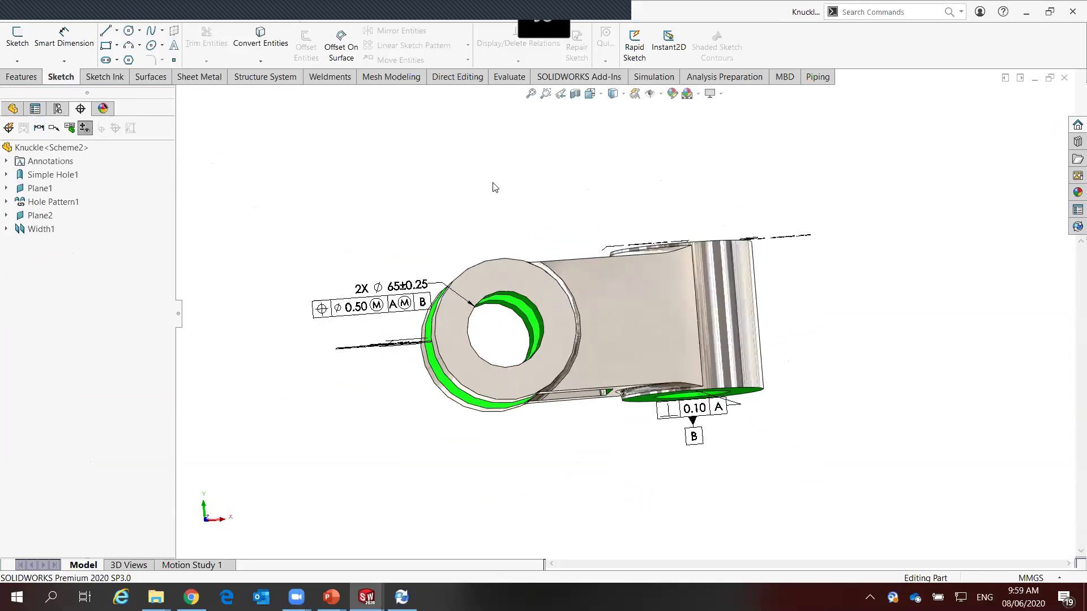
click(688, 311)
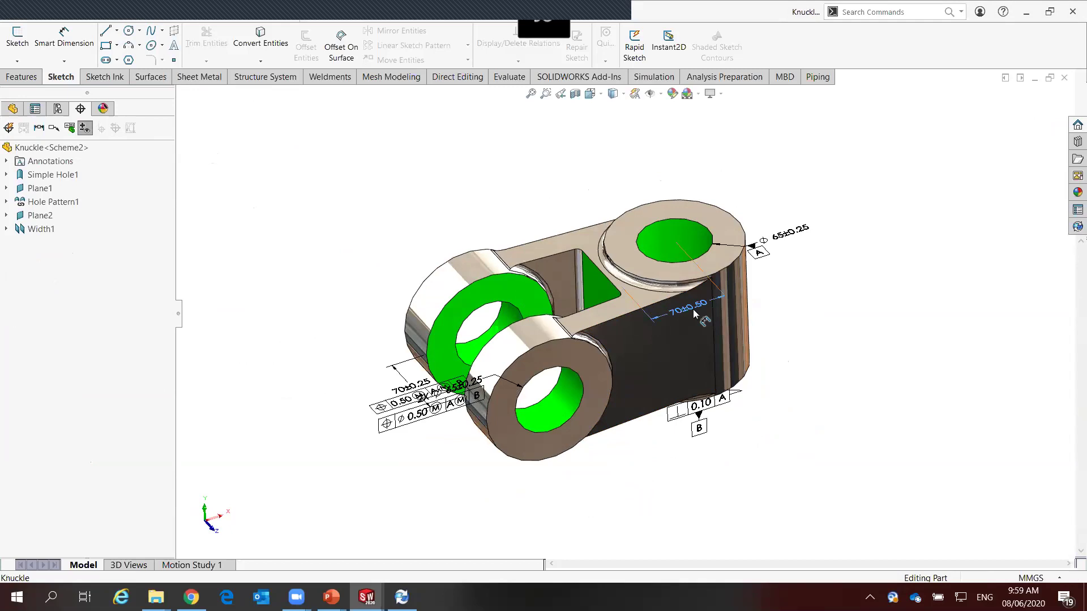
middle_drag(798, 336, 801, 243)
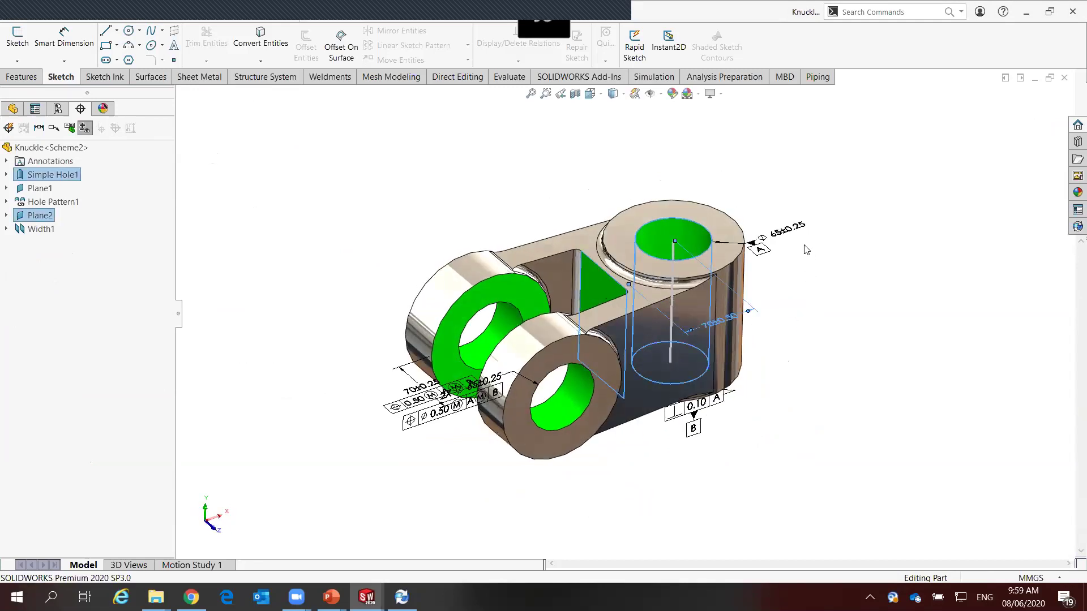
click(803, 224)
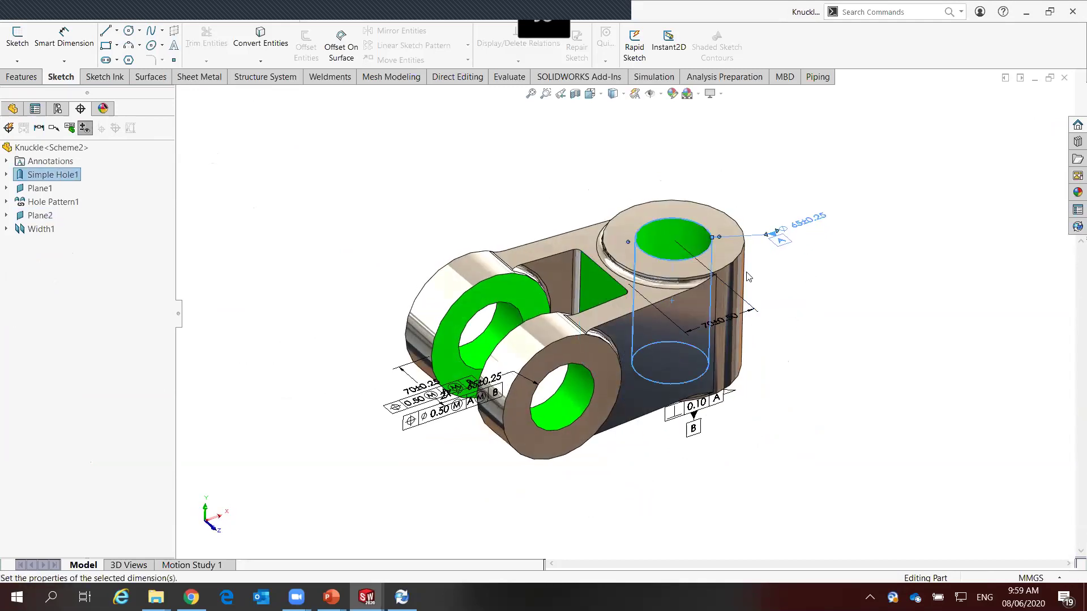
click(795, 253)
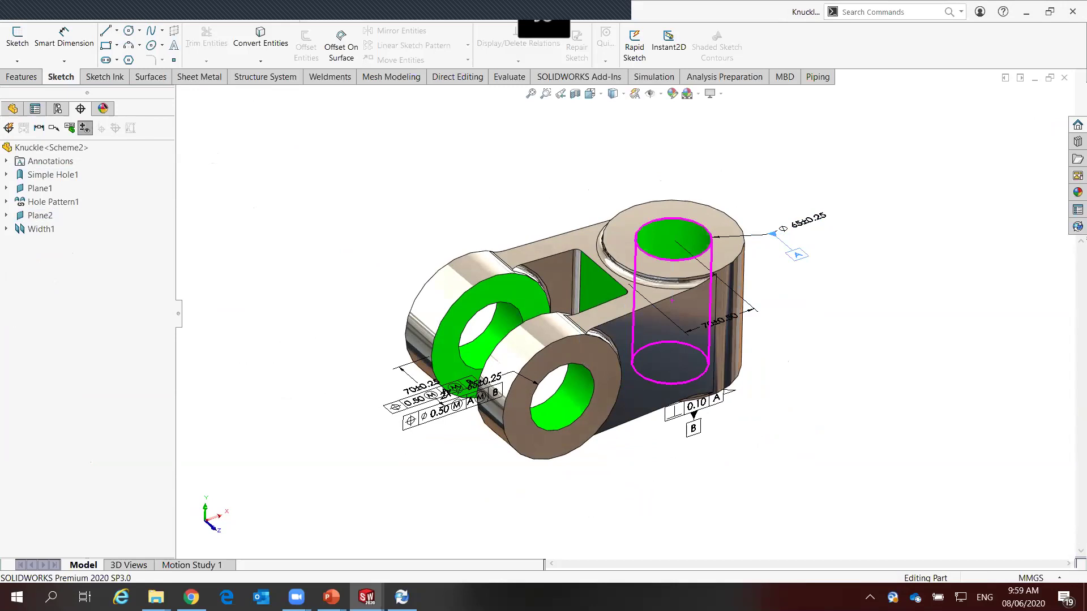
Orbit and zoom around the knuckle to inspect the generated GD&T annotations
mouse_move(663, 456)
middle_down()
mouse_move(646, 400)
mouse_move(667, 346)
middle_up()
scroll(666, 347, down, 2)
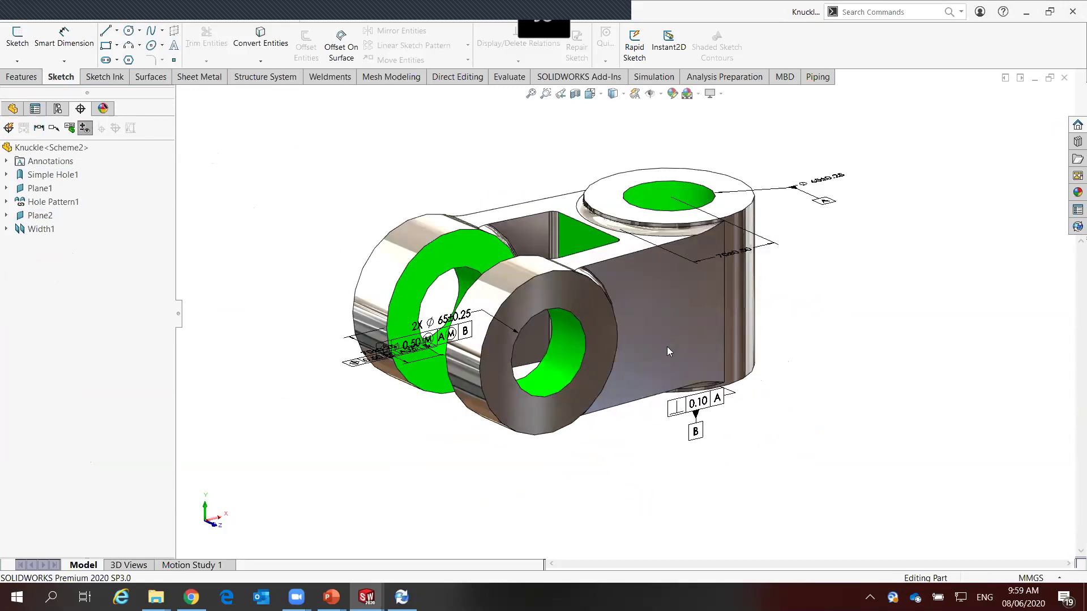
scroll(684, 310, down, 2)
mouse_move(685, 310)
middle_down()
mouse_move(691, 388)
mouse_move(690, 321)
middle_up()
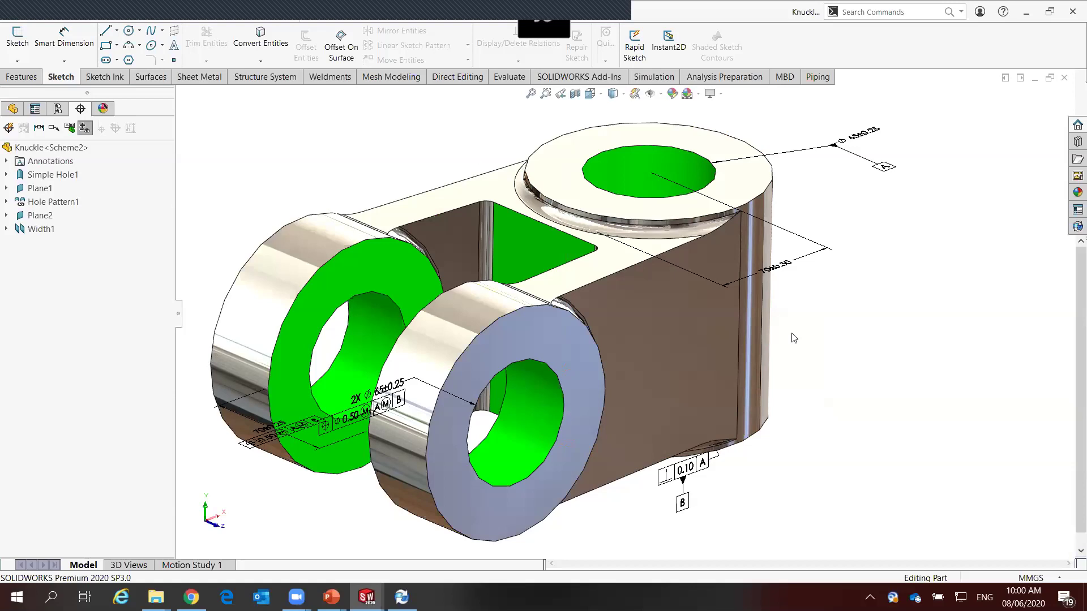
middle_drag(596, 389, 550, 303)
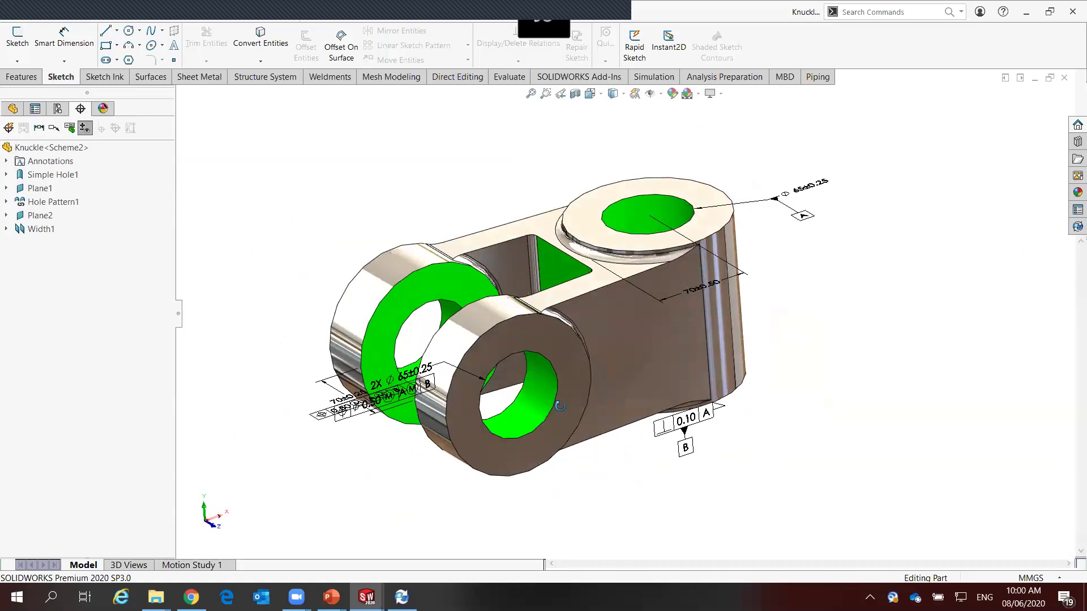
scroll(552, 305, down, 2)
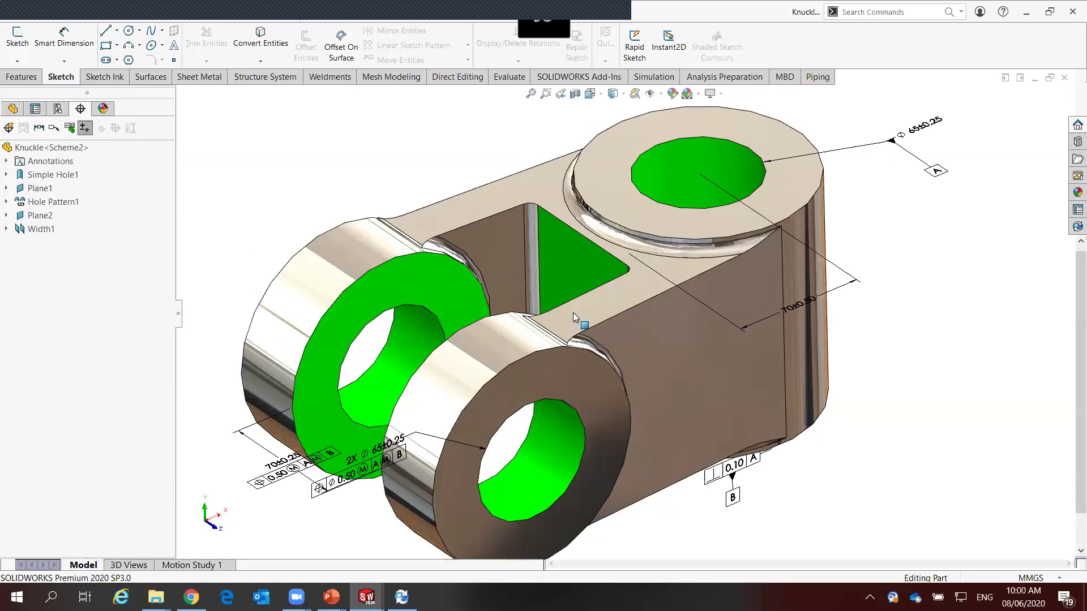
scroll(637, 359, up, 2)
middle_drag(637, 359, 631, 343)
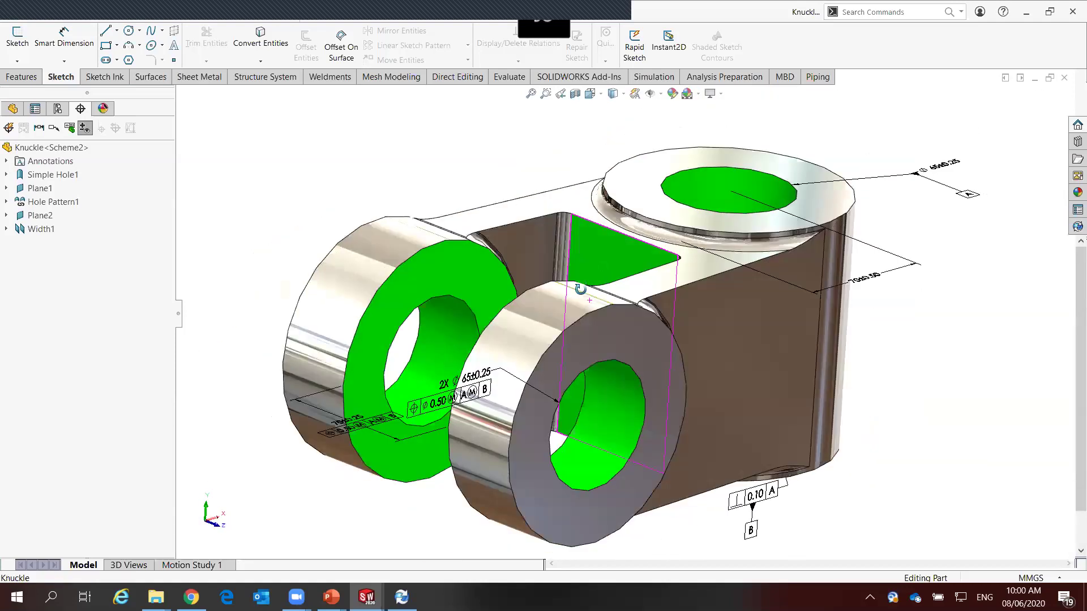
middle_drag(621, 286, 475, 147)
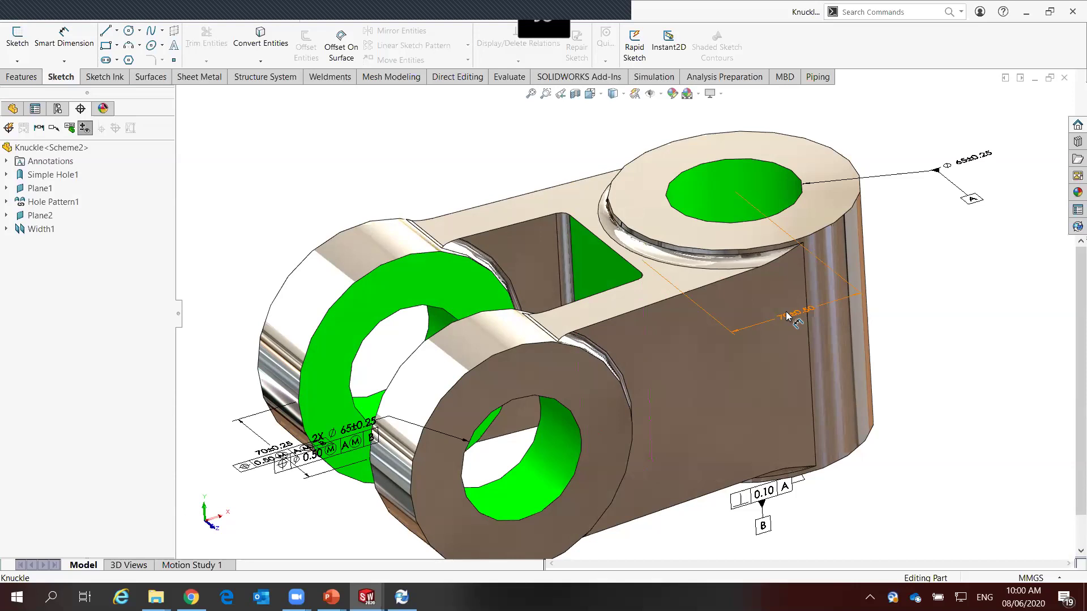
Turn off Show Tolerance Status in the DimXpertManager to remove the green hole colouring
click(13, 108)
middle_drag(459, 203, 455, 173)
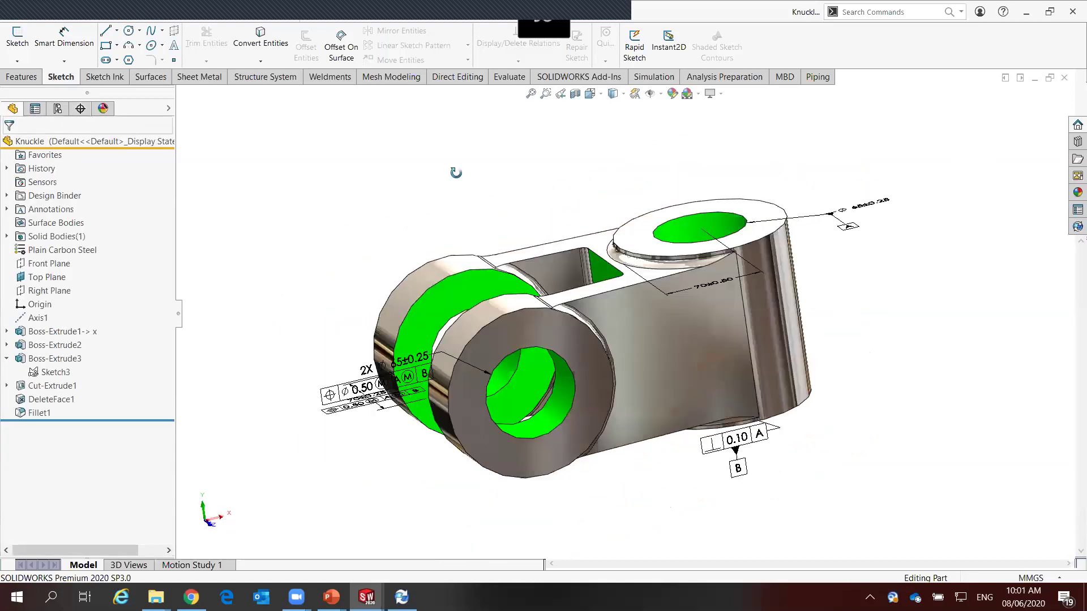
scroll(596, 291, down, 3)
scroll(596, 291, down, 2)
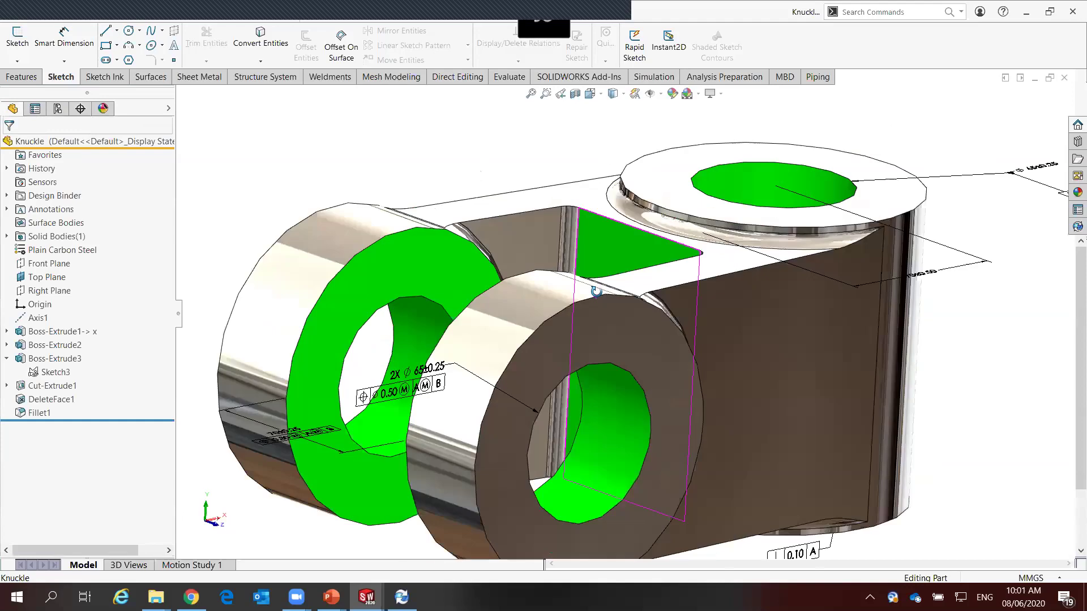
scroll(596, 292, up, 3)
scroll(597, 292, up, 1)
scroll(598, 292, up, 2)
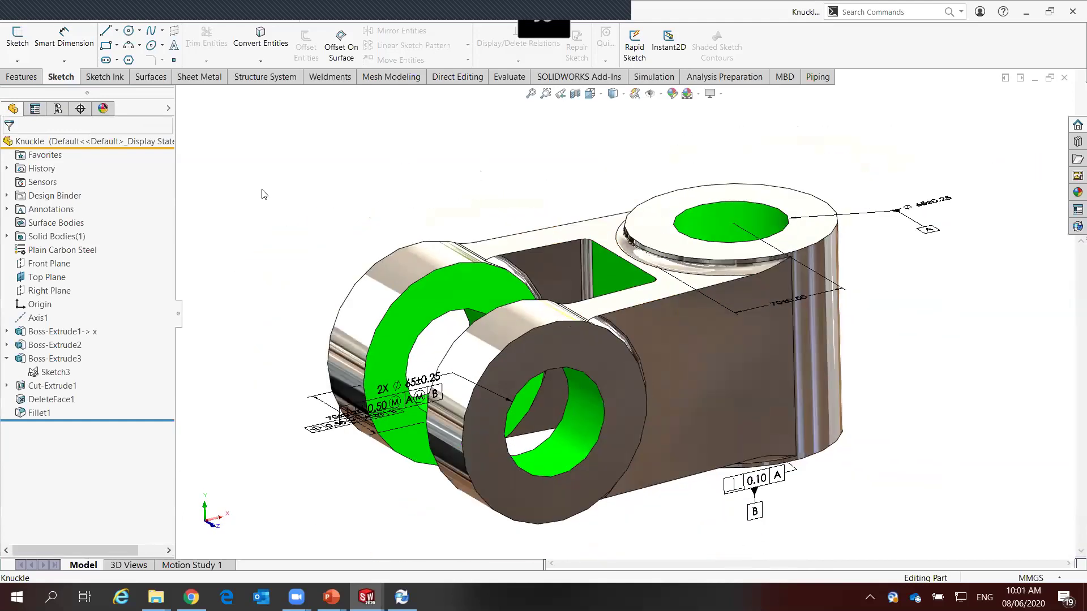
click(79, 108)
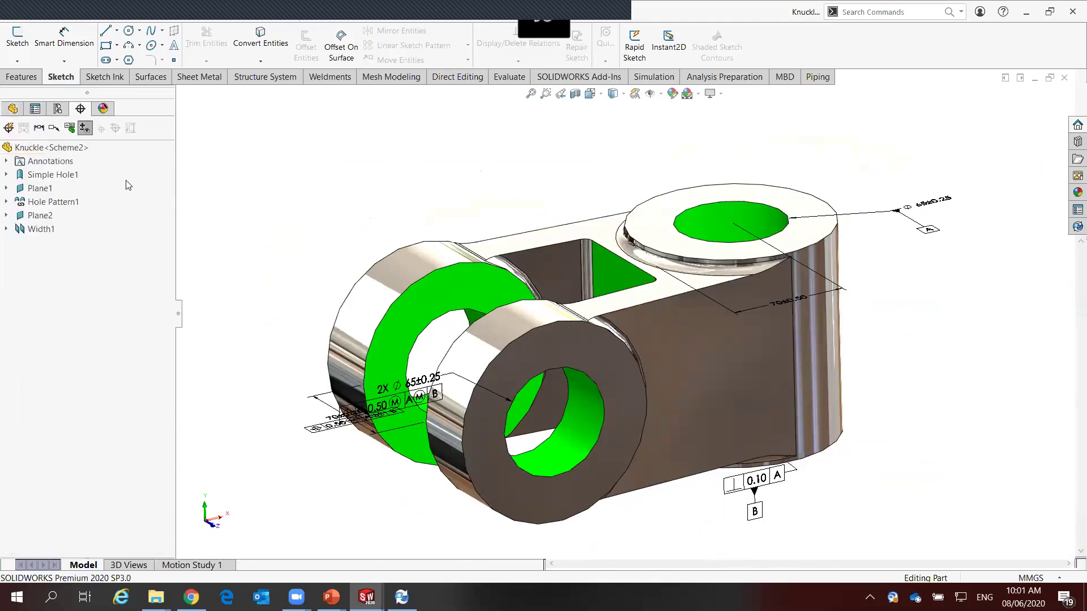
click(85, 129)
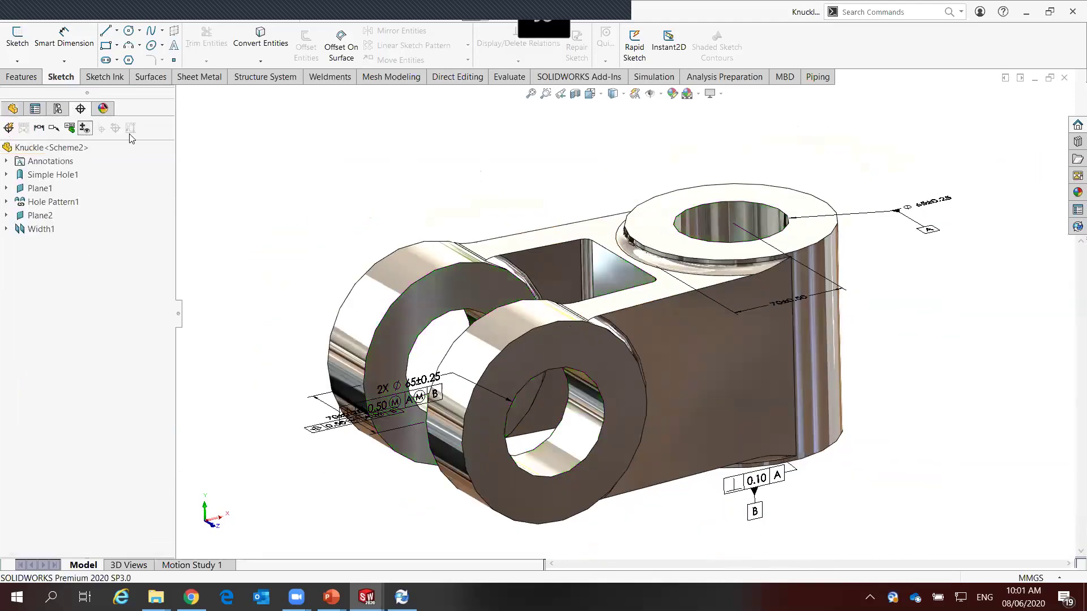
Hide the DimXpert annotations from the FeatureManager Annotations folder and rotate to the side face
click(12, 108)
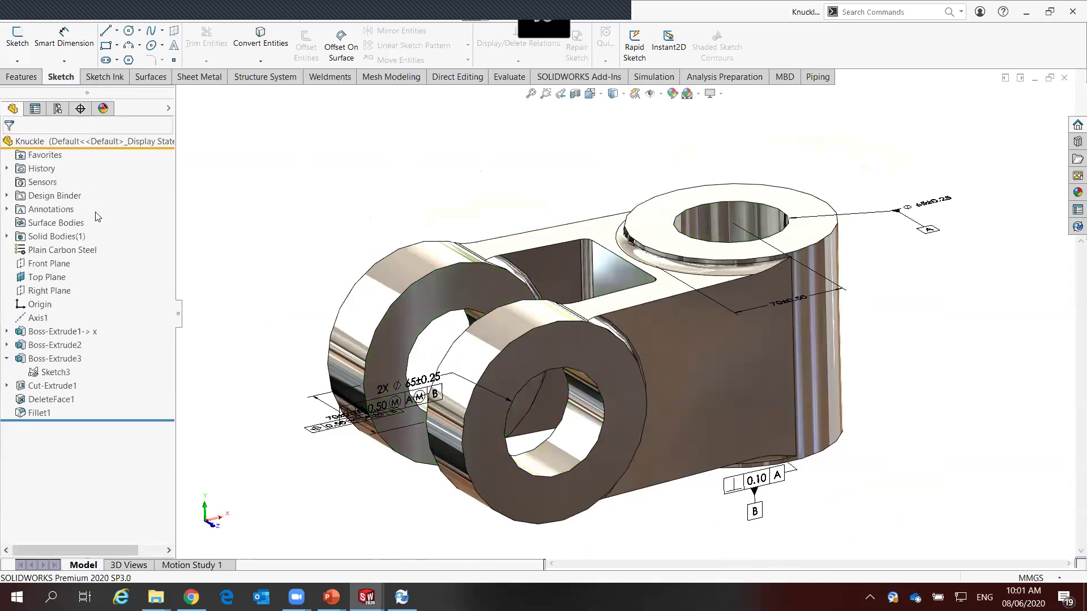
right_click(49, 214)
click(108, 281)
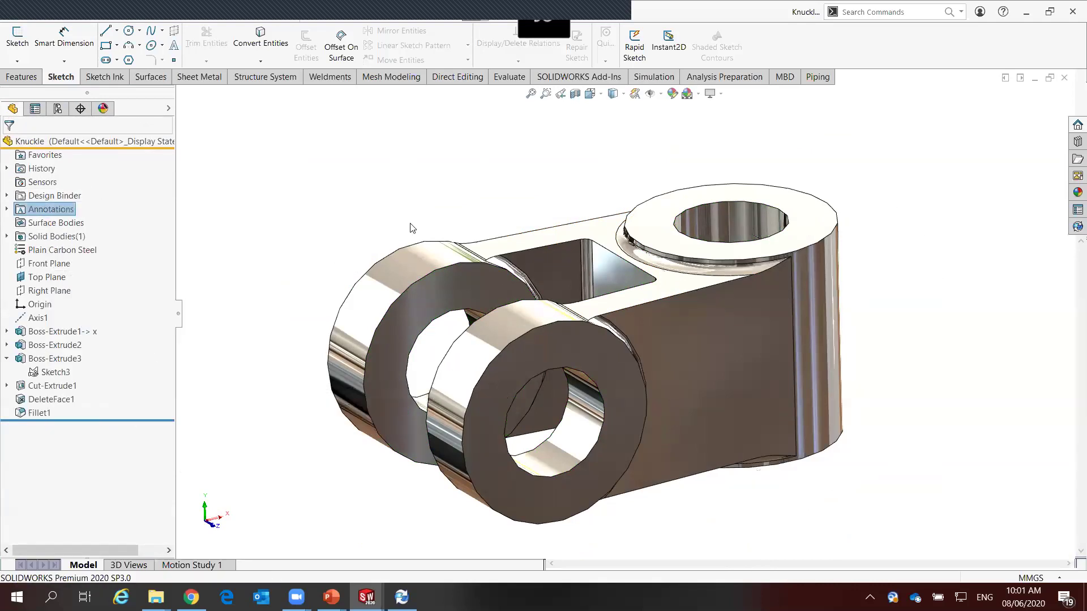
click(411, 228)
middle_drag(546, 386, 610, 315)
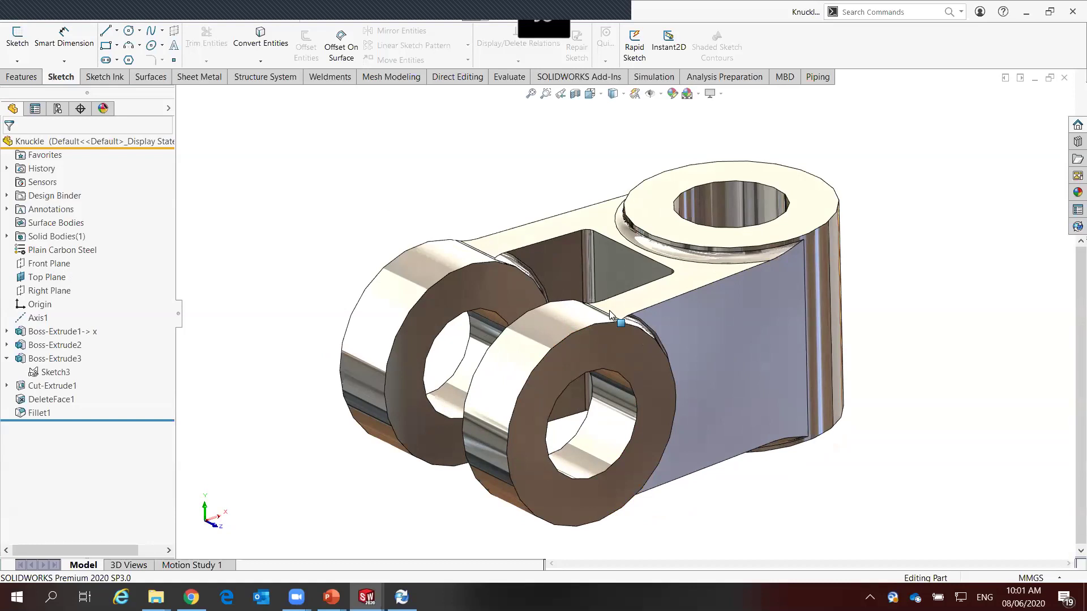
Switch to the Knuckle drawing window and fit the whole sheet in view
key(alt+Tab)
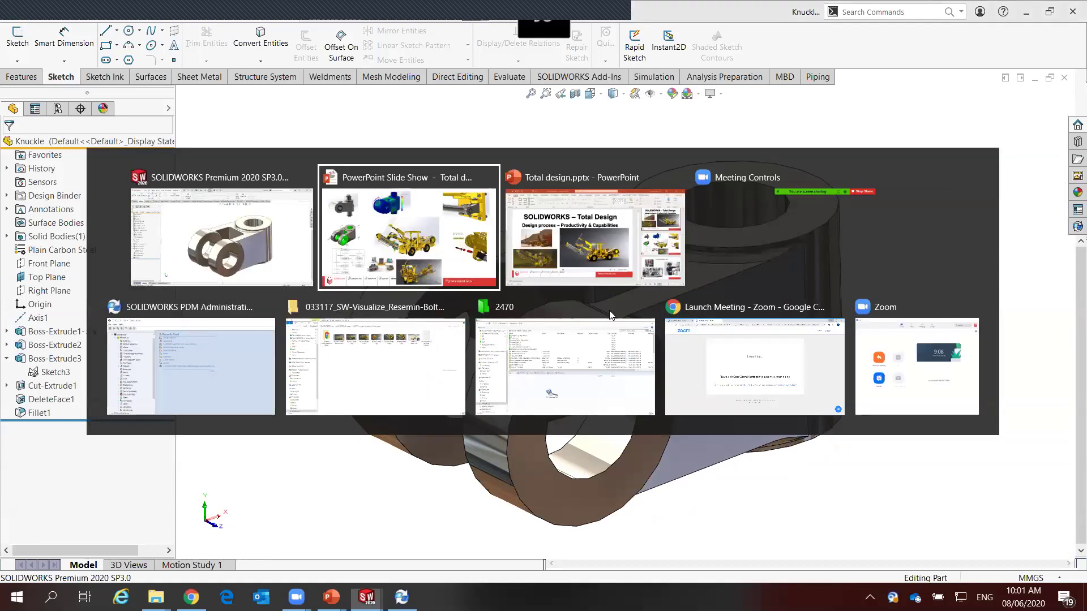
key(alt+Down)
key(alt+Right)
key(alt+Right)
key(alt+Right)
key(alt+Right)
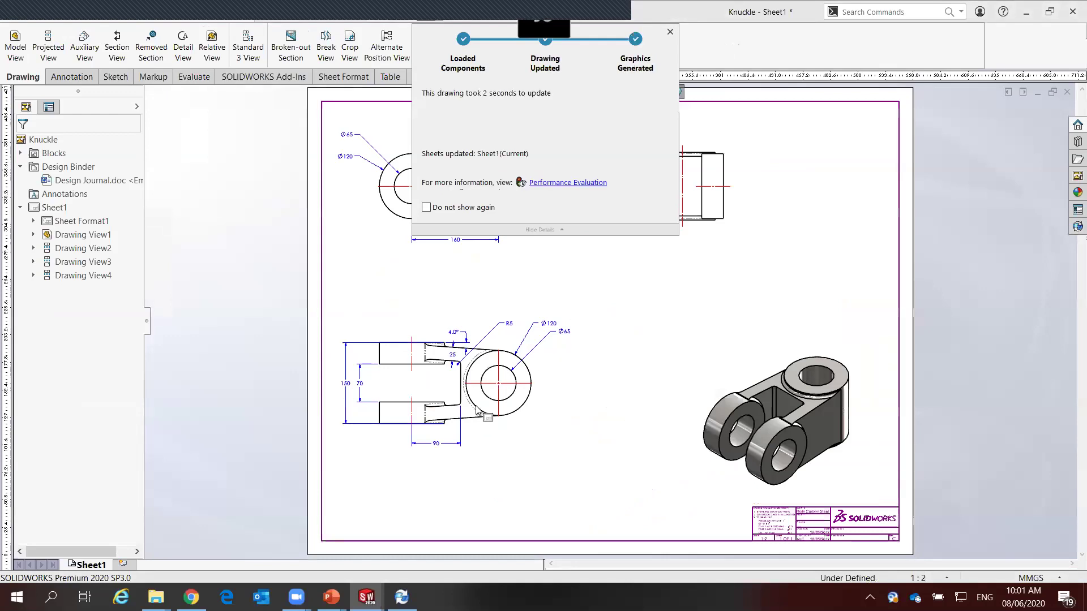
scroll(594, 273, down, 2)
scroll(604, 264, up, 3)
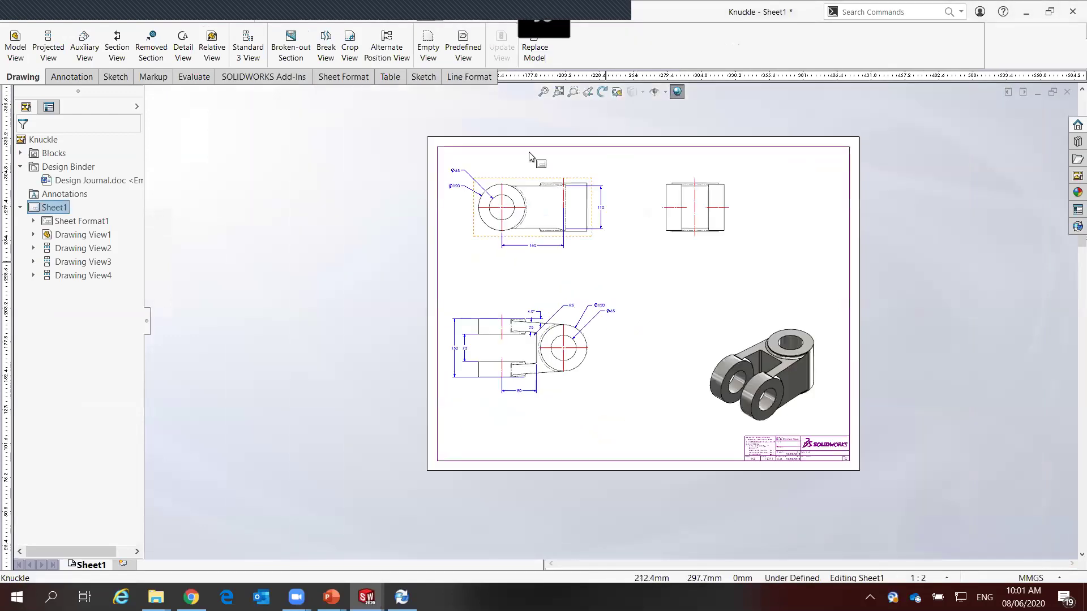
click(543, 91)
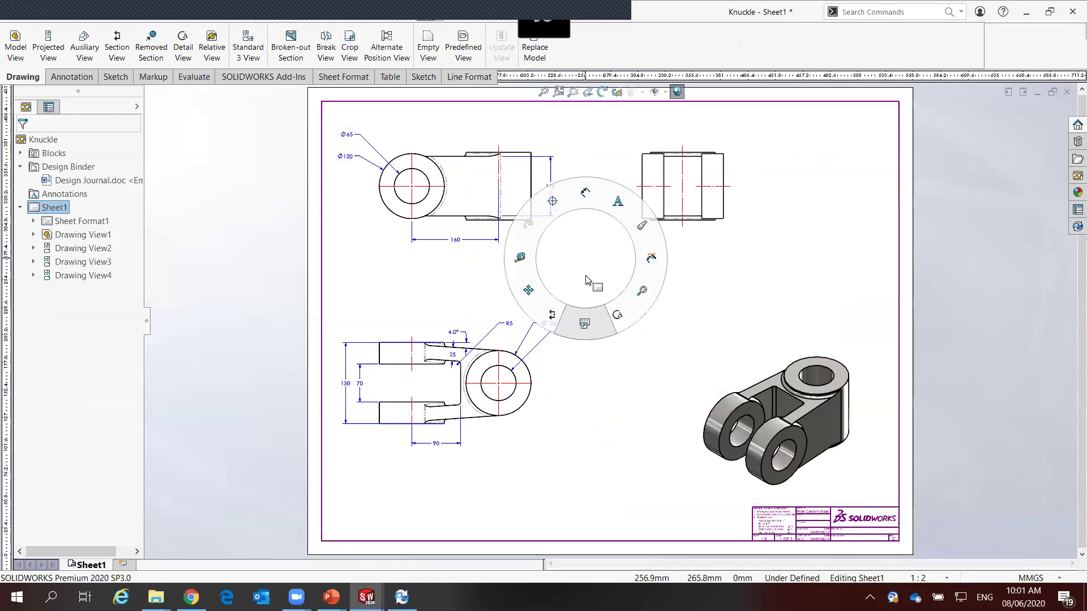
Create Section View A-A with a horizontal cut through the hole centre, below the front view
right_drag(586, 269, 566, 309)
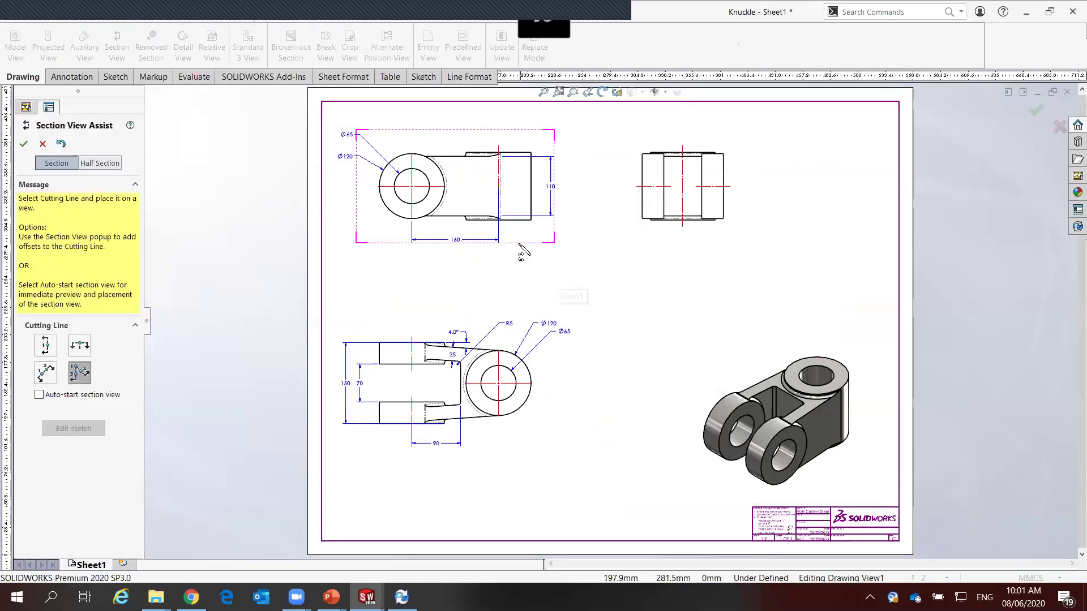
click(80, 345)
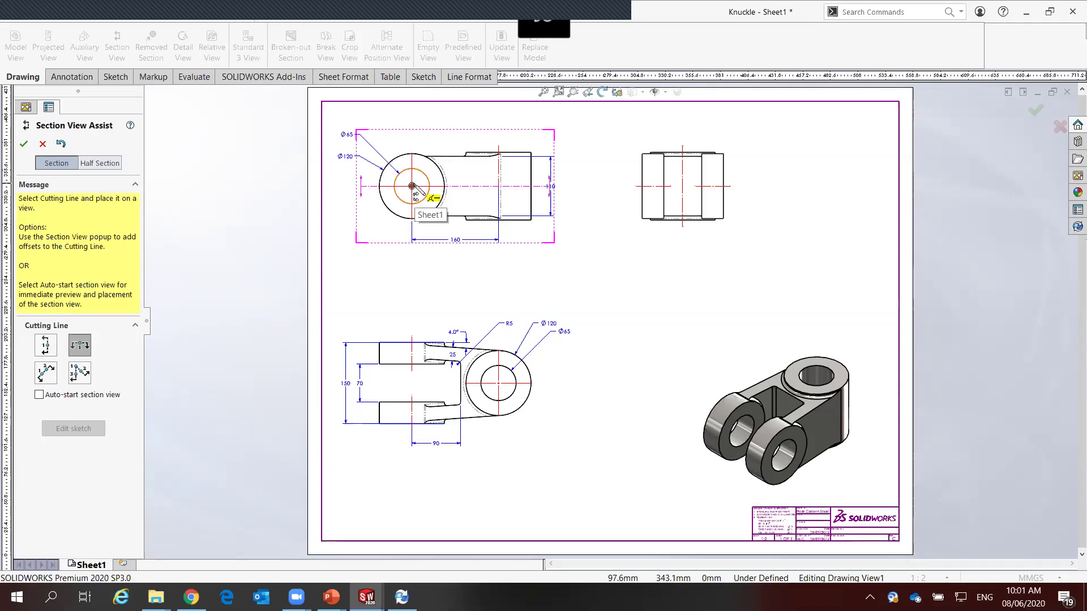
click(412, 186)
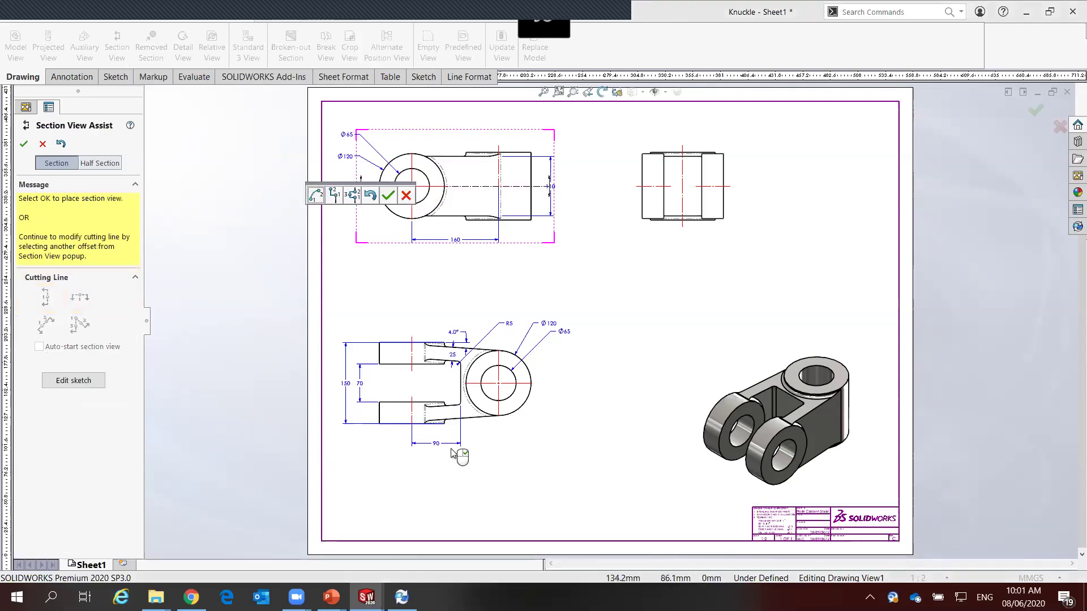
click(388, 195)
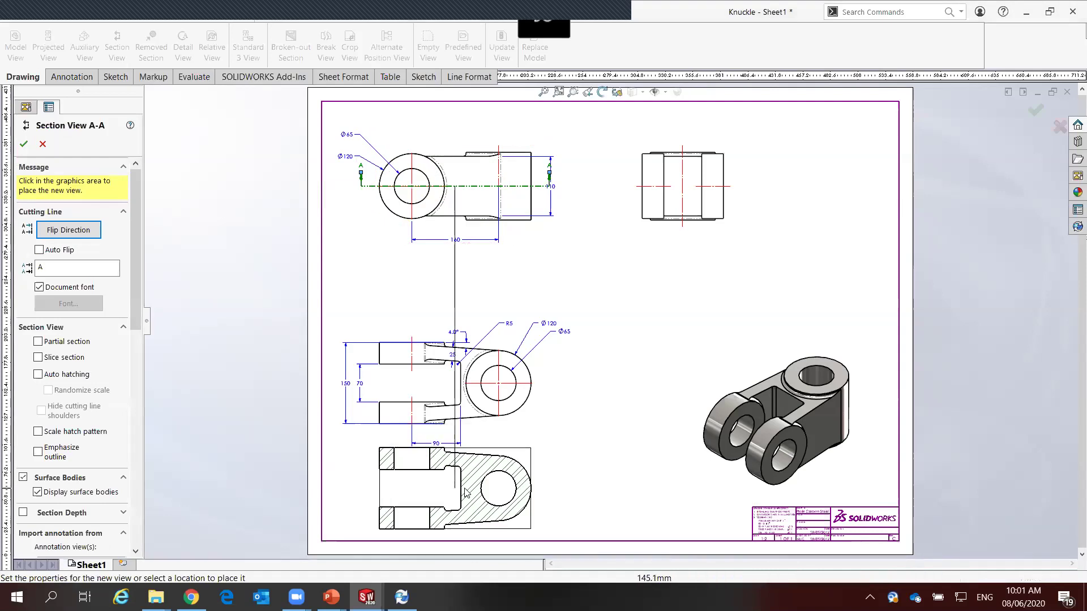
click(471, 492)
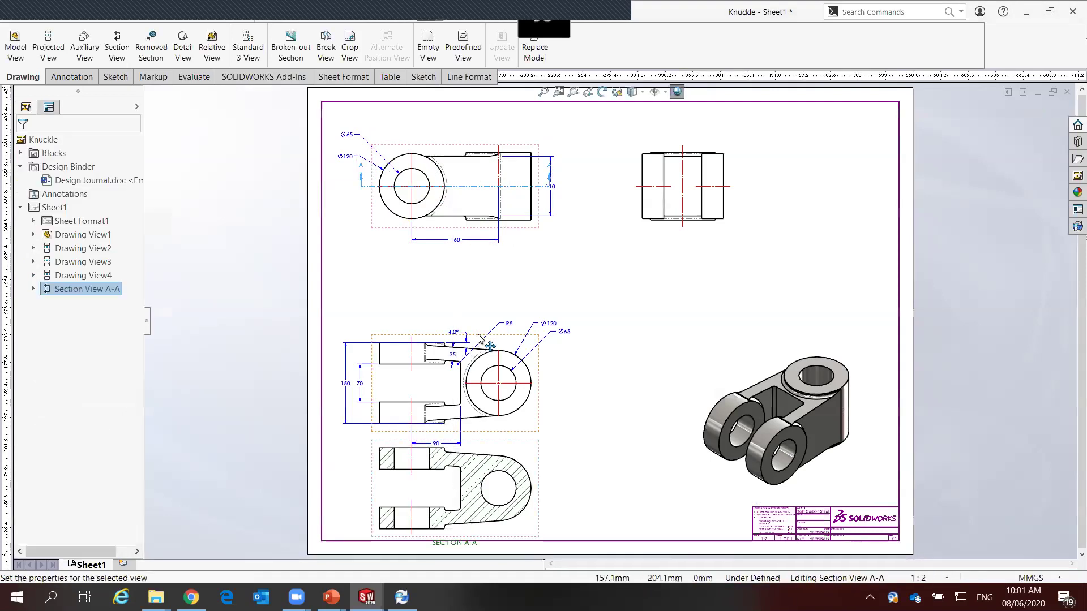
Move Drawing View2 and Section View A-A up on the sheet
drag(478, 334, 478, 299)
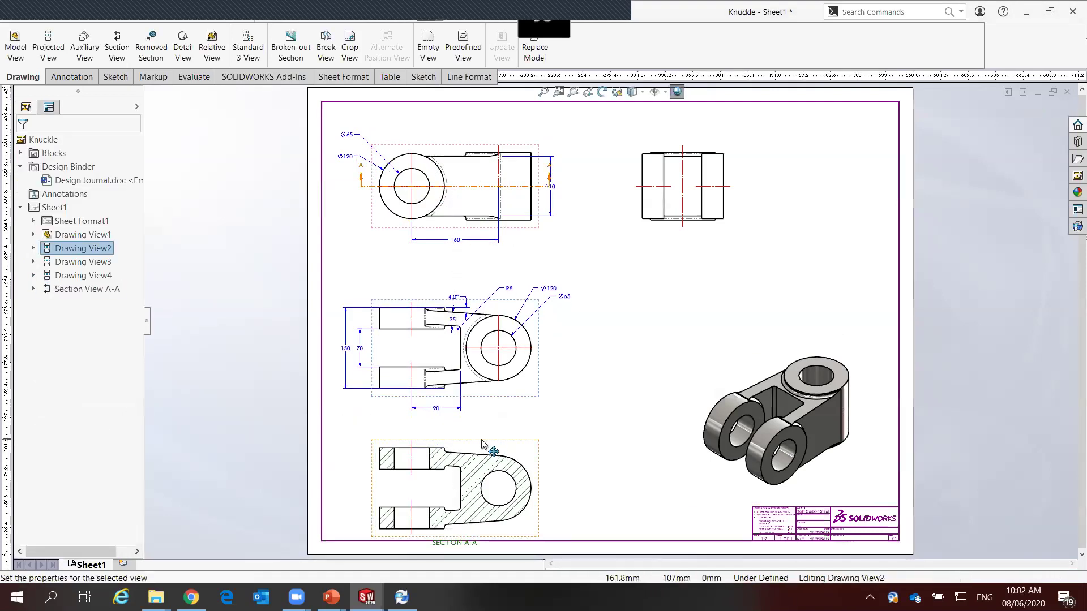
drag(484, 445, 484, 426)
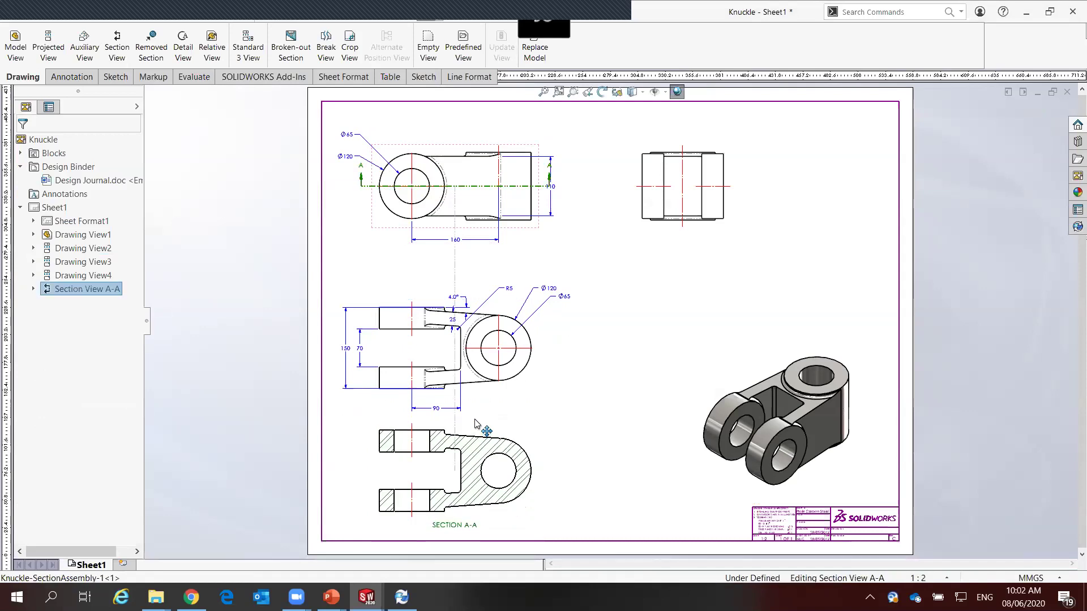
click(580, 432)
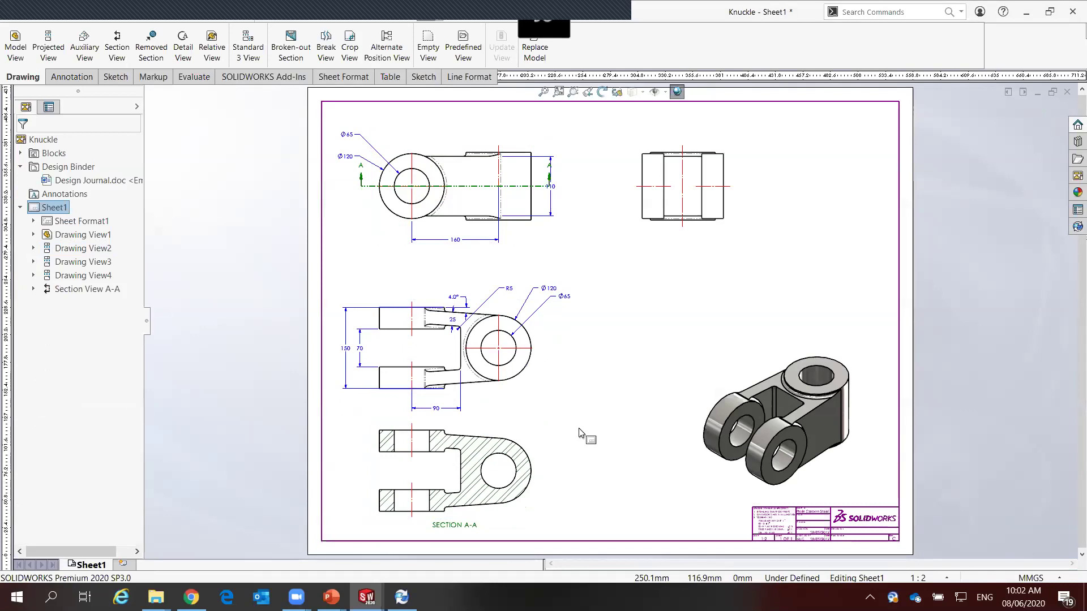
Zoom into Section A-A, trial-rotate it with 3D Drawing View, then cancel the rotation
scroll(461, 464, down, 2)
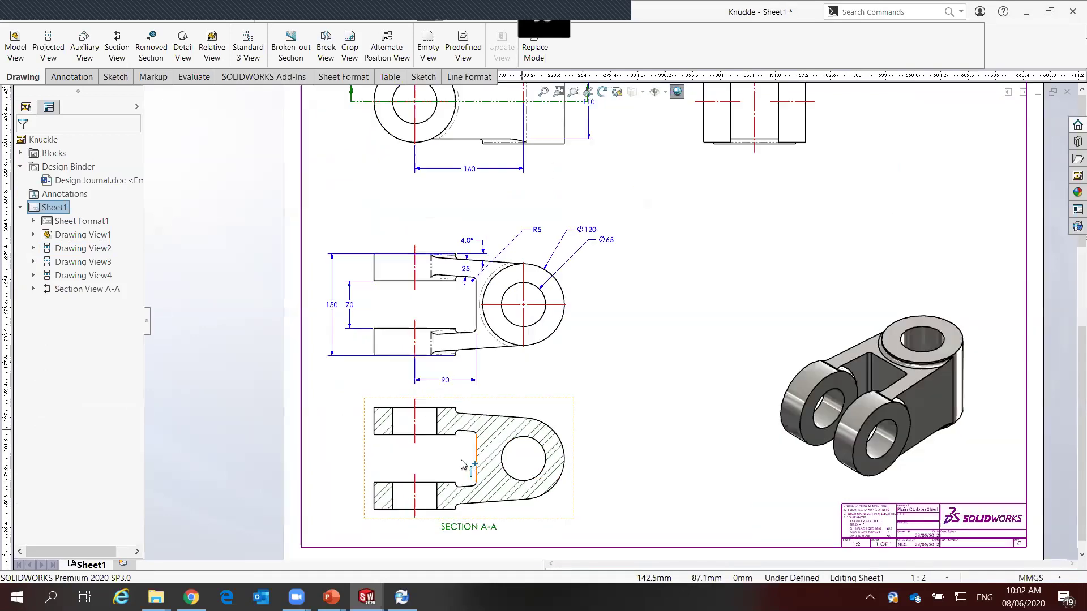
scroll(462, 465, down, 2)
scroll(469, 447, down, 1)
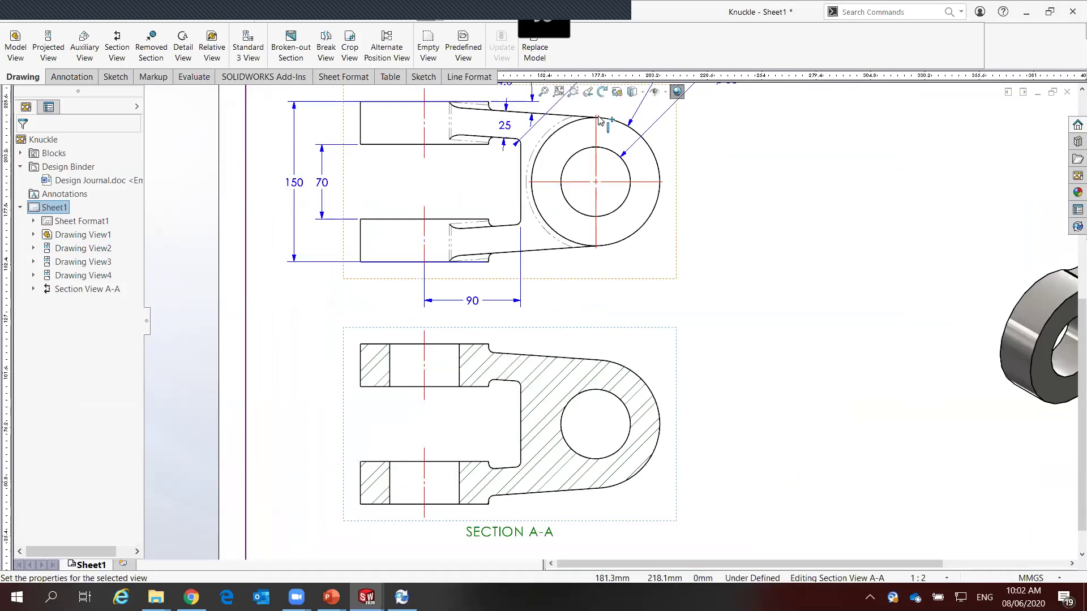
click(616, 91)
mouse_move(576, 351)
mouse_down()
mouse_move(524, 380)
mouse_move(626, 364)
mouse_move(623, 374)
mouse_move(531, 400)
mouse_move(543, 400)
mouse_up()
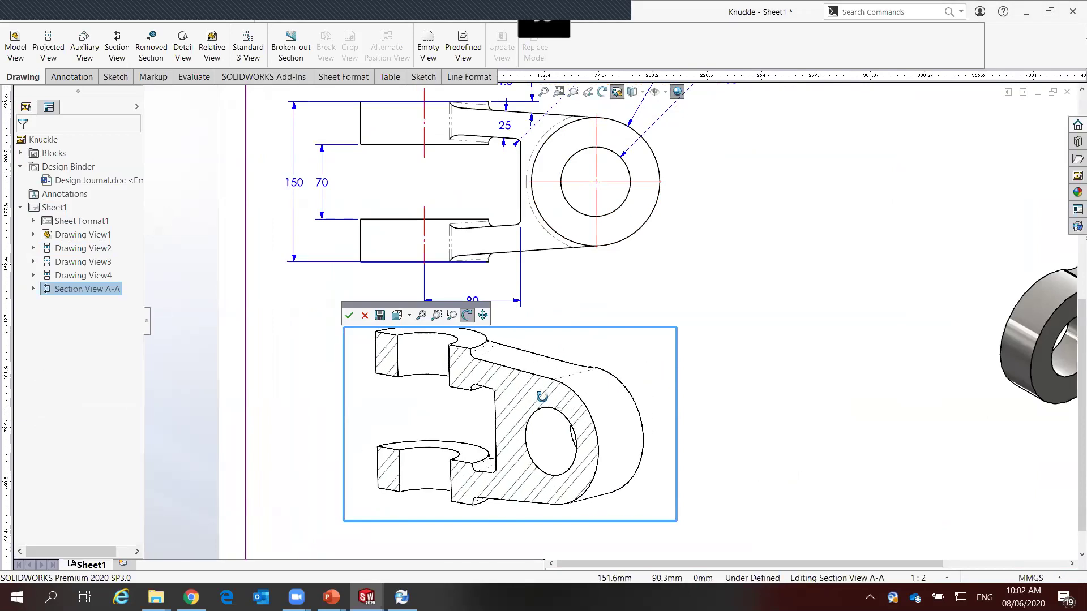
click(365, 317)
Fit the sheet to view and select the isometric Drawing View4
click(655, 251)
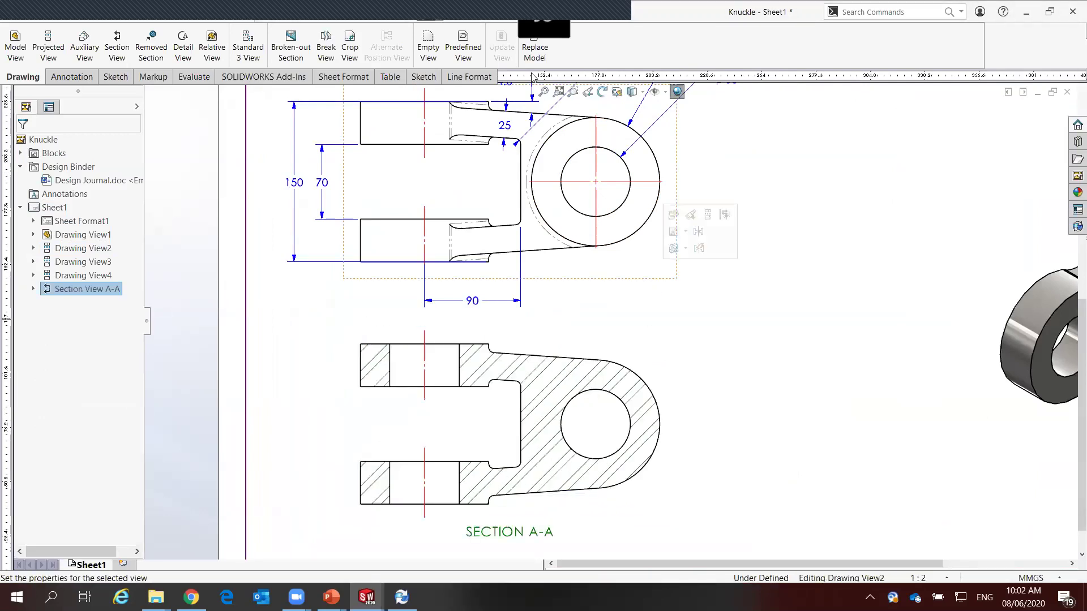
click(543, 92)
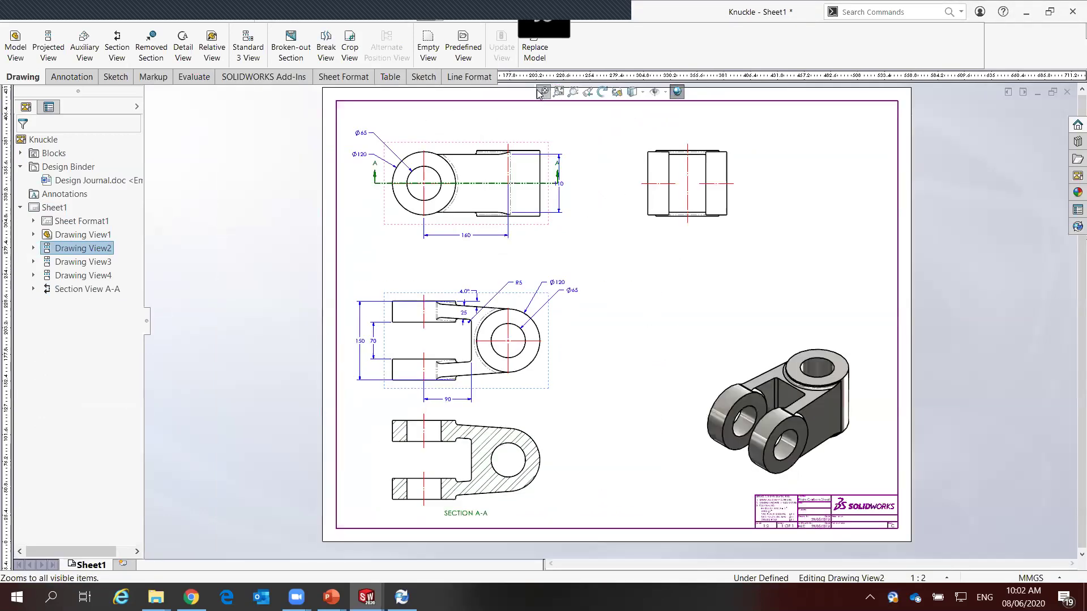
click(738, 354)
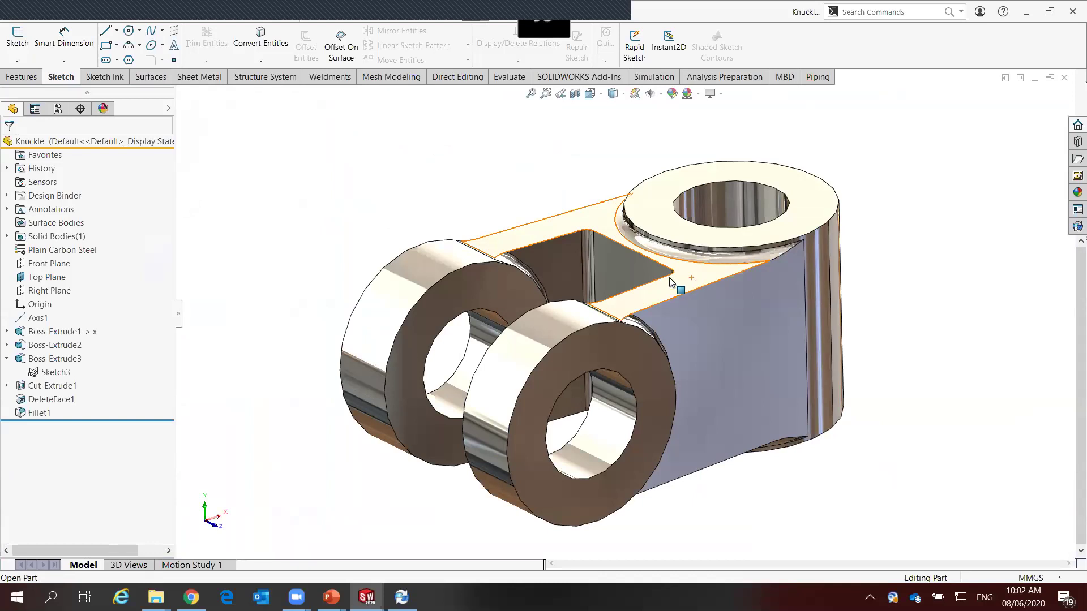
Create a new Static simulation study for the Knuckle, keeping the name 'Static 1'
click(654, 77)
click(29, 64)
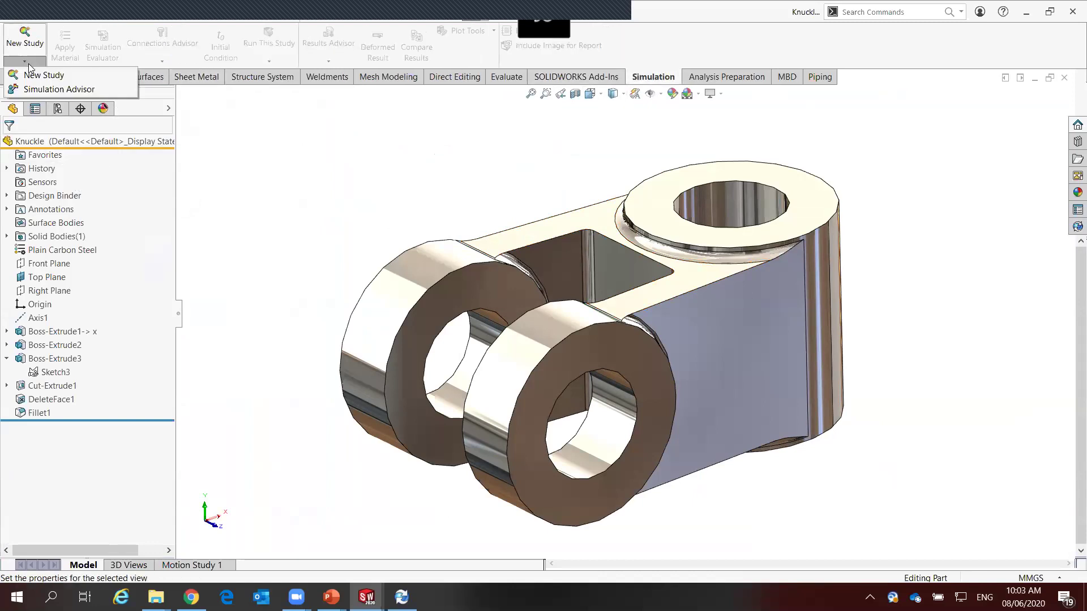
click(46, 75)
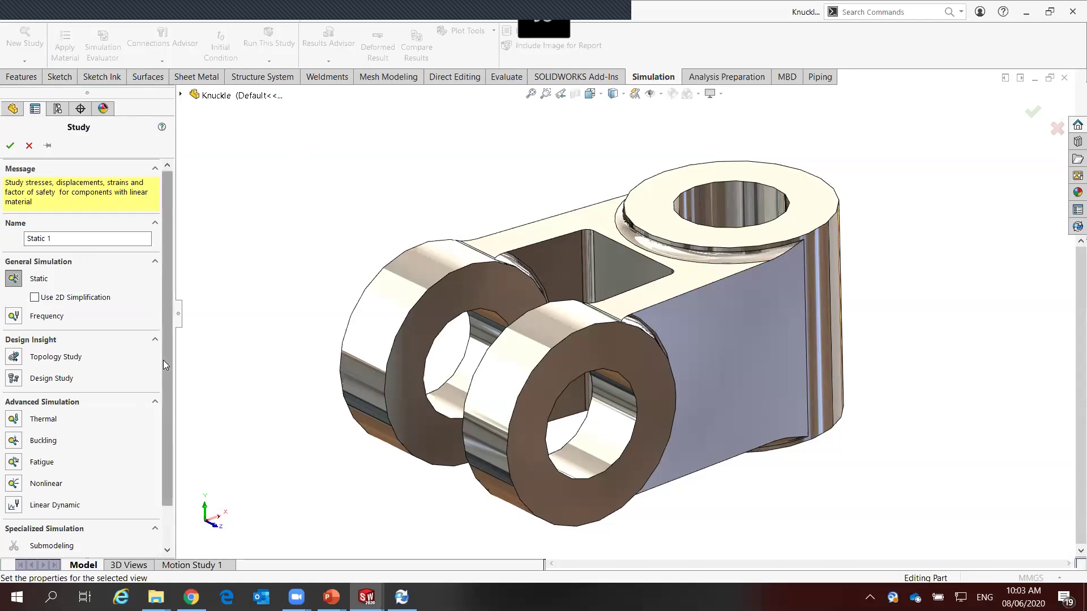
drag(163, 360, 164, 407)
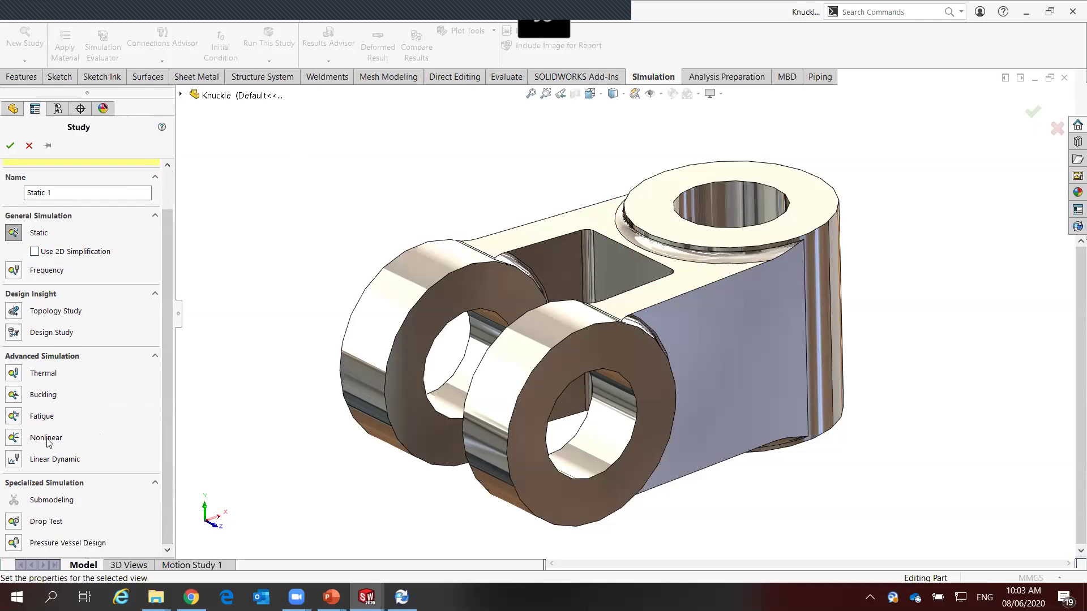
drag(169, 456, 170, 401)
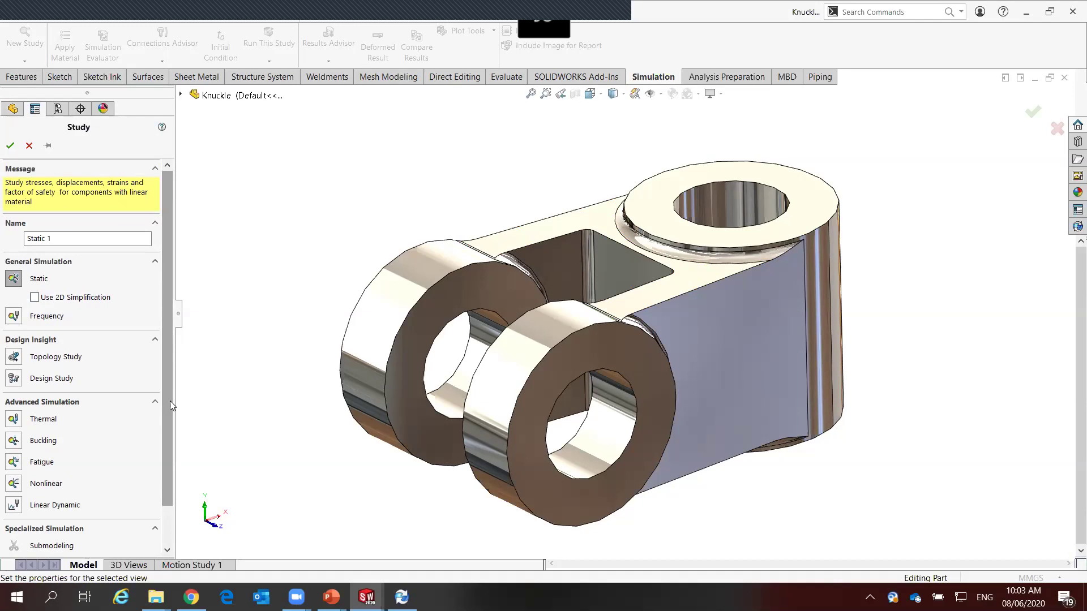
click(12, 145)
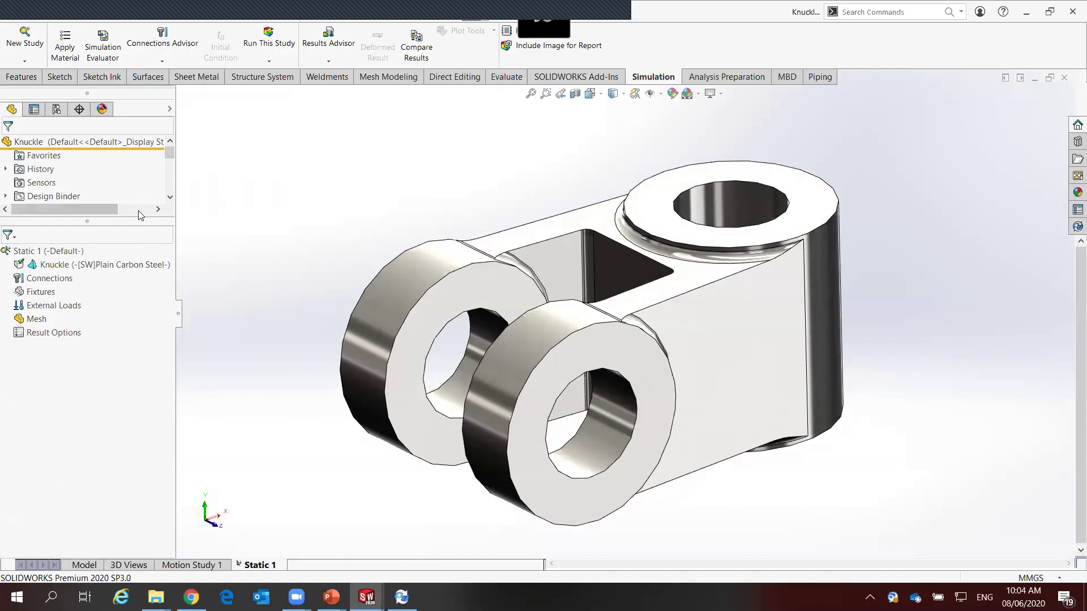
Apply the favourite material AISI 1020 to the Knuckle in the study tree
drag(136, 221, 136, 307)
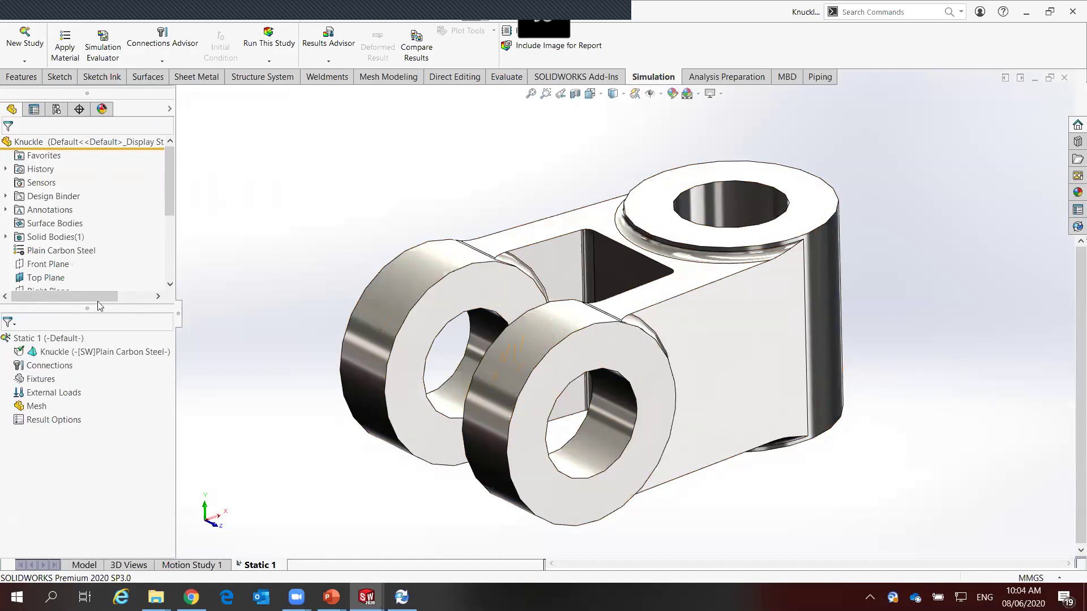
drag(169, 182, 170, 244)
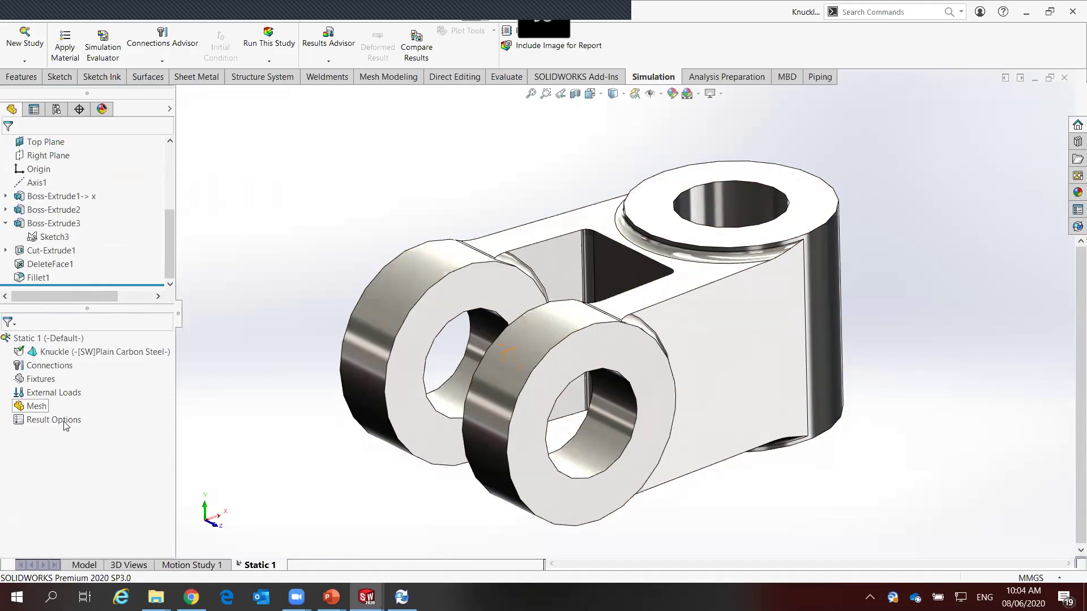
right_click(106, 352)
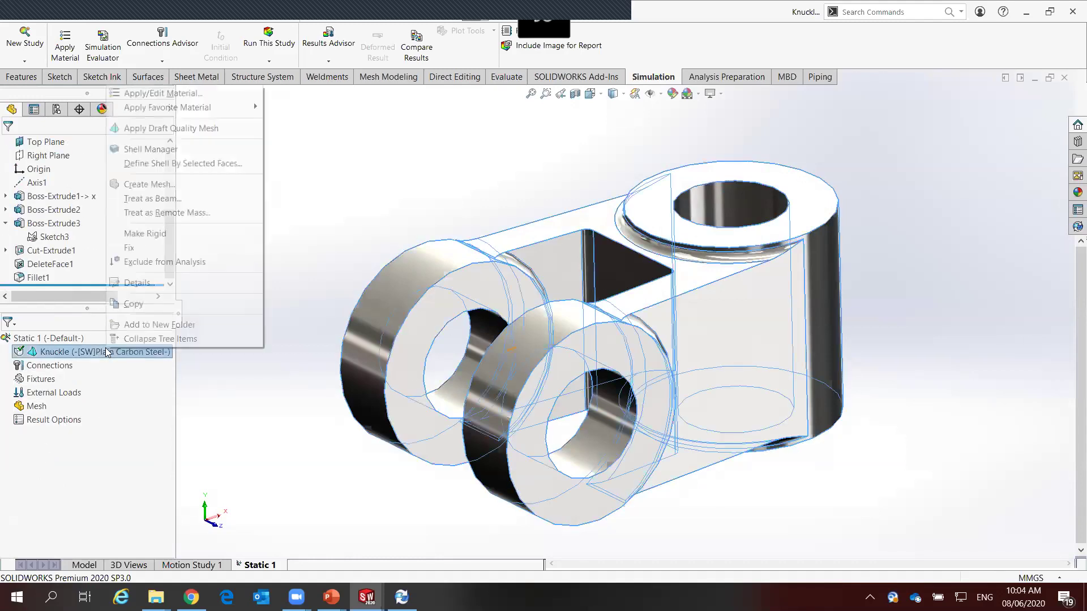
mouse_move(167, 108)
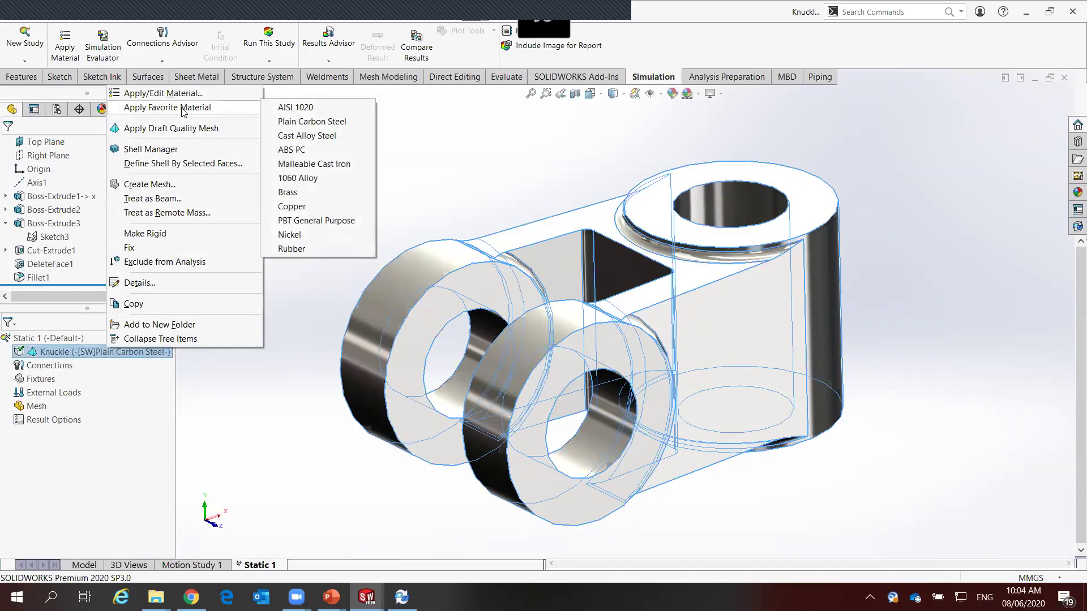
click(288, 108)
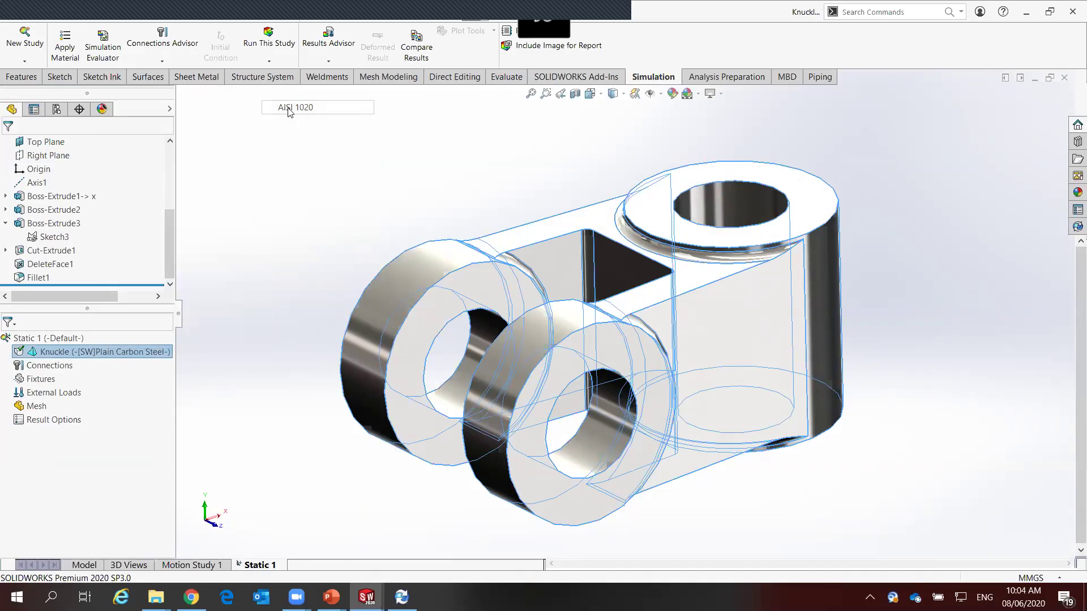
Browse the full material library for the Knuckle and close it without changes
right_click(103, 356)
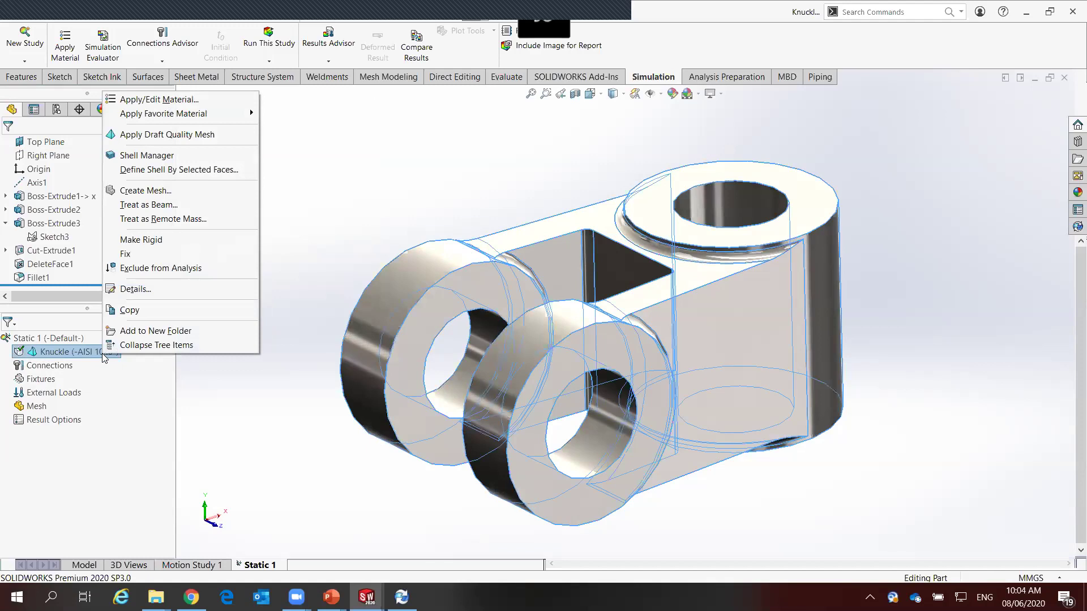
click(182, 100)
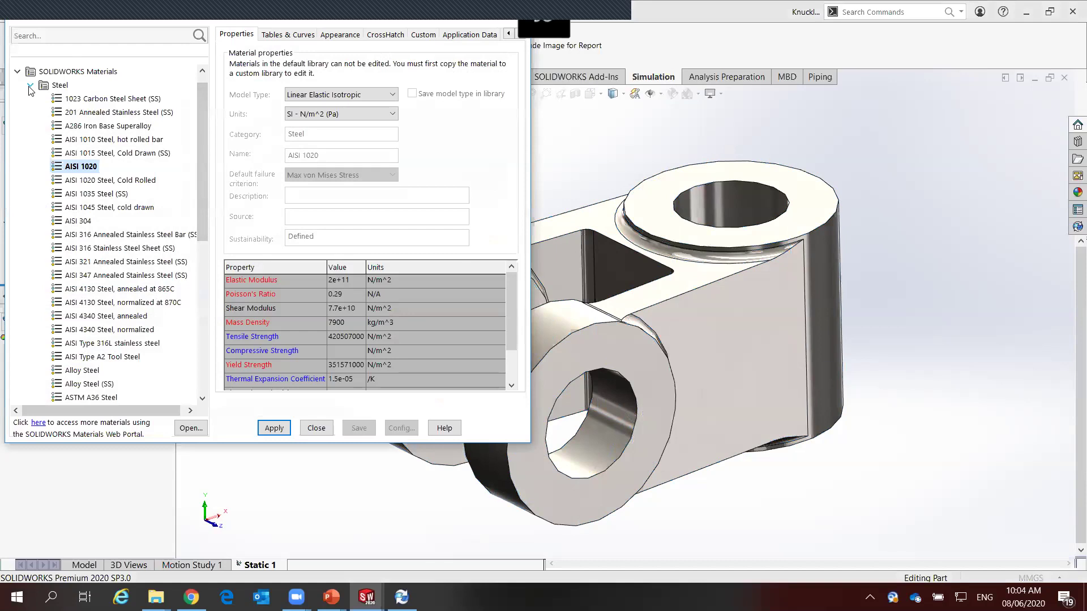
click(30, 86)
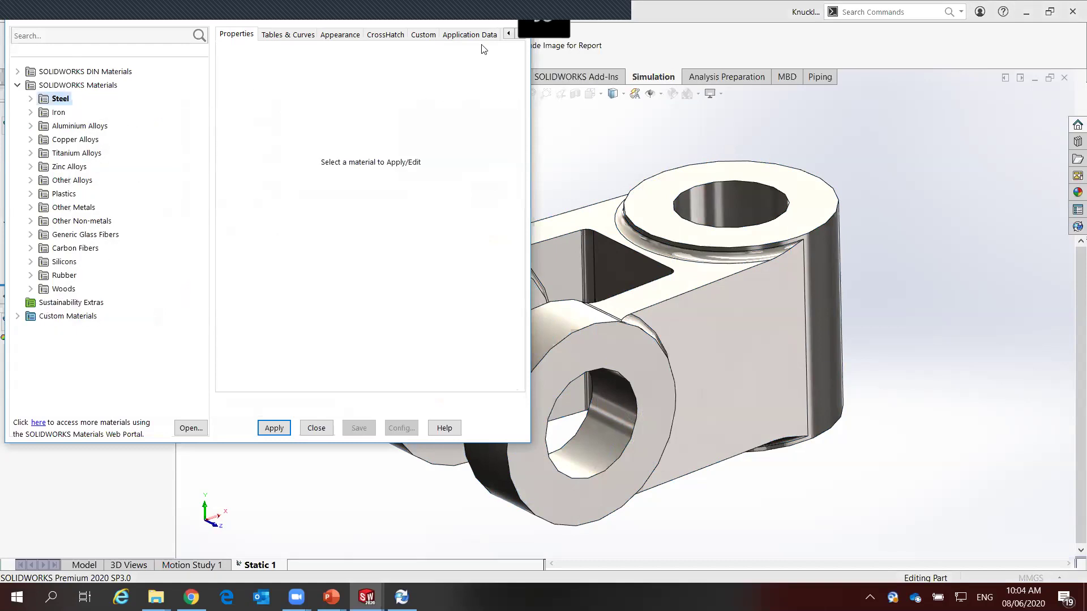
drag(472, 14, 486, 74)
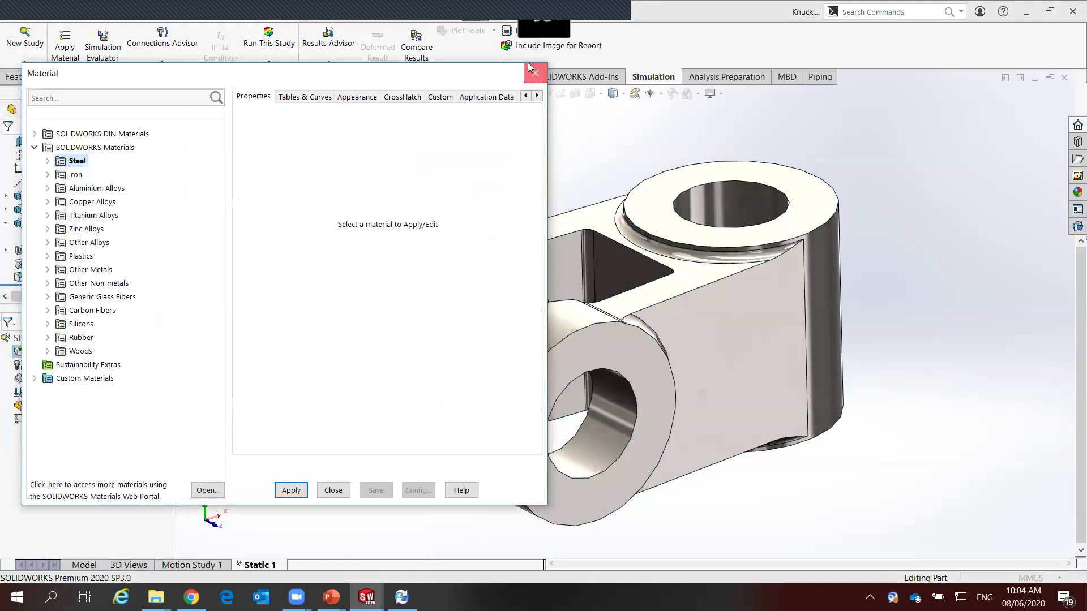
click(529, 72)
Try Copper on the Knuckle, then set its material back to AISI 1020
right_click(99, 351)
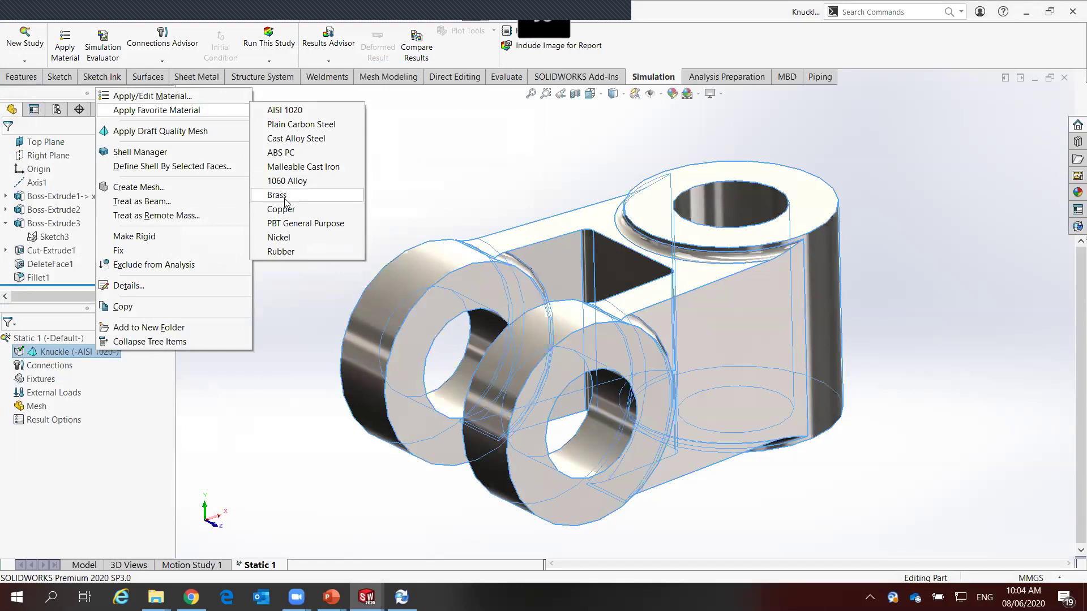
mouse_move(156, 110)
click(277, 195)
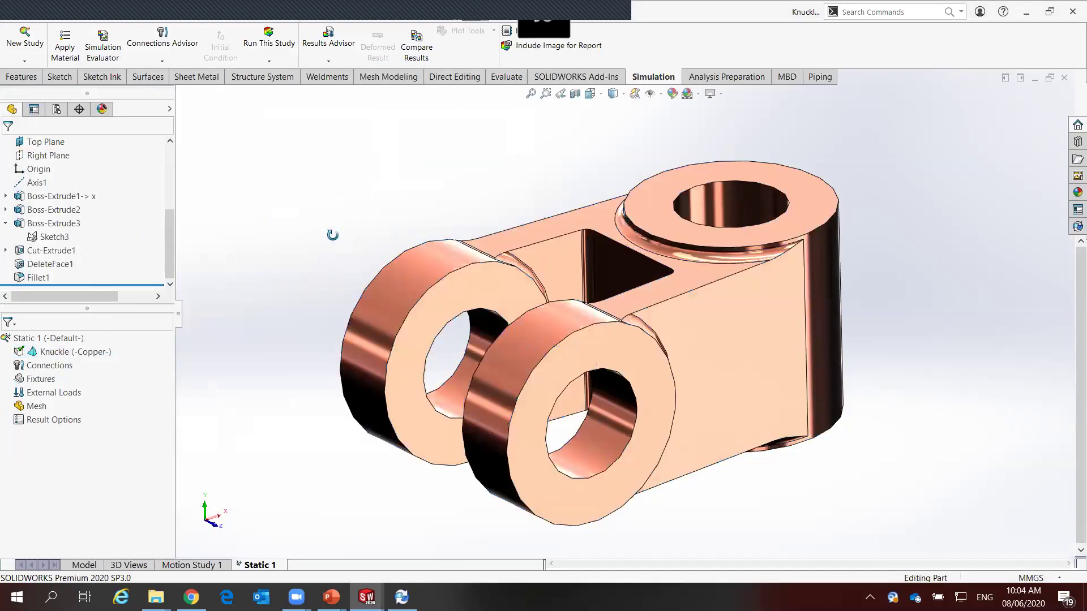
right_click(82, 354)
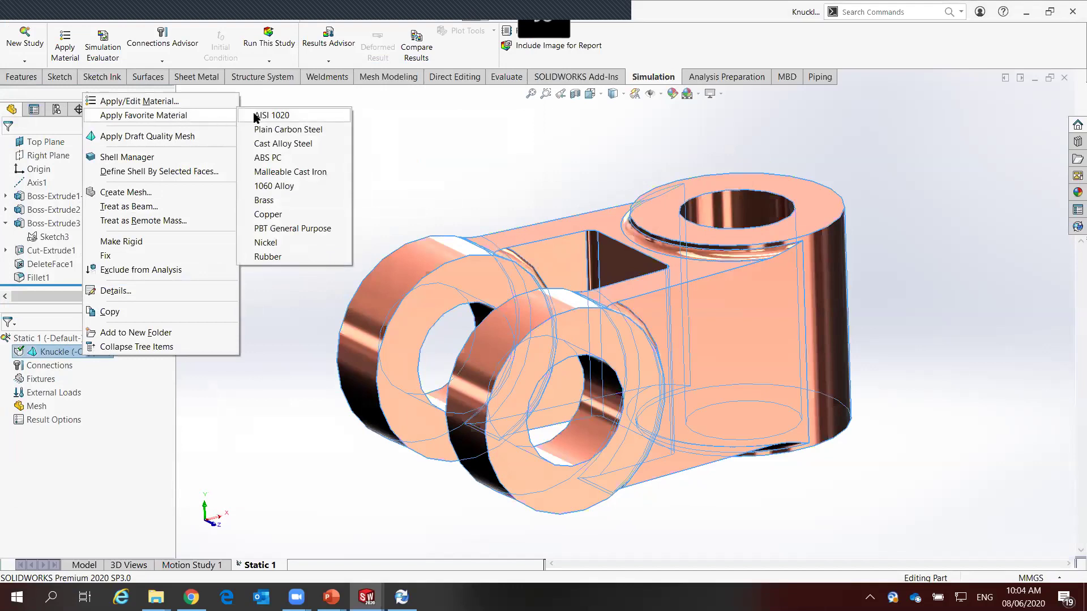
click(267, 116)
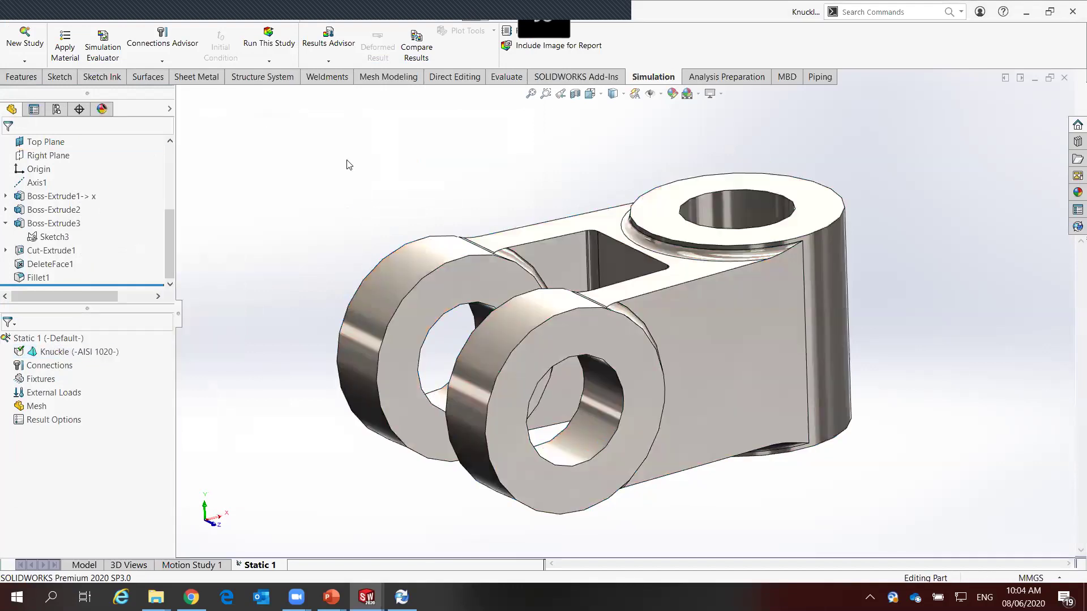
middle_drag(309, 449, 337, 440)
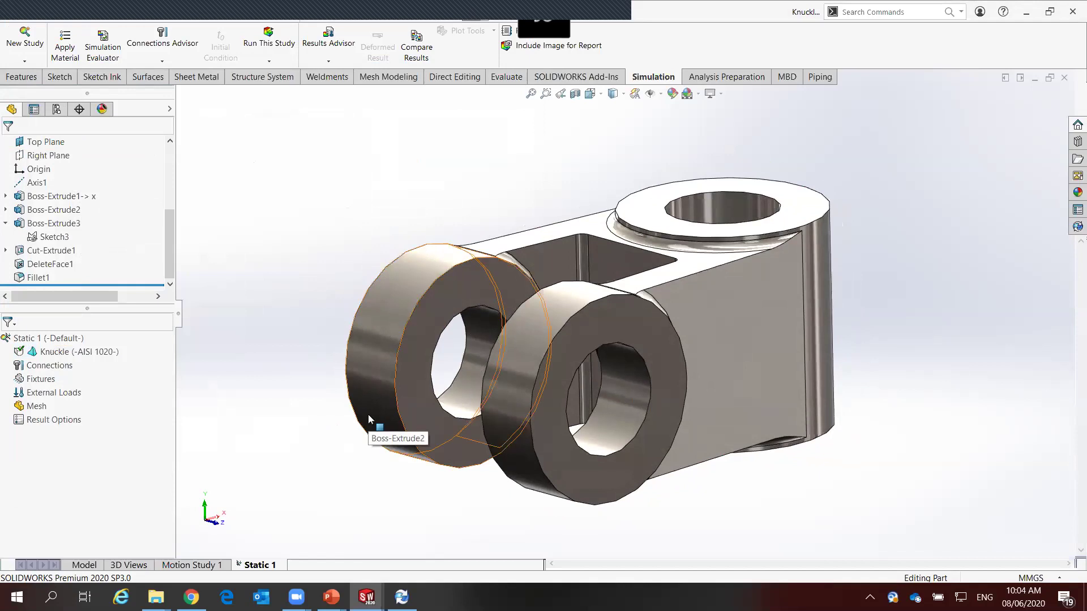
right_click(39, 385)
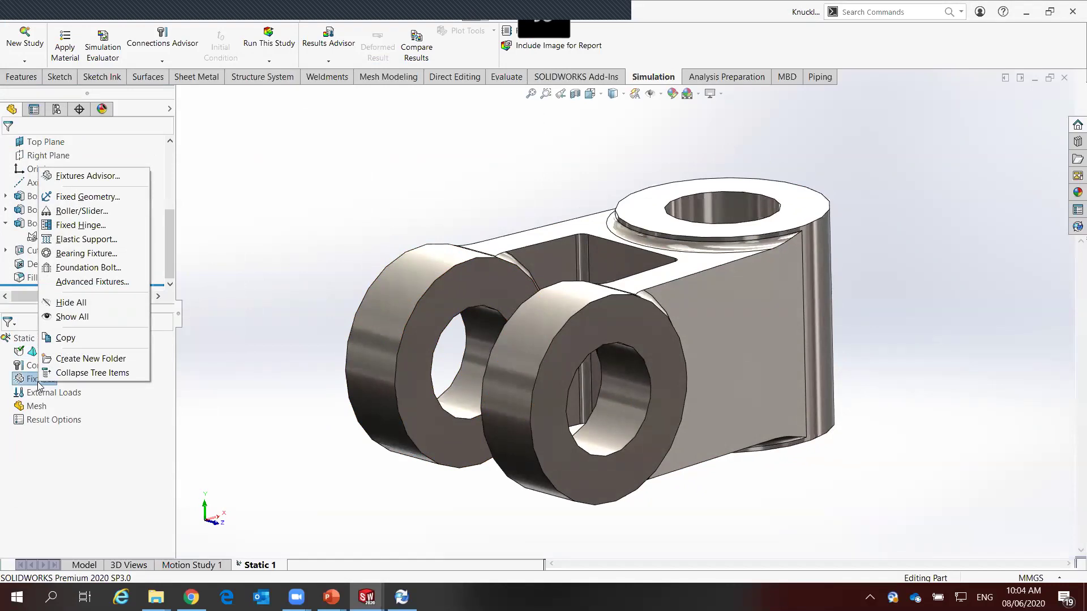
Add a Fixed Geometry fixture on the Knuckle's bottom face
click(86, 197)
click(696, 444)
mouse_move(696, 444)
middle_down()
mouse_move(745, 433)
mouse_move(779, 443)
middle_up()
click(778, 443)
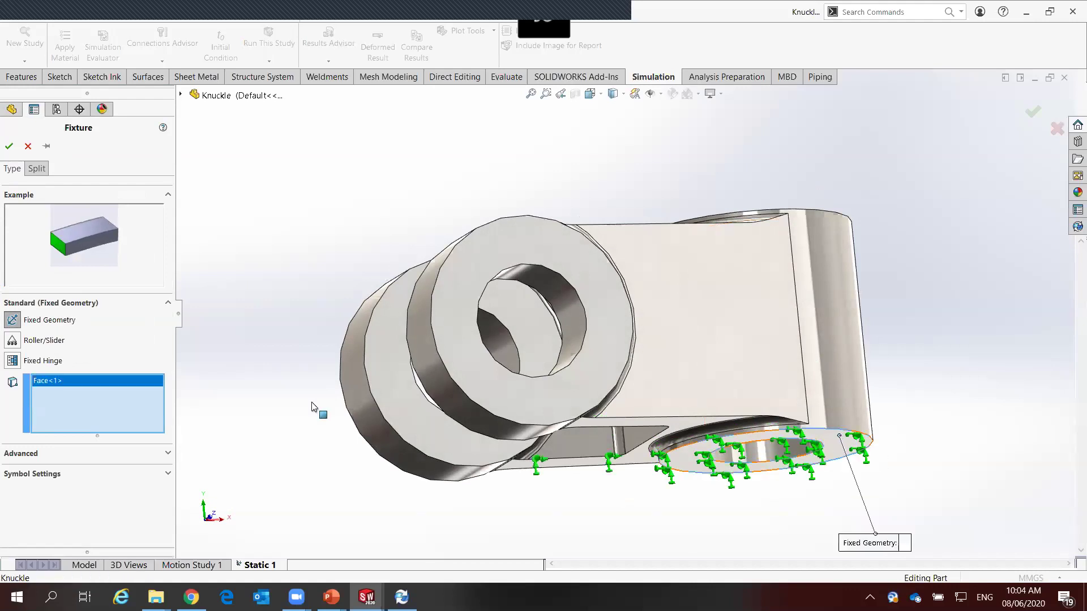
click(8, 146)
mouse_move(293, 209)
middle_down()
mouse_move(303, 245)
mouse_move(423, 285)
middle_up()
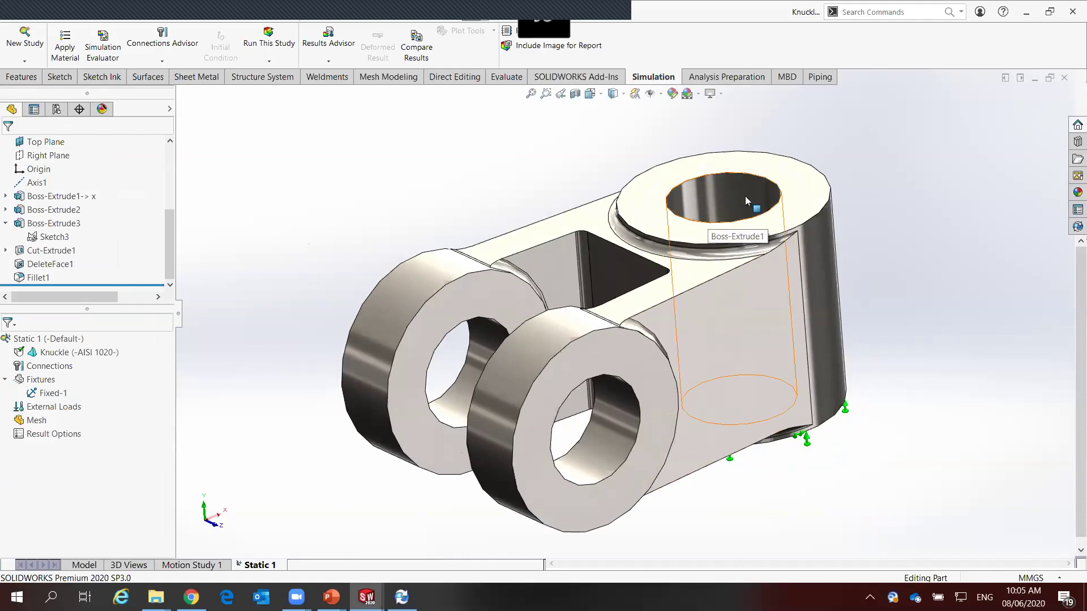
Restrain the top hole's cylindrical face radially at 0 mm with an On Cylindrical Faces fixture
right_click(35, 379)
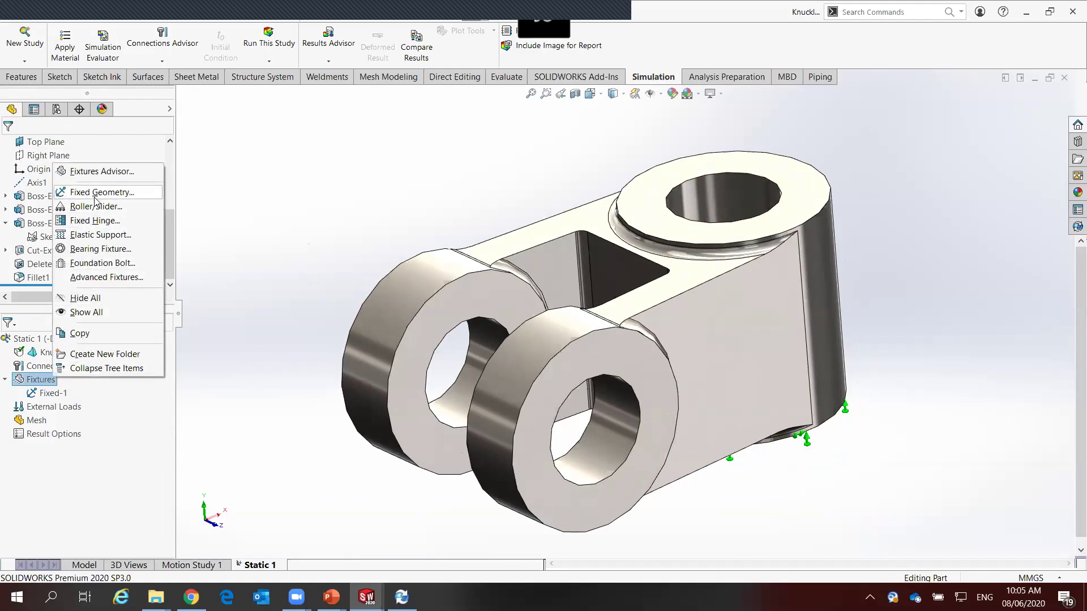
click(97, 192)
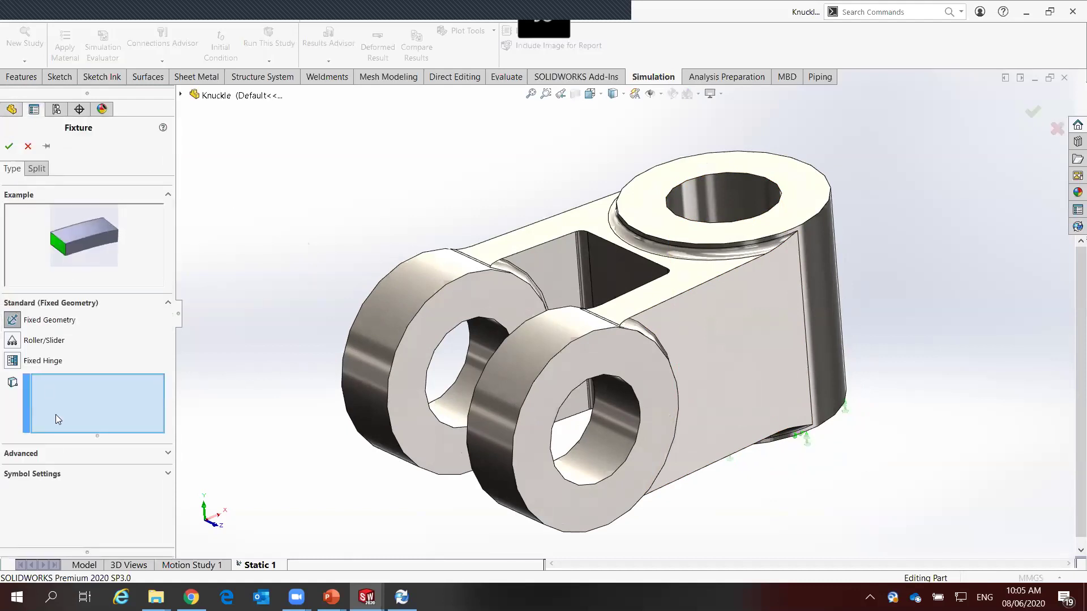
click(35, 455)
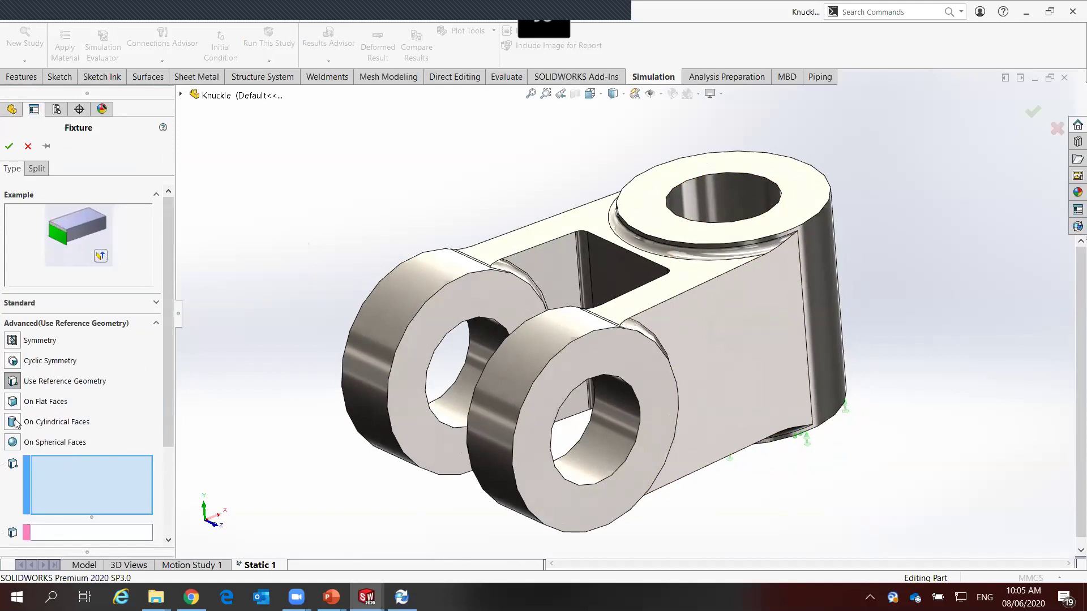
click(13, 423)
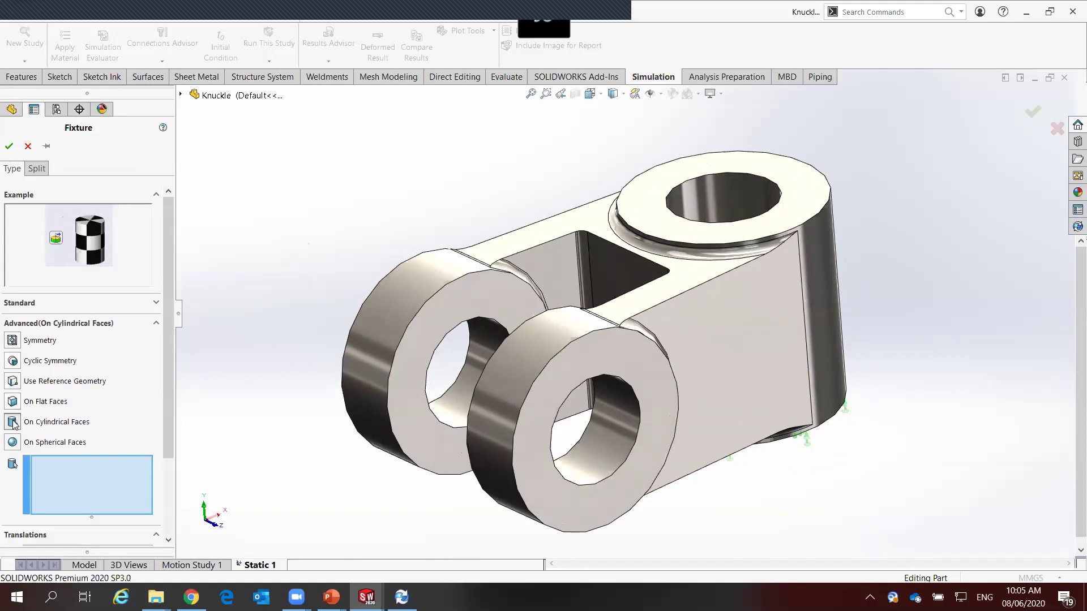
click(722, 197)
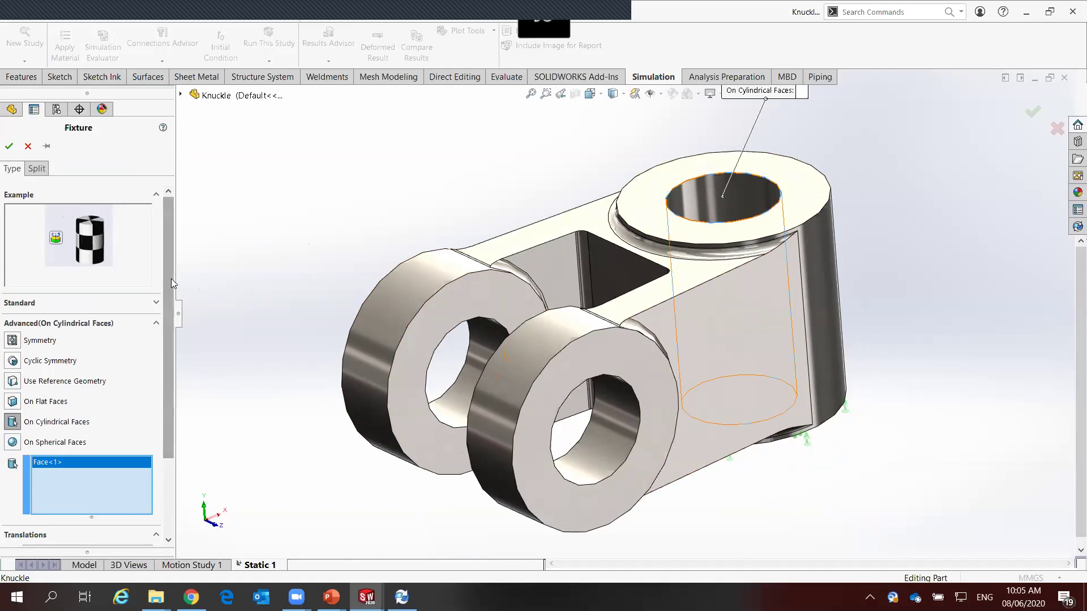
drag(171, 278, 171, 390)
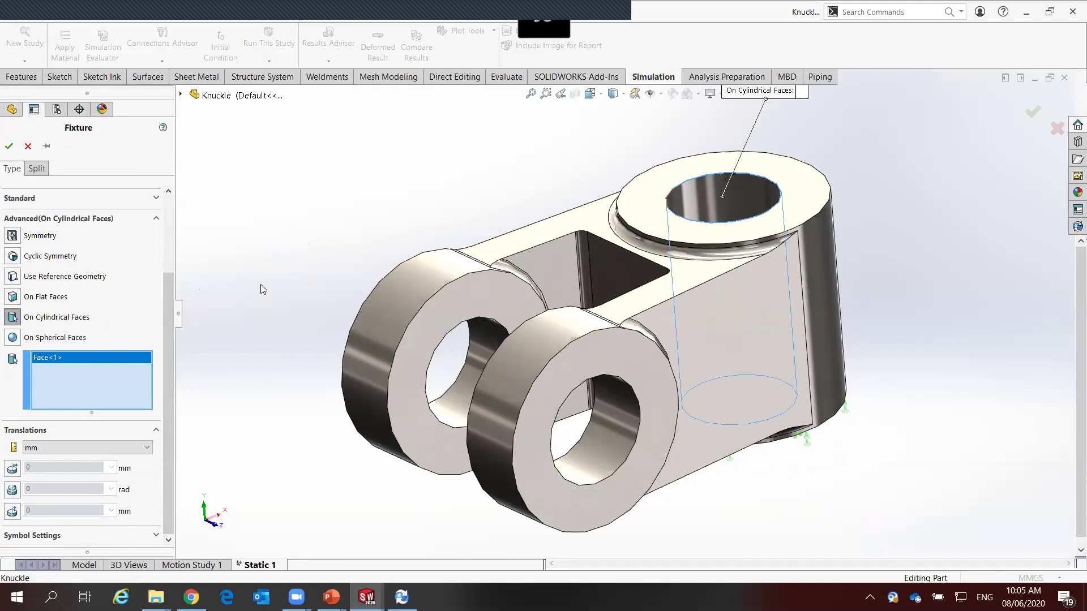
click(12, 469)
scroll(11, 472, down, 3)
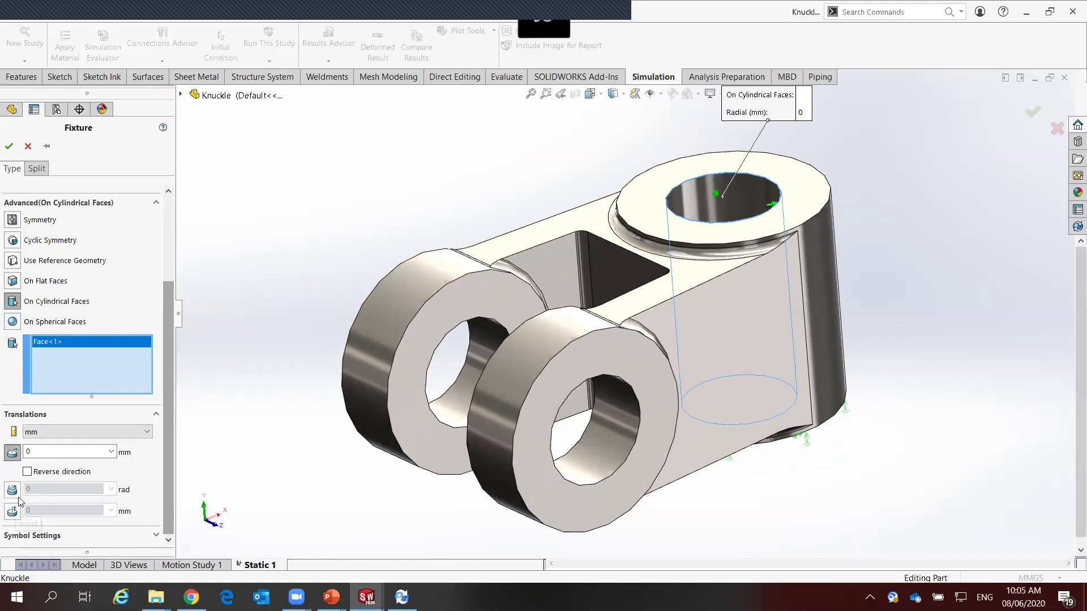
click(9, 146)
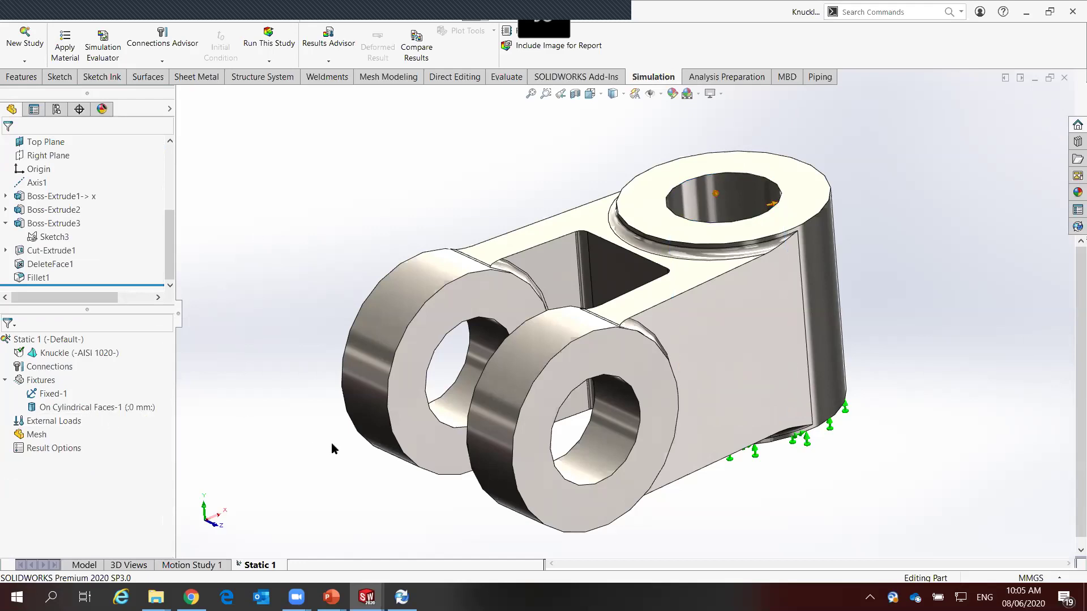
middle_drag(363, 435, 331, 399)
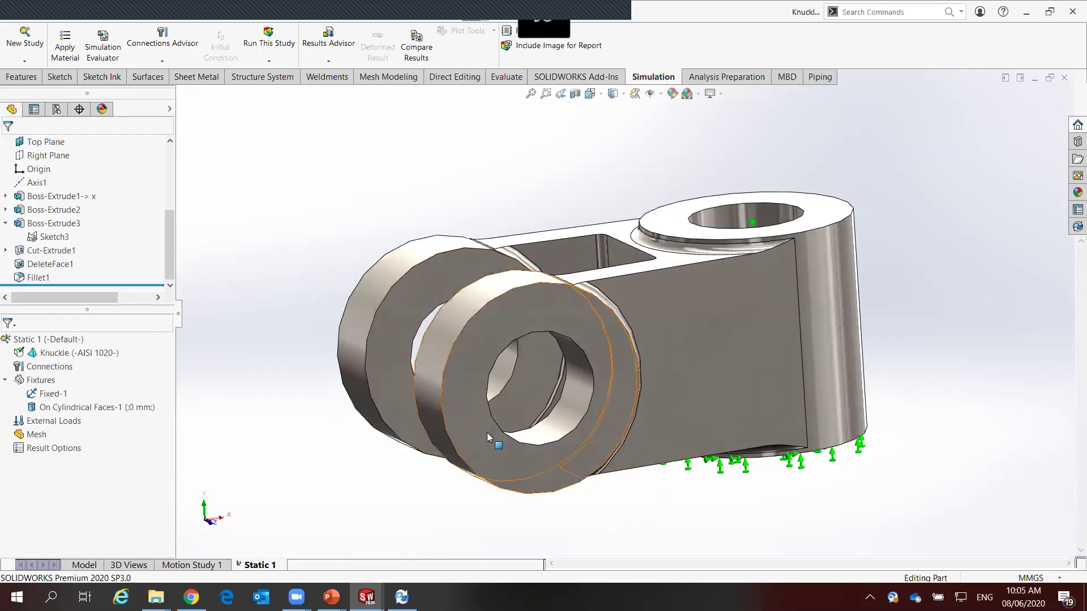
key(f)
scroll(583, 340, down, 3)
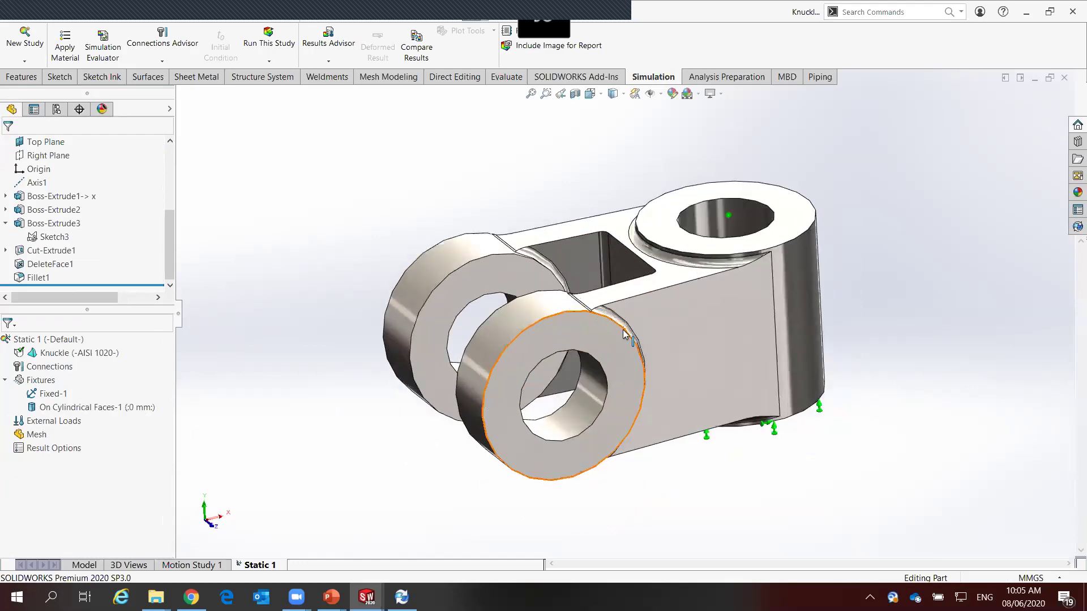
Start a normal 1 N force load on the front lug's outer face
right_click(44, 420)
click(92, 150)
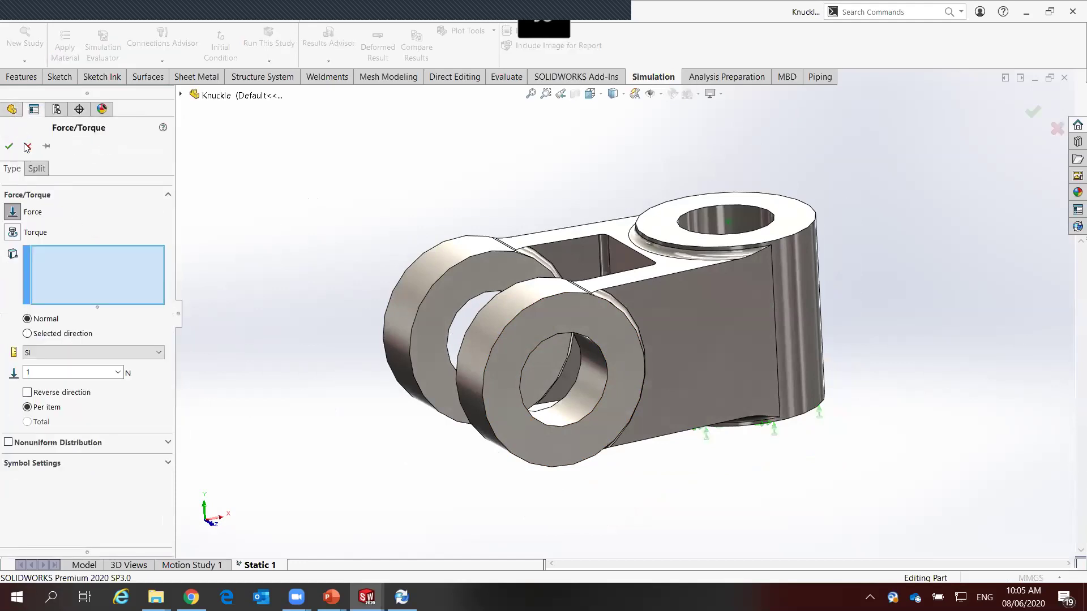
click(28, 146)
right_click(48, 420)
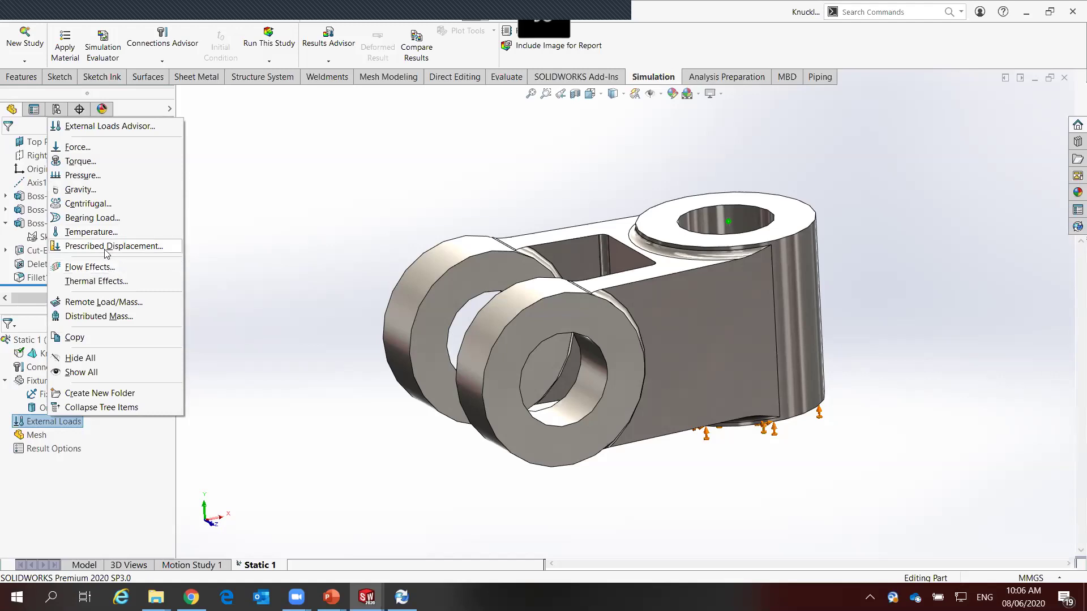
click(96, 146)
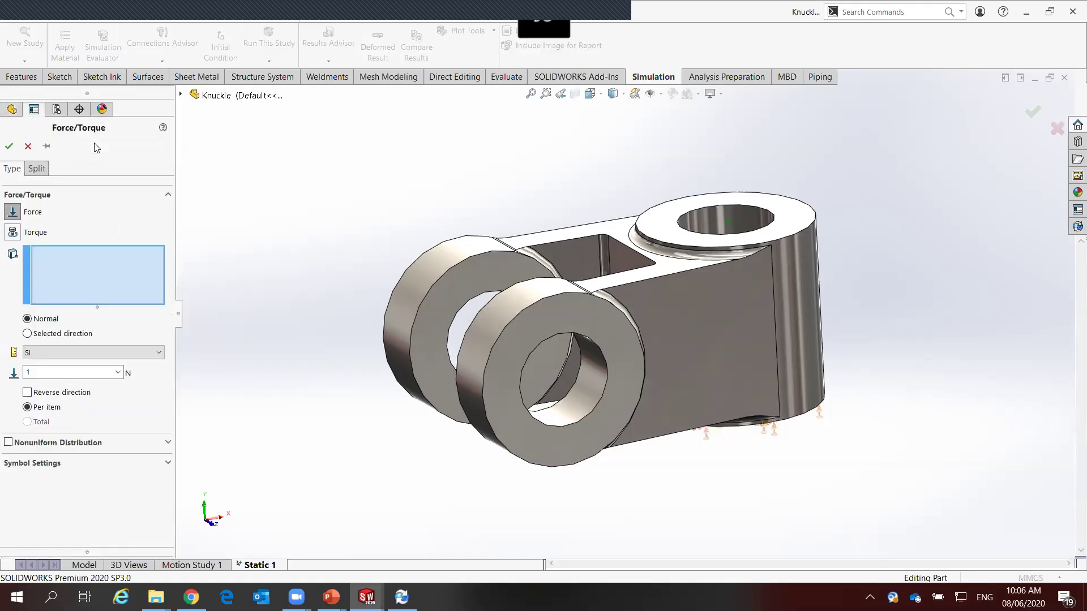
click(42, 171)
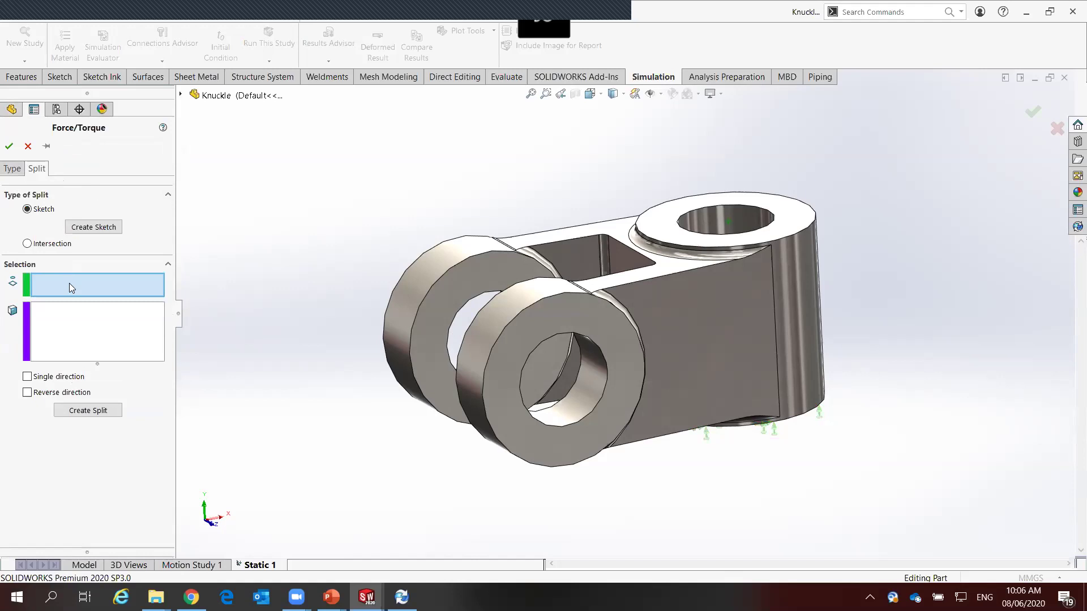
click(11, 169)
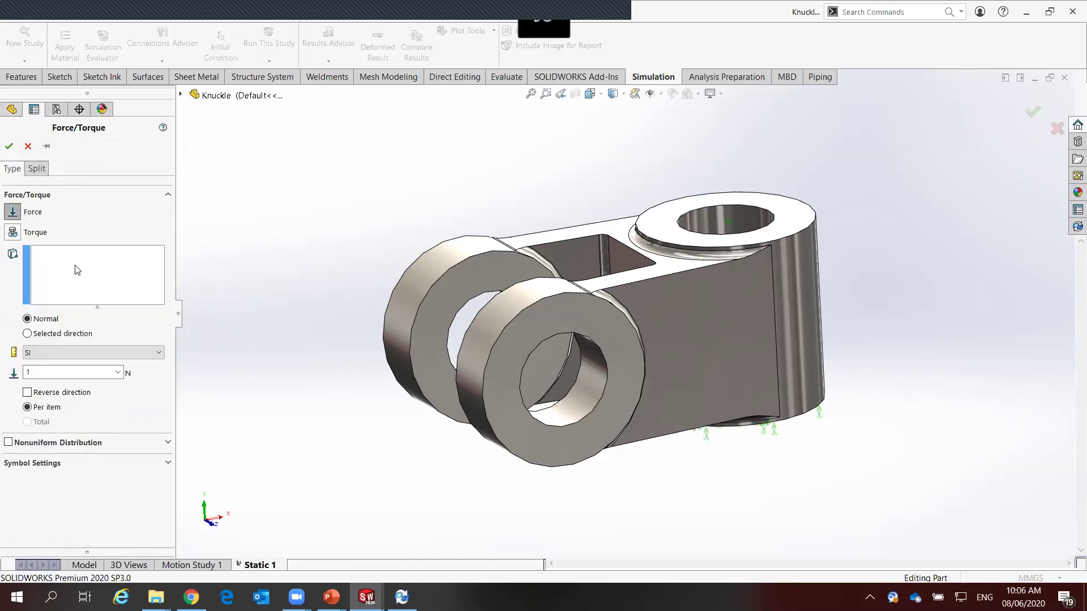
click(538, 333)
click(36, 168)
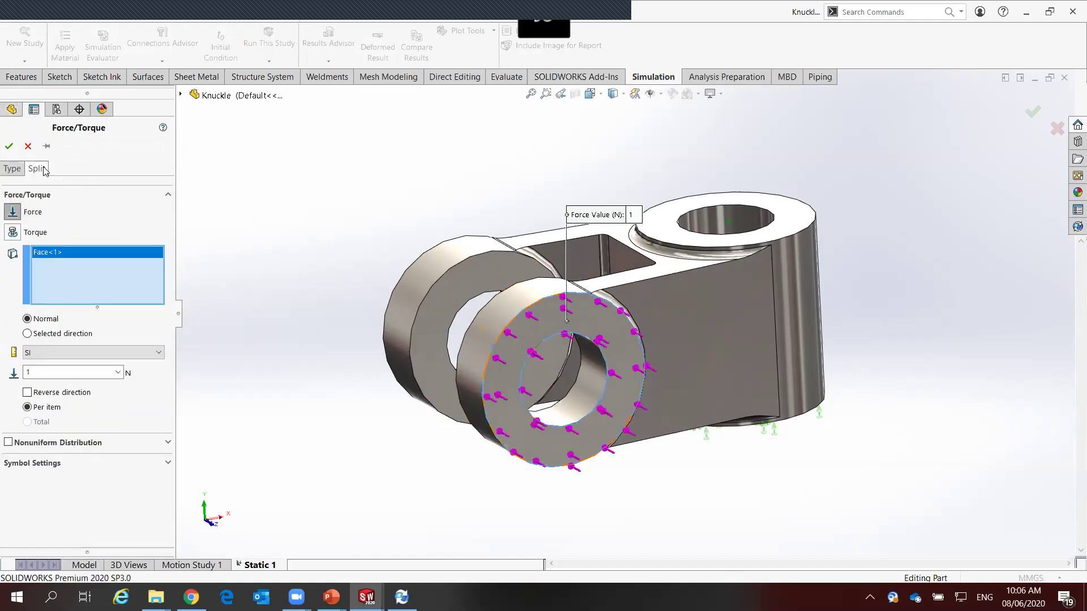
Sketch a diagonal split line across the front lug
click(93, 227)
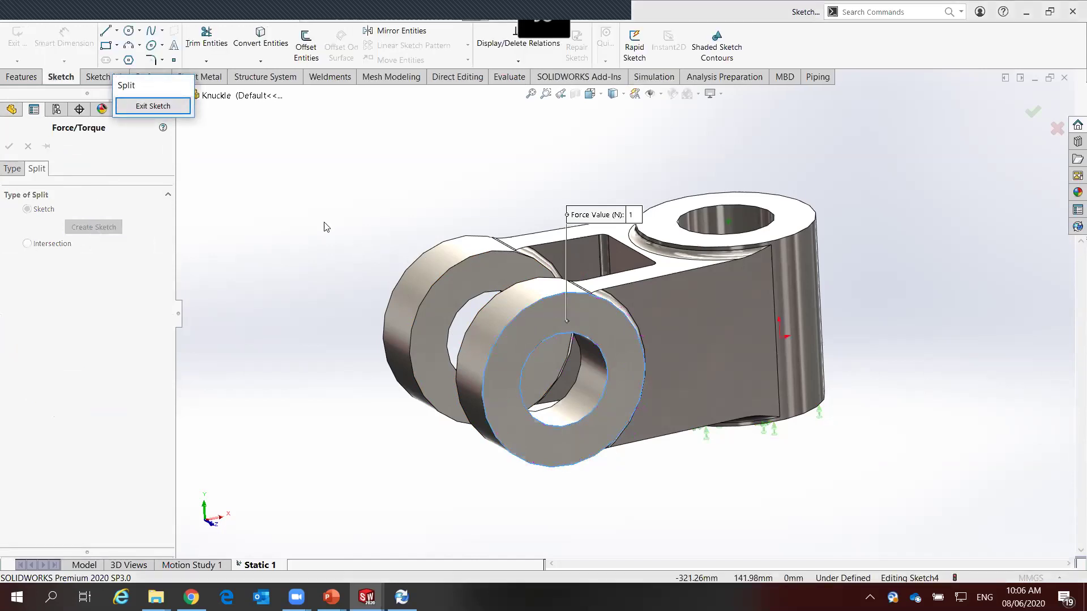
right_drag(334, 218, 289, 232)
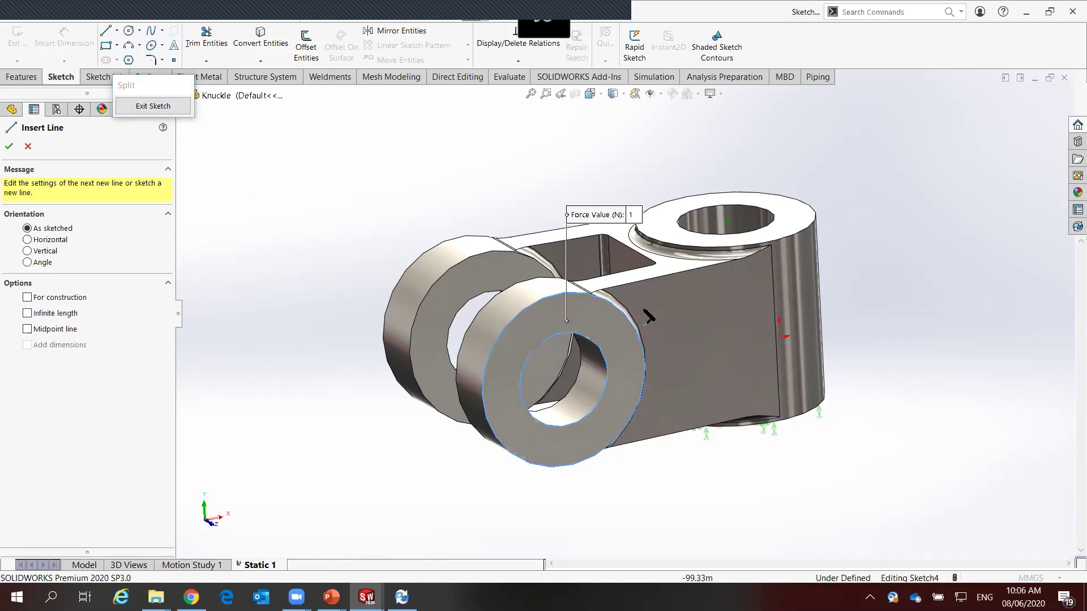
drag(648, 300, 622, 325)
click(468, 480)
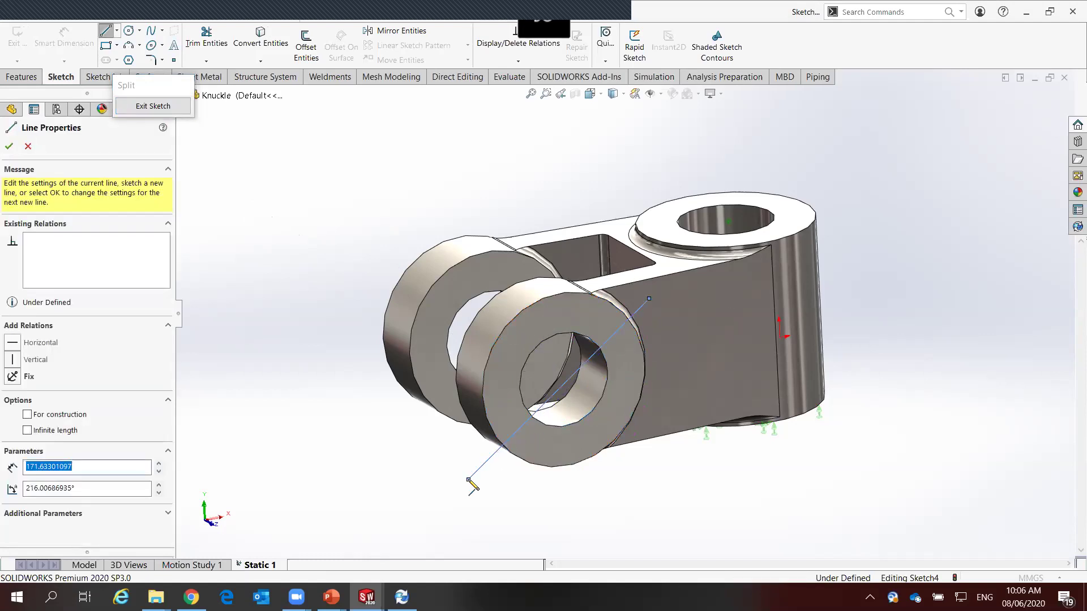
click(146, 106)
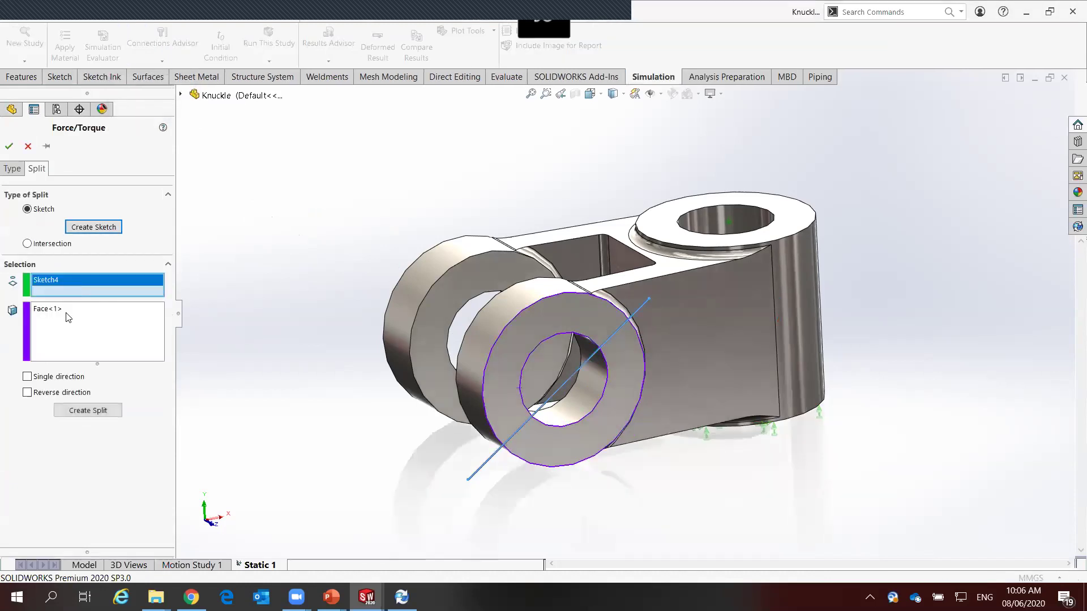
Split the front and rear lug bore faces along the sketch line
click(67, 311)
right_click(65, 313)
click(114, 321)
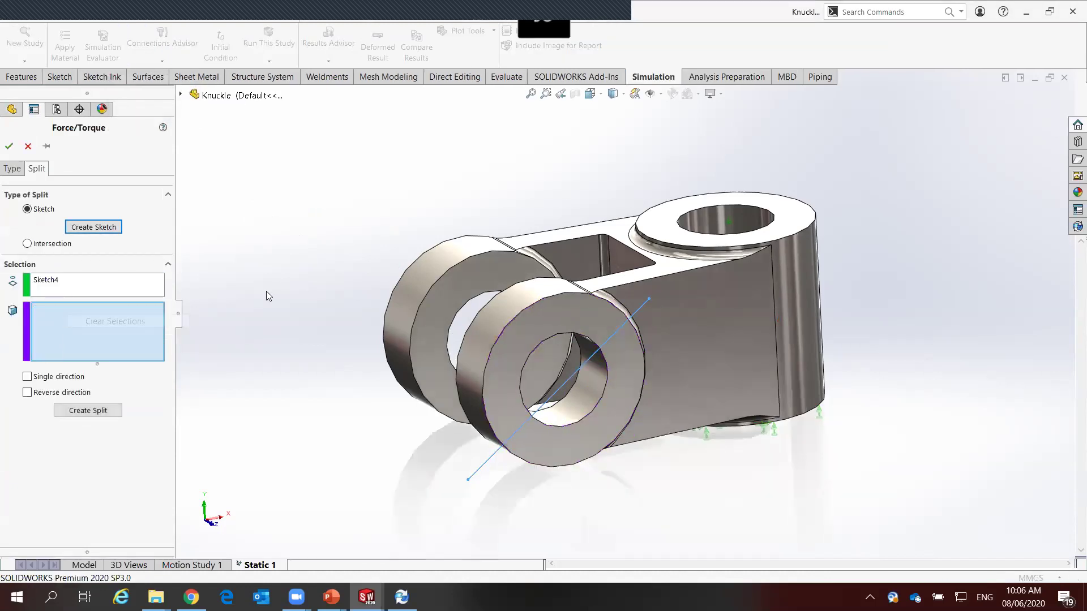
click(595, 399)
middle_drag(562, 426, 509, 351)
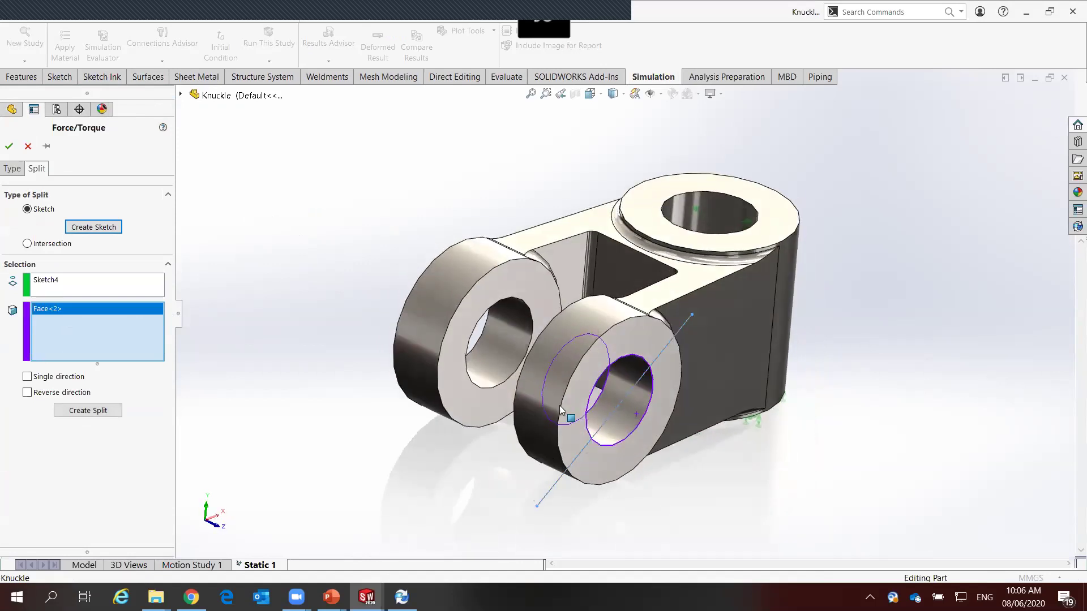
click(507, 348)
middle_drag(515, 405, 482, 408)
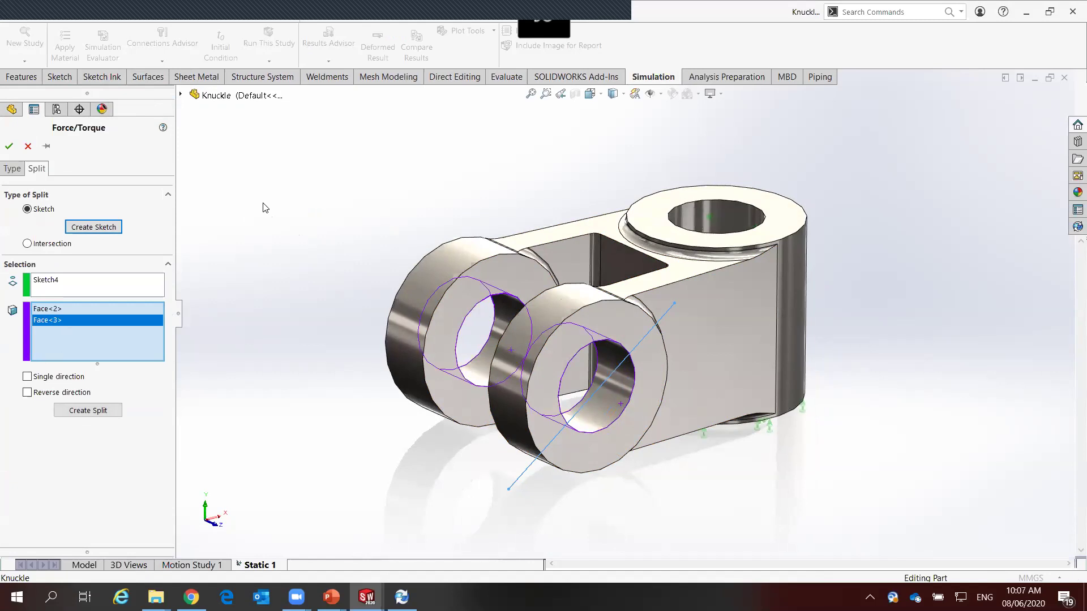
click(85, 412)
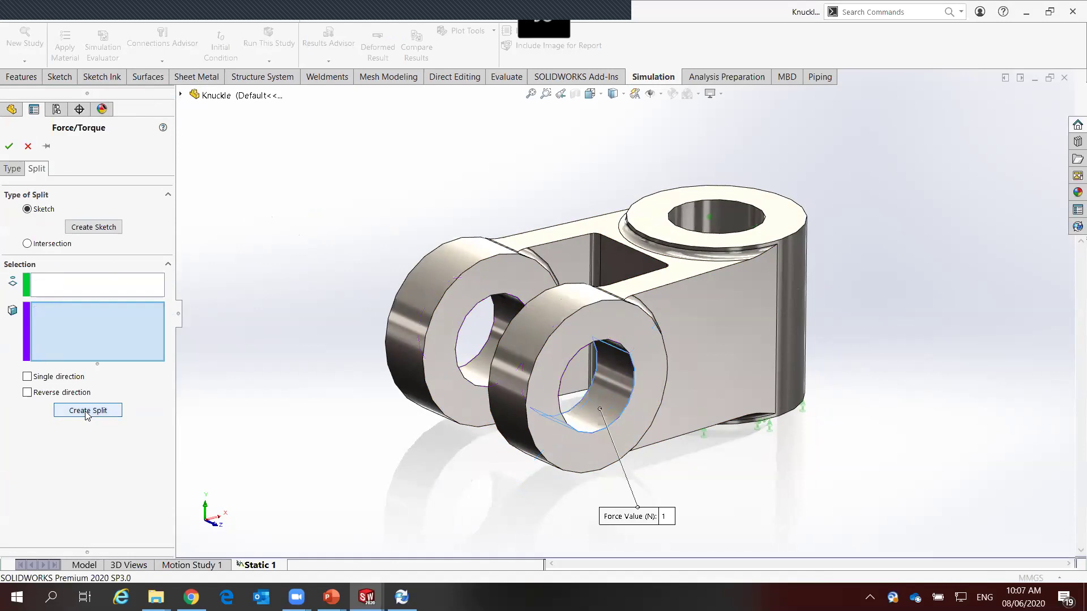
click(9, 171)
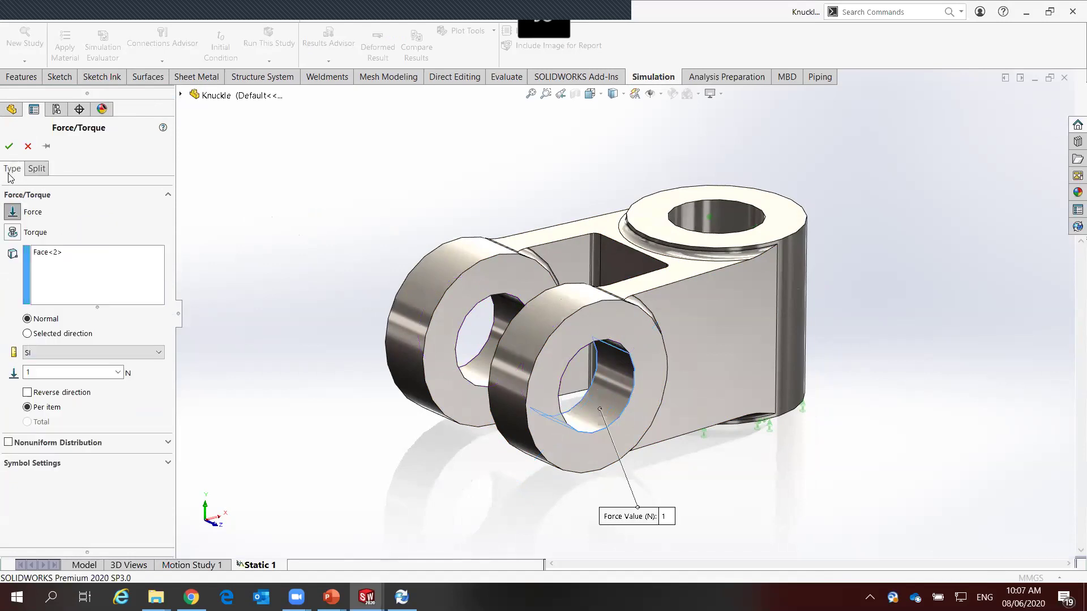
Load both split bore halves using a Selected direction referenced to the top face
click(51, 254)
click(485, 372)
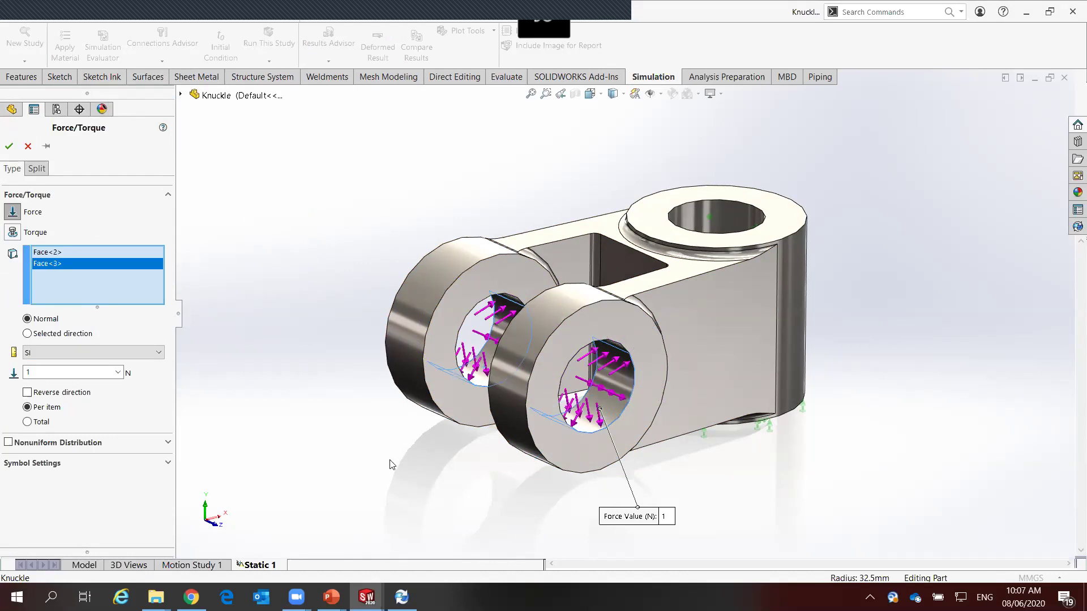
click(64, 334)
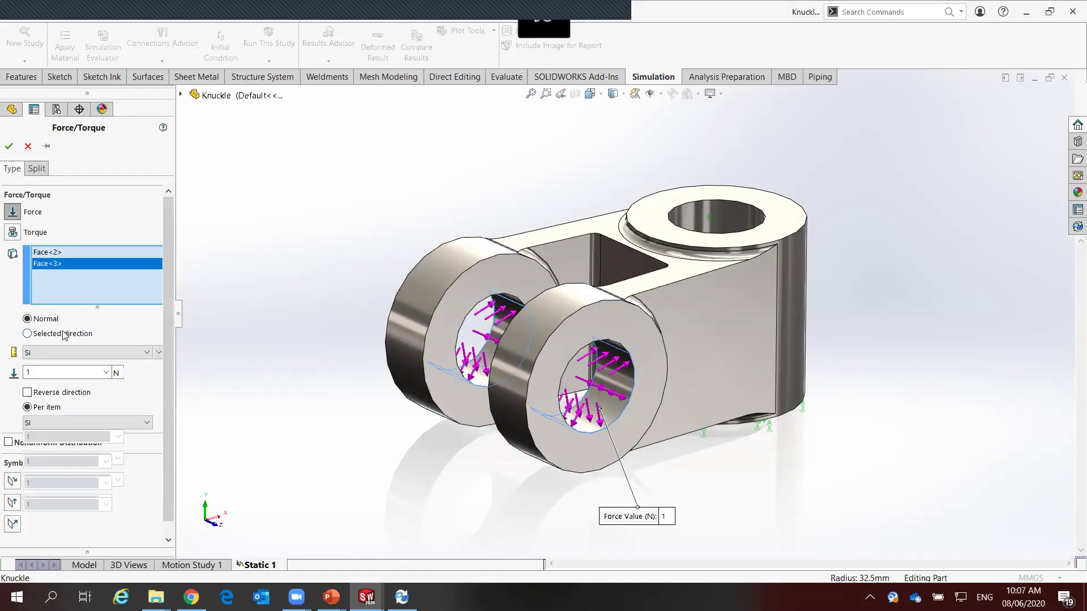
click(652, 281)
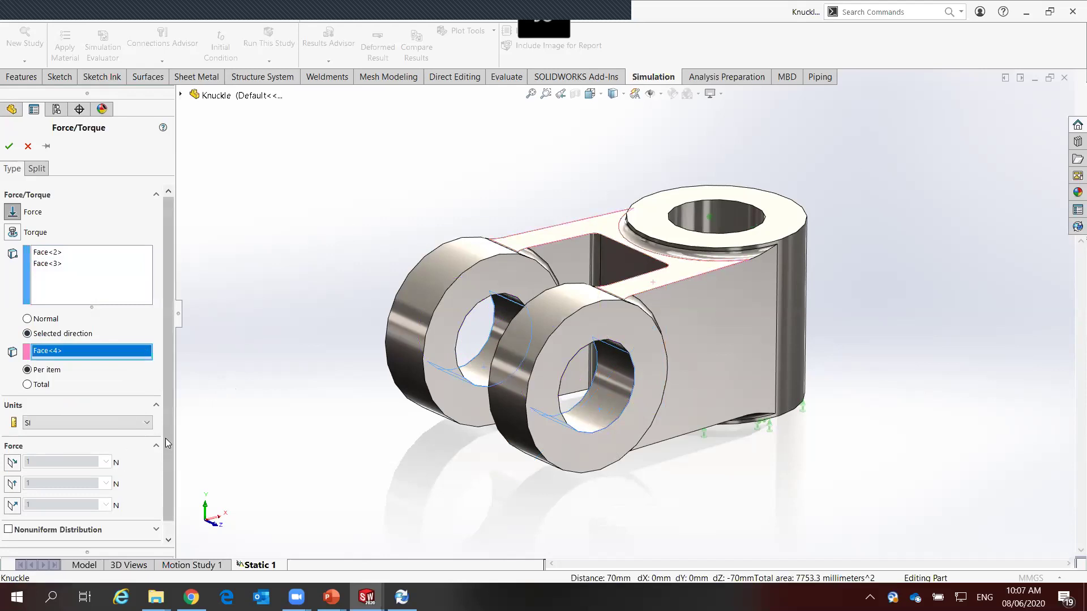
scroll(113, 453, down, 1)
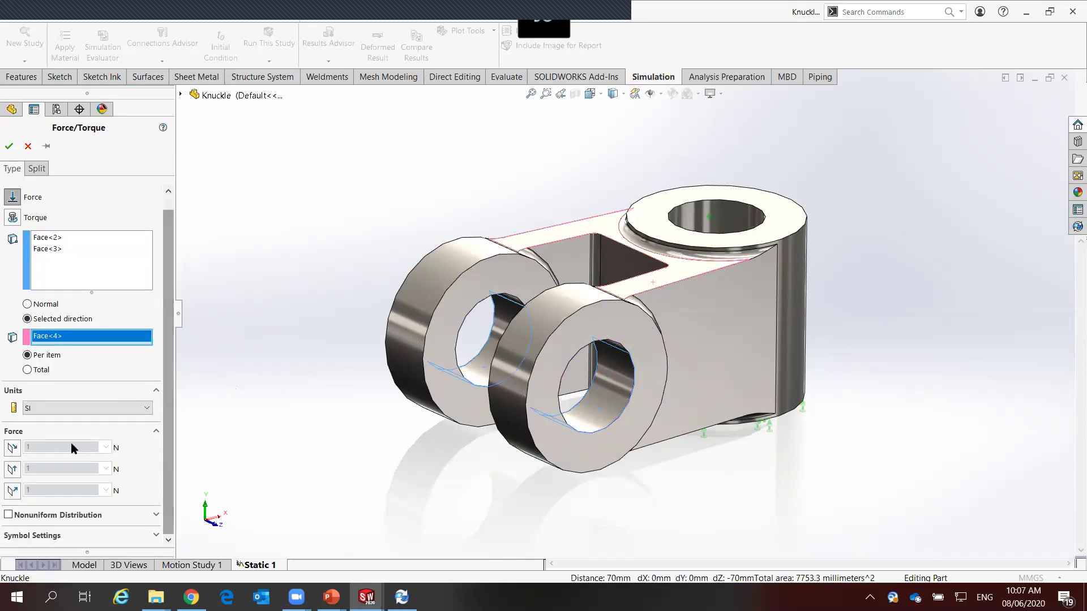
Set 90000 N along plane direction 1 and 90000 N reversed normal, then accept Force-1
click(13, 447)
drag(42, 444, 2, 446)
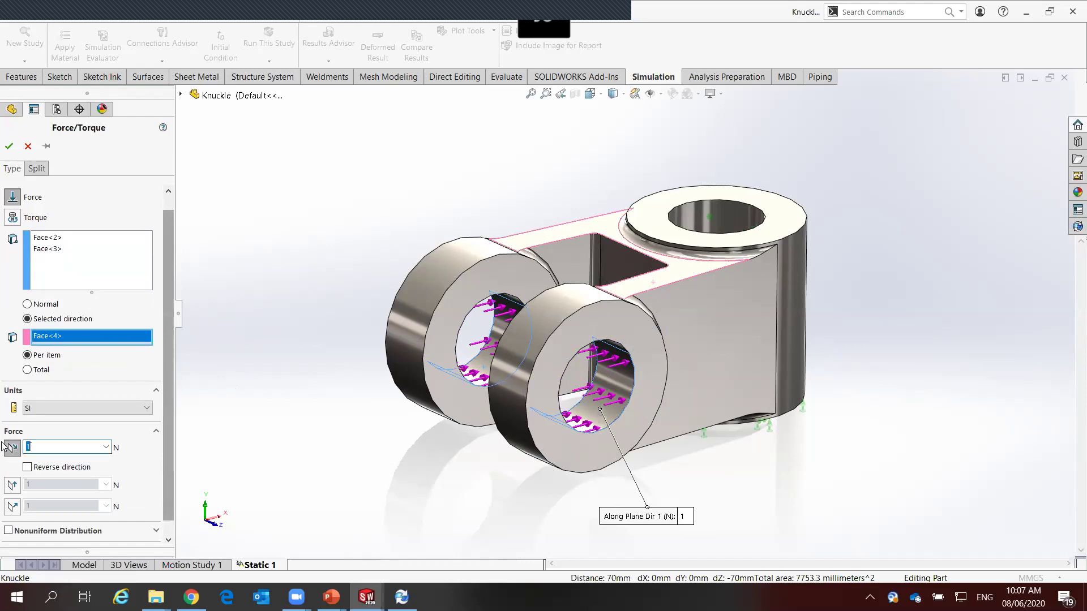
text(90)
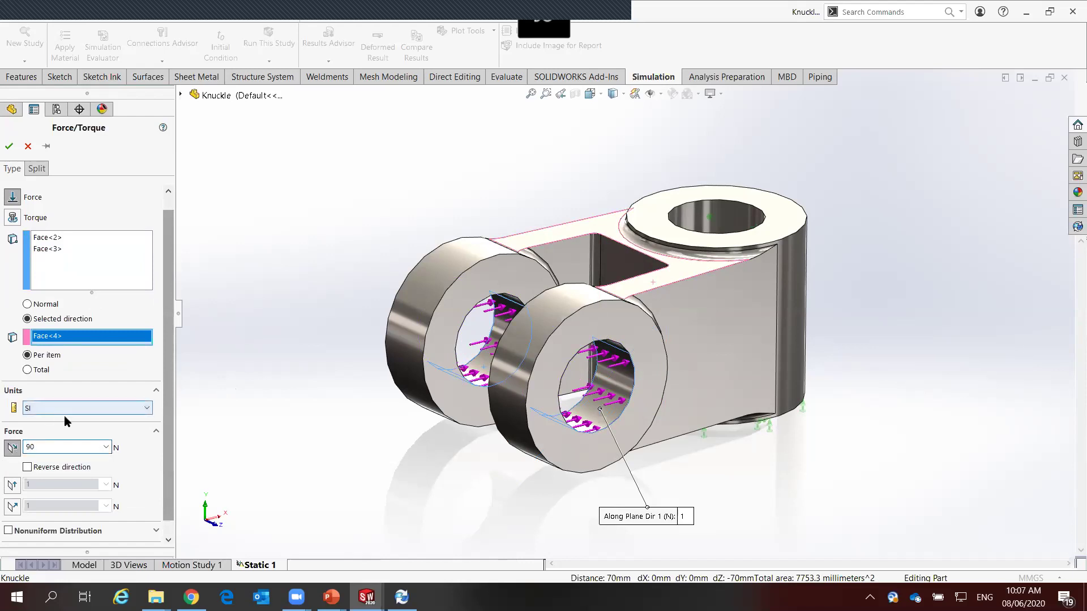
text(000)
click(16, 507)
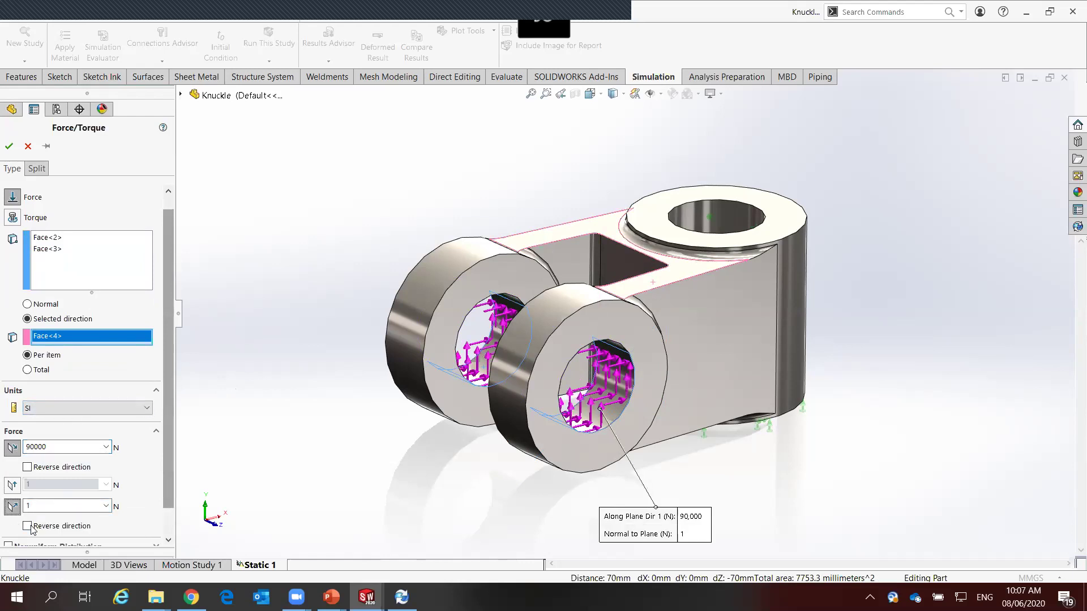
double_click(28, 505)
text(9)
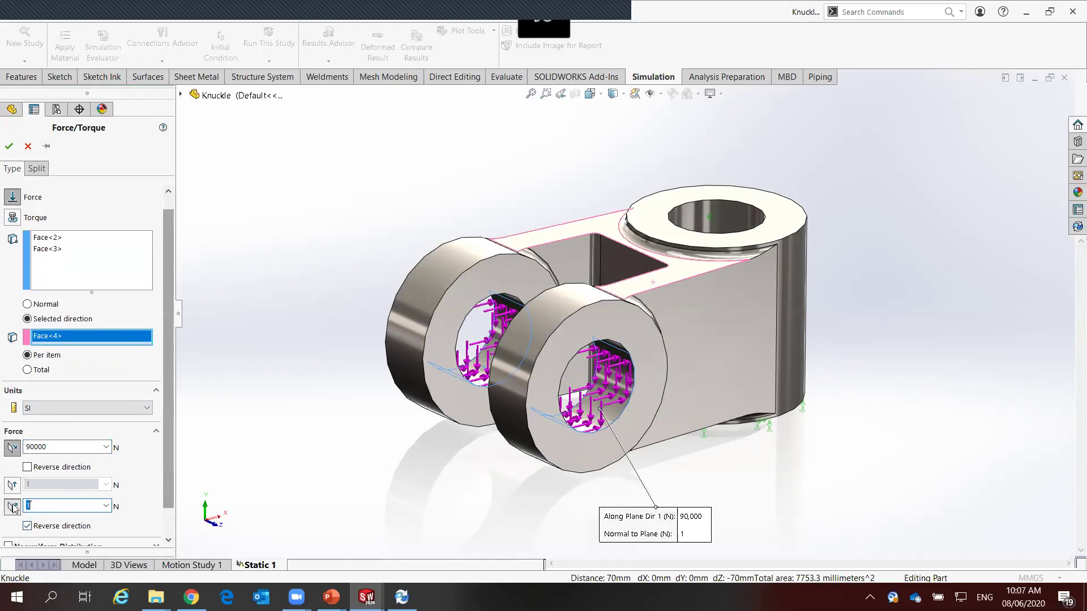
text(0000)
mouse_move(620, 343)
middle_down()
mouse_move(369, 395)
mouse_move(370, 382)
mouse_move(382, 485)
middle_up()
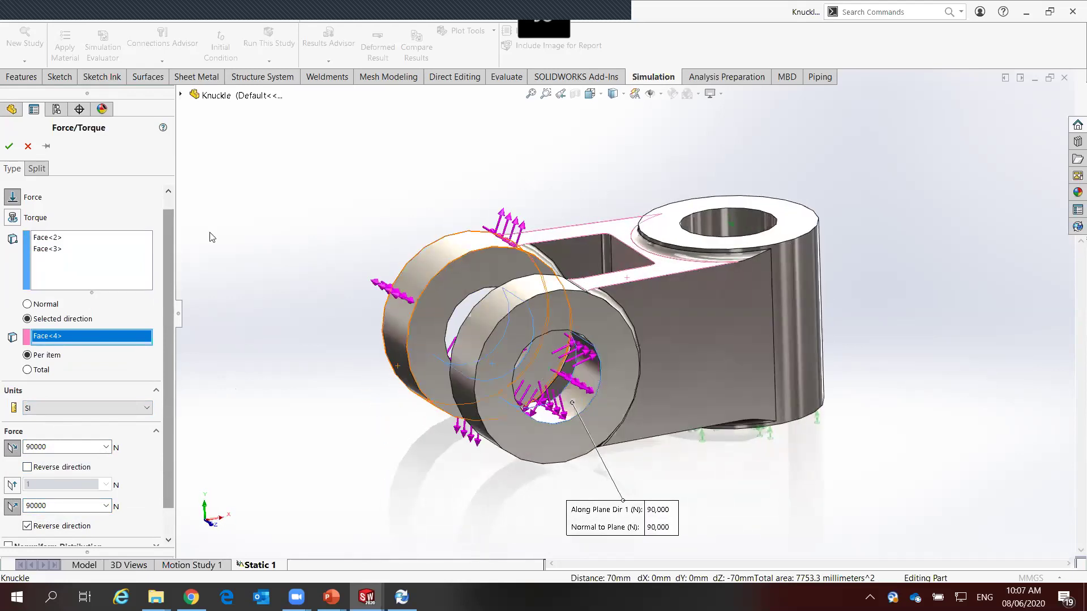
click(14, 149)
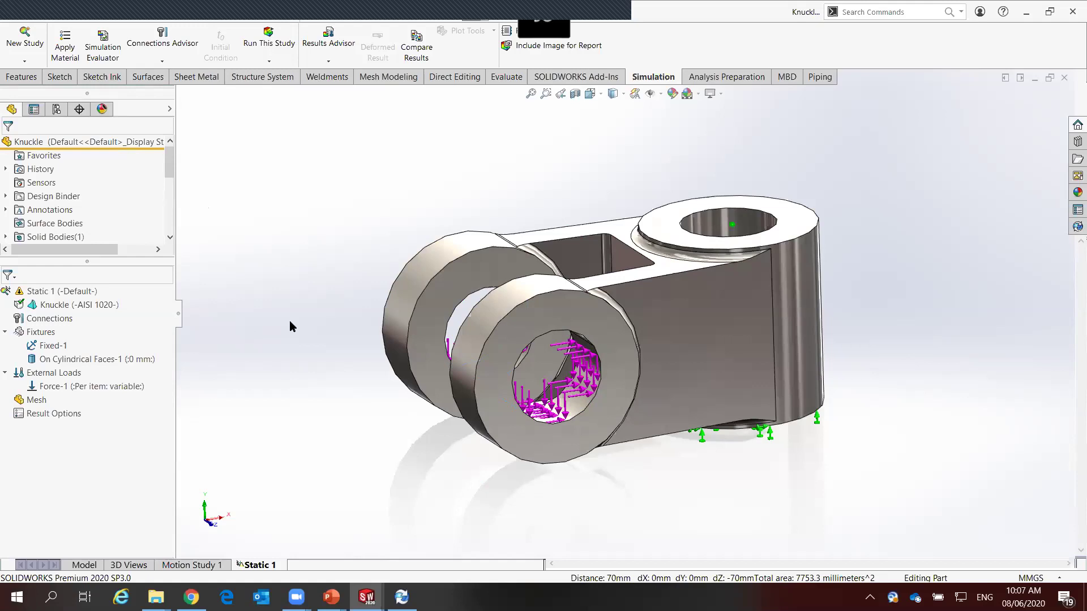
Generate a curvature-based solid mesh for the Static 1 study
click(62, 386)
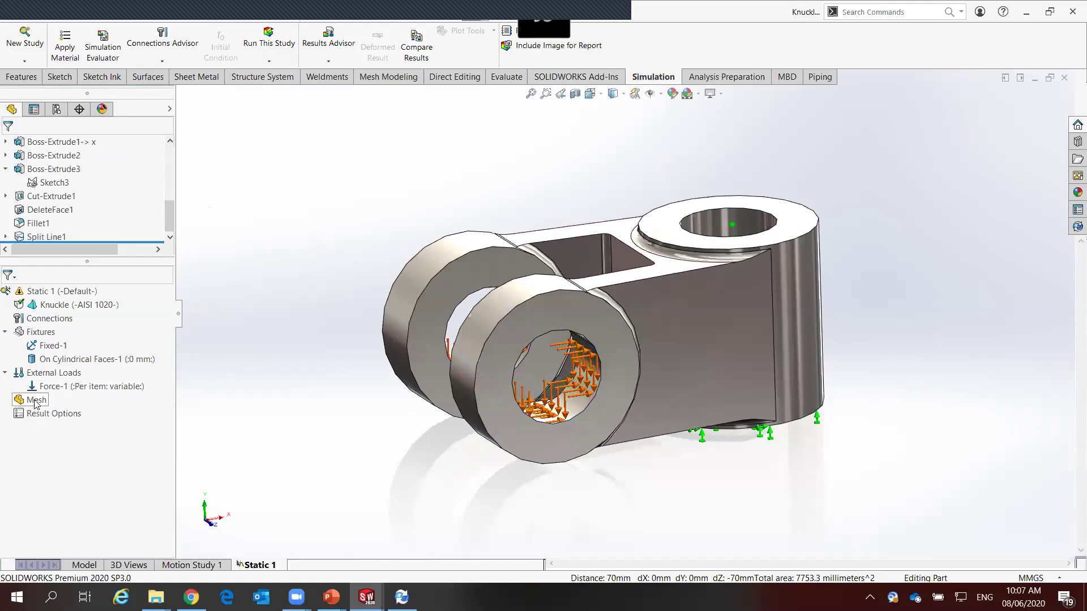
right_click(35, 401)
click(62, 194)
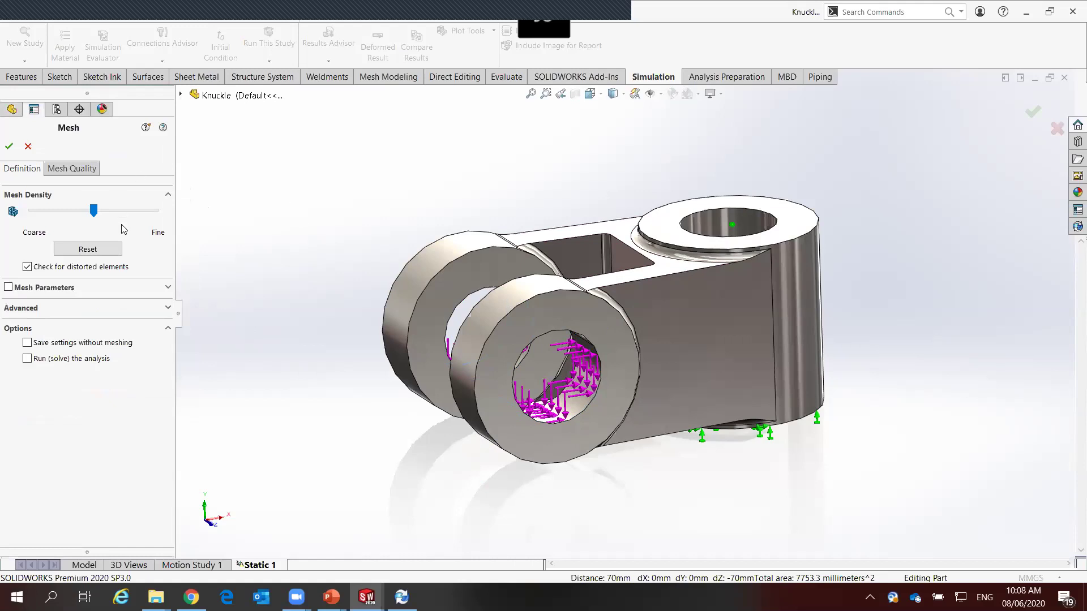
click(10, 288)
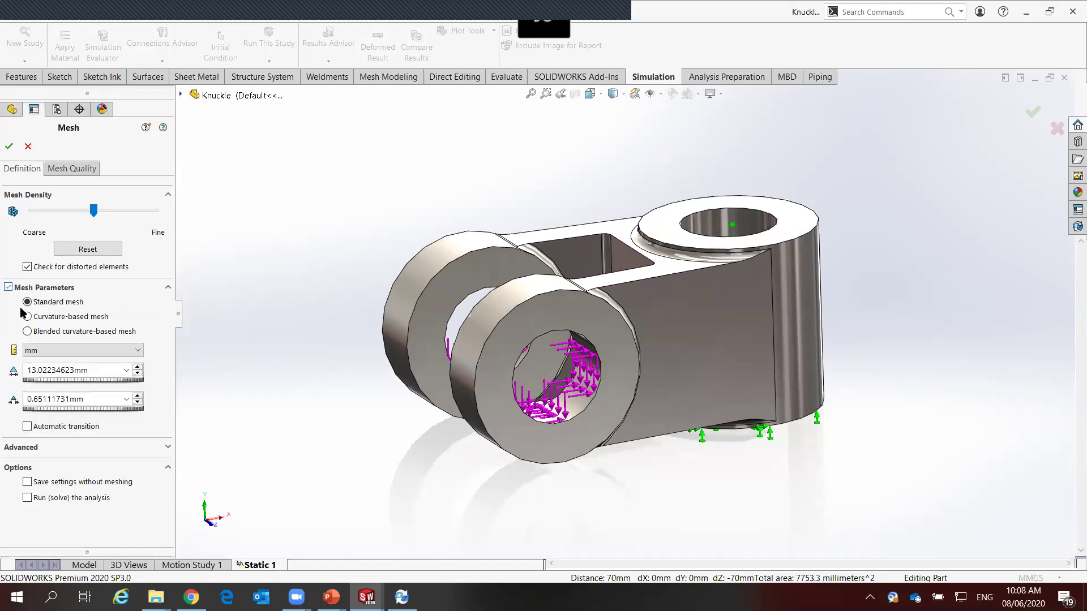
click(27, 317)
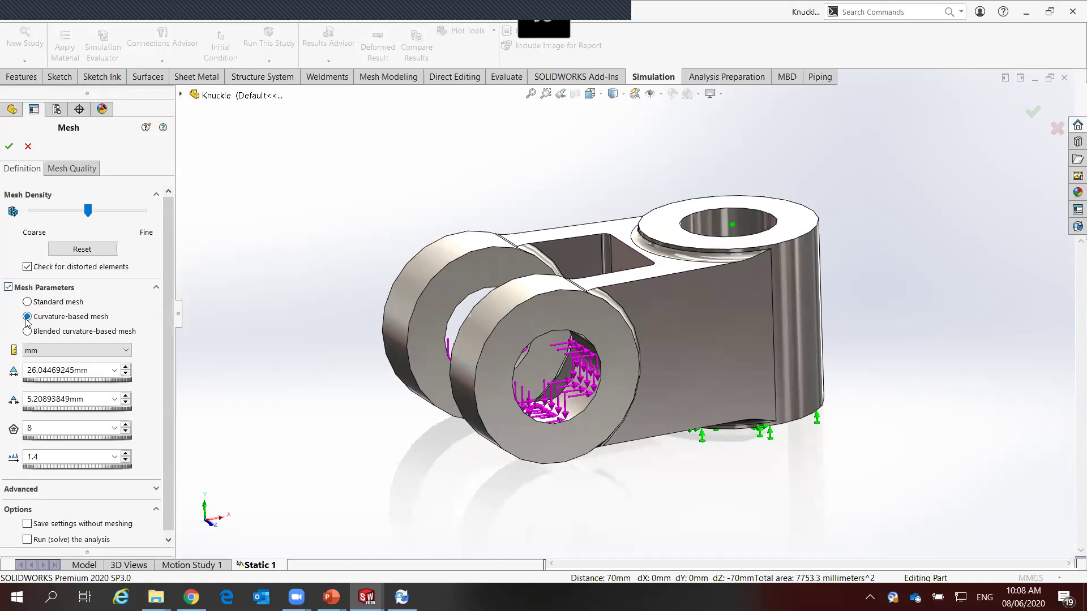
click(11, 147)
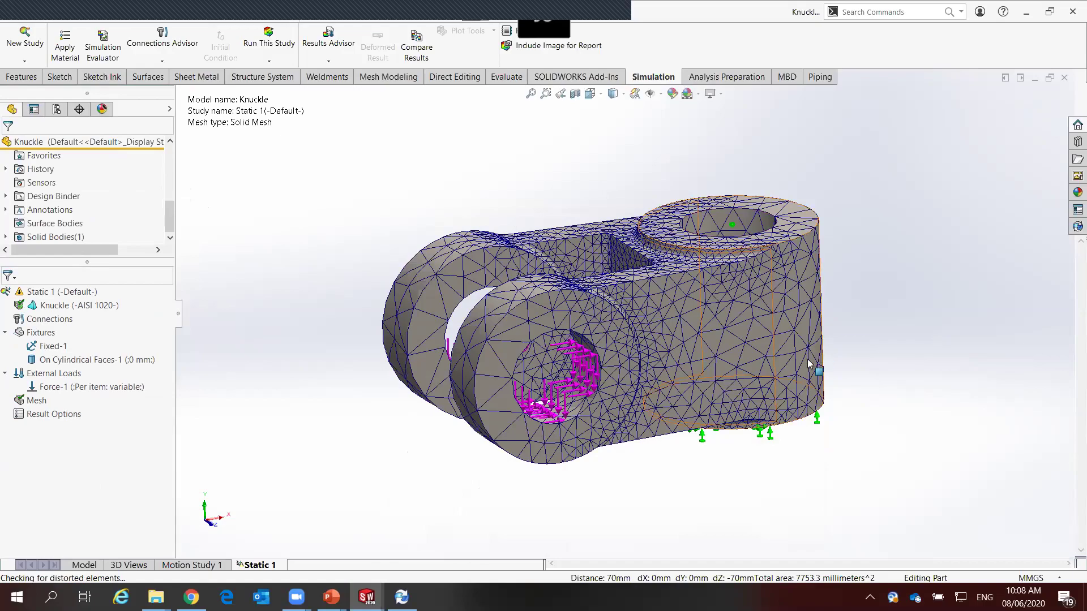
Orbit and zoom out to view the entire meshed knuckle with its fixtures and load
mouse_move(751, 360)
middle_down()
mouse_move(721, 334)
mouse_move(699, 362)
middle_up()
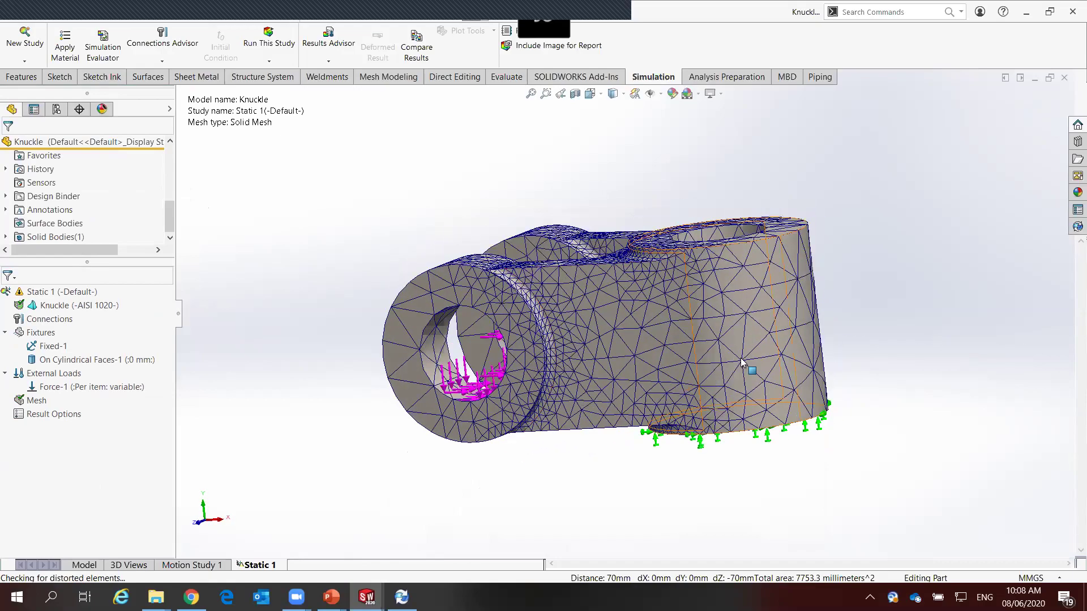
scroll(699, 362, down, 3)
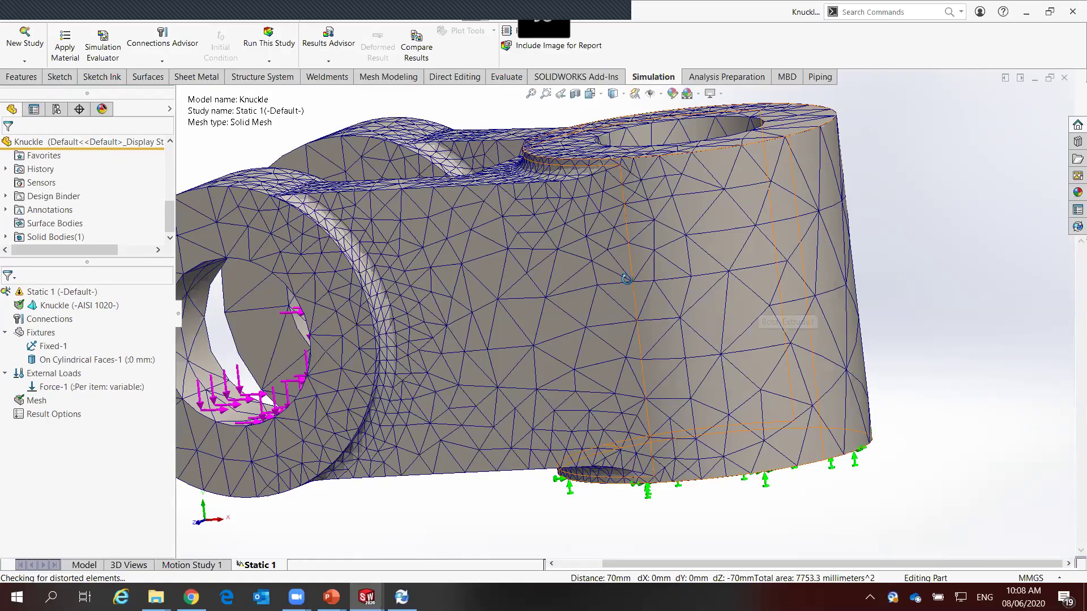
key(ctrl+7)
scroll(631, 257, down, 2)
scroll(629, 256, down, 3)
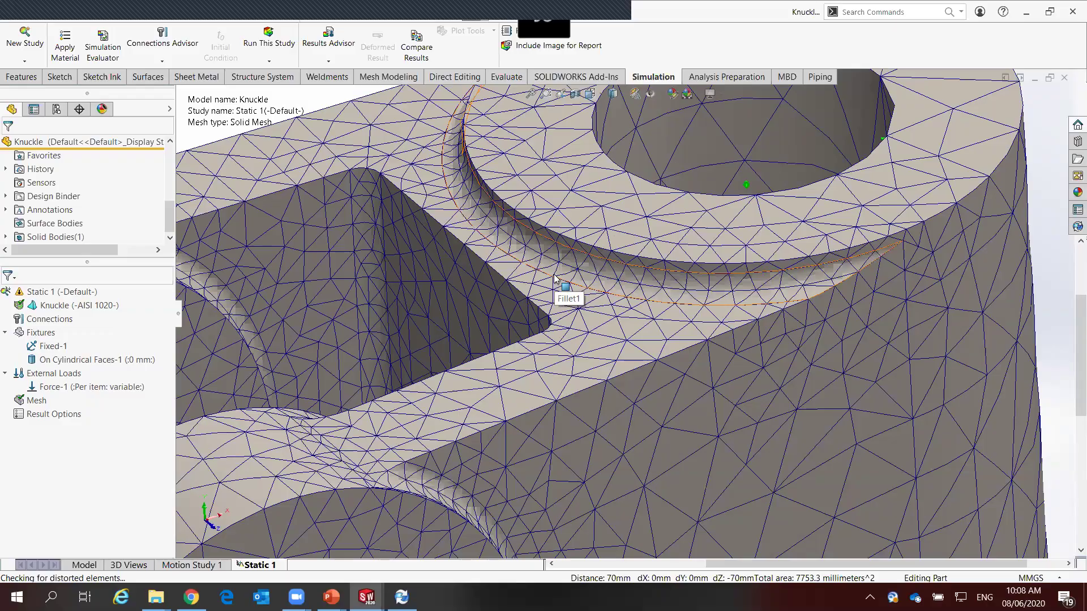
scroll(554, 278, up, 3)
scroll(566, 296, up, 5)
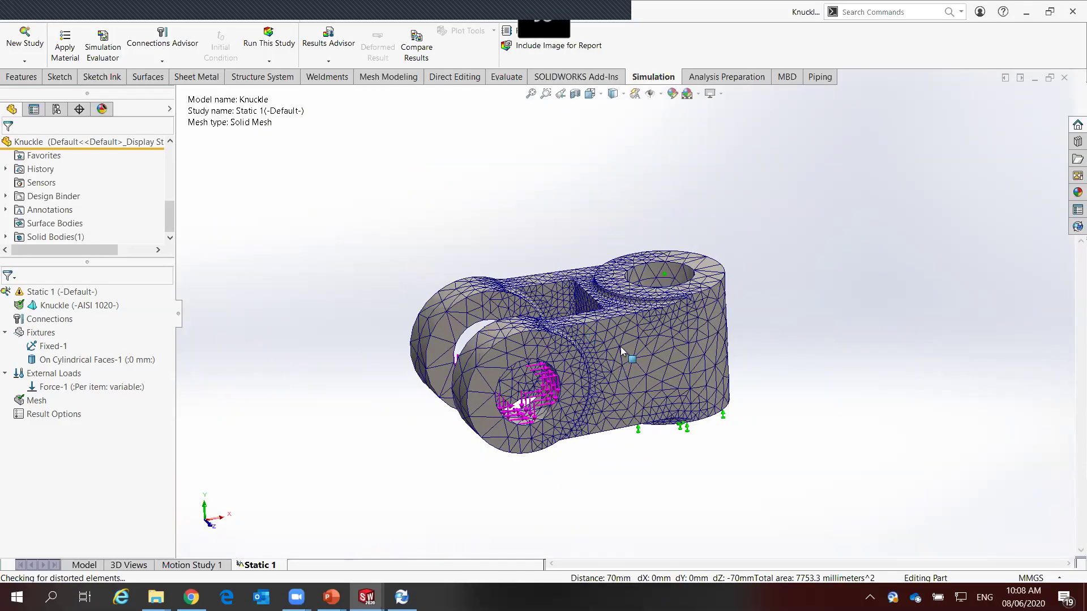
scroll(621, 351, down, 2)
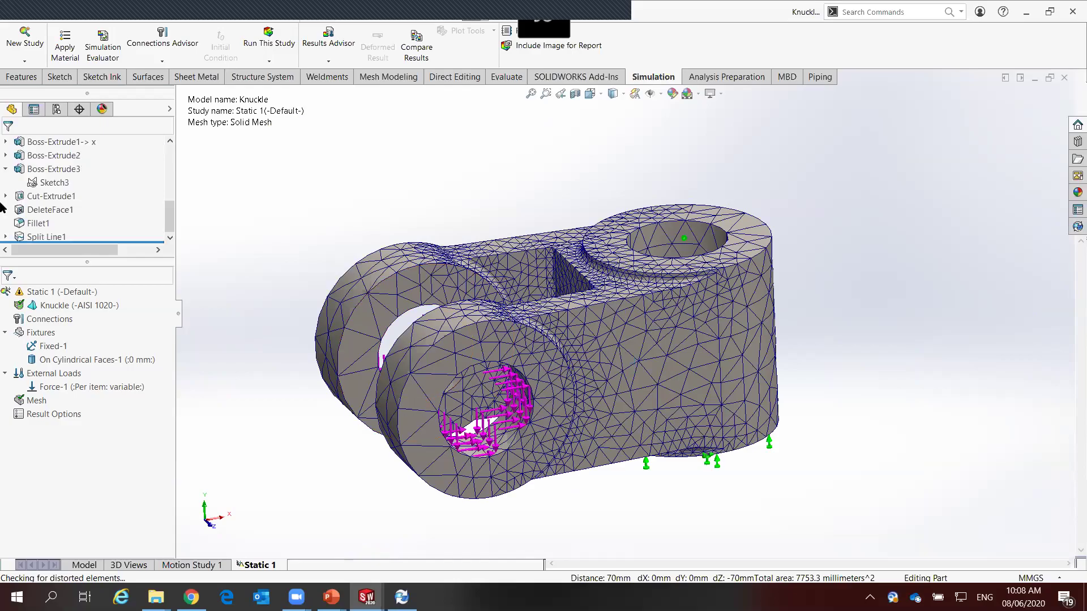
right_click(67, 293)
Run the Static 1 study and orbit the von Mises results to view the base from below
click(93, 324)
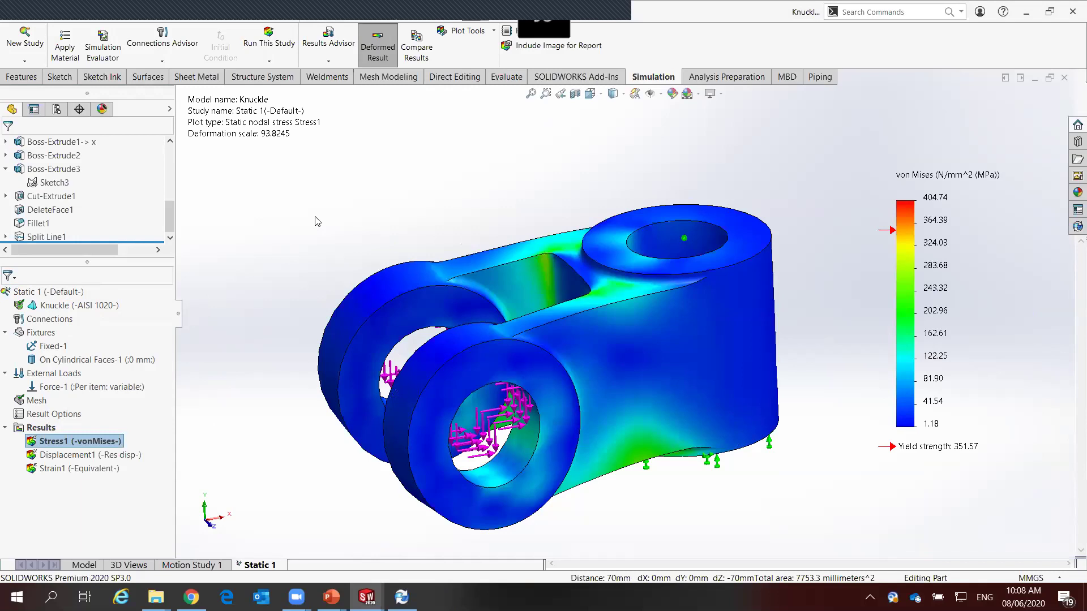
middle_drag(350, 343, 368, 376)
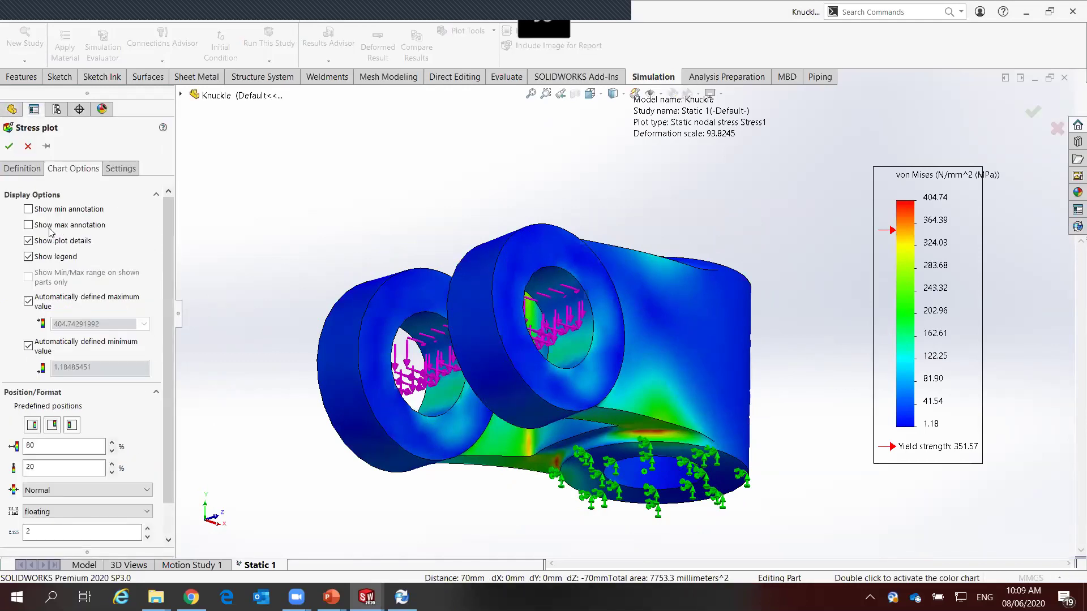
Show the Max 404.74 annotation on the stress plot and move its label below the part
click(47, 228)
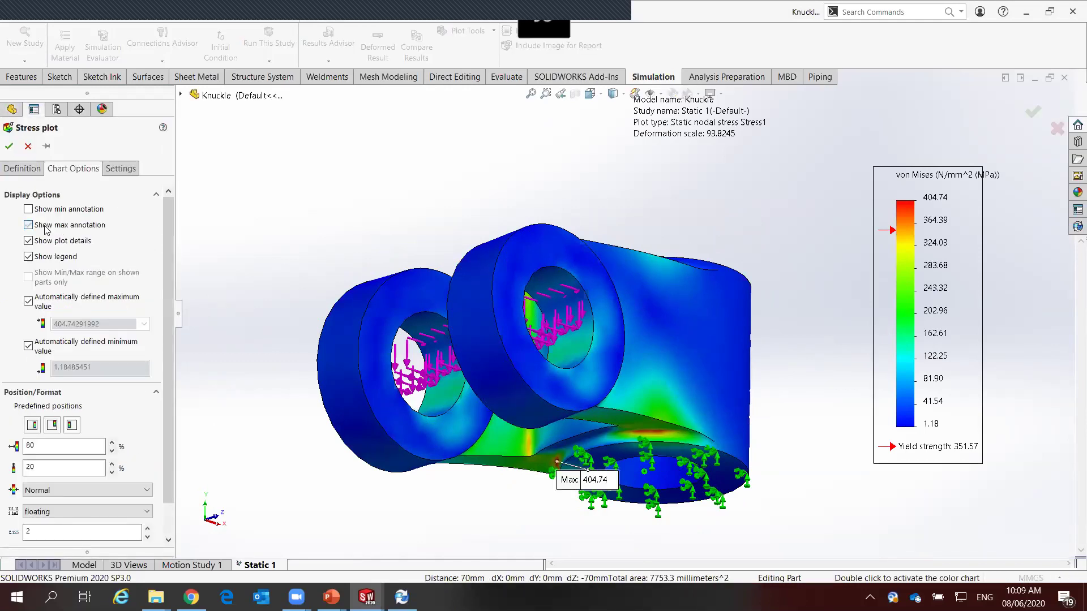
click(9, 146)
drag(573, 489, 474, 486)
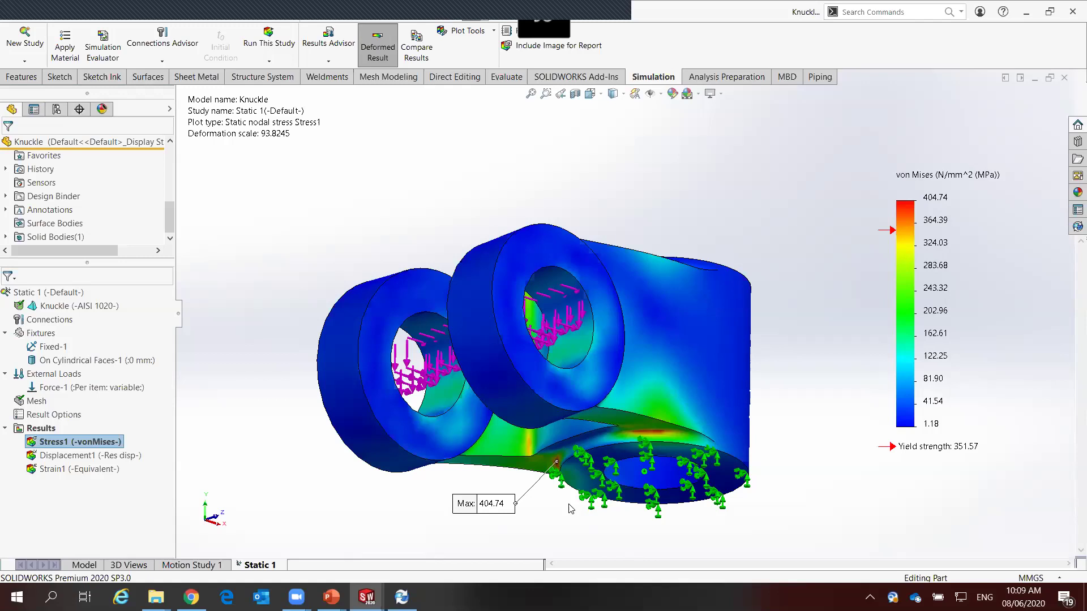
right_click(82, 443)
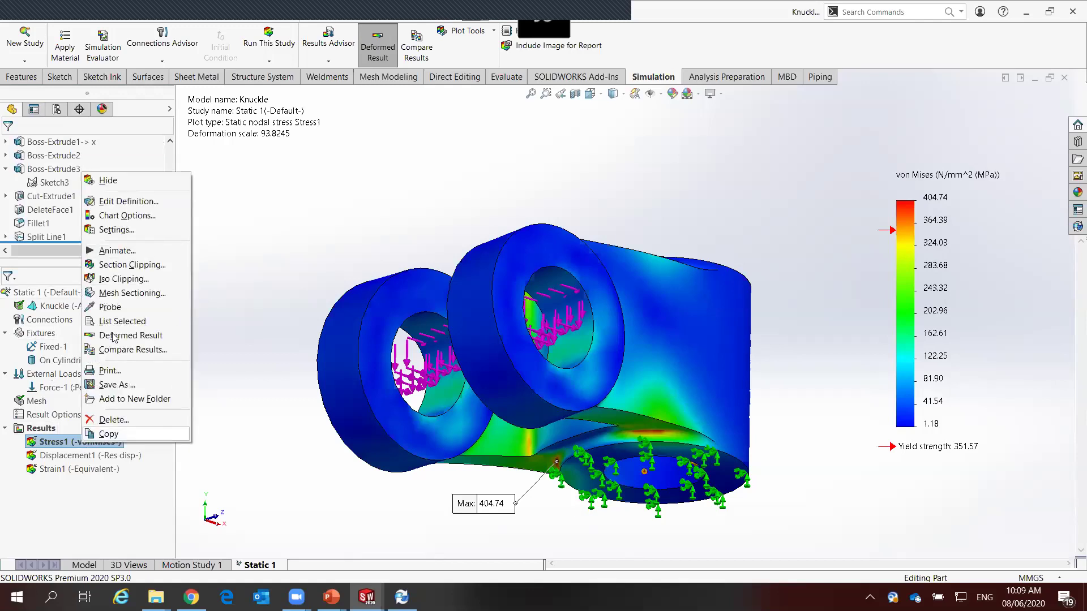
click(113, 251)
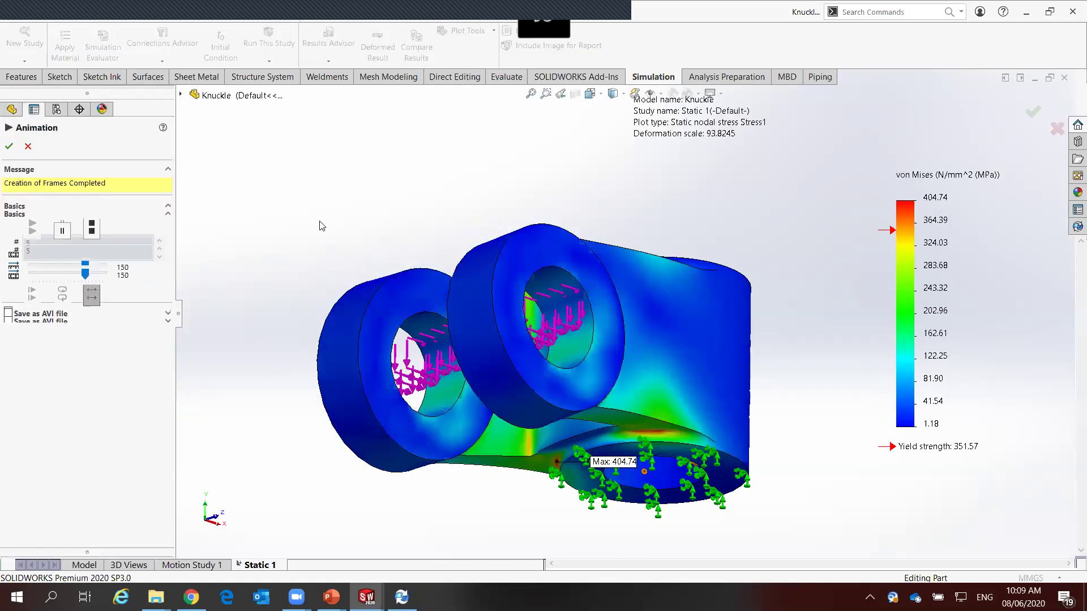
click(68, 277)
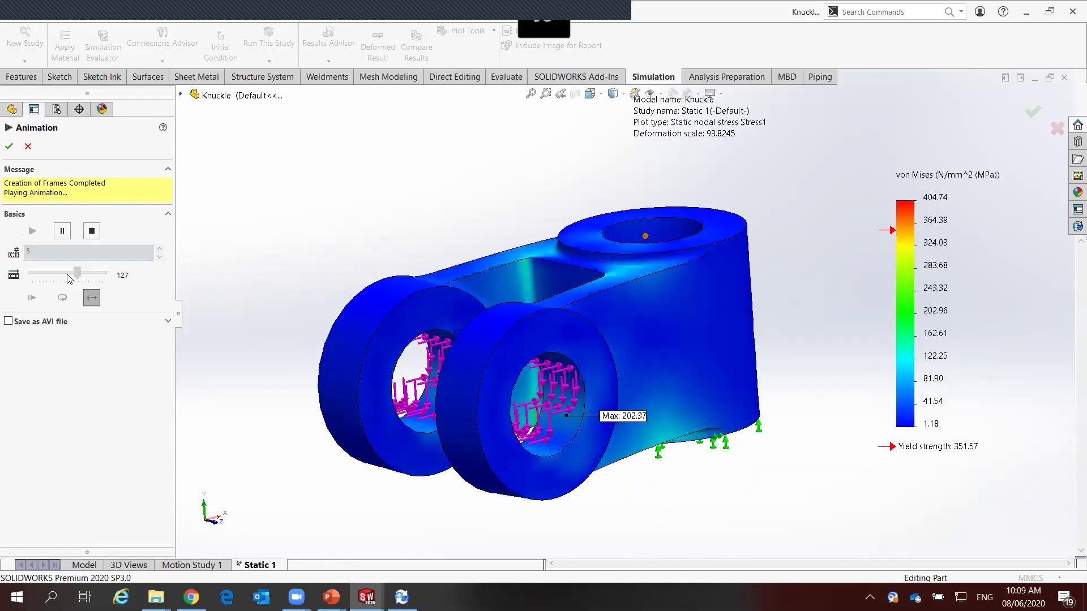
middle_drag(325, 386, 667, 415)
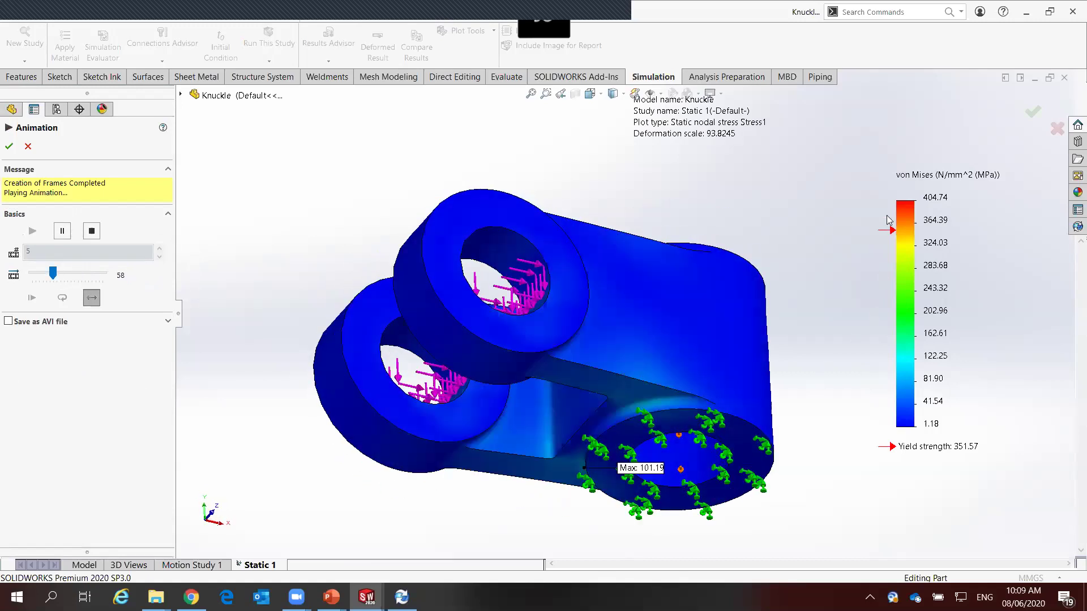
mouse_move(773, 222)
middle_down()
mouse_move(752, 353)
mouse_move(634, 338)
middle_up()
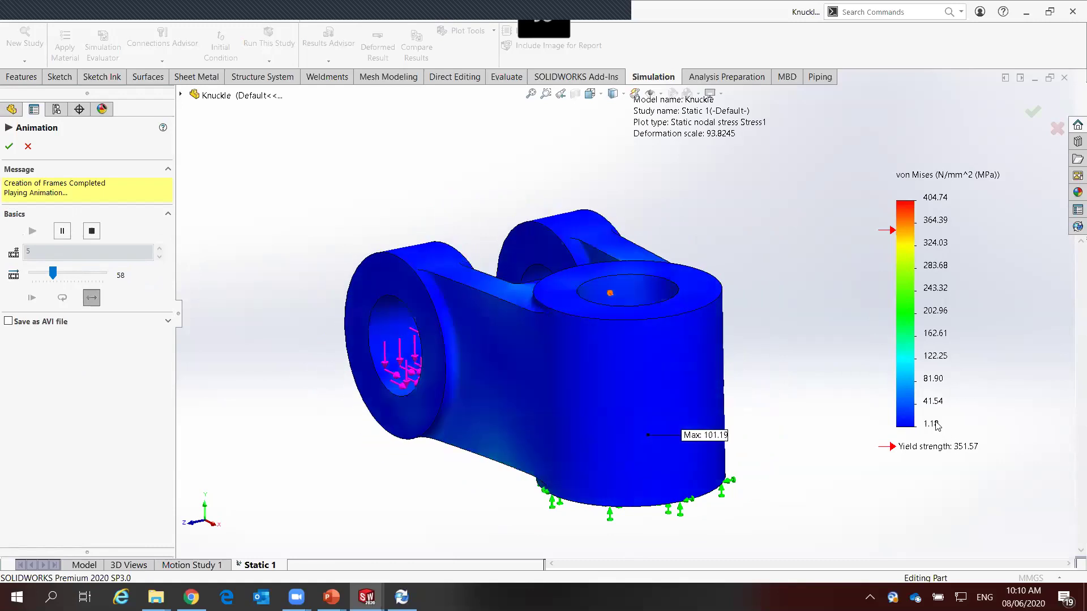
middle_drag(837, 436, 806, 494)
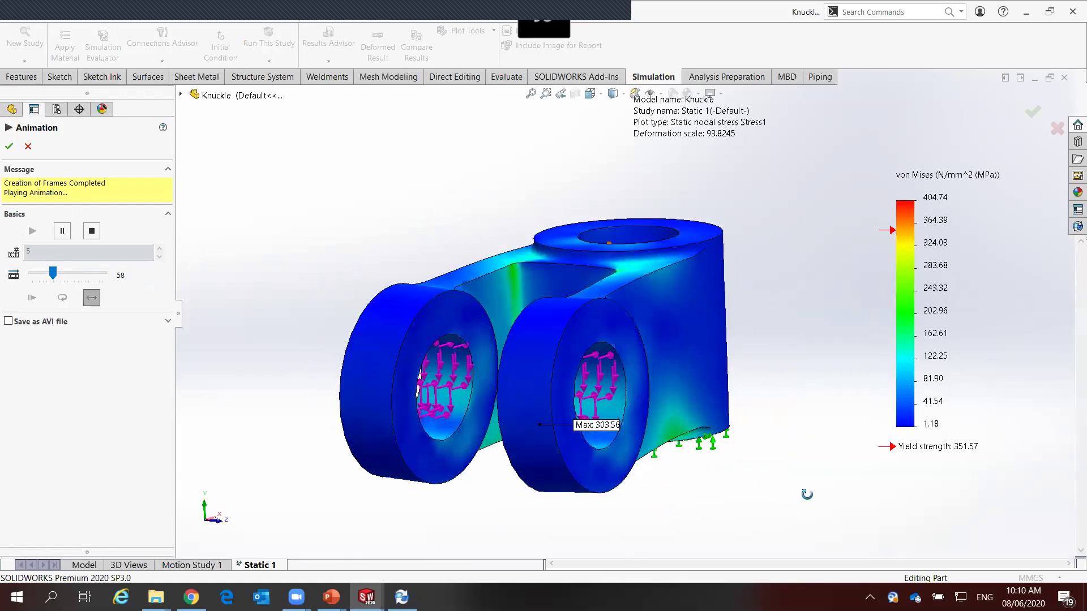
click(9, 146)
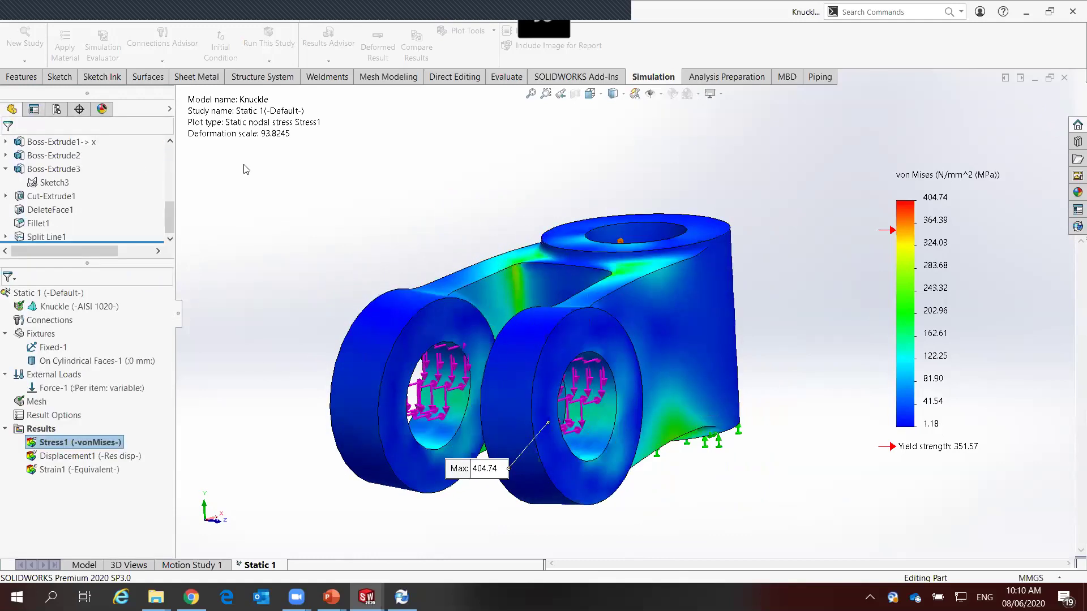
Inspect the peak-stress fillet close-up, then return to the plain knuckle part model
mouse_move(288, 168)
middle_down()
mouse_move(328, 174)
mouse_move(333, 196)
middle_up()
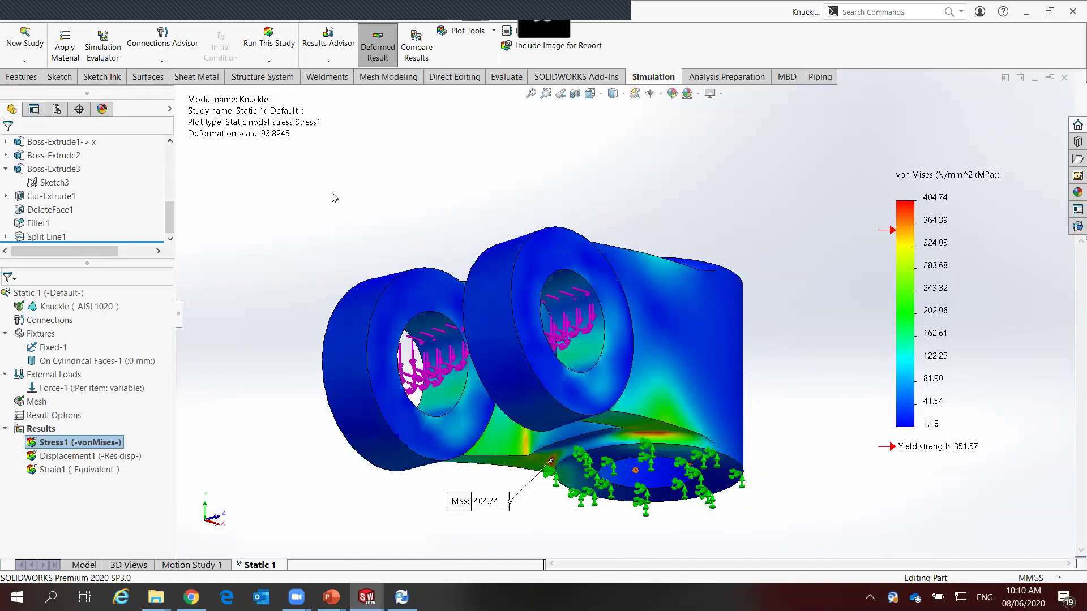
scroll(601, 512, down, 3)
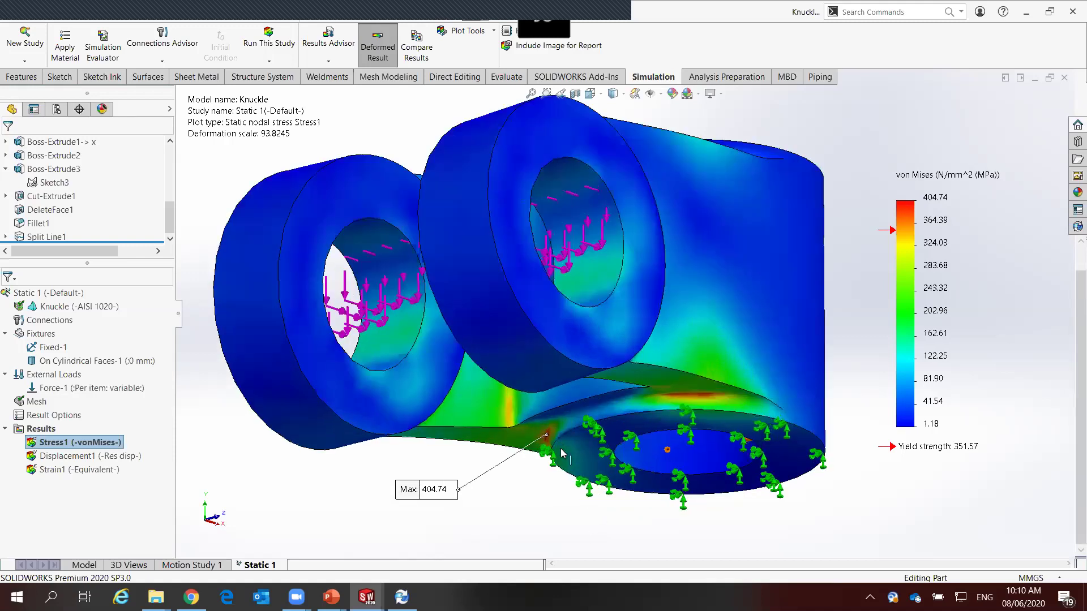
scroll(569, 453, down, 3)
scroll(572, 390, down, 3)
middle_drag(573, 389, 563, 368)
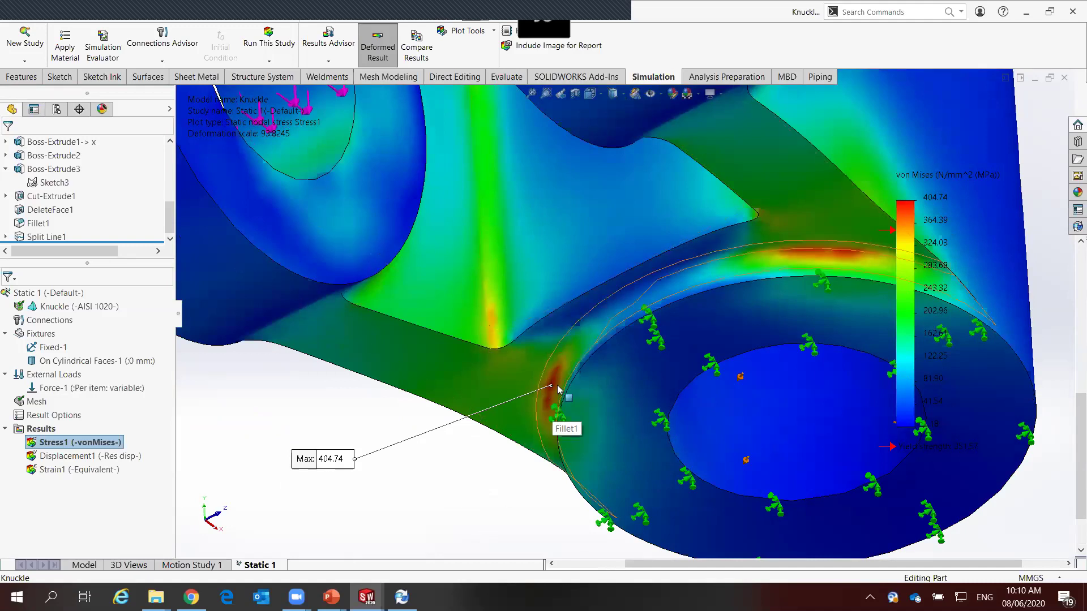
mouse_move(538, 254)
middle_down()
mouse_move(584, 276)
mouse_move(597, 262)
mouse_move(636, 283)
mouse_move(624, 217)
middle_up()
scroll(620, 273, up, 5)
scroll(638, 279, down, 2)
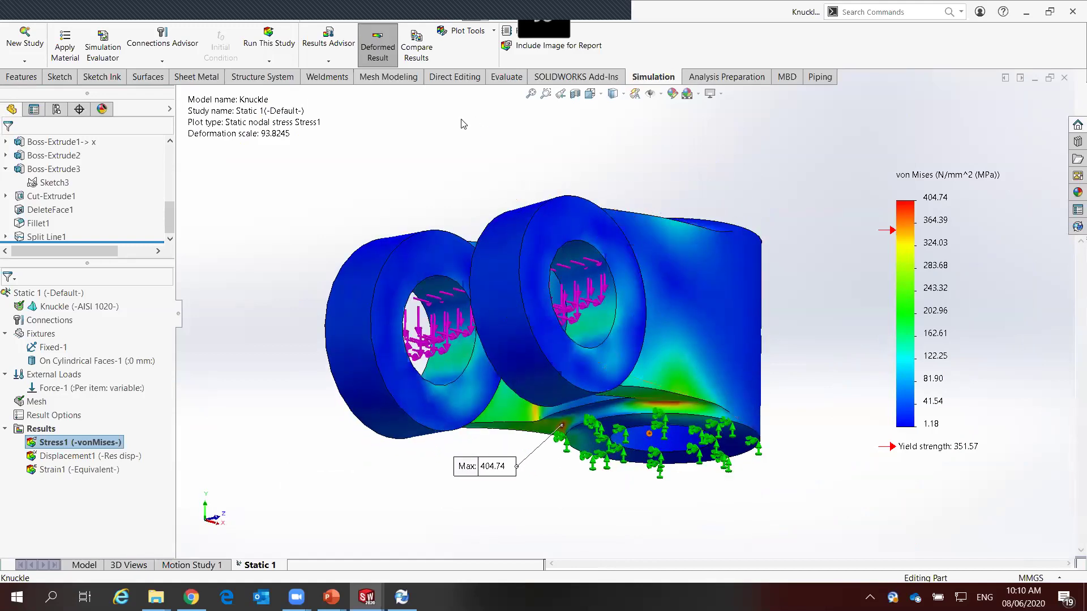
click(84, 565)
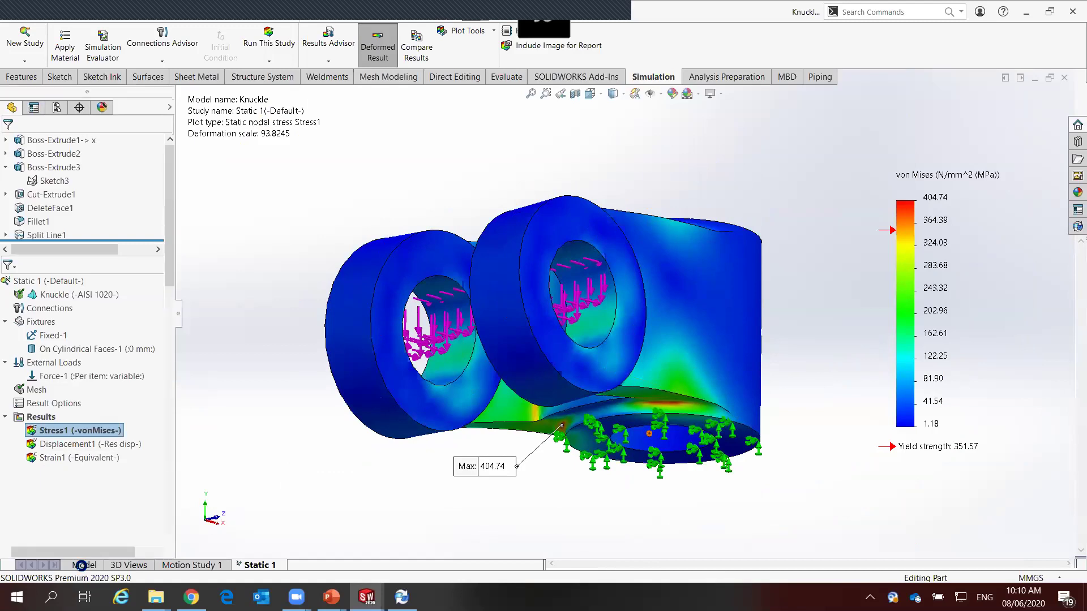
mouse_move(279, 323)
middle_down()
mouse_move(345, 279)
mouse_move(364, 243)
mouse_move(363, 339)
mouse_move(370, 240)
mouse_move(605, 422)
middle_up()
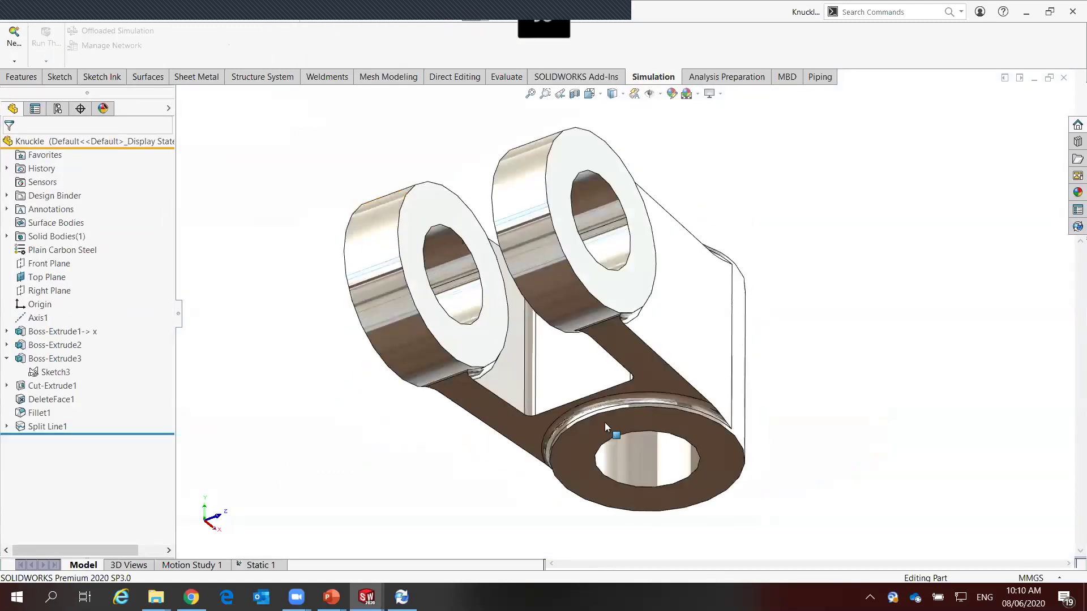
Start a fillet in FilletXpert Change mode with the new radius set to 20 mm
scroll(605, 422, down, 5)
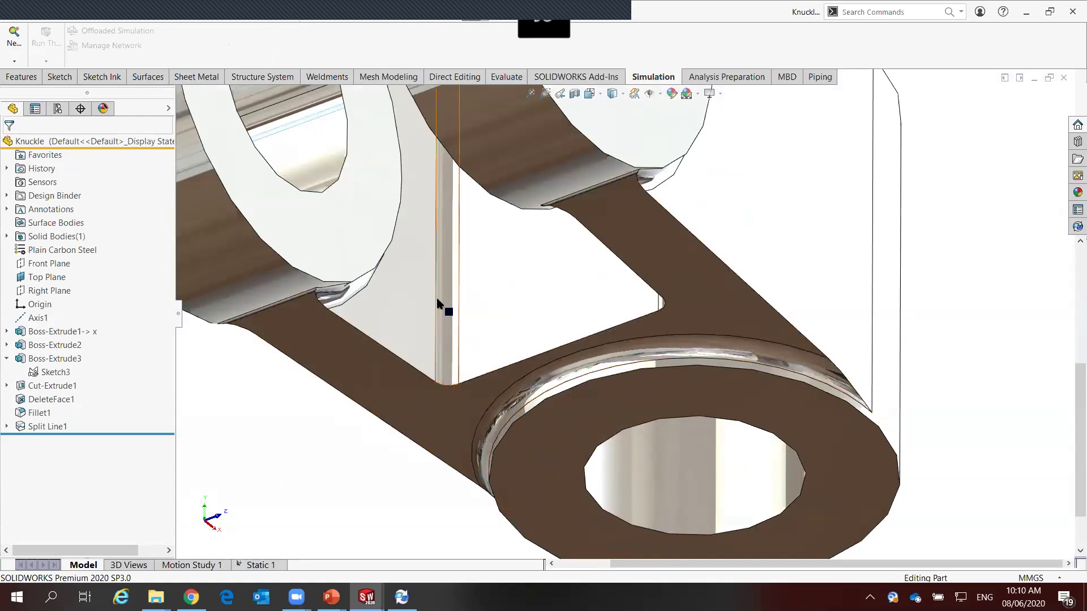
middle_drag(553, 327, 654, 252)
scroll(655, 334, up, 3)
middle_drag(655, 334, 574, 320)
scroll(575, 320, down, 3)
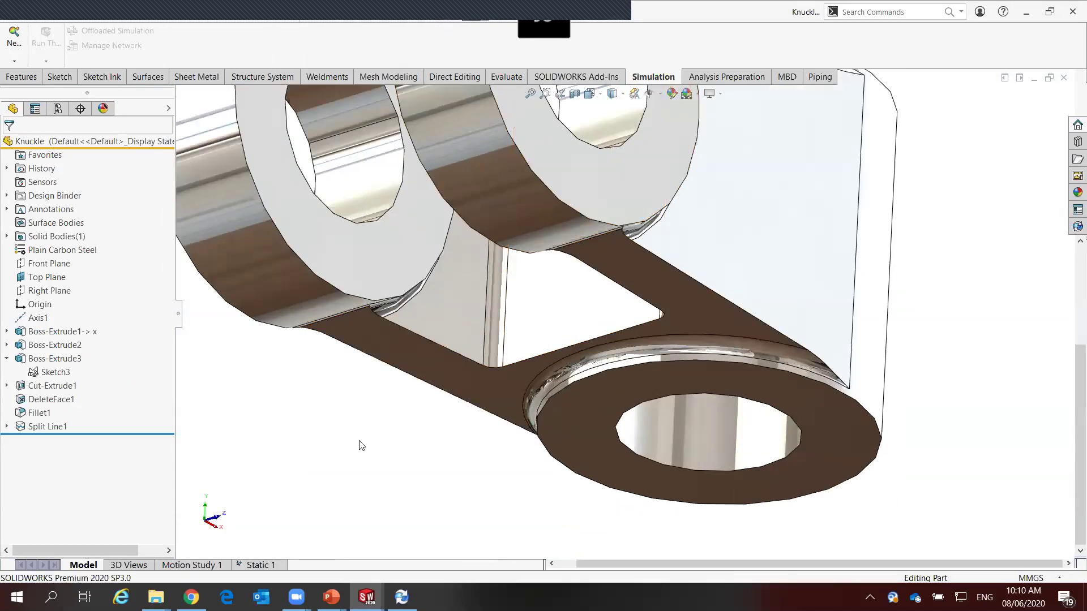
right_drag(305, 419, 303, 503)
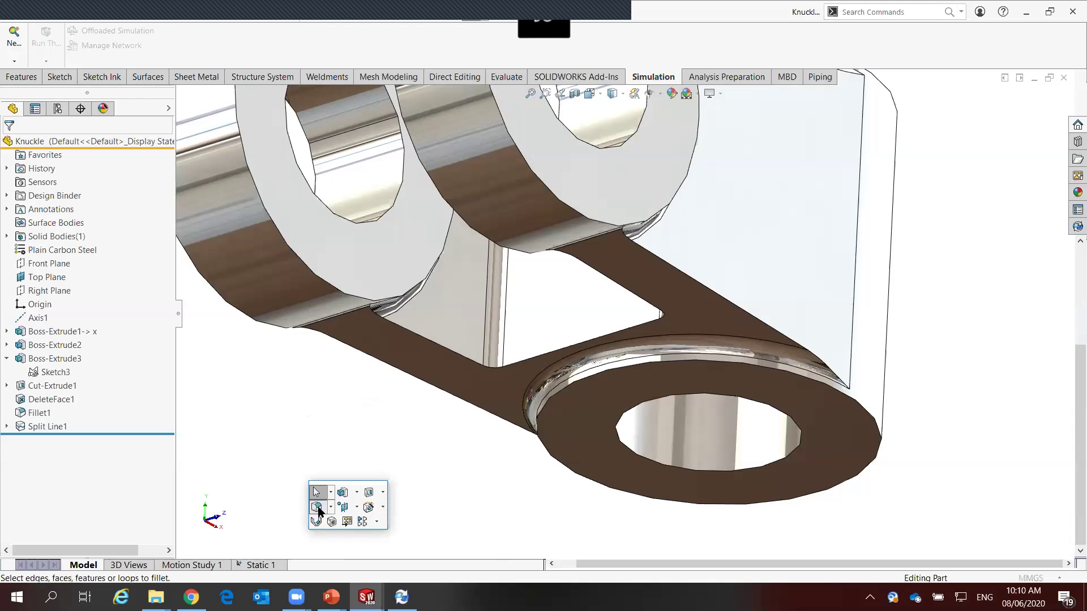
click(317, 507)
click(102, 165)
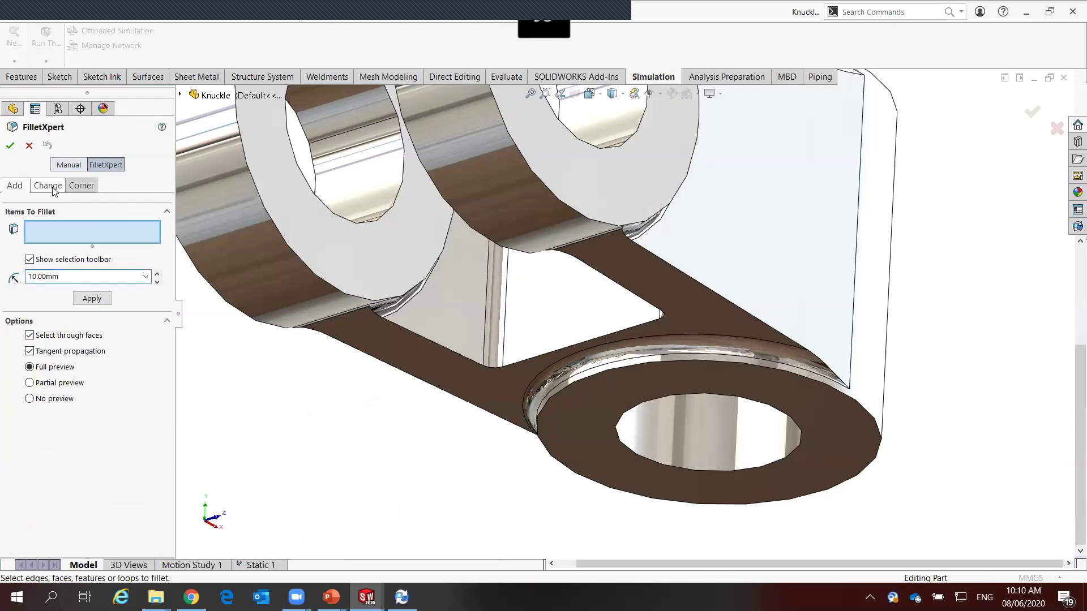
click(49, 187)
drag(65, 262, 2, 260)
text(20.00mm)
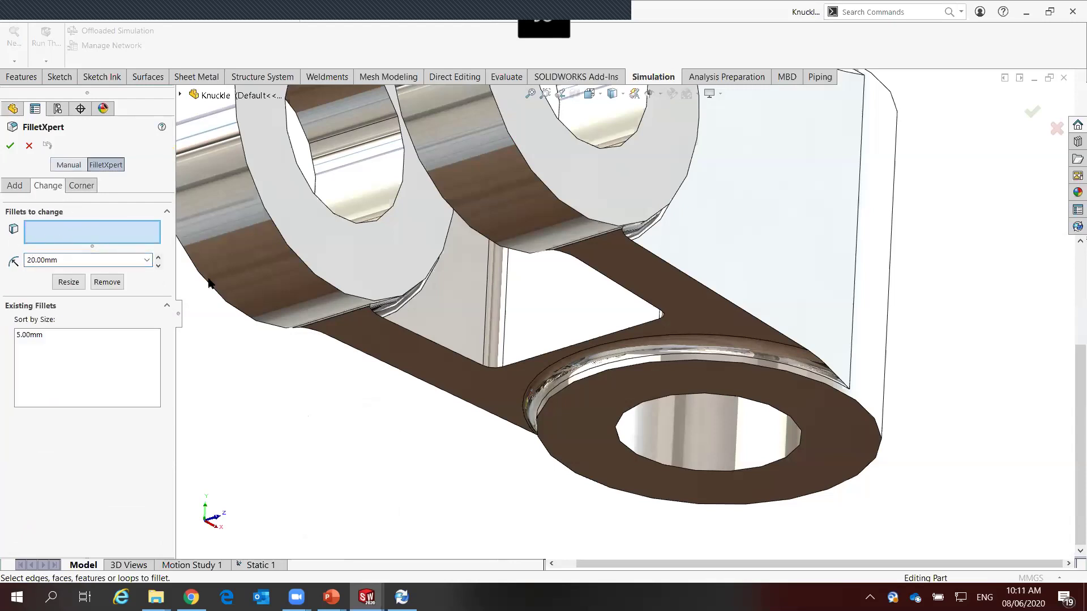
Select the three base-ring fillet faces and resize them to 20 mm
click(578, 371)
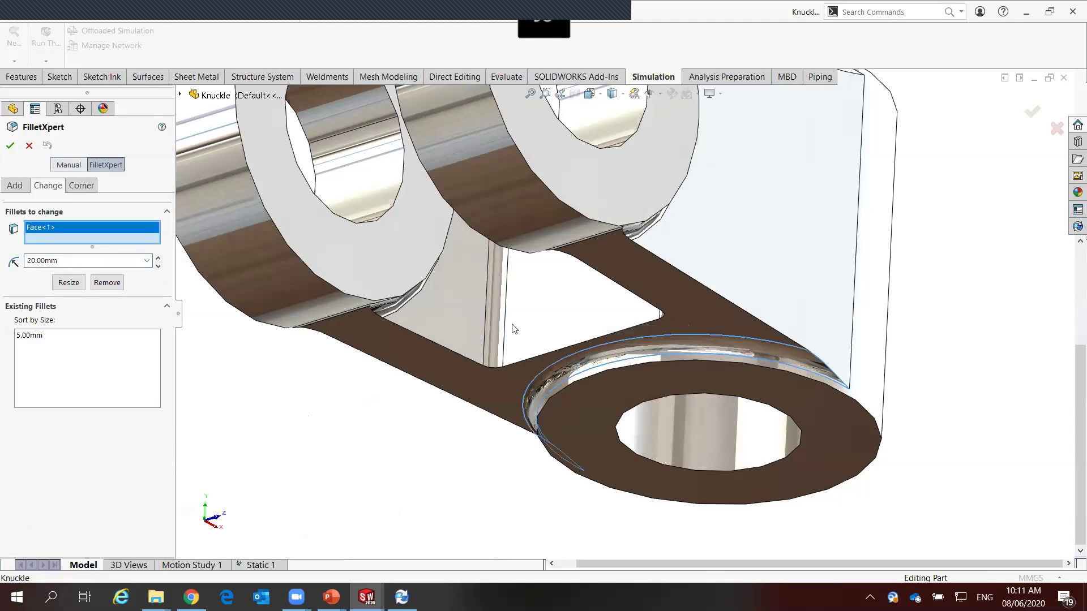
click(503, 342)
middle_drag(535, 339, 605, 356)
click(695, 304)
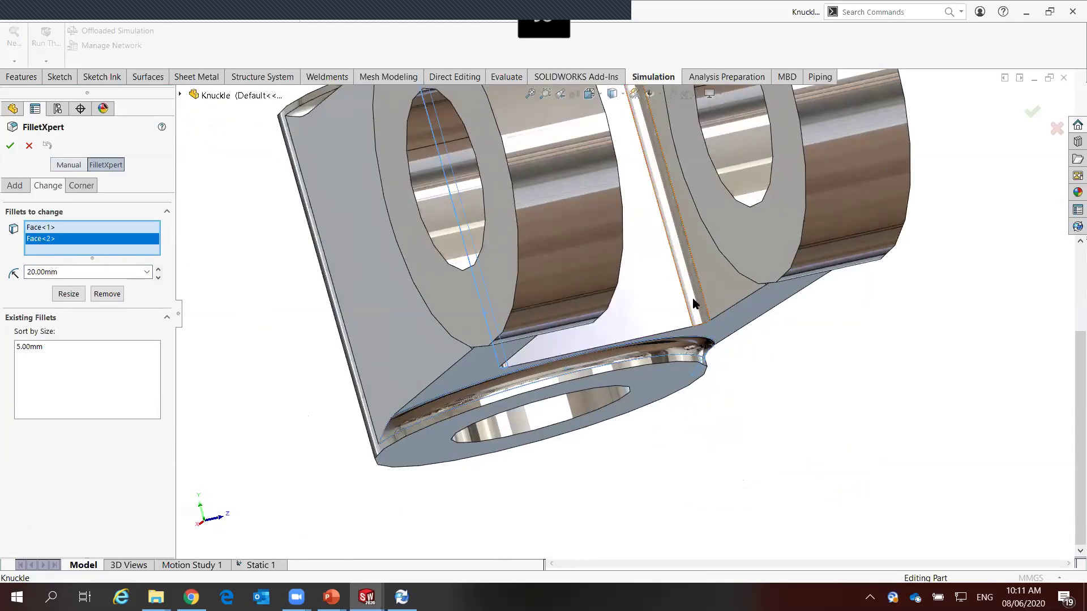
click(10, 145)
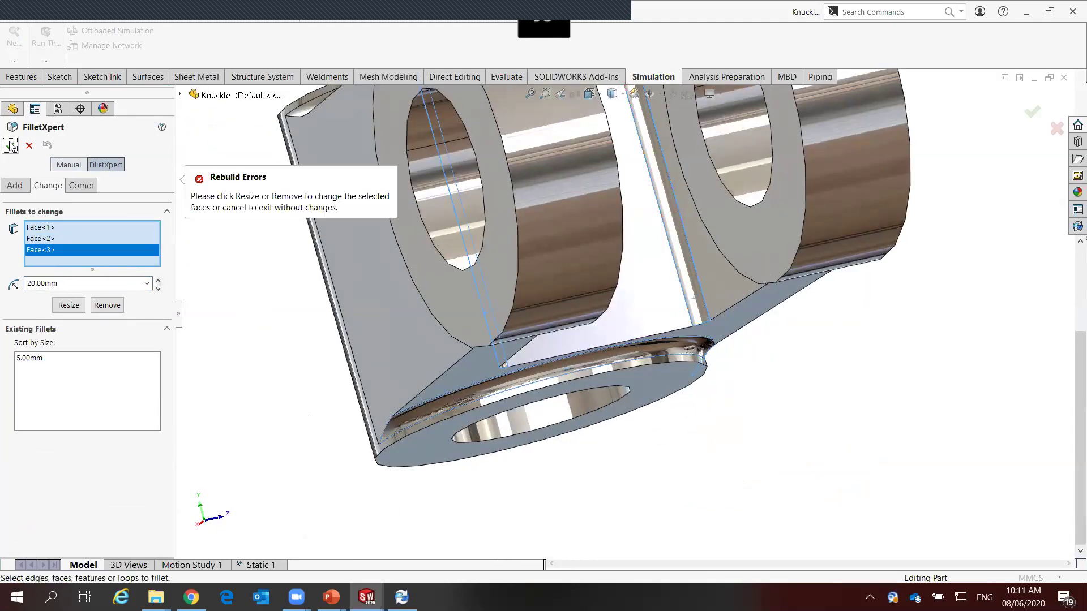
click(69, 306)
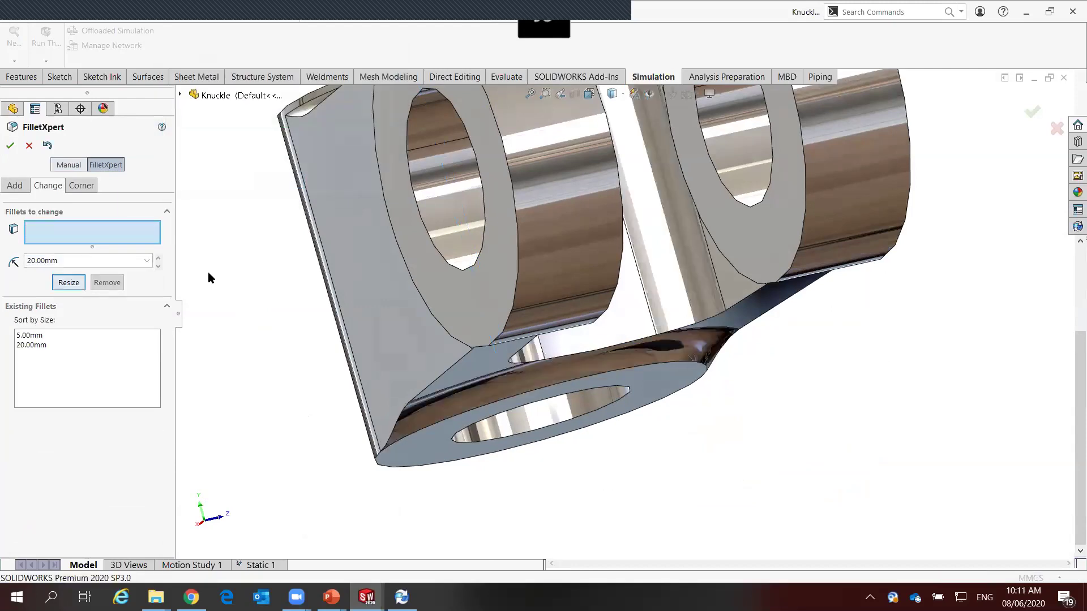
click(10, 146)
scroll(304, 340, up, 5)
mouse_move(518, 375)
middle_down()
mouse_move(478, 346)
mouse_move(465, 271)
mouse_move(593, 315)
mouse_move(568, 414)
middle_up()
scroll(589, 289, down, 5)
scroll(587, 297, down, 3)
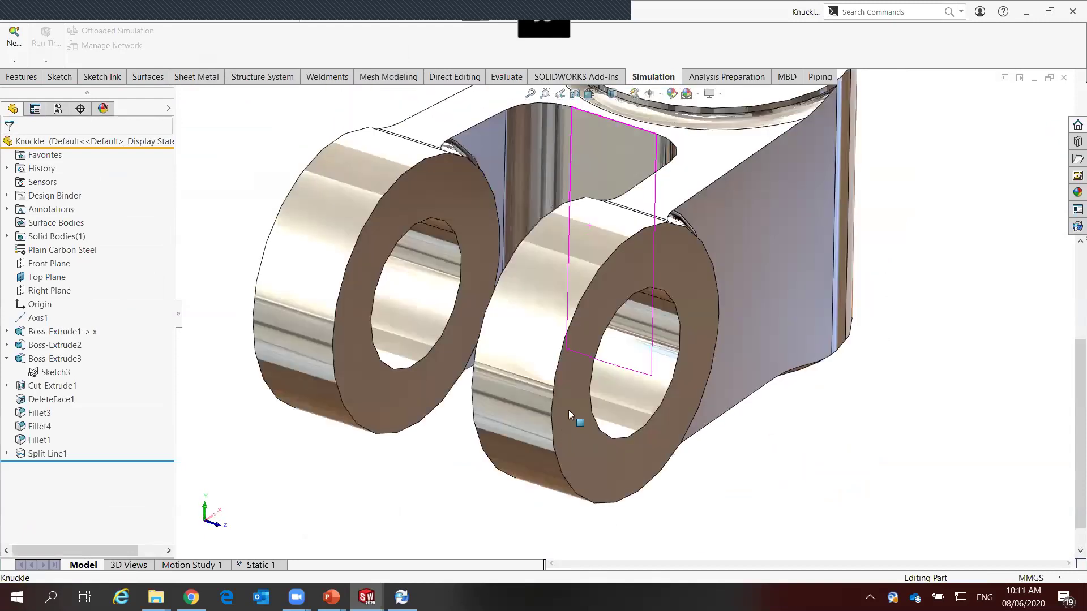
Review the edges rounded by Fillet3, Fillet4 and Fillet1, then return to the Static 1 study
scroll(638, 224, up, 5)
scroll(645, 240, down, 2)
middle_drag(645, 240, 611, 249)
click(34, 412)
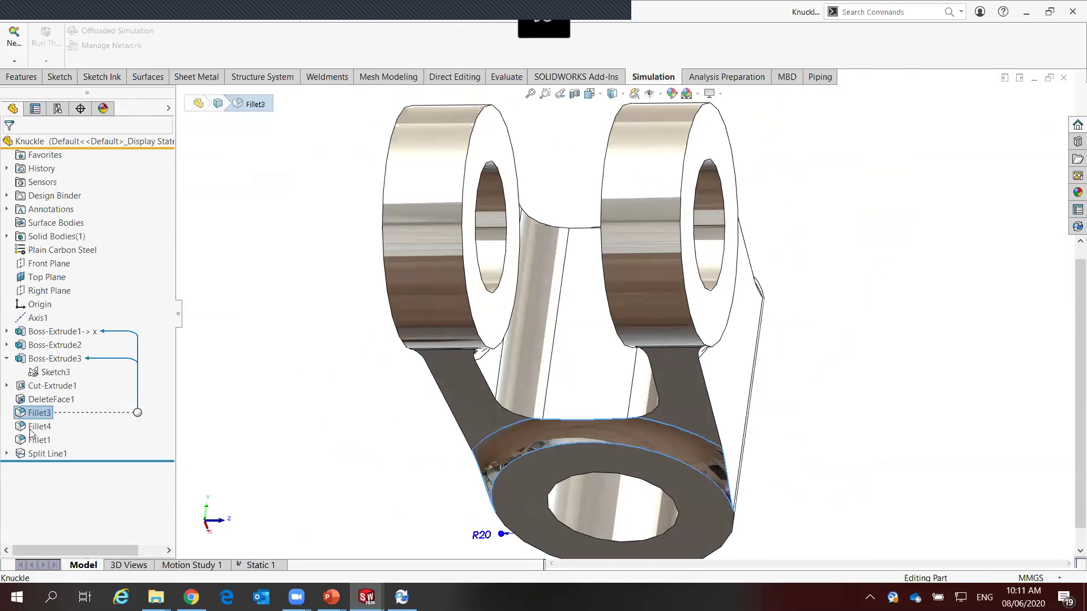
click(34, 427)
click(35, 440)
mouse_move(305, 306)
middle_down()
mouse_move(270, 372)
mouse_move(322, 251)
middle_up()
click(322, 252)
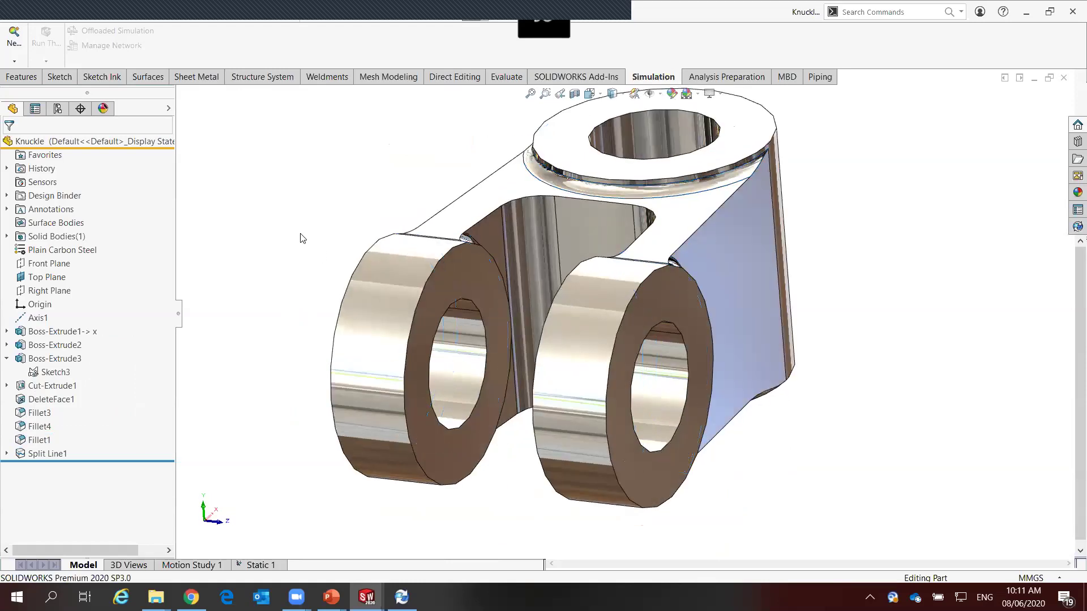
middle_drag(637, 308, 626, 274)
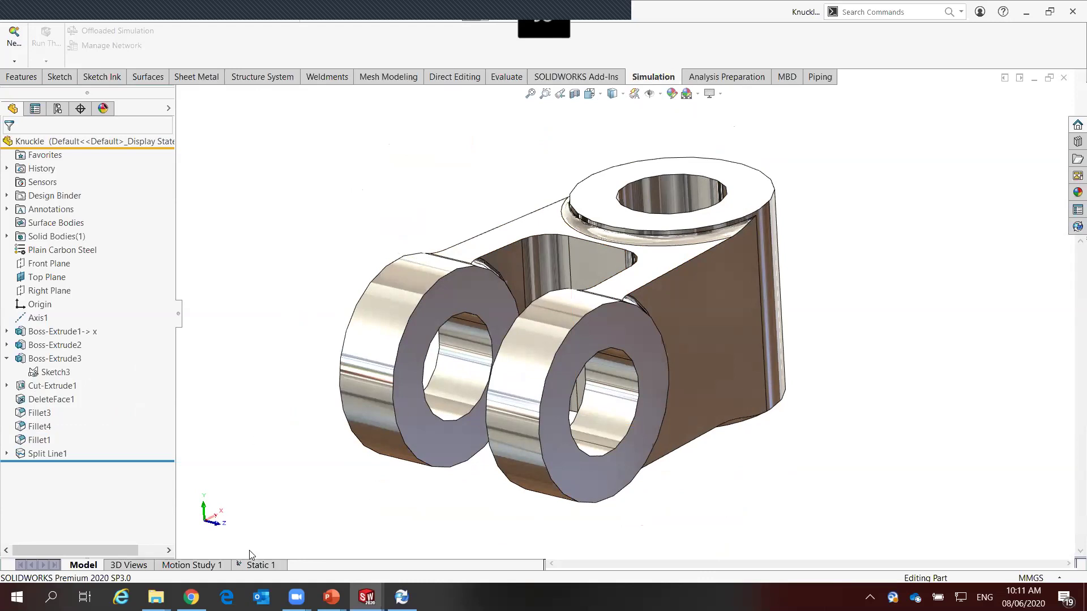
click(258, 565)
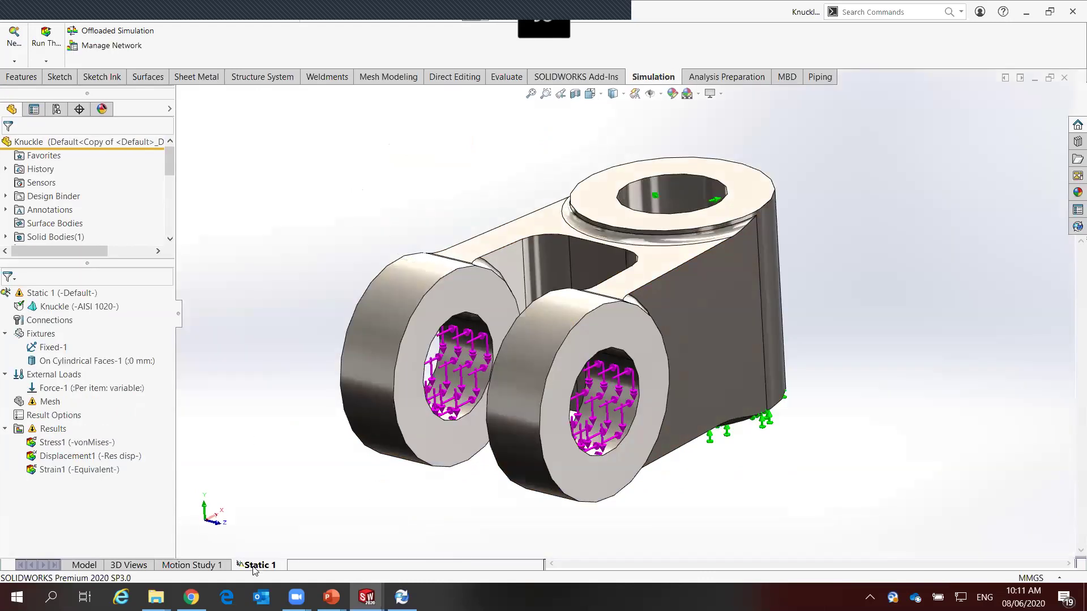
Copy the Static 1 study into a new study named 'Large Fillet'
right_click(253, 570)
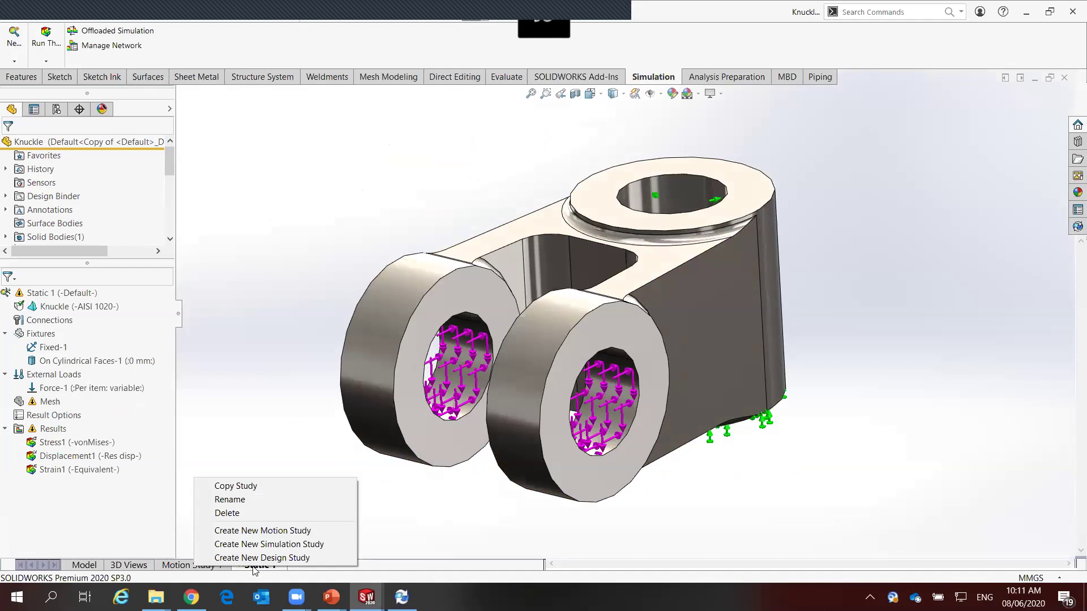
click(258, 486)
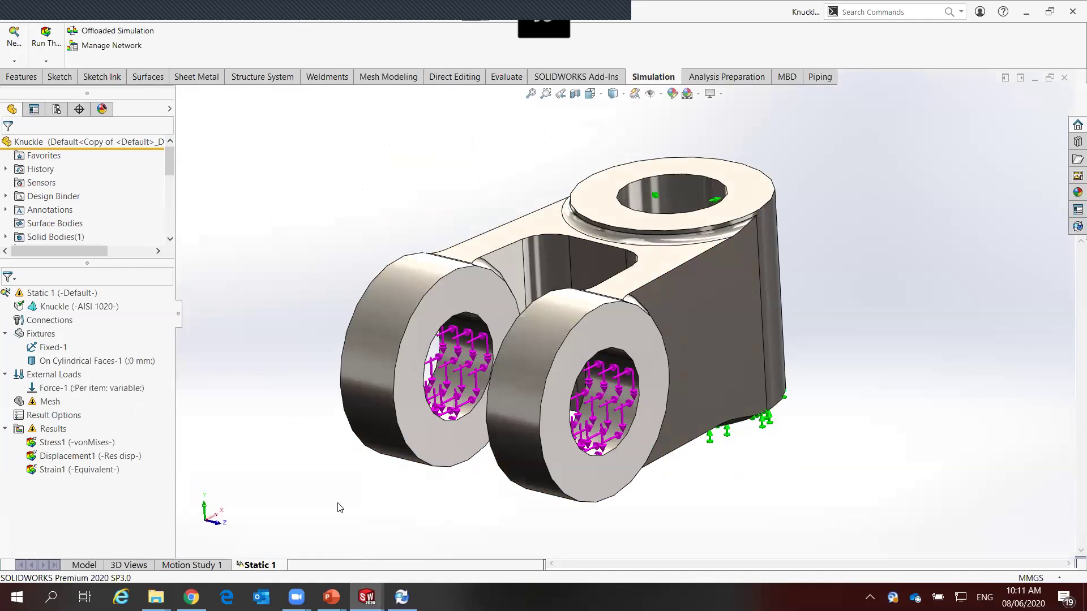
drag(97, 296, 6, 297)
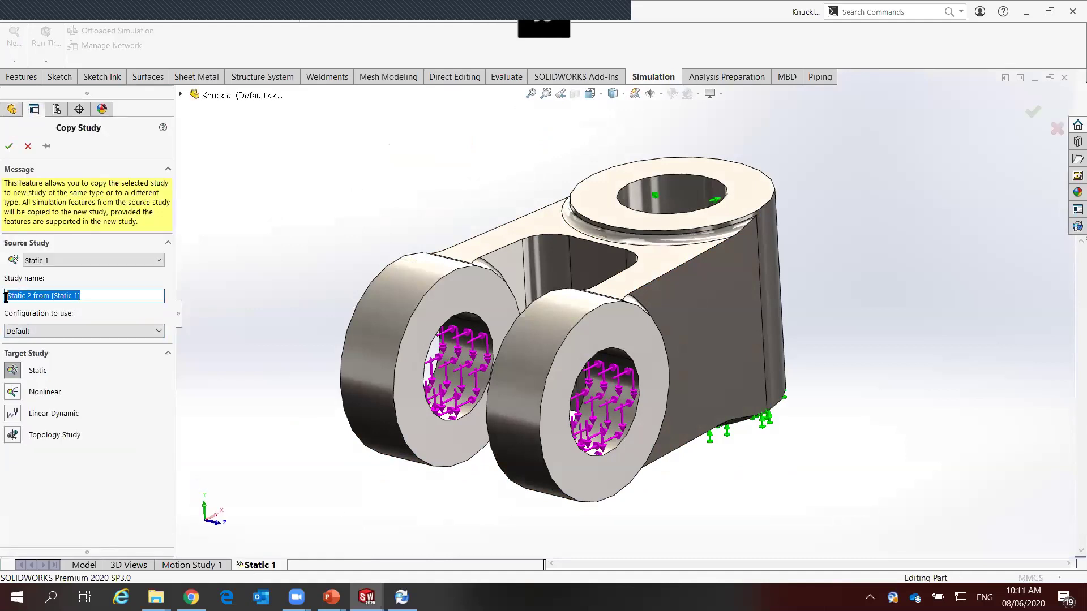
text(Large Fillet)
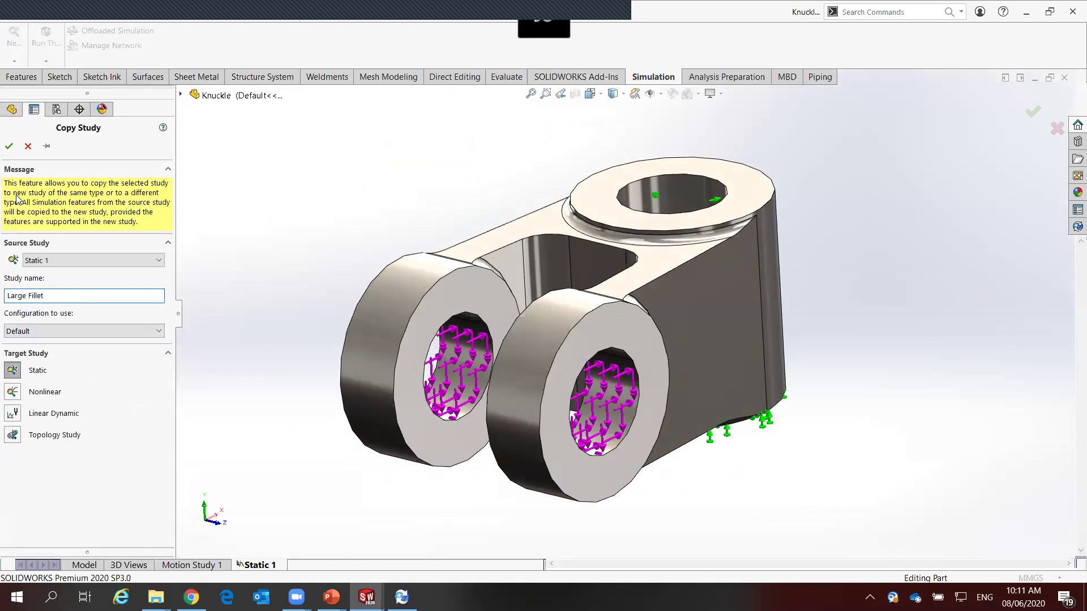
click(10, 146)
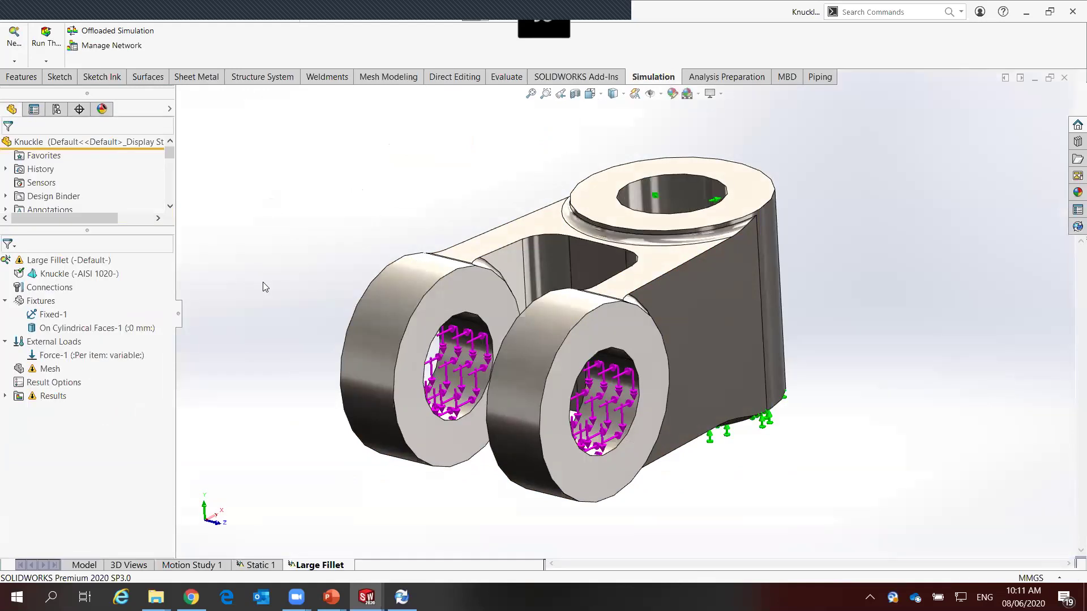
Run the Large Fillet study and move its Max 278.77 label aside
right_click(67, 260)
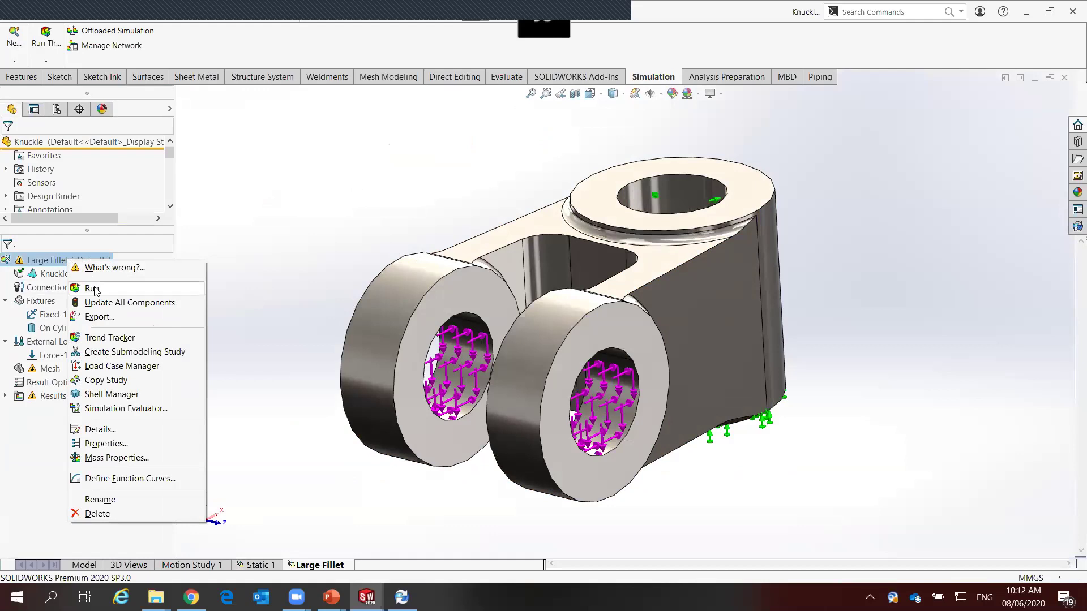
click(93, 288)
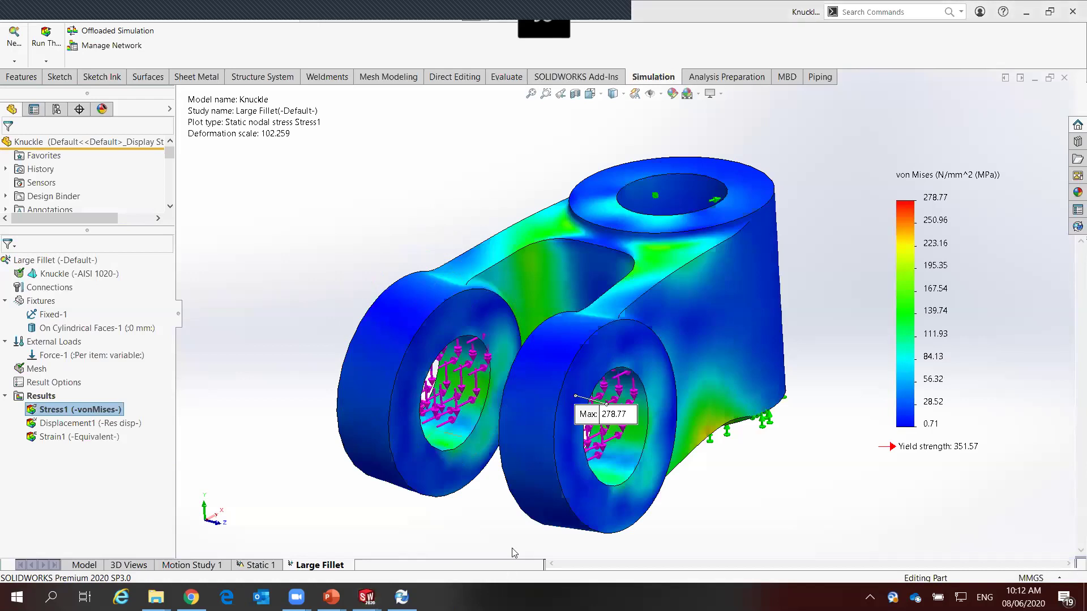
mouse_move(458, 492)
middle_down()
mouse_move(482, 345)
mouse_move(526, 430)
middle_up()
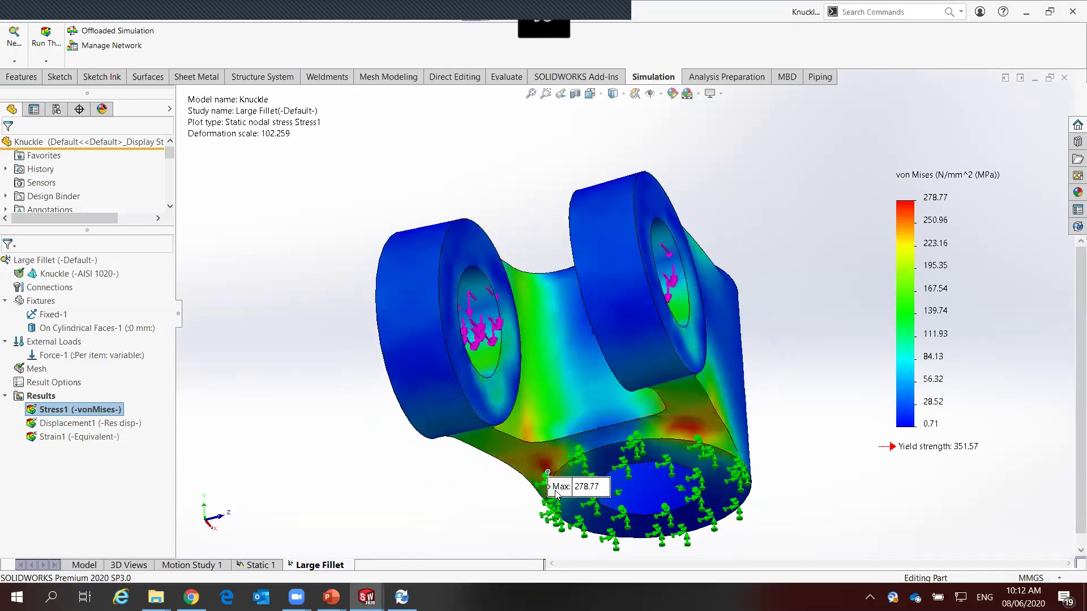
drag(513, 498, 470, 511)
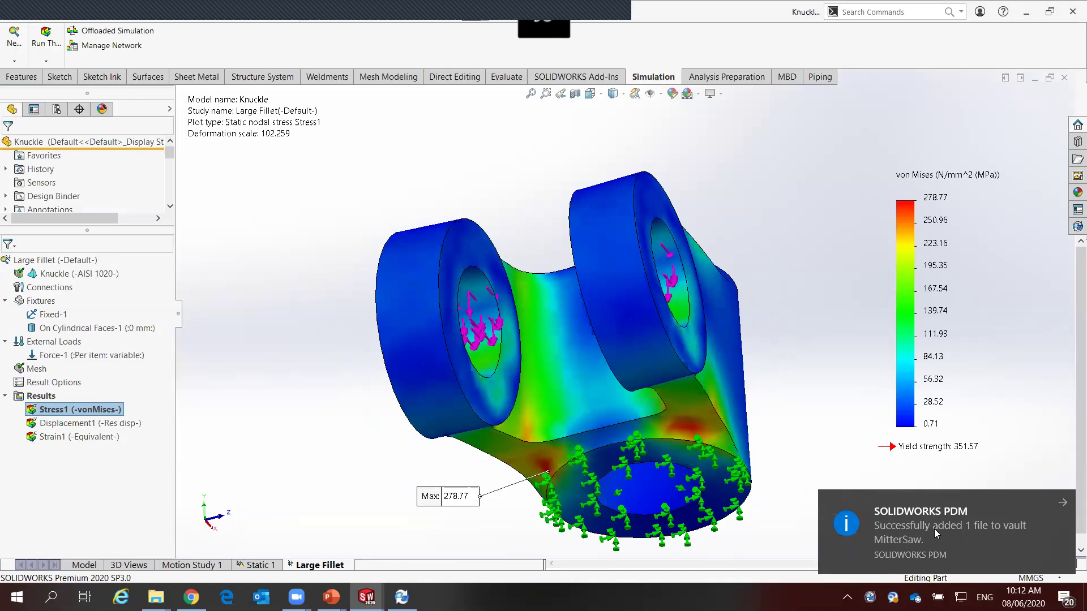
Dismiss the PDM notification and review the whole stress plot from the other side
click(1062, 503)
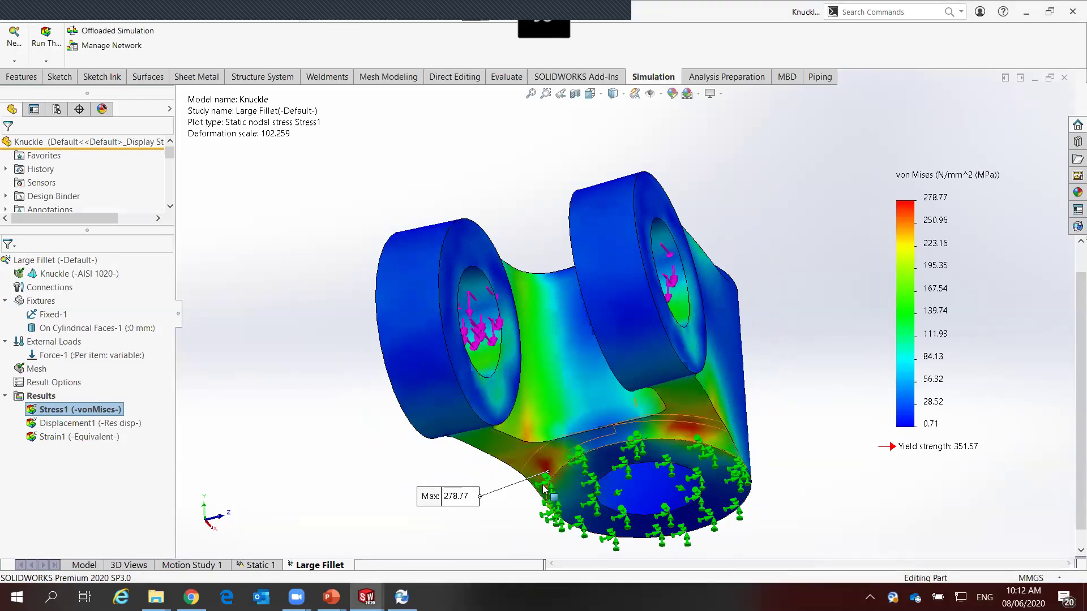
scroll(518, 524, down, 3)
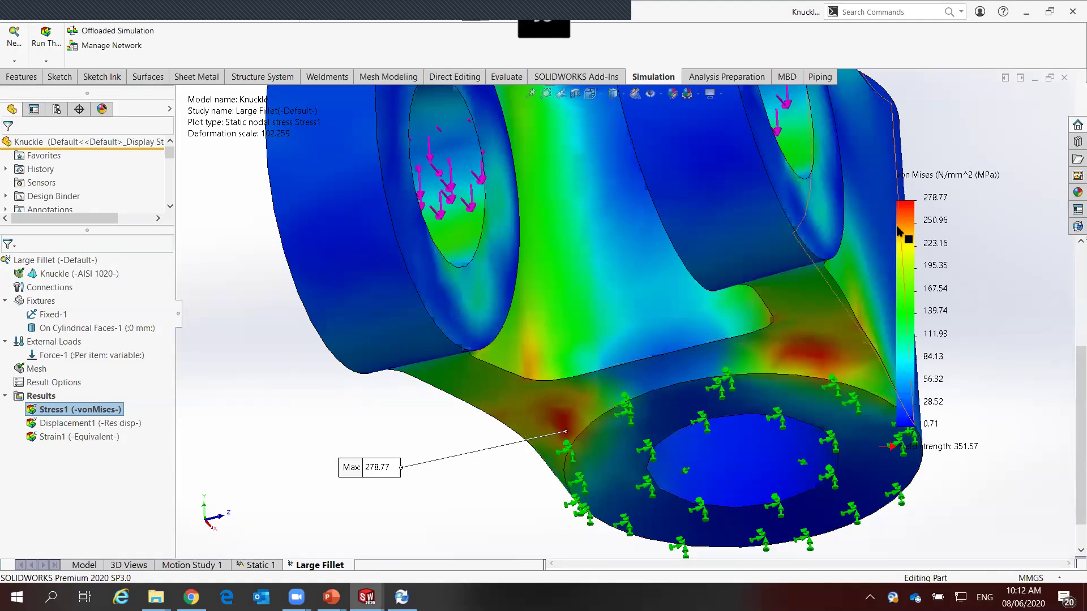
key(f)
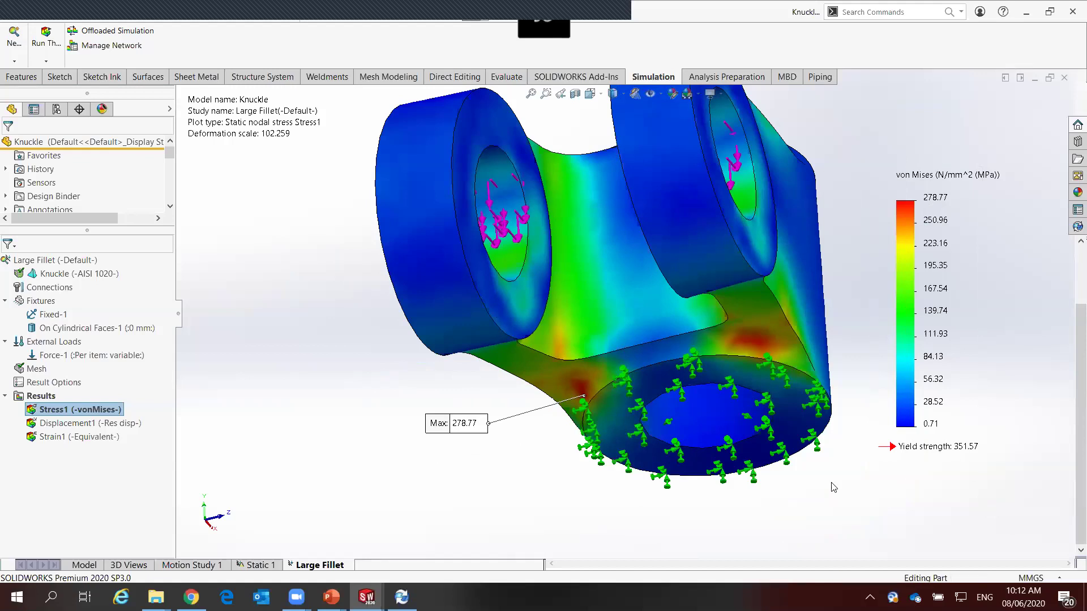
middle_drag(809, 463, 683, 352)
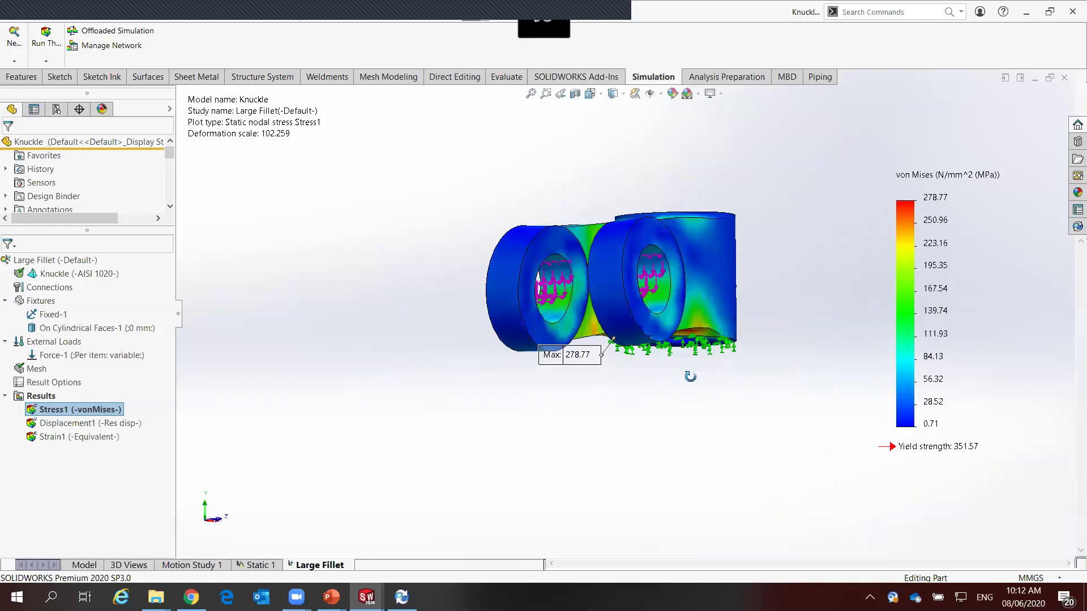
scroll(677, 268, down, 3)
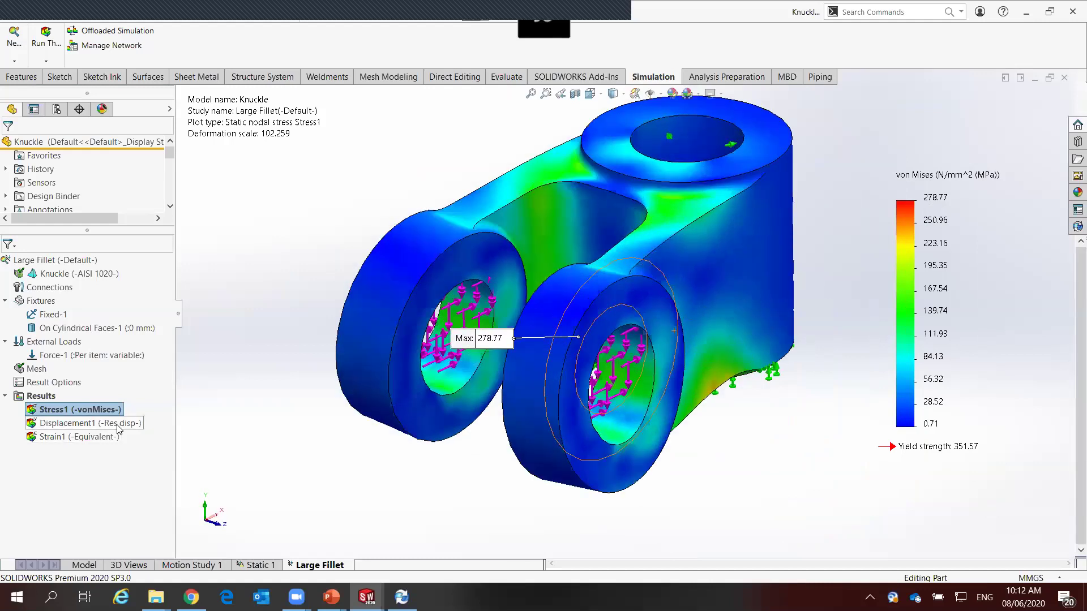
right_click(86, 414)
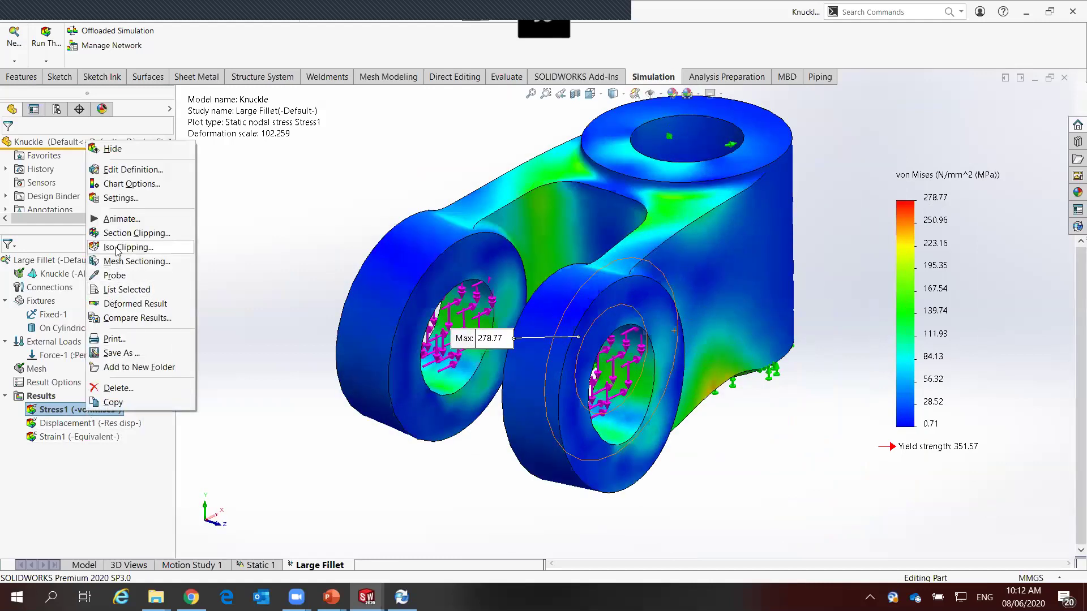
click(128, 247)
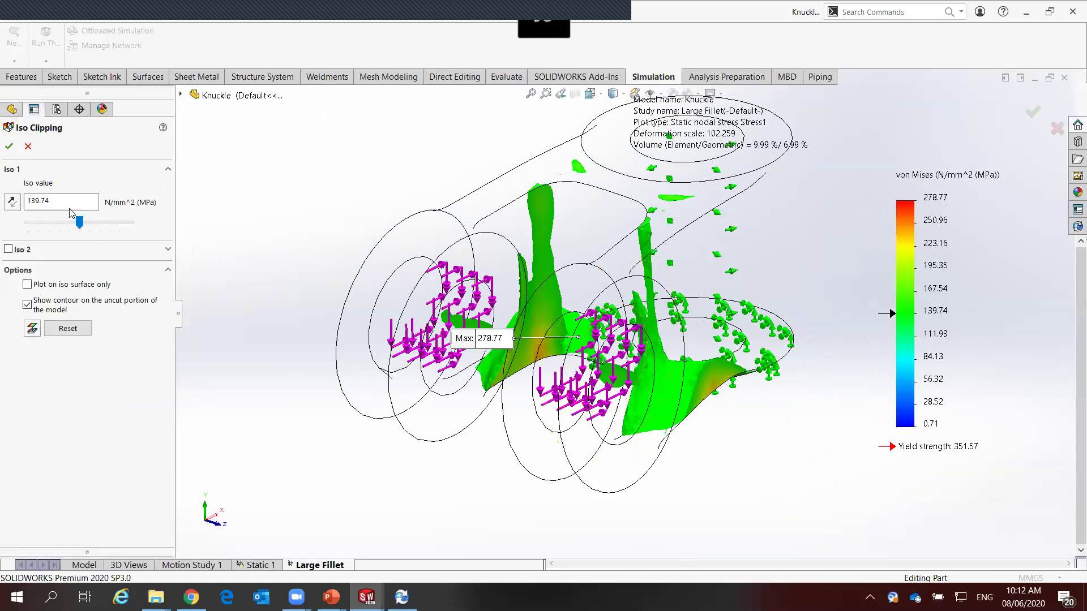
drag(80, 222, 56, 221)
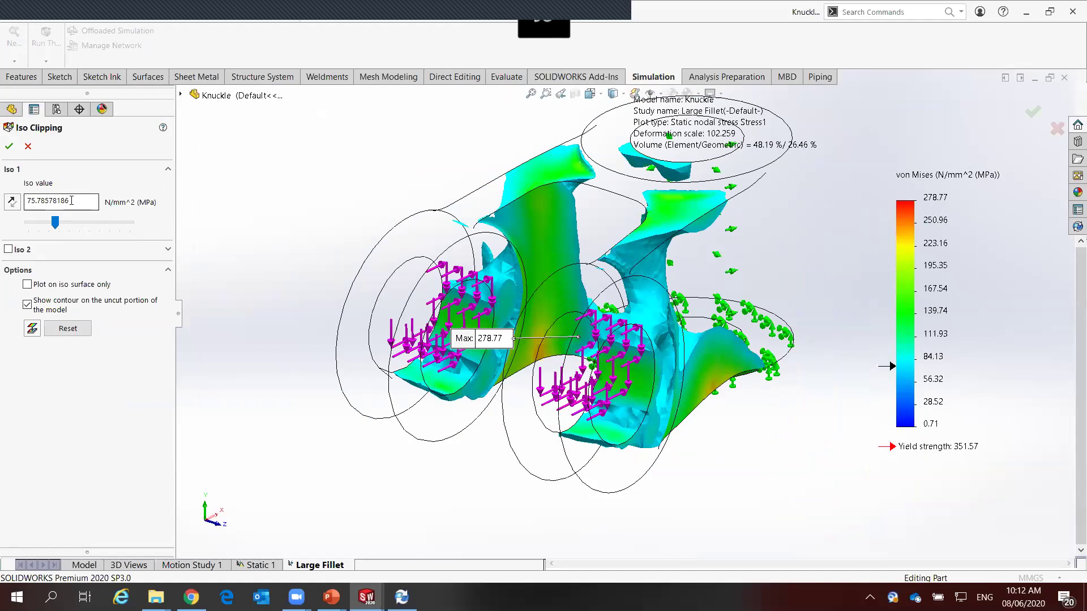
double_click(53, 204)
text(1)
key(Return)
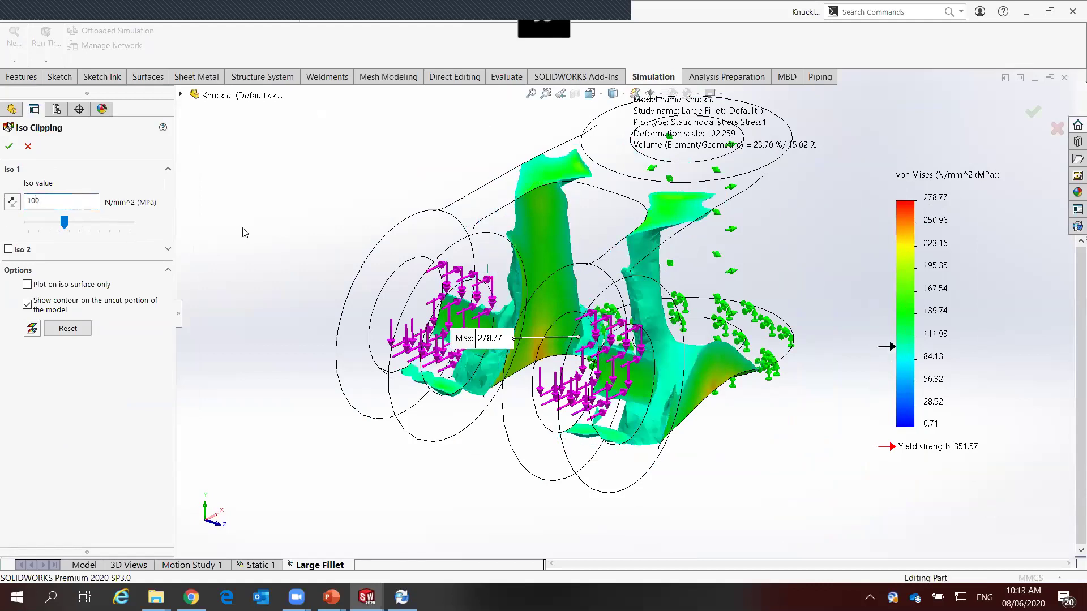
mouse_move(395, 423)
middle_down()
mouse_move(458, 269)
mouse_move(416, 278)
mouse_move(428, 311)
mouse_move(416, 360)
mouse_move(232, 403)
mouse_move(241, 483)
mouse_move(393, 360)
middle_up()
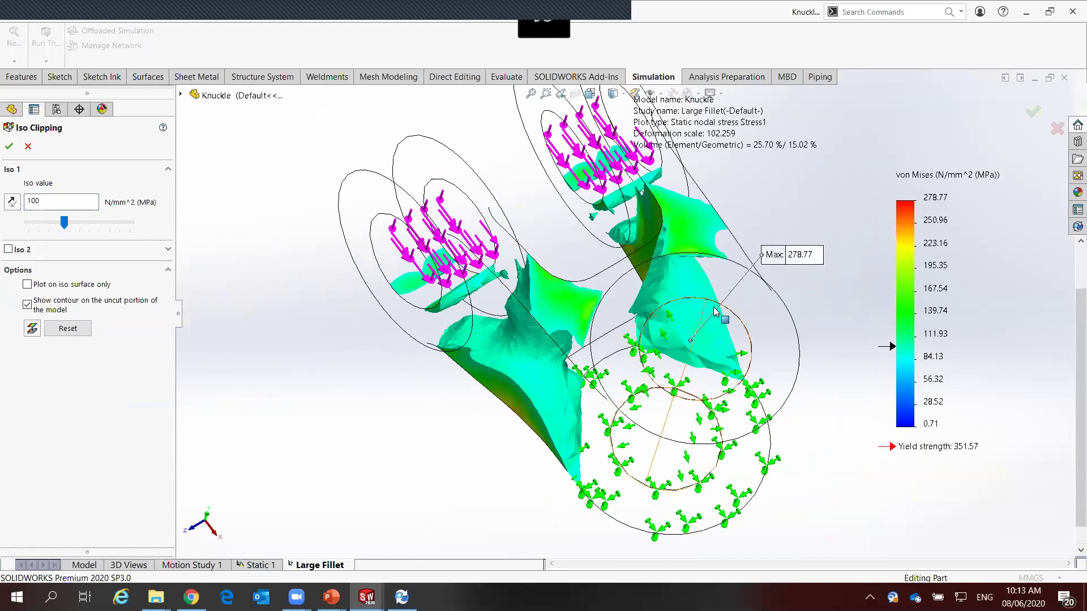
scroll(634, 307, down, 3)
scroll(634, 308, up, 3)
mouse_move(628, 272)
middle_down()
mouse_move(730, 187)
mouse_move(758, 204)
mouse_move(760, 306)
mouse_move(630, 221)
mouse_move(620, 386)
mouse_move(634, 447)
mouse_move(626, 417)
middle_up()
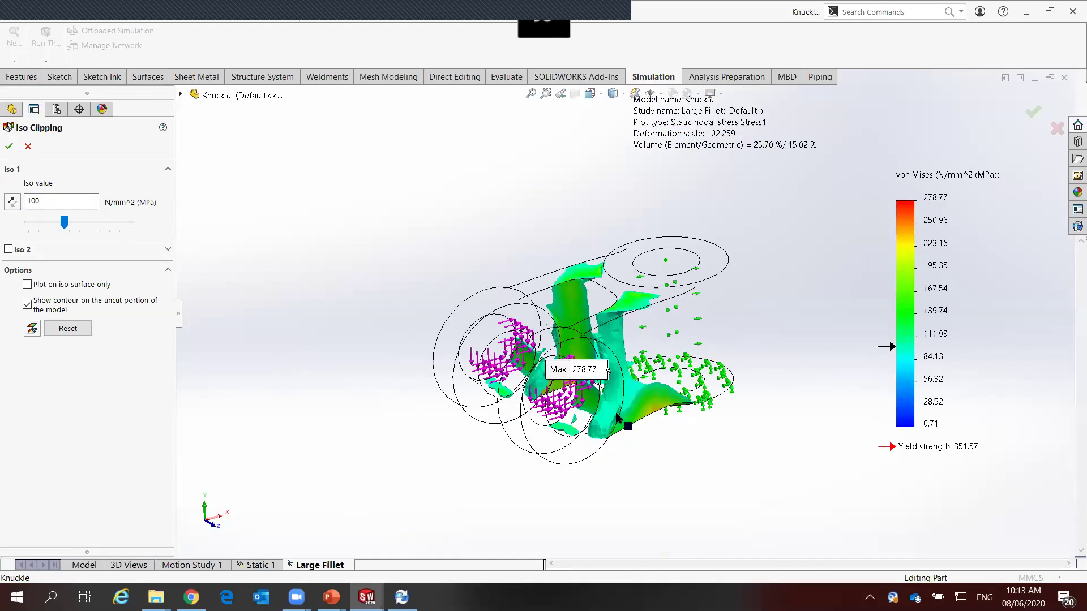
scroll(589, 387, down, 2)
mouse_move(589, 386)
middle_down()
mouse_move(620, 347)
mouse_move(554, 329)
middle_up()
drag(64, 222, 112, 223)
double_click(31, 200)
text(2)
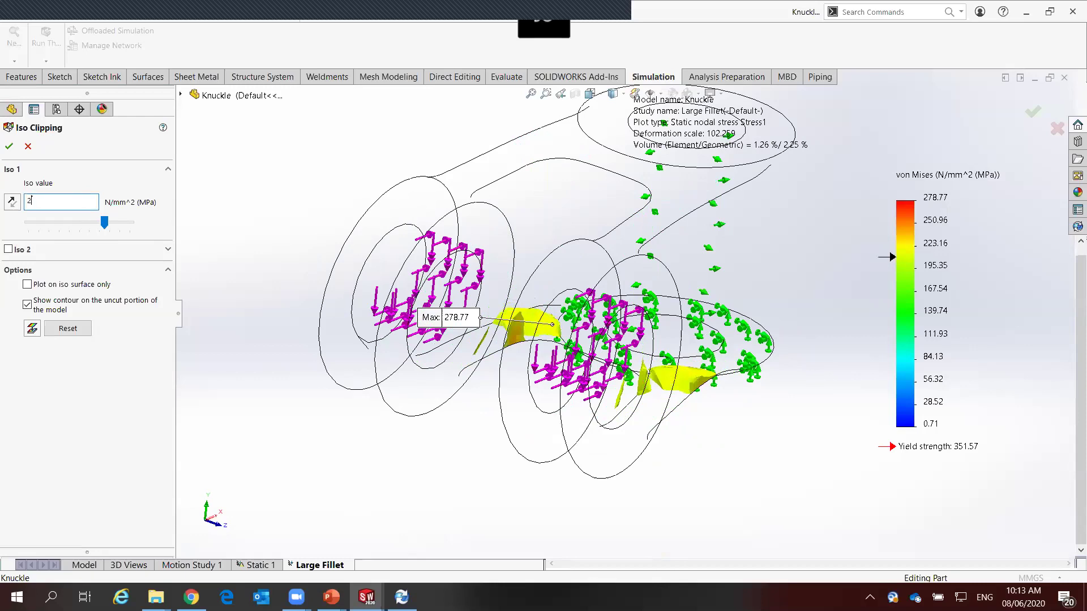
mouse_move(566, 339)
middle_down()
mouse_move(585, 266)
mouse_move(592, 287)
middle_up()
scroll(591, 287, down, 3)
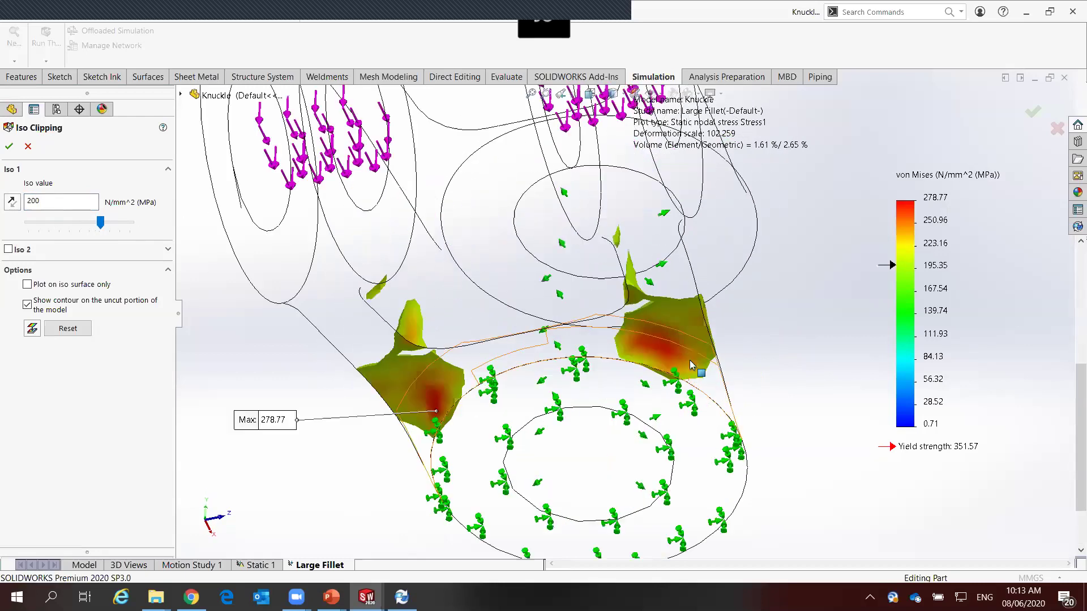
scroll(592, 288, down, 3)
scroll(286, 372, up, 3)
middle_drag(286, 372, 254, 277)
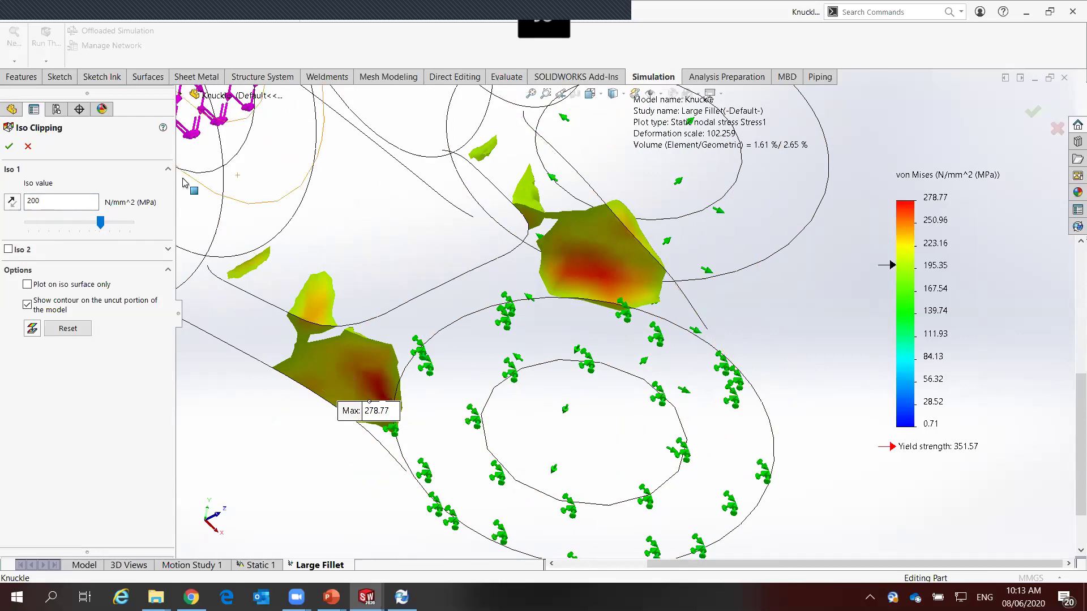
click(28, 147)
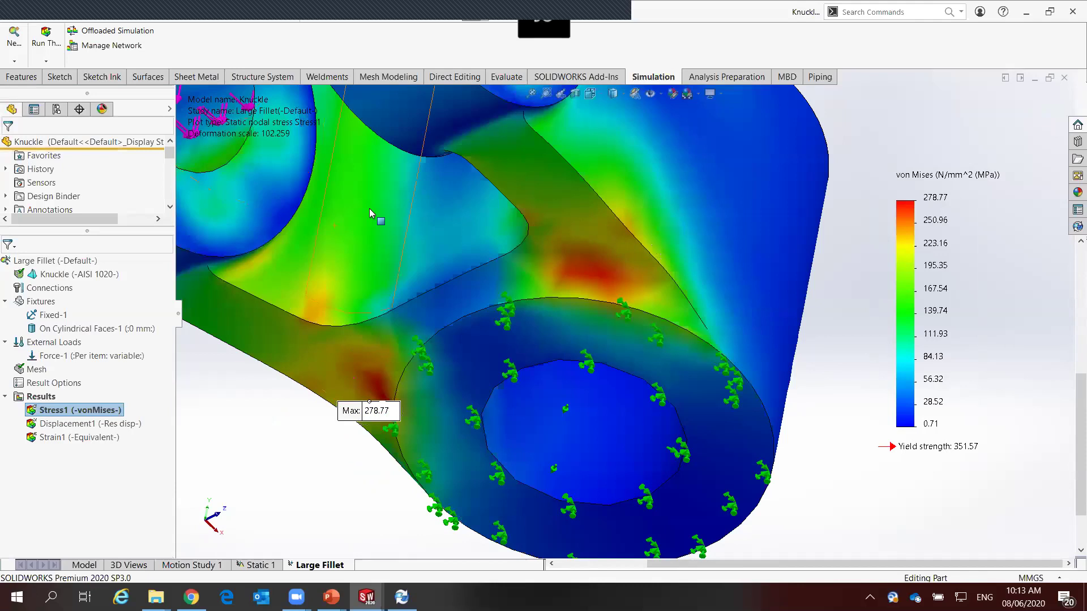
Reset to isometric, orbit the stress plot, and switch back to the plain Knuckle model
key(ctrl+7)
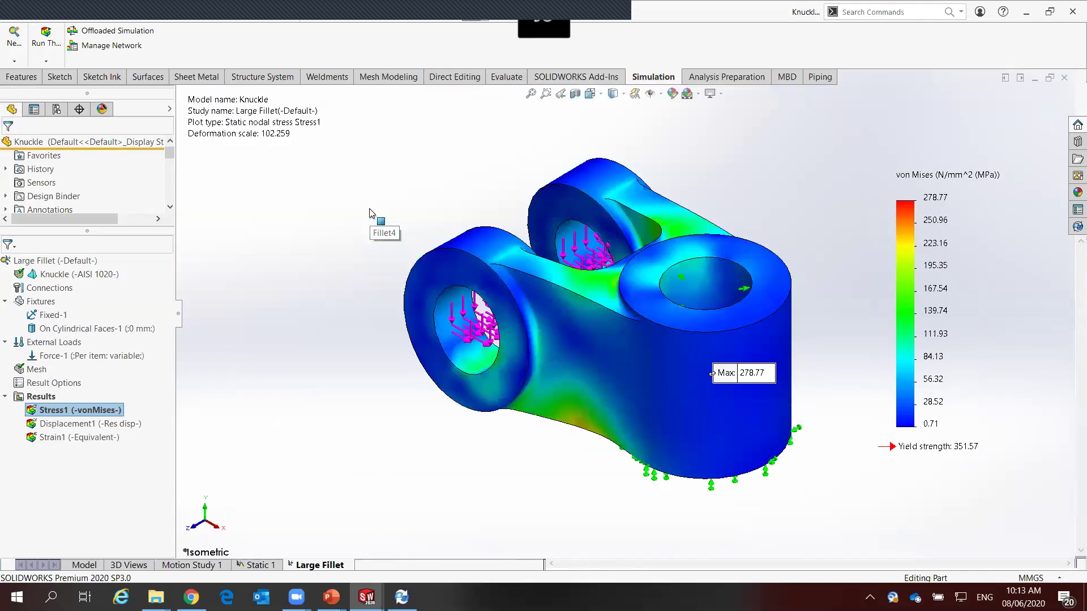
middle_drag(398, 470, 508, 416)
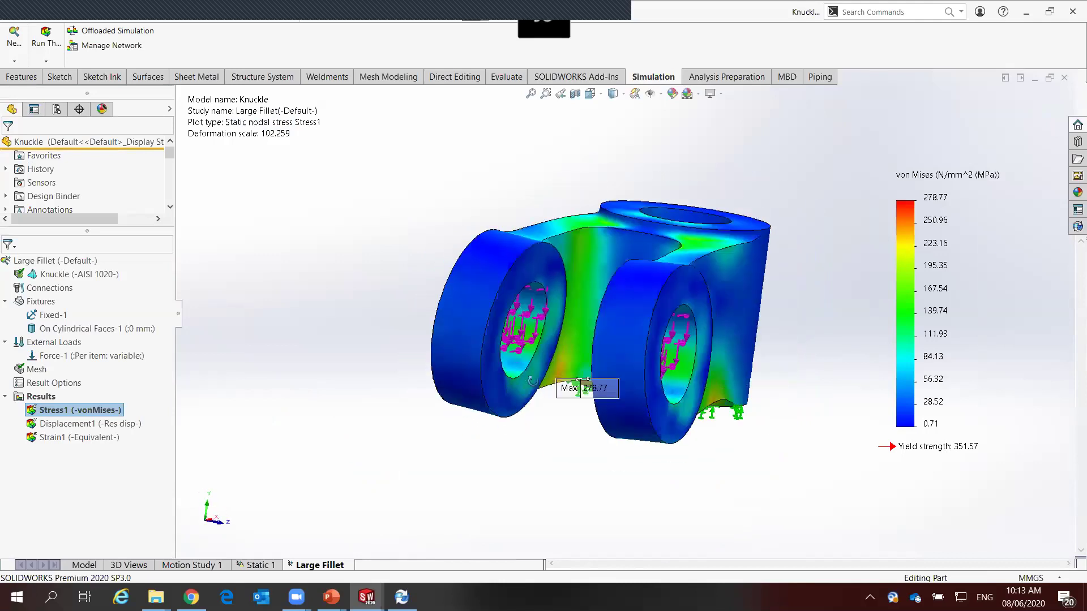
middle_drag(507, 416, 490, 401)
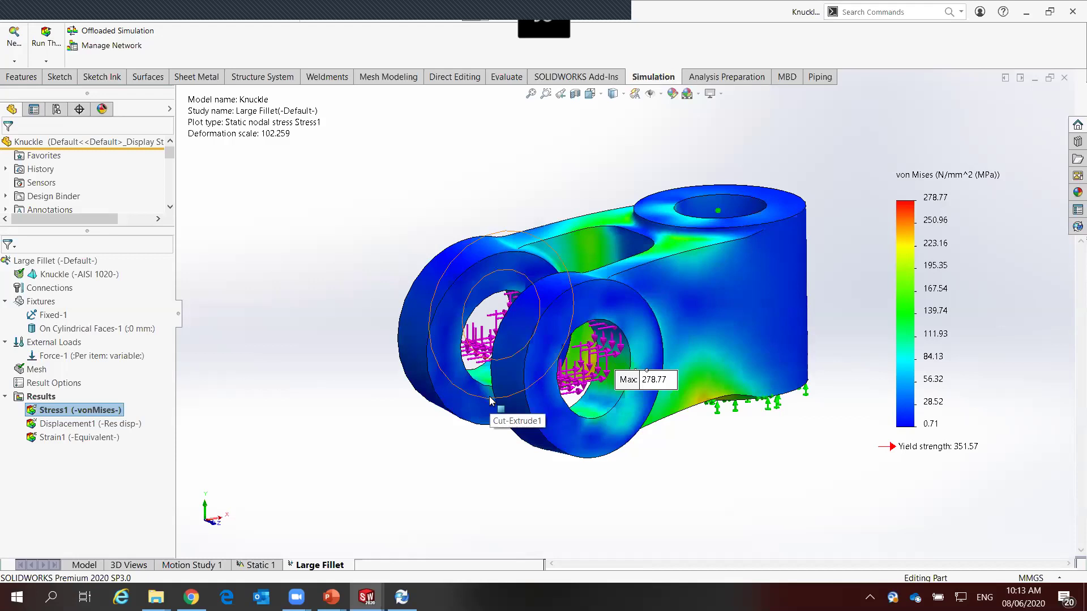
click(85, 564)
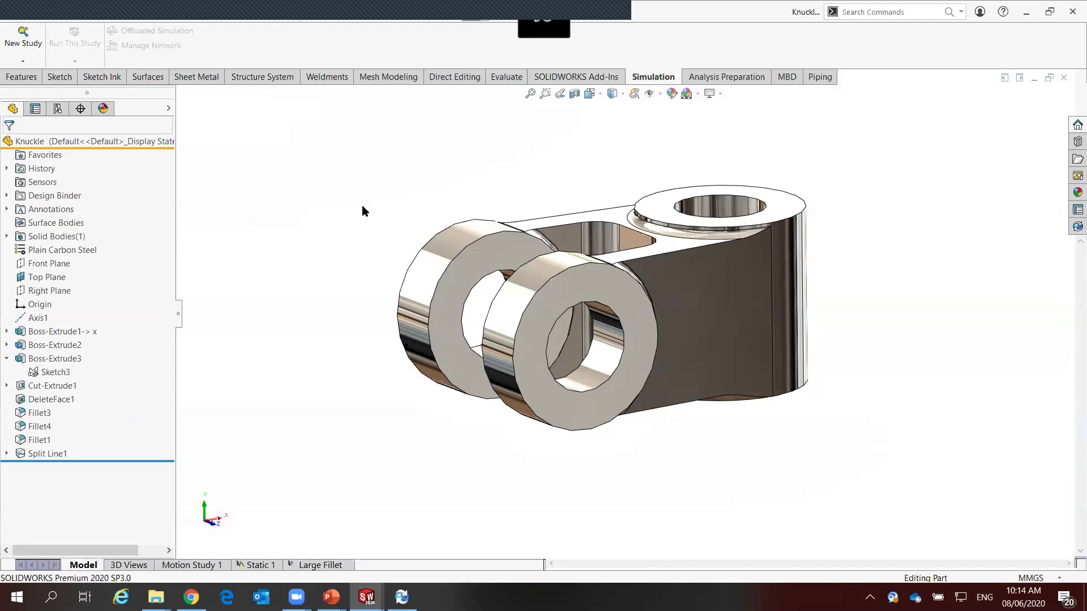
key(ctrl+Tab)
In ASM BOOM 14, form a new subassembly Assem1 from the knuckle and open it separately
click(611, 315)
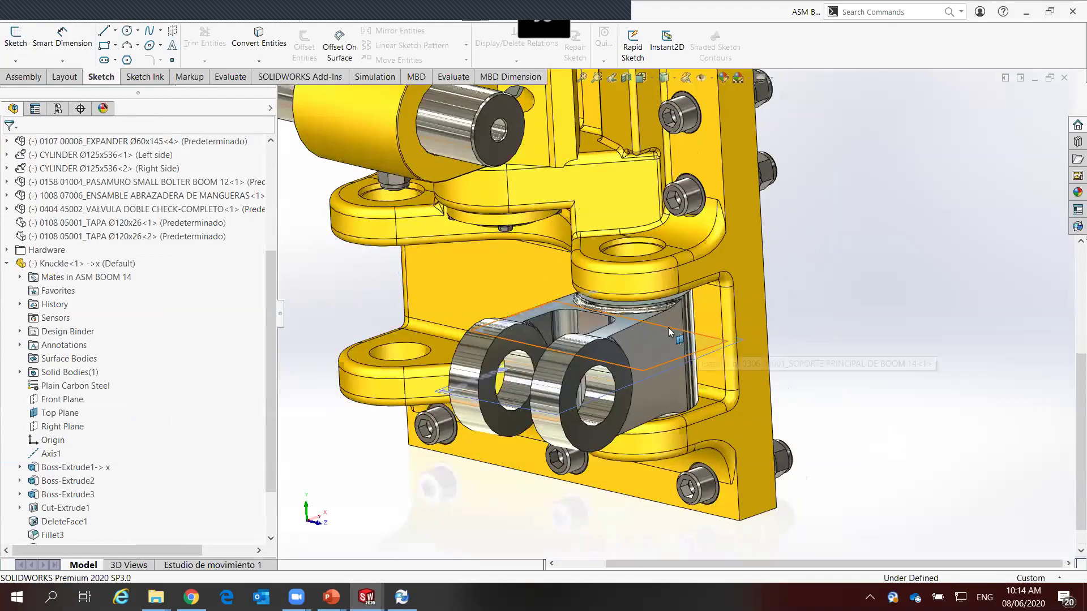
click(667, 327)
mouse_move(681, 309)
mouse_down()
mouse_move(638, 321)
mouse_move(651, 320)
mouse_up()
right_click(42, 264)
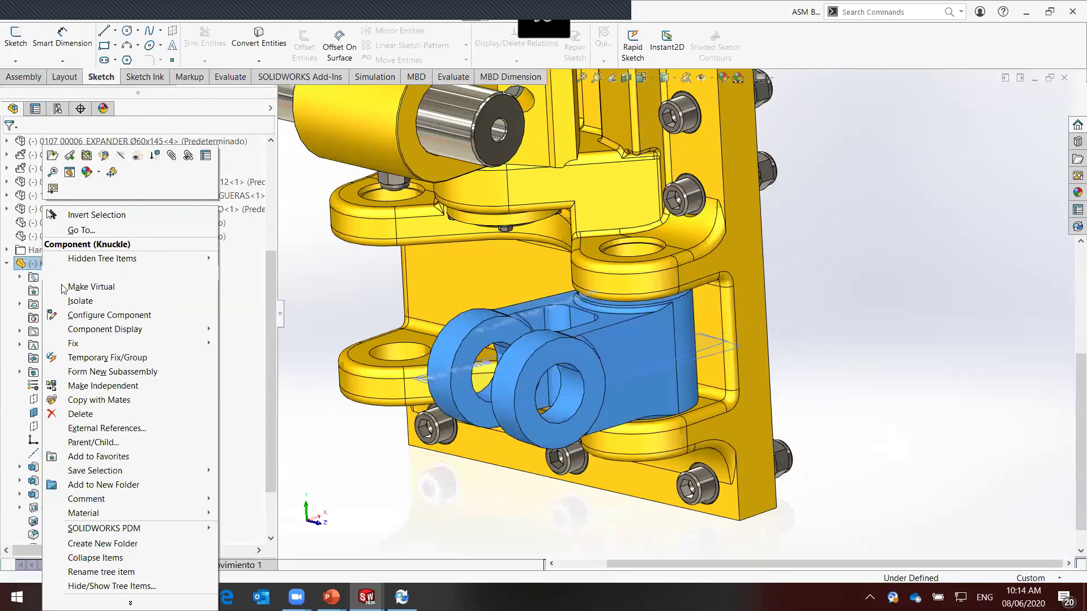
click(113, 373)
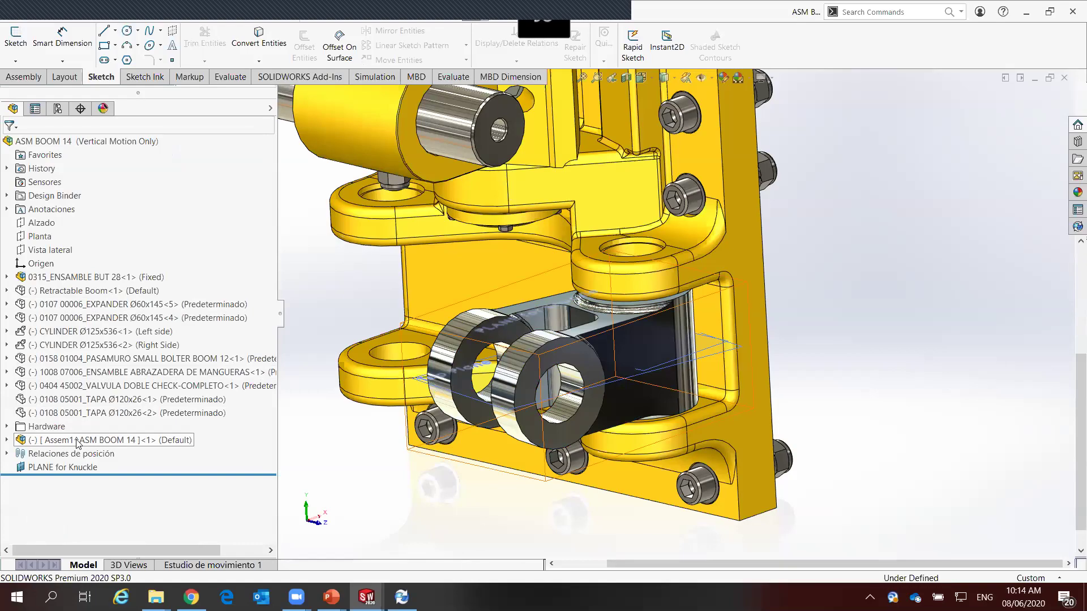
click(78, 442)
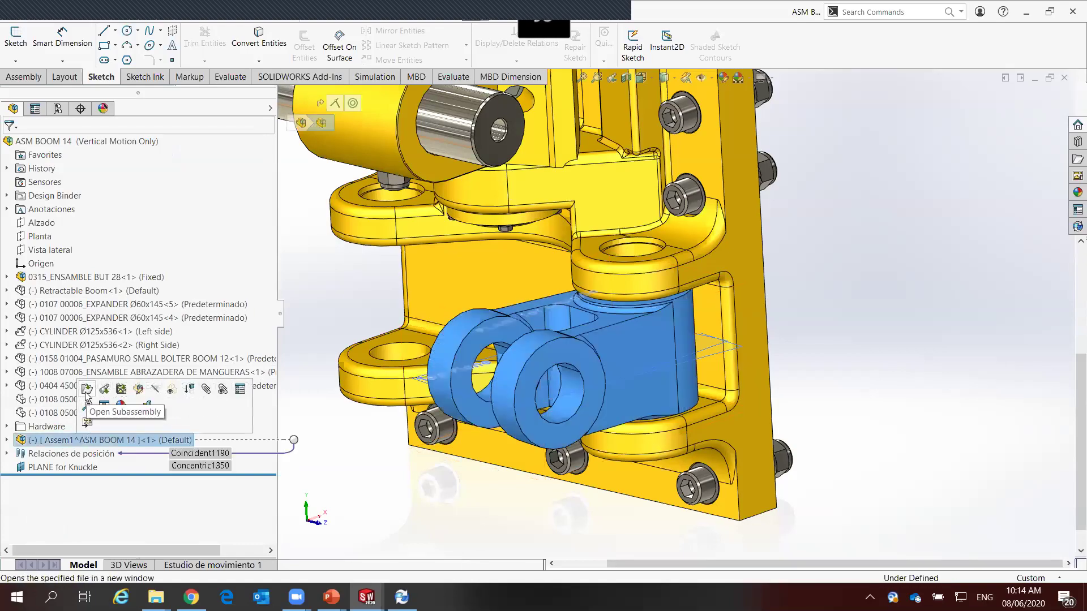
click(86, 391)
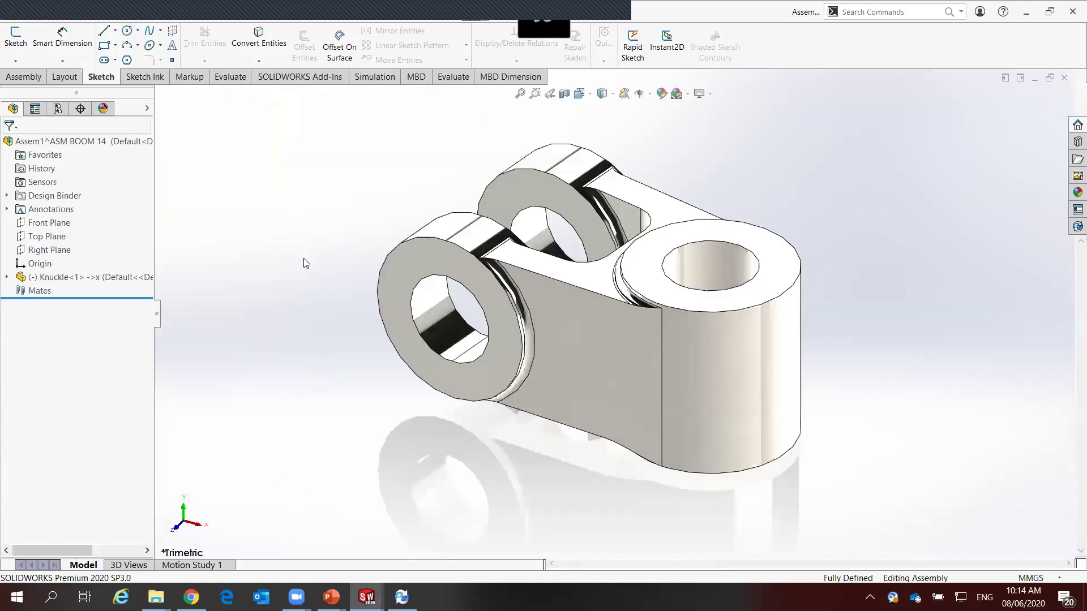
Fix the knuckle in place within the subassembly
middle_drag(480, 344, 140, 284)
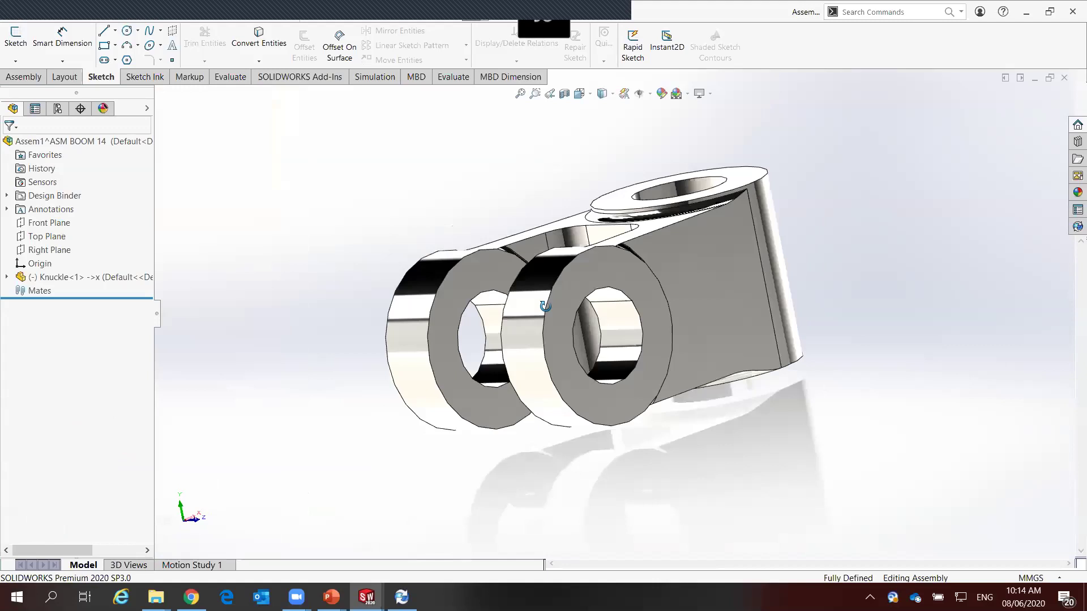
right_click(106, 279)
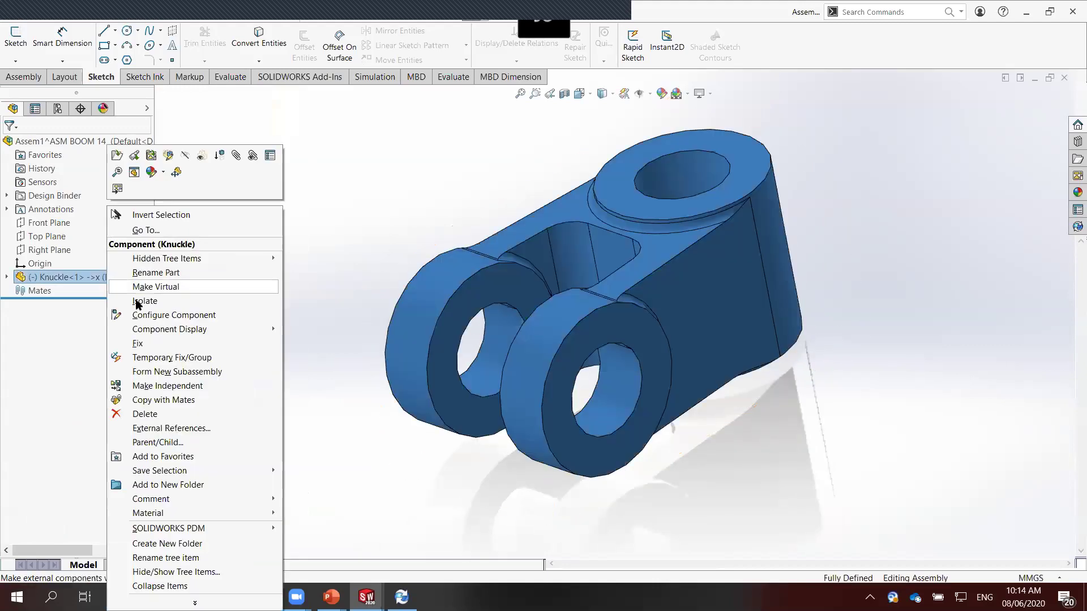
click(154, 343)
mouse_move(384, 232)
middle_down()
mouse_move(767, 279)
mouse_move(766, 289)
mouse_move(792, 280)
middle_up()
Insert two Flanged Bronze bearings from the Resemin Library into both ends of the bore
click(1069, 143)
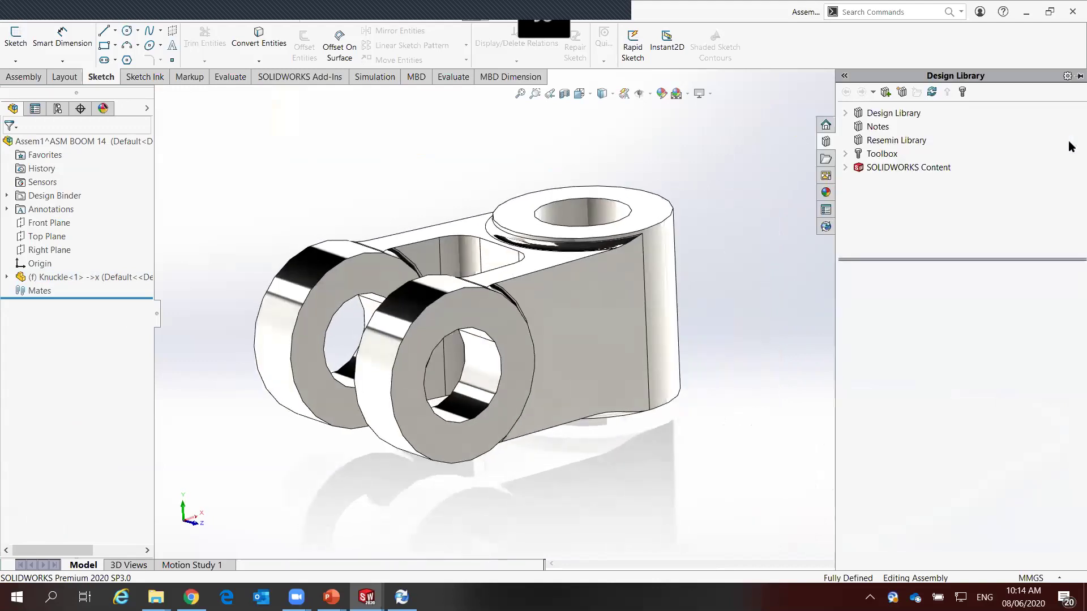
click(893, 141)
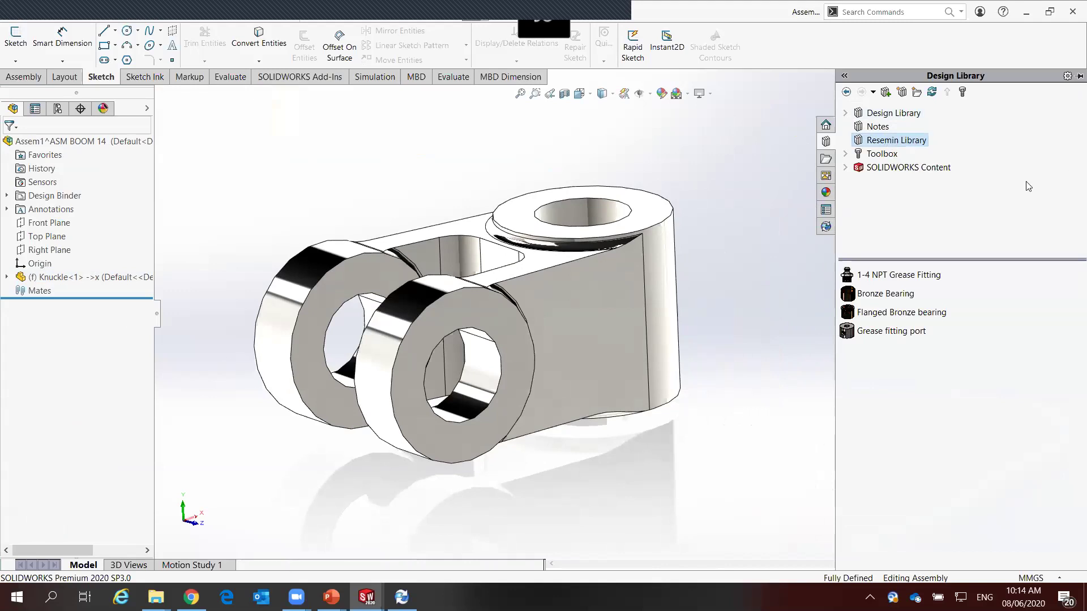
mouse_move(901, 312)
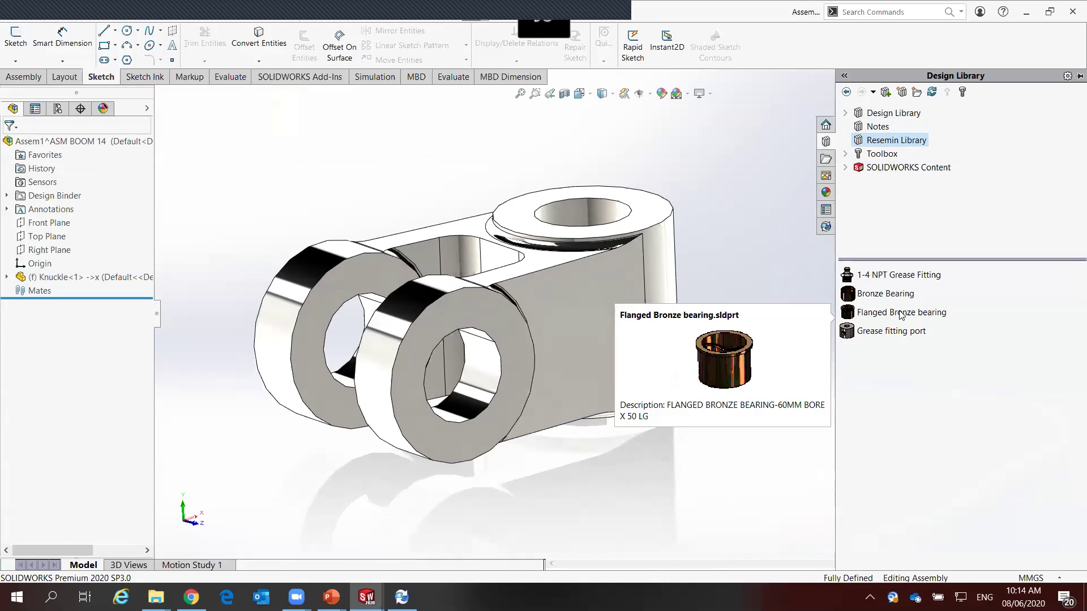
drag(911, 317, 631, 212)
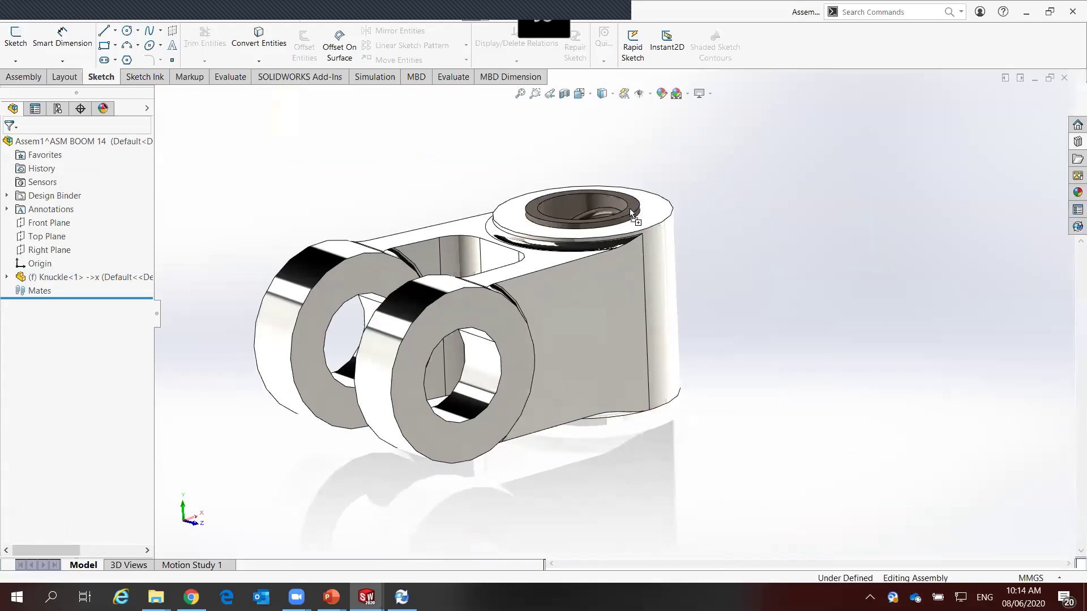
mouse_move(729, 337)
middle_down()
mouse_move(730, 223)
mouse_move(727, 244)
middle_up()
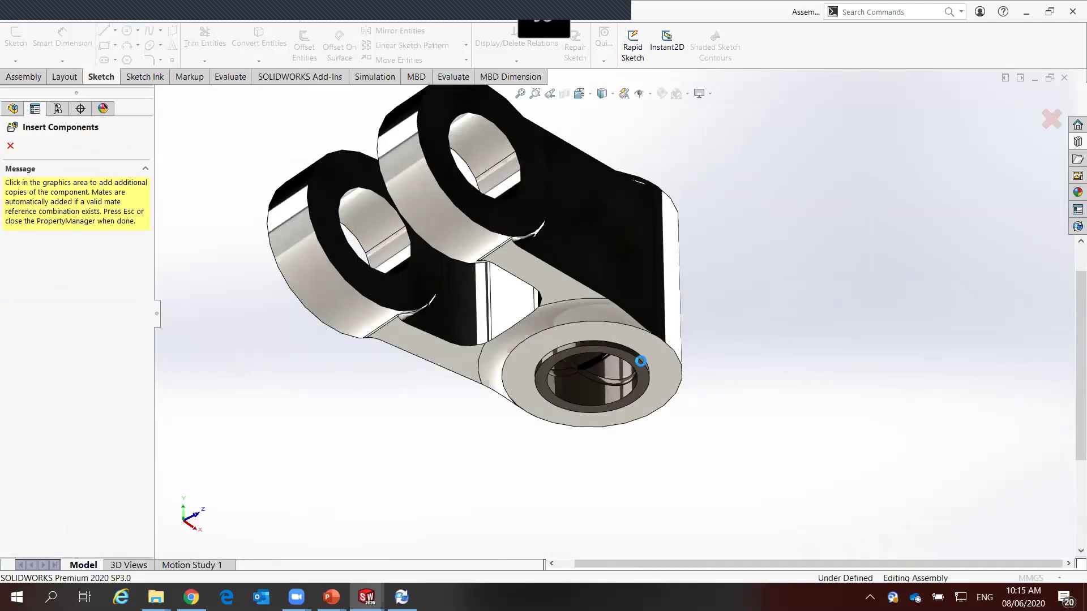
click(640, 360)
key(Escape)
mouse_move(746, 203)
middle_down()
mouse_move(747, 336)
mouse_move(608, 290)
mouse_move(616, 267)
mouse_move(230, 214)
middle_up()
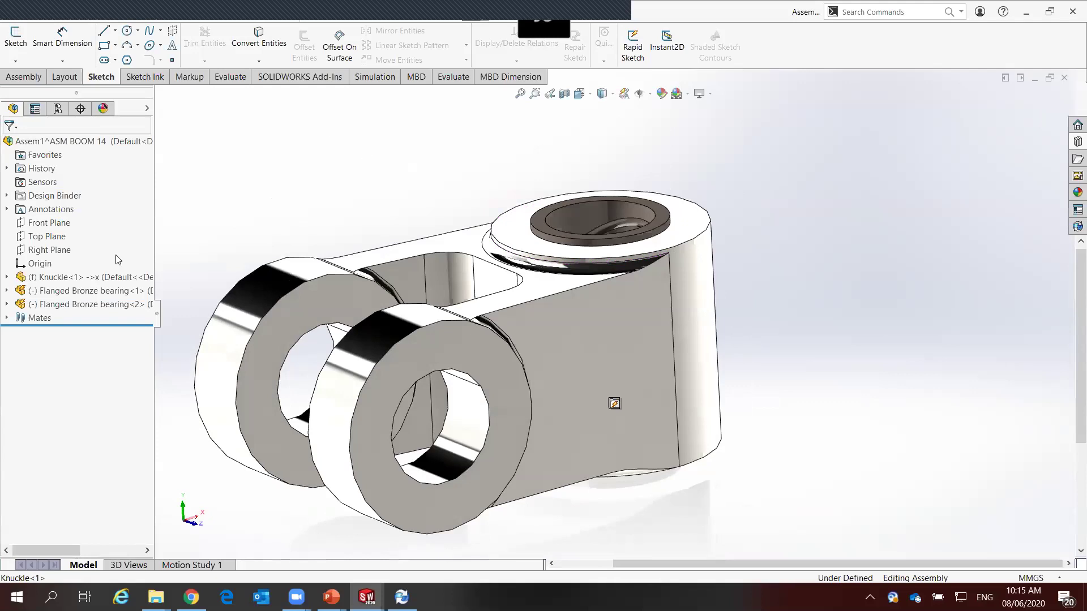
click(85, 290)
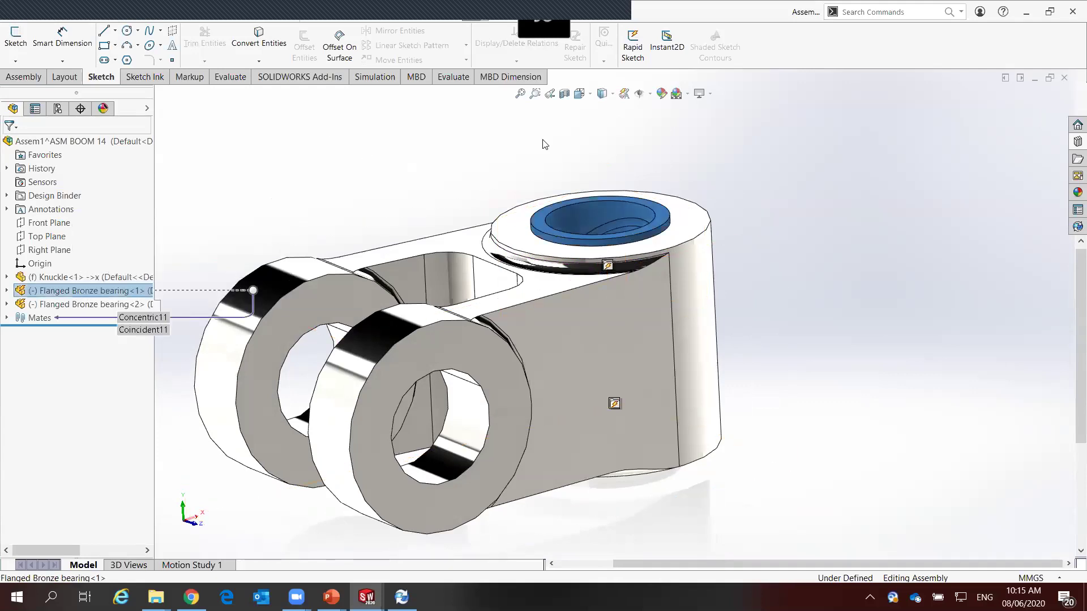
click(564, 93)
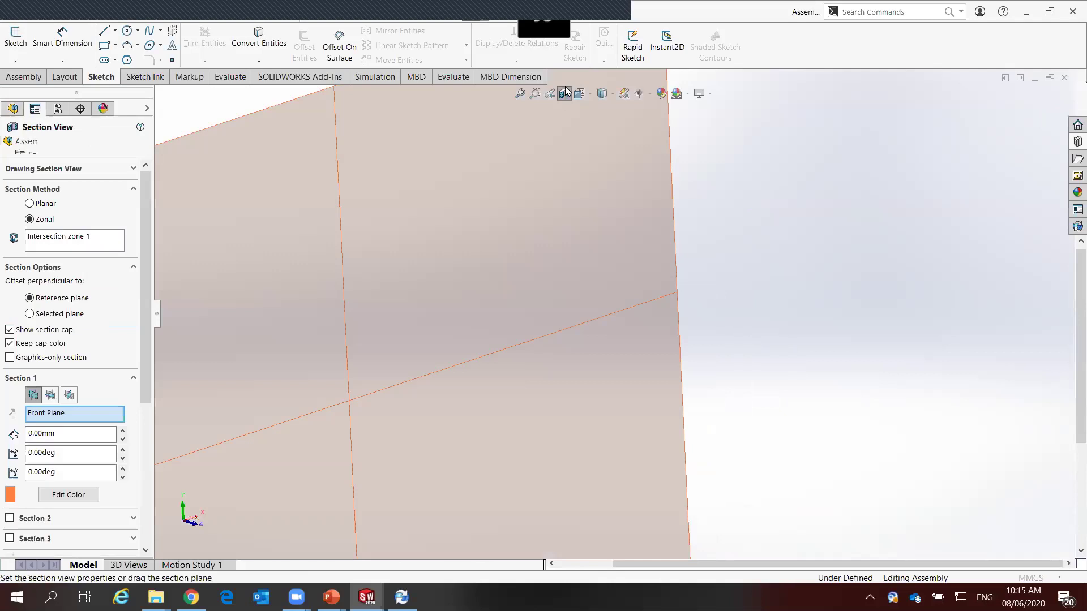
Cut the assembly in section through the bearing bore at about 164 mm
drag(513, 381, 632, 416)
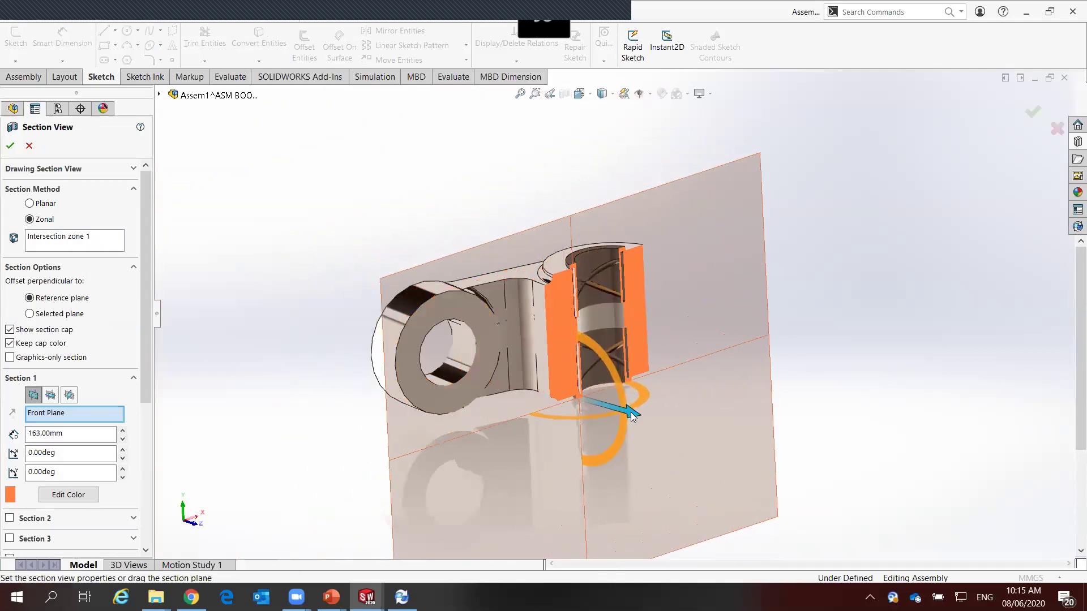
click(1032, 113)
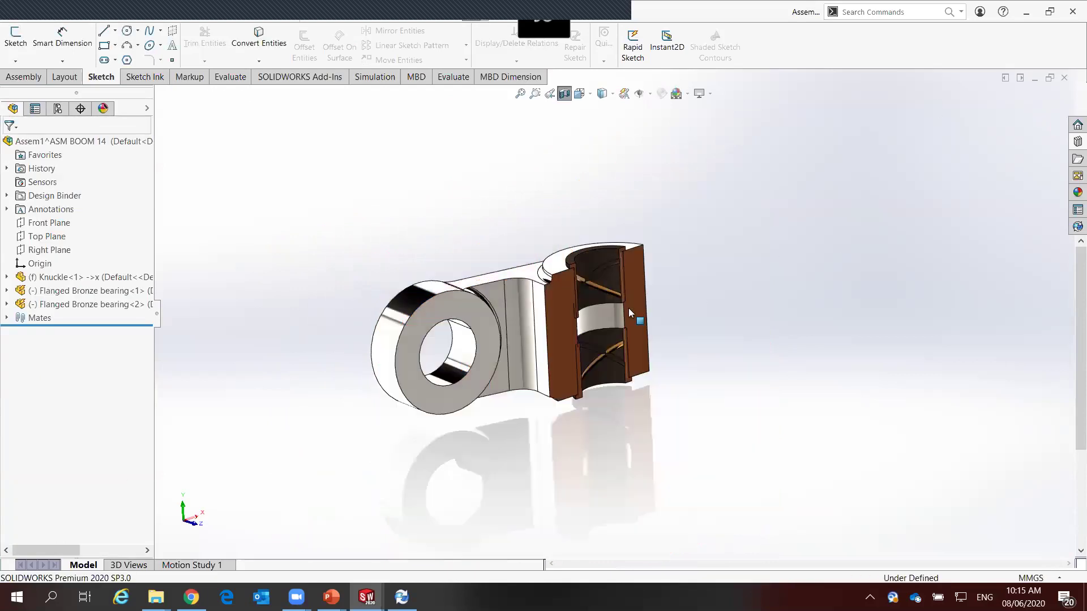
scroll(568, 259, down, 3)
scroll(563, 252, down, 2)
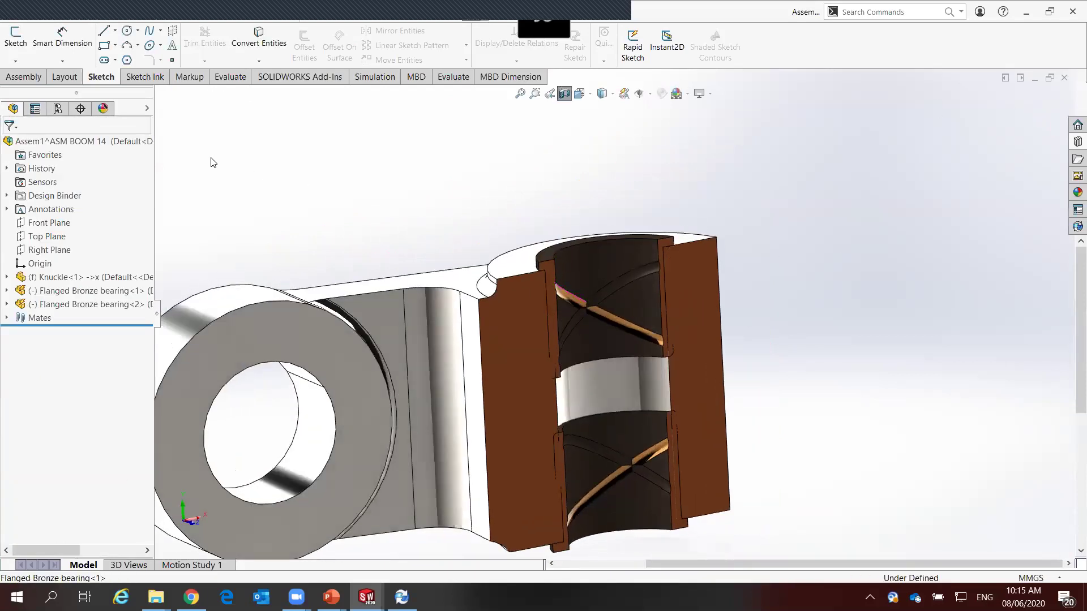
Run Interference Detection and review both 26398.16 mm³ bearing-to-knuckle interferences
click(25, 78)
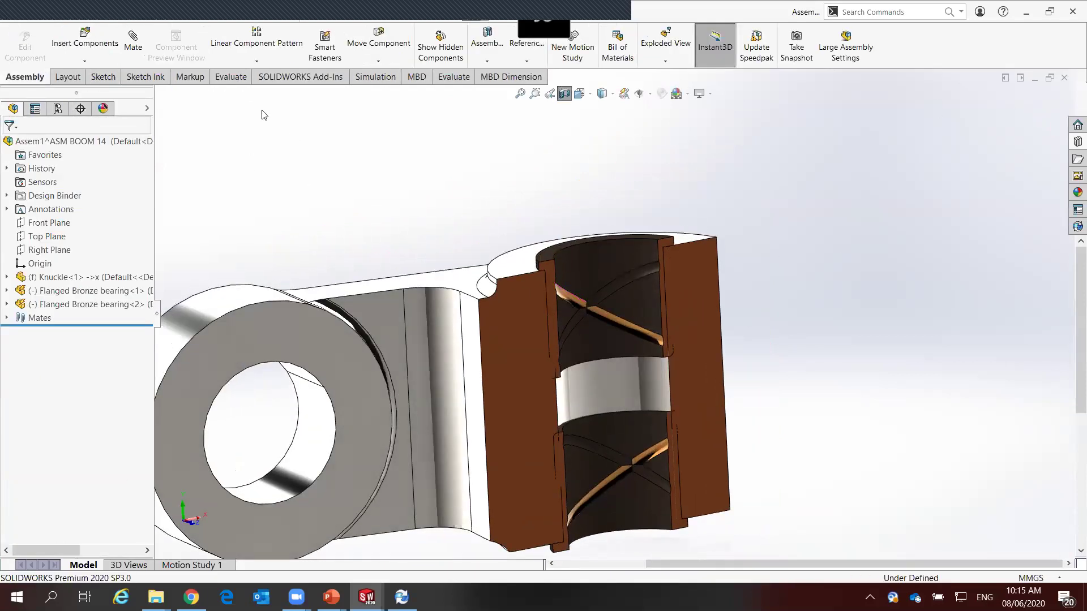
click(239, 80)
click(74, 54)
click(70, 232)
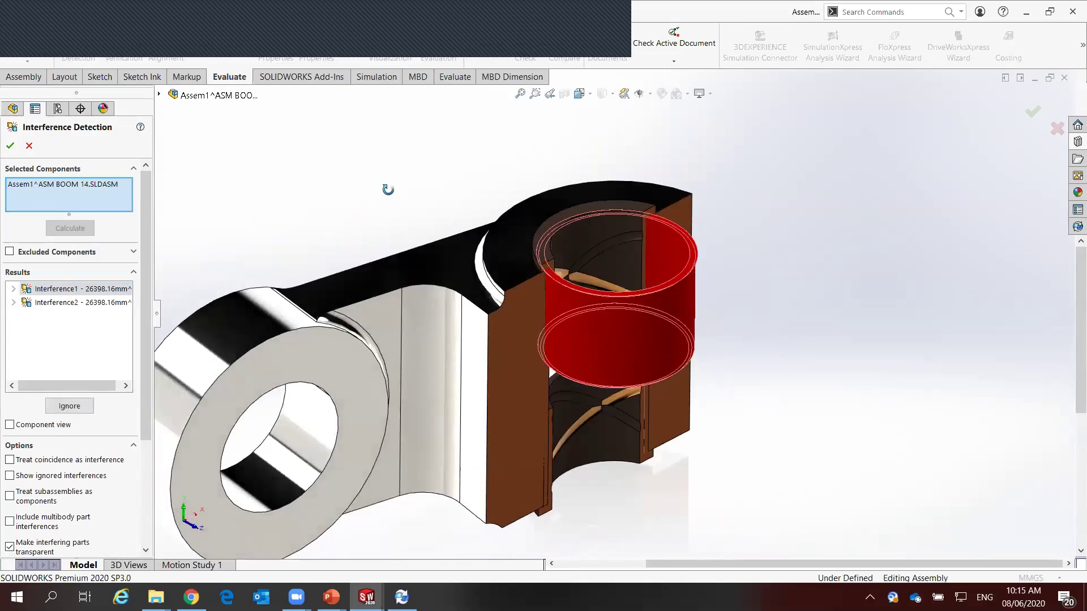
click(44, 304)
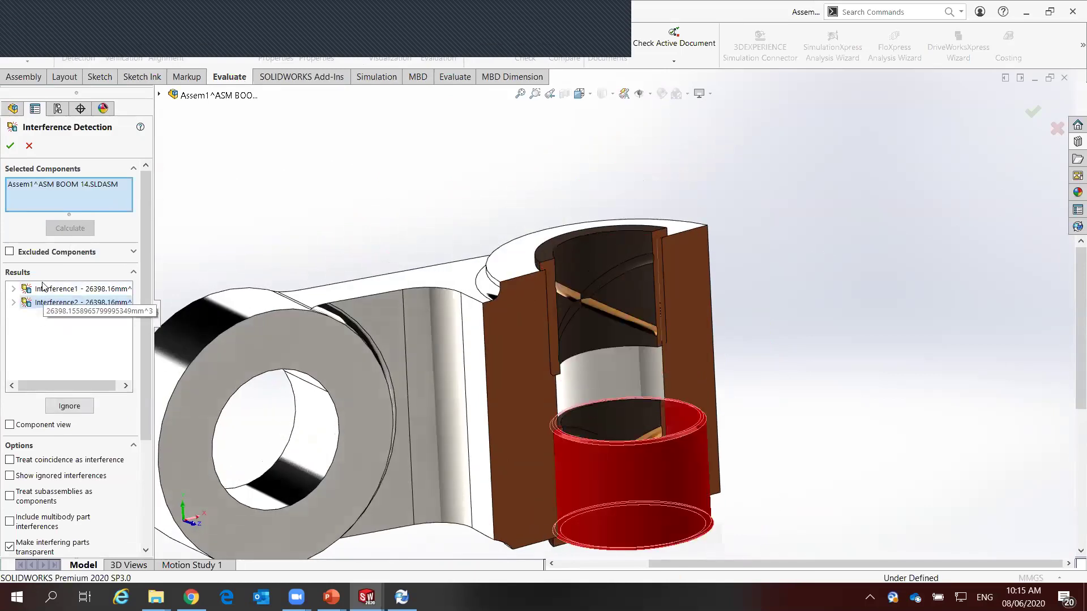
click(44, 289)
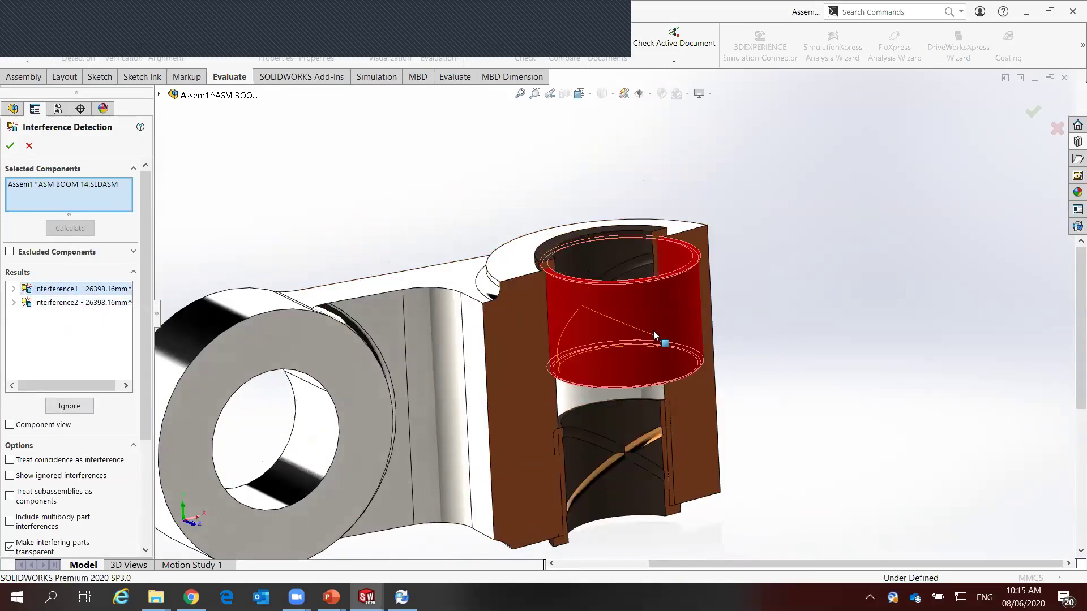
scroll(608, 376, down, 2)
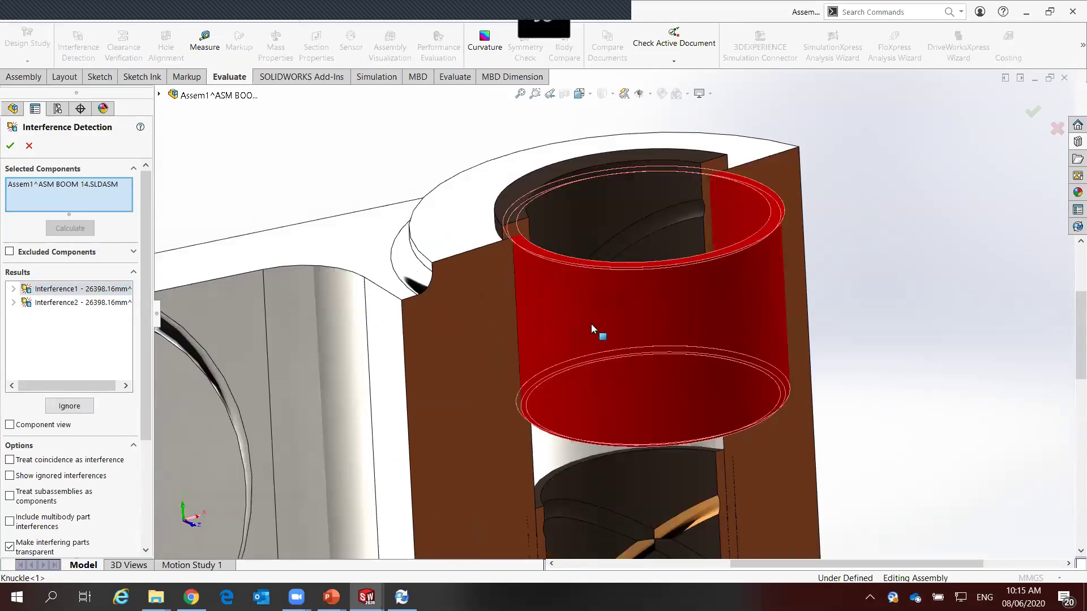
scroll(590, 323, down, 3)
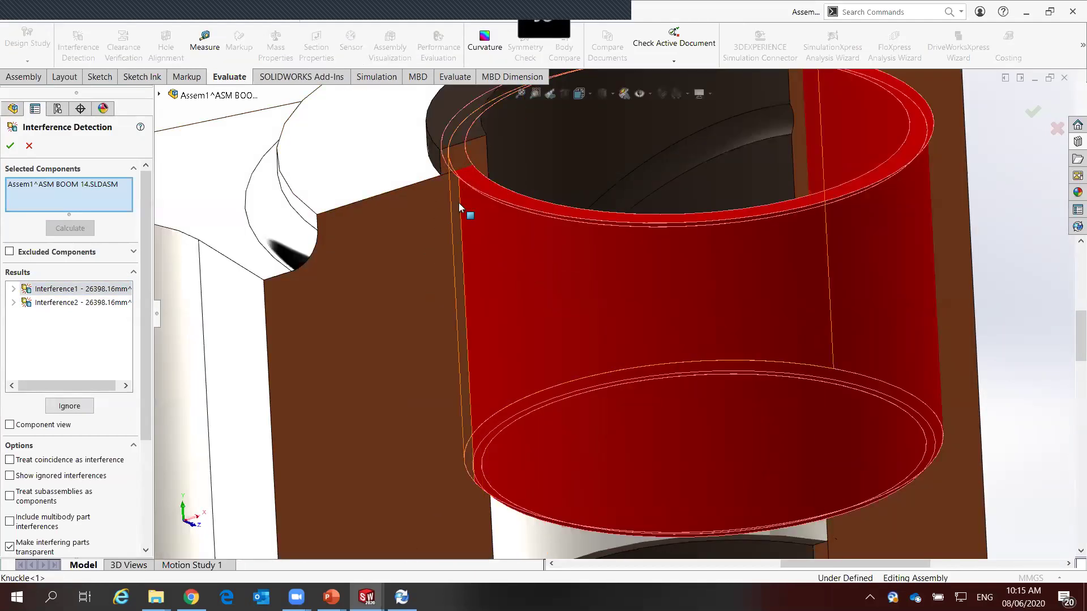
scroll(766, 407, up, 4)
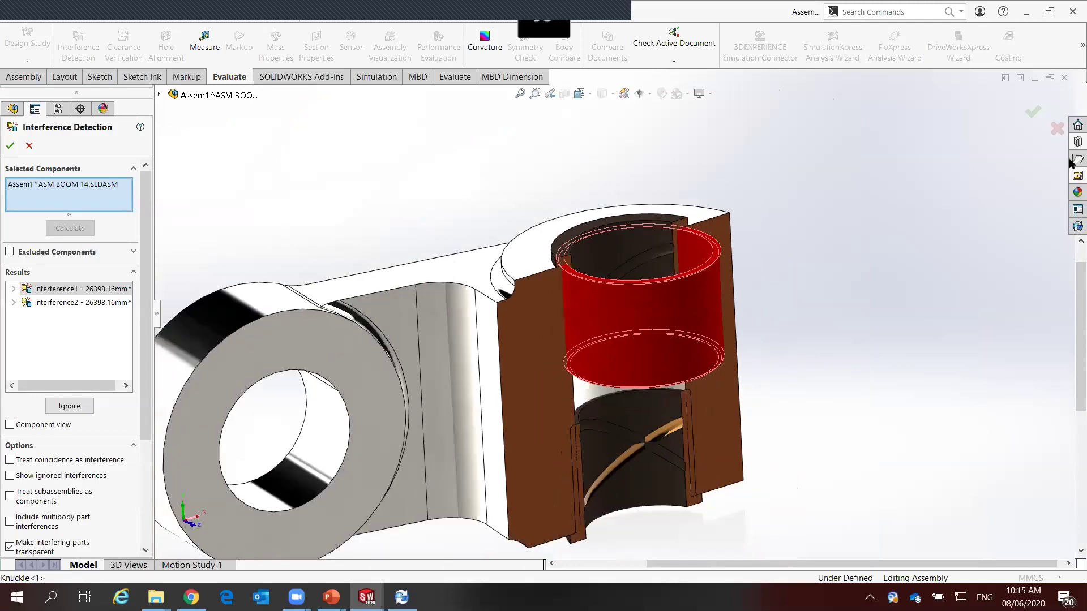
click(1033, 113)
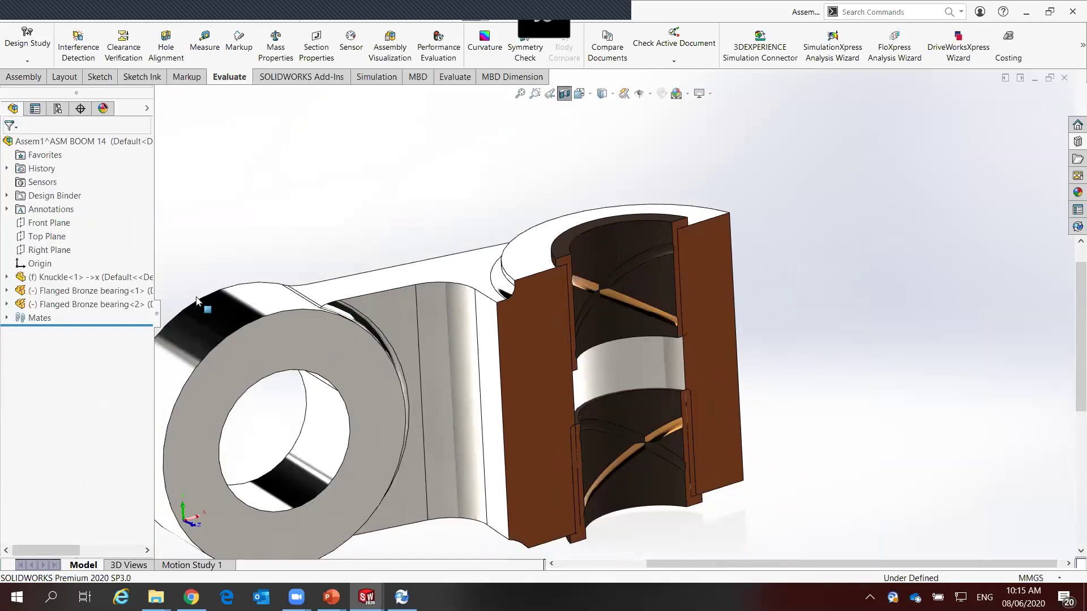
Select the first flanged bronze bearing and inspect its smart feature
click(643, 310)
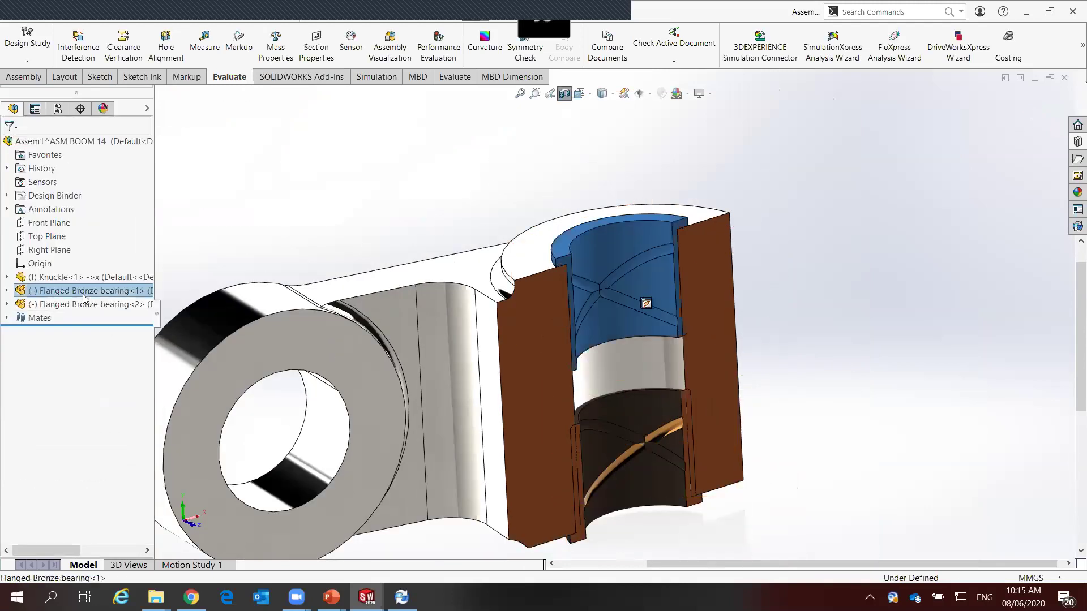
click(645, 303)
click(645, 303)
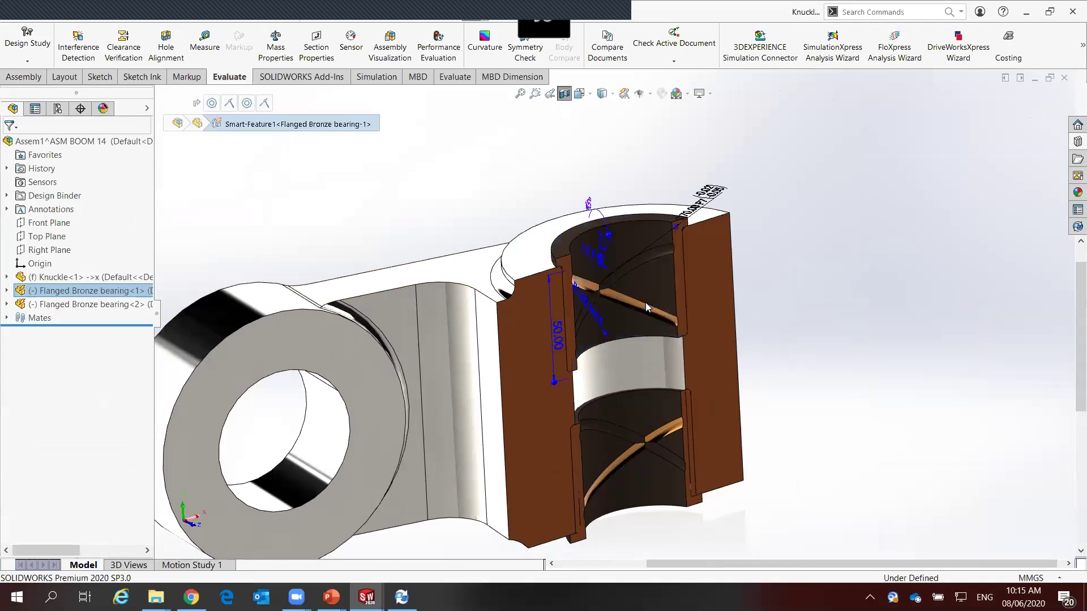
mouse_move(670, 247)
middle_down()
mouse_move(722, 251)
mouse_move(656, 420)
middle_up()
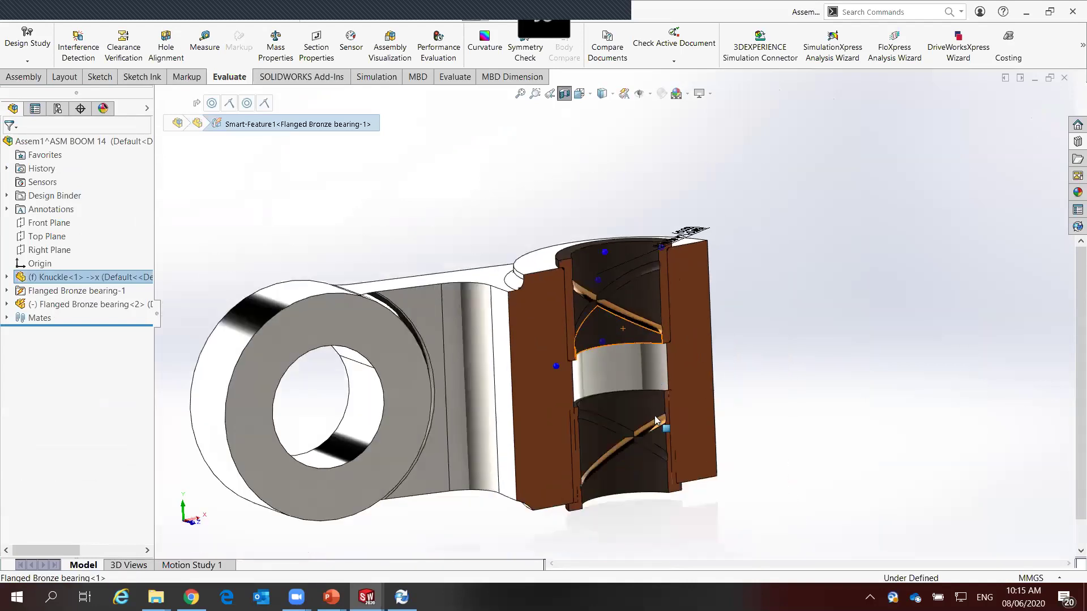
scroll(655, 420, down, 2)
Insert Flanged Bronze bearing<2>'s smart feature (Bearing Bore, Fillet1, Chamfer1) into the knuckle
click(655, 421)
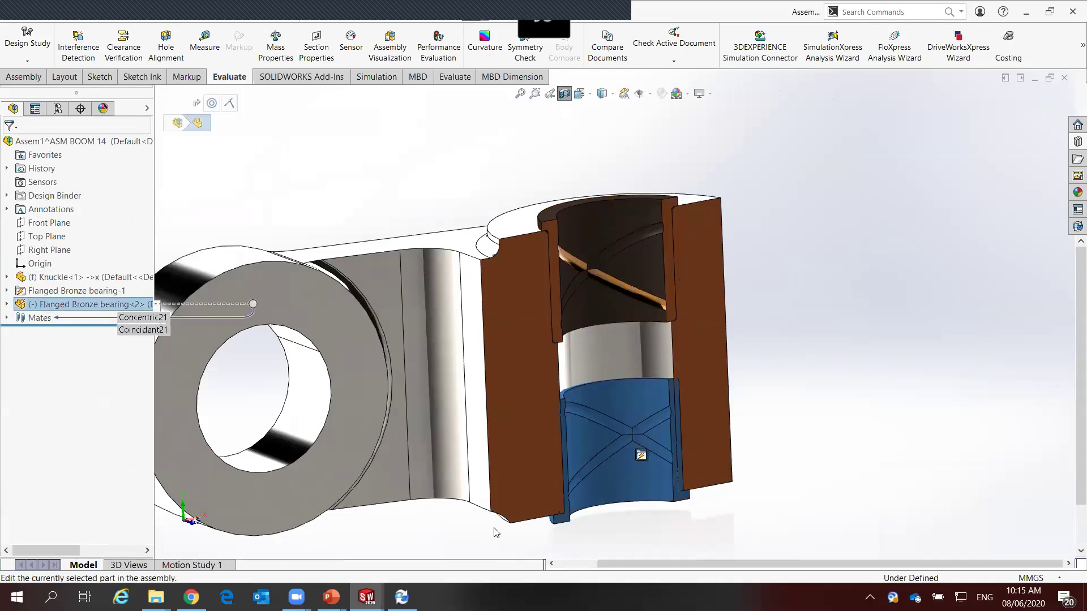
click(641, 456)
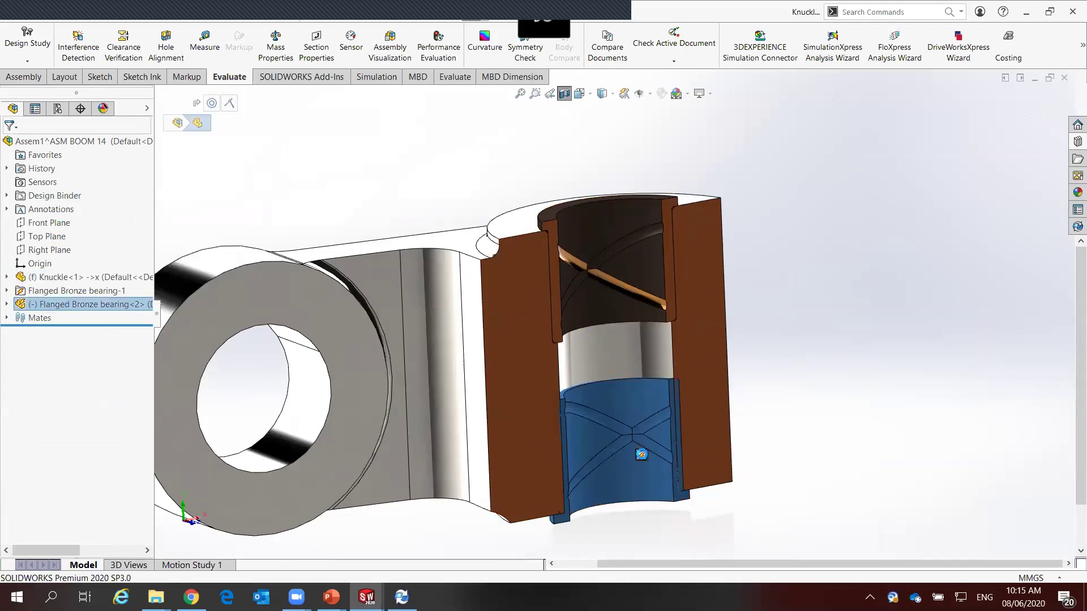
click(641, 456)
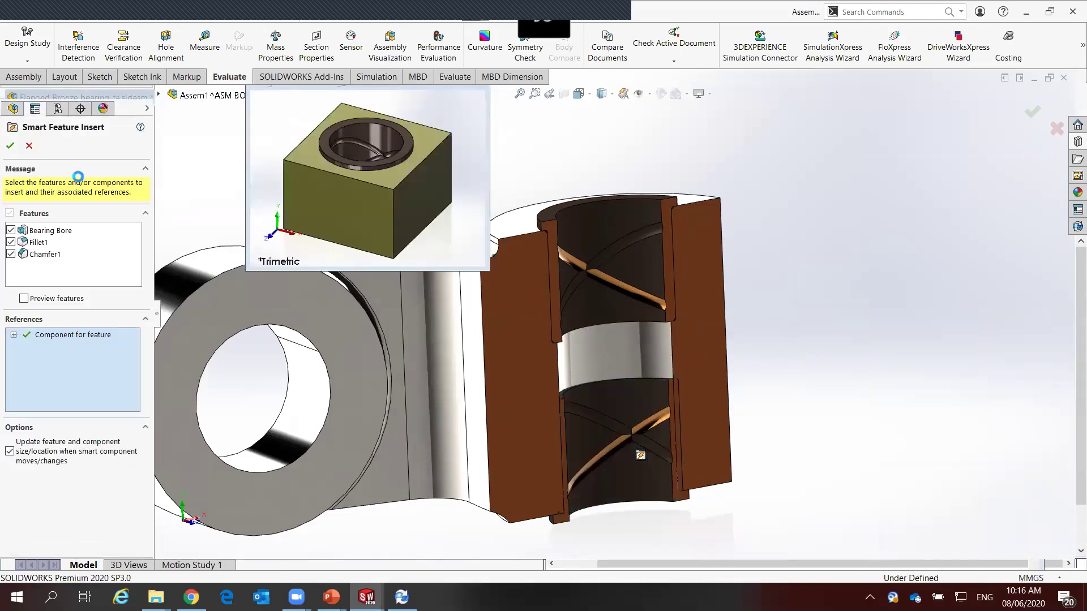
click(29, 147)
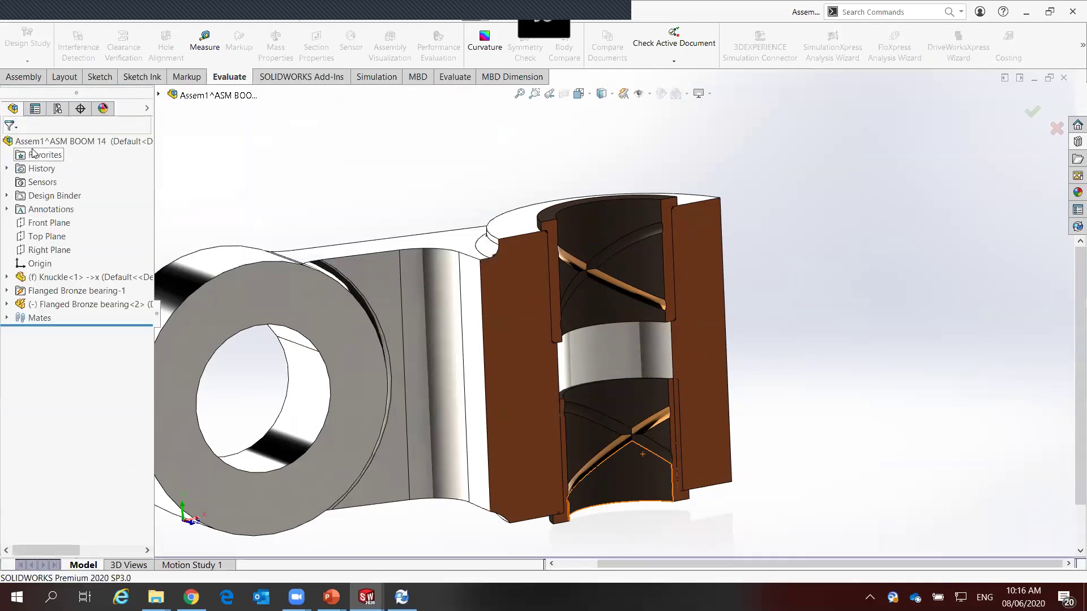
click(506, 234)
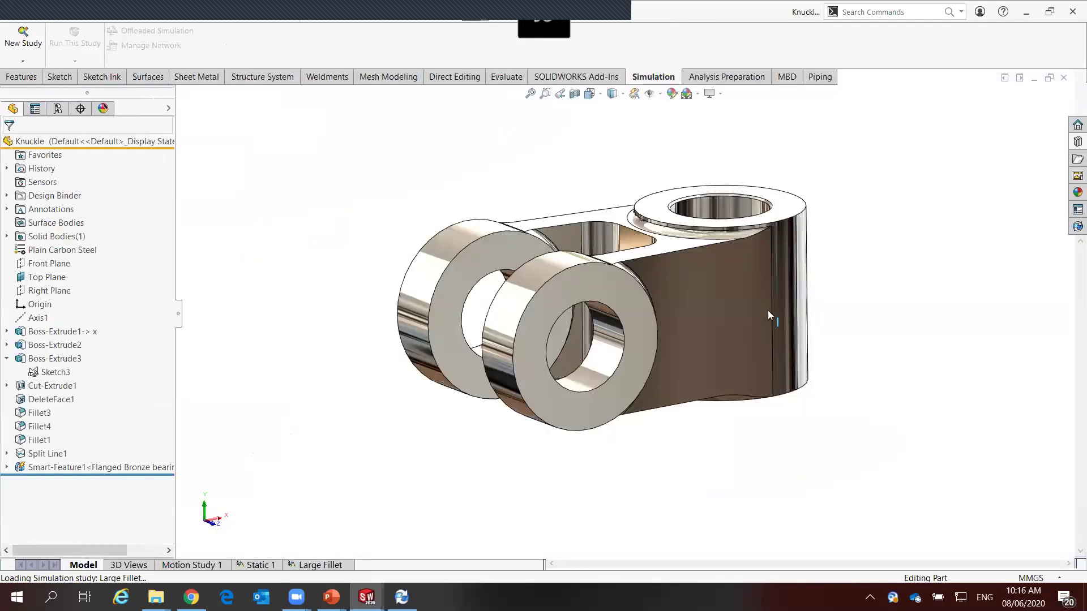
Orbit the knuckle part and inspect the contents of Smart-Feature1
mouse_move(740, 334)
middle_down()
mouse_move(720, 141)
mouse_move(691, 504)
middle_up()
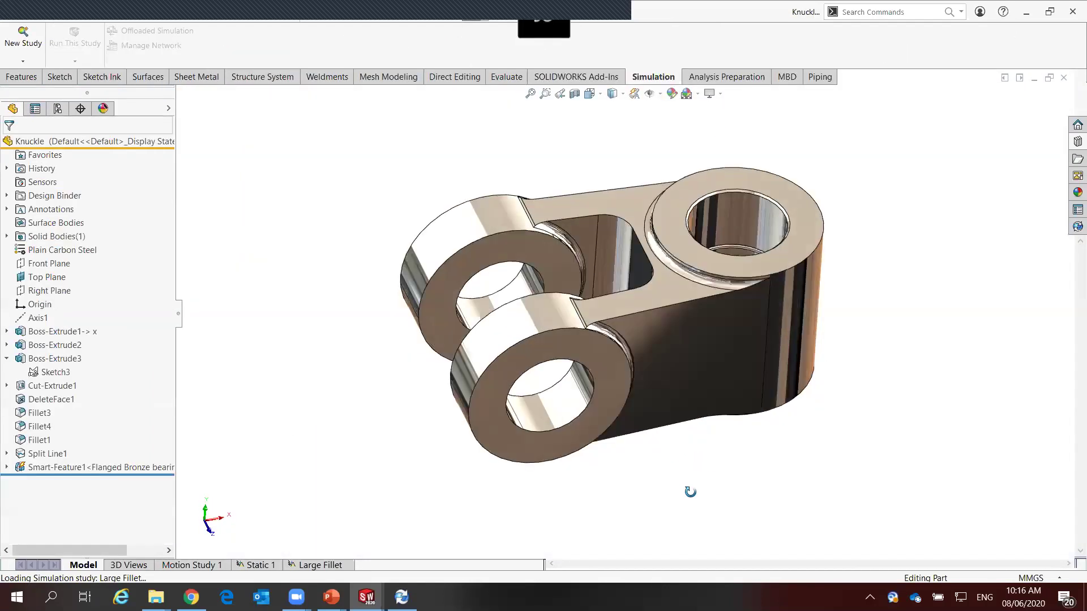
mouse_move(691, 131)
middle_down()
mouse_move(708, 363)
mouse_move(266, 429)
middle_up()
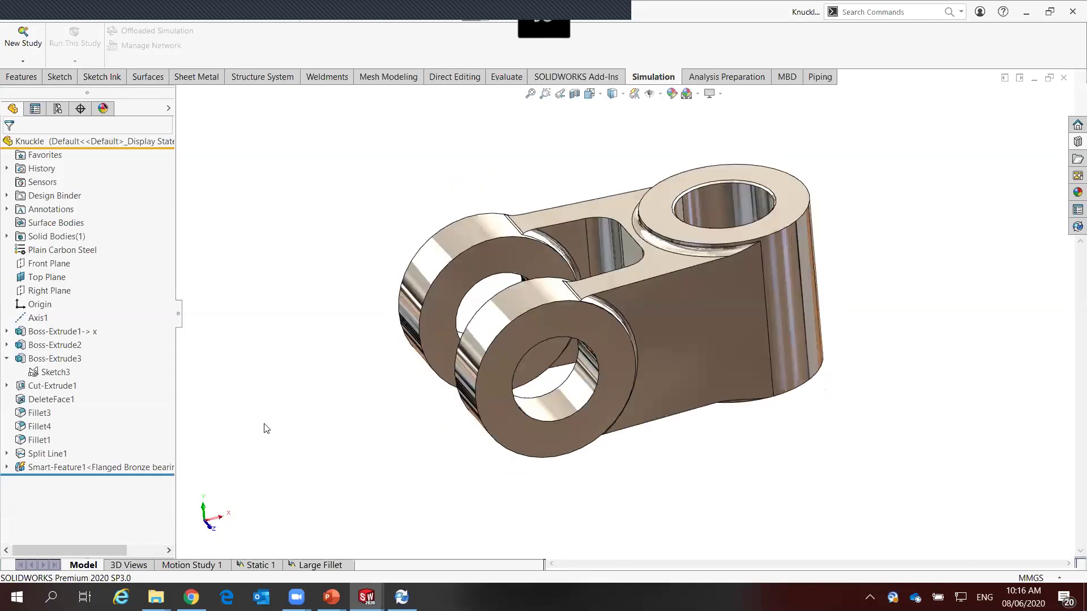
click(107, 465)
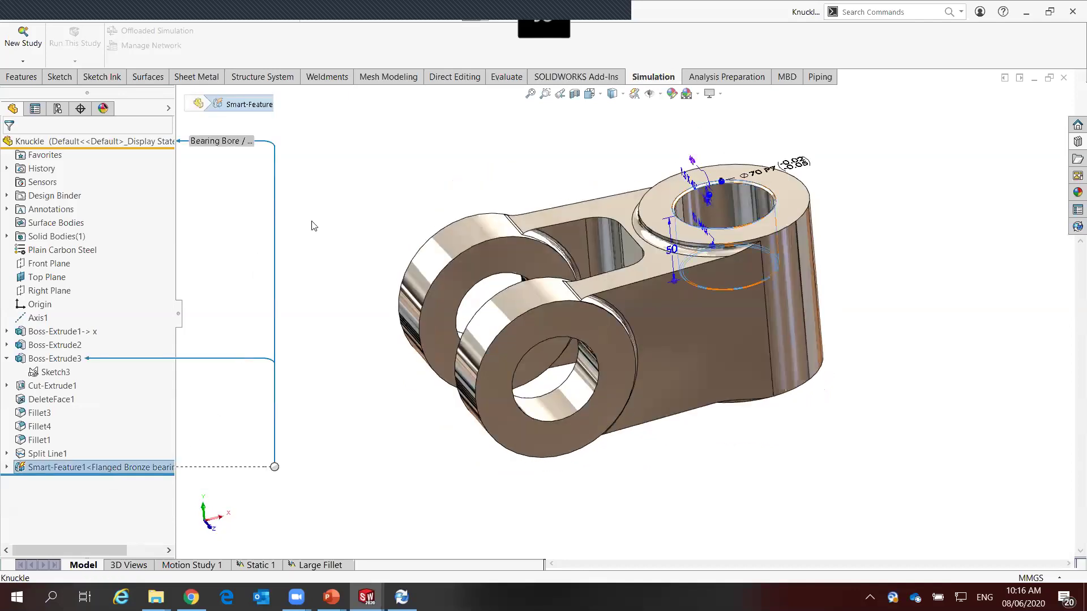
click(7, 467)
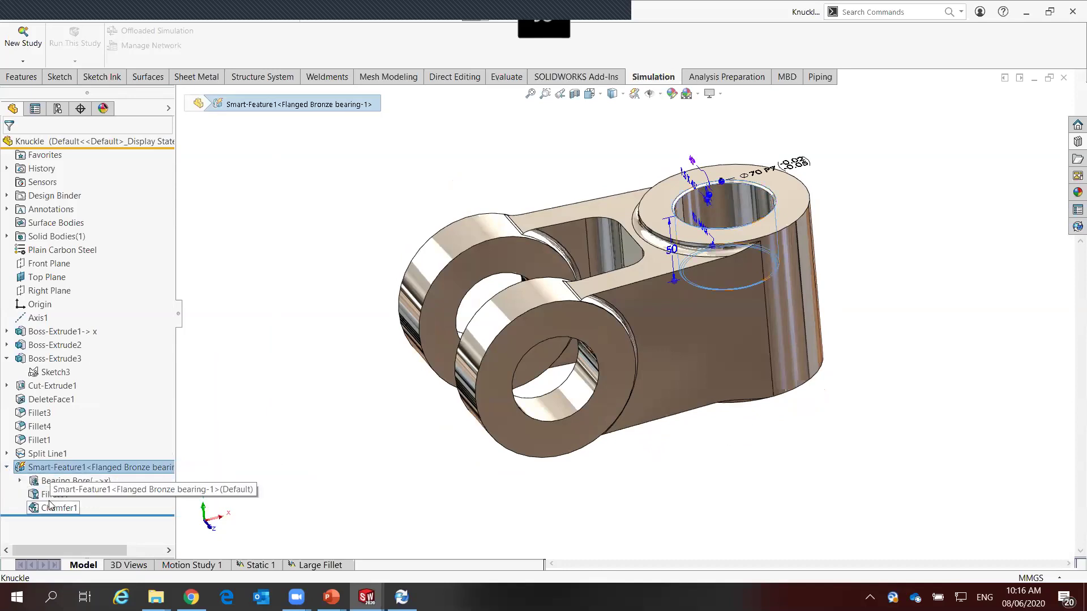
click(7, 468)
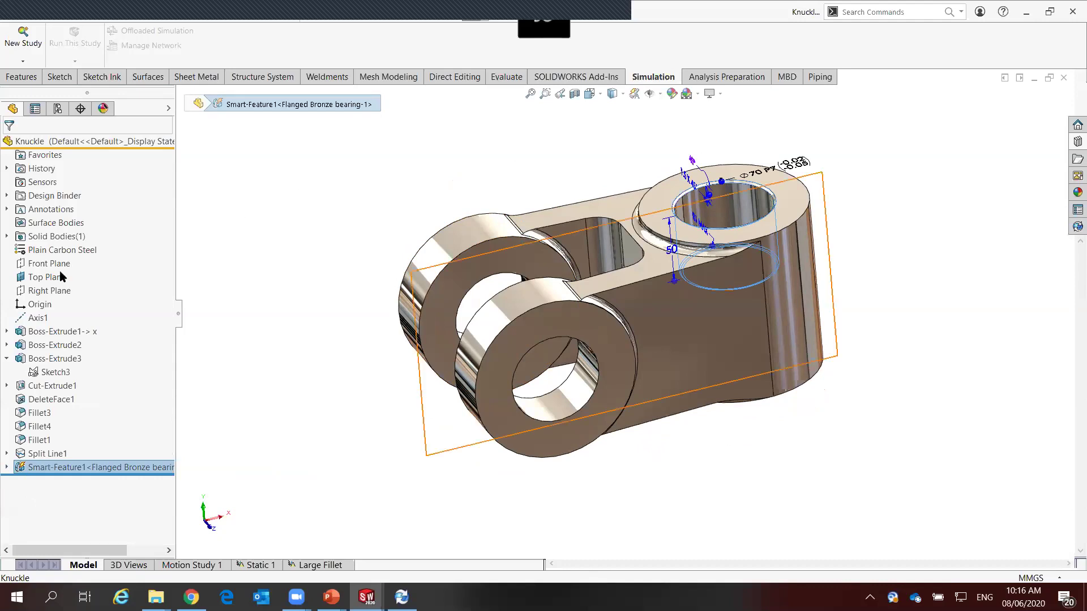
Mirror Smart-Feature1 about the Top Plane, then return to the assembly
click(47, 276)
click(38, 80)
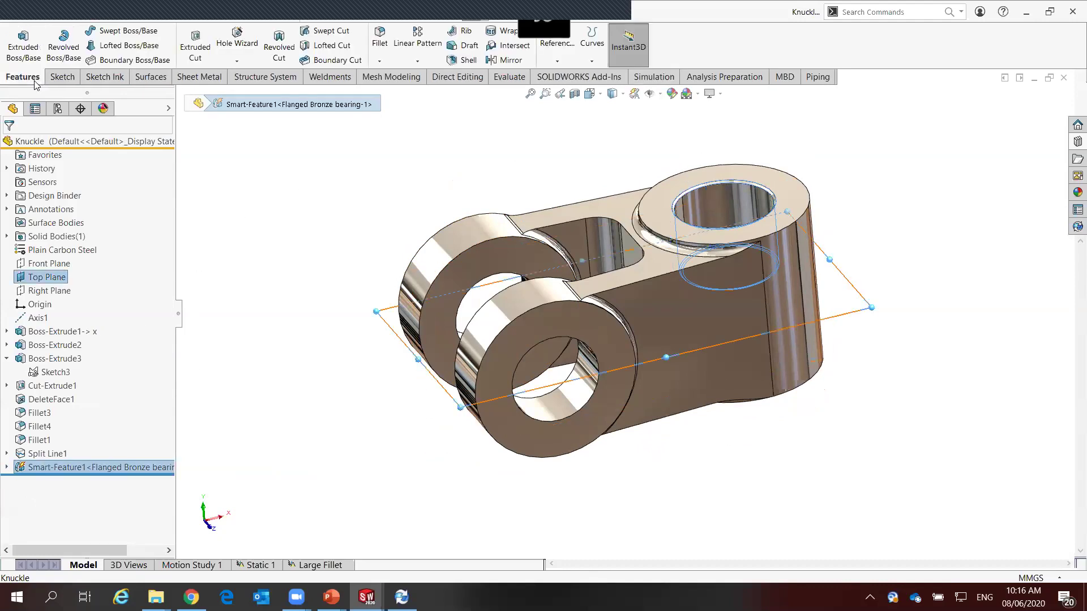
click(498, 60)
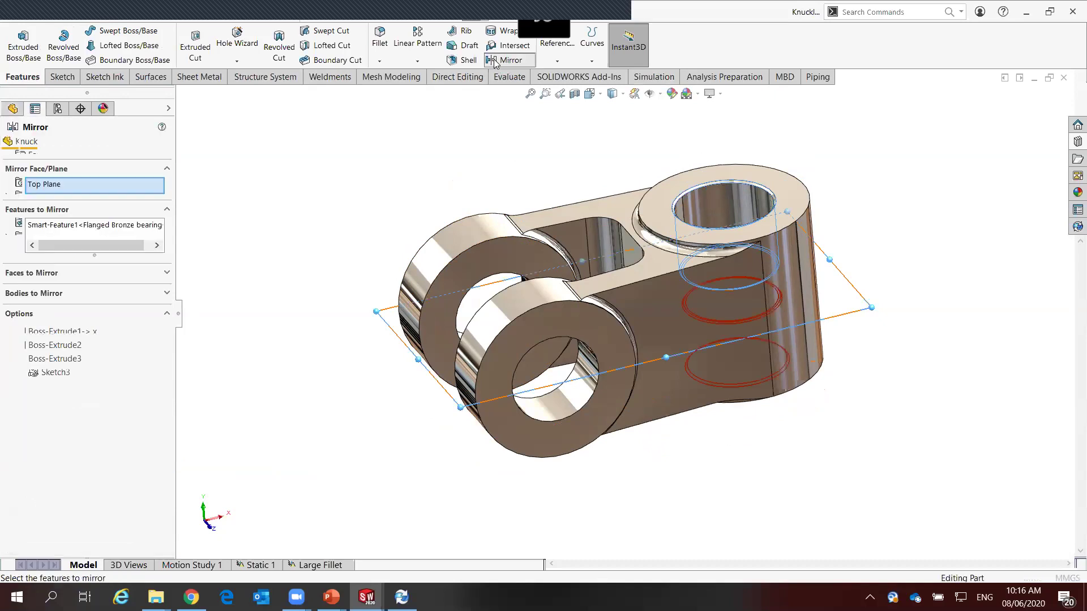
click(7, 147)
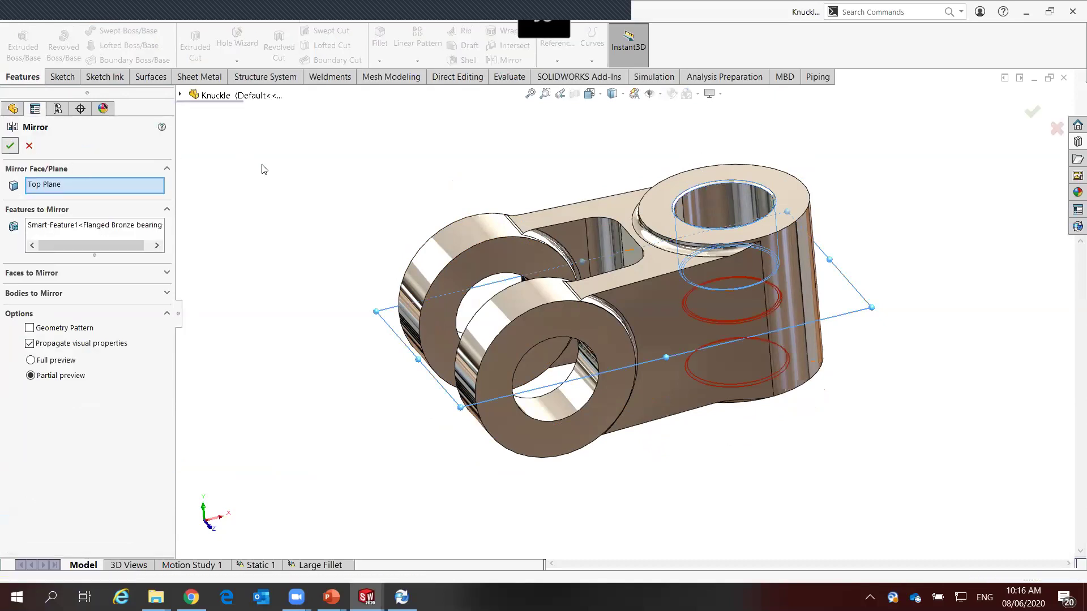
middle_drag(371, 198, 378, 222)
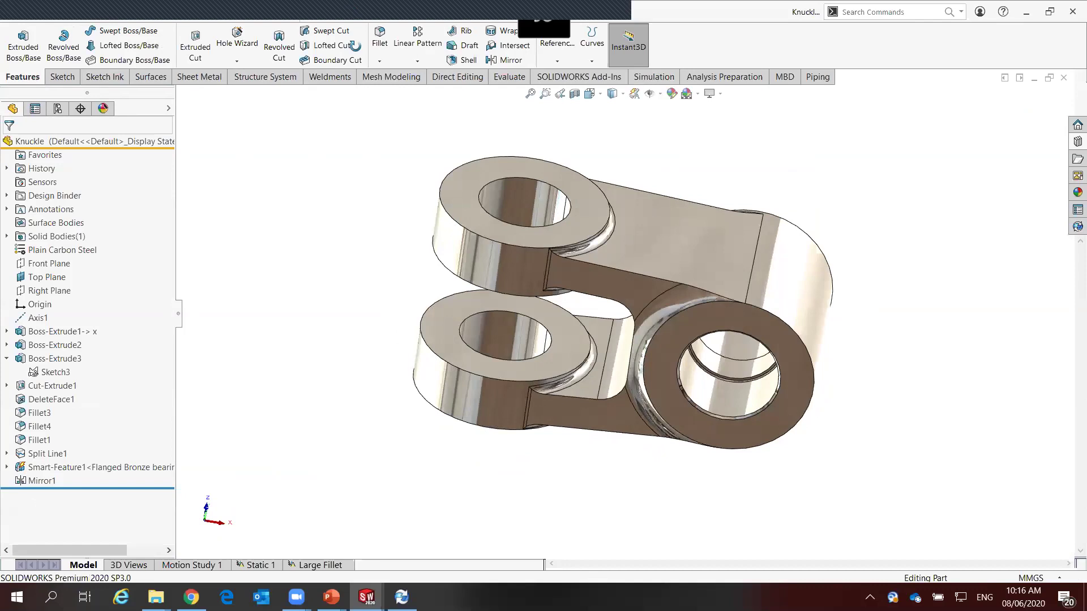
key(ctrl+Tab)
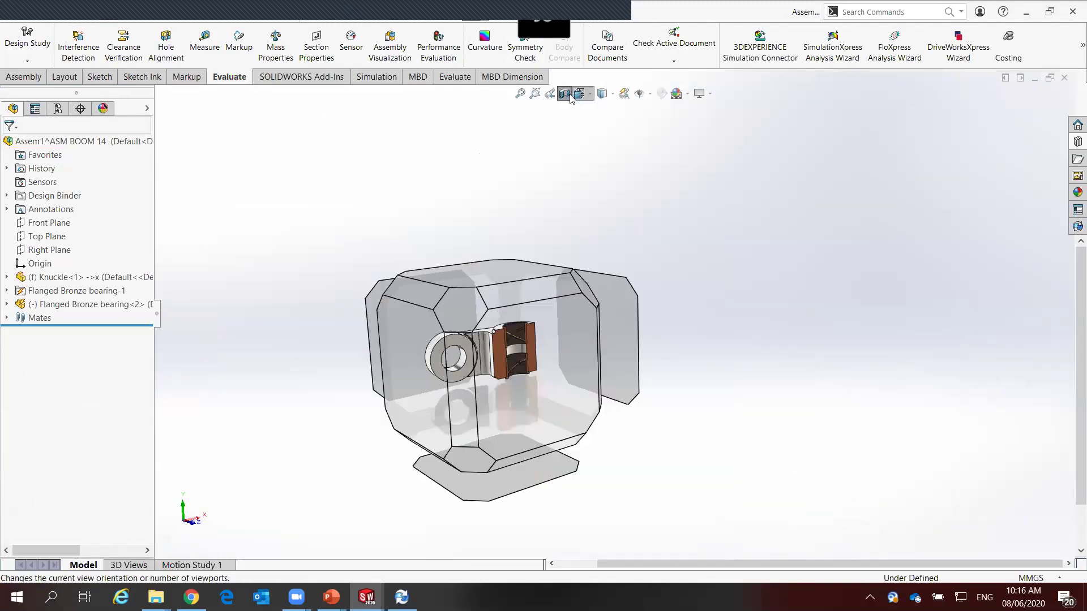
Turn off the section view, orbit the whole knuckle, and bring up the 2470 vault folder
click(564, 94)
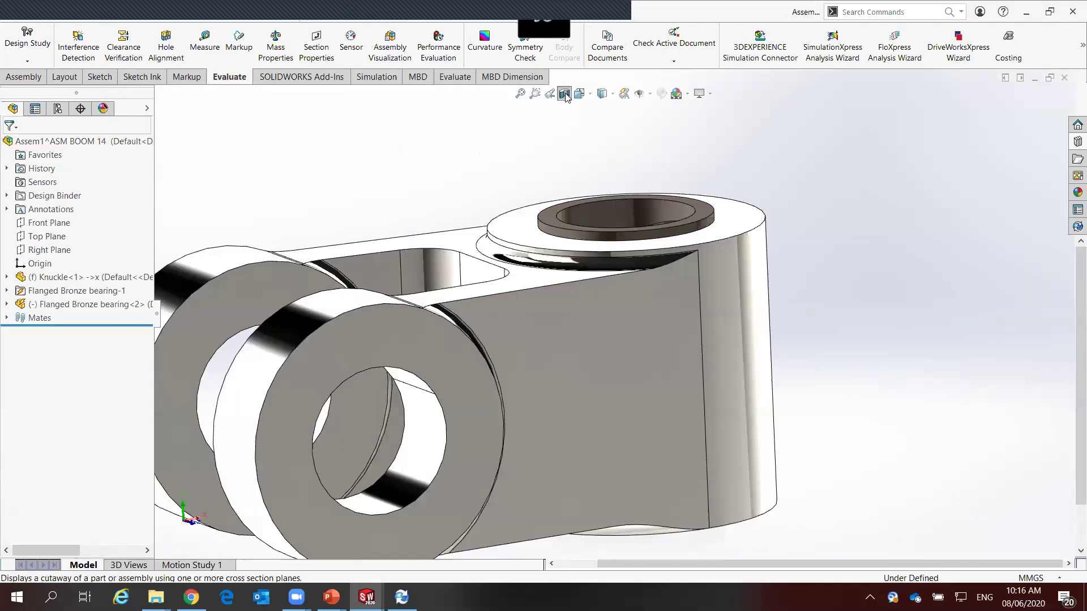
scroll(501, 157, up, 3)
middle_drag(574, 371, 602, 259)
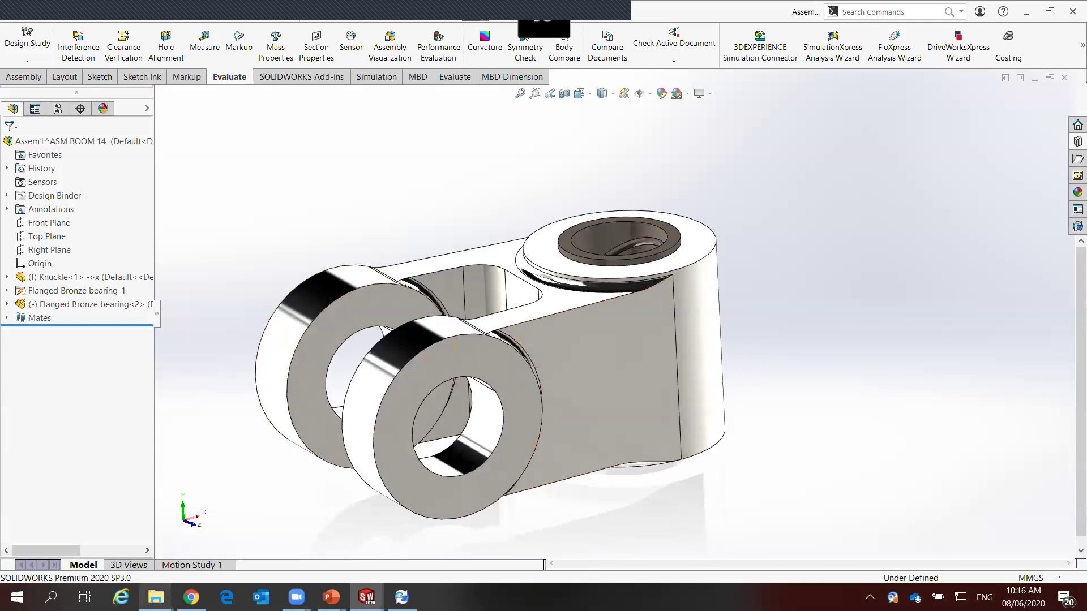
click(204, 548)
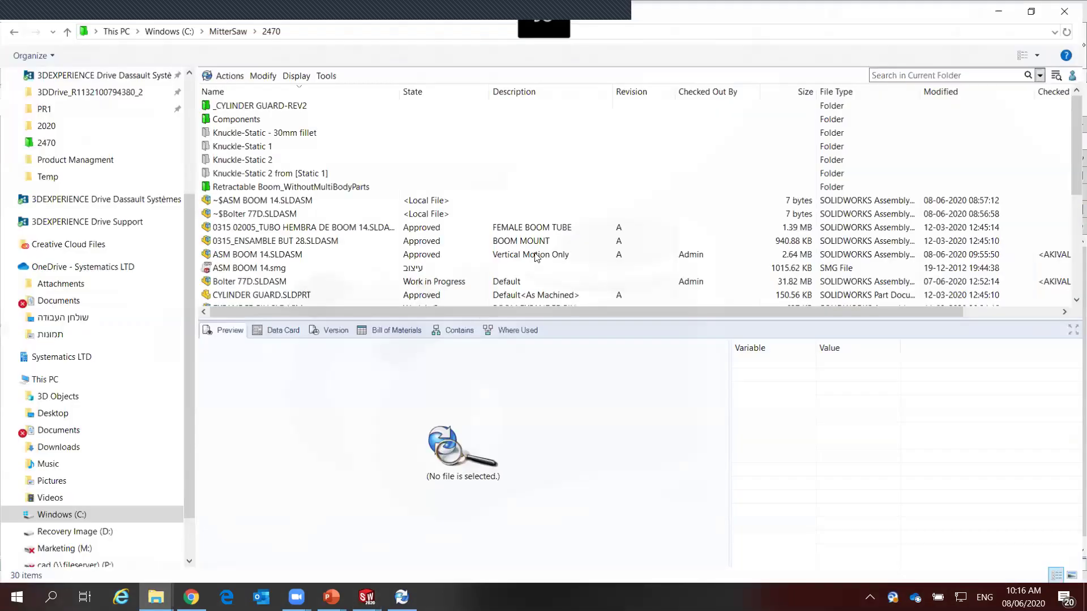
Search the 2470 vault for description 'pin' and select EXPANDER PIN.SLDASM in the results
click(1060, 73)
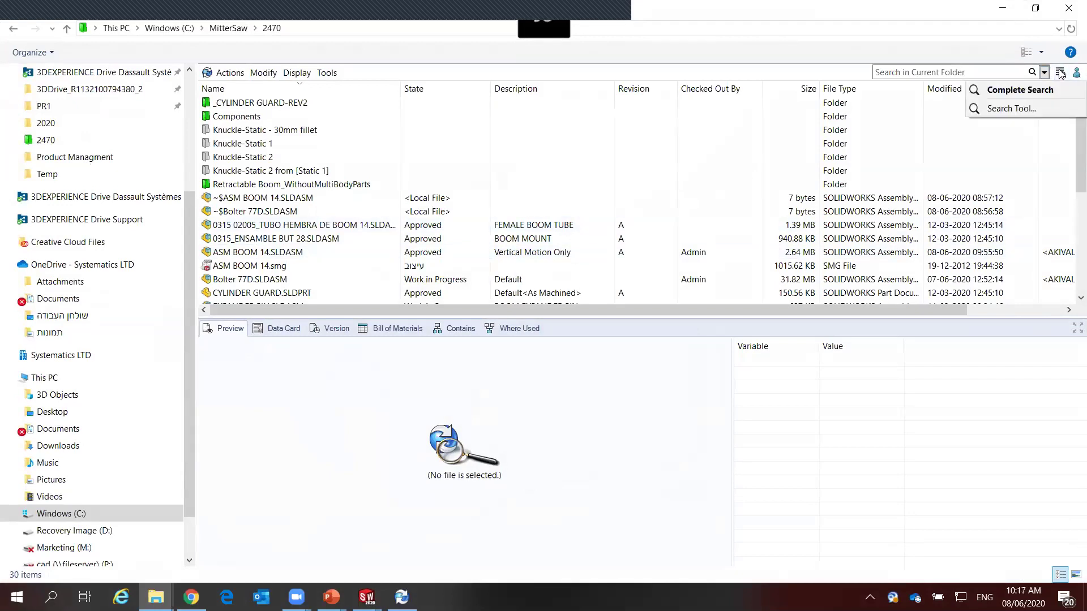
click(1007, 90)
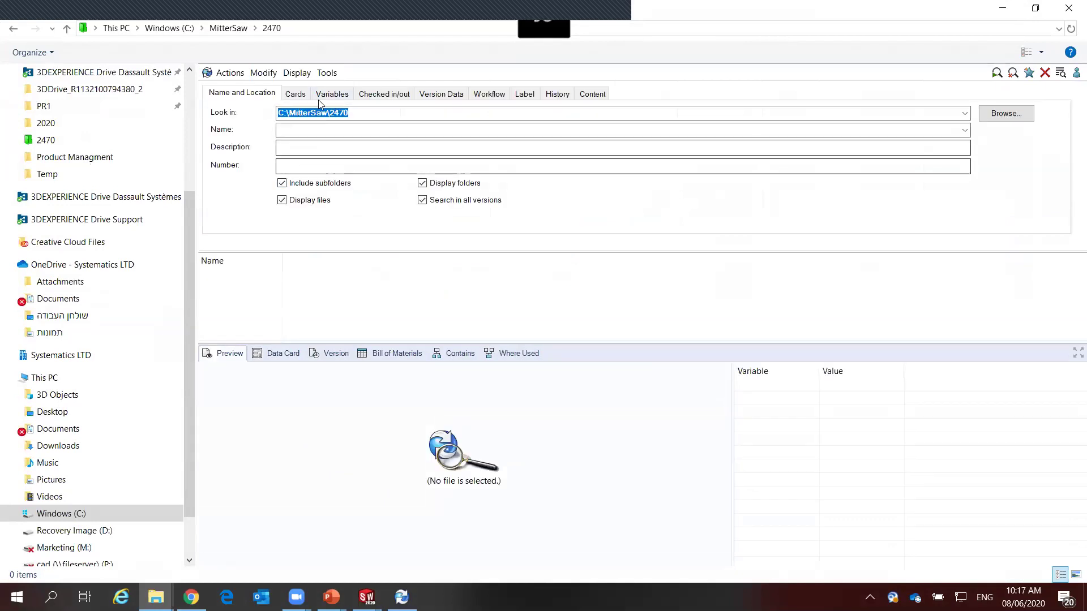
click(306, 146)
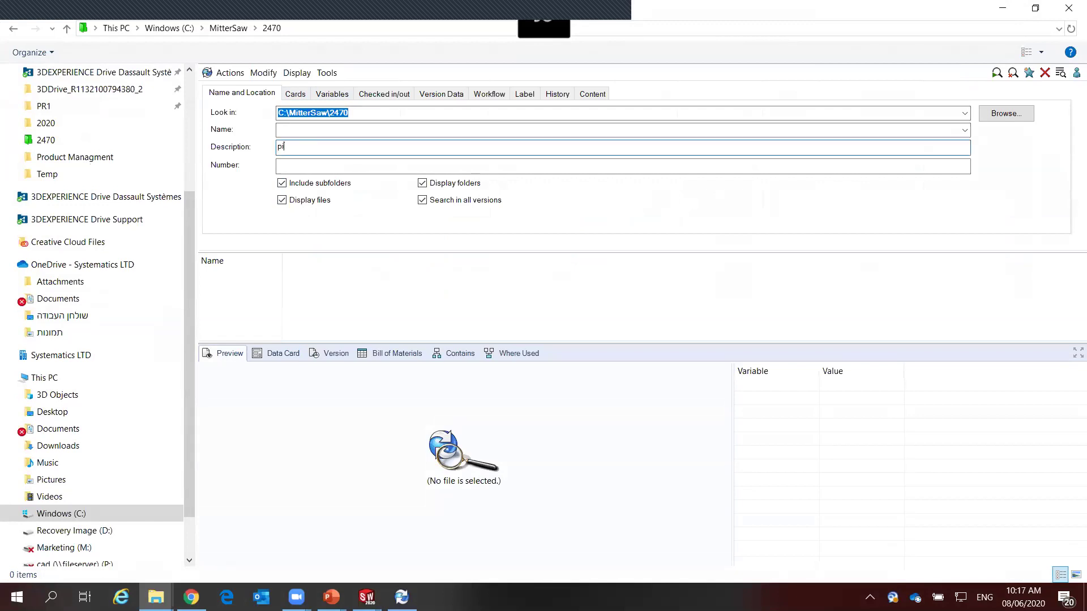
click(996, 73)
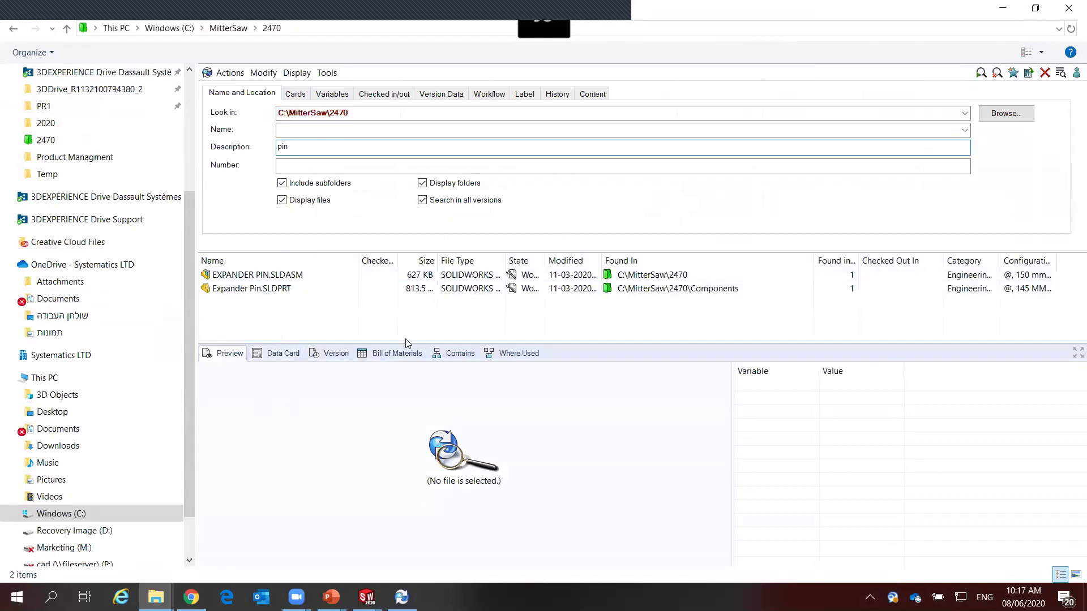
drag(545, 260, 657, 260)
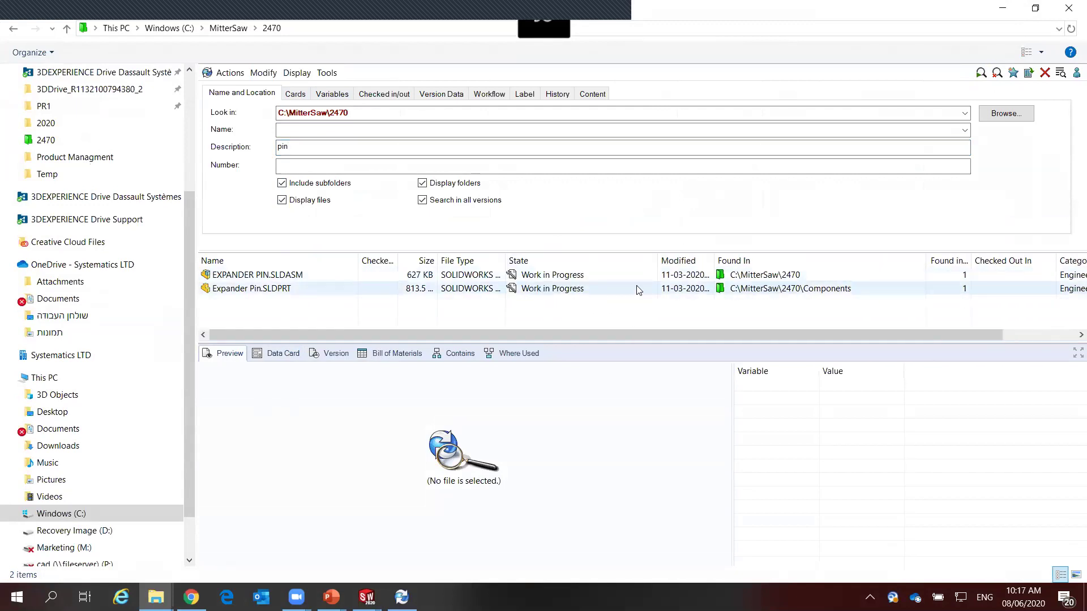
drag(656, 260, 610, 261)
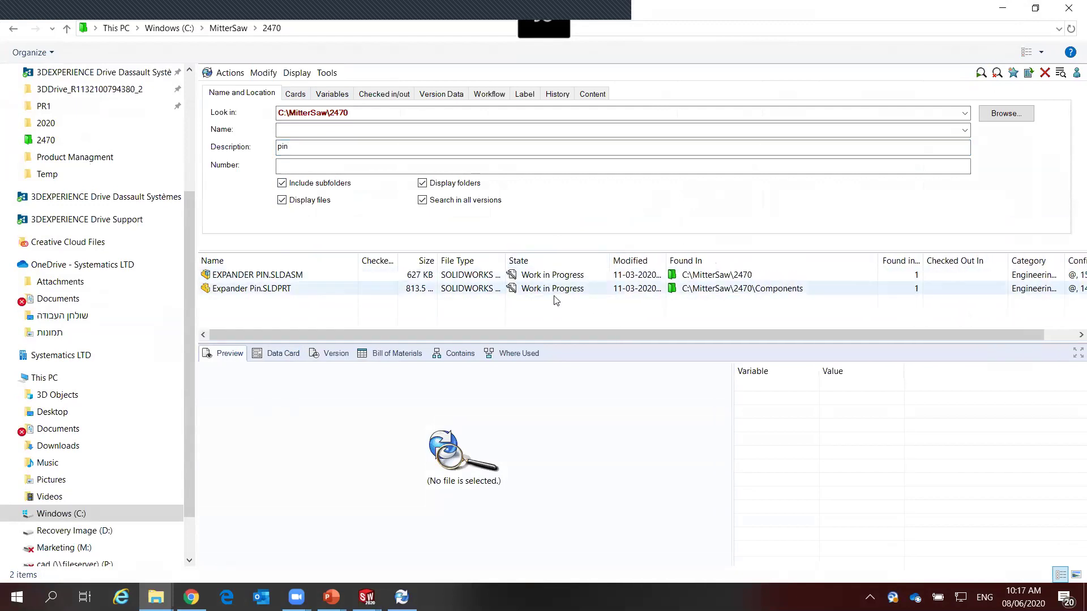
click(253, 275)
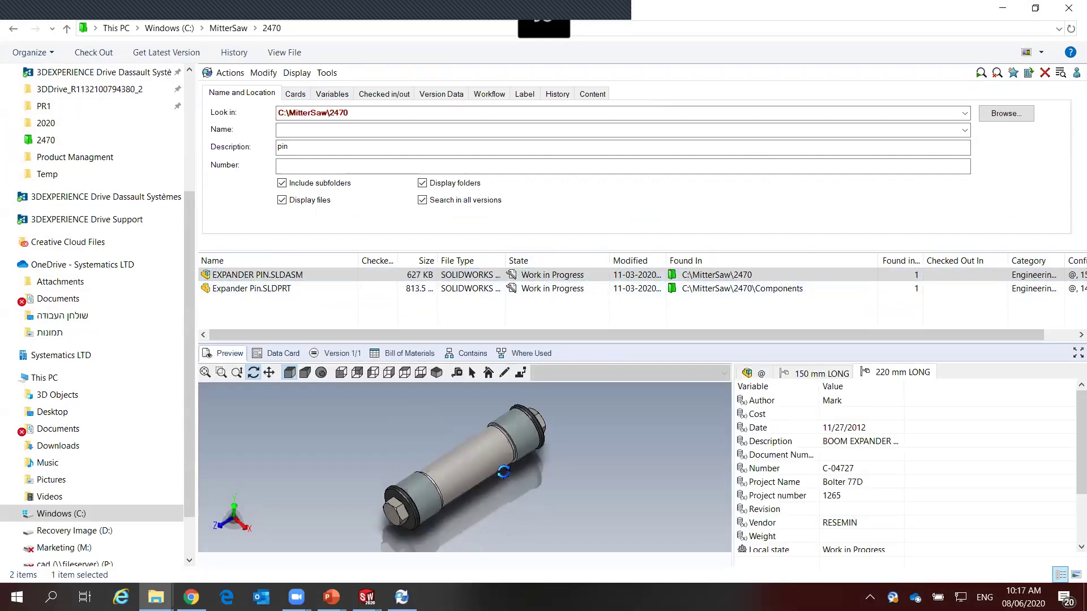
Enlarge the EXPANDER PIN preview, measure its 65 mm diameter, and restore the vault window smaller
drag(585, 347, 584, 260)
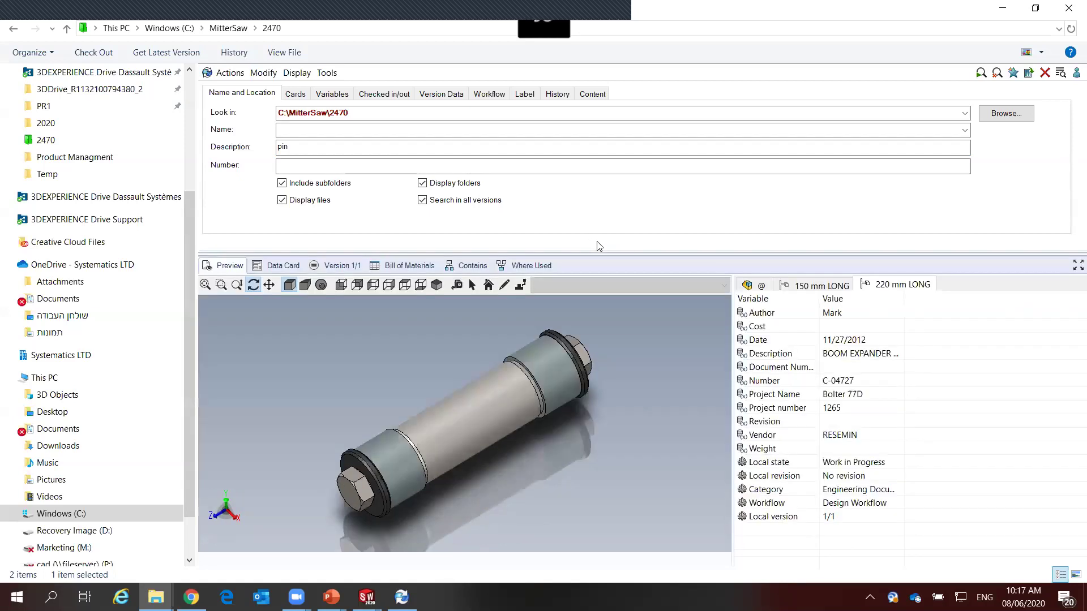
drag(552, 362, 535, 359)
click(521, 286)
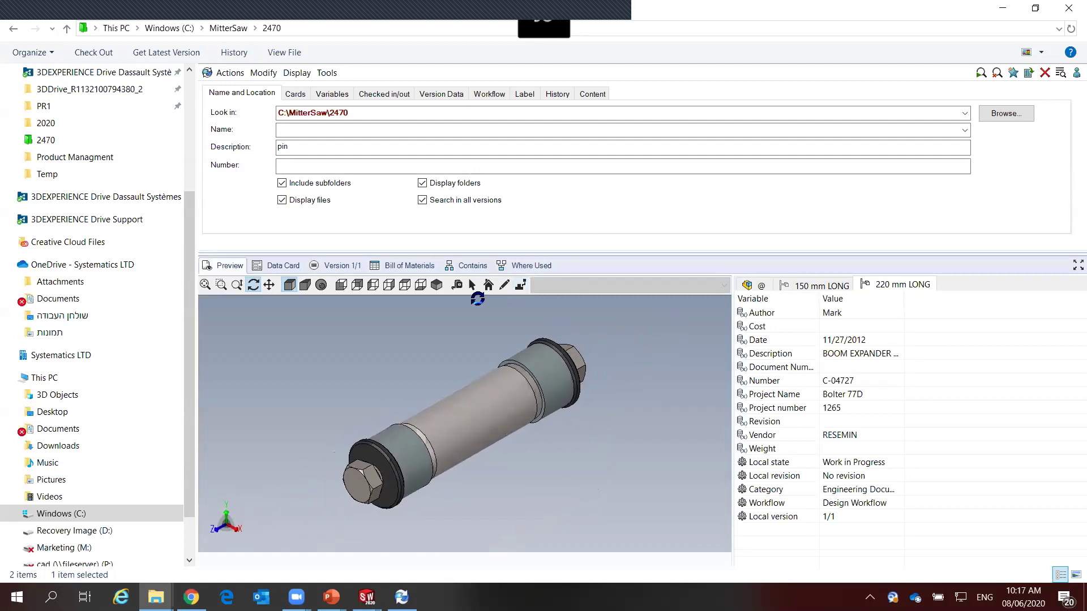
click(457, 286)
click(532, 376)
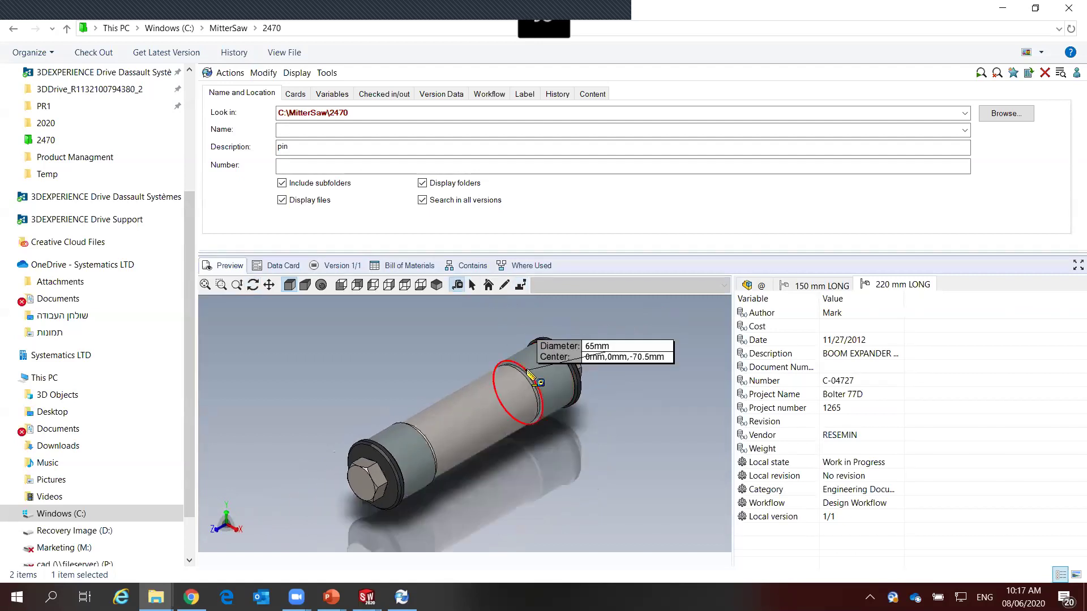
click(608, 310)
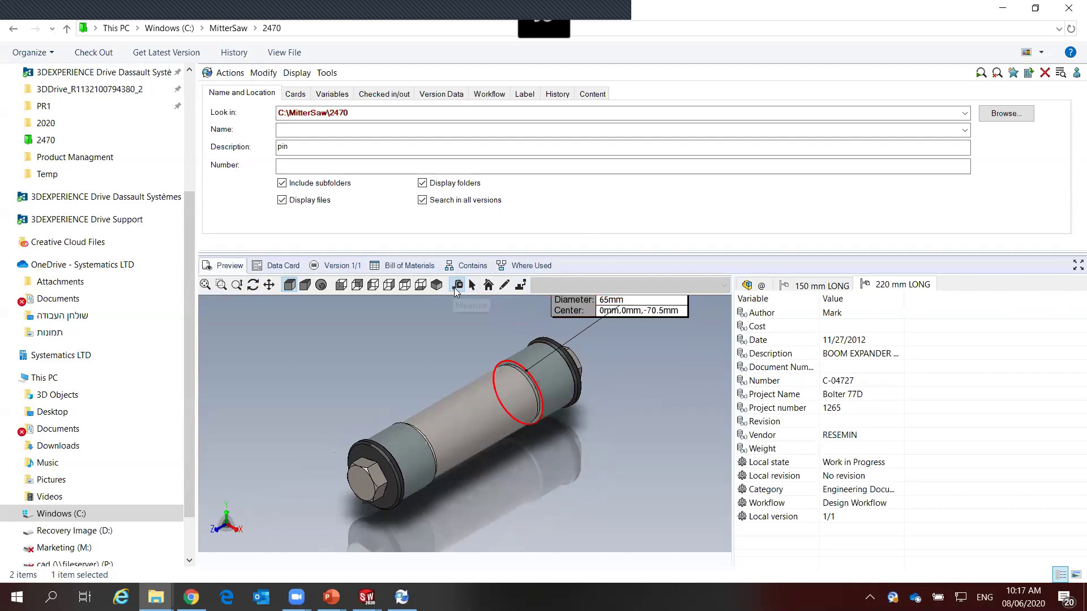
click(455, 287)
mouse_move(453, 14)
mouse_down()
mouse_move(893, 173)
mouse_move(879, 94)
mouse_up()
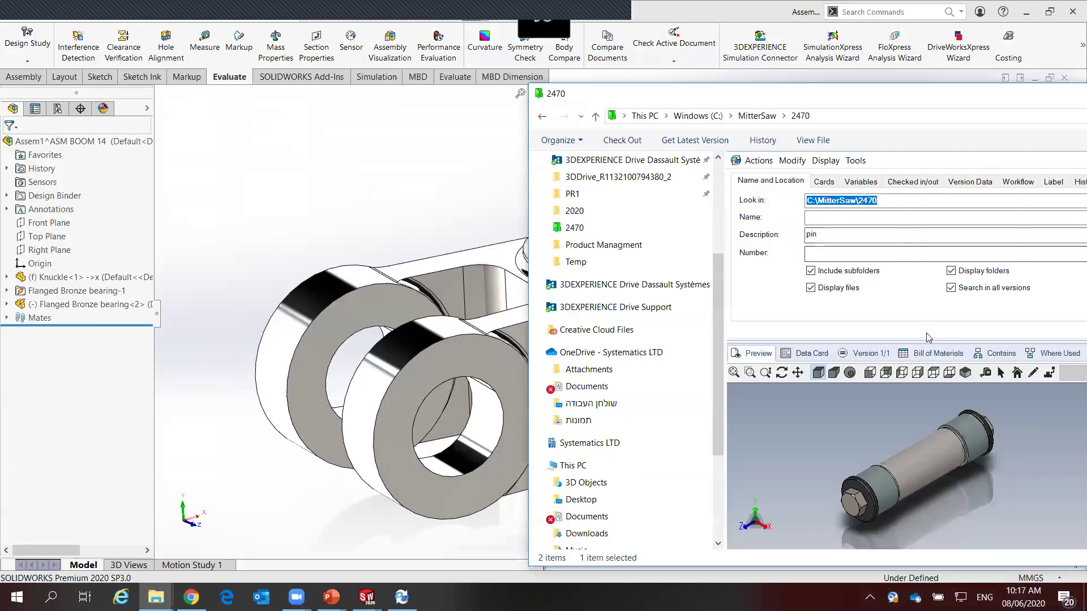
Arrange the search window to list both EXPANDER PIN.SLDASM and Expander Pin.SLDPRT, then restore it
drag(926, 338, 922, 450)
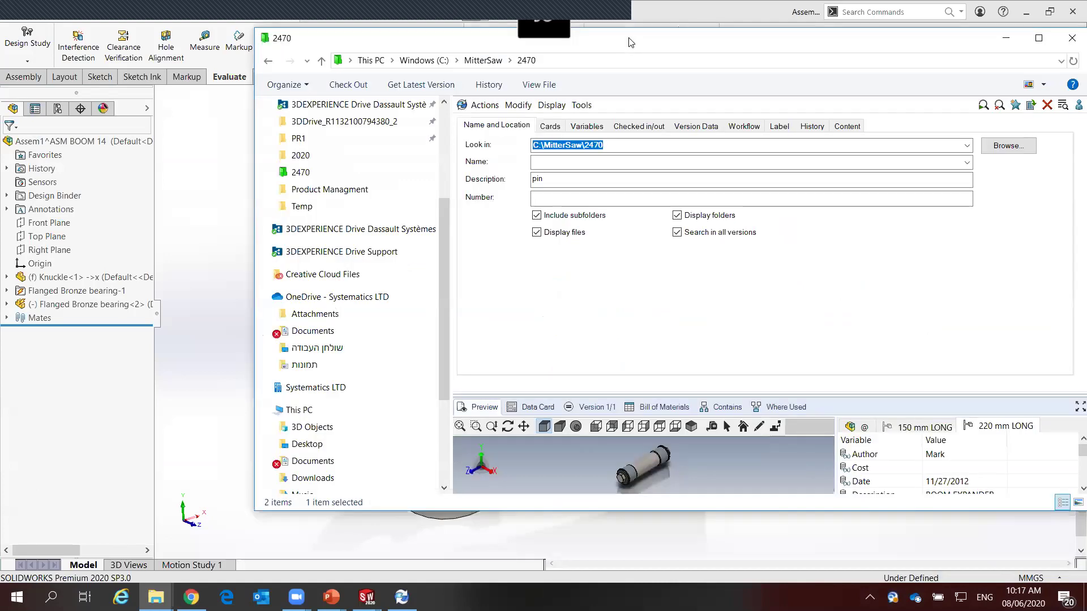
drag(903, 97, 628, 42)
drag(856, 393, 859, 277)
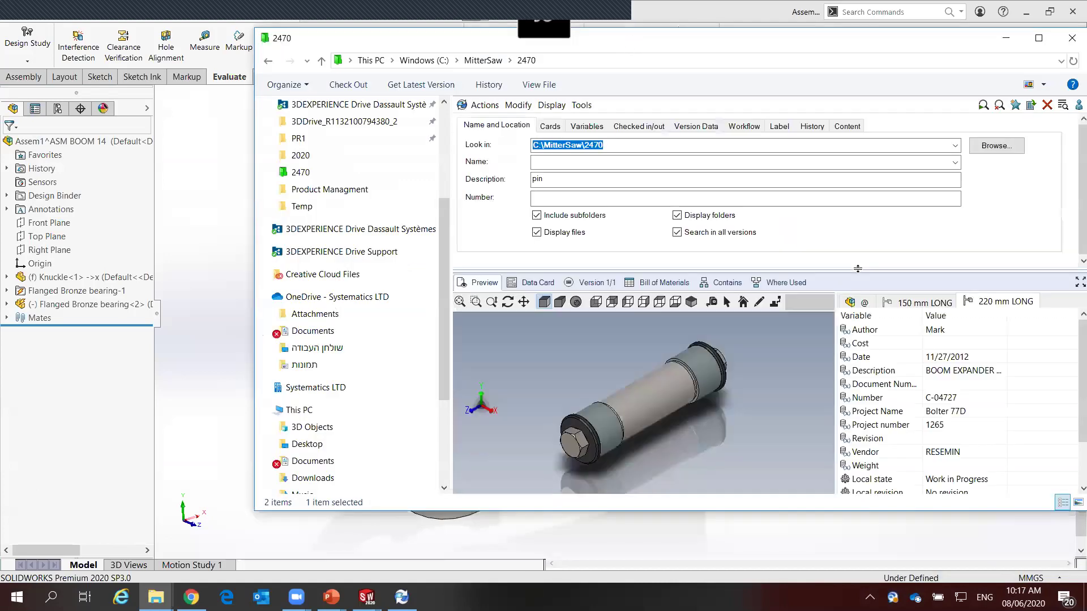
click(1038, 38)
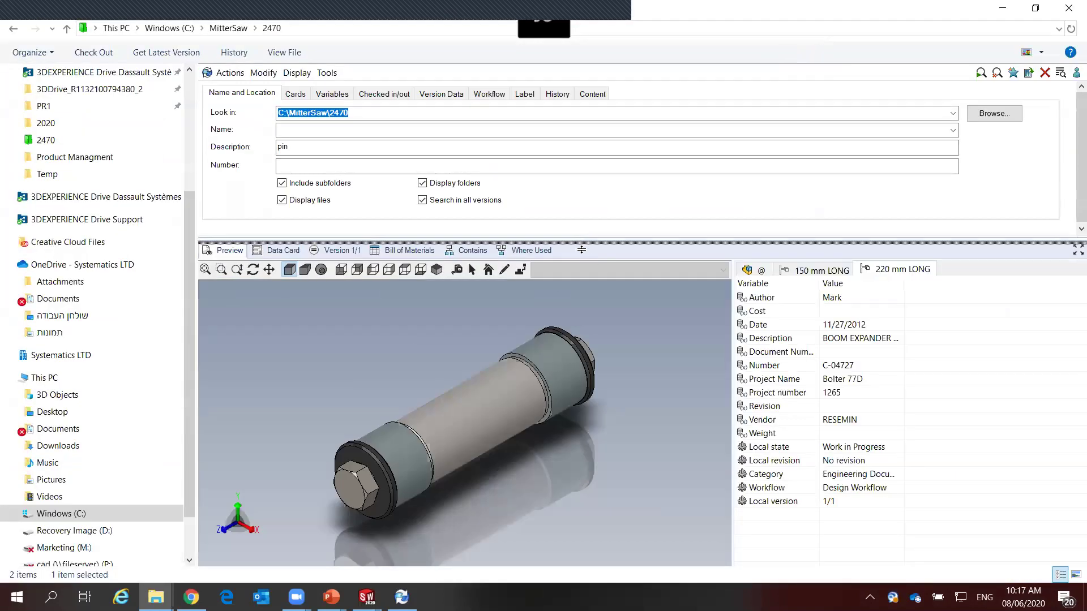
drag(586, 239, 576, 285)
drag(405, 284, 405, 339)
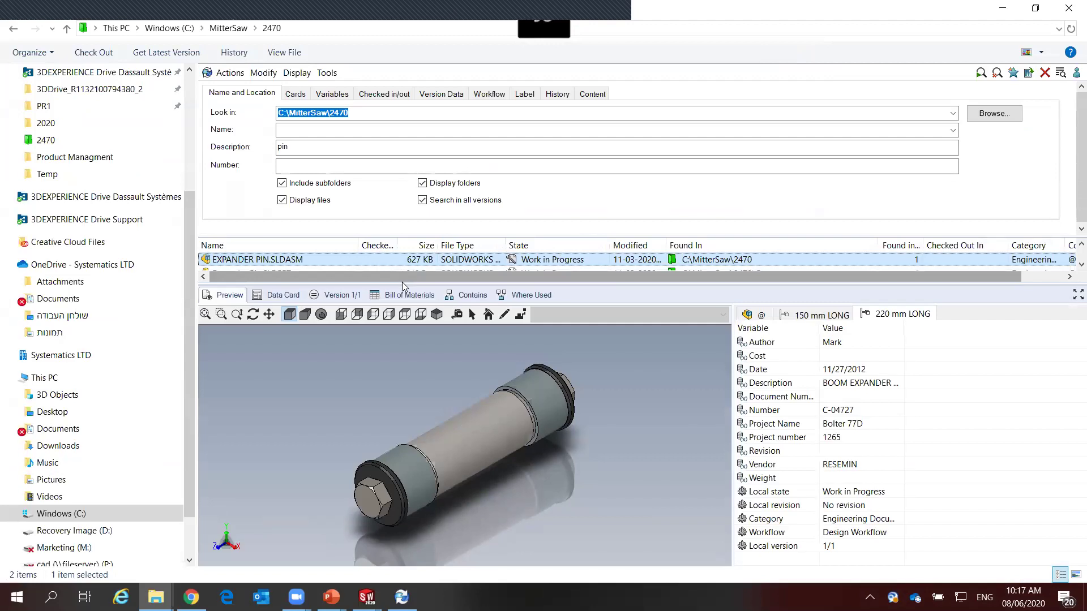
double_click(176, 21)
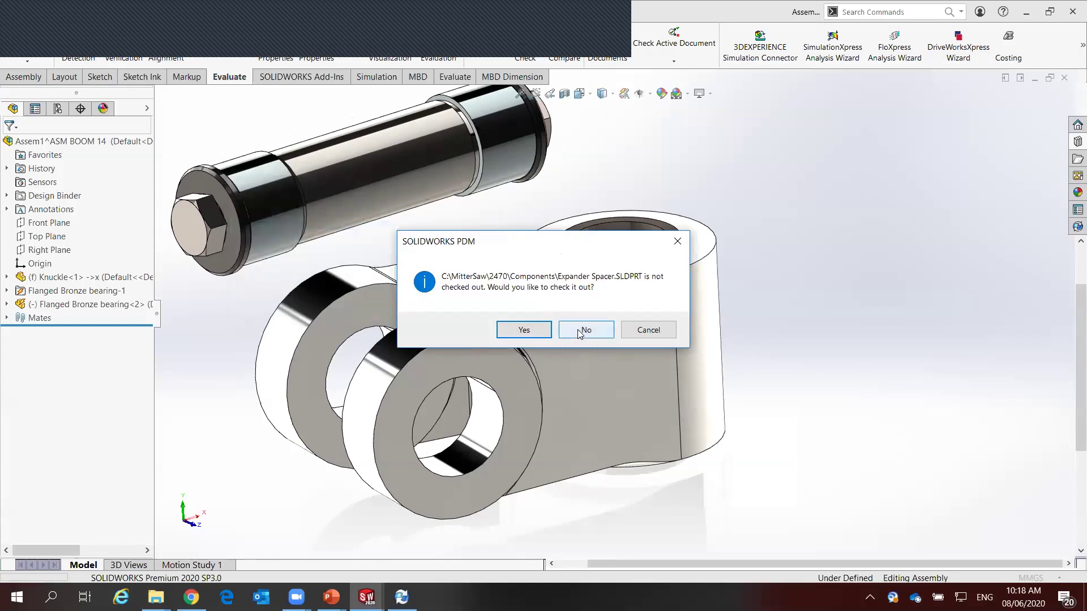
Decline checking out the spacer and mate the expander pin concentric with the bearing bore
click(577, 330)
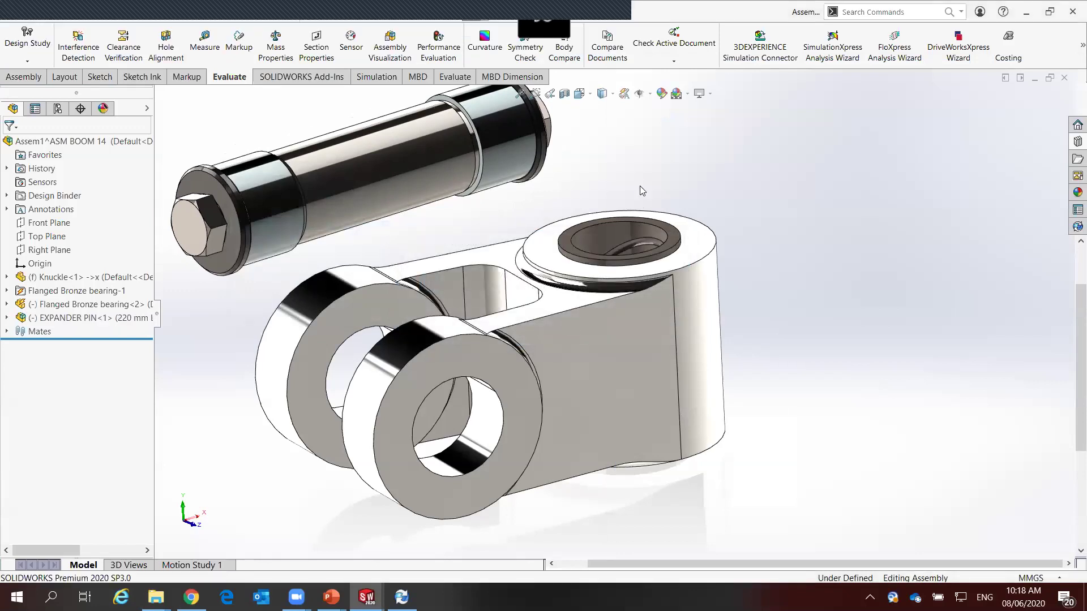
scroll(641, 191, up, 3)
mouse_move(522, 285)
middle_down()
mouse_move(557, 260)
mouse_move(495, 231)
middle_up()
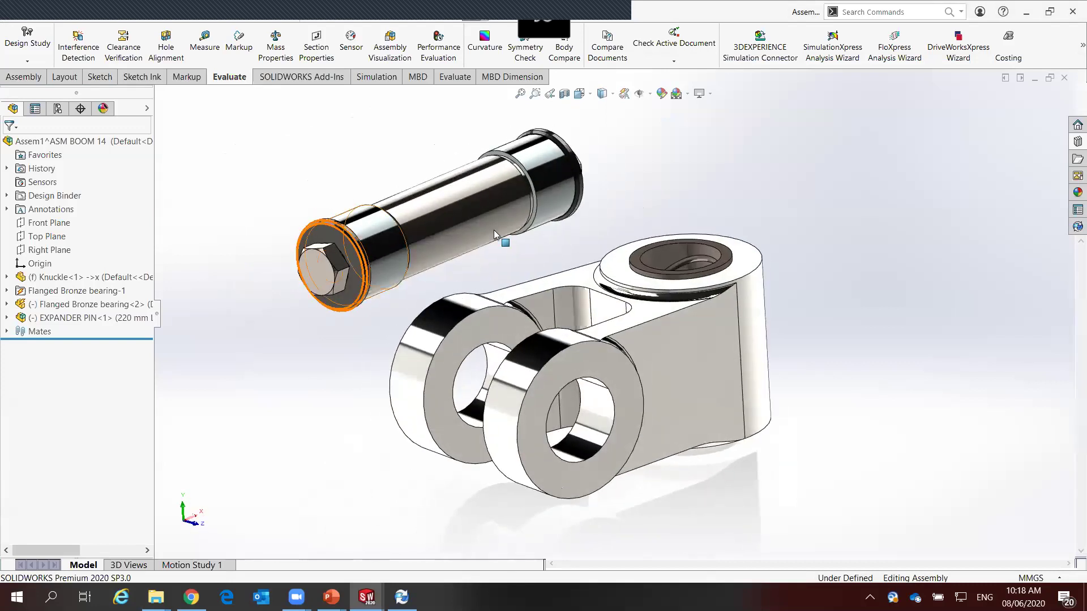
click(488, 212)
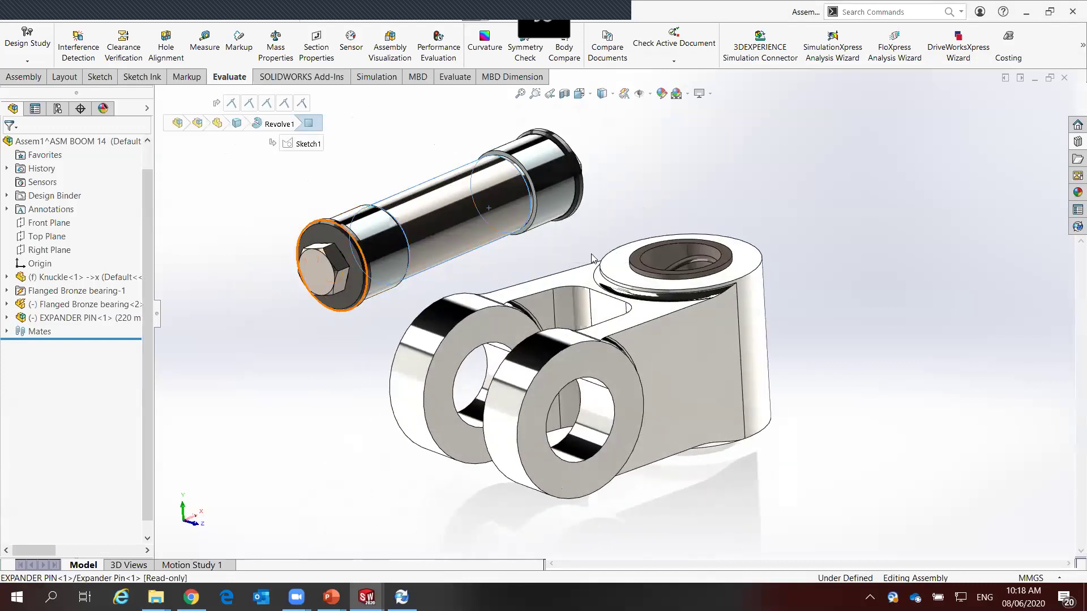
ctrl+click(671, 261)
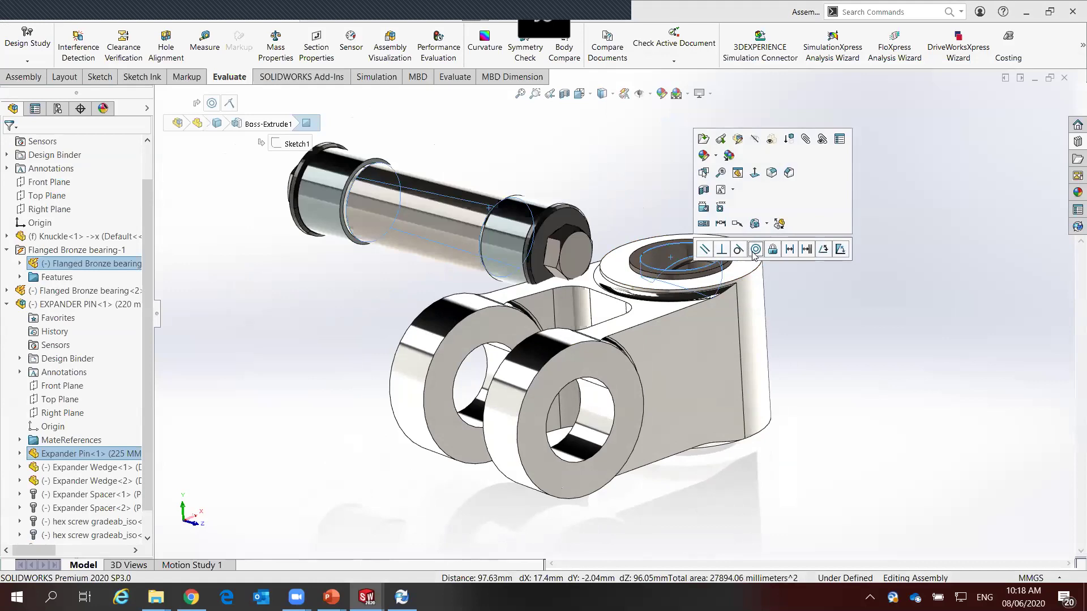
click(754, 250)
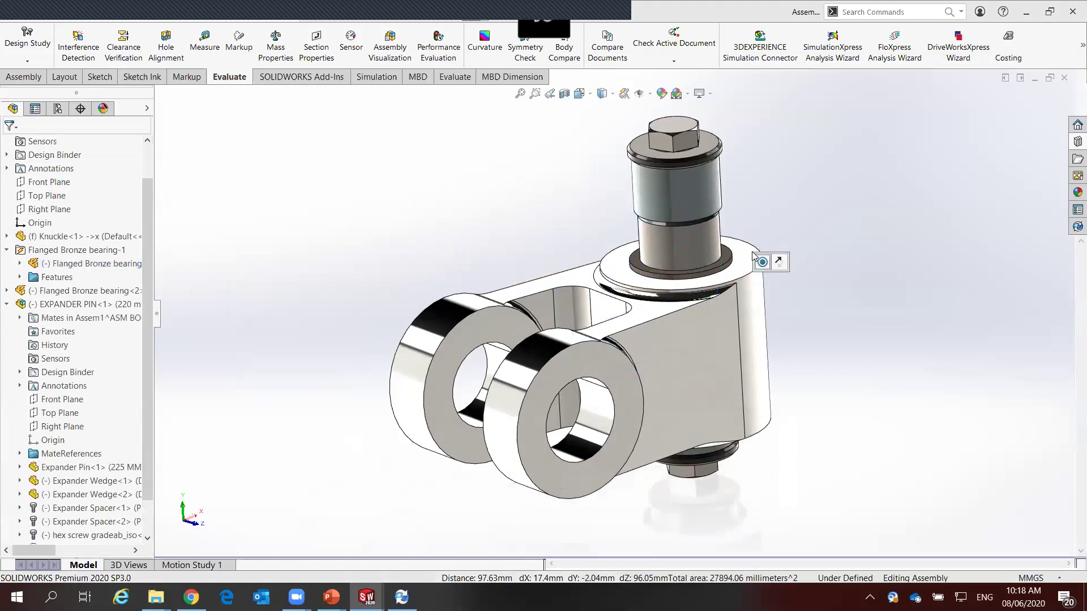
Centre the pin with a width mate between its spacers, then add a second EXPANDER PIN
click(707, 142)
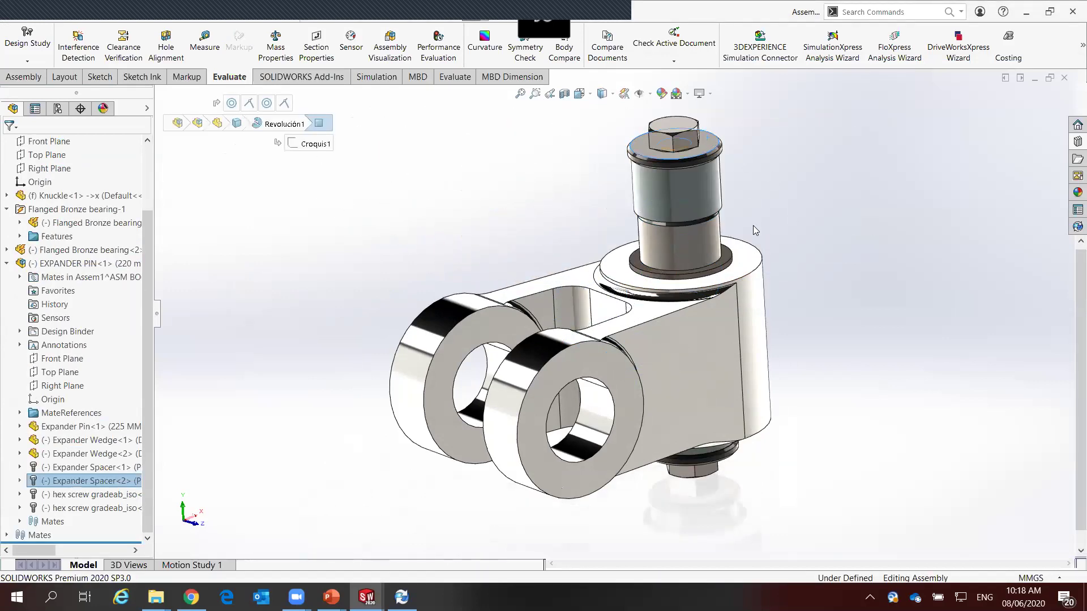
click(752, 430)
middle_drag(752, 430, 723, 429)
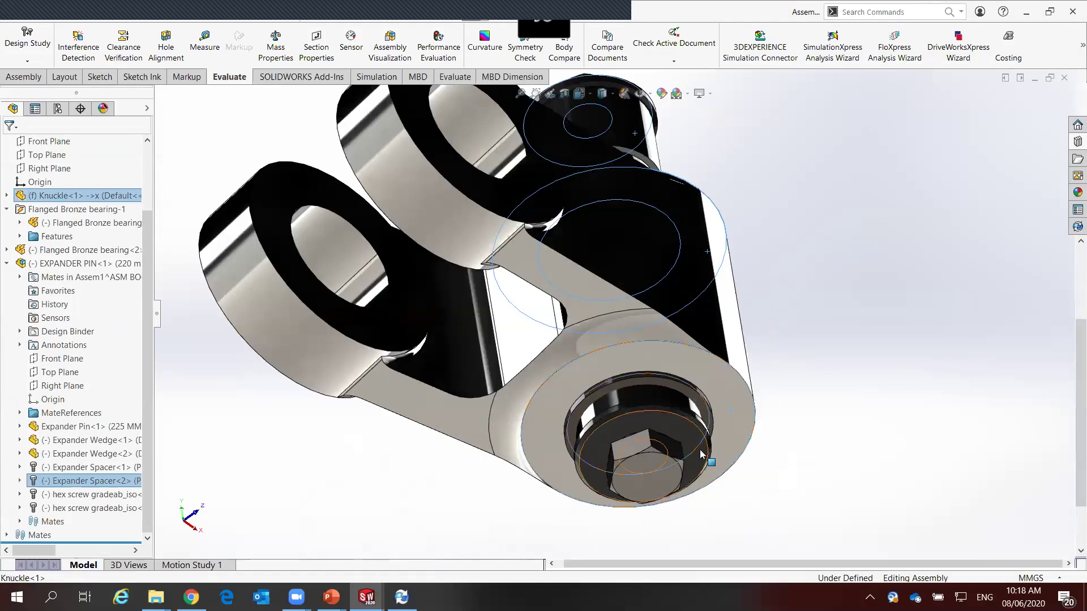
right_click(729, 447)
click(731, 440)
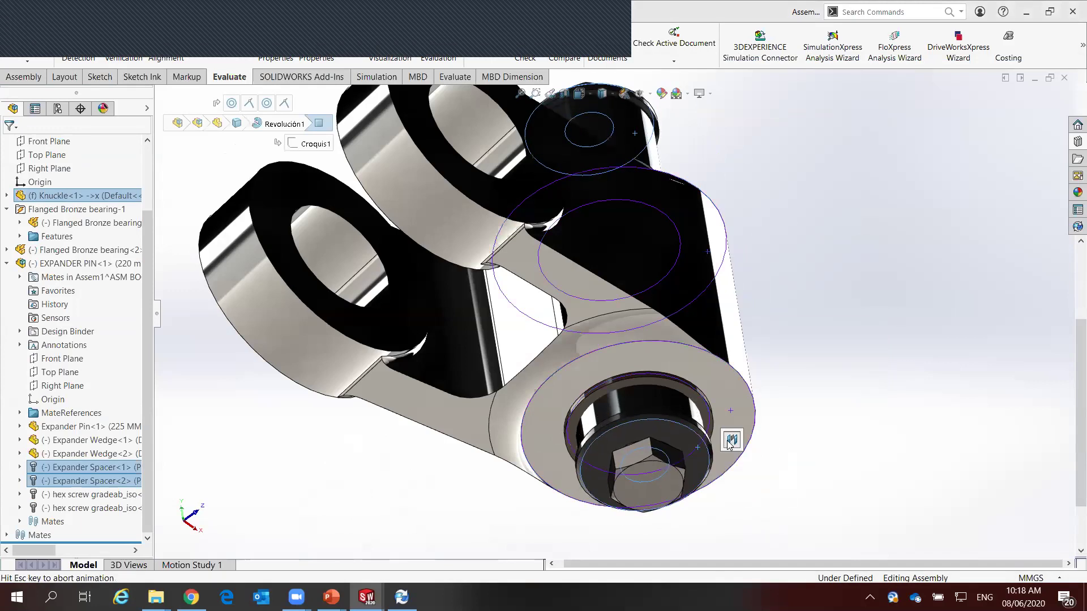
click(753, 440)
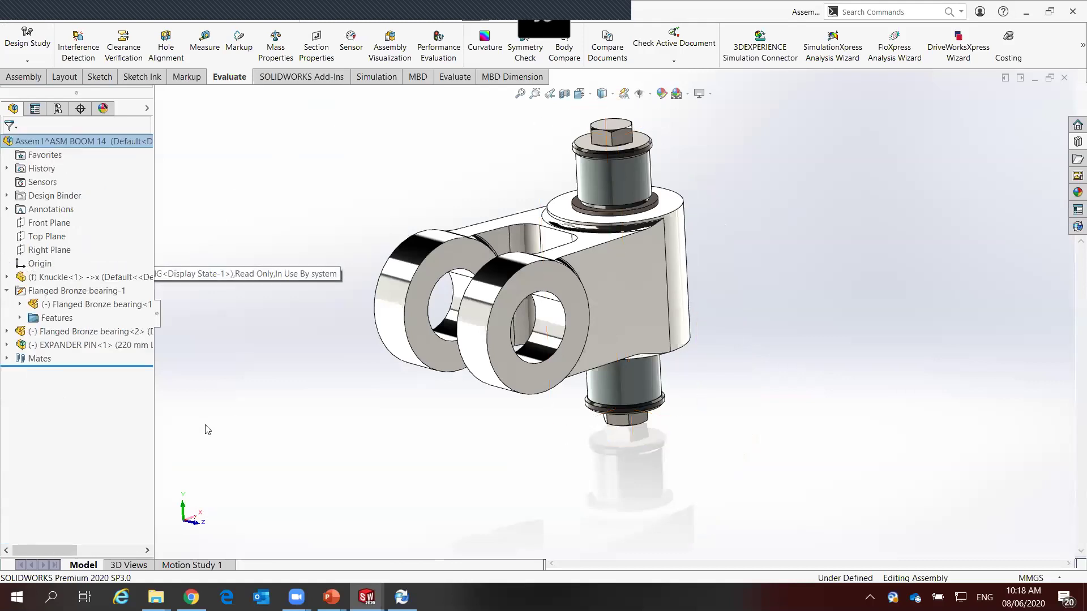
ctrl+drag(91, 345, 285, 280)
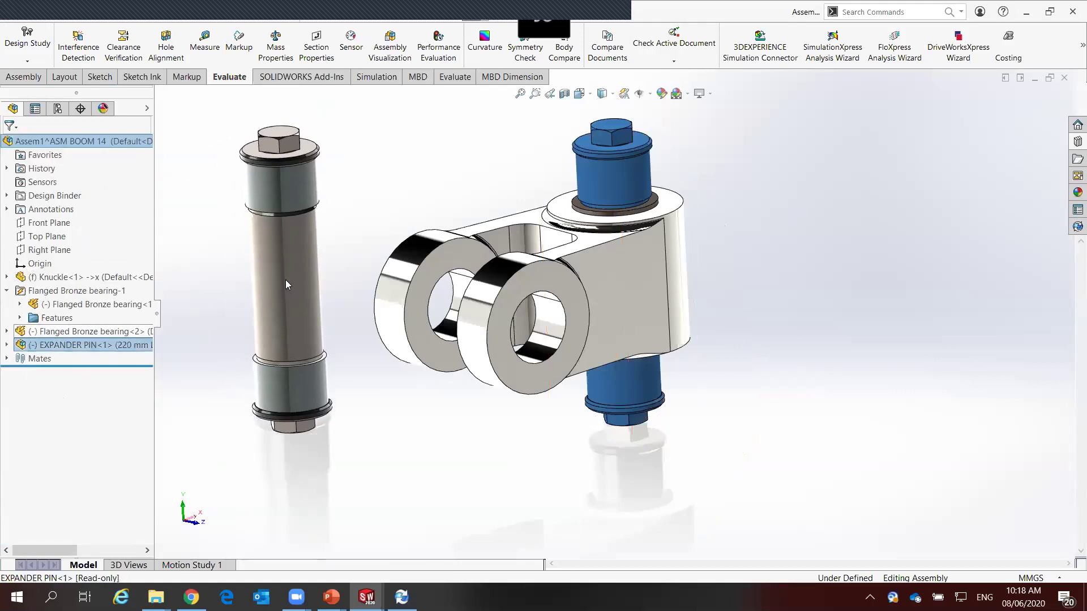
Switch EXPANDER PIN<2> to the 150 mm LONG configuration
click(136, 359)
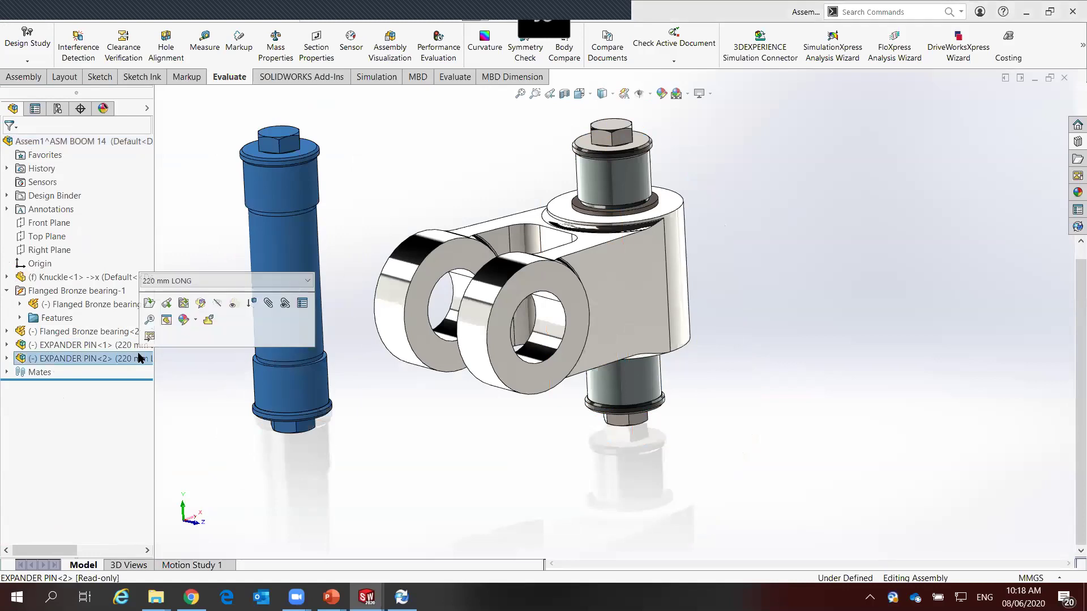
click(186, 280)
click(170, 297)
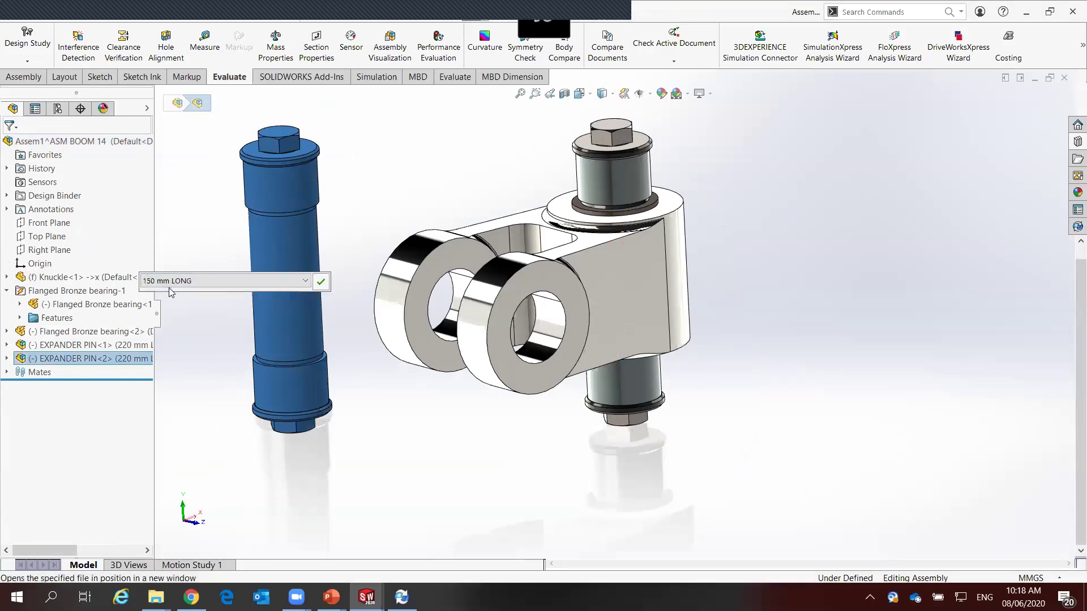
click(320, 281)
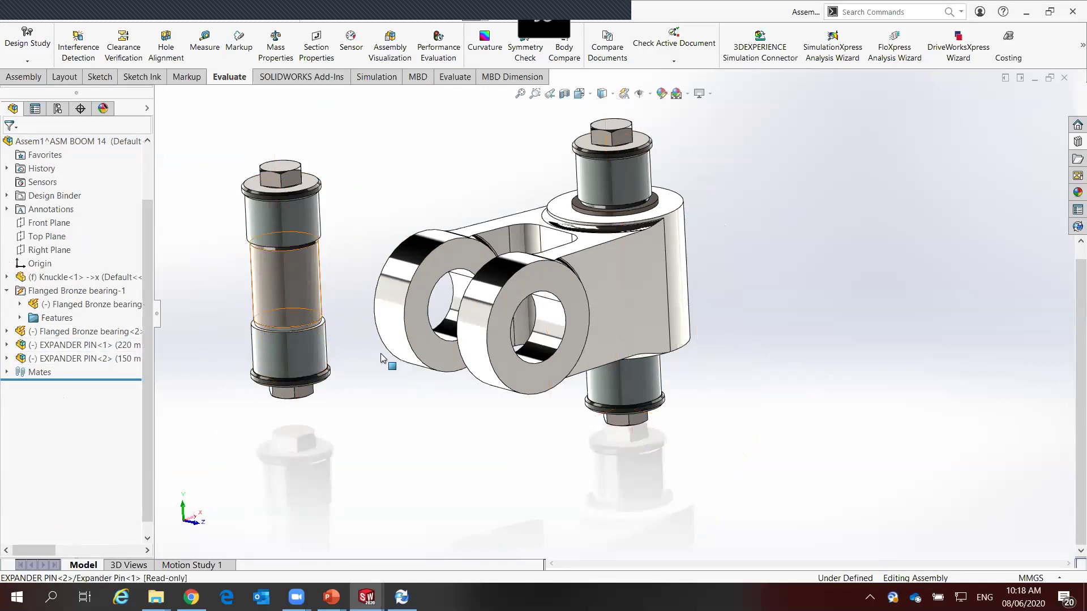
Mate the short pin concentric with the clevis hole and slide it through the lugs
click(283, 283)
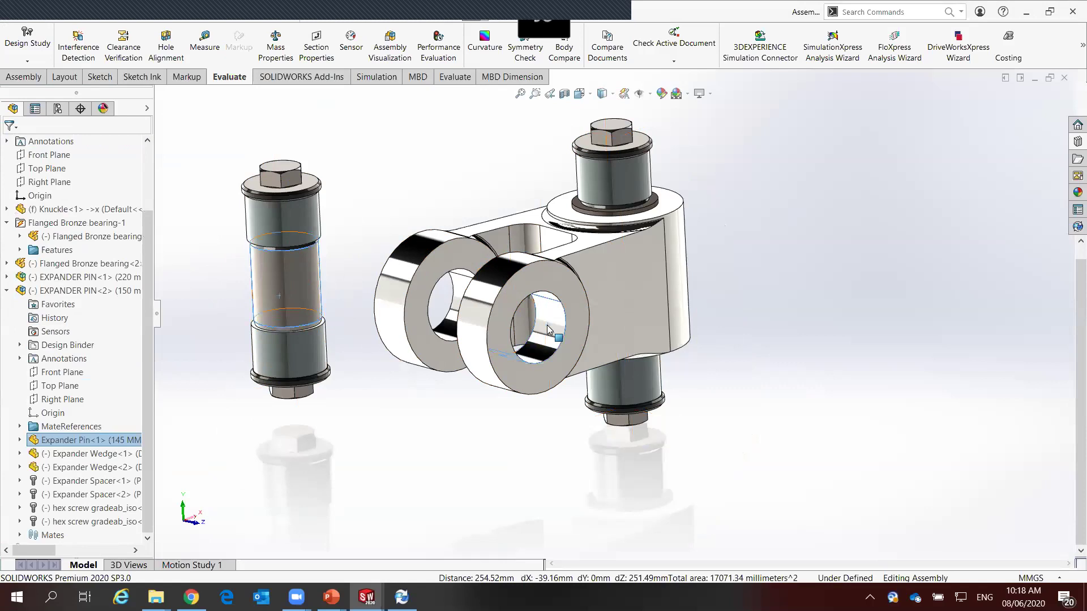
click(632, 318)
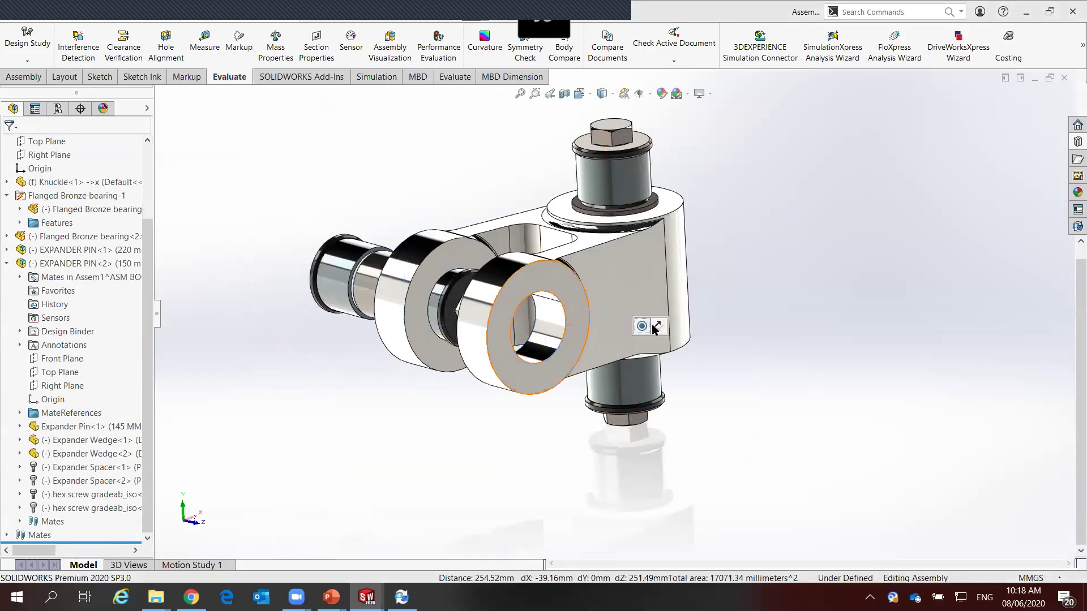
key(Escape)
mouse_move(407, 288)
mouse_down()
mouse_move(522, 331)
mouse_move(534, 406)
mouse_up()
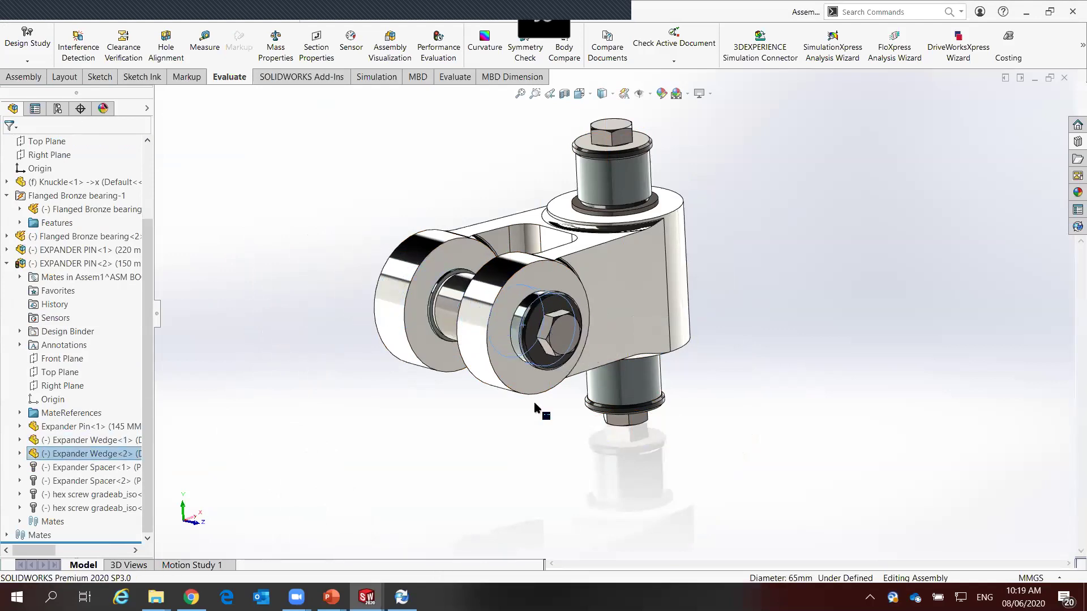
scroll(534, 407, down, 3)
Centre the pin's spacers between the two clevis ear faces with a width mate
click(584, 229)
mouse_move(488, 384)
middle_down()
mouse_move(395, 368)
mouse_move(424, 380)
mouse_move(368, 260)
middle_up()
ctrl+click(425, 380)
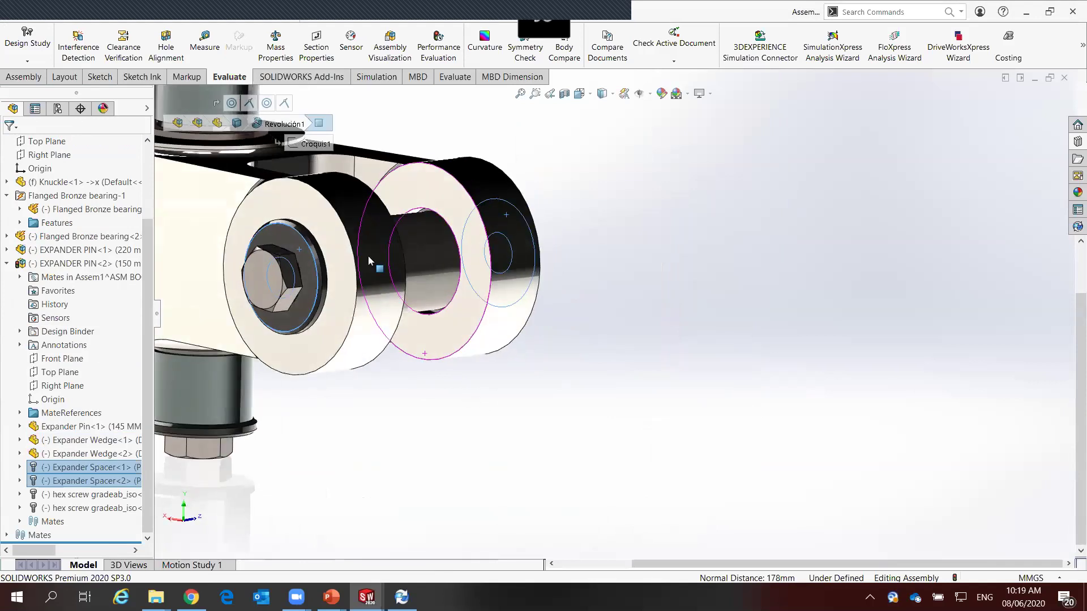
click(328, 225)
mouse_move(415, 373)
middle_down()
mouse_move(427, 201)
mouse_move(437, 210)
middle_up()
click(437, 210)
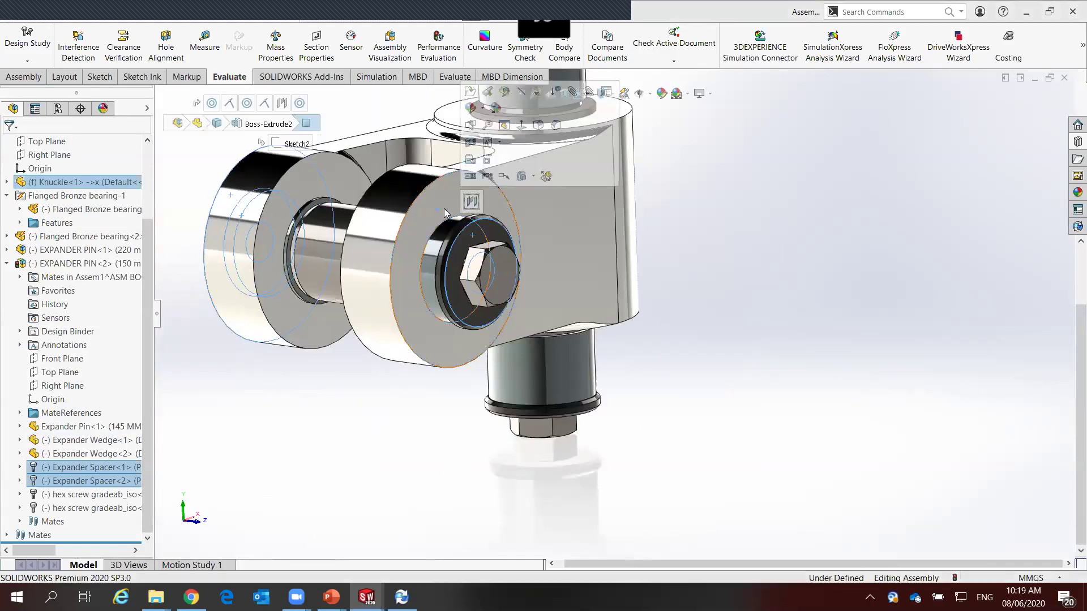
click(472, 202)
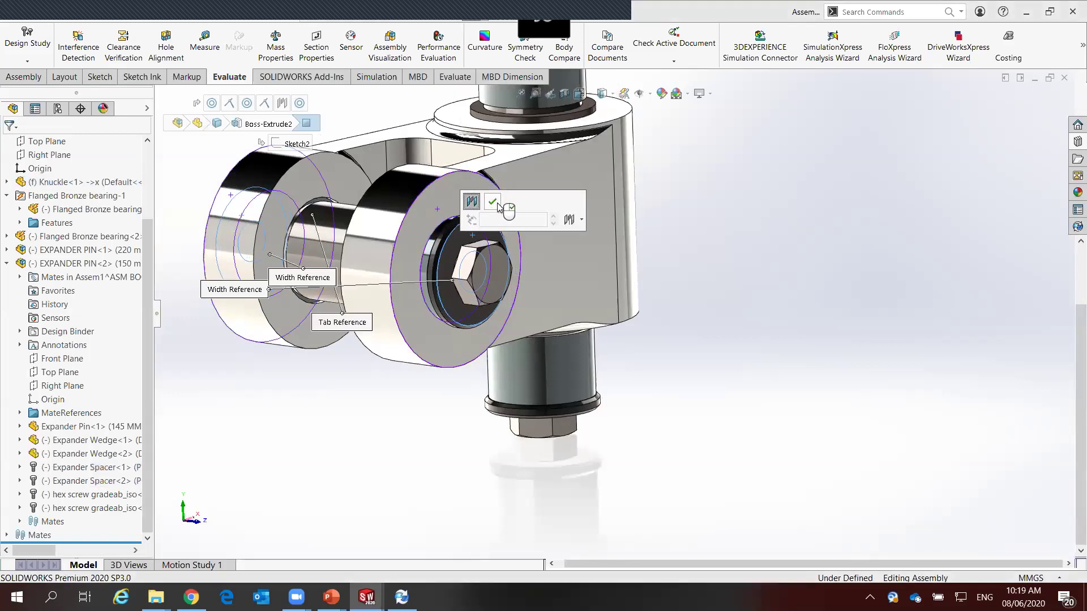
click(494, 202)
scroll(768, 323, up, 3)
mouse_move(617, 263)
middle_down()
mouse_move(516, 286)
mouse_move(390, 143)
middle_up()
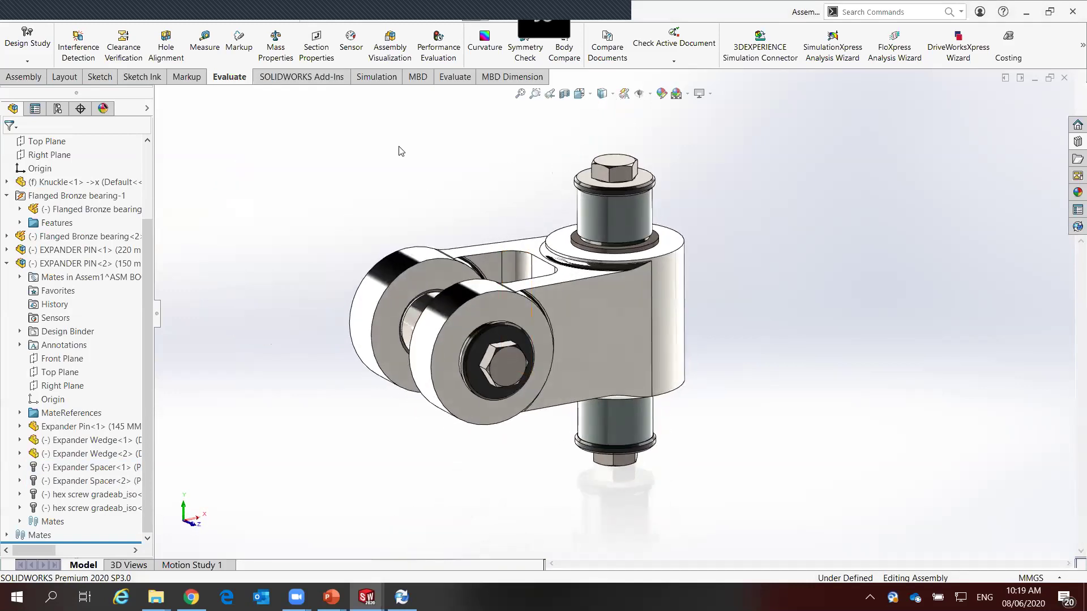
click(159, 595)
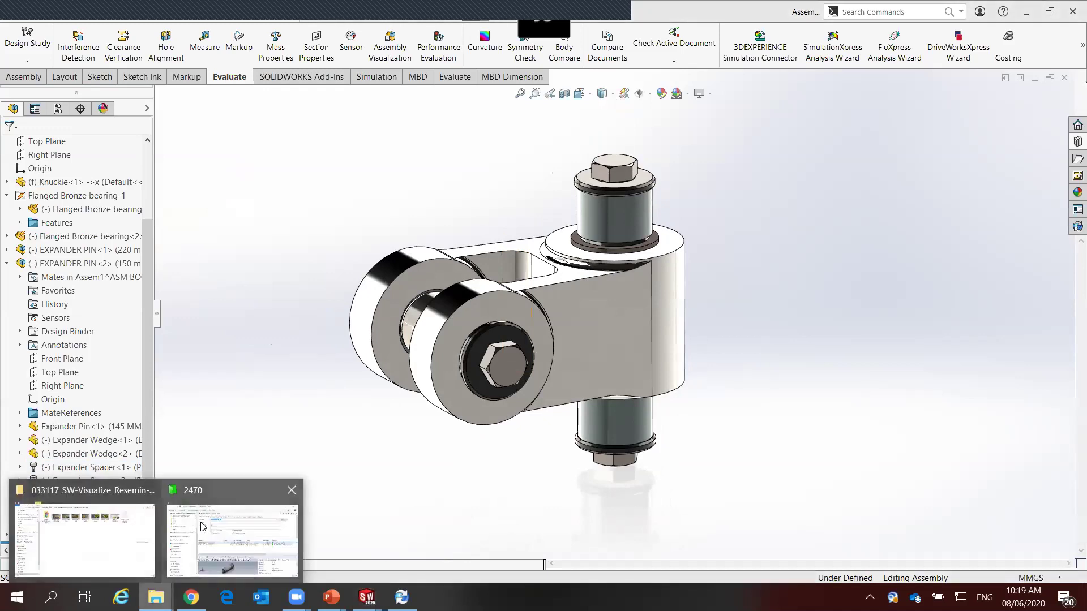
Search the vault for plate files and drag WEAR PLATE Ø61xØ120x4 into the assembly
click(202, 527)
drag(1009, 71, 632, 92)
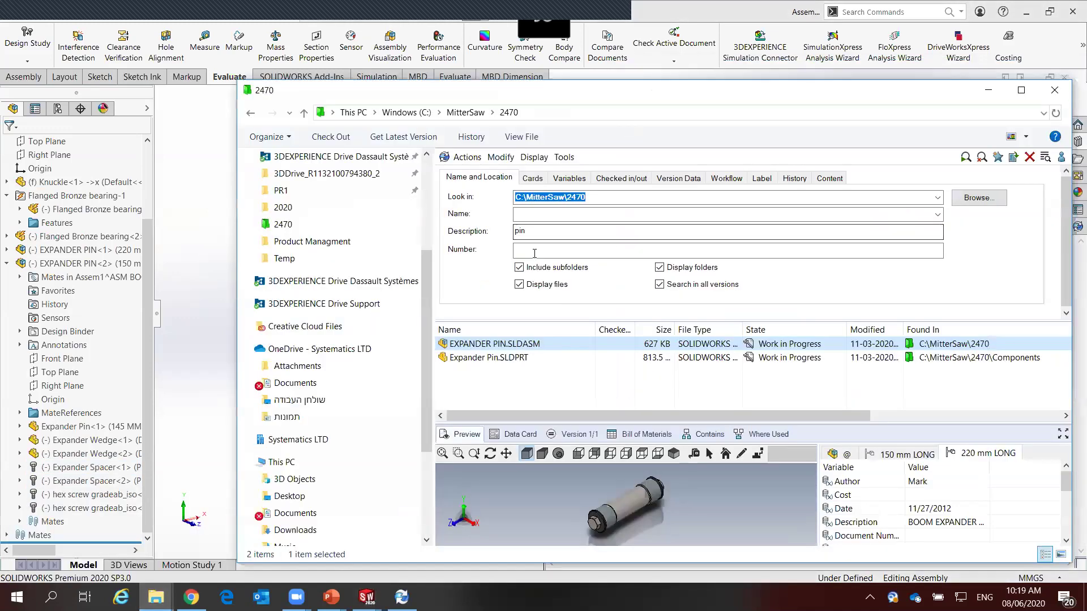
click(541, 216)
text(plate)
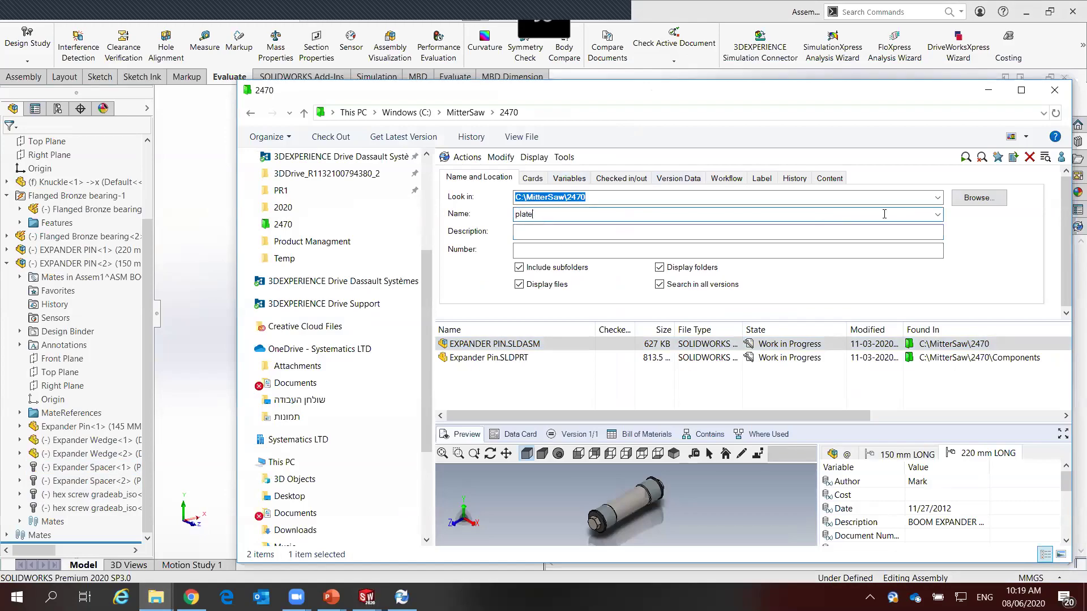
click(964, 157)
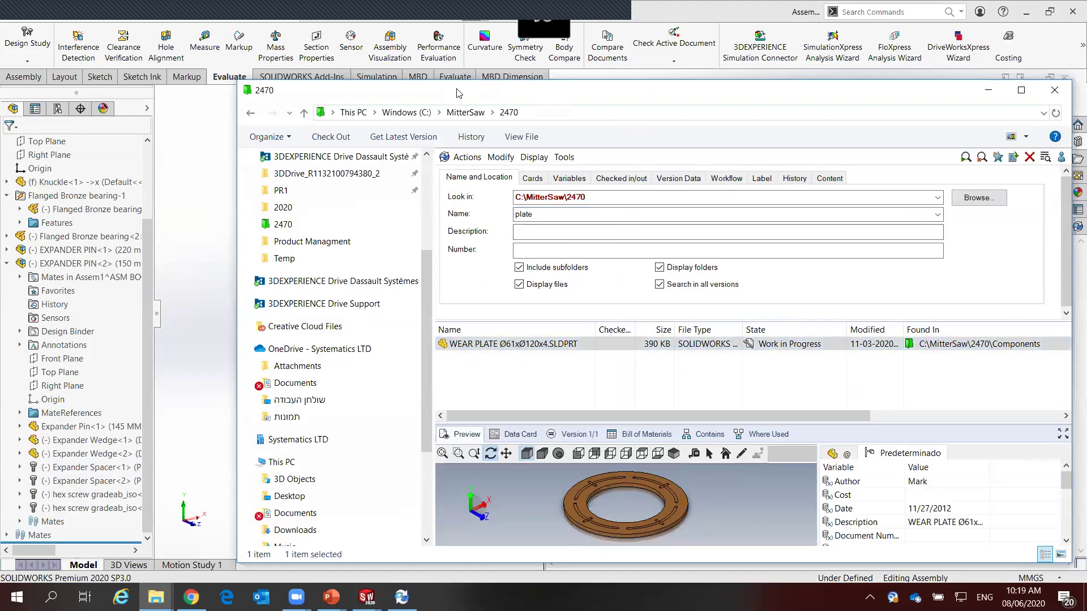
drag(458, 93, 950, 82)
mouse_move(962, 332)
mouse_down()
mouse_move(699, 194)
mouse_move(656, 250)
mouse_up()
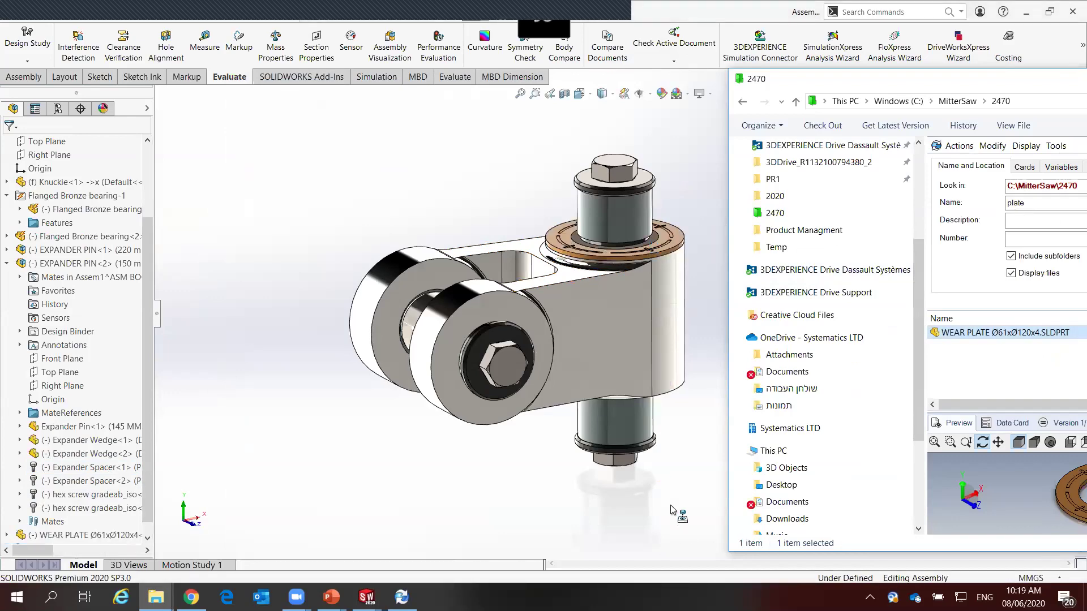
Seat another WEAR PLATE Ø61xØ120x4 concentric on the underside bearing boss
middle_drag(662, 436, 444, 405)
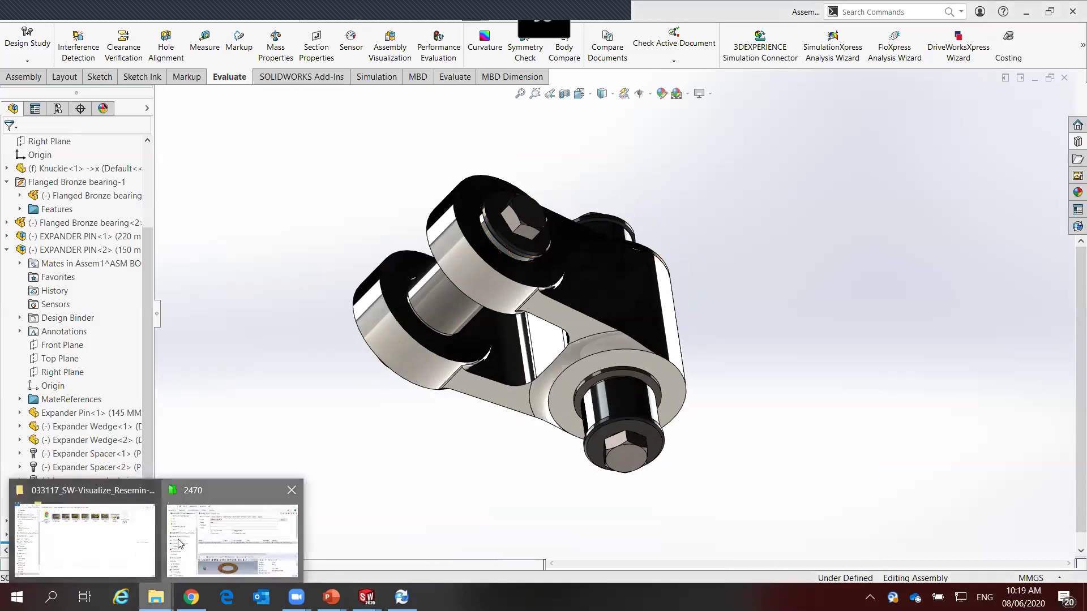
mouse_move(155, 596)
click(181, 543)
drag(981, 339, 651, 379)
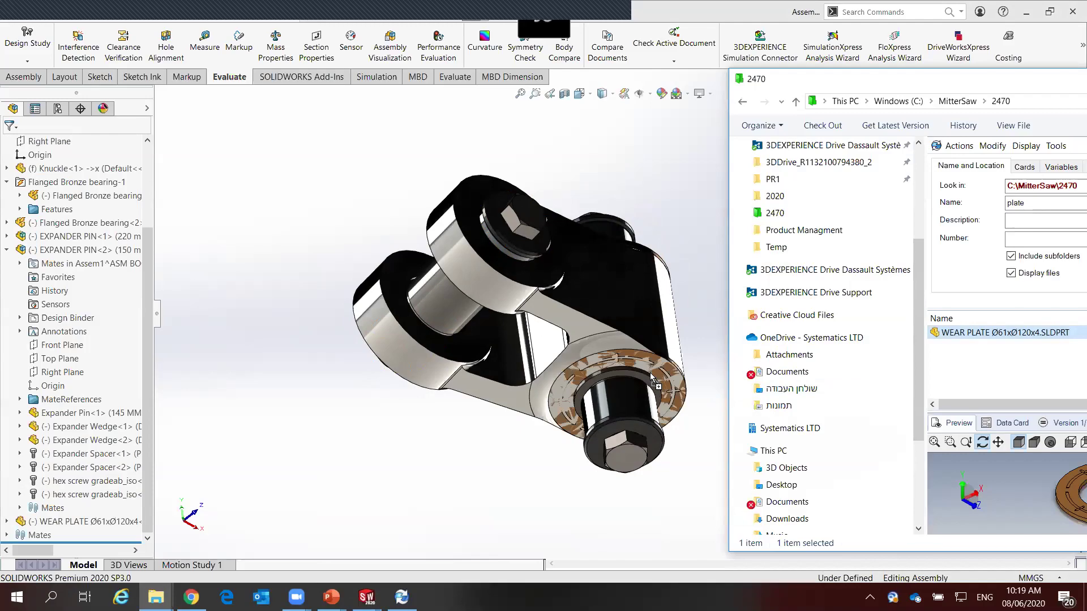
drag(649, 376, 649, 373)
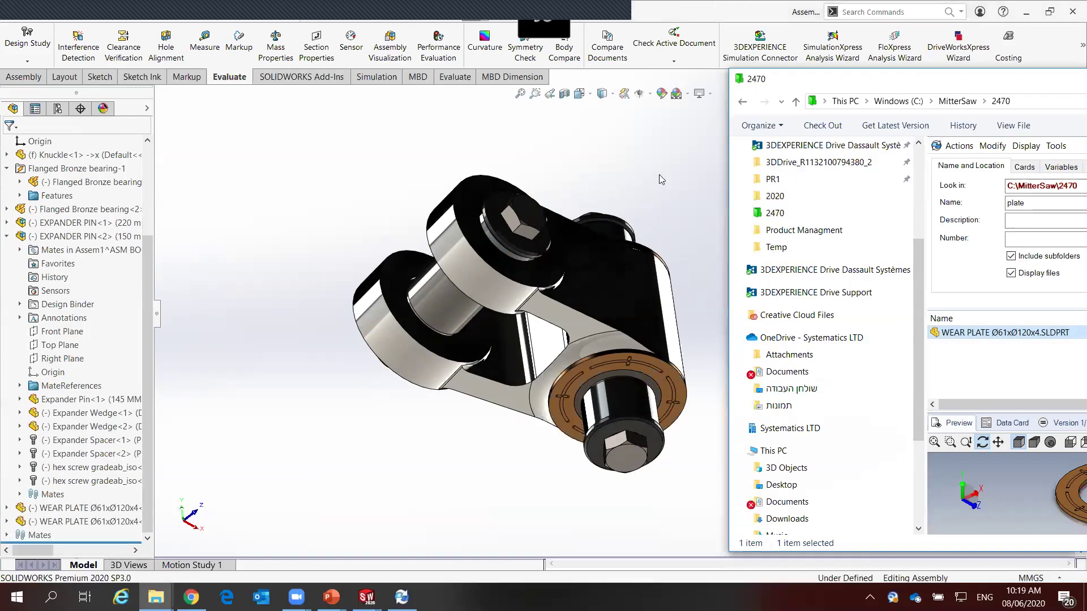
scroll(713, 222, up, 2)
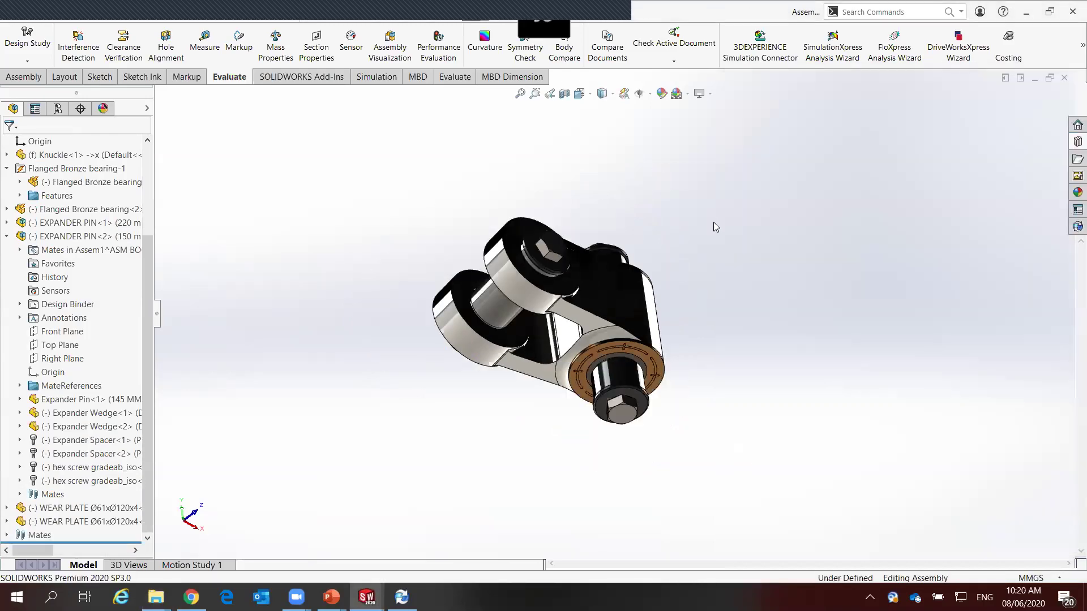
key(ctrl+7)
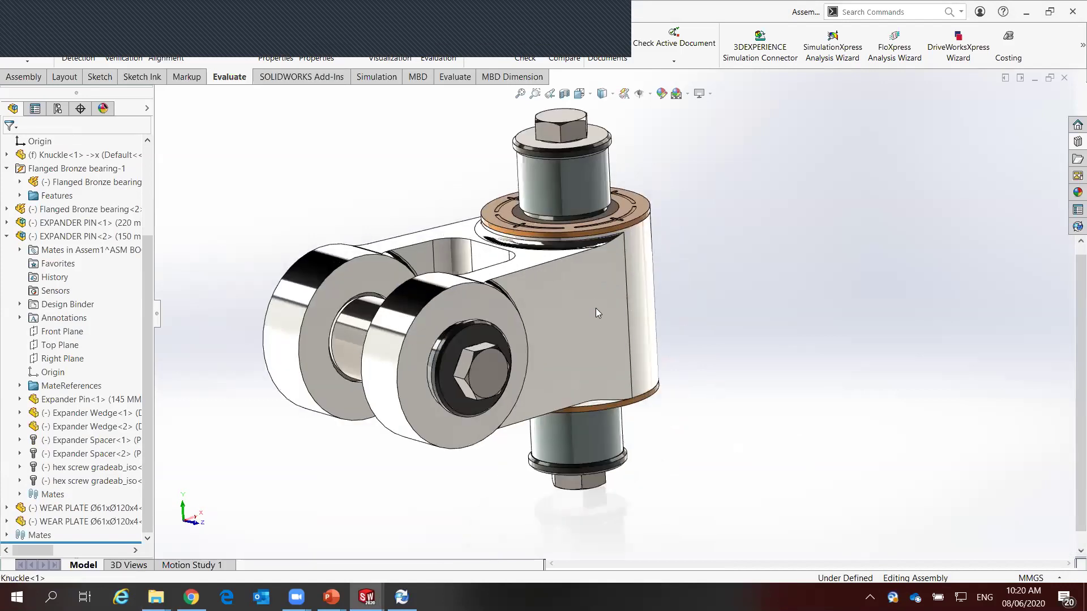
Open the Knuckle part in its own window and orbit to view it
click(595, 307)
click(627, 187)
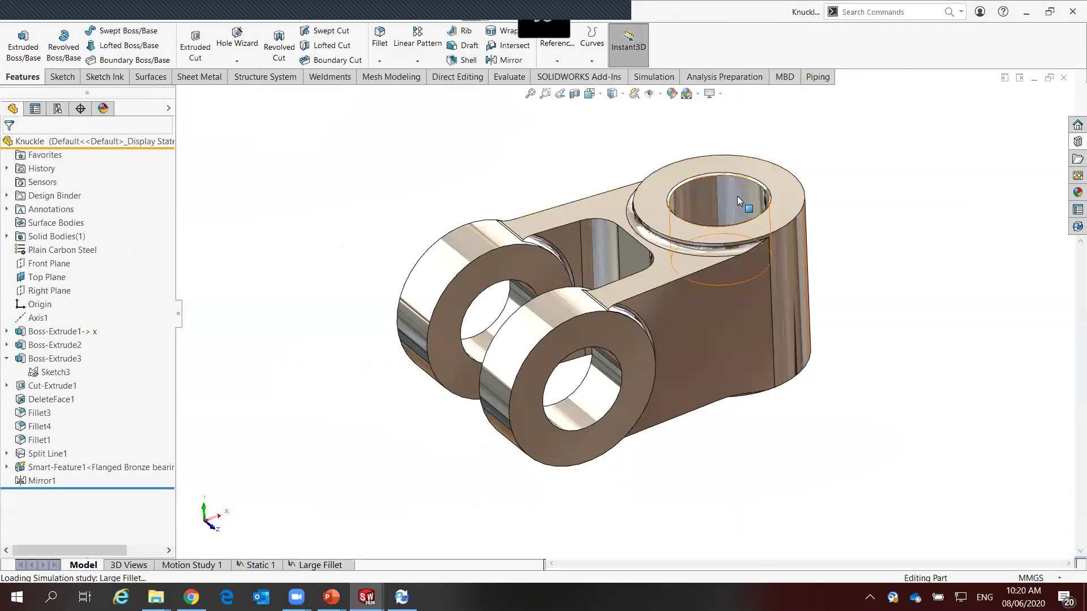
mouse_move(788, 326)
middle_down()
mouse_move(774, 292)
mouse_move(794, 287)
middle_up()
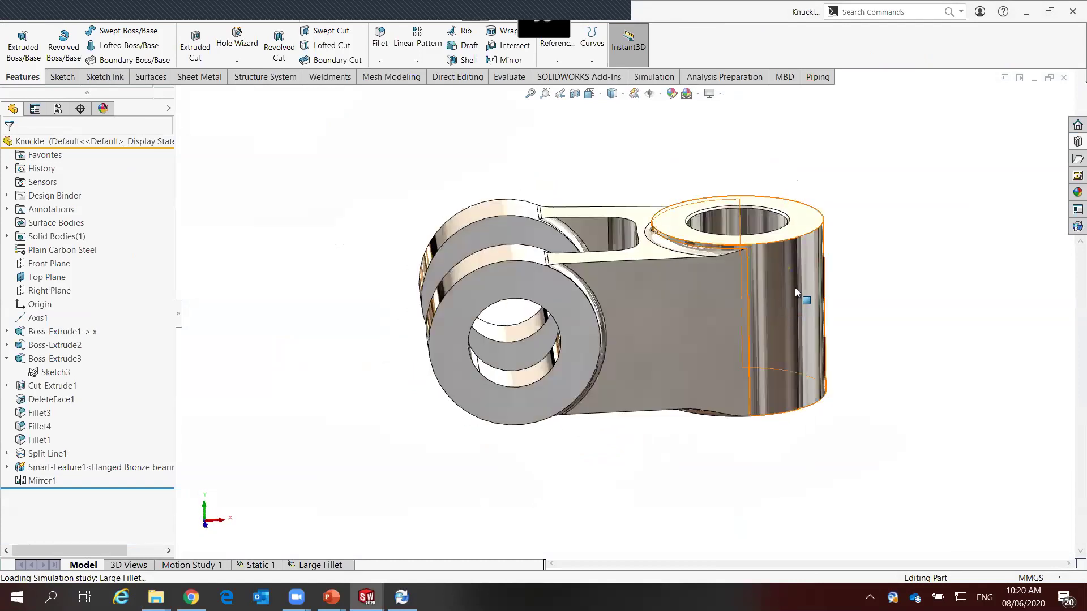
Drag the Resemin Library Grease fitting port onto the knuckle's bearing boss, declining the derived-part prompt
click(1077, 141)
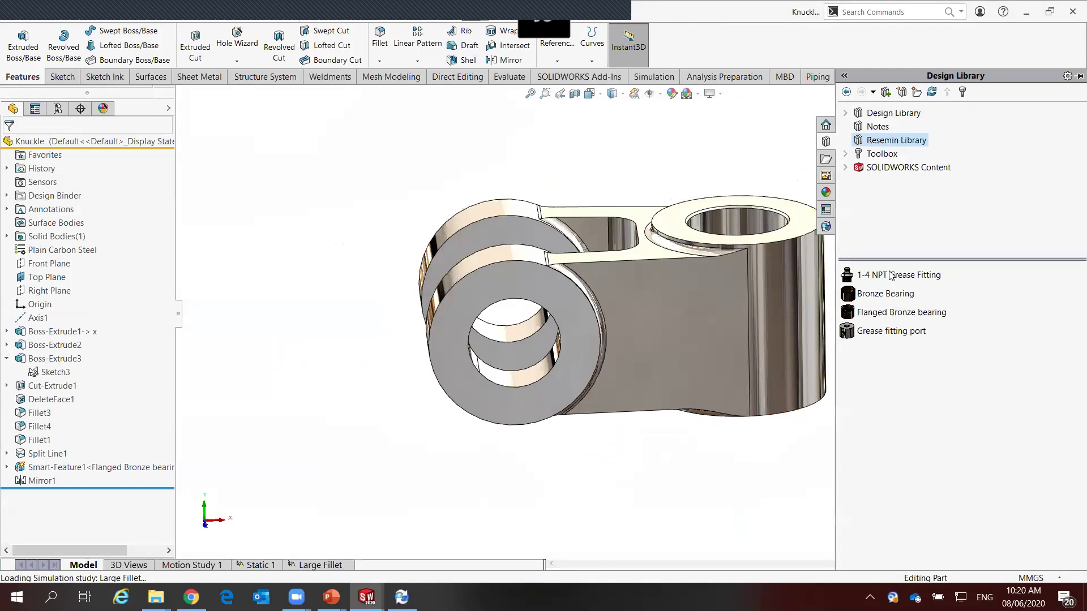
click(760, 442)
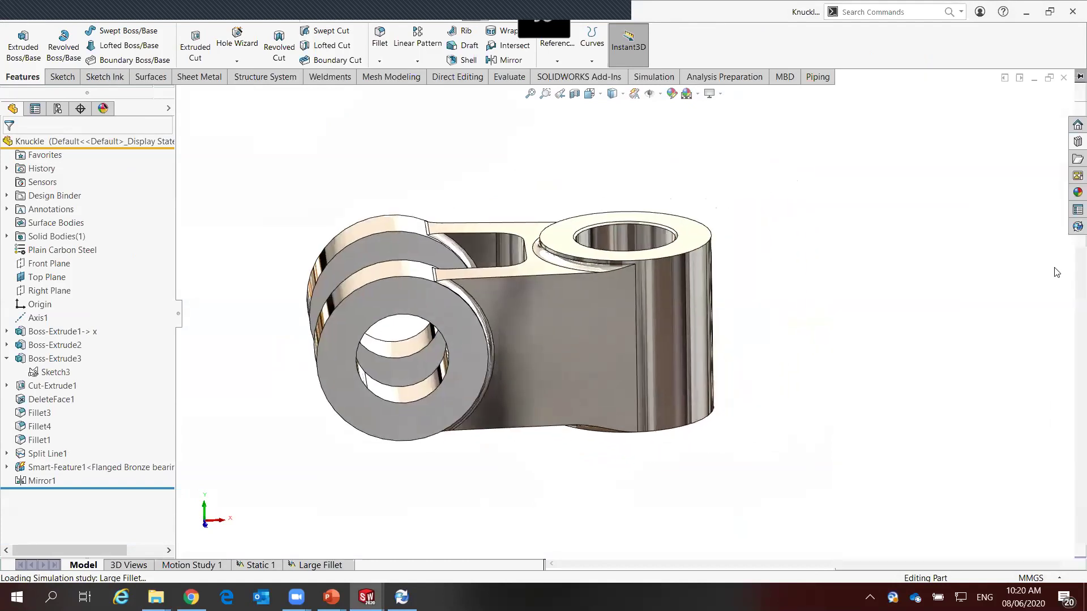
click(1075, 143)
mouse_move(906, 277)
mouse_down()
mouse_move(695, 329)
mouse_move(681, 321)
mouse_up()
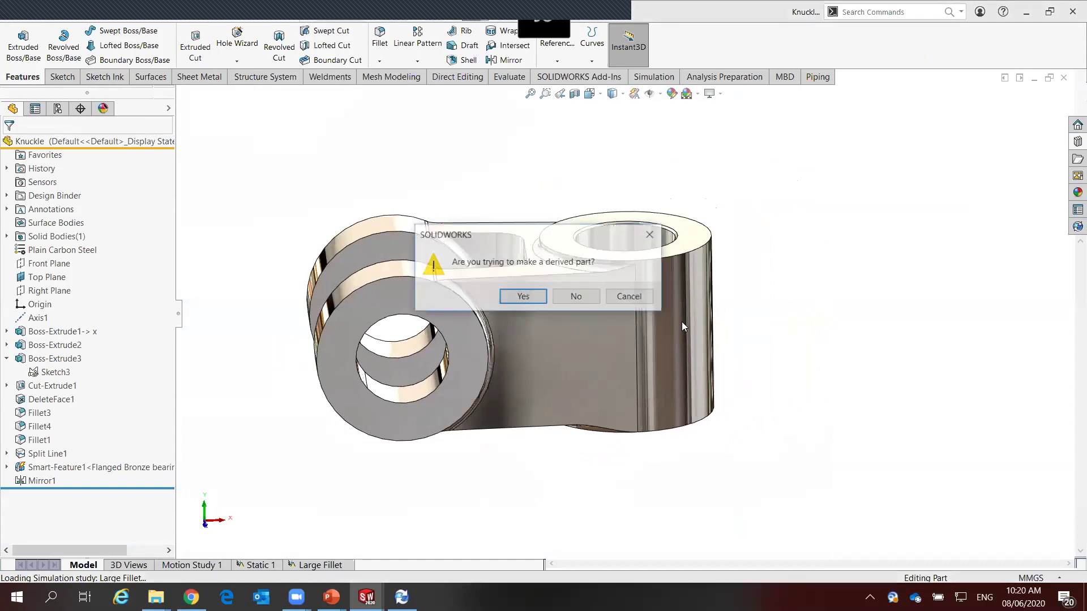
click(628, 298)
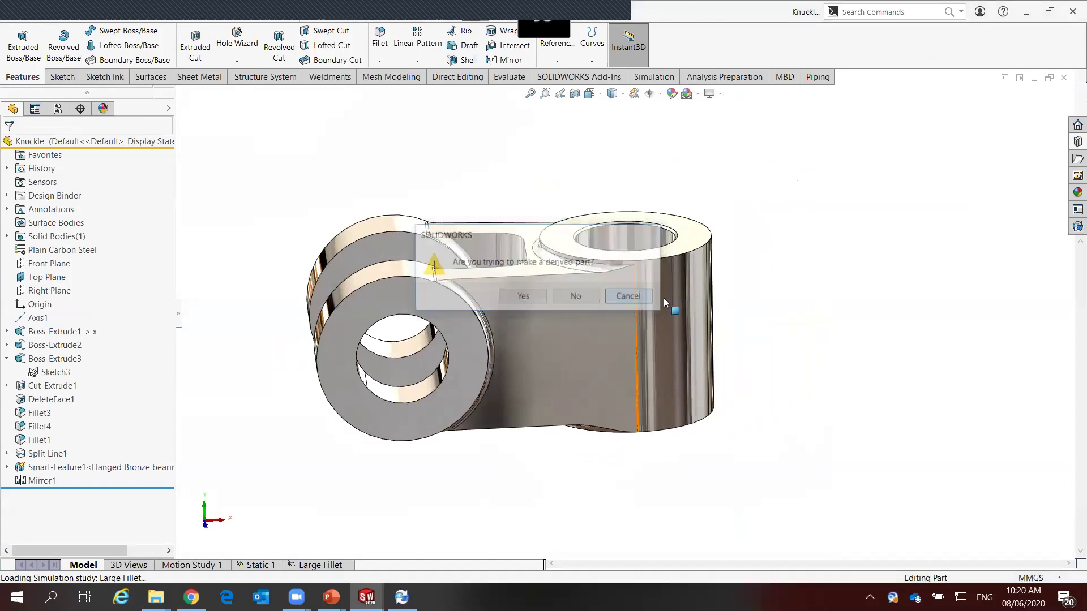
click(1070, 141)
drag(890, 331, 676, 311)
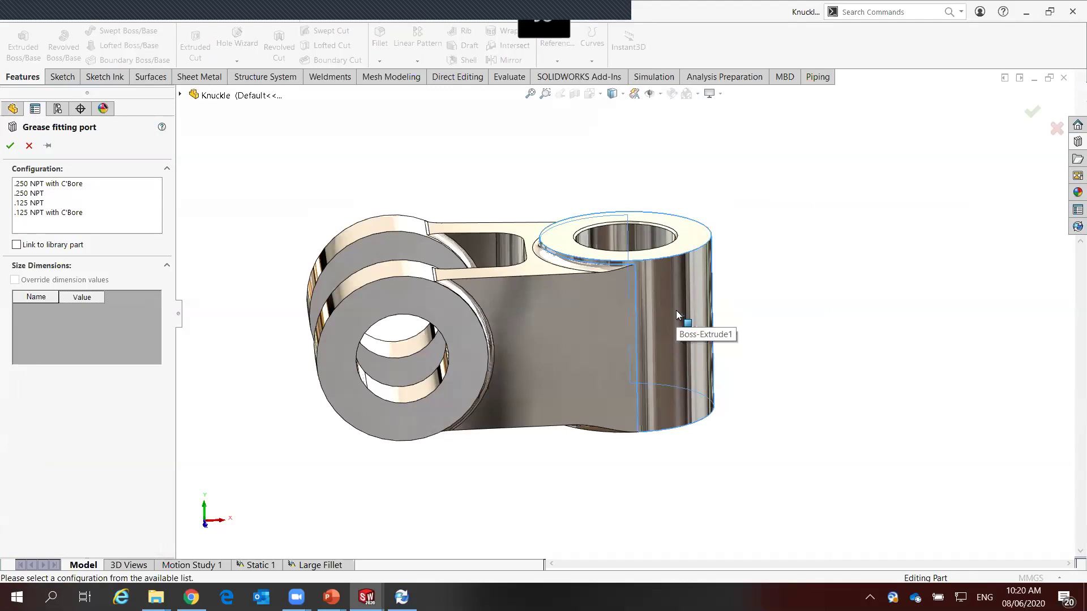
Place a .250 NPT with C'Bore grease port 62.5mm from the knuckle's top face
click(41, 188)
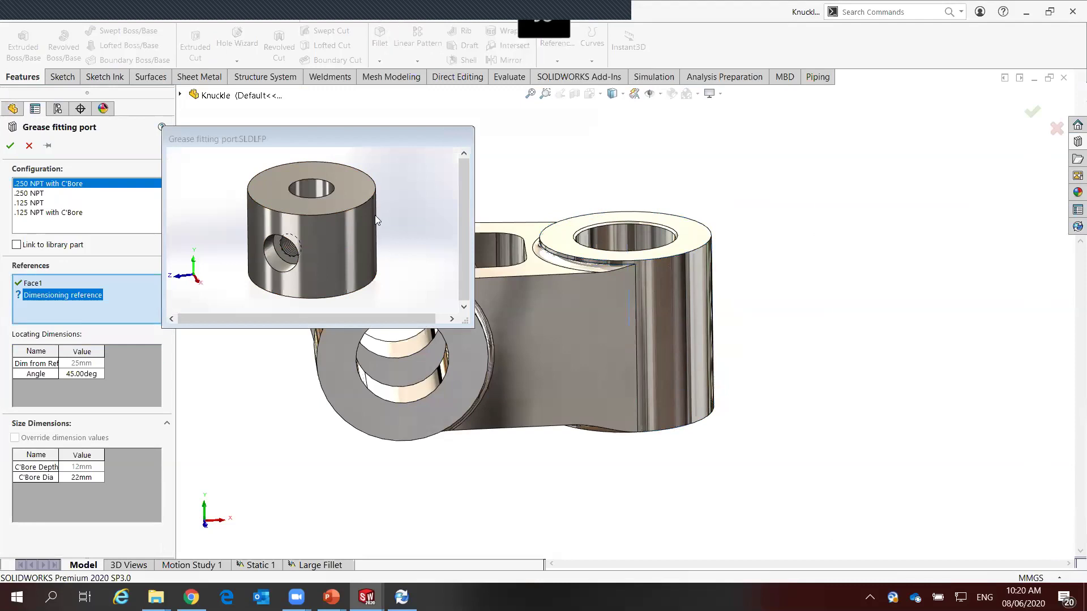
middle_drag(409, 200, 400, 261)
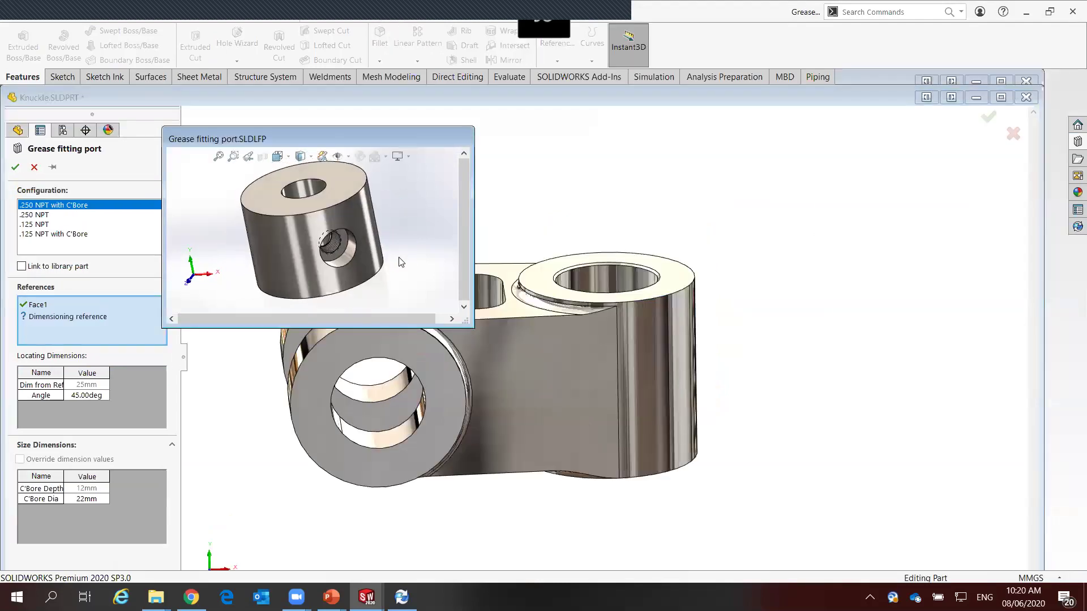
click(40, 318)
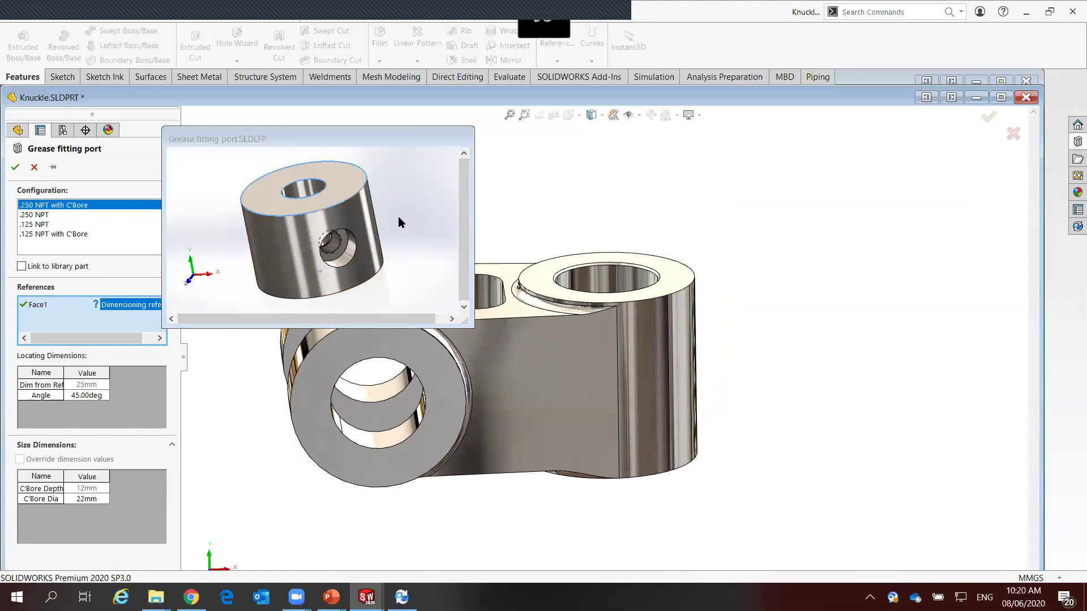
click(673, 278)
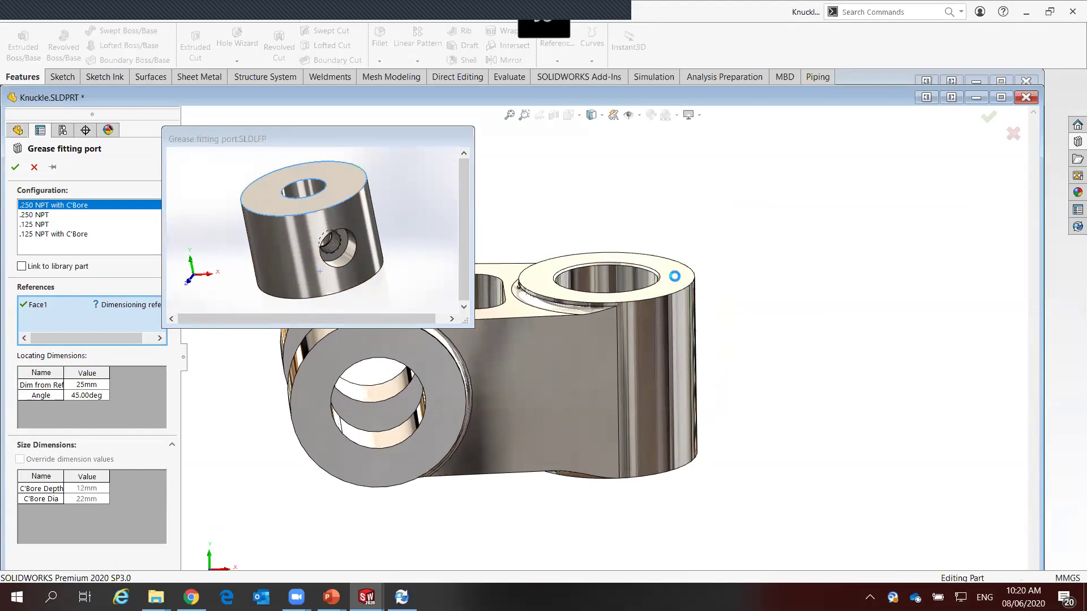
click(92, 385)
text(62.5)
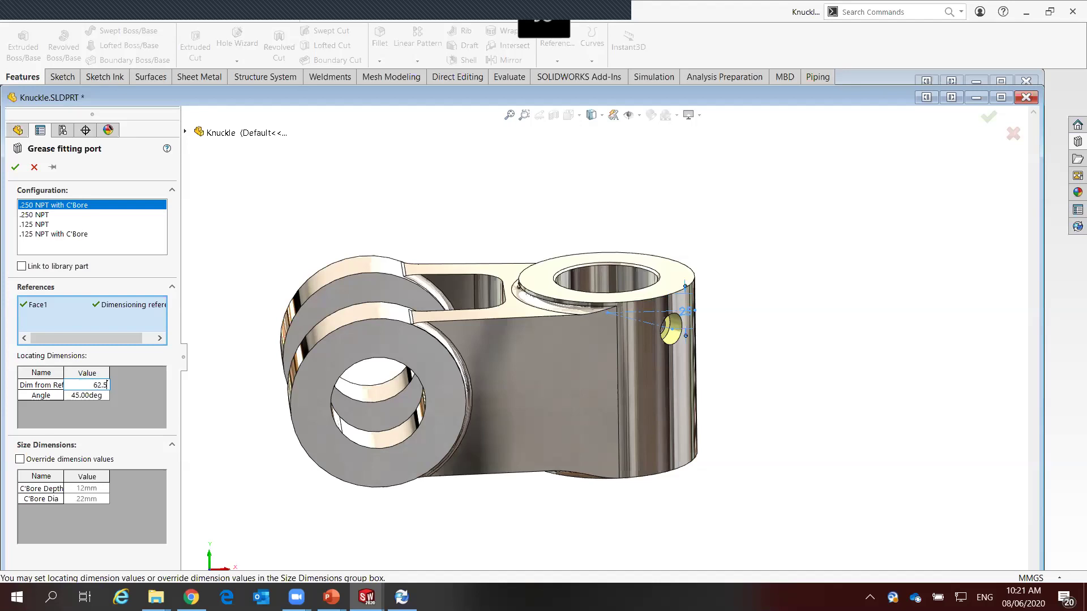
key(Return)
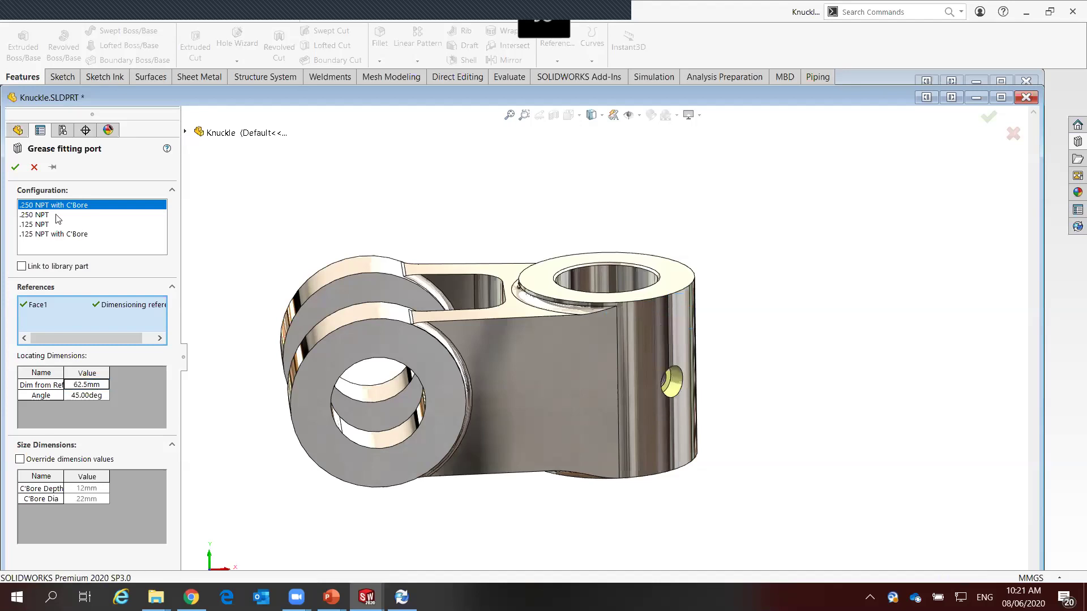
click(14, 167)
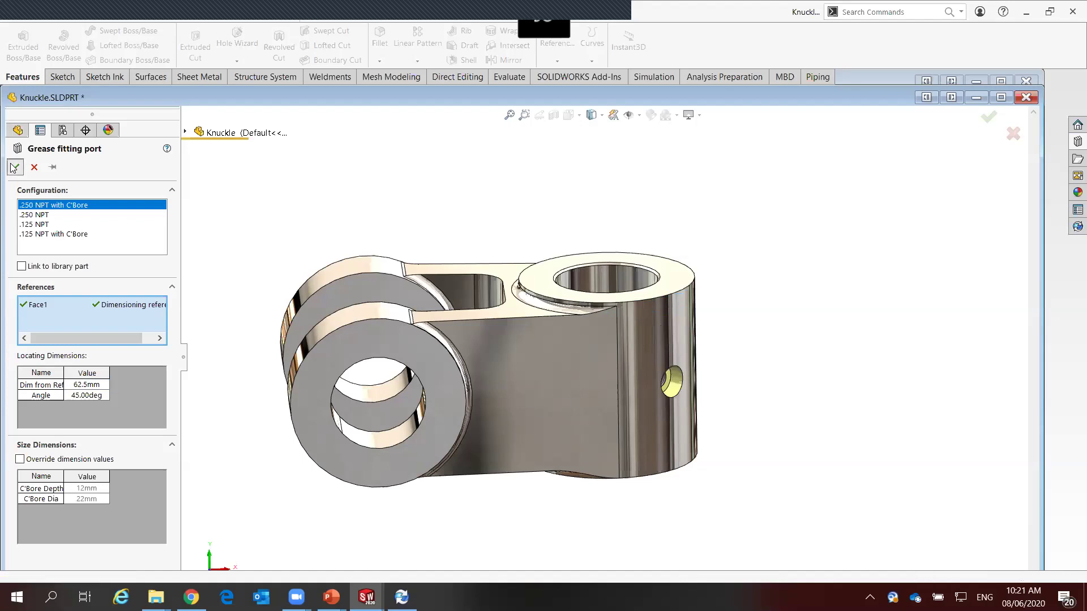
Maximize the Knuckle window and check the grease fitting port's contents in the feature tree
double_click(712, 96)
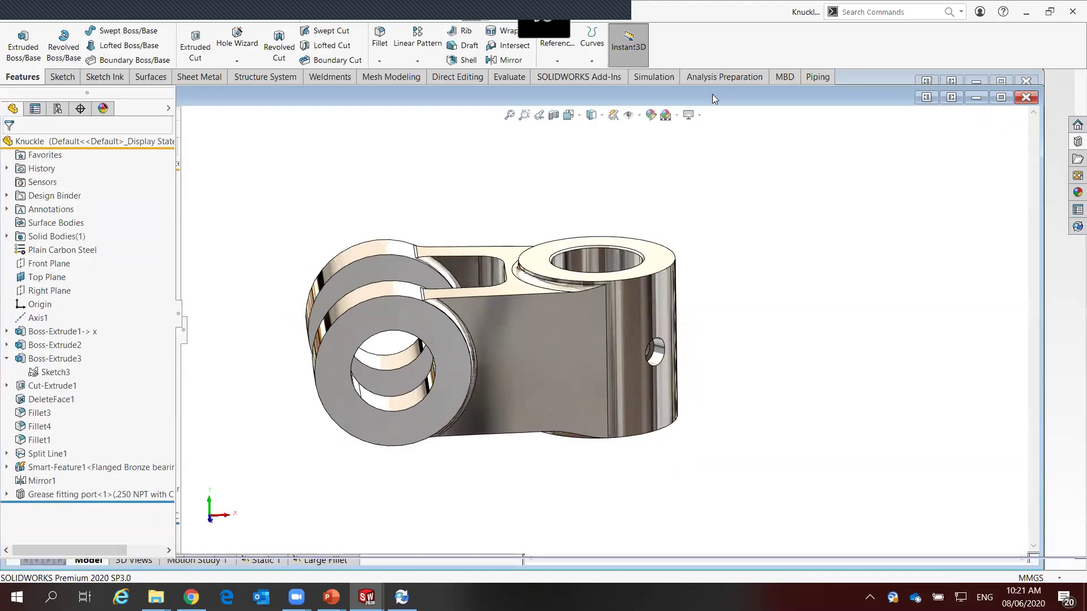
click(9, 496)
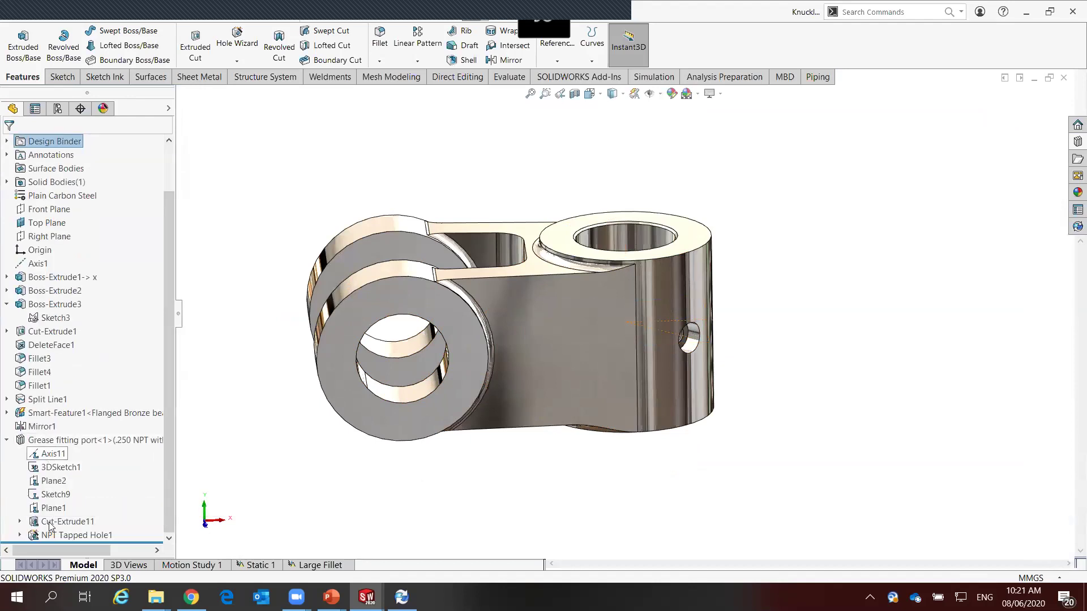
click(8, 443)
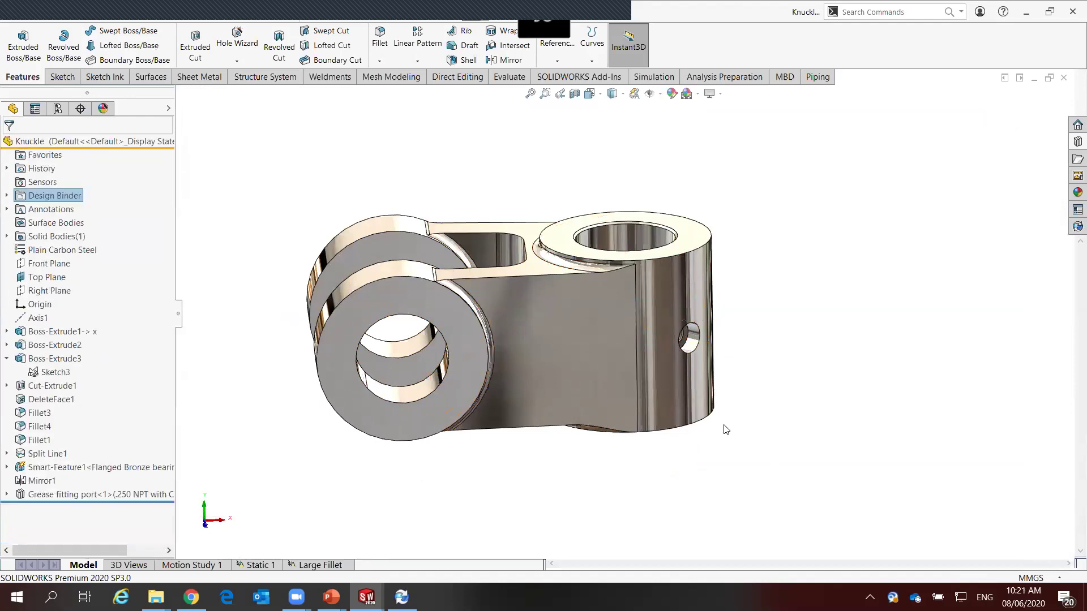
Seat a 1-4 NPT Grease Fitting from the Design Library in the new port hole and inspect it
middle_drag(692, 388, 764, 389)
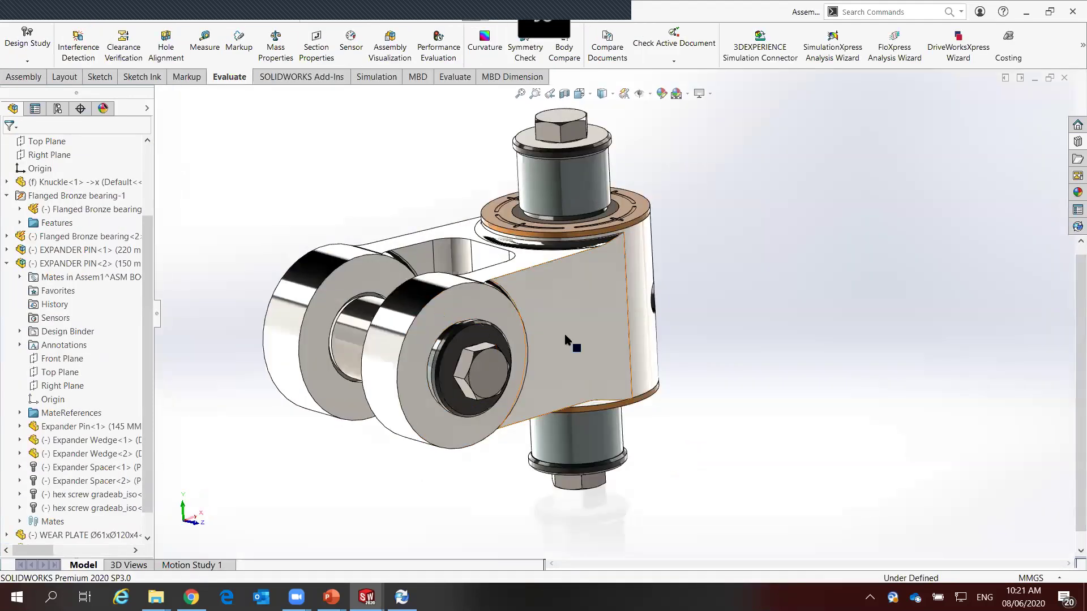
mouse_move(565, 338)
middle_down()
mouse_move(563, 315)
mouse_move(542, 300)
mouse_move(571, 306)
middle_up()
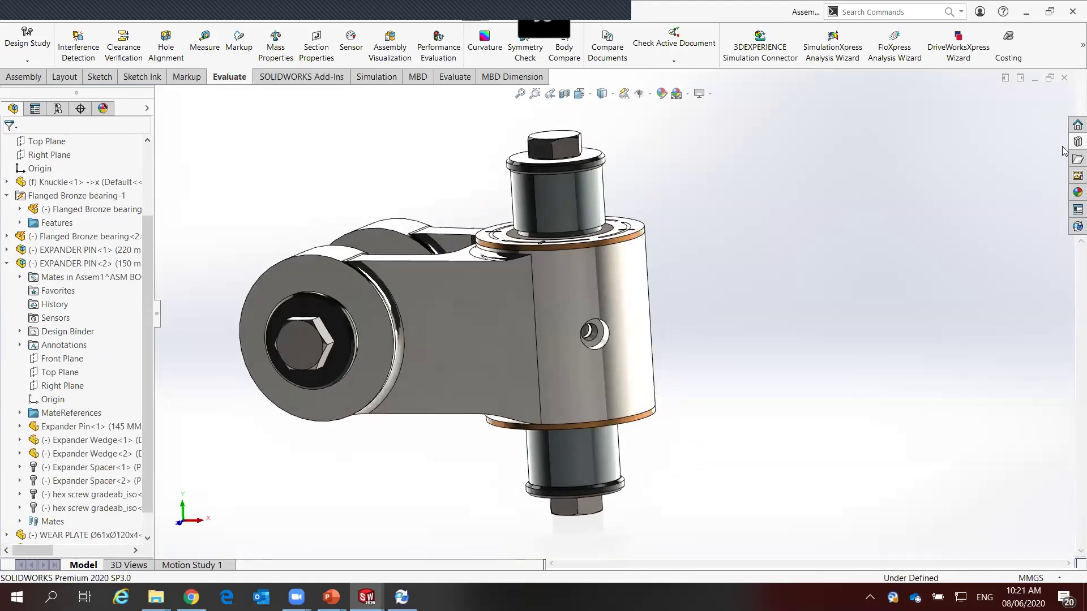
click(1077, 141)
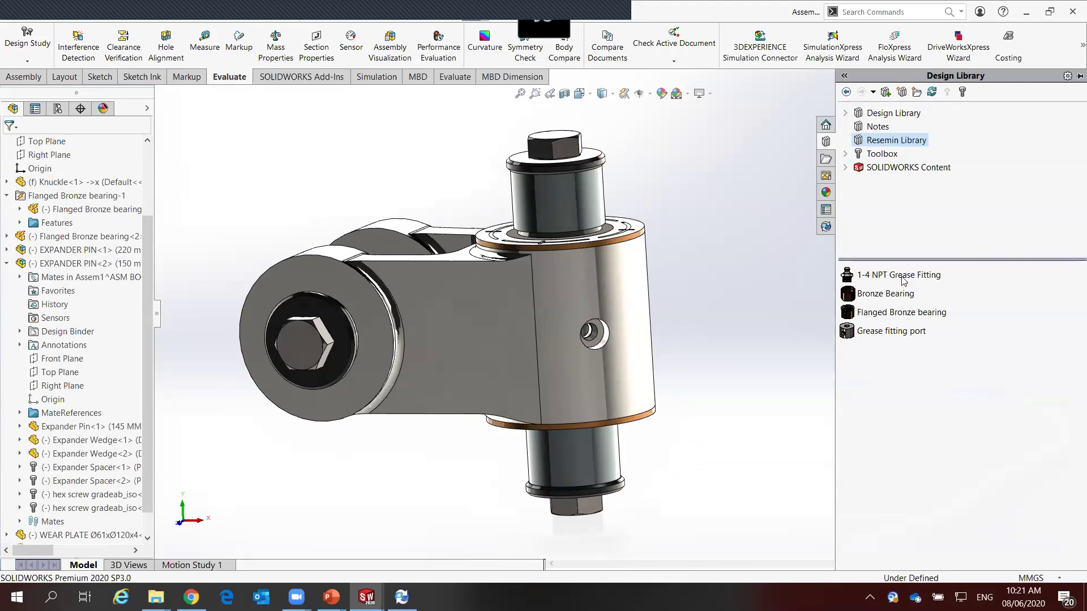
drag(903, 282, 599, 342)
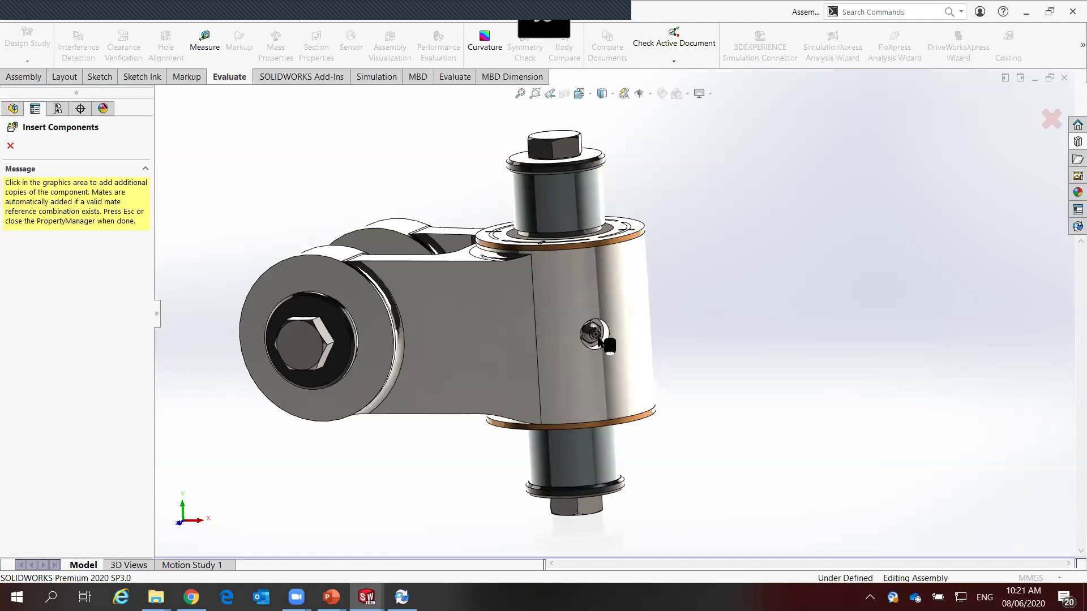
key(Escape)
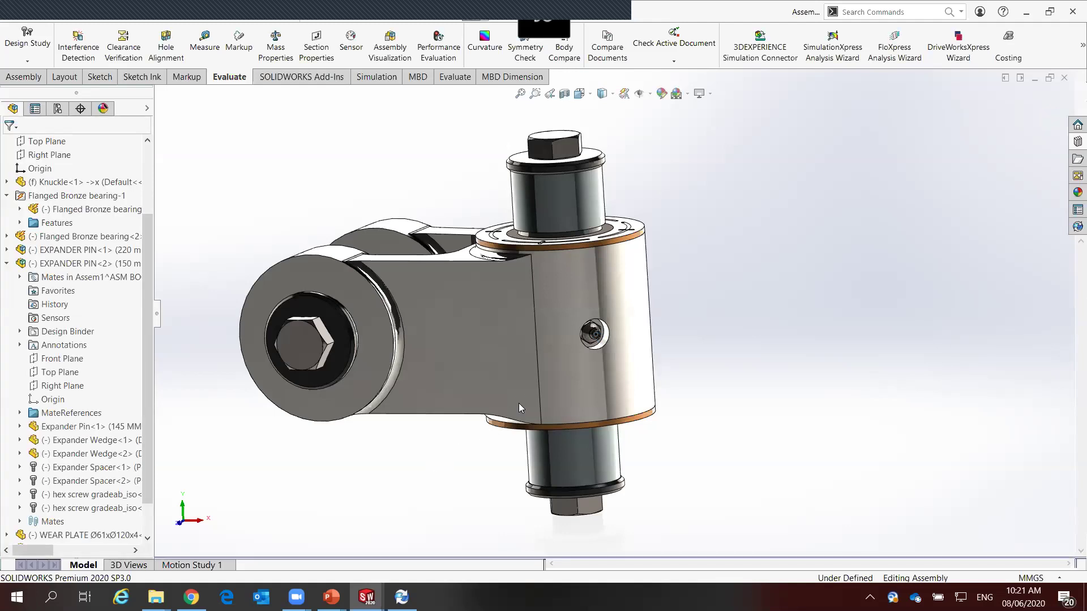
mouse_move(519, 404)
middle_down()
mouse_move(450, 420)
mouse_move(523, 369)
mouse_move(648, 383)
middle_up()
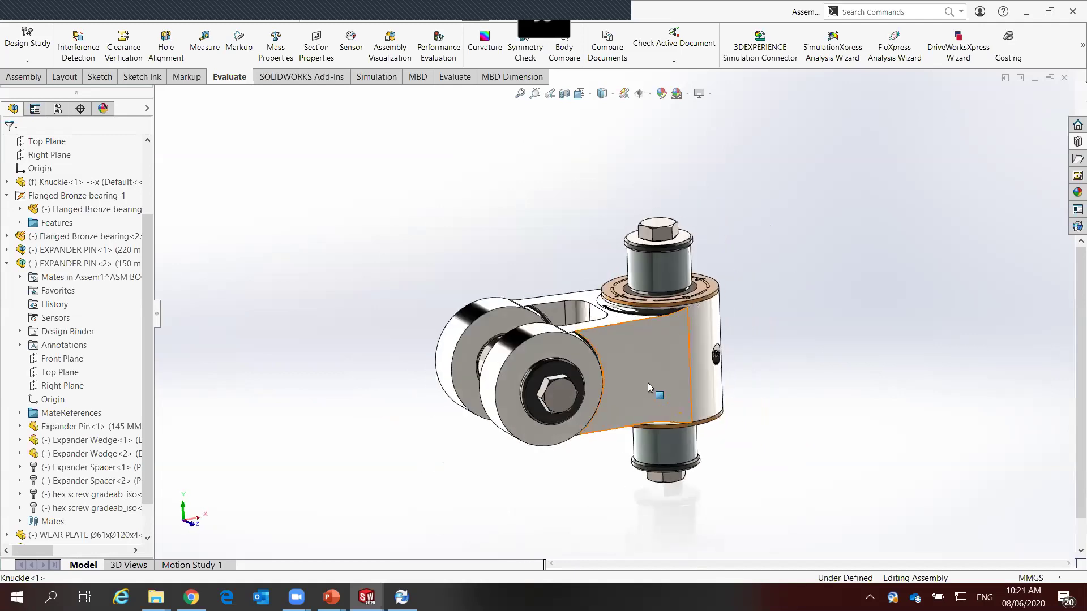
scroll(647, 382, down, 3)
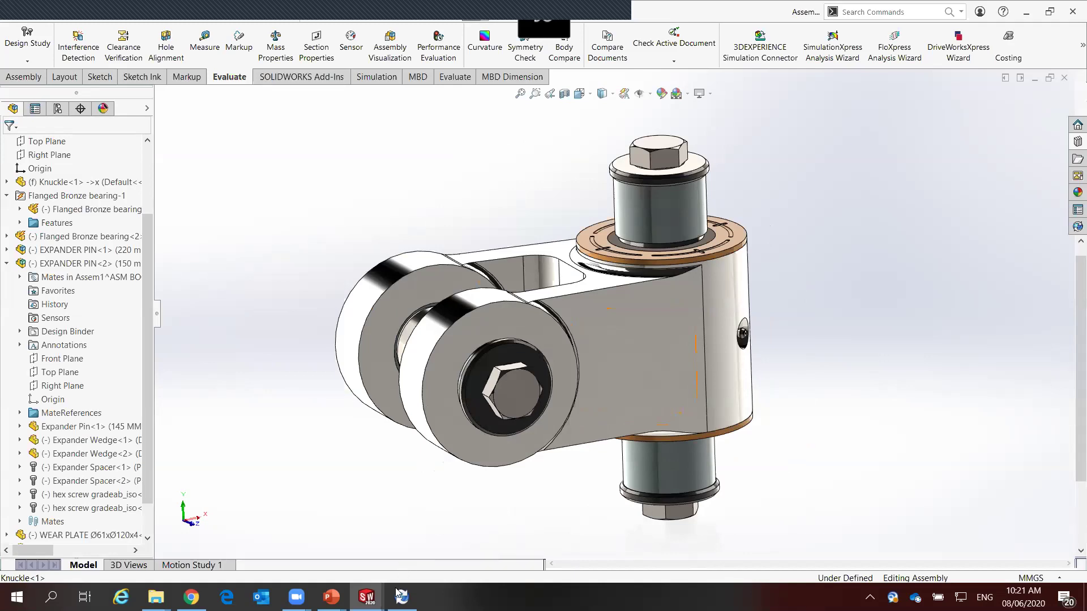
Open the 2470 vault folder window and browse its files
mouse_move(155, 597)
click(211, 537)
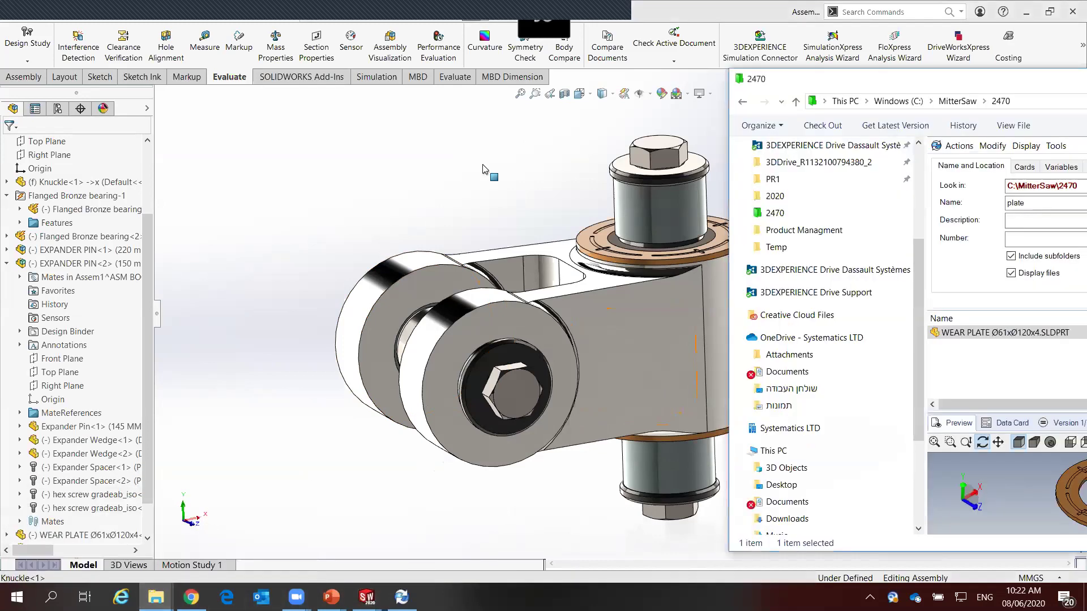
drag(882, 91, 337, 76)
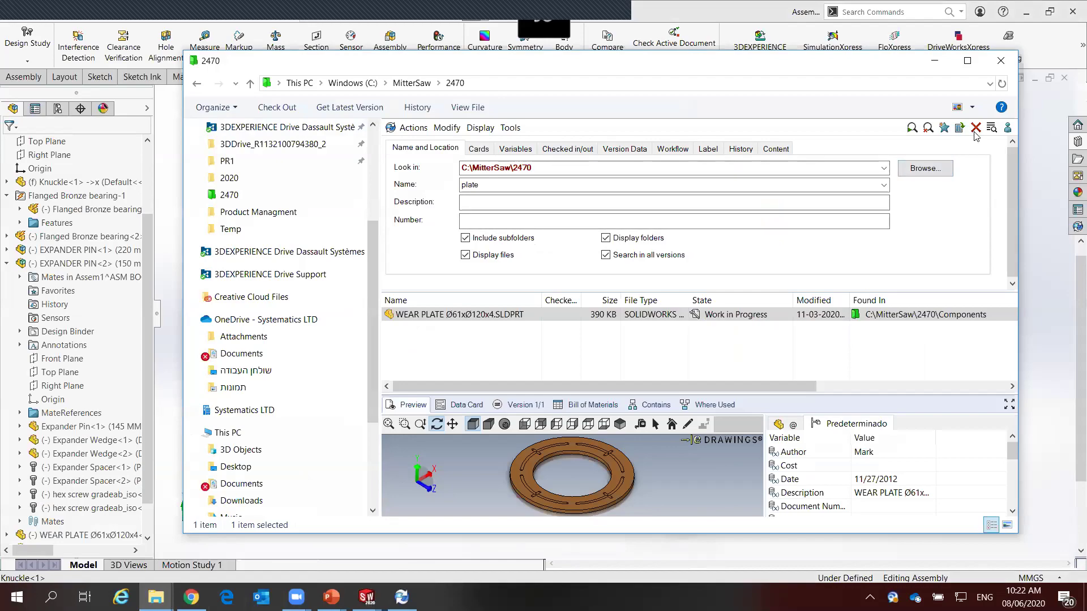
click(975, 129)
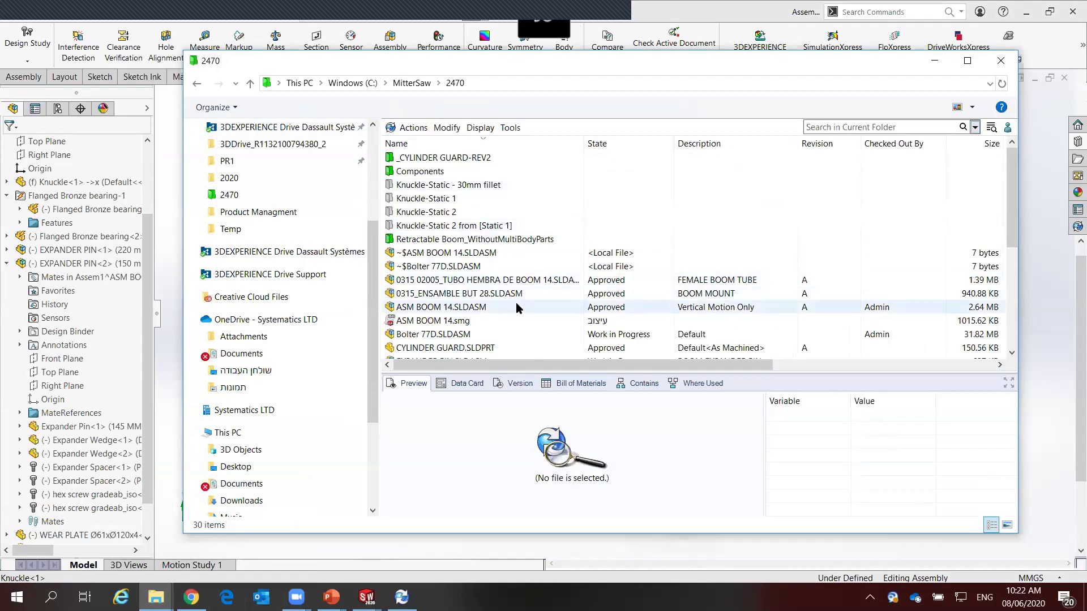
scroll(516, 308, down, 2)
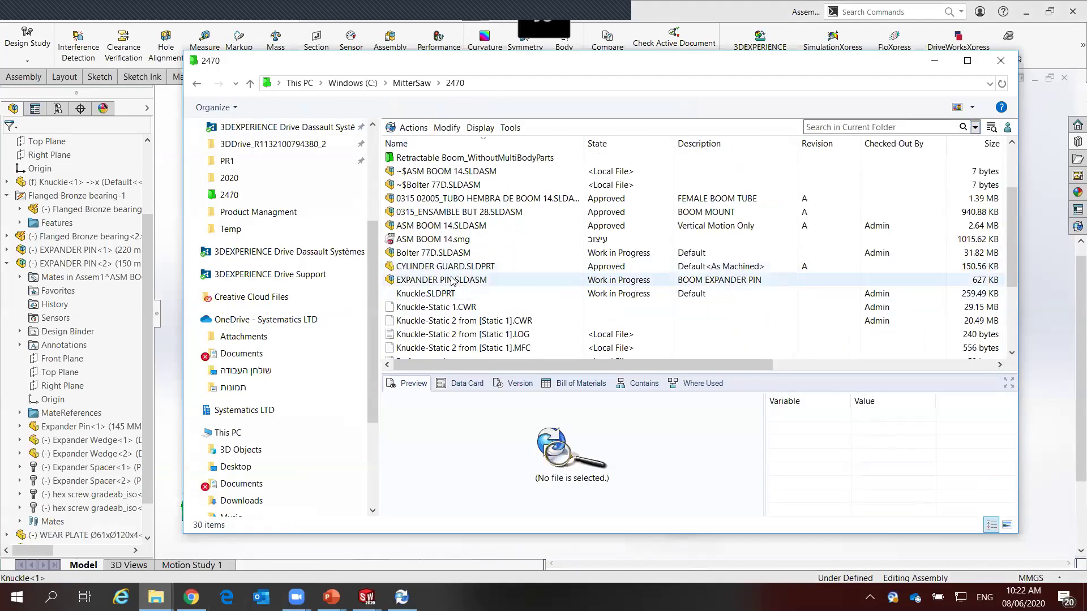
scroll(520, 321, up, 2)
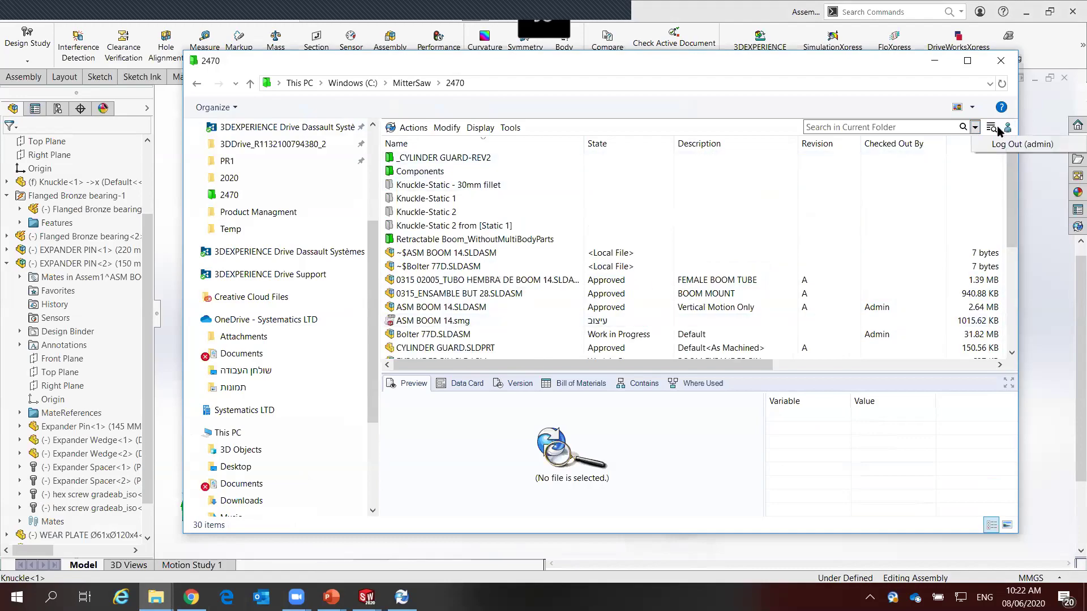
Search the vault by Description for 'rod' to find 0801 EXTREMO VASTAGO.SLDPRT, window moved right
click(571, 215)
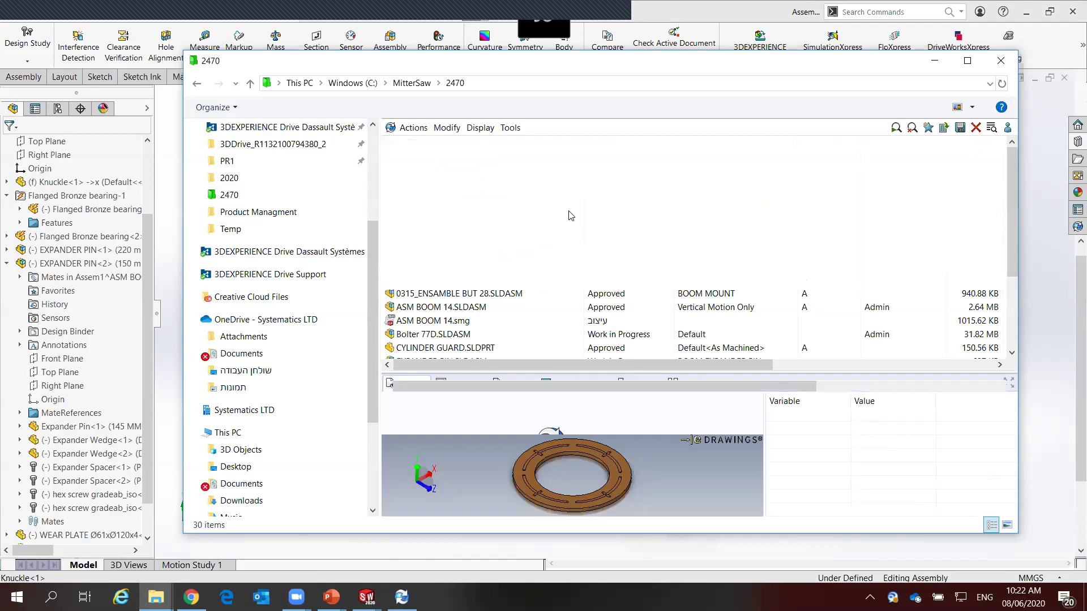
click(481, 202)
text(rod)
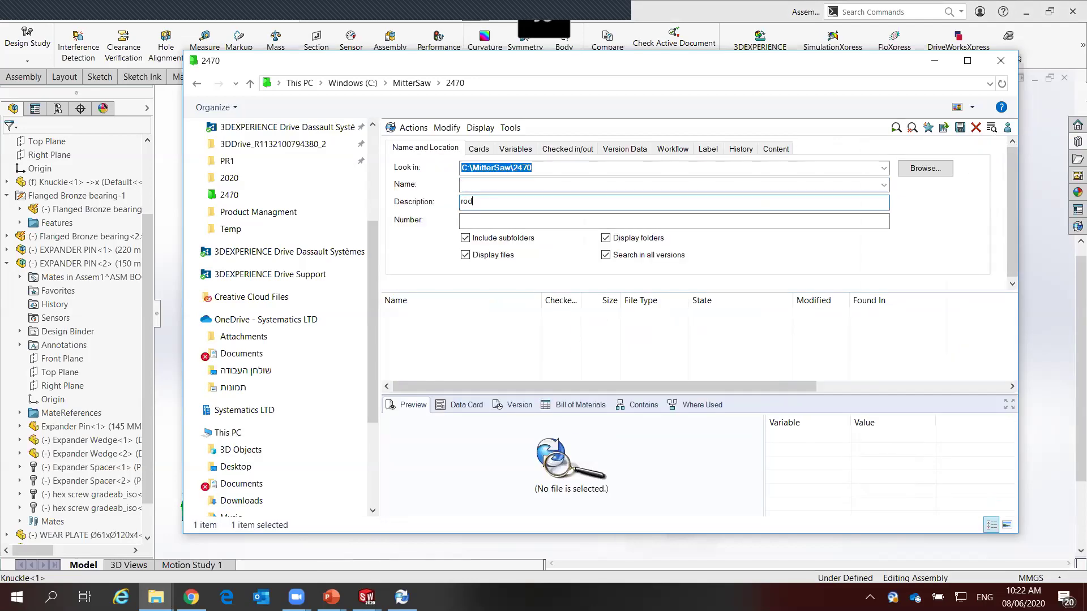
click(893, 129)
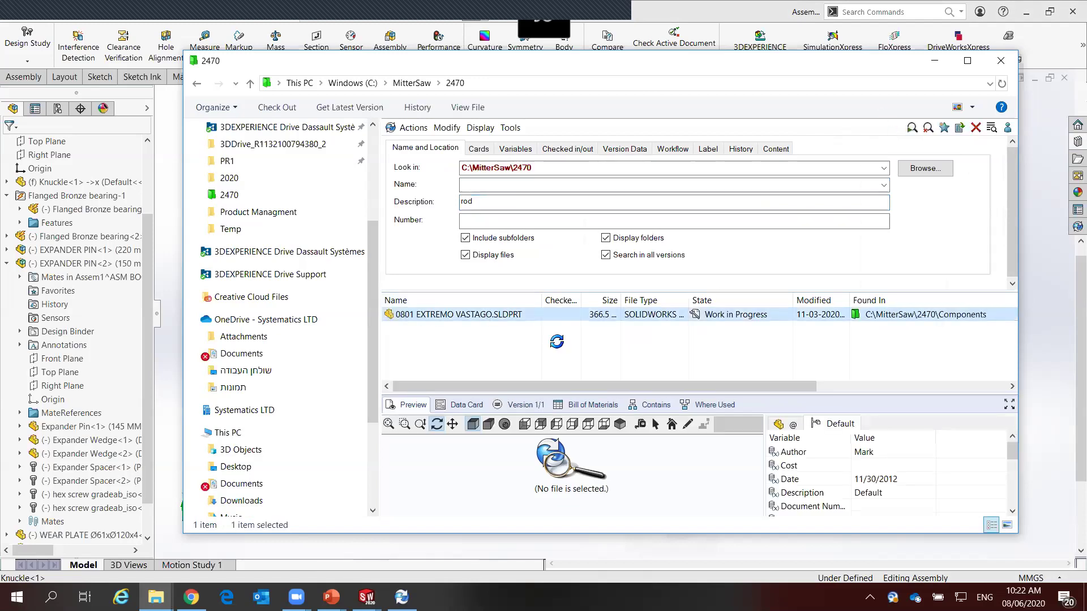
drag(596, 484, 572, 481)
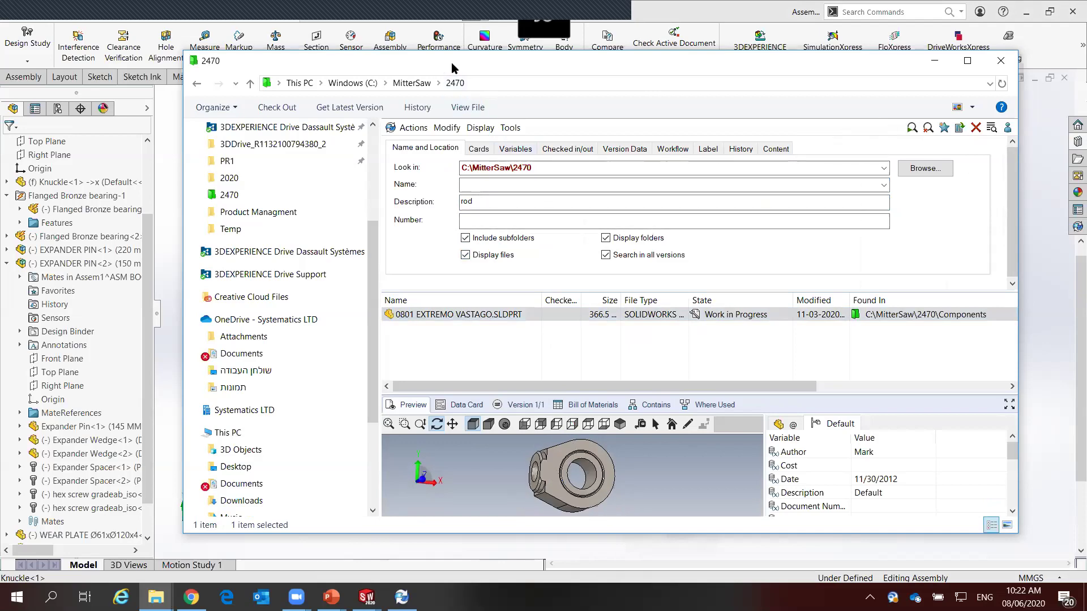
drag(451, 66, 922, 87)
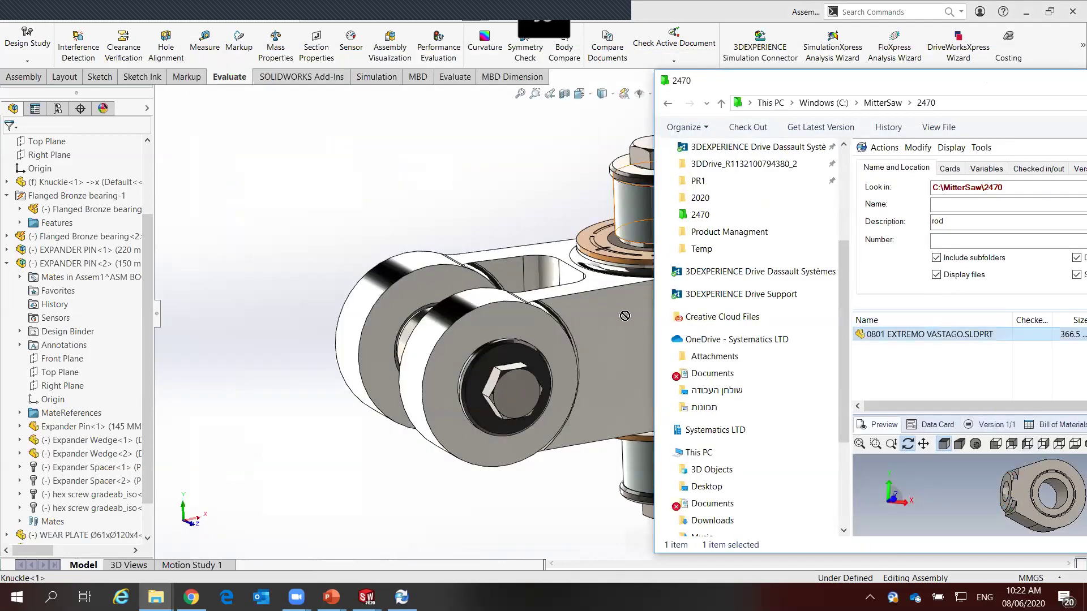
Drag 0801 EXTREMO VASTAGO from the PDM results into the assembly beside the knuckle
drag(624, 315, 418, 334)
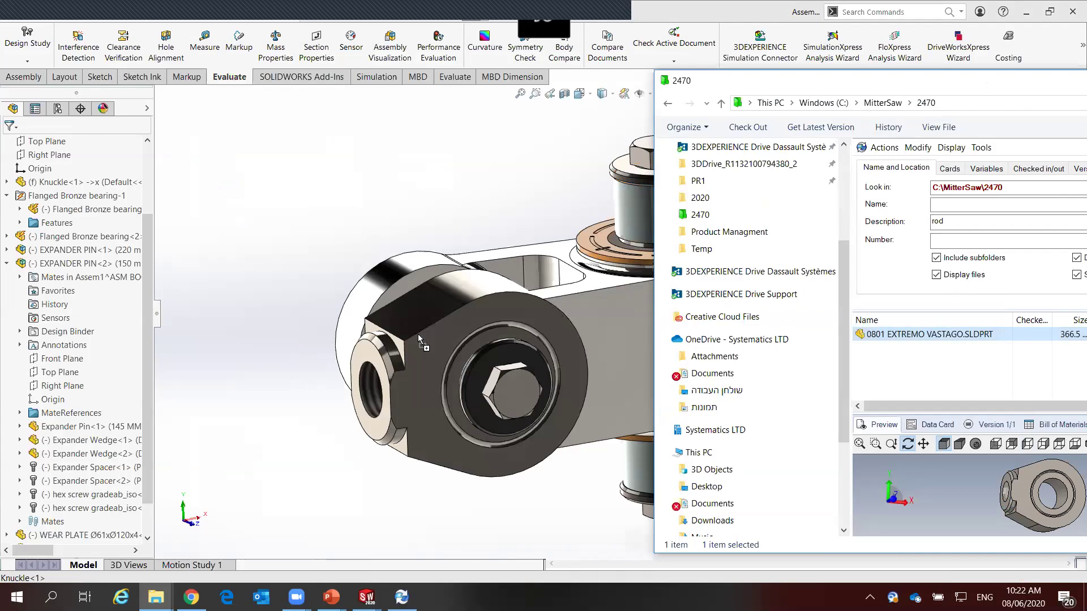
drag(417, 333, 259, 262)
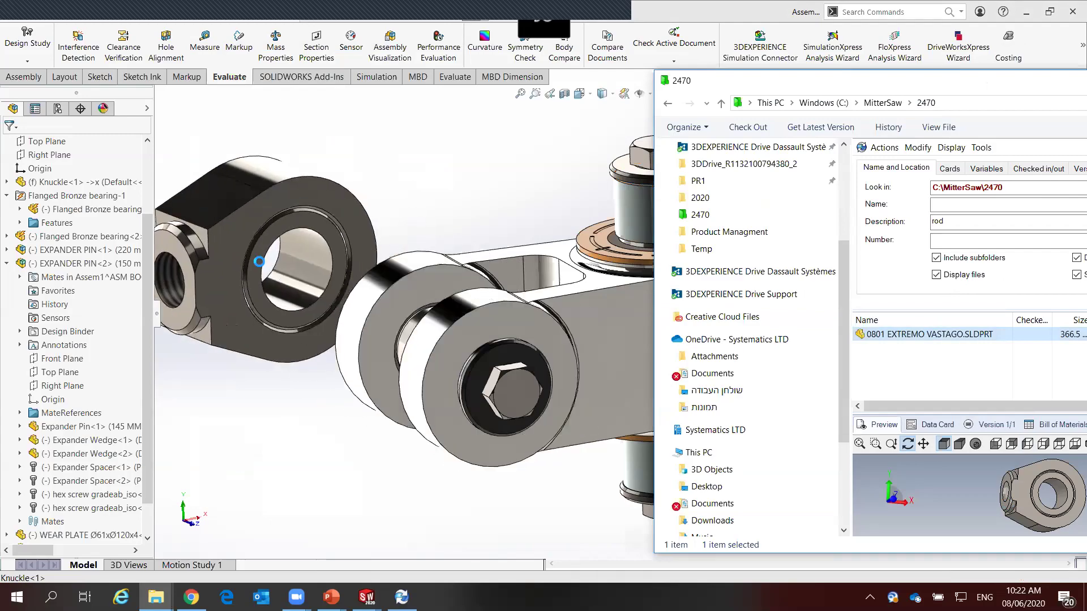
click(422, 179)
key(f)
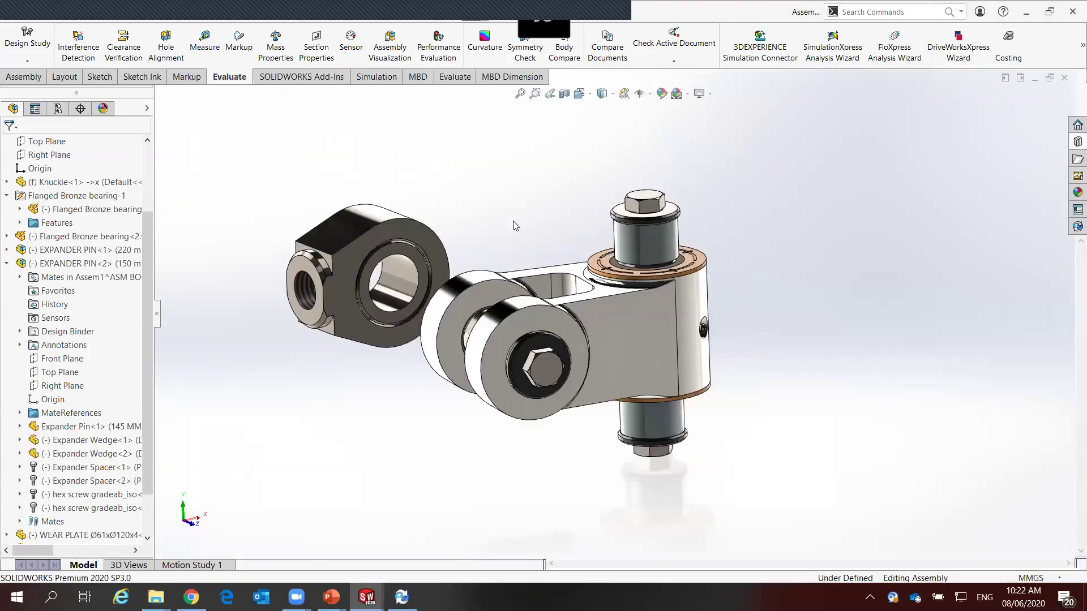
Mate the rod end bore concentric with the knuckle bore
middle_drag(515, 226, 452, 255)
scroll(413, 281, up, 4)
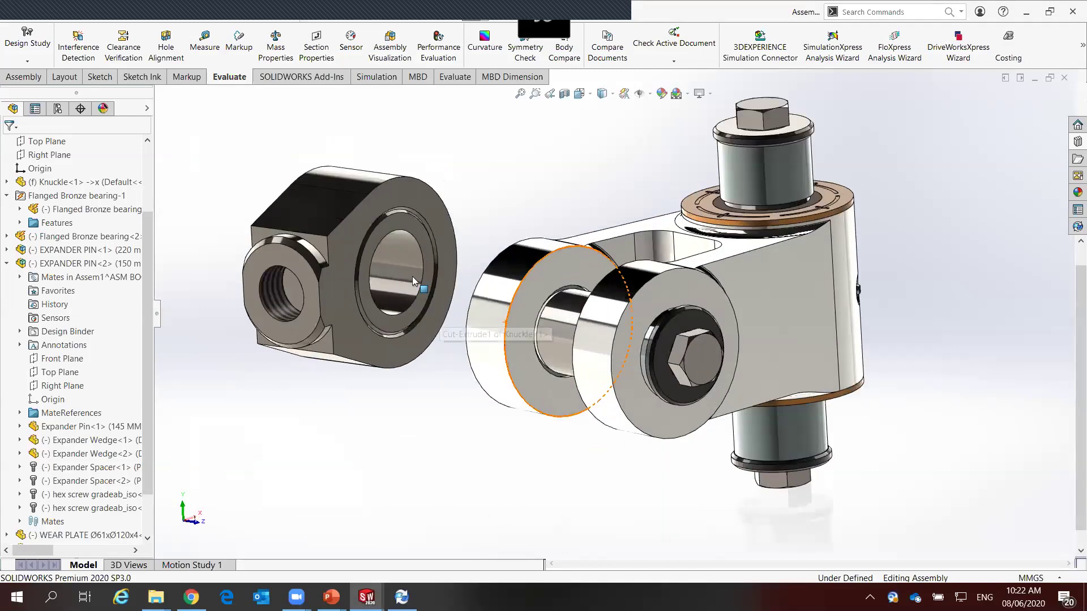
drag(412, 281, 568, 331)
click(652, 318)
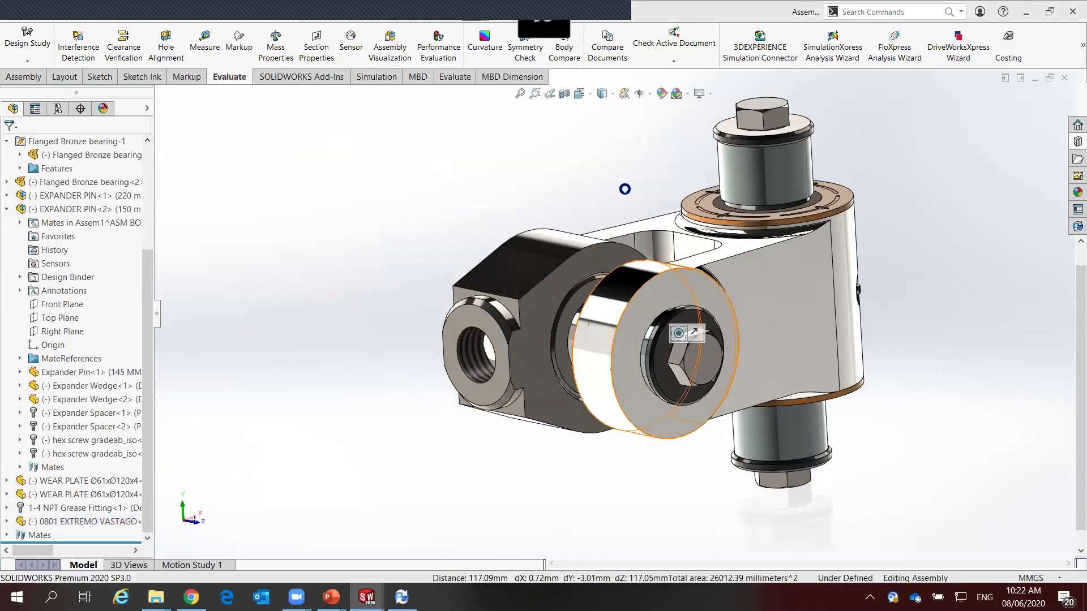
drag(604, 265, 681, 298)
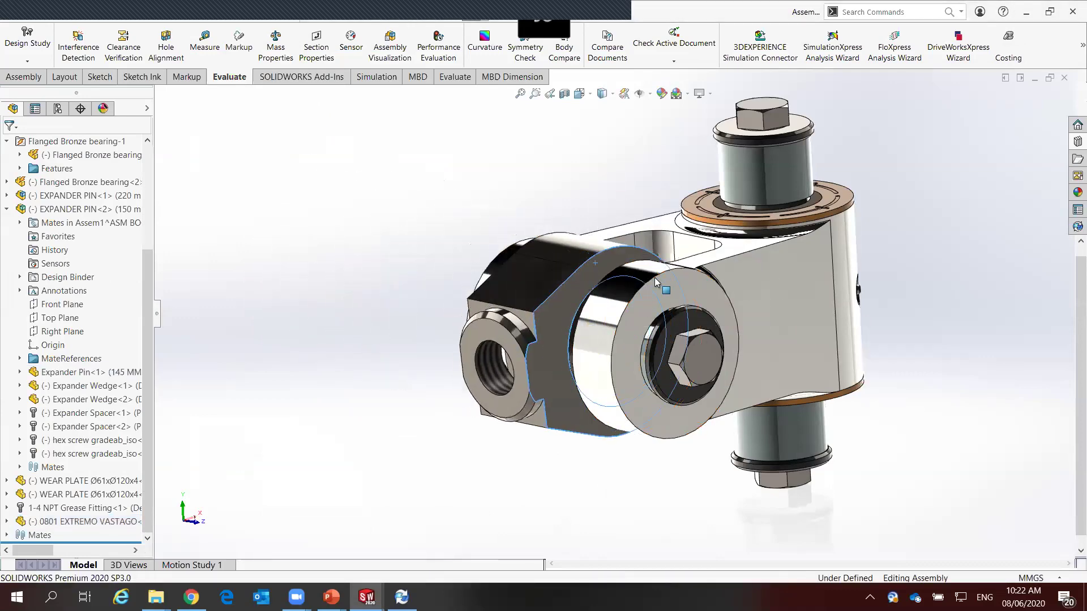
Add a second mate between a rod end face and a knuckle face
click(680, 298)
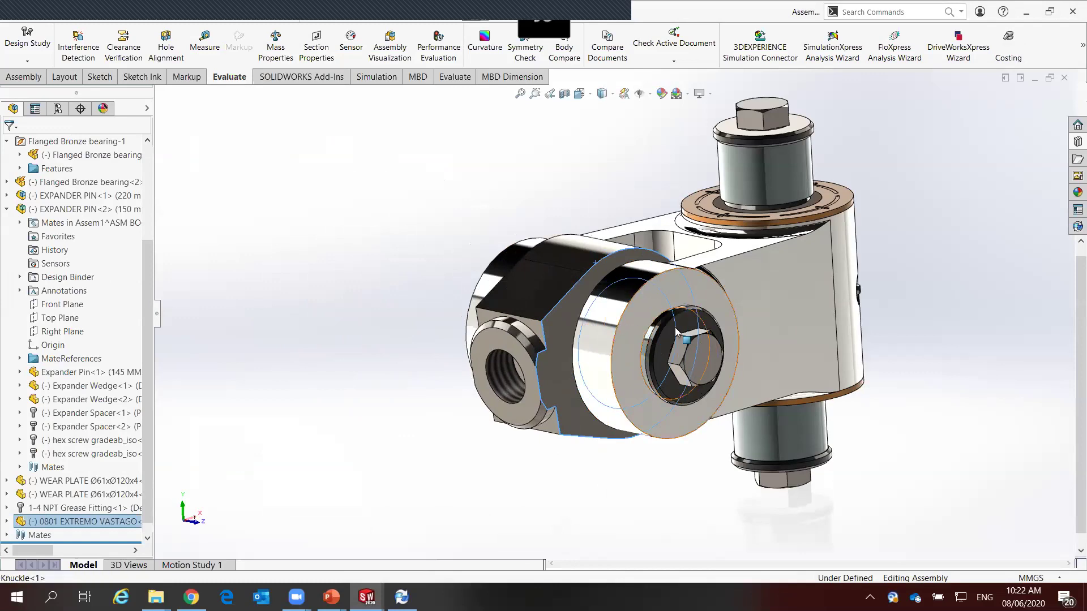
mouse_move(681, 298)
middle_down()
mouse_move(713, 453)
mouse_move(800, 341)
middle_up()
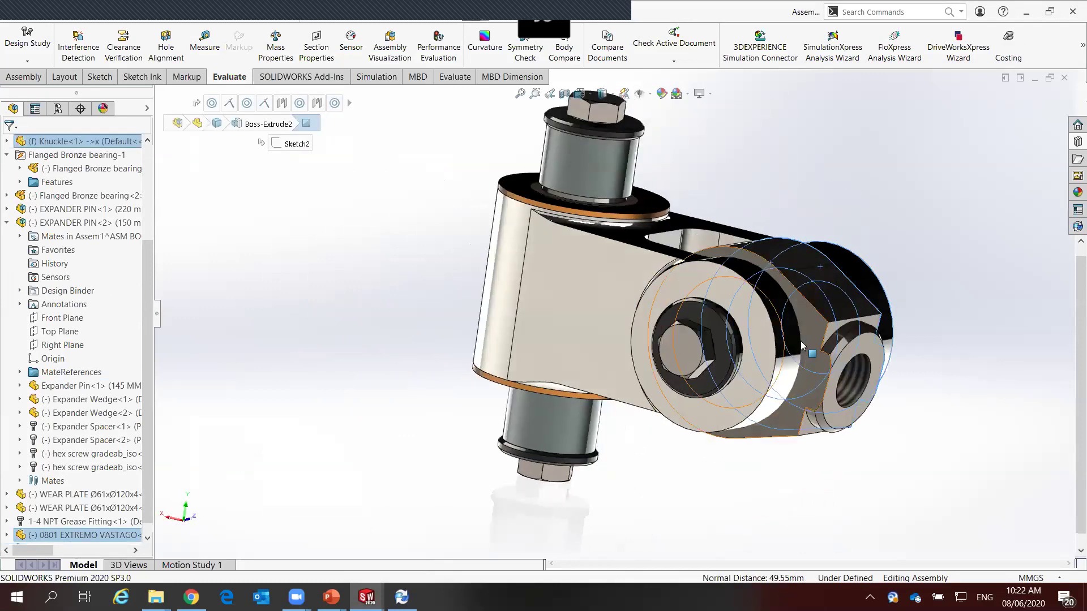
scroll(796, 312, down, 5)
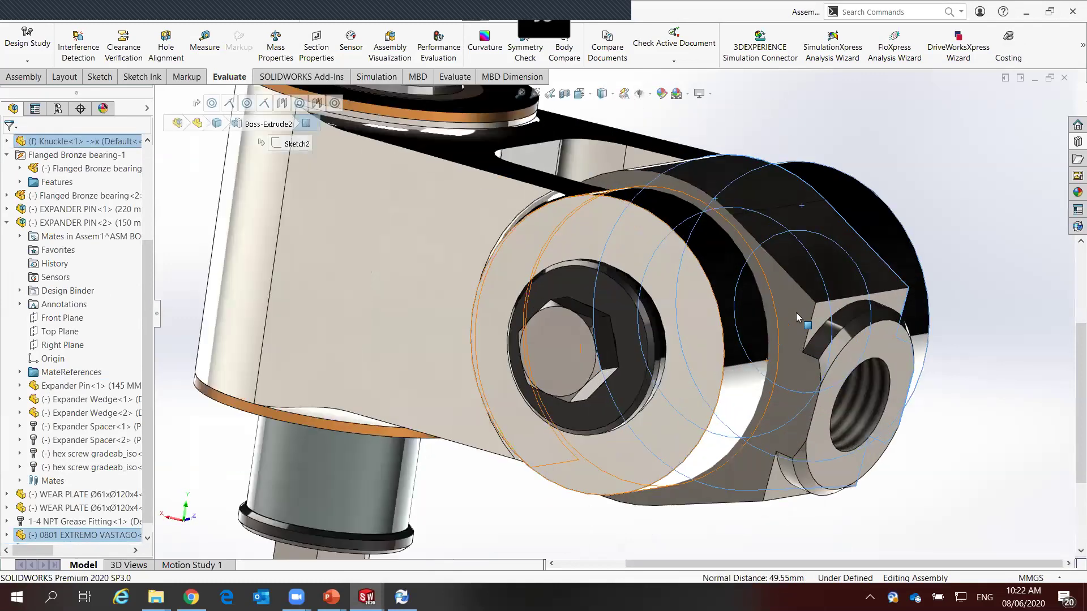
click(681, 308)
click(714, 300)
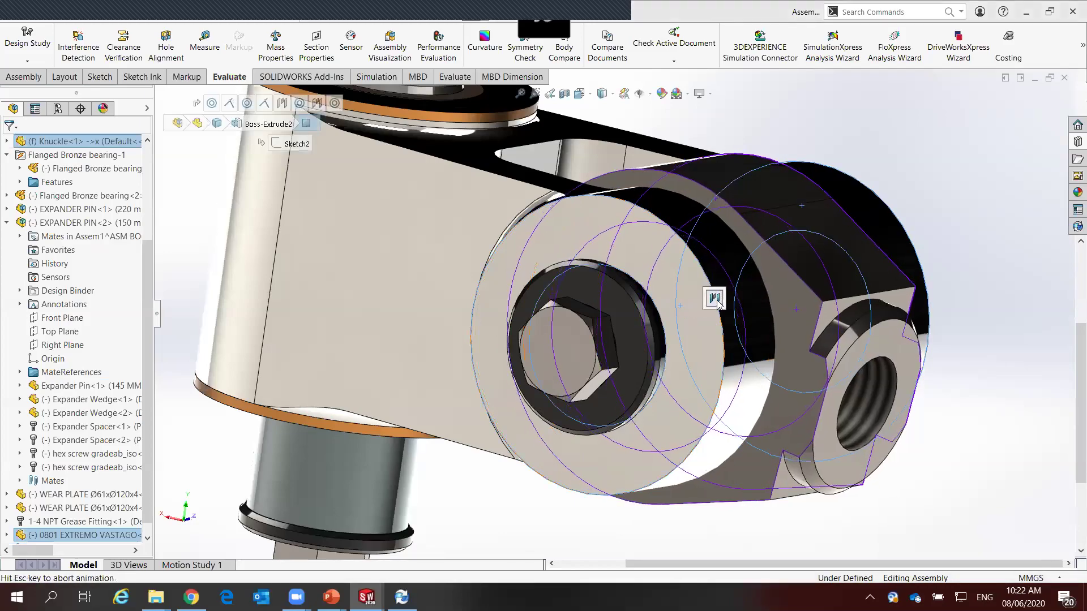
click(734, 301)
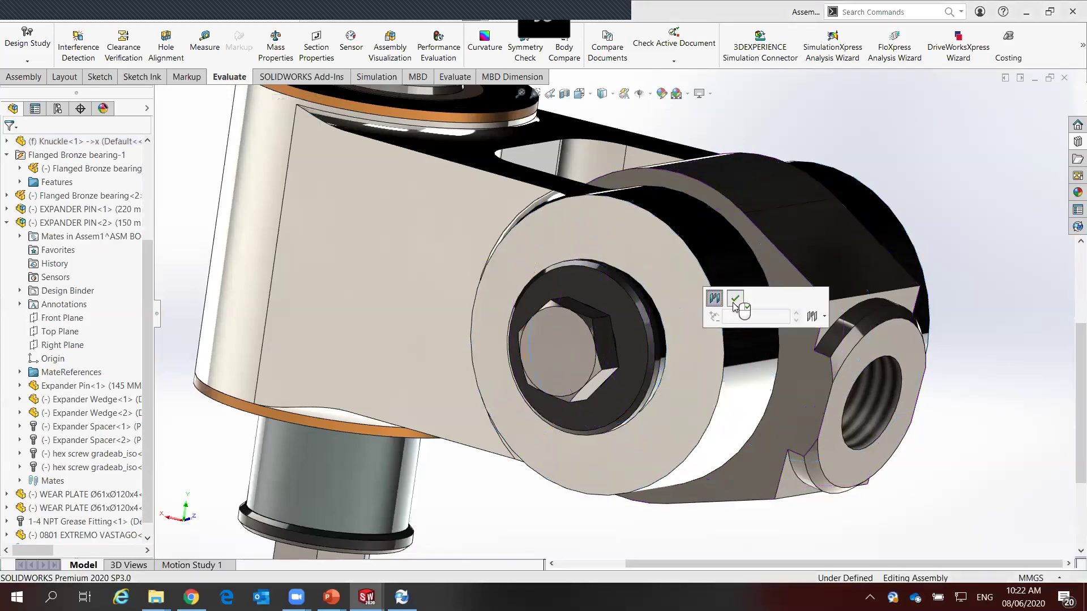
Orbit the assembly and swing the rod end about the pin to check its freedom
scroll(805, 351, up, 5)
middle_drag(807, 352, 720, 320)
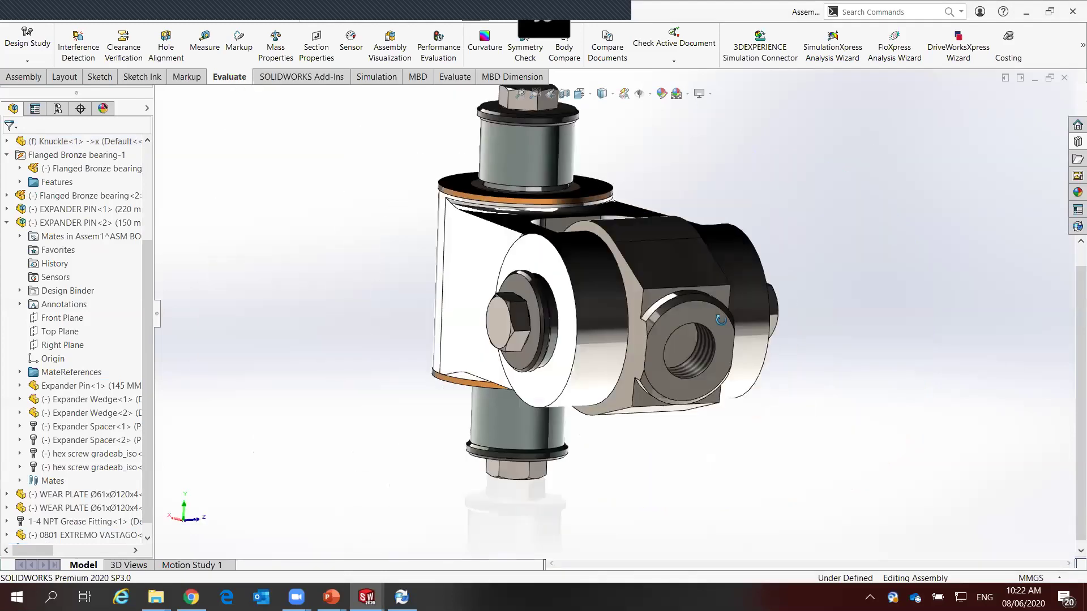
middle_drag(655, 301, 399, 353)
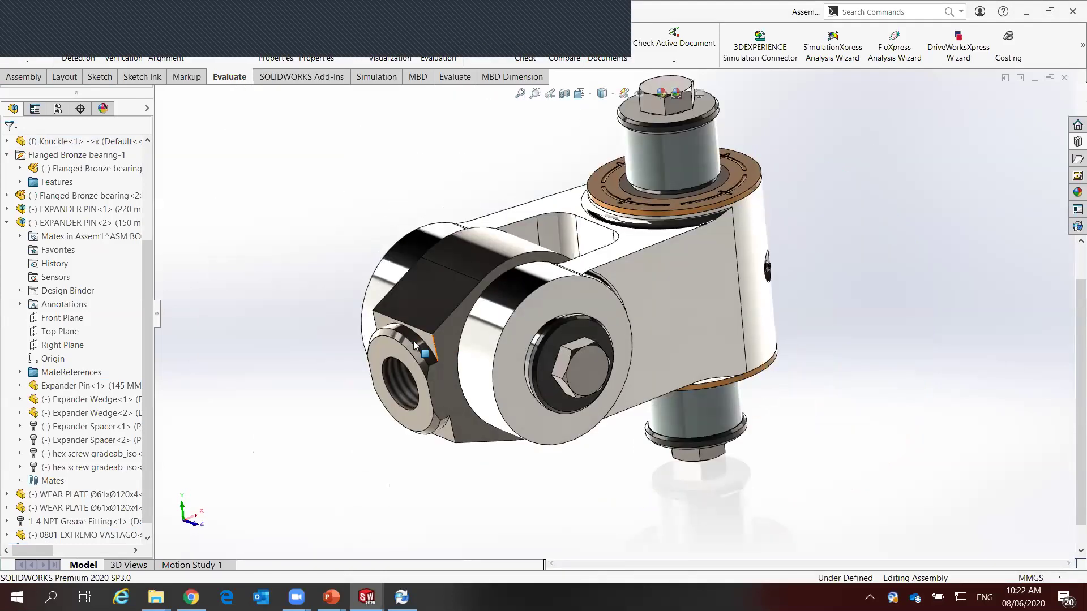
click(400, 354)
drag(409, 321, 434, 237)
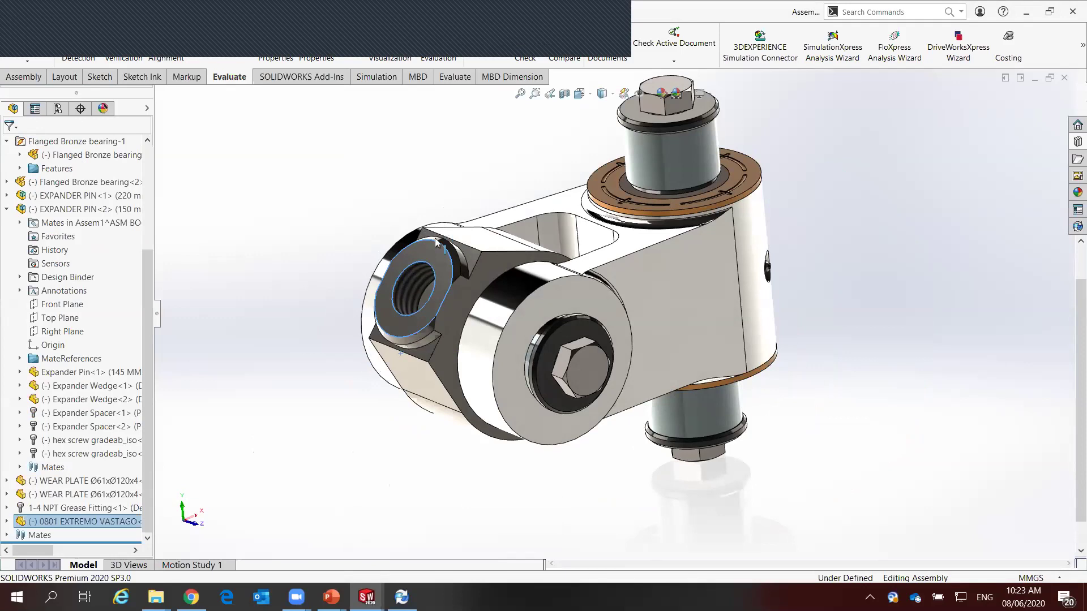
Add a 180-45 degree angle mate between a knuckle edge and the rod end
key(s)
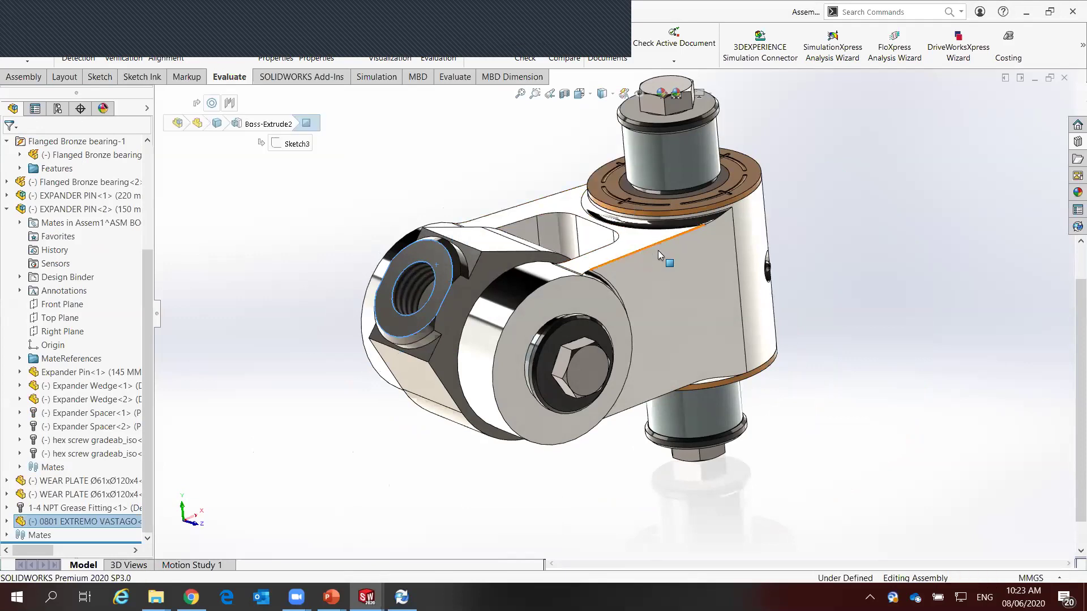
ctrl+click(658, 250)
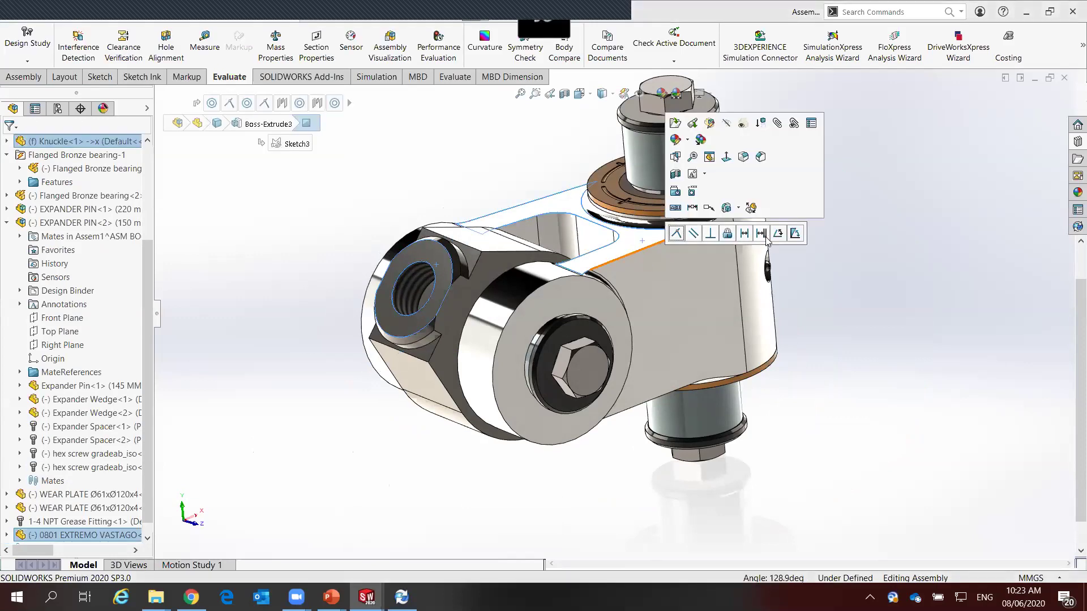
click(790, 244)
key(f)
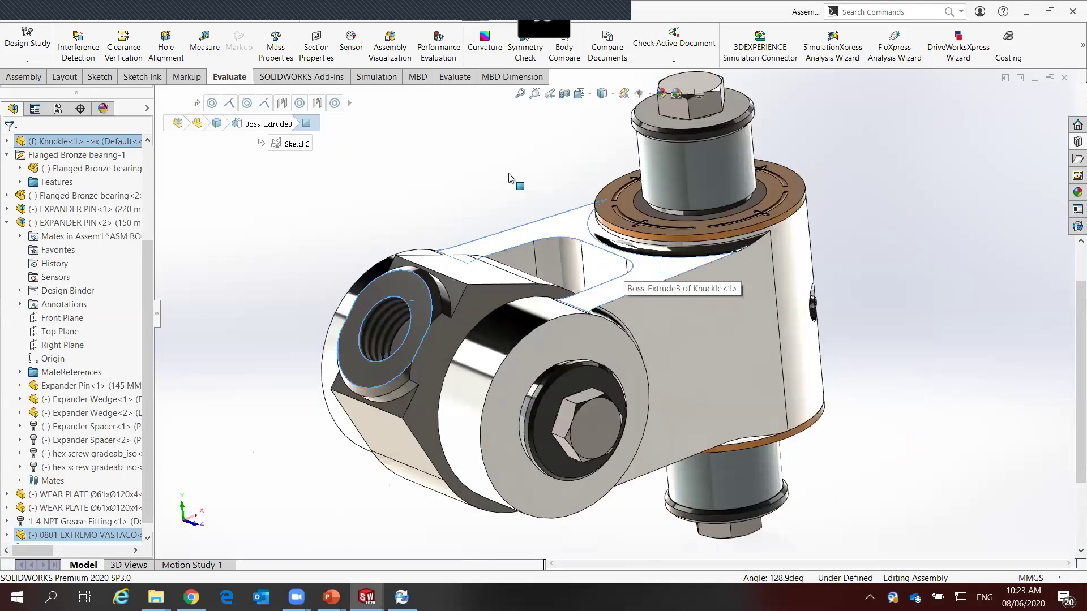
click(553, 226)
ctrl+click(414, 295)
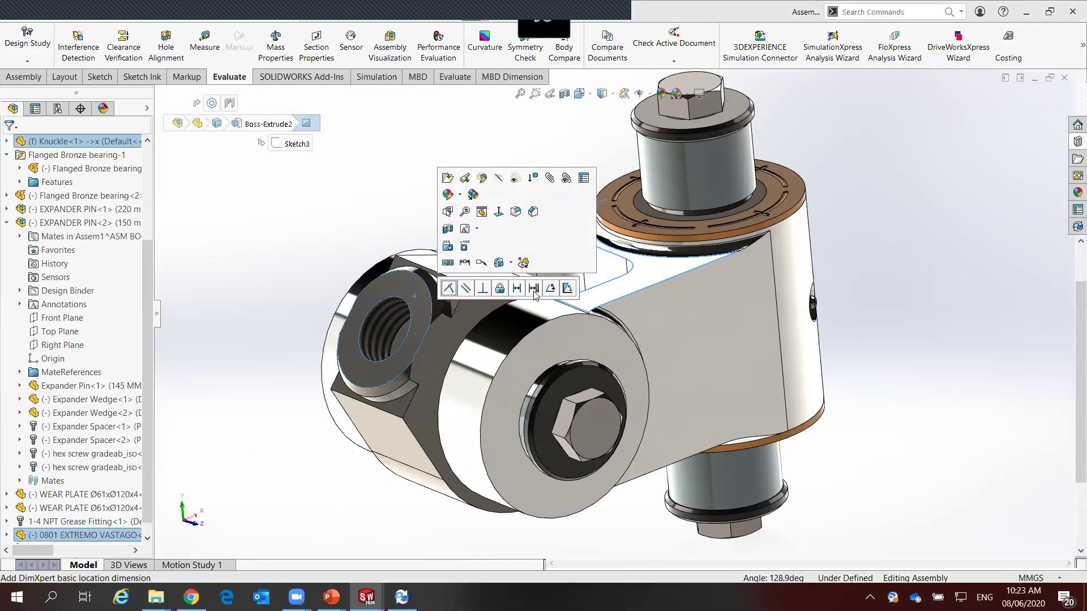
click(550, 289)
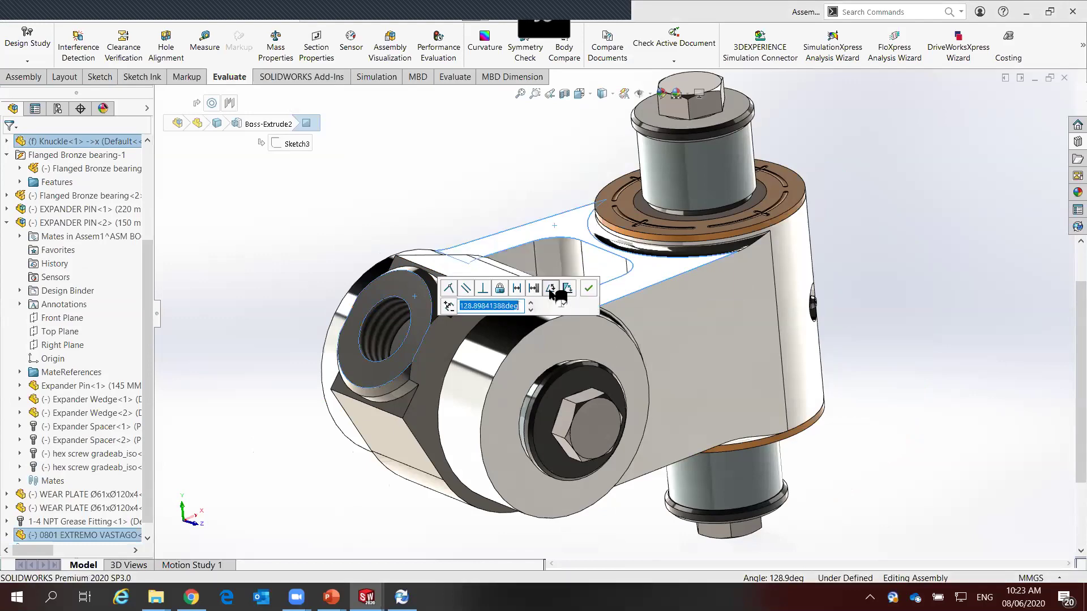
text(180-45)
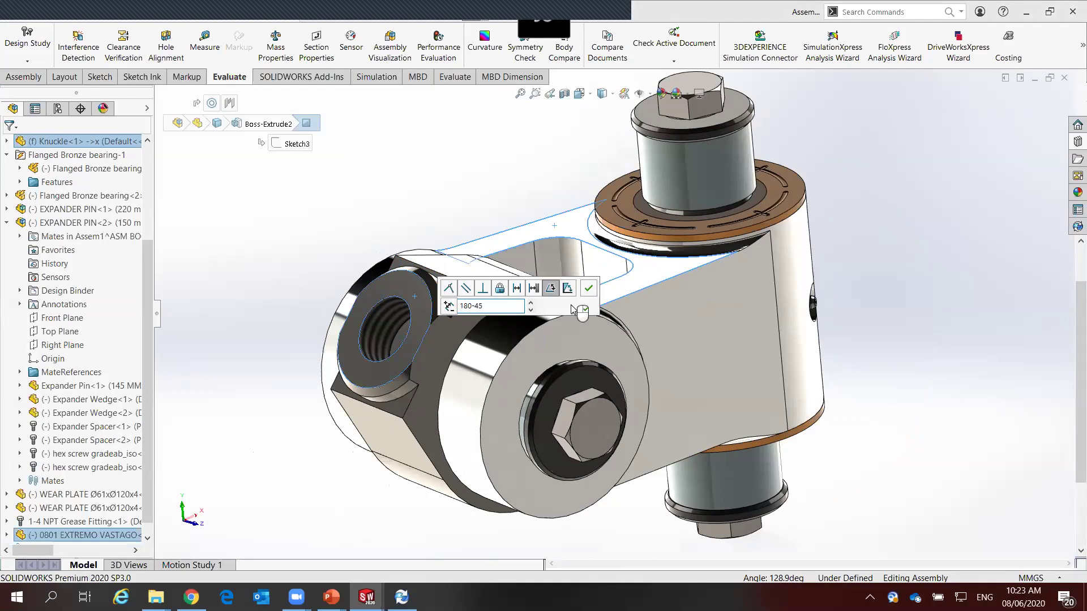
click(590, 288)
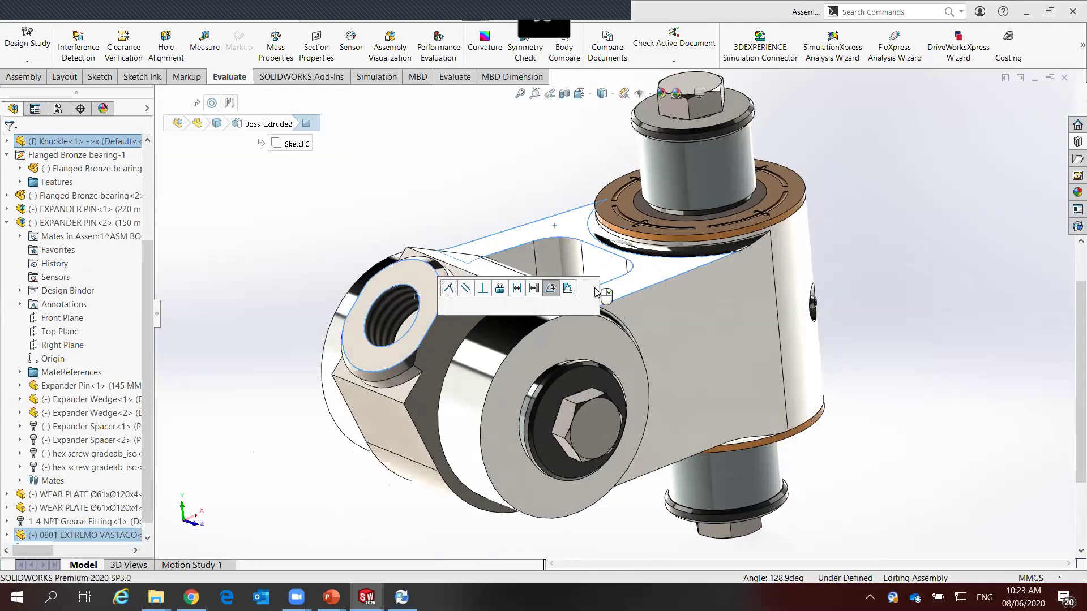
click(604, 294)
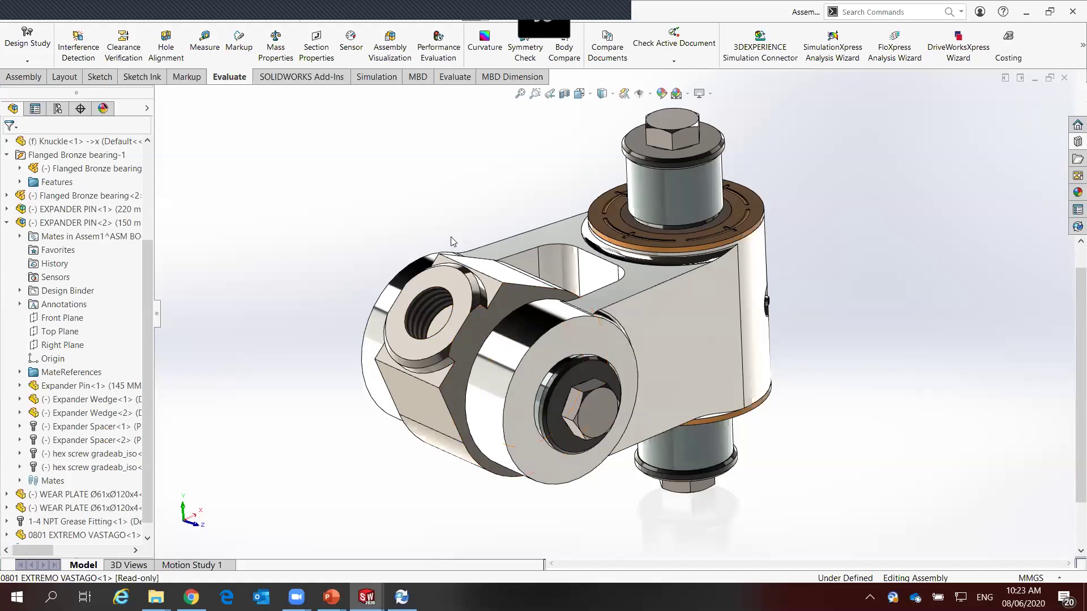
Select all Toolbox hardware and suppress the spacers, hex screws and grease fitting
mouse_move(451, 236)
middle_down()
mouse_move(677, 386)
mouse_move(550, 315)
middle_up()
scroll(677, 387, up, 3)
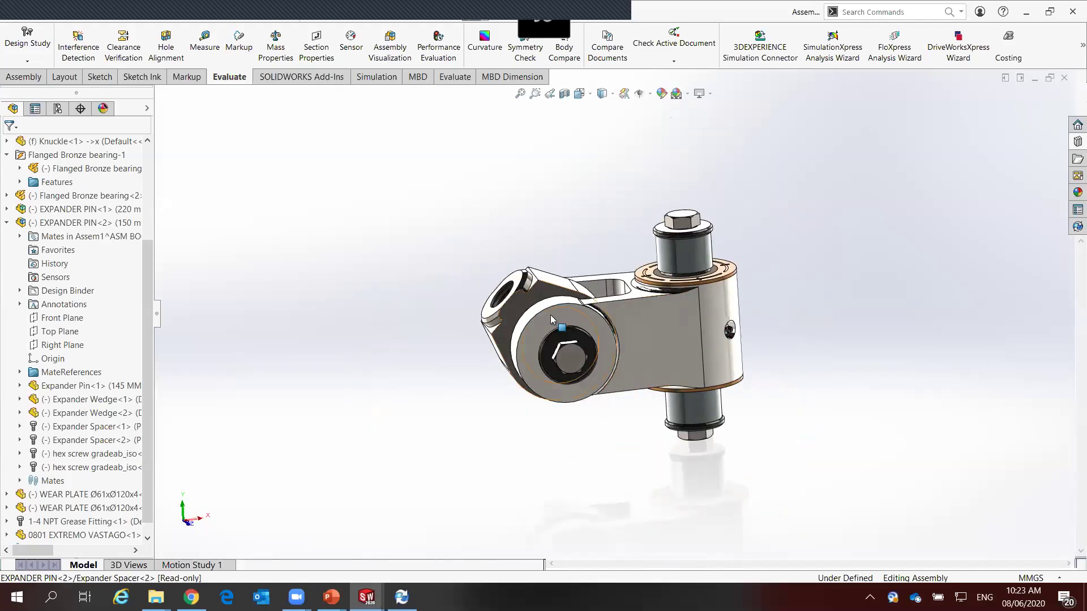
scroll(672, 328, down, 3)
scroll(672, 328, down, 2)
mouse_move(672, 328)
middle_down()
mouse_move(711, 333)
mouse_move(652, 270)
middle_up()
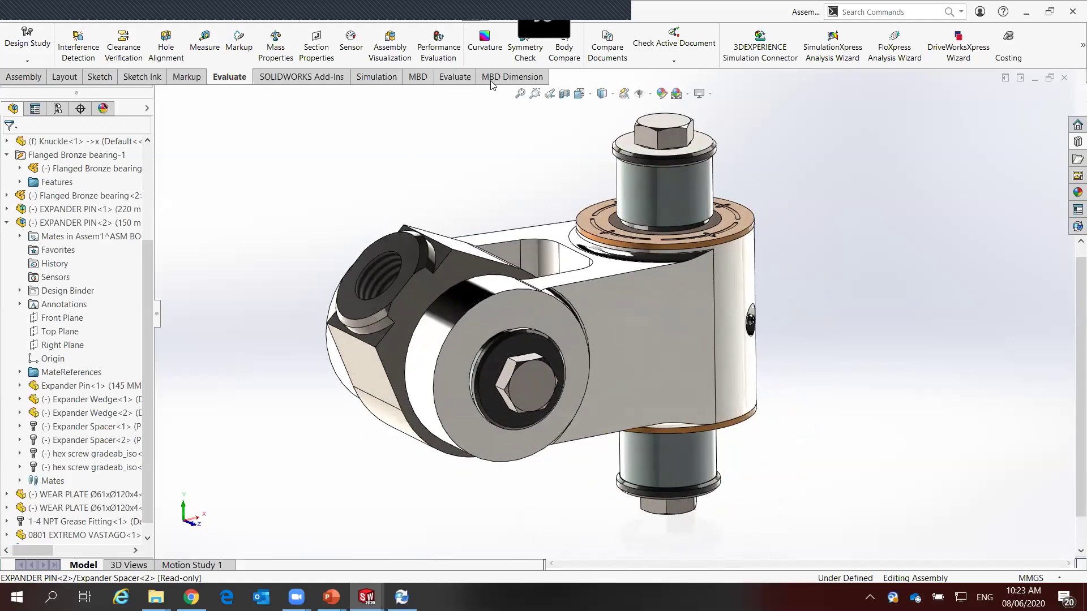
click(485, 13)
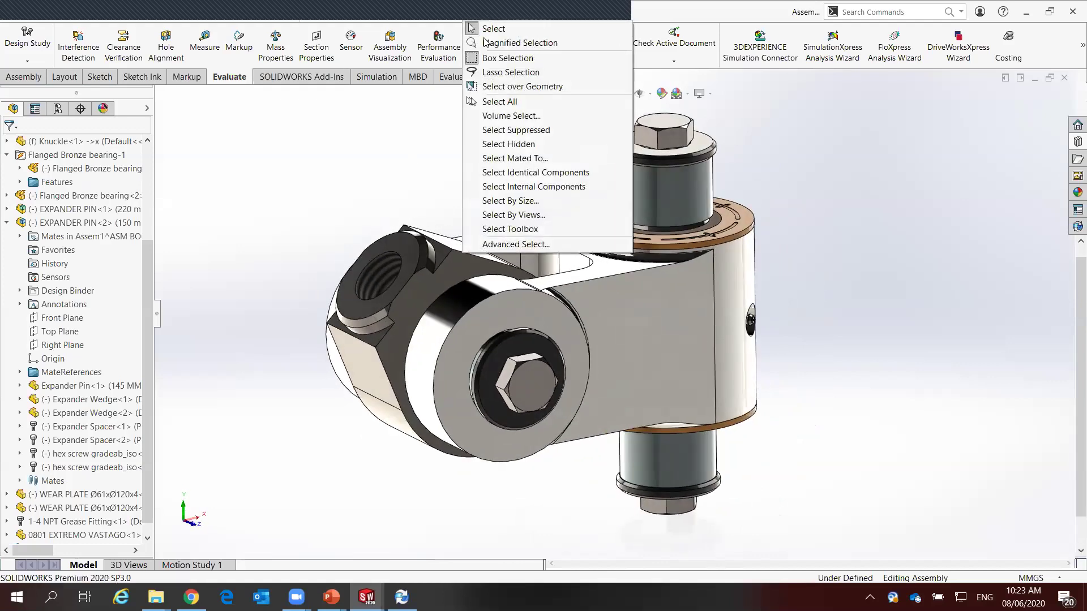
click(510, 229)
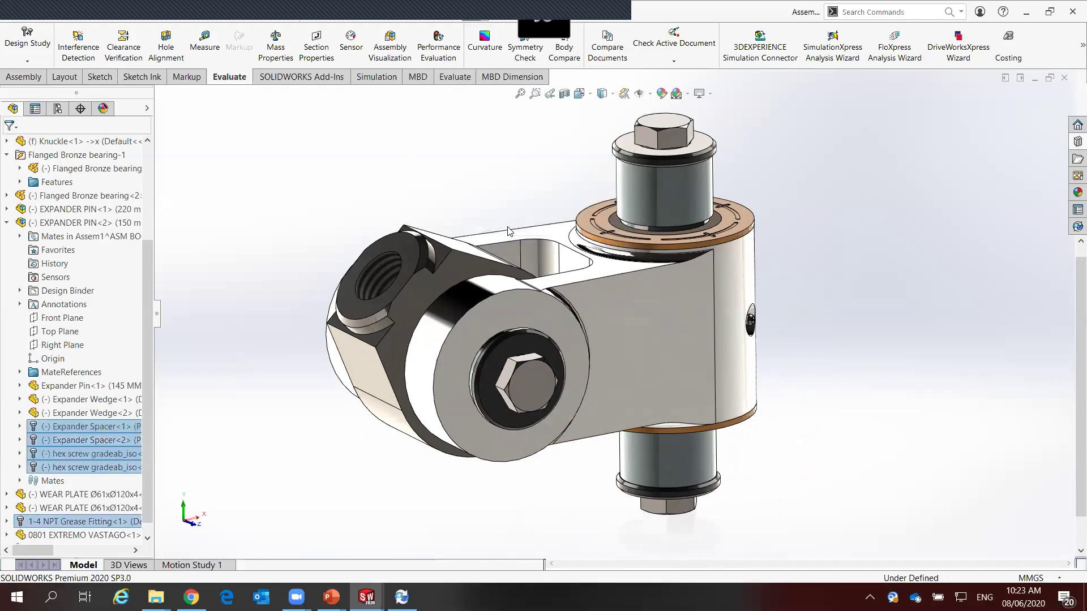
right_click(286, 208)
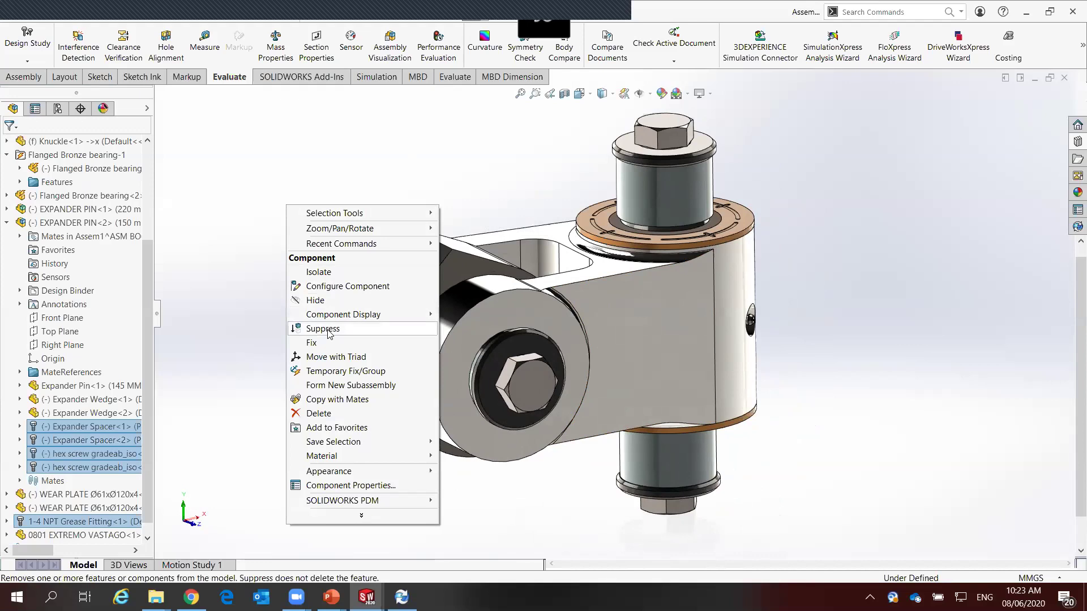
click(317, 329)
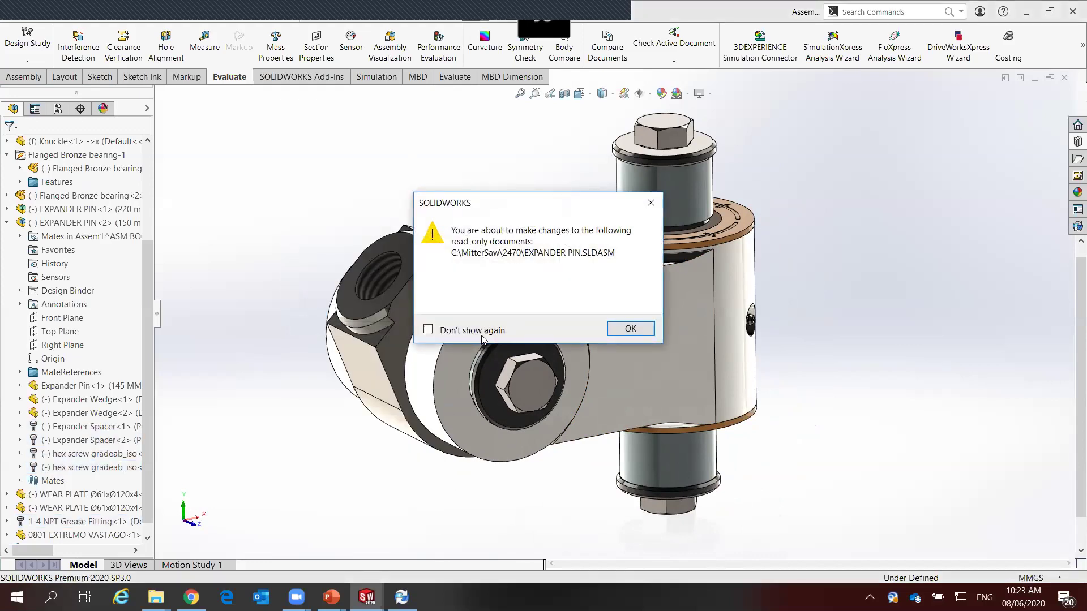
click(618, 329)
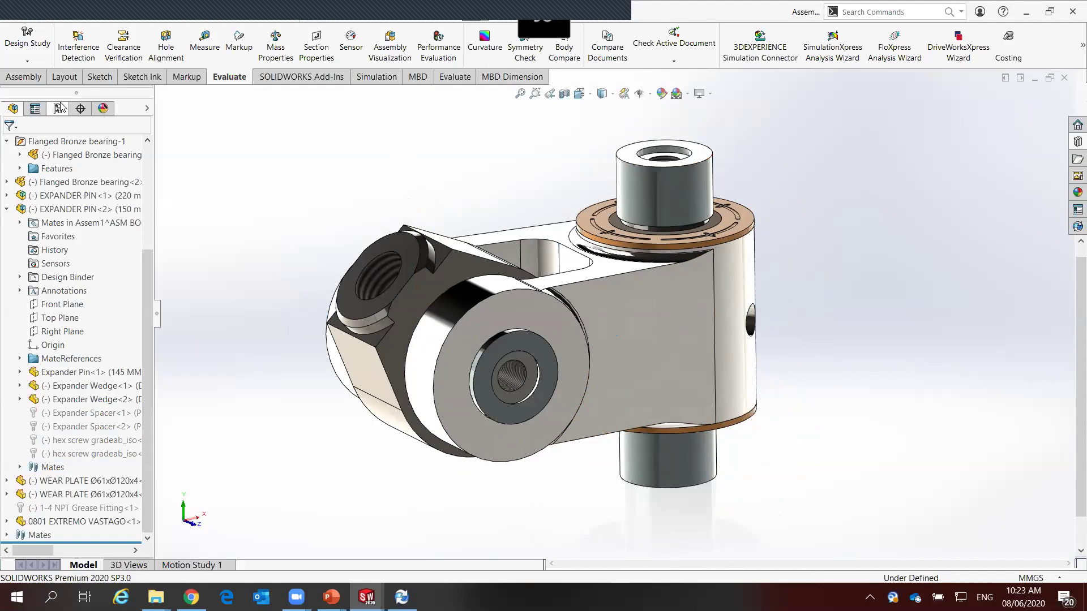
Create the Static 1 static study from the Simulation tab and expand its Parts folder
click(23, 77)
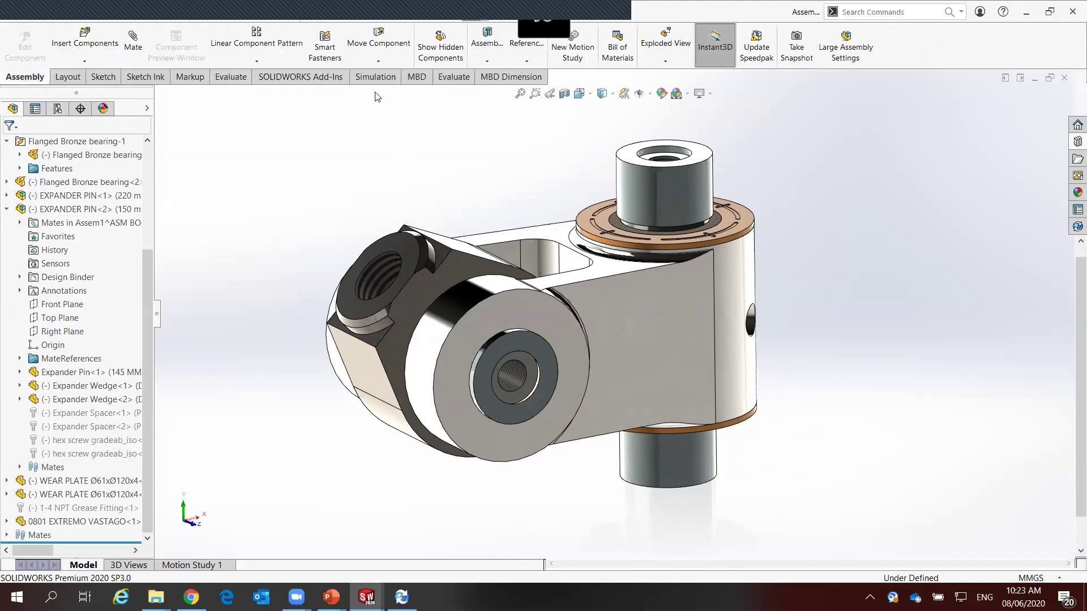
click(375, 77)
click(22, 61)
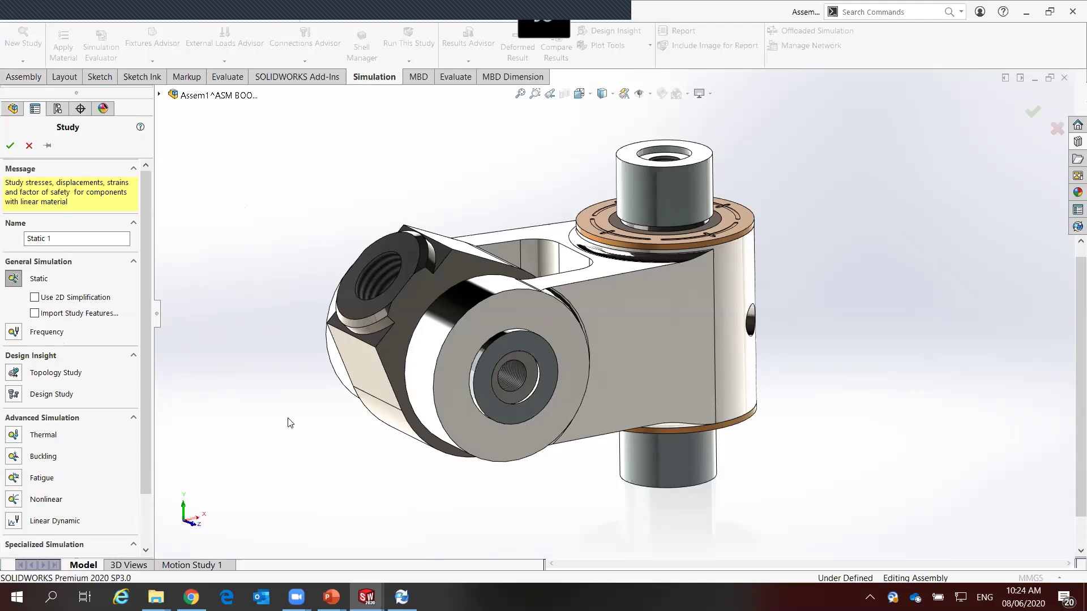
click(9, 145)
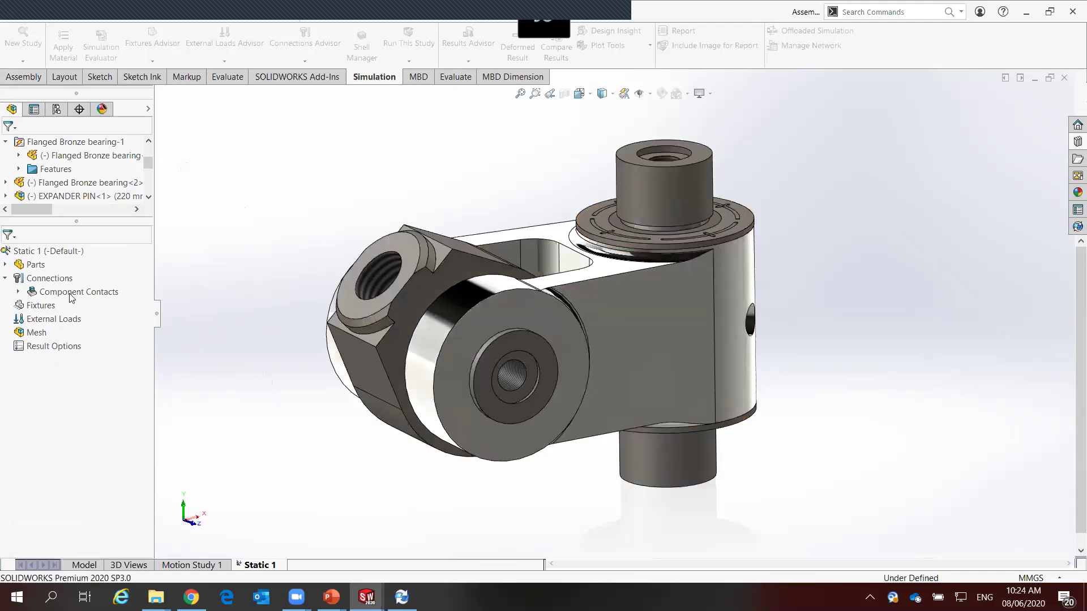
click(5, 265)
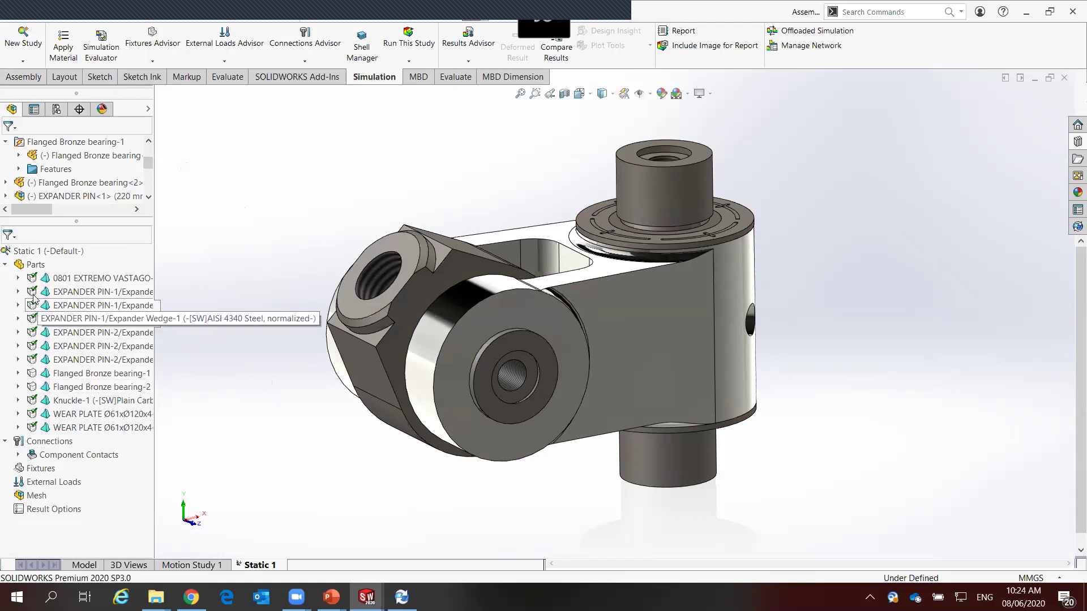
Select both Flanged Bronze bearings in the study's Parts list
click(63, 365)
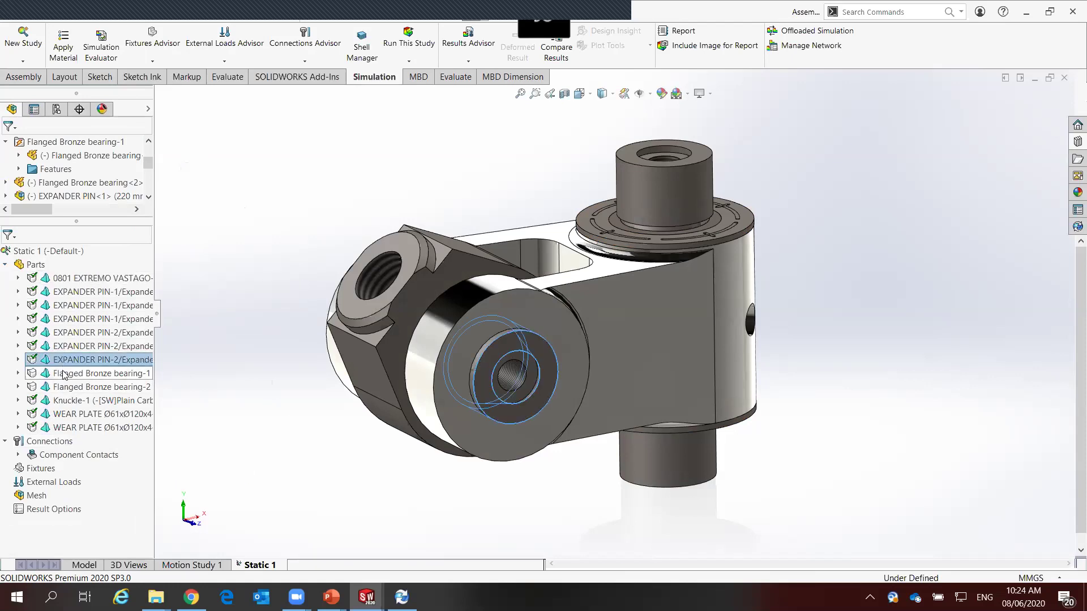
click(226, 424)
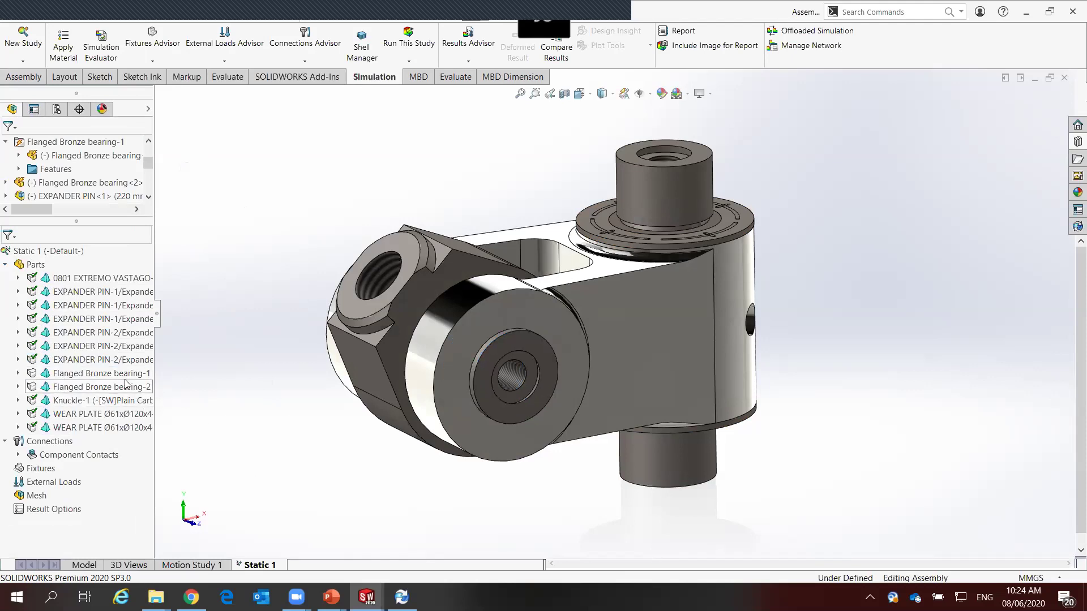
click(106, 376)
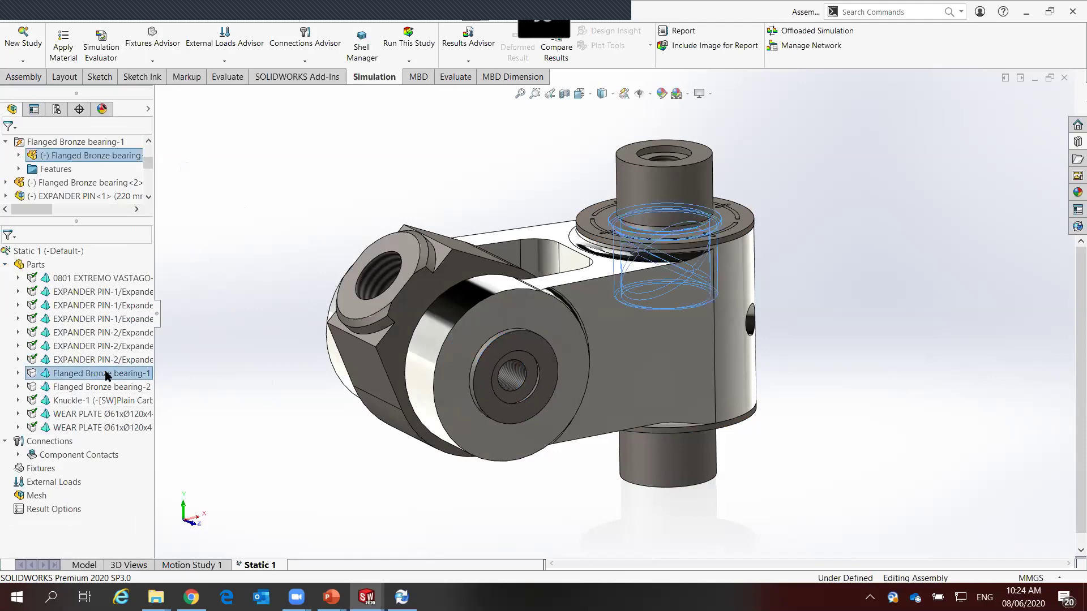
click(108, 386)
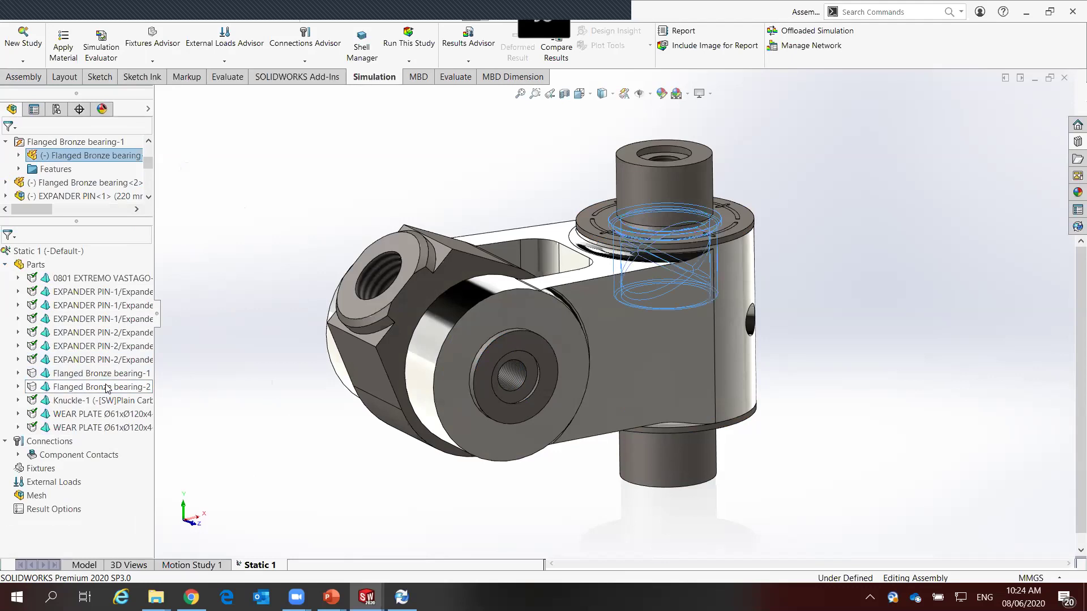
ctrl+click(97, 376)
right_click(98, 375)
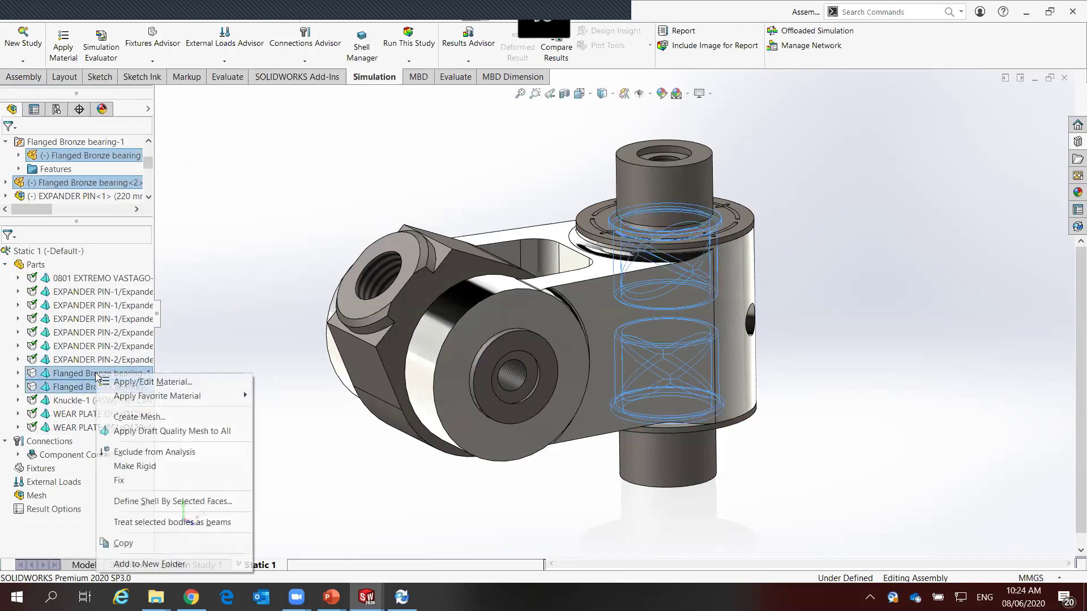
mouse_move(157, 395)
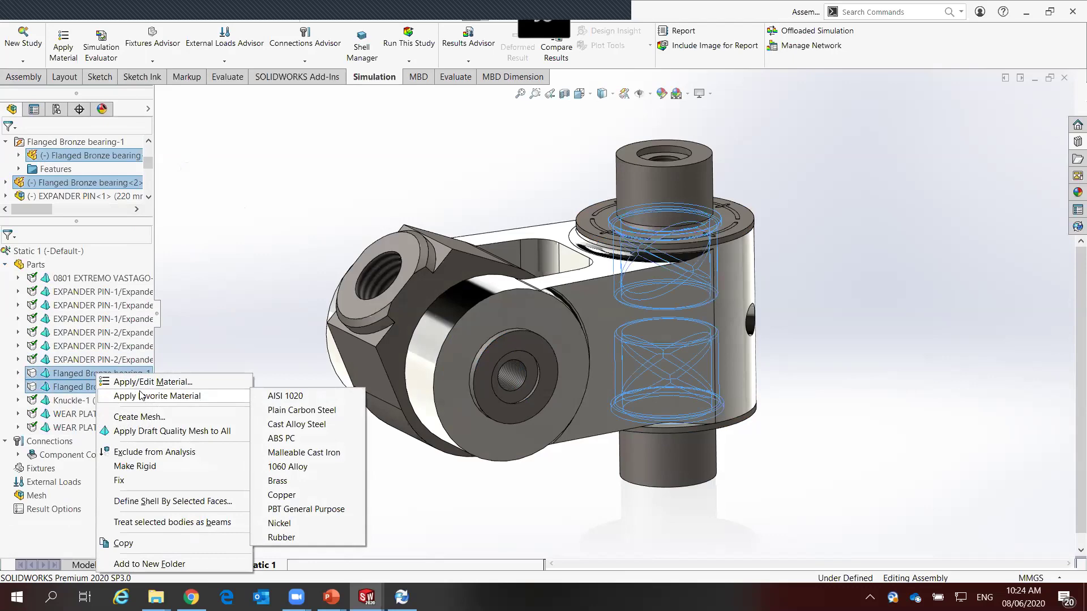
Search 'bro' in the material library and apply Aluminum Bronze to the bearings
click(134, 382)
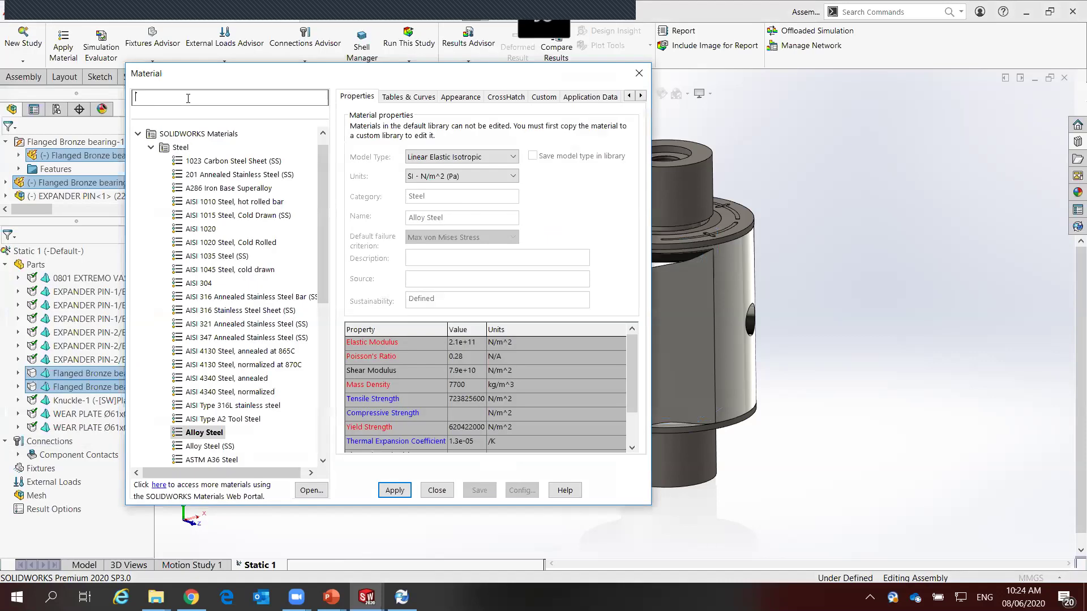
text(b)
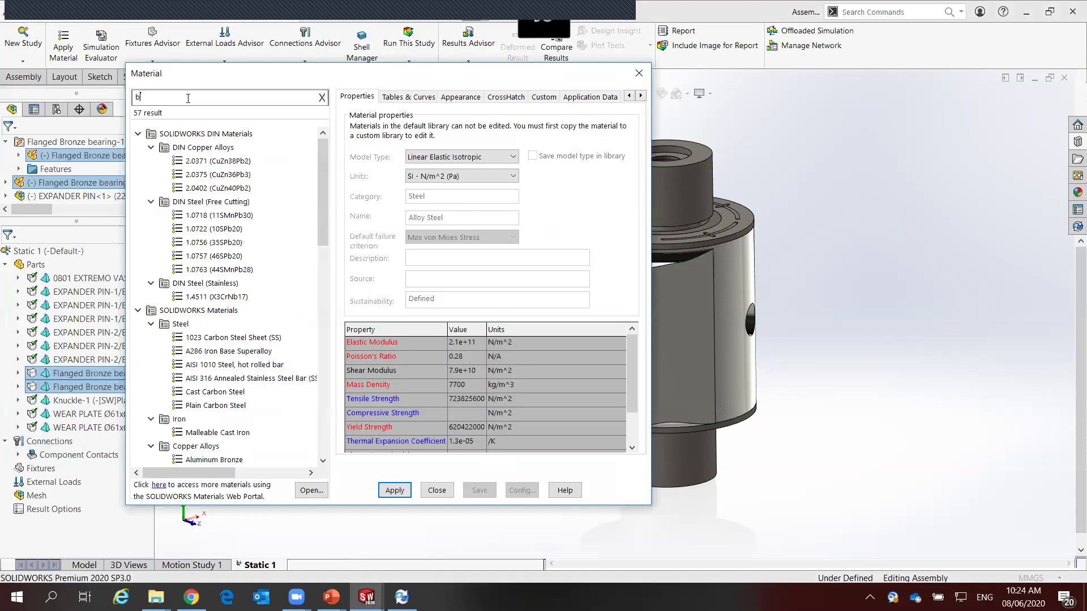
text(o)
key(BackSpace)
text(ronze)
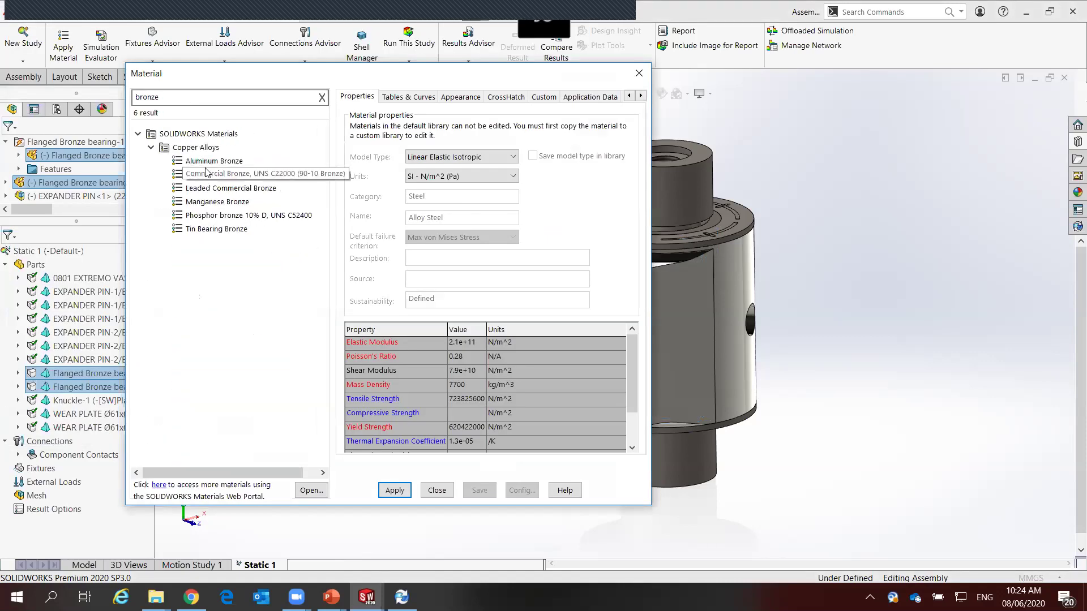
click(207, 161)
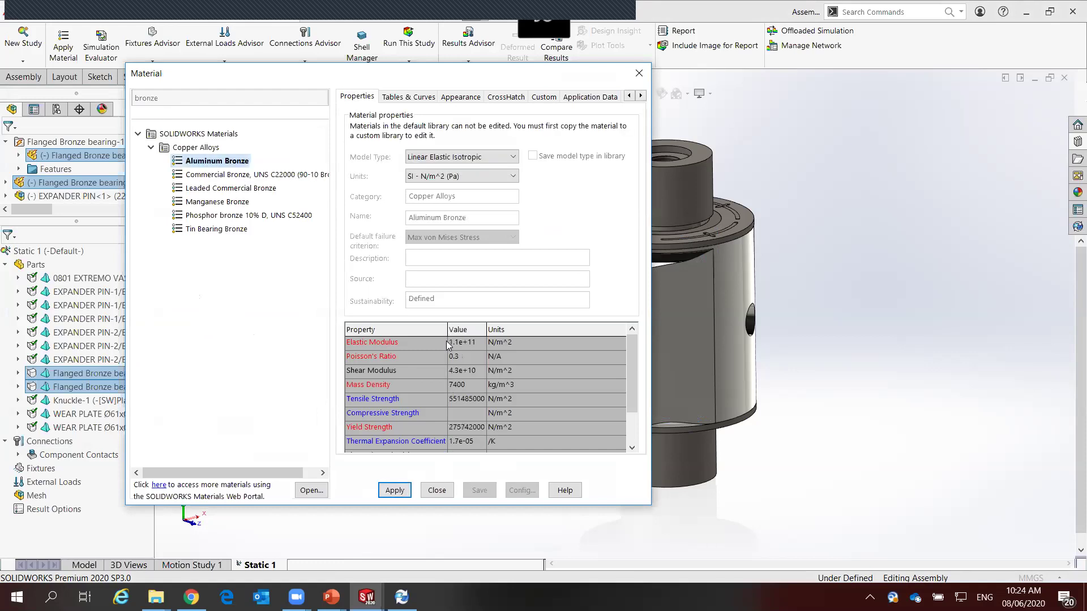
click(395, 490)
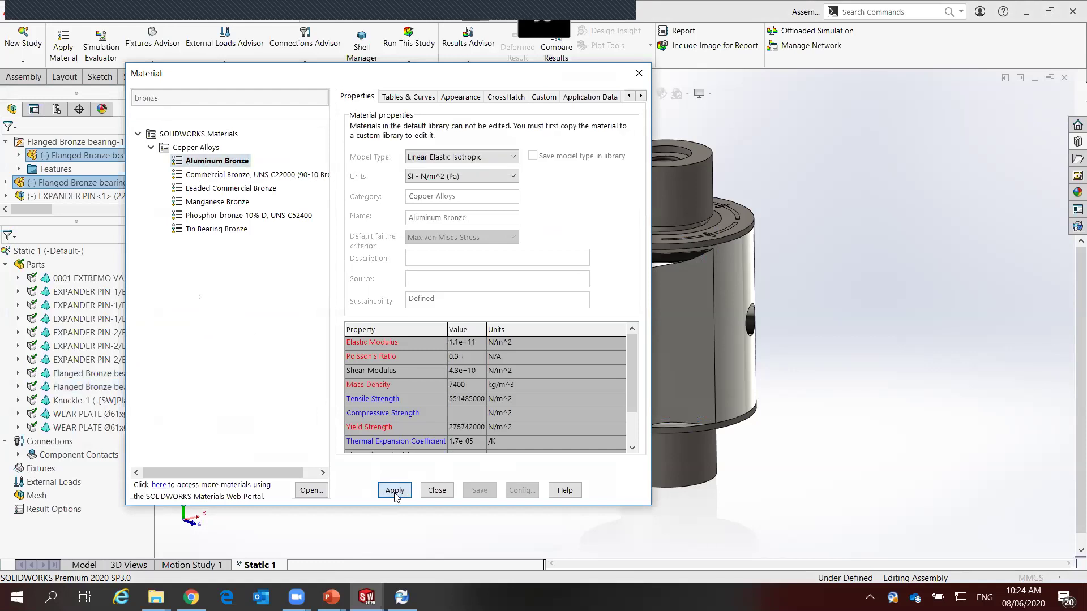
click(436, 490)
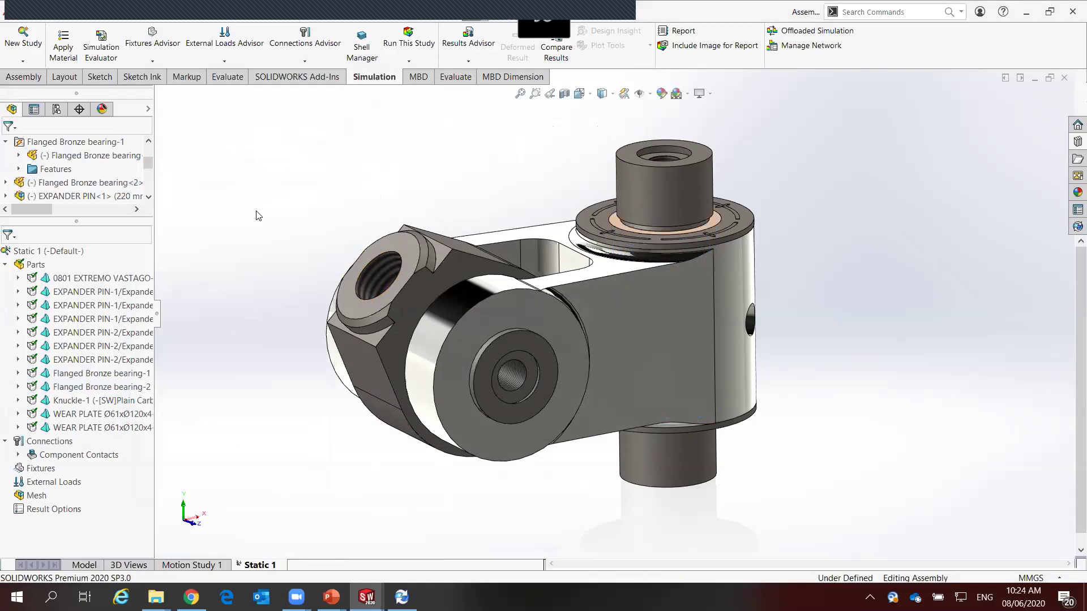
Add a Fixed Geometry fixture on the upper and lower expander pin faces
right_click(37, 473)
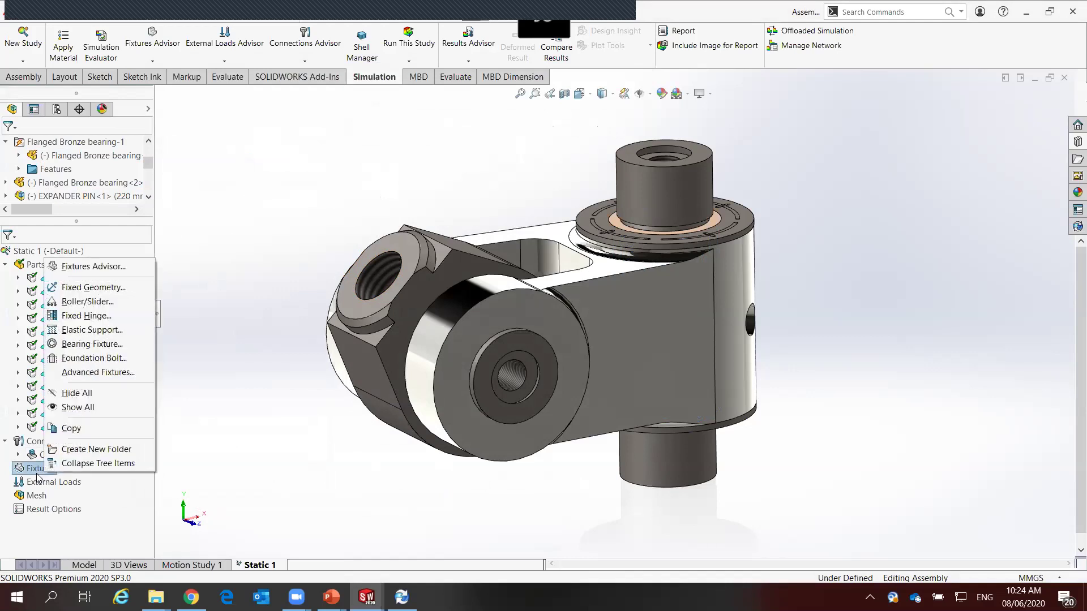
click(104, 289)
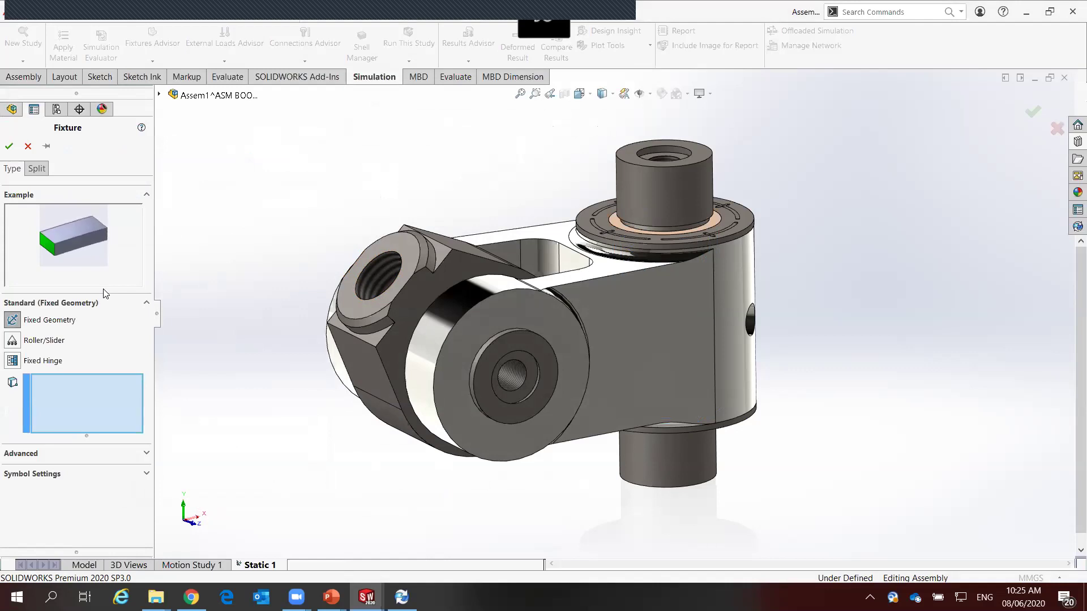
click(666, 210)
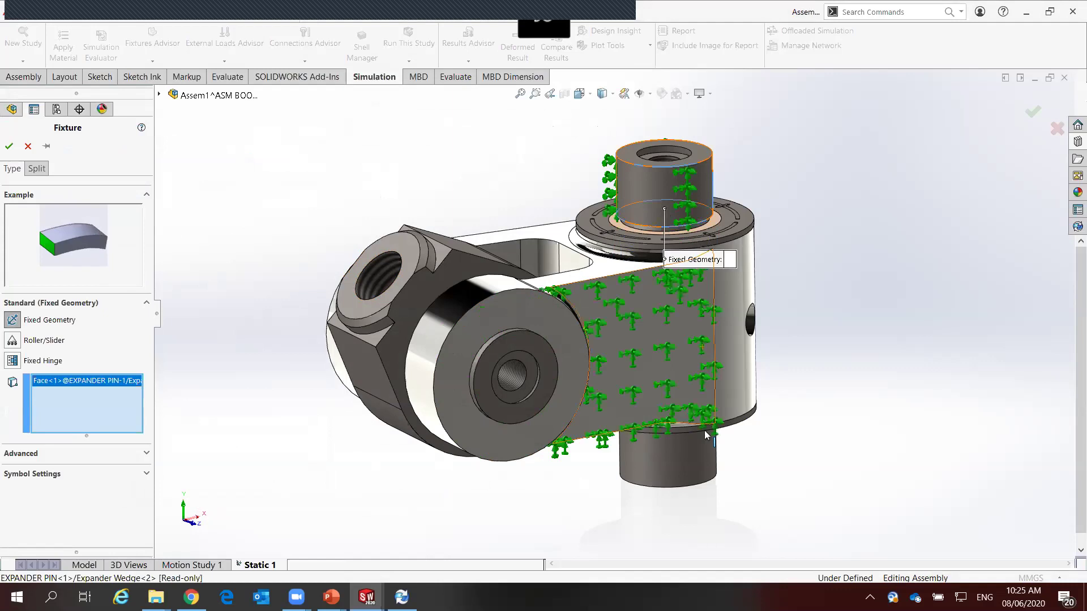
click(705, 470)
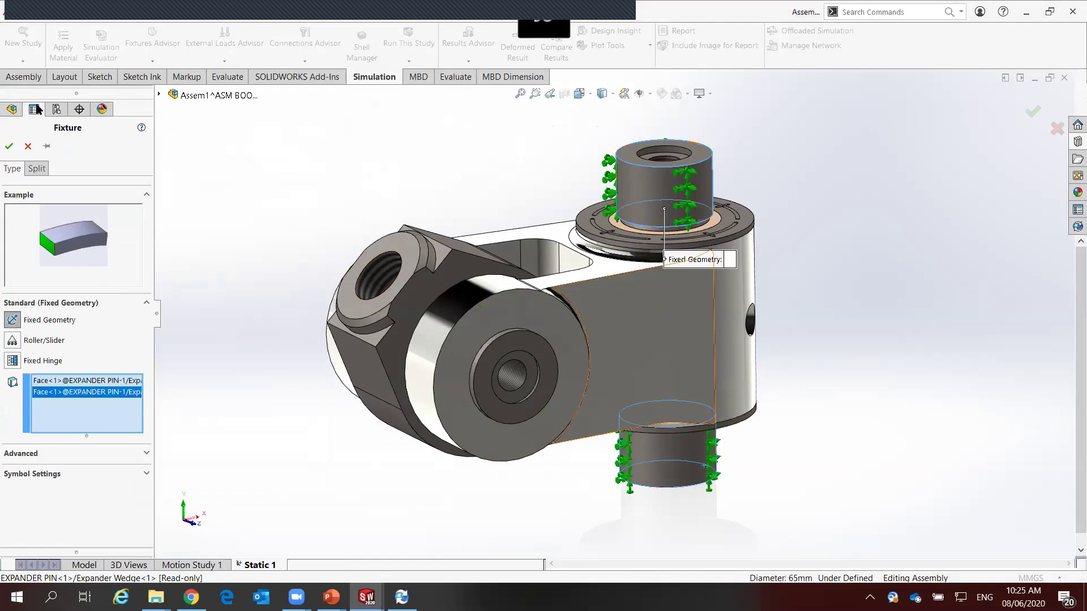
click(9, 146)
middle_drag(430, 508, 422, 371)
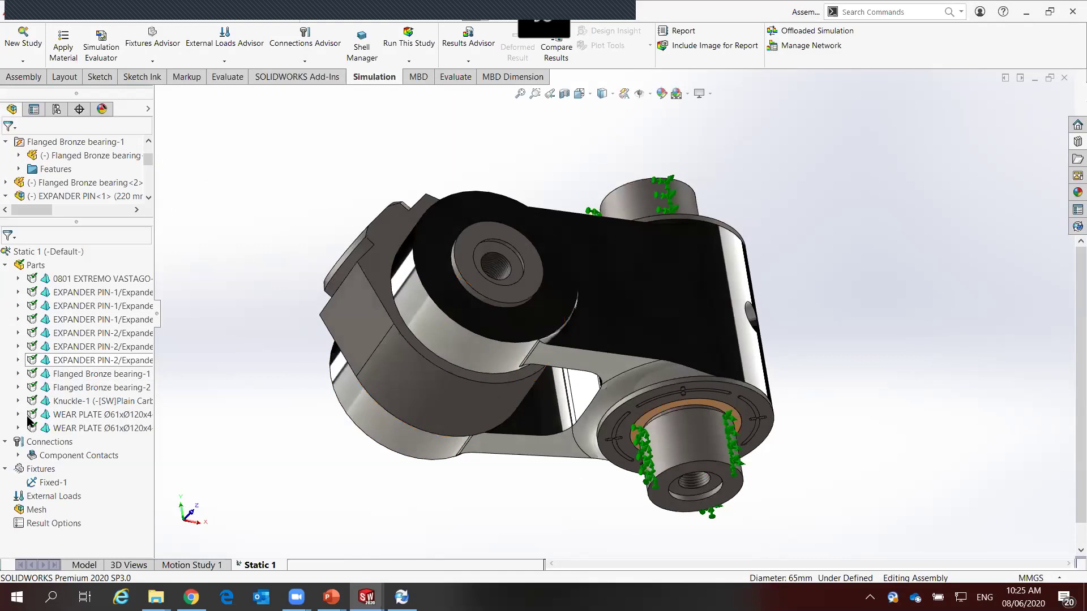
Add a Roller/Slider fixture on the wear plate flange face
right_click(45, 469)
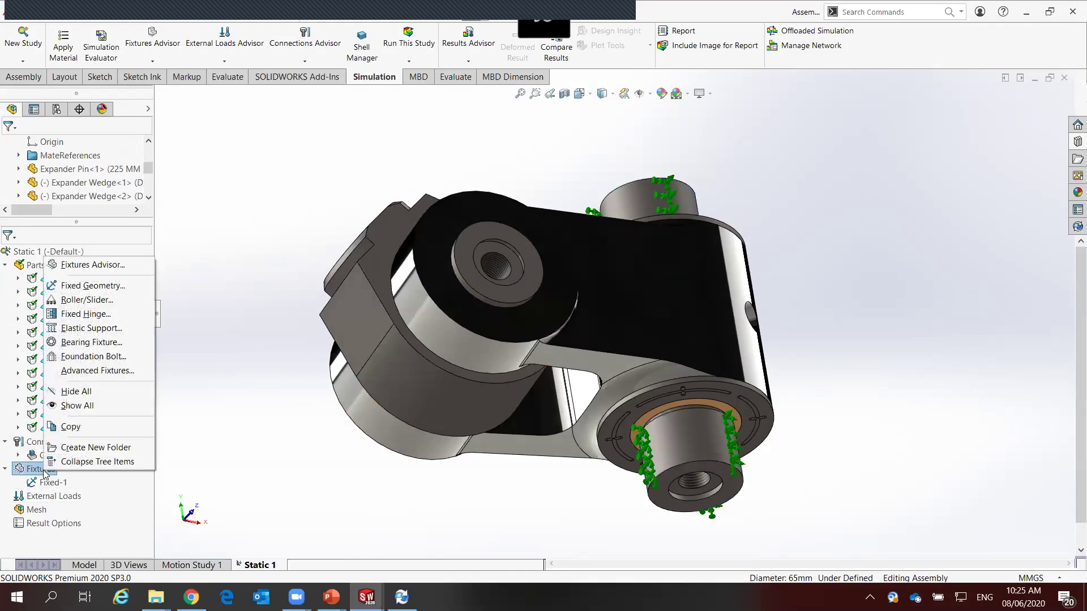
click(91, 301)
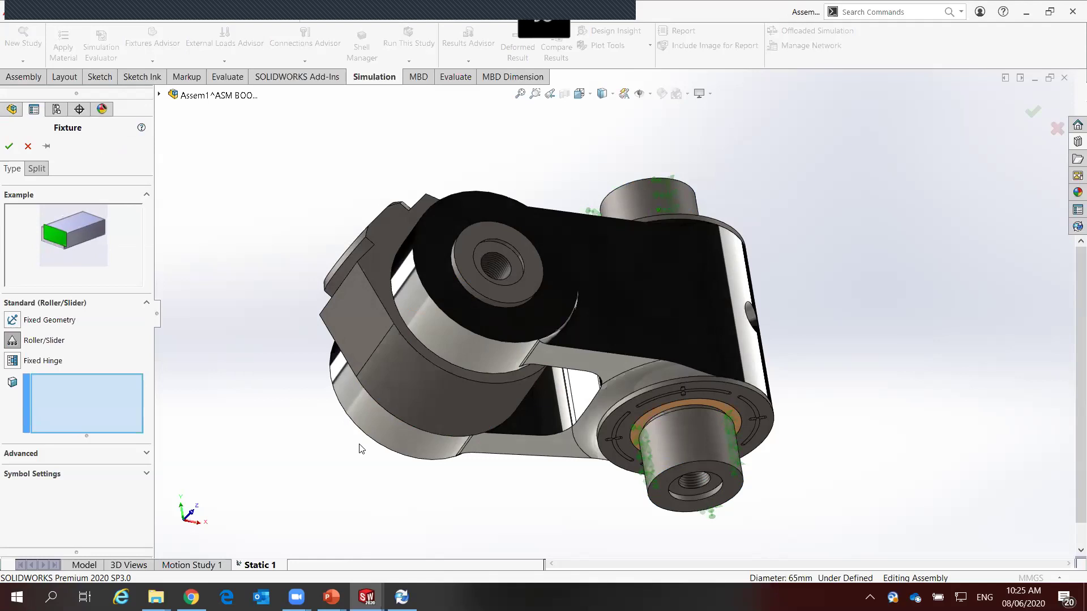
click(732, 400)
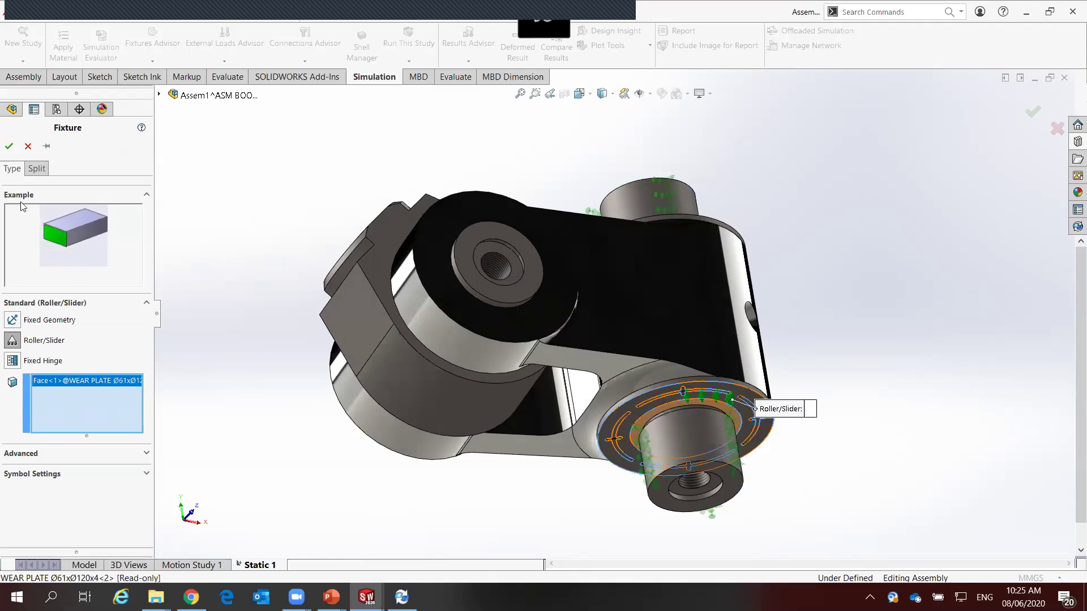
click(9, 146)
mouse_move(358, 165)
middle_down()
mouse_move(404, 331)
mouse_move(499, 302)
mouse_move(487, 317)
middle_up()
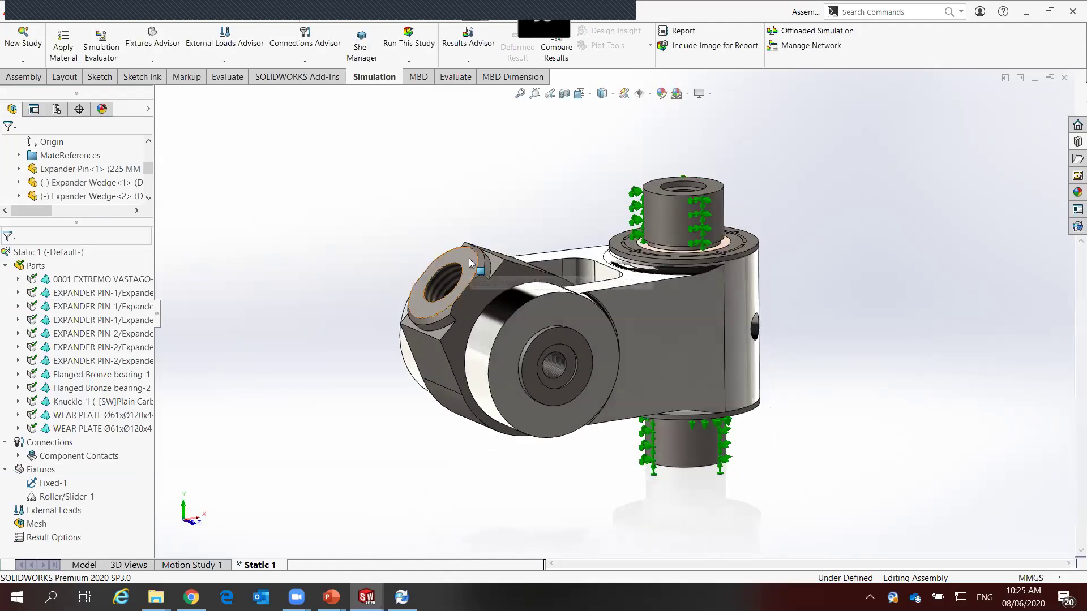
Apply a 90,000 N normal force, Force-1, to the 0801 EXTREMO VASTAGO face
right_click(46, 510)
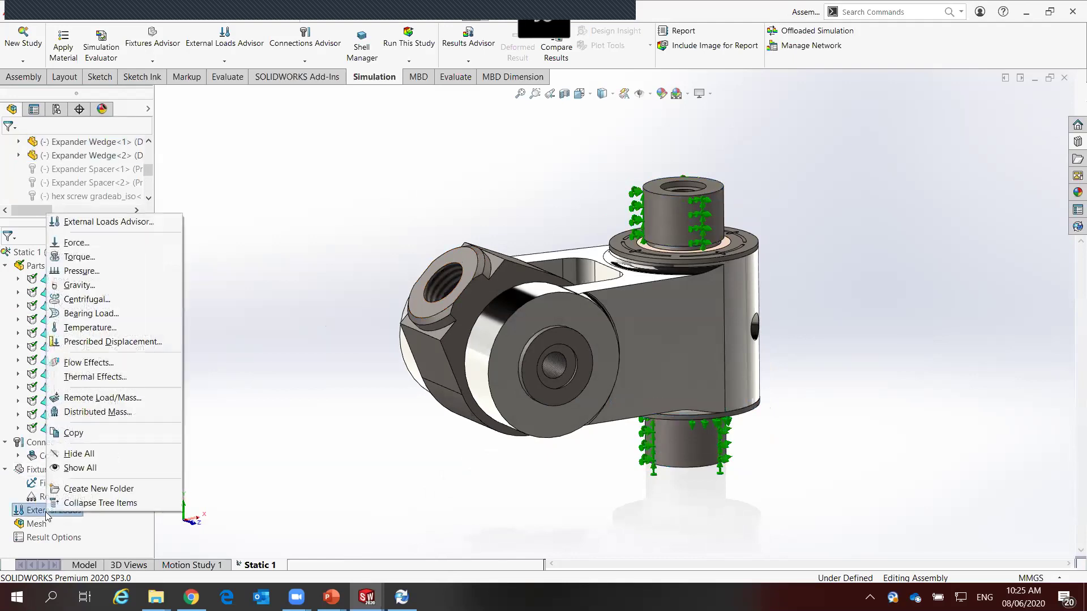
click(76, 242)
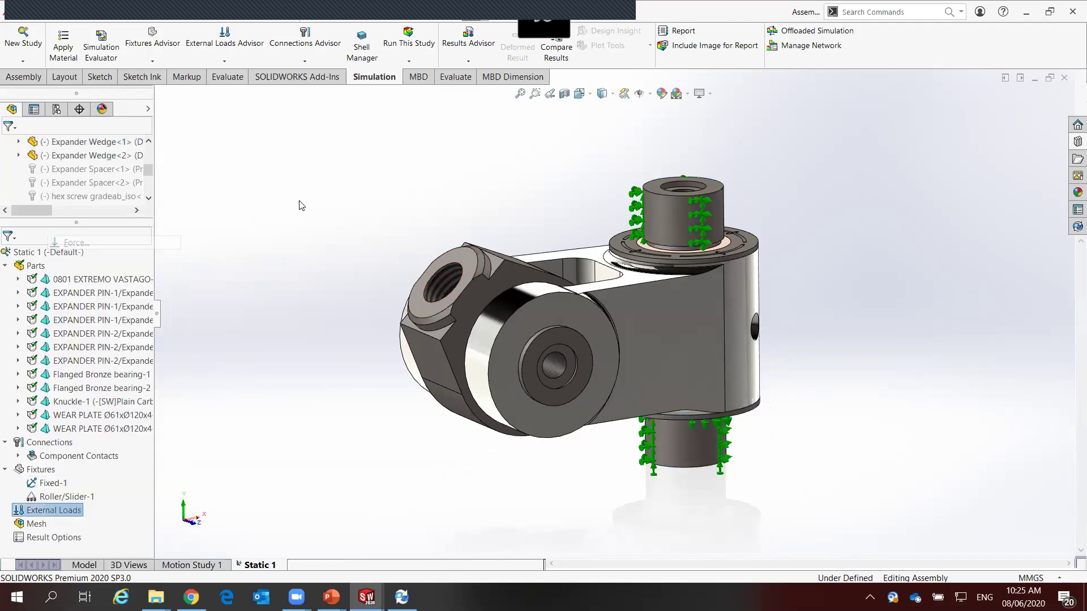
click(465, 259)
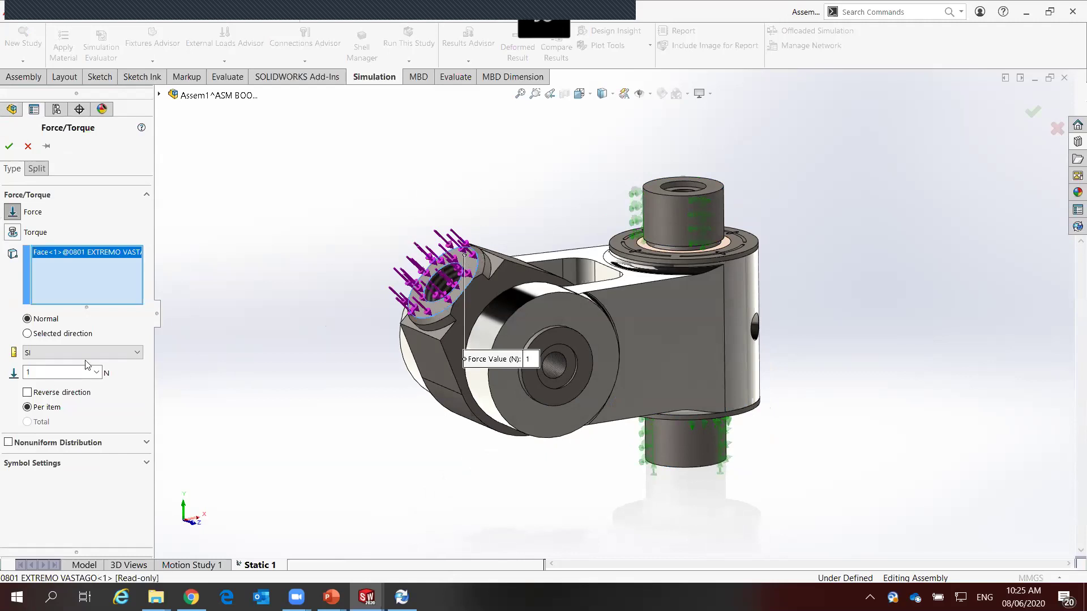
double_click(47, 373)
double_click(58, 373)
text(90000)
click(7, 150)
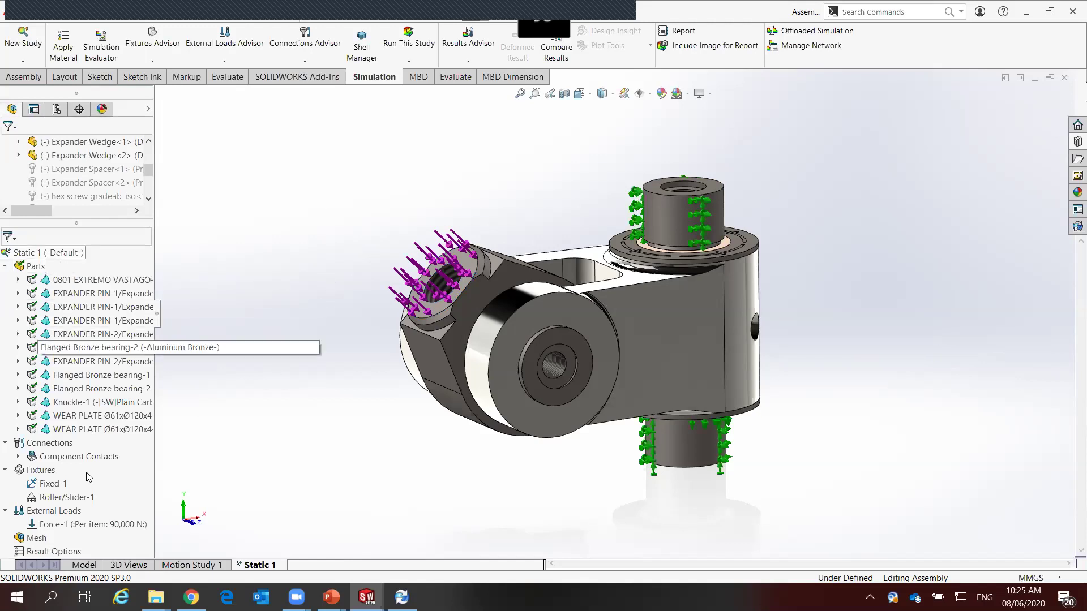
Create the study mesh with custom Mesh Parameters enabled
right_click(41, 541)
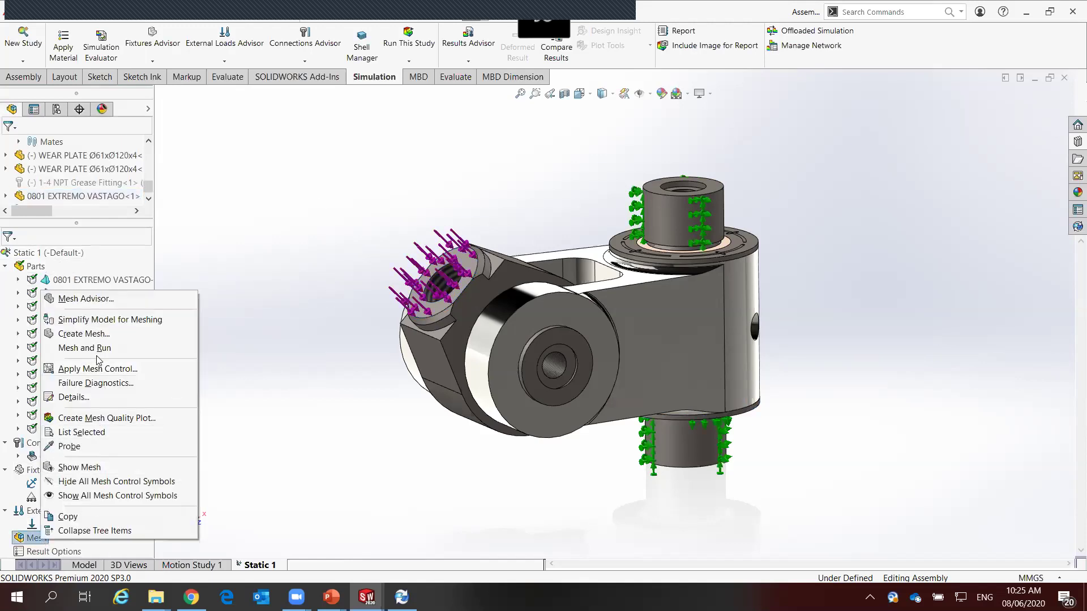
click(91, 332)
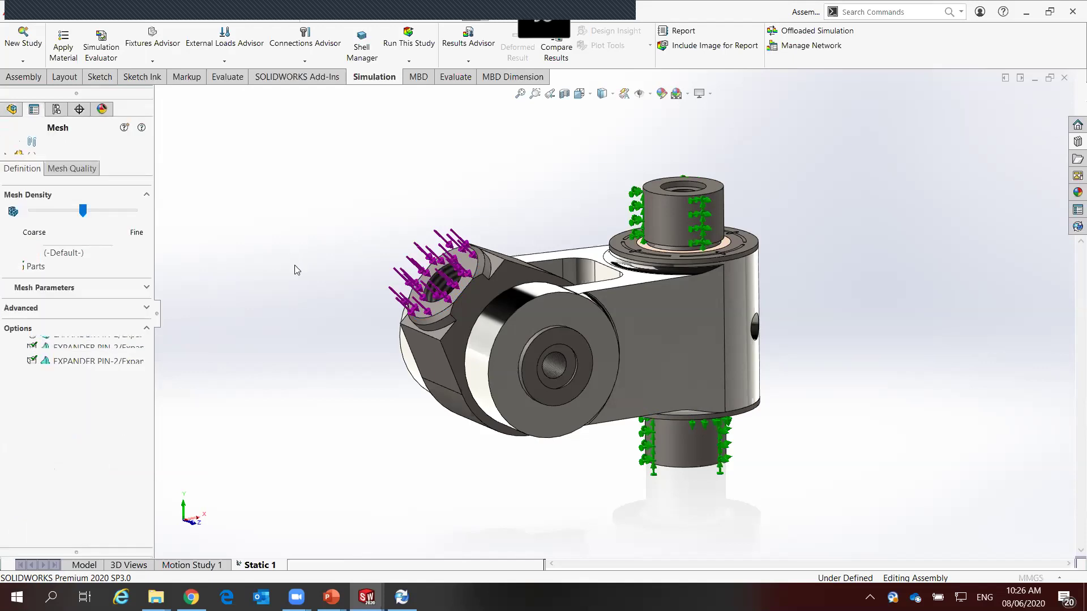
click(30, 310)
click(37, 288)
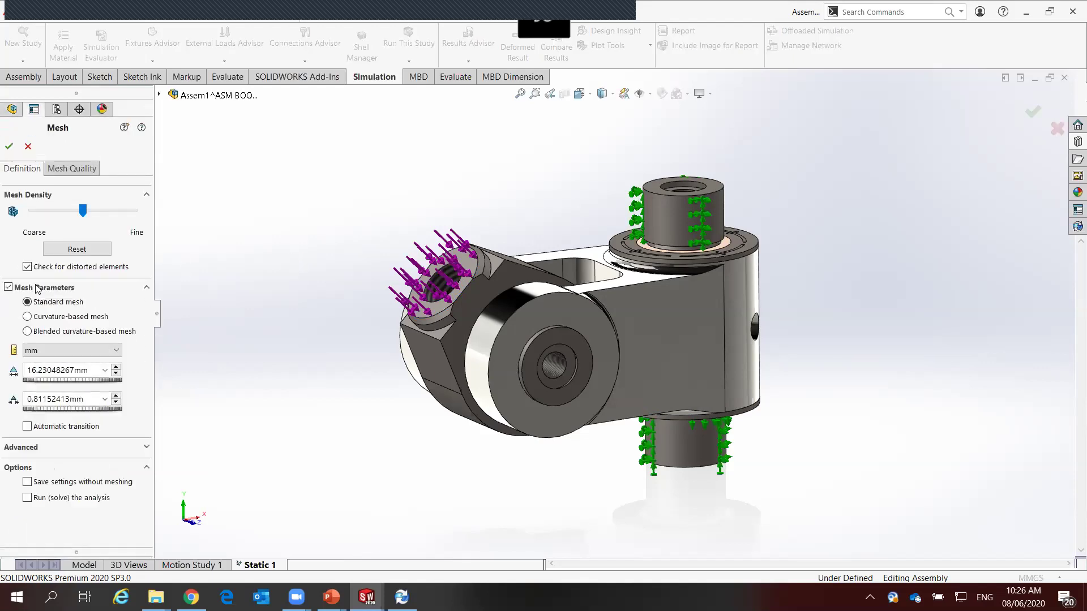
click(43, 317)
click(16, 148)
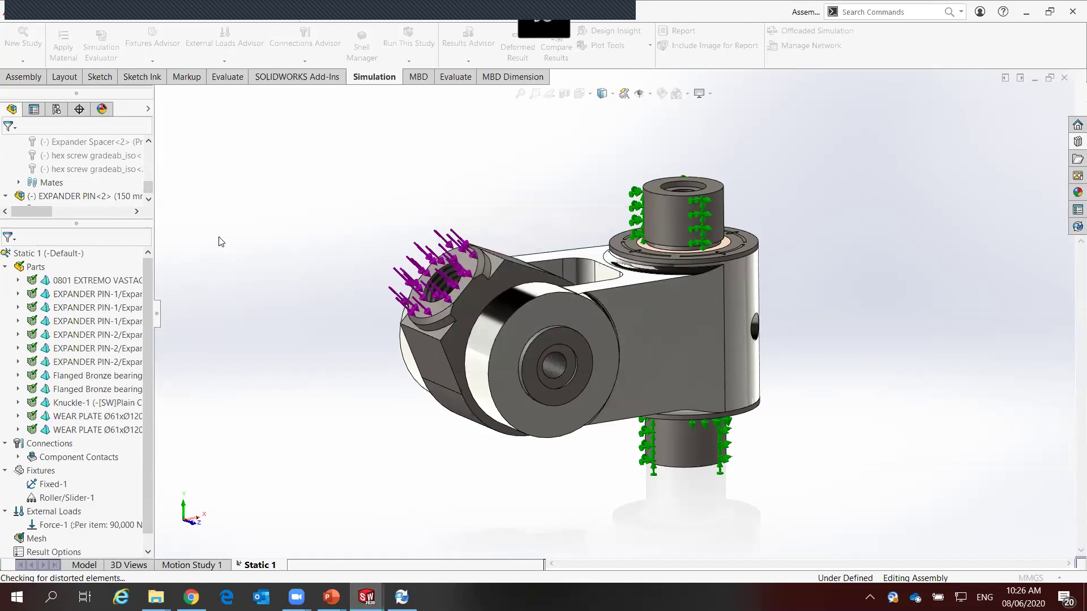
Inspect the mesh, run the Static 1 analysis, and switch to PDM Administration
mouse_move(270, 295)
middle_down()
mouse_move(272, 415)
mouse_move(287, 327)
middle_up()
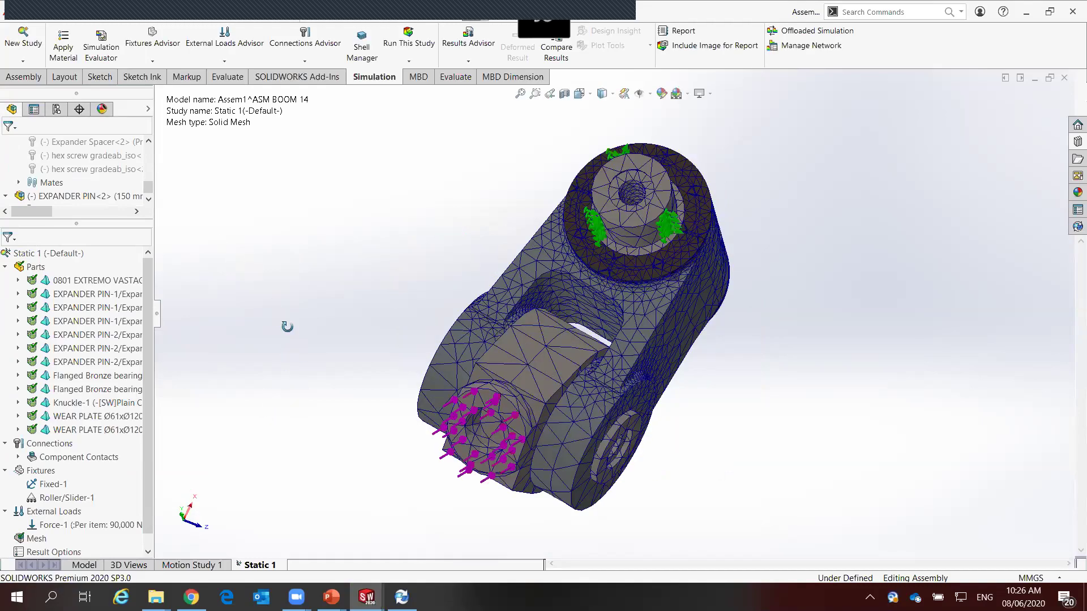
middle_drag(567, 364, 601, 252)
scroll(669, 290, down, 5)
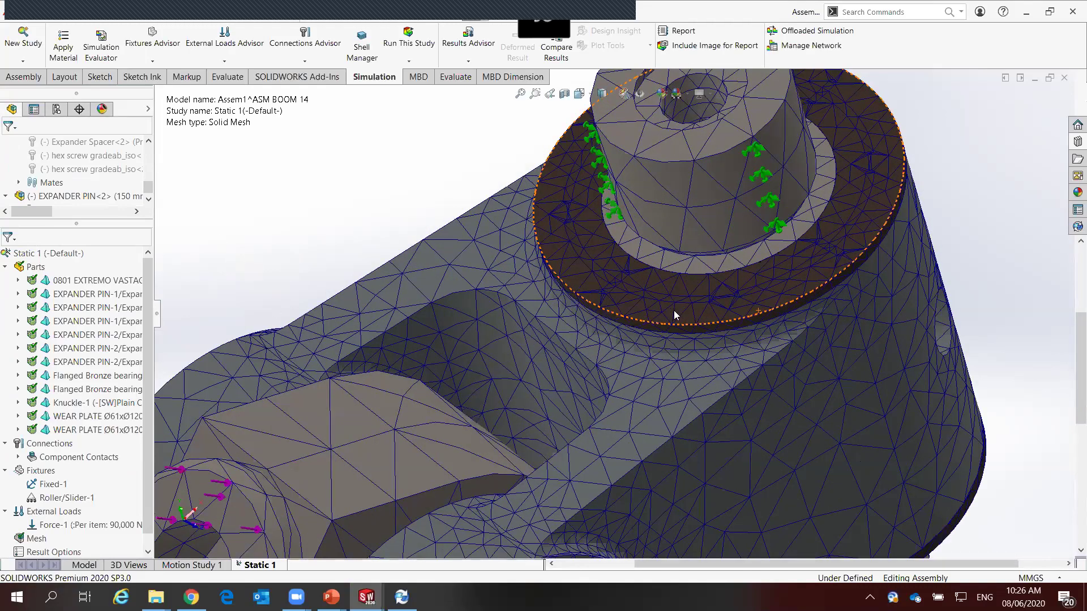
scroll(644, 334, up, 5)
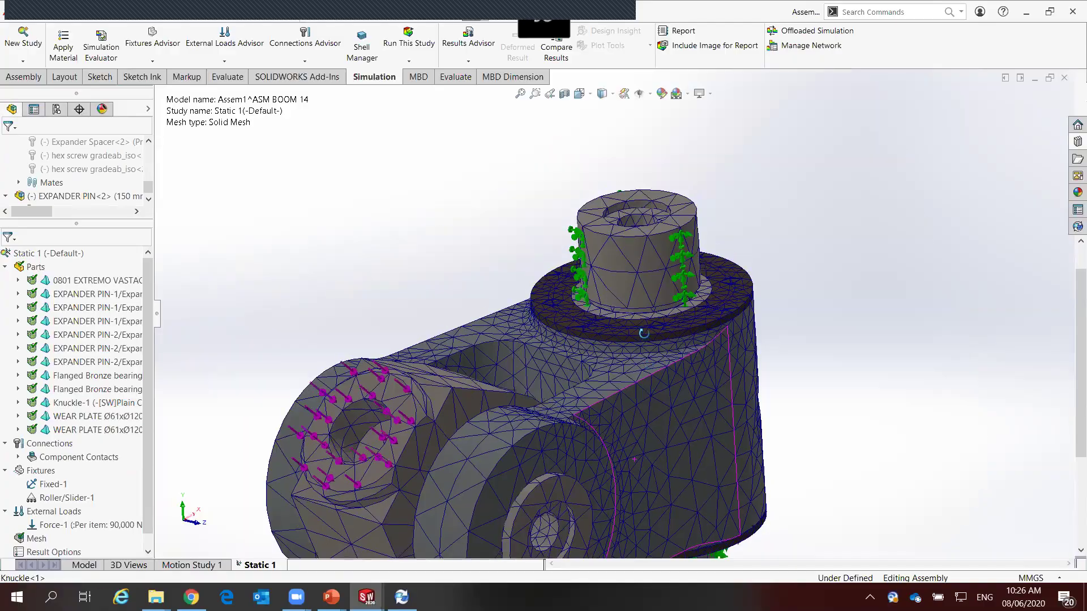
key(ctrl+7)
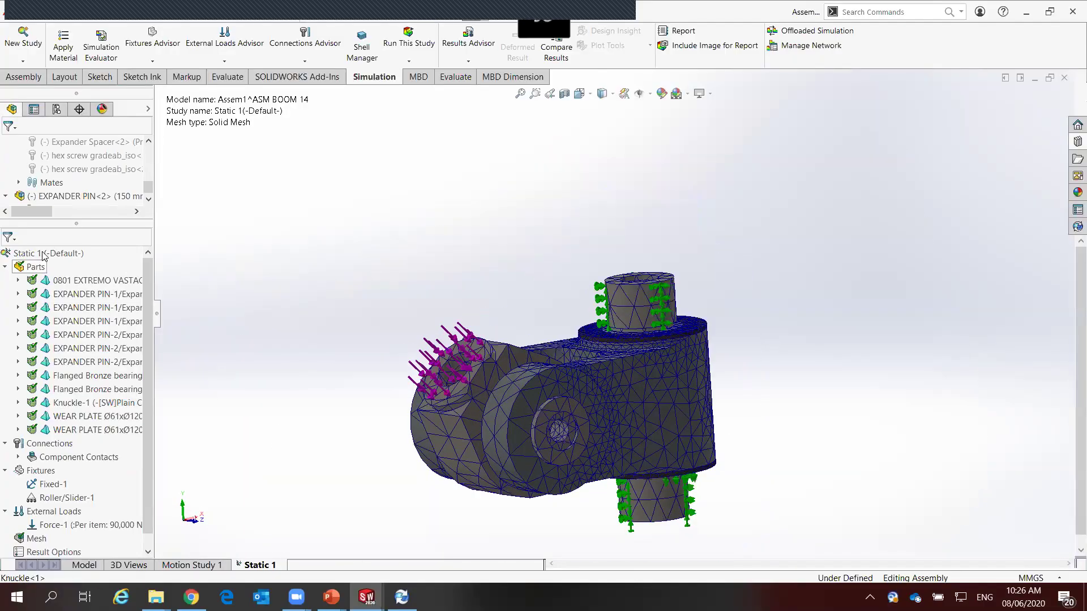
right_click(80, 255)
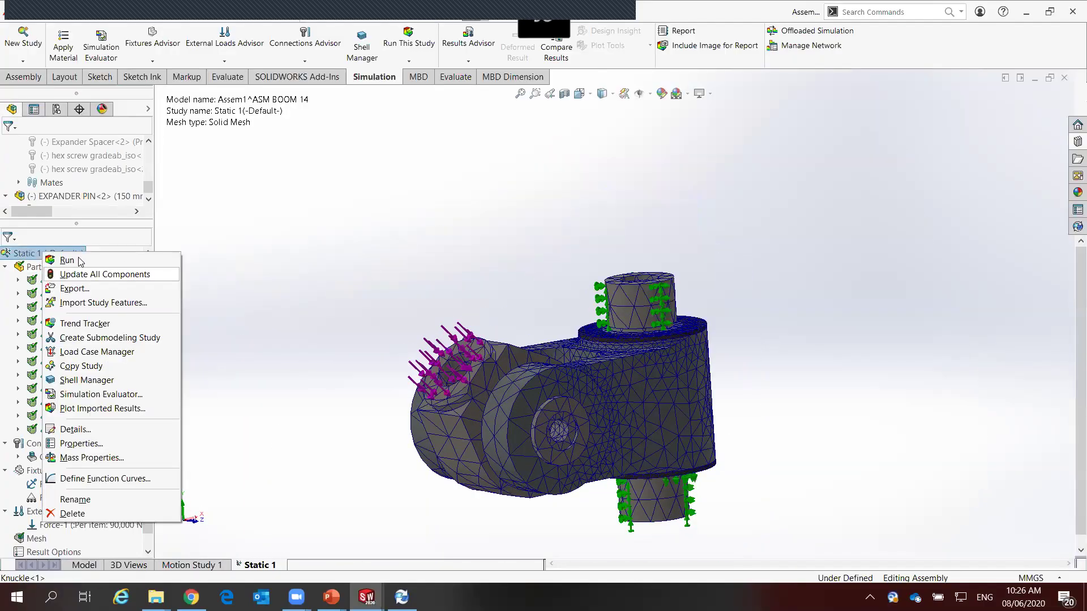
click(80, 261)
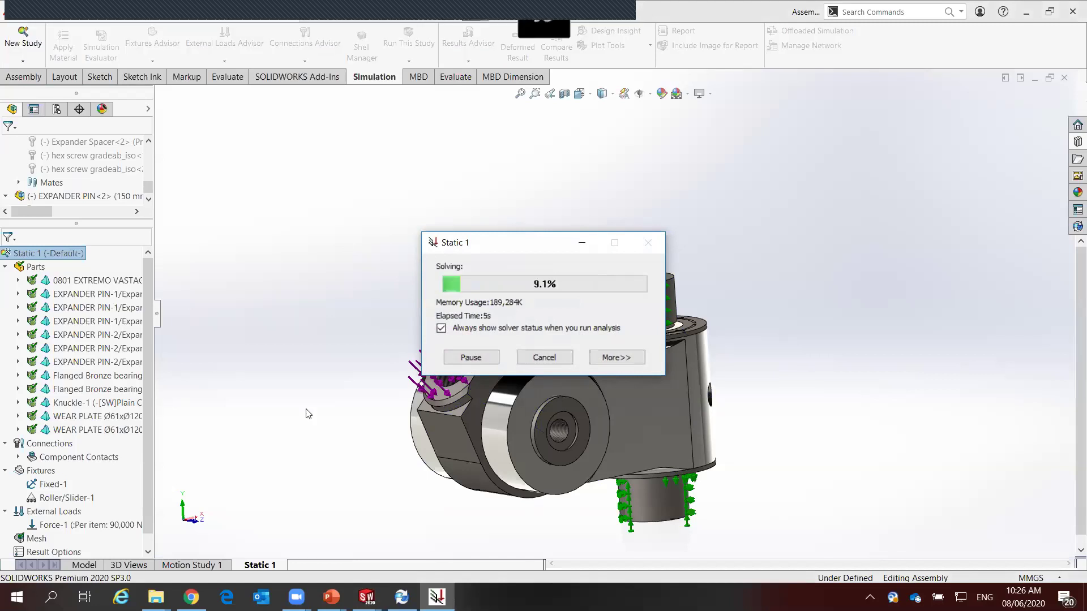
click(402, 597)
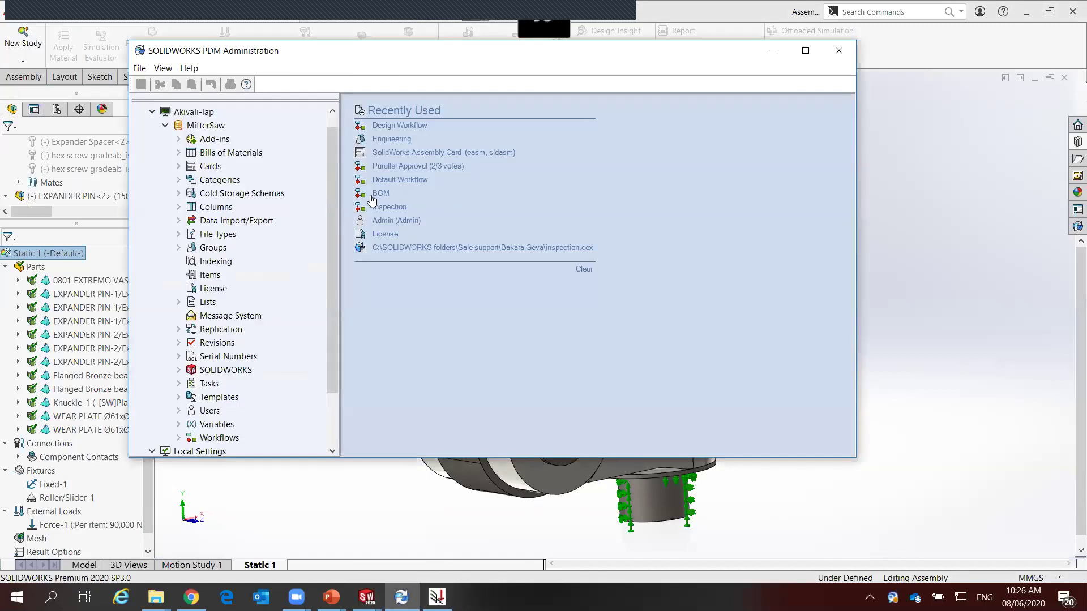
Maximize PDM Administration and open the MitterSaw vault's Default Workflow diagram, zoomed to fit
double_click(391, 59)
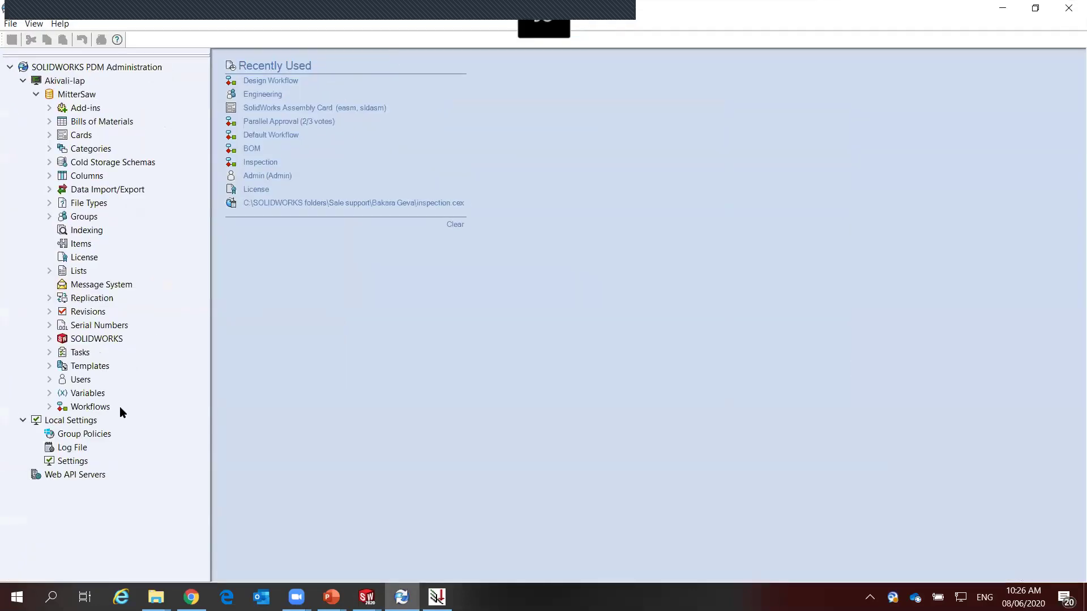
click(49, 406)
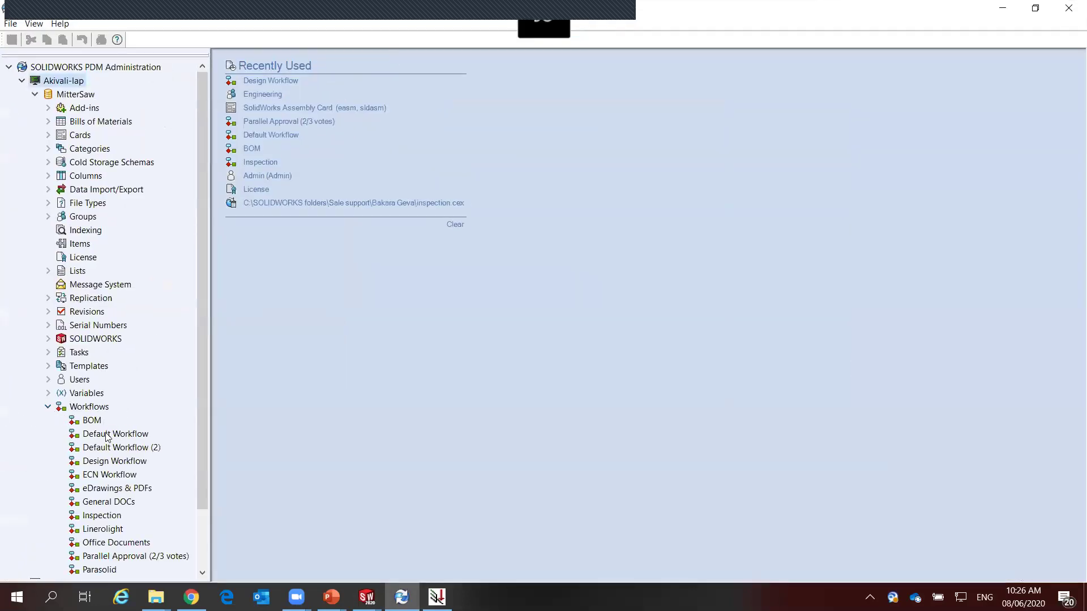
double_click(107, 434)
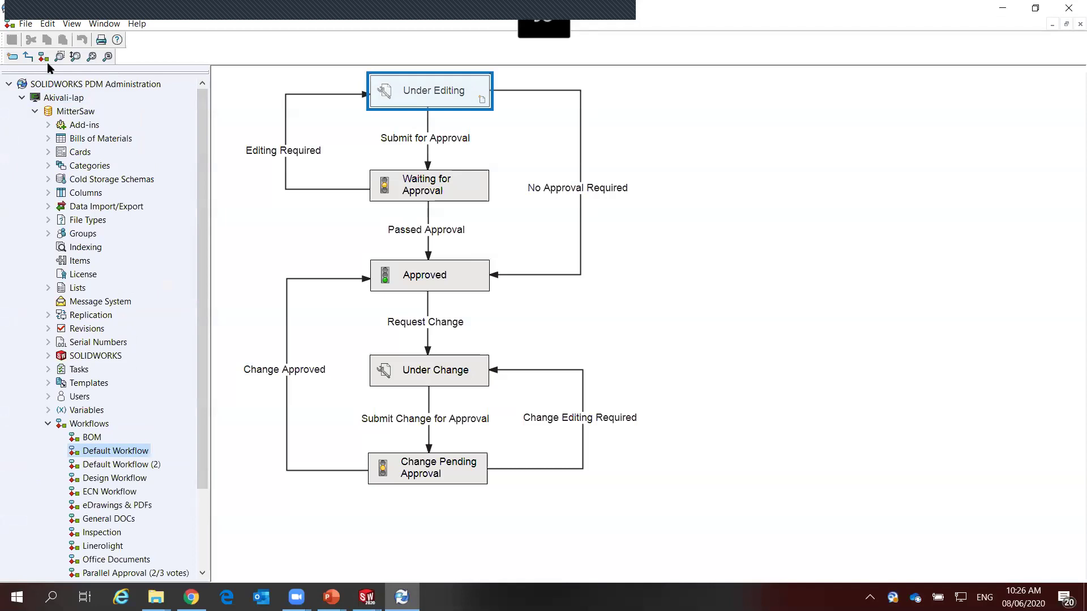
click(367, 597)
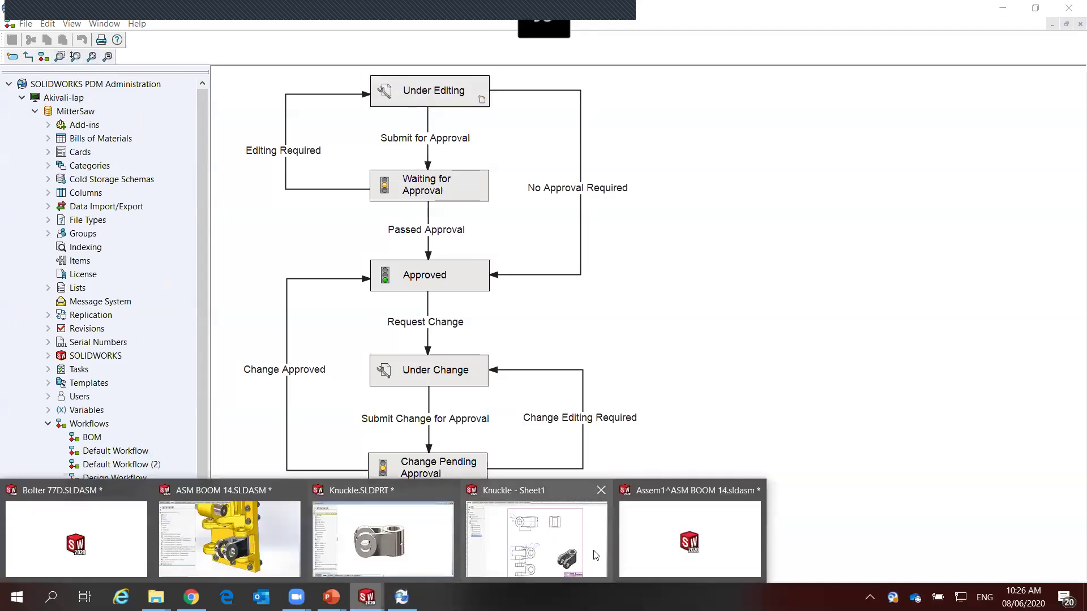
click(462, 29)
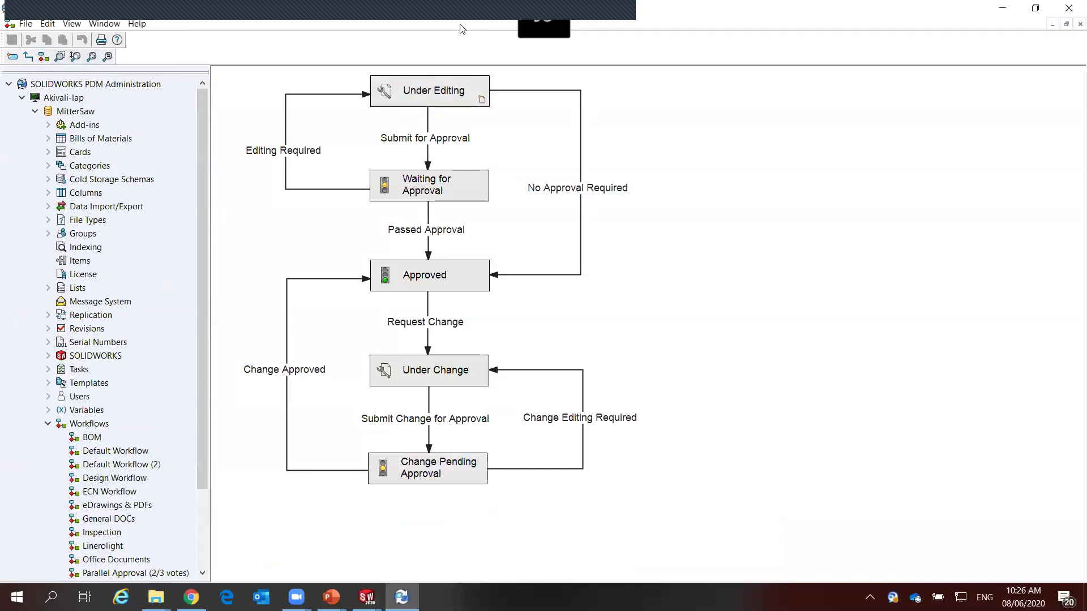
click(91, 57)
click(705, 212)
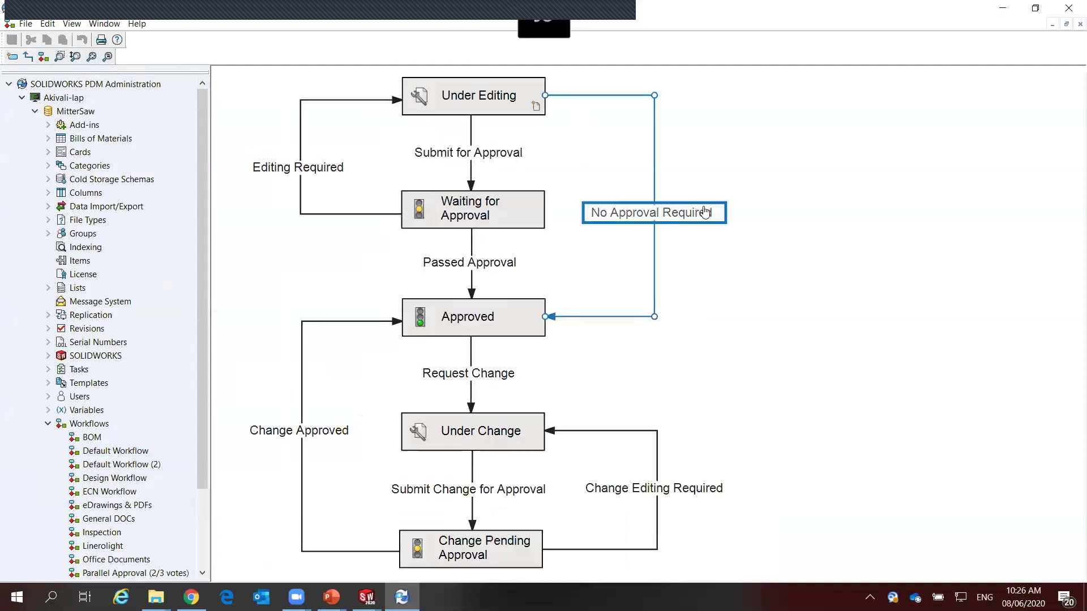
click(306, 460)
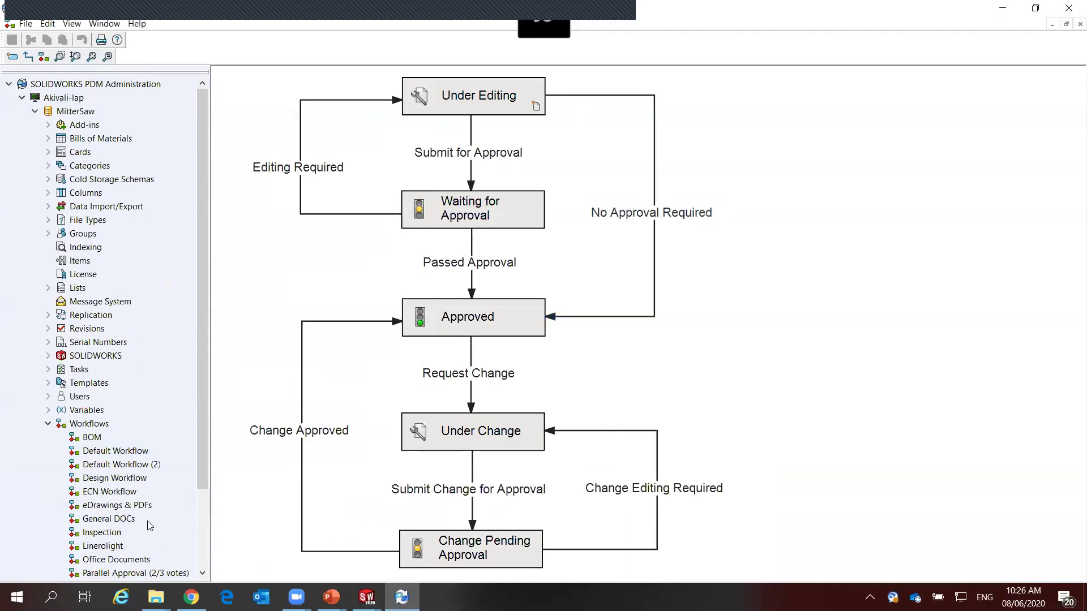
Open the Design Workflow, zoom to fit, and inspect Work in Progress, Pending Approval and transitions
click(121, 481)
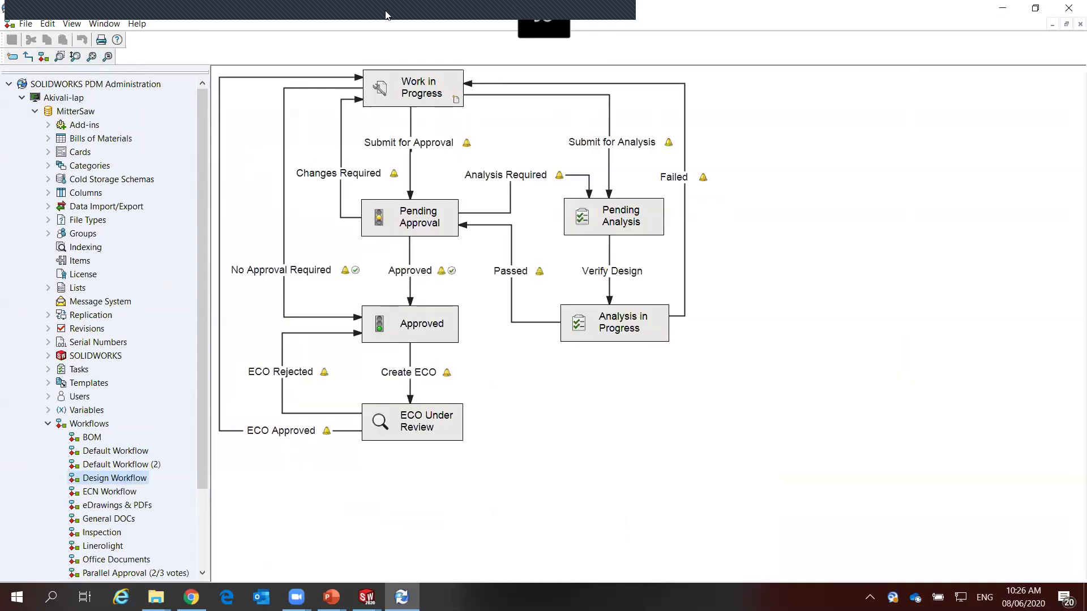
click(91, 57)
click(517, 86)
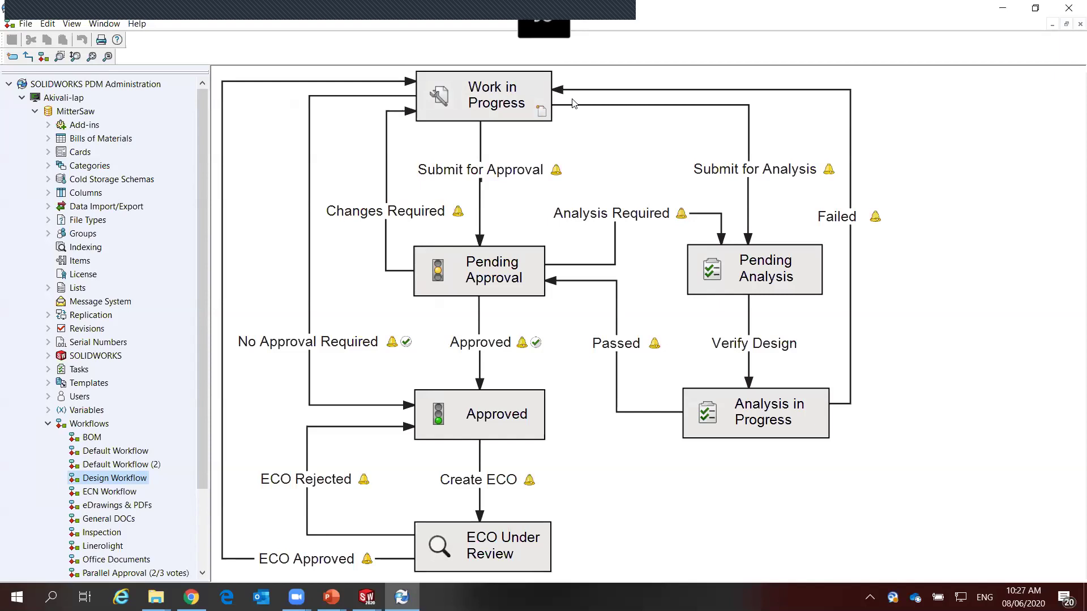
click(489, 255)
click(502, 107)
click(492, 266)
click(552, 220)
click(554, 171)
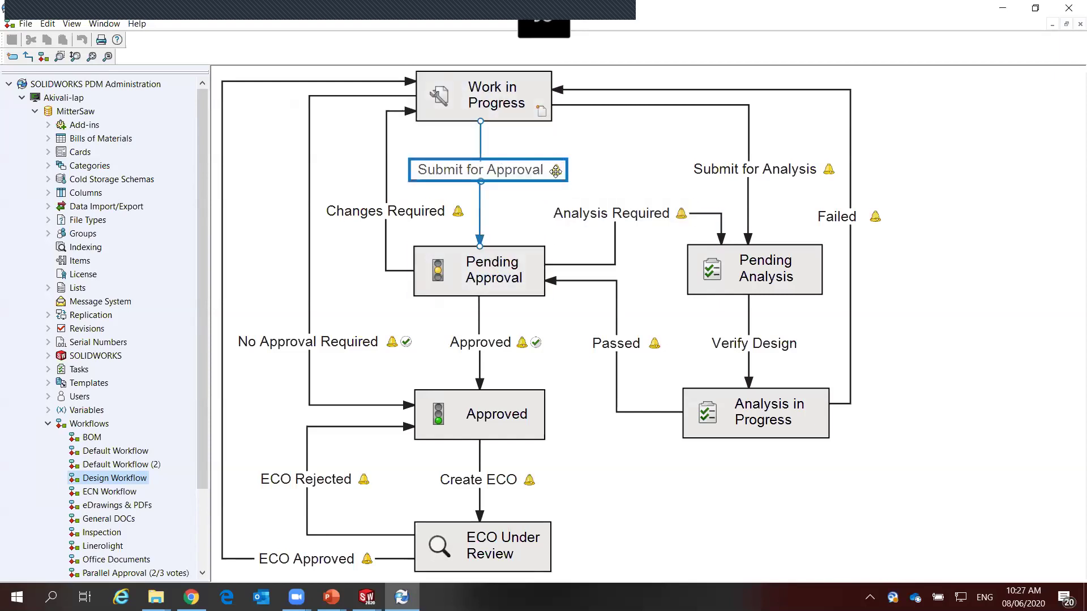
click(532, 196)
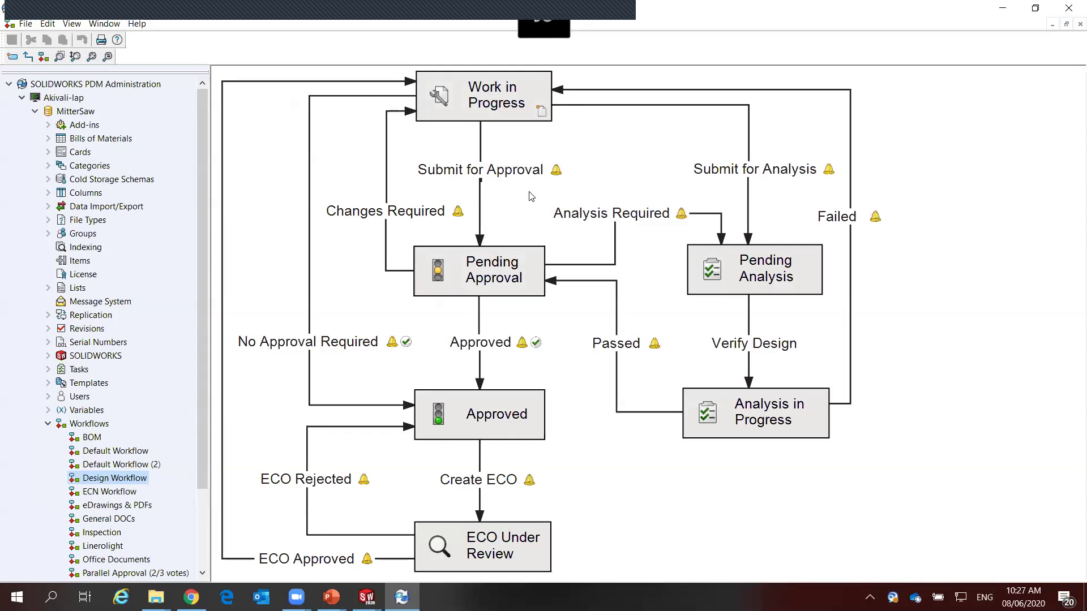
Inspect the Submit for Approval transition and the Pending Approval and Approved states
click(521, 177)
click(509, 263)
click(465, 434)
click(501, 274)
click(484, 419)
Turn on the Max annotation for the knuckle's von Mises stress plot
click(1002, 8)
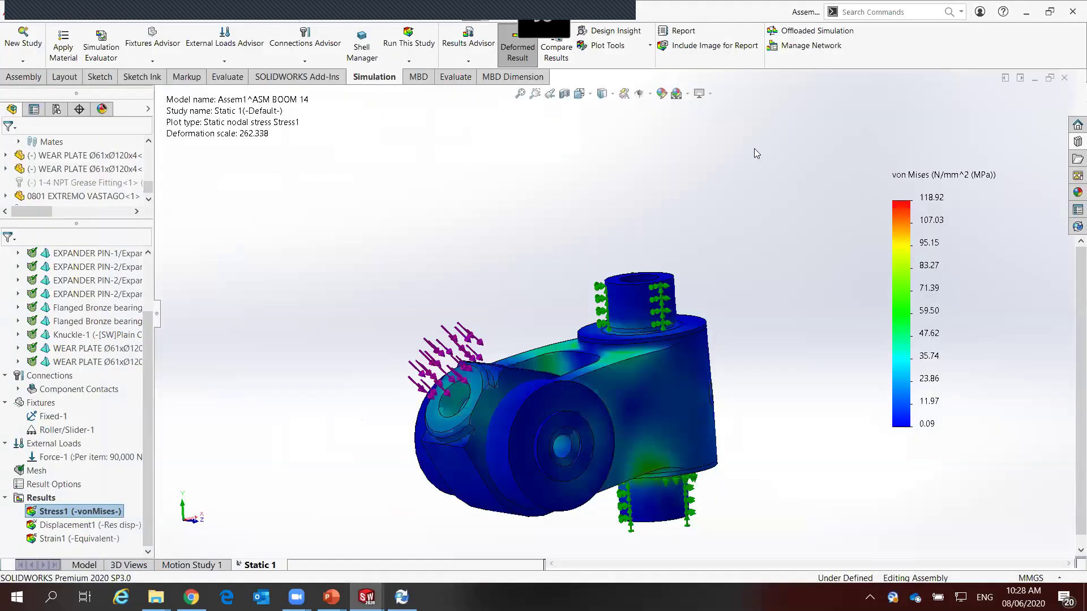
mouse_move(650, 417)
middle_down()
mouse_move(626, 421)
mouse_move(642, 303)
mouse_move(628, 328)
middle_up()
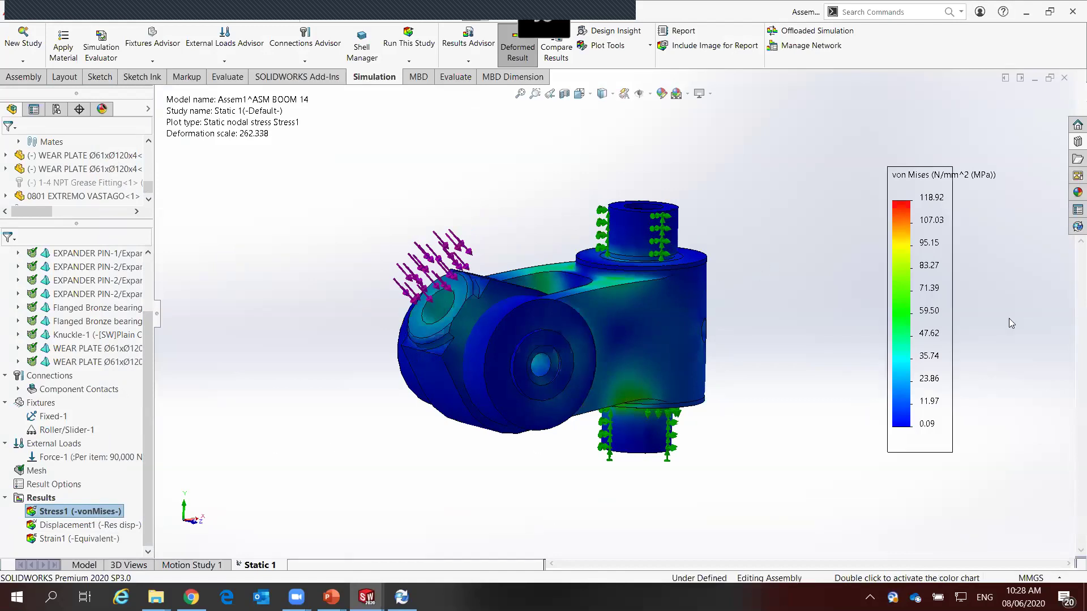
double_click(937, 207)
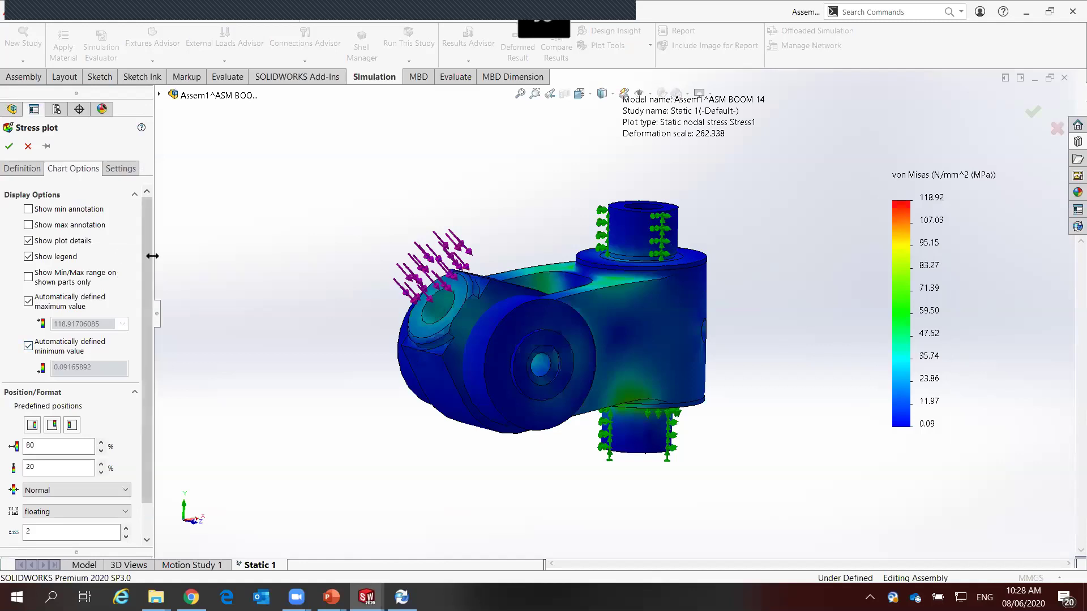
click(29, 225)
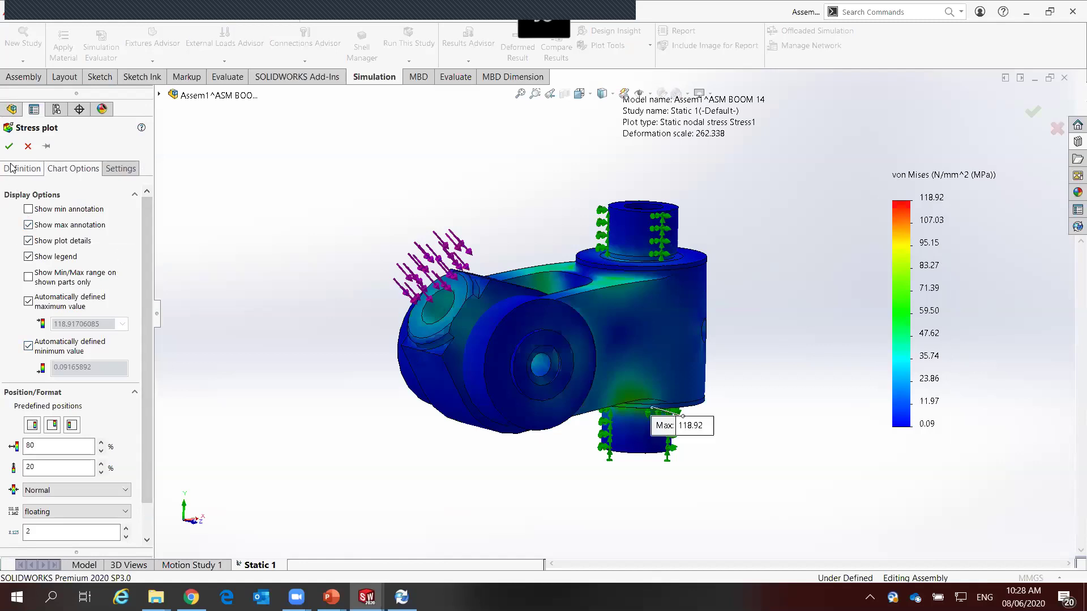
click(9, 146)
Orbit and zoom to inspect the Max 118.92 peak-stress point near the lower pin
drag(666, 425, 507, 468)
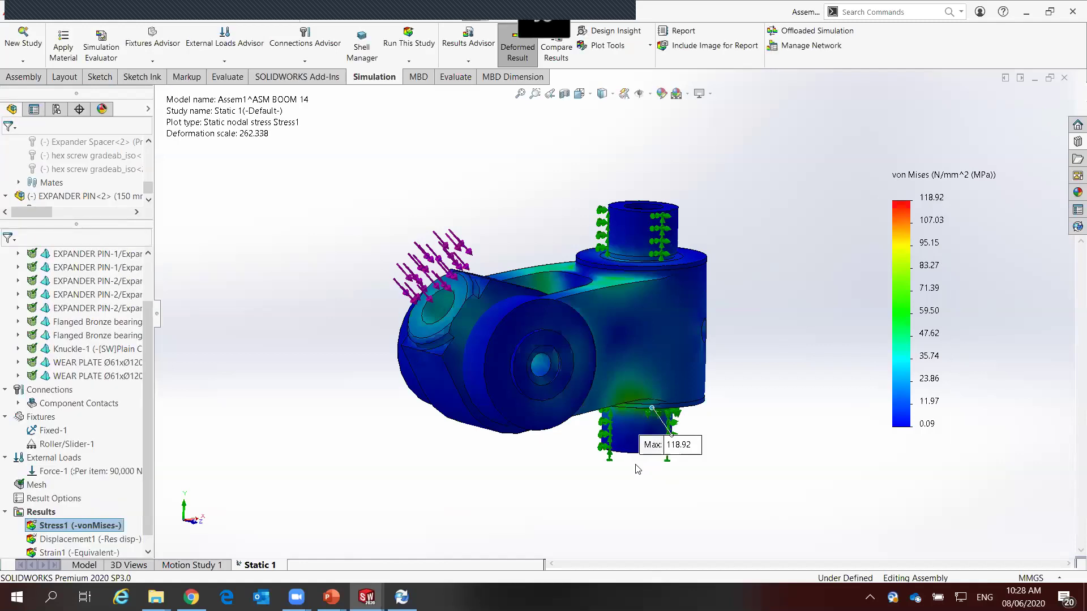
middle_drag(507, 468, 602, 370)
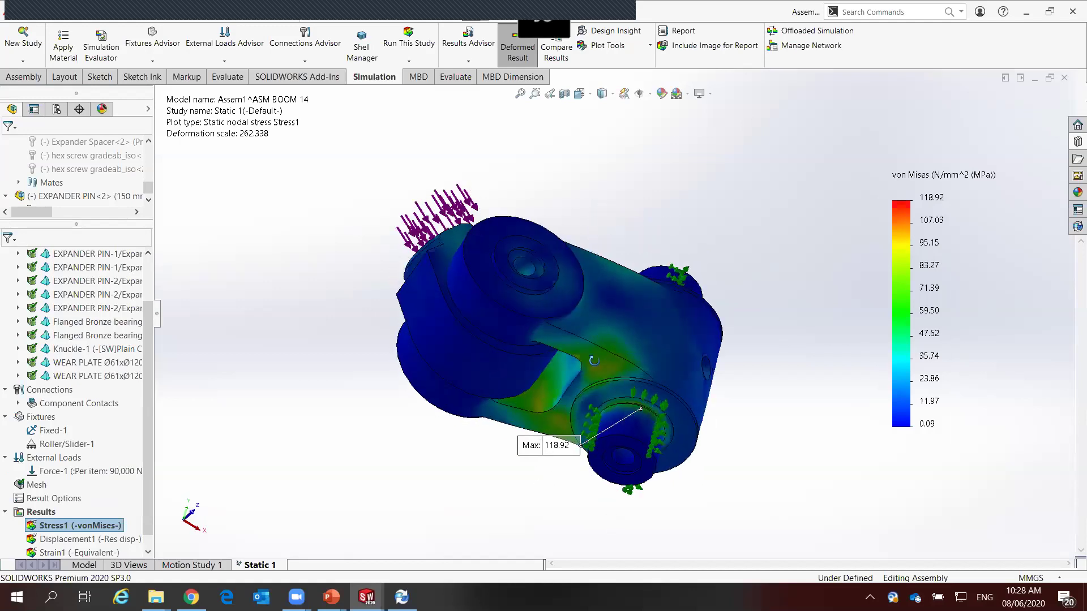
scroll(602, 370, down, 2)
scroll(605, 367, down, 3)
scroll(615, 360, down, 3)
mouse_move(619, 359)
middle_down()
mouse_move(633, 439)
mouse_move(624, 498)
middle_up()
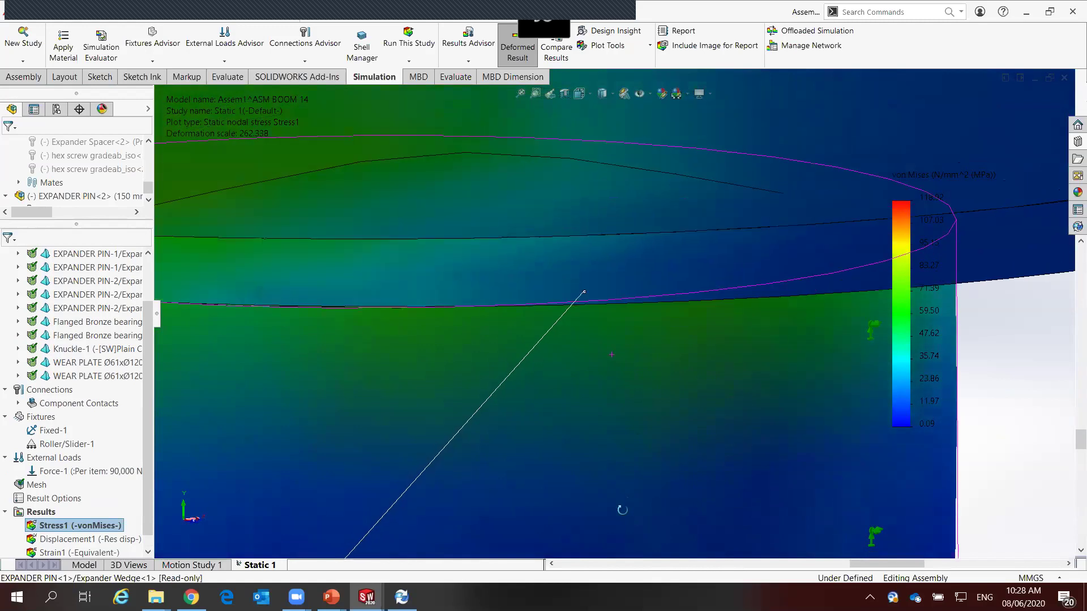
scroll(582, 389, up, 3)
scroll(582, 388, up, 3)
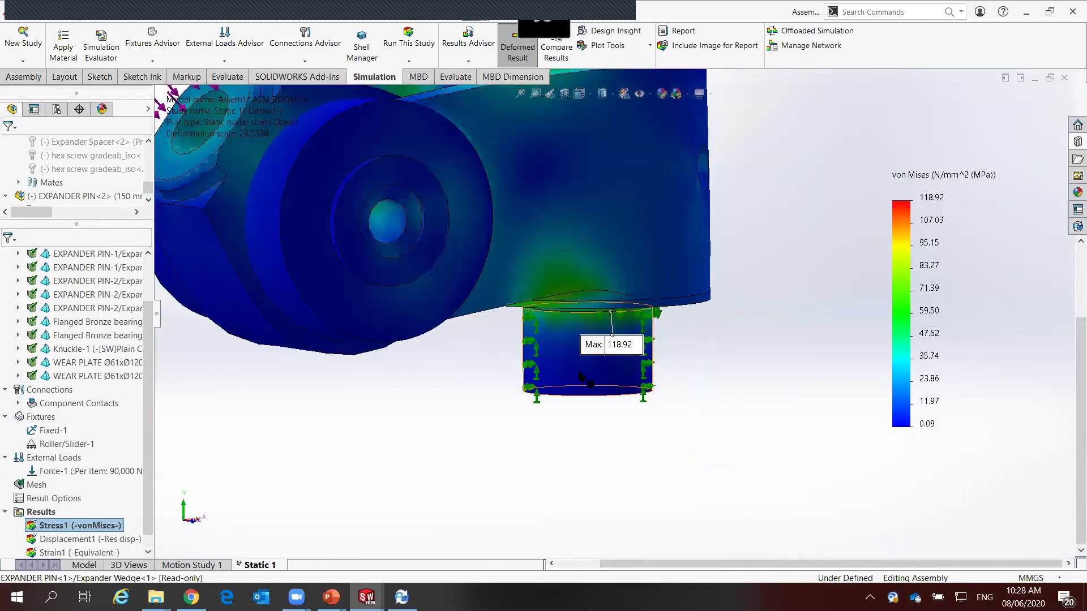
scroll(566, 351, up, 2)
middle_drag(524, 277, 540, 238)
scroll(566, 254, down, 2)
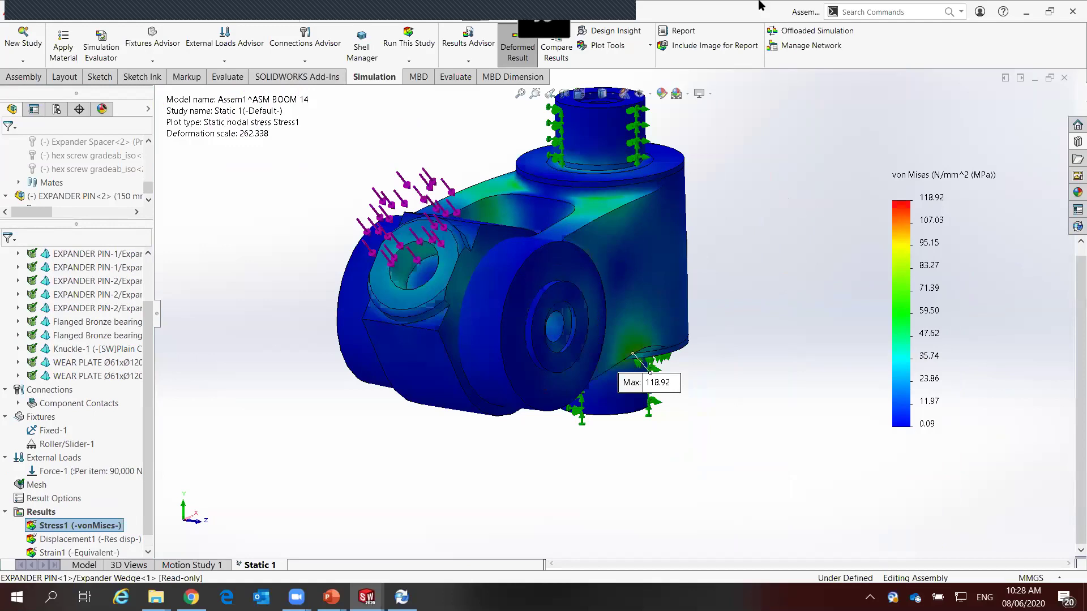
mouse_move(606, 362)
middle_down()
mouse_move(625, 335)
mouse_move(560, 291)
mouse_move(628, 347)
mouse_move(636, 279)
mouse_move(517, 437)
middle_up()
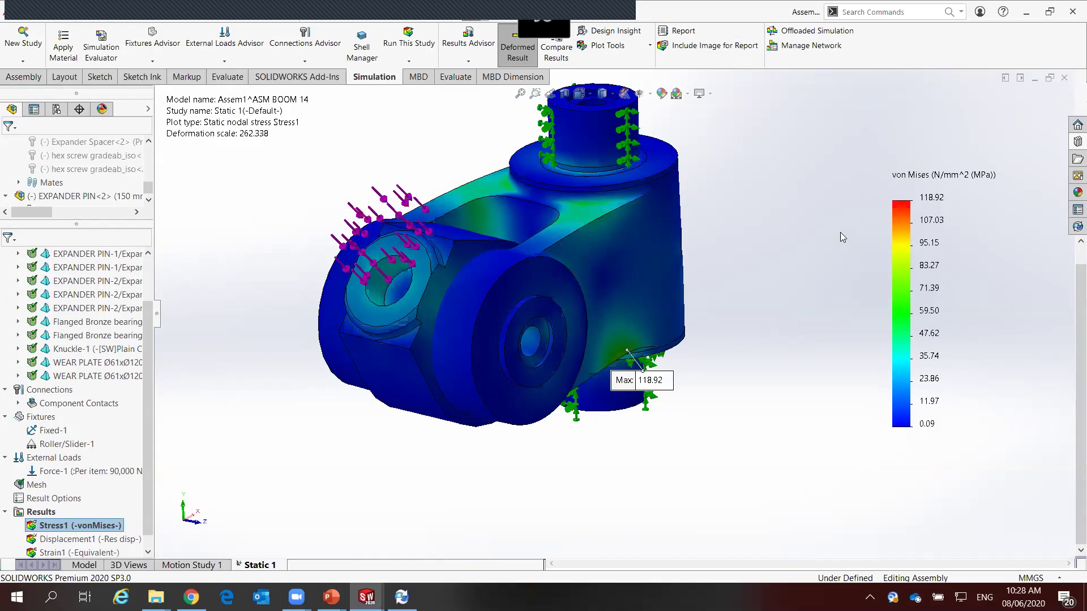
key(ctrl+Tab)
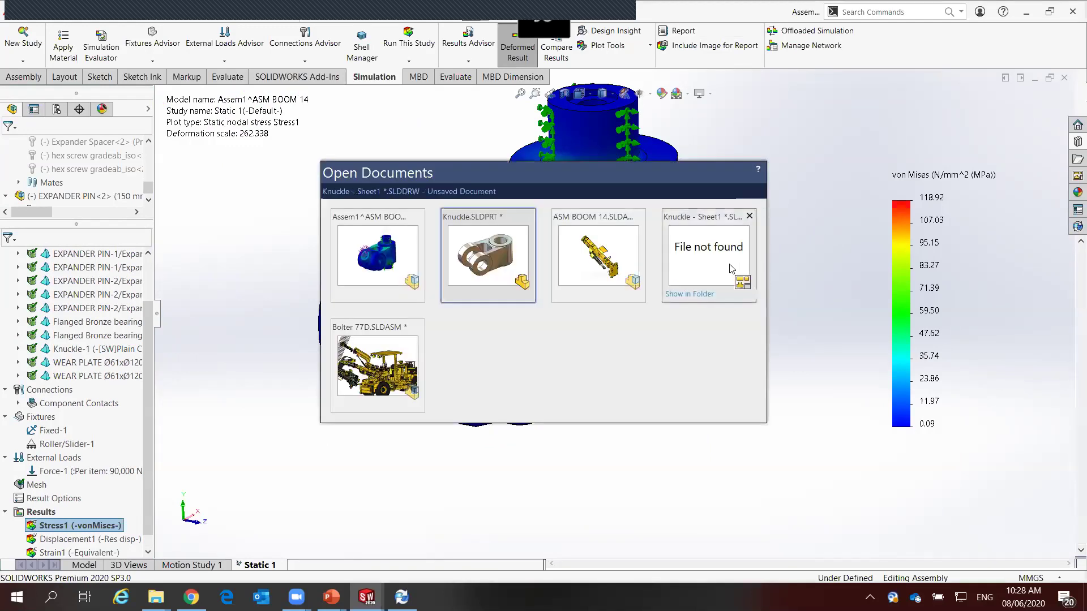
Switch to the Knuckle drawing and add a center mark on Section A-A's hole arc
key(Escape)
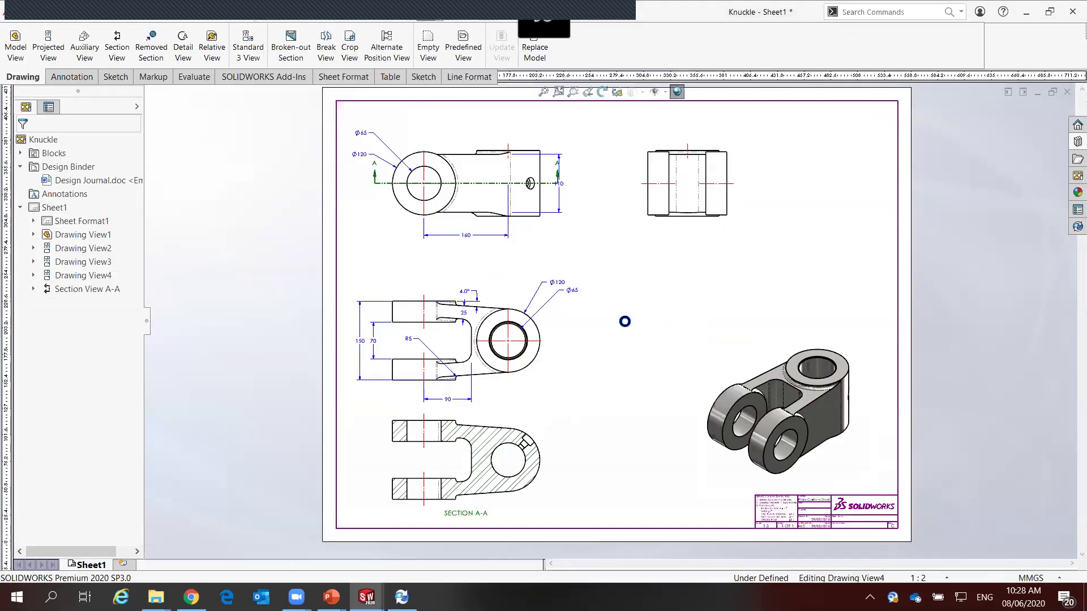
scroll(552, 447, down, 3)
scroll(572, 373, down, 3)
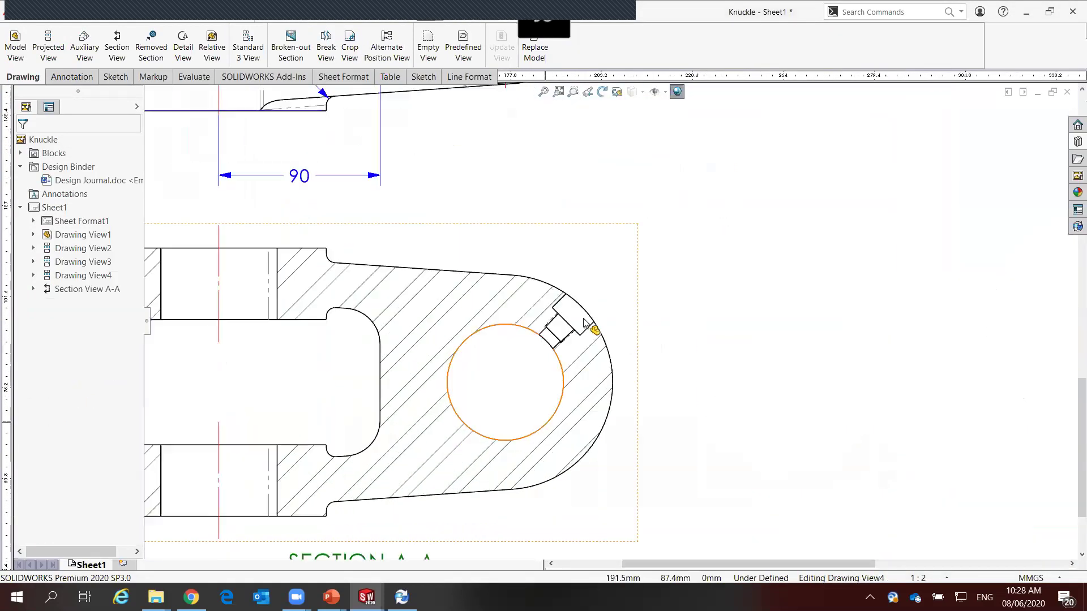
scroll(682, 289, up, 3)
scroll(683, 255, up, 3)
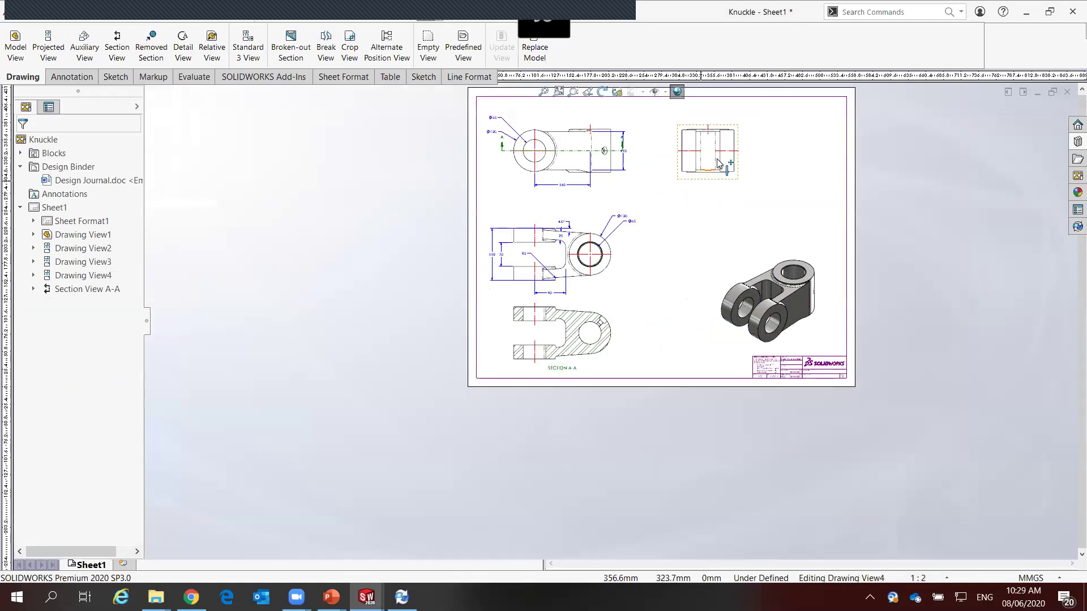
scroll(684, 208, down, 1)
scroll(685, 208, down, 1)
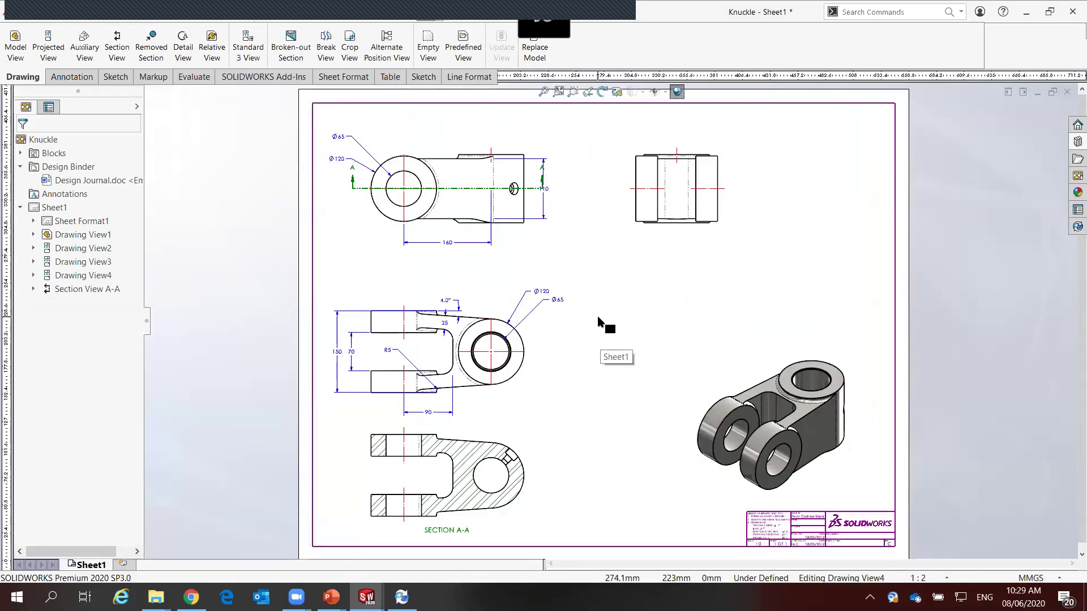
scroll(554, 464, up, 1)
scroll(537, 340, down, 1)
scroll(524, 329, down, 1)
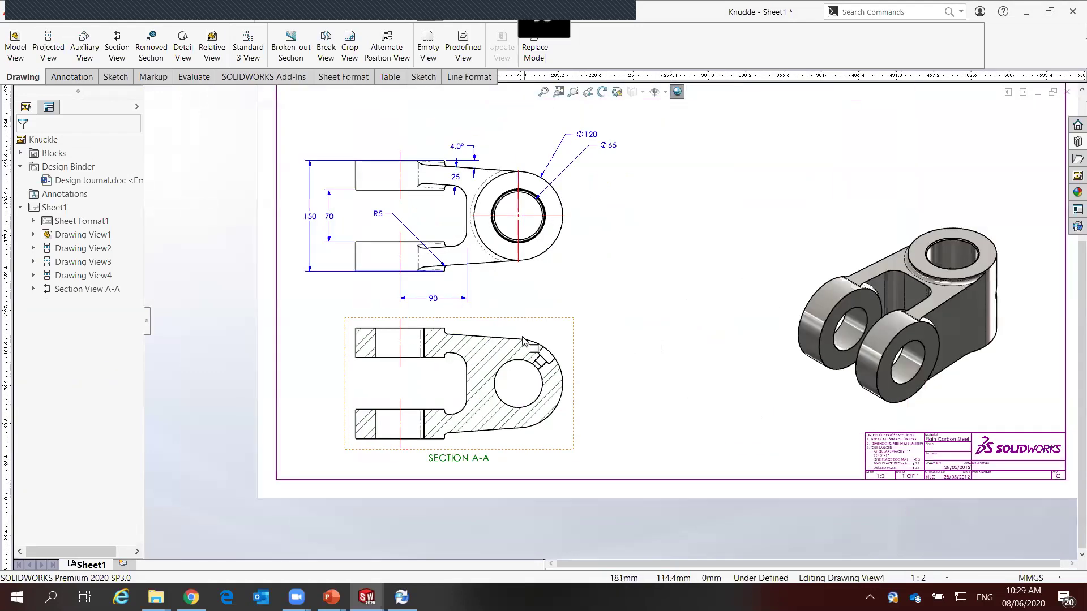
click(76, 77)
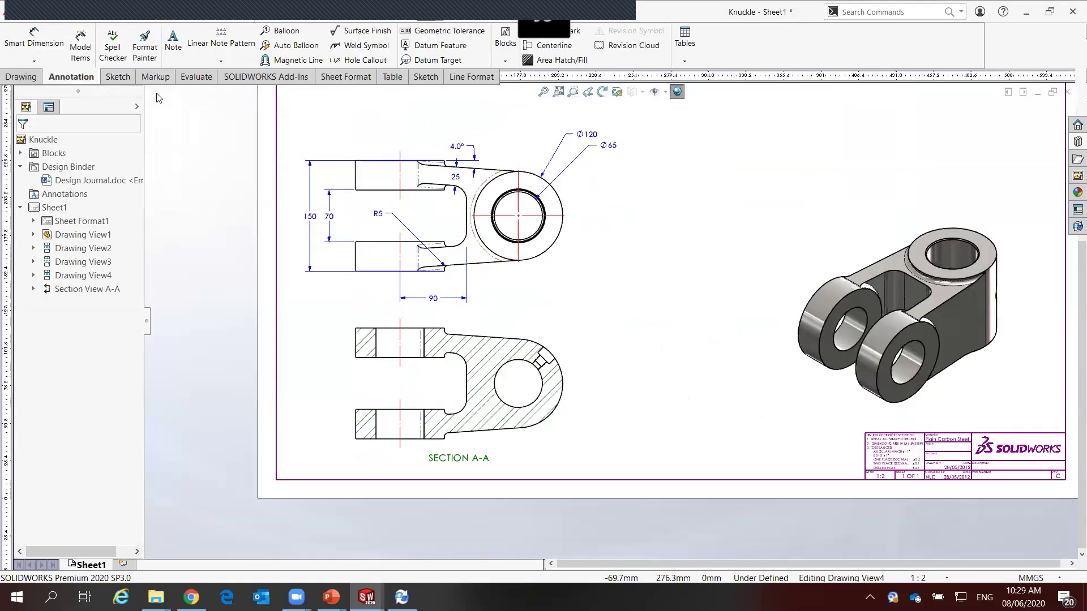
click(574, 31)
click(560, 396)
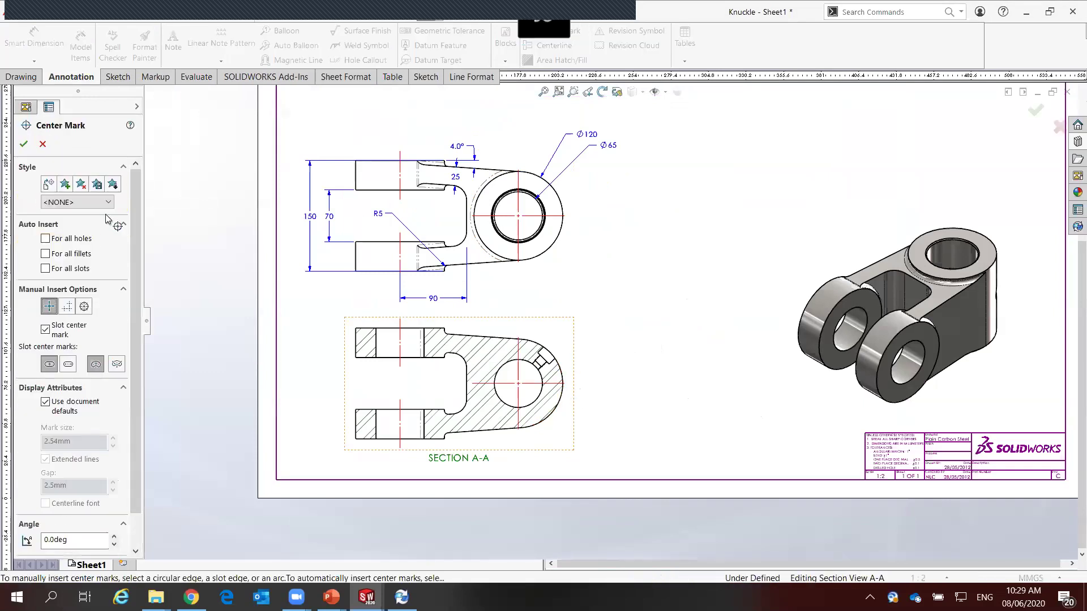
click(24, 145)
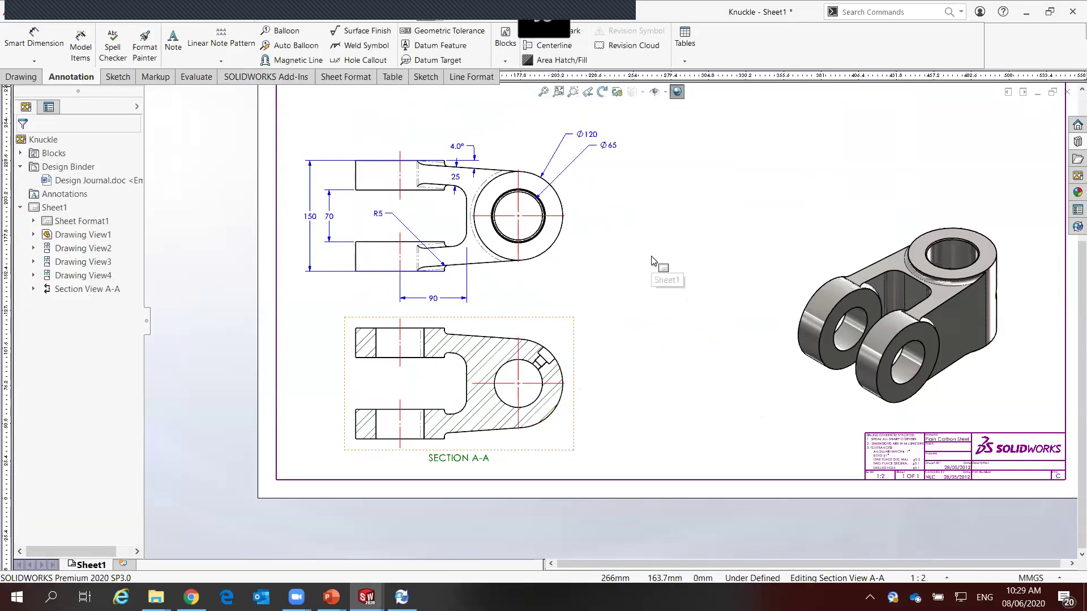
Add a centerline through the round hole on Section A-A
click(552, 45)
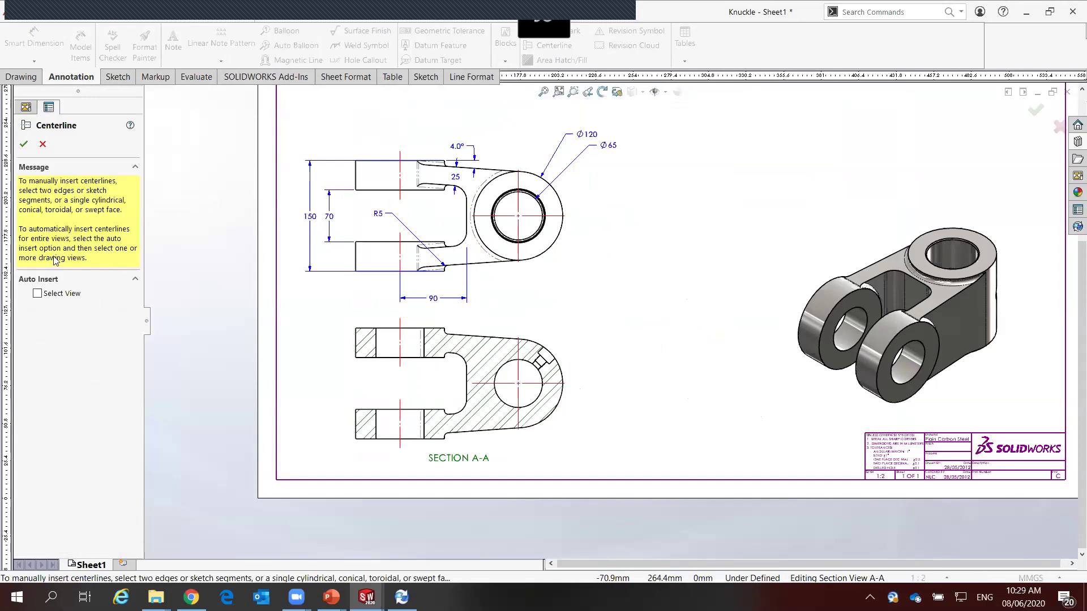
click(322, 328)
click(24, 144)
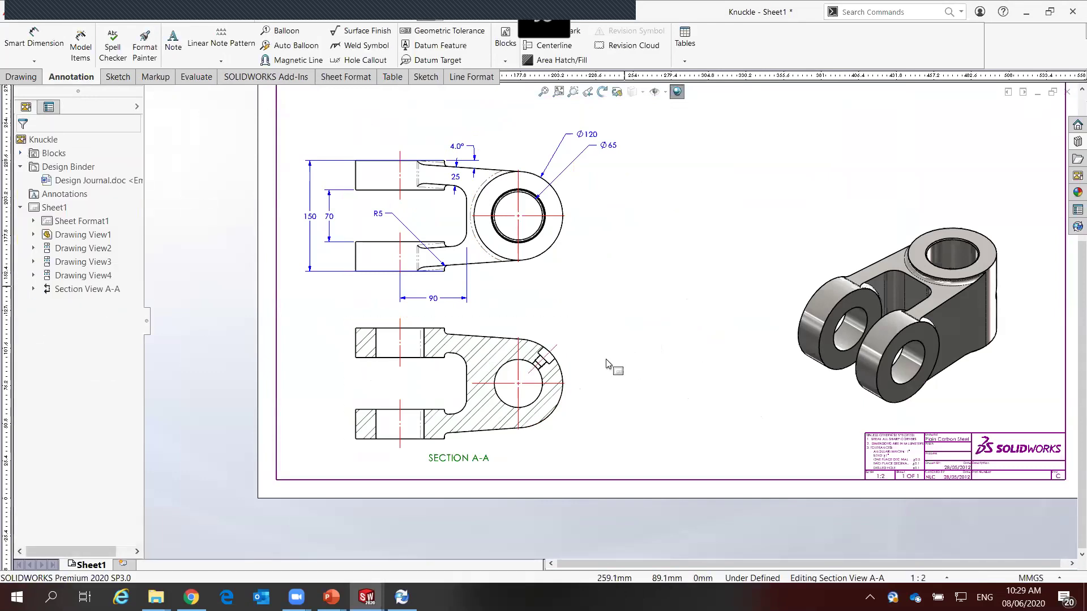
scroll(528, 406, down, 3)
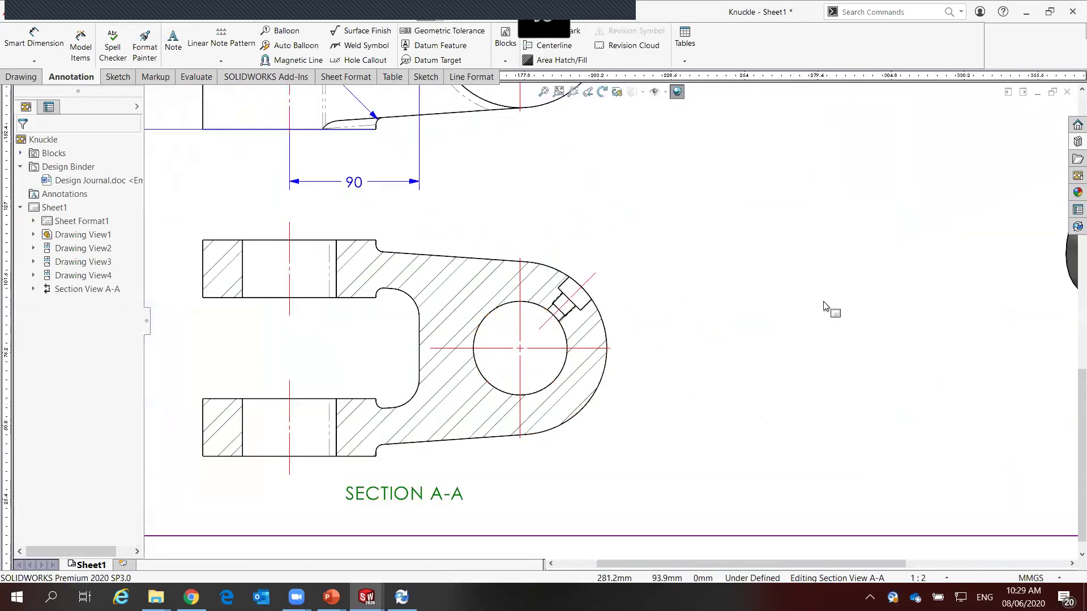
scroll(740, 275, up, 5)
scroll(740, 274, up, 2)
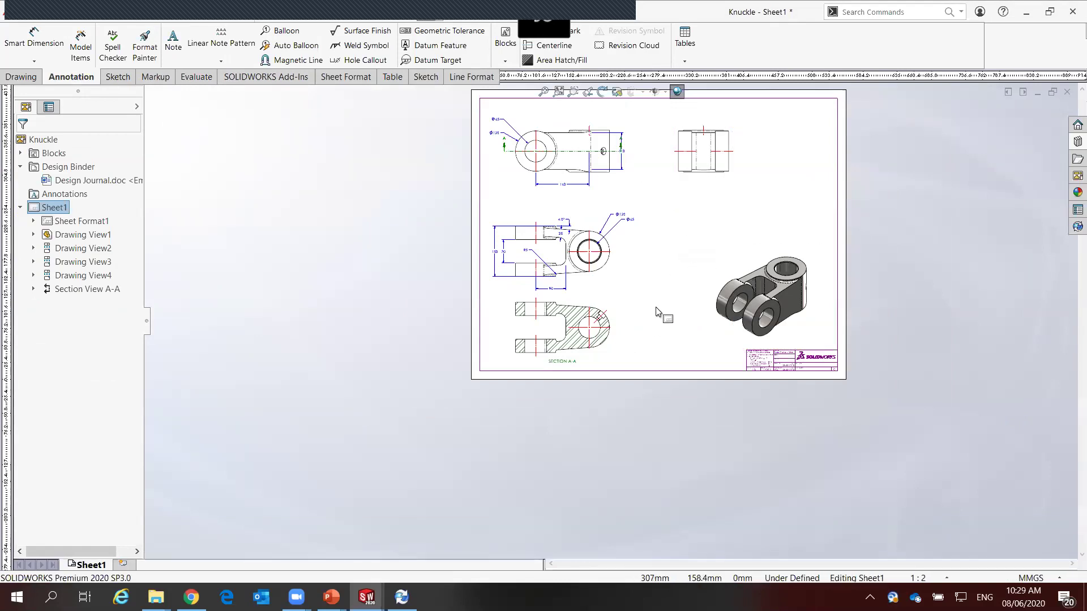
scroll(674, 311, down, 2)
scroll(633, 285, down, 2)
right_drag(582, 243, 578, 326)
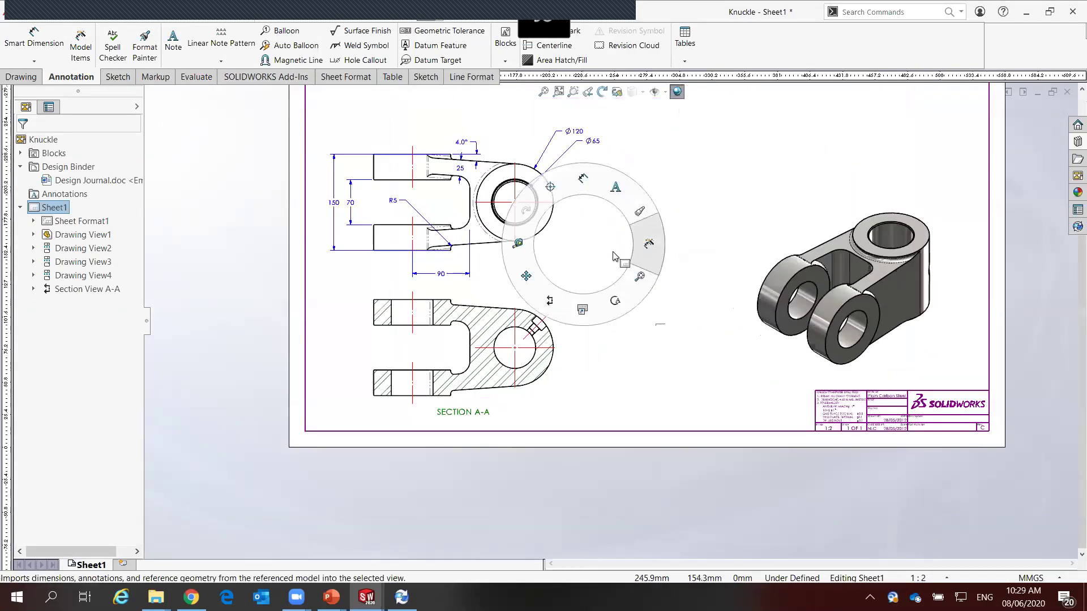
Create Detail B at 1:1, circling the keyway of Section A-A
click(535, 326)
click(559, 324)
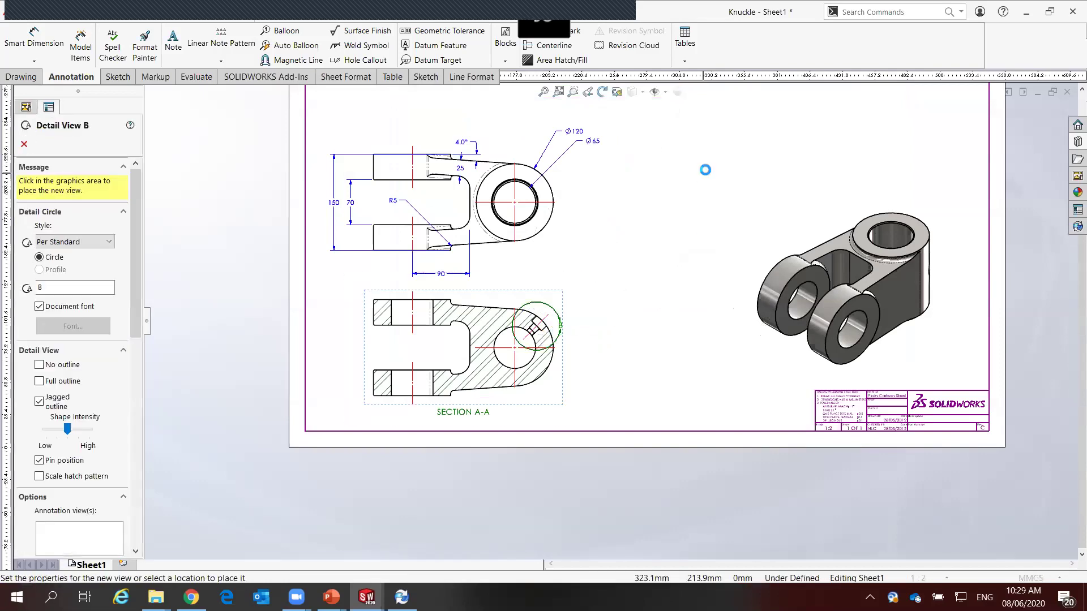
click(707, 178)
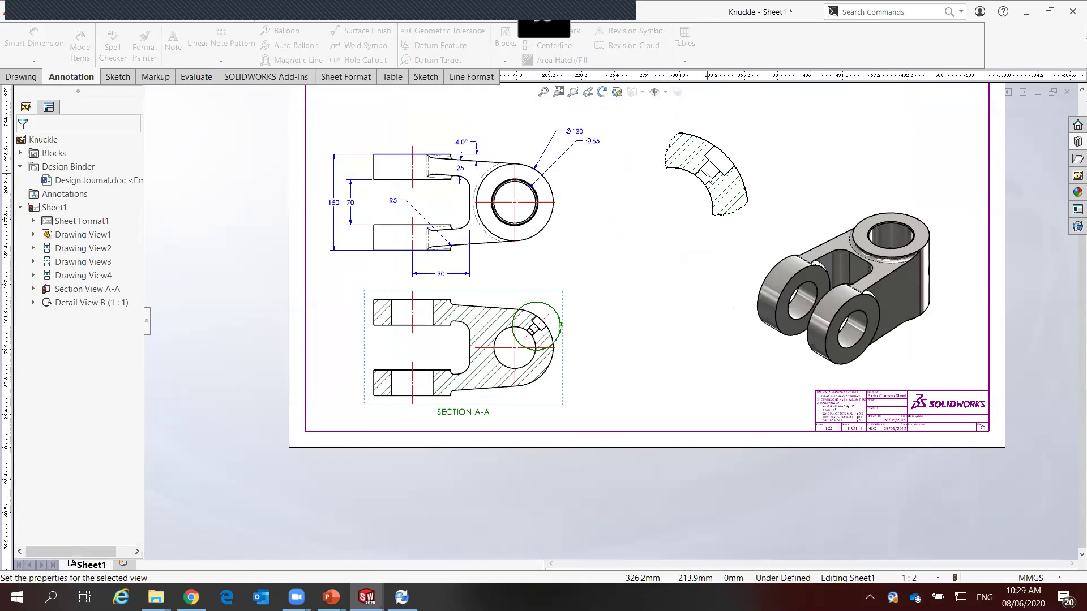
scroll(672, 272, up, 3)
scroll(660, 283, down, 2)
scroll(623, 226, down, 1)
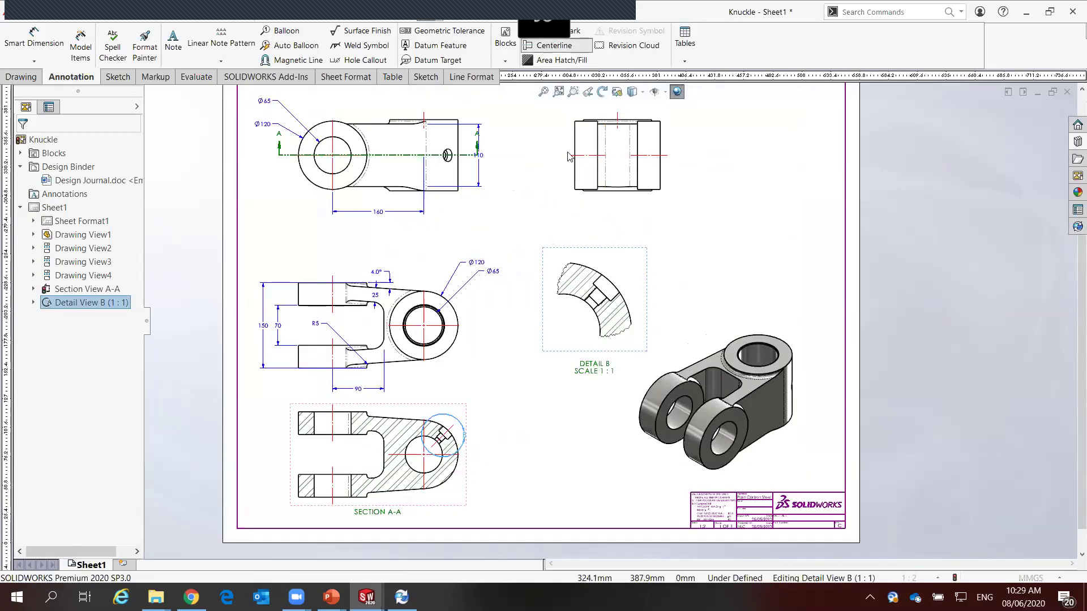
Insert automatic centerlines for the whole view using Select View
click(550, 46)
click(37, 293)
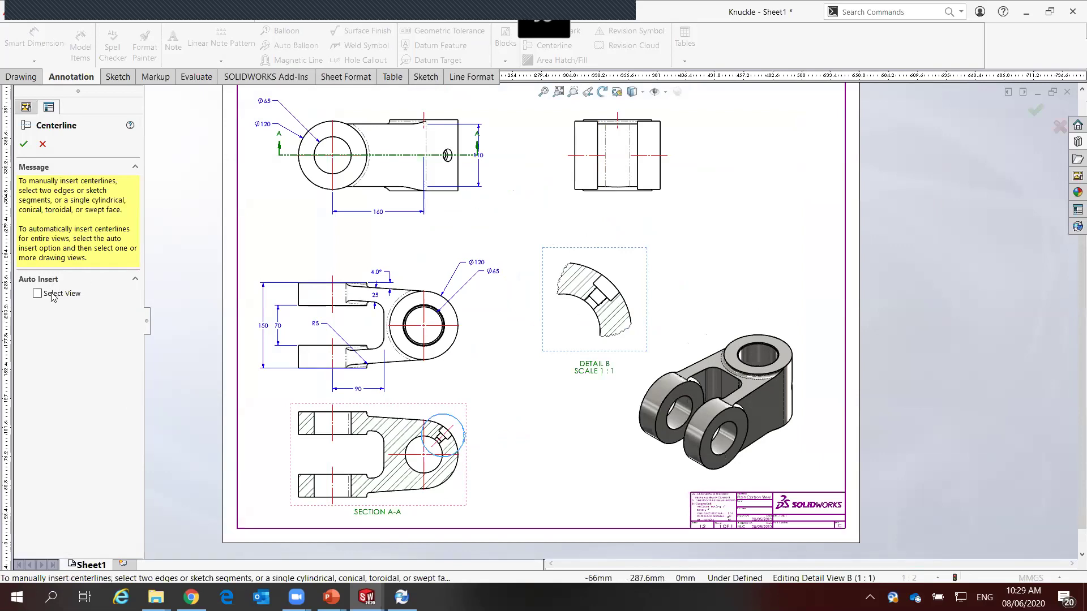
click(23, 144)
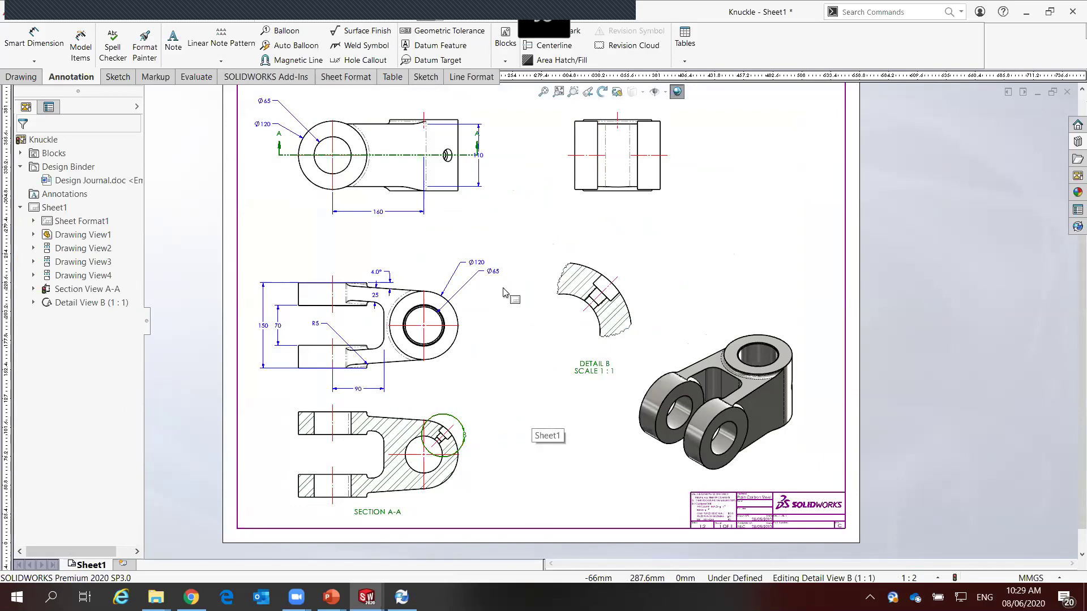
Search the Start menu for 'compo', then dismiss it to return to the Knuckle drawing
click(16, 598)
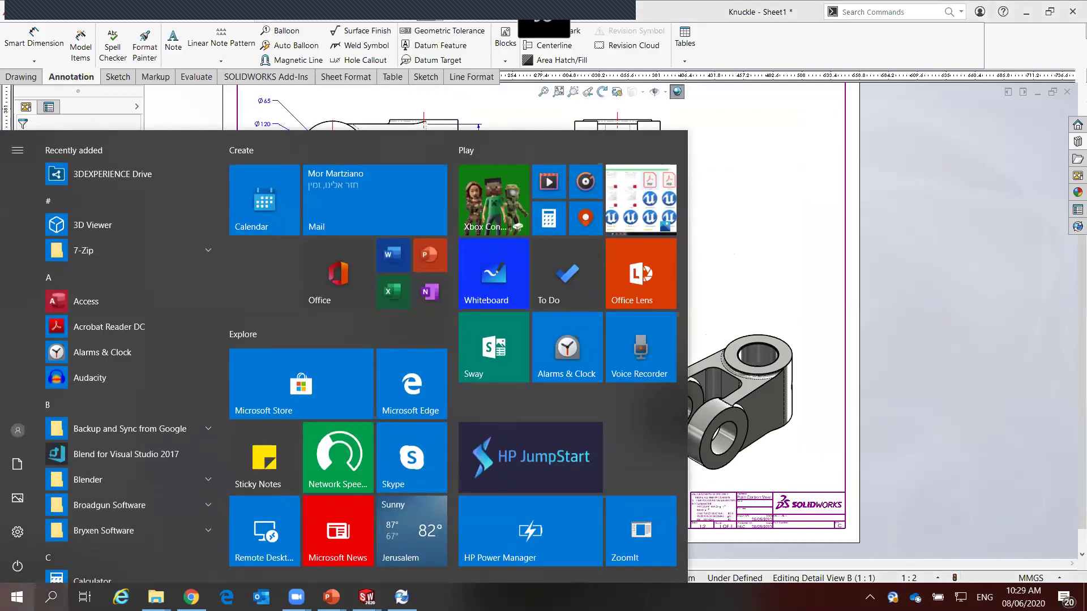
text(comp)
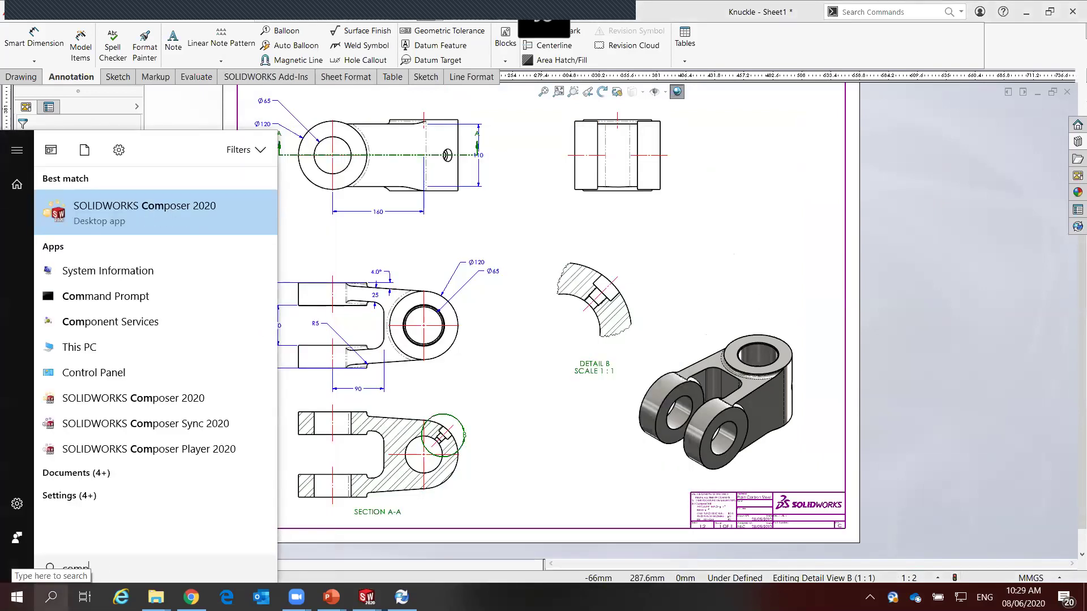
text(o)
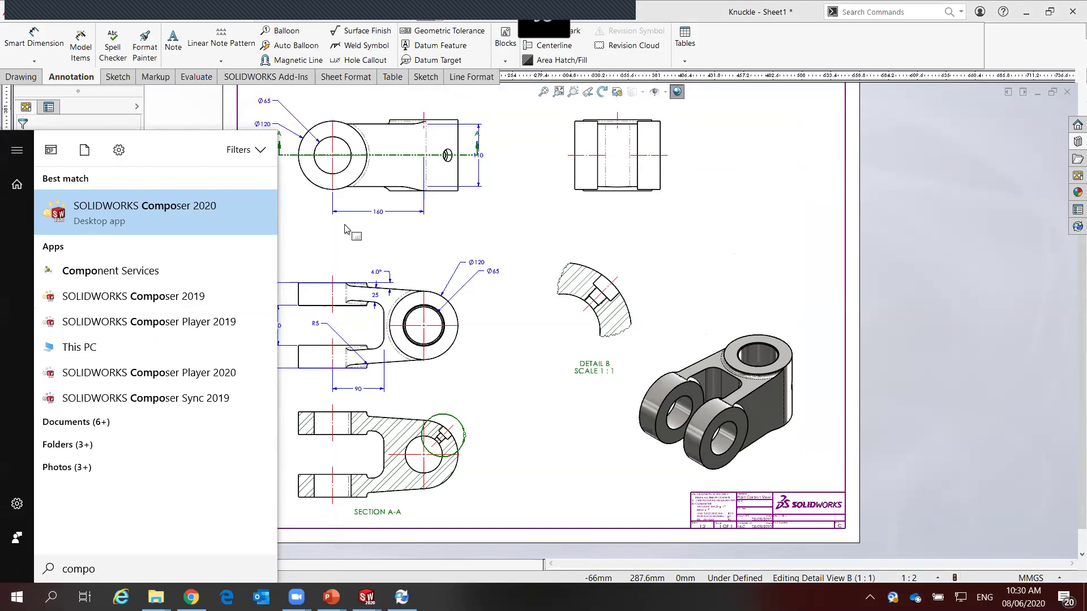
click(700, 242)
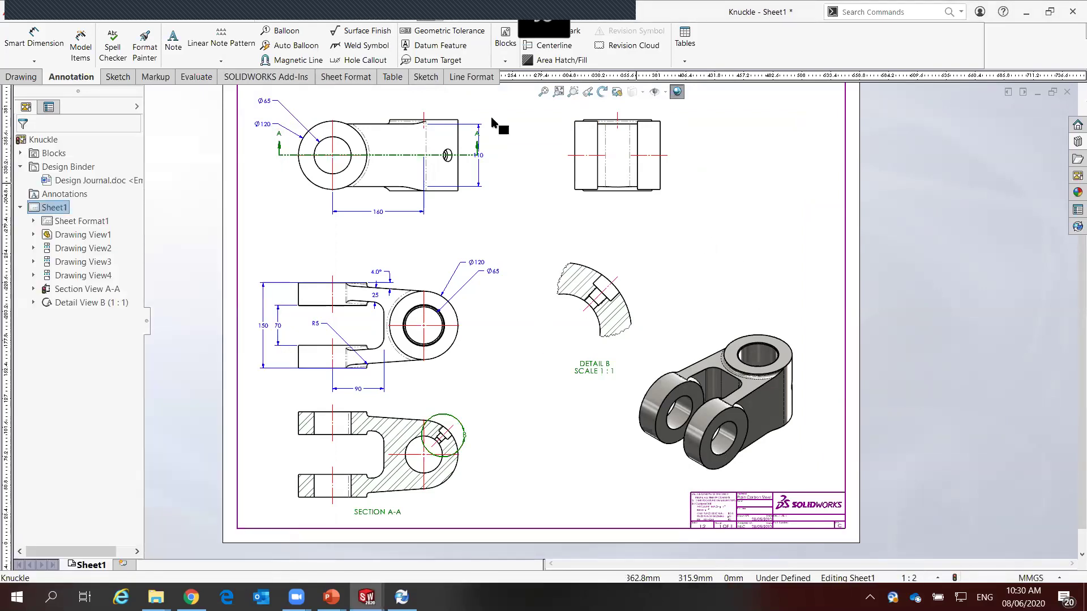
Import model dimensions (110, 62.5, R20, Ø22, 45°), tidy 110 and 62.5, and enable SOLIDWORKS Inspection
click(80, 57)
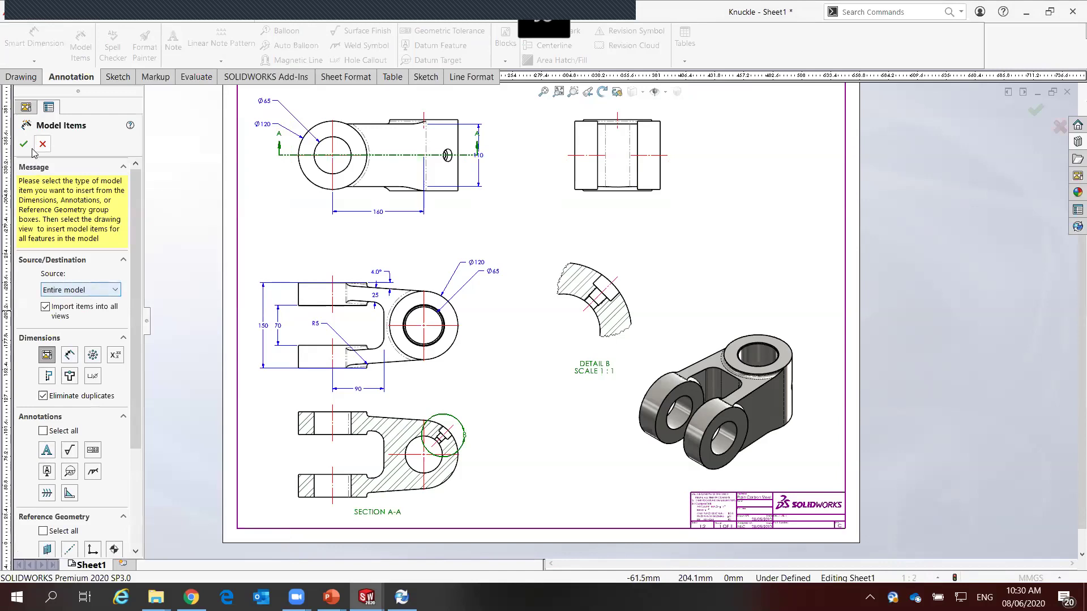
click(24, 144)
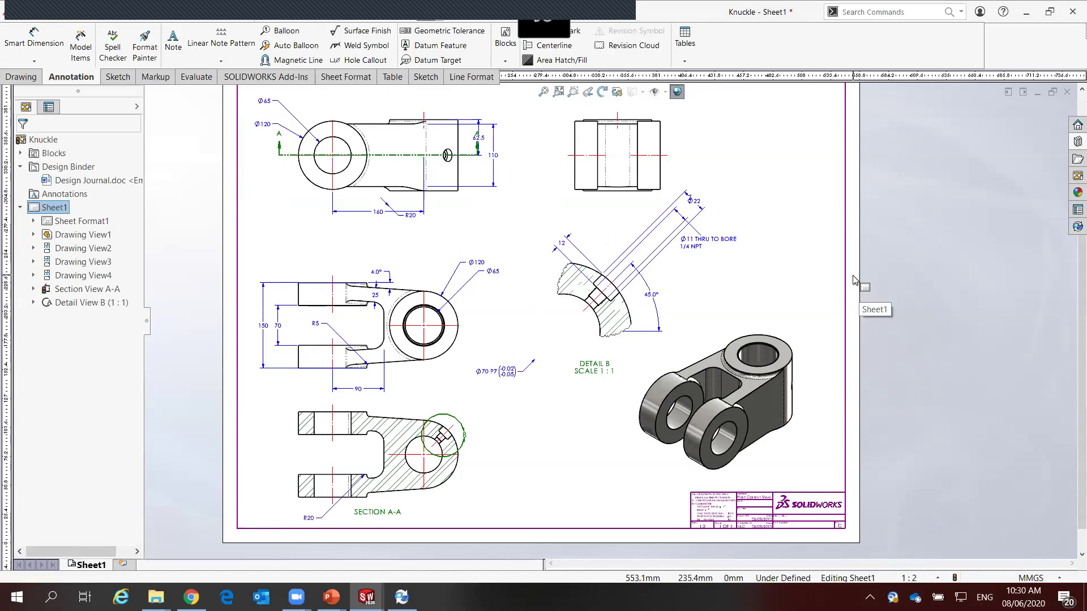
click(506, 160)
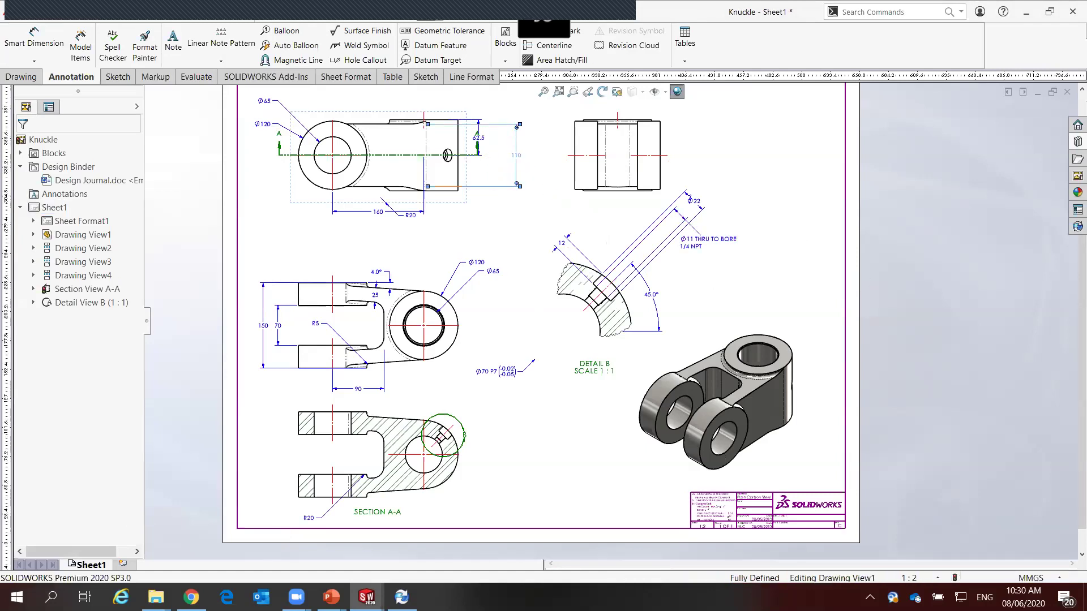
click(479, 141)
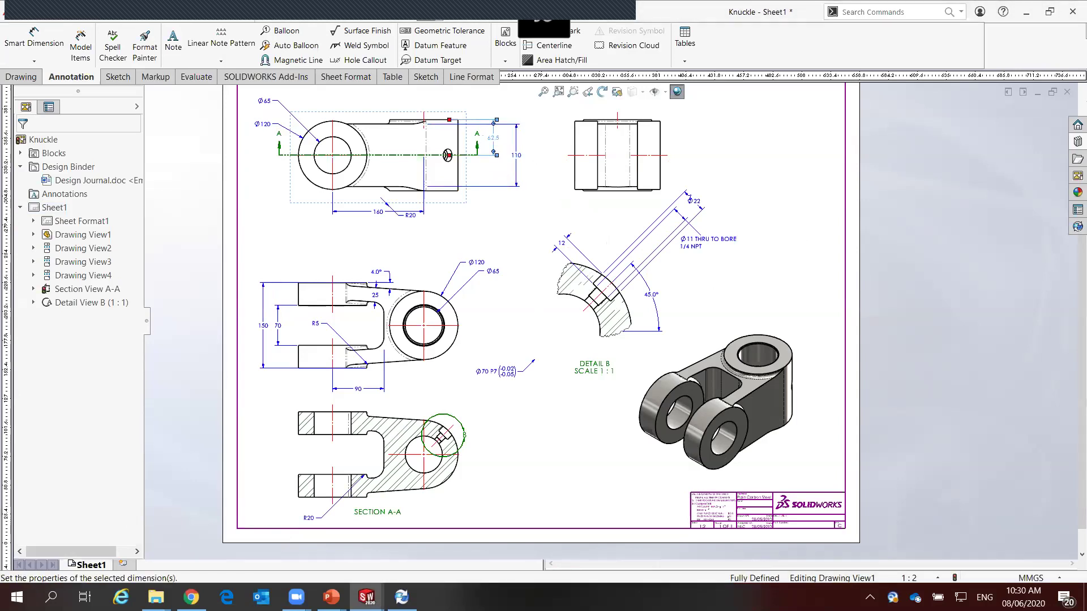
key(Delete)
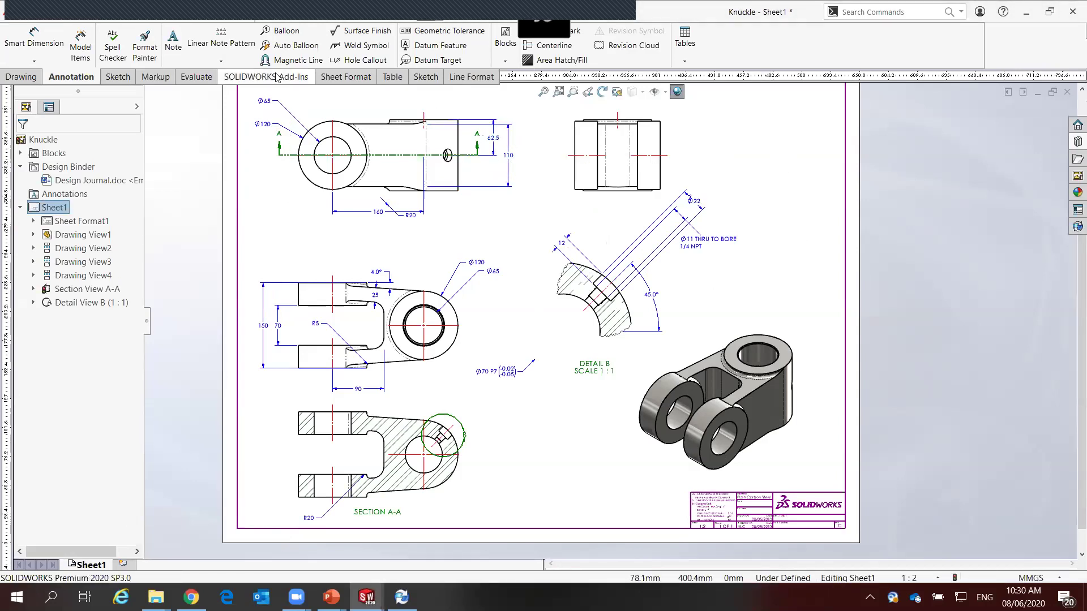
click(276, 77)
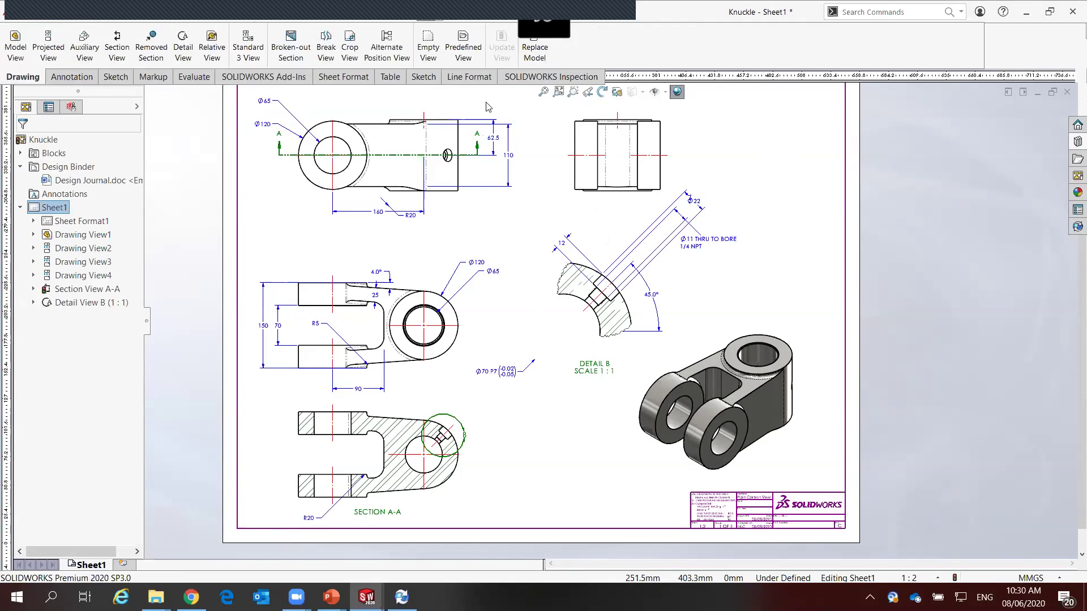
click(546, 77)
Create an inspection project using the default template, extraction and tolerance settings
click(31, 44)
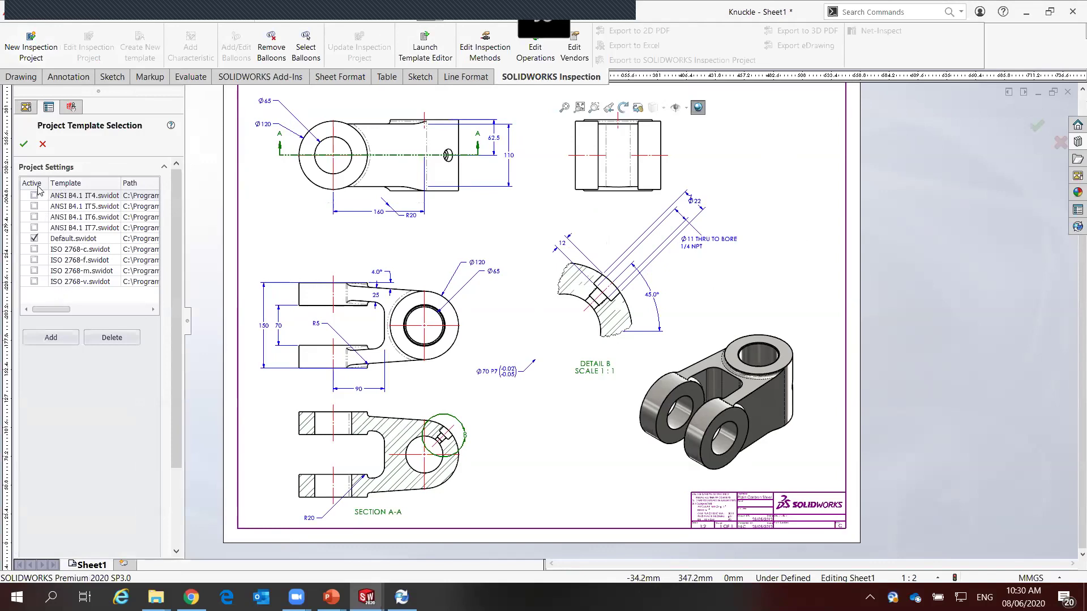
click(24, 145)
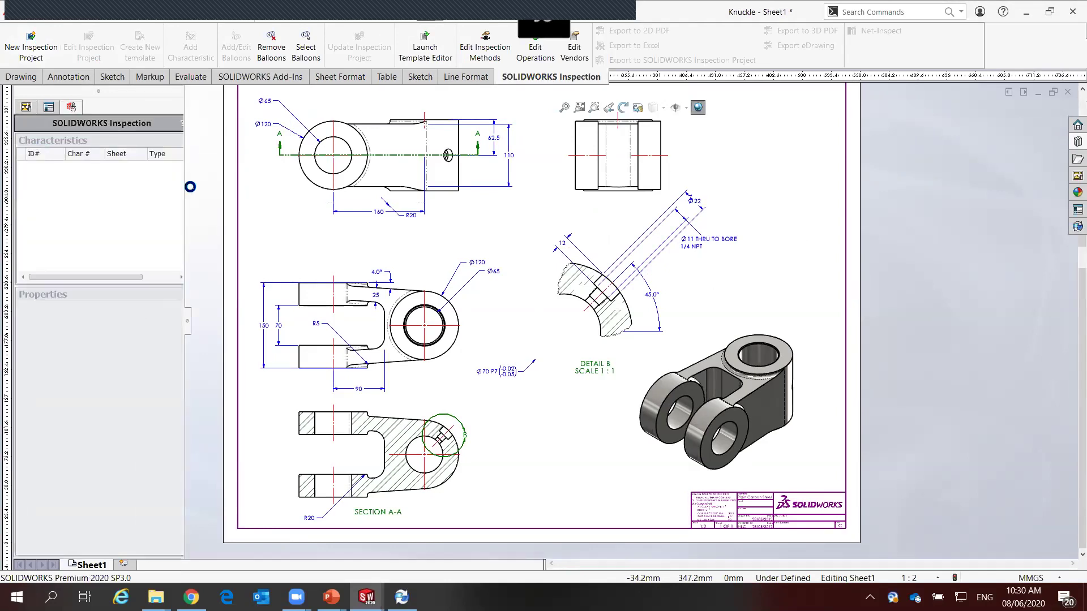
click(204, 145)
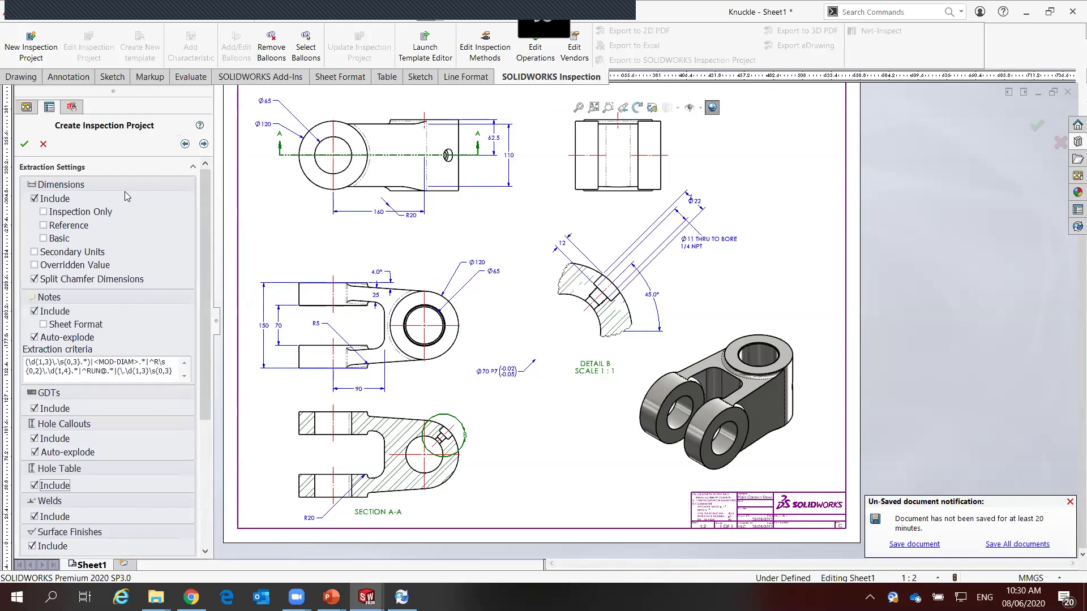
click(203, 144)
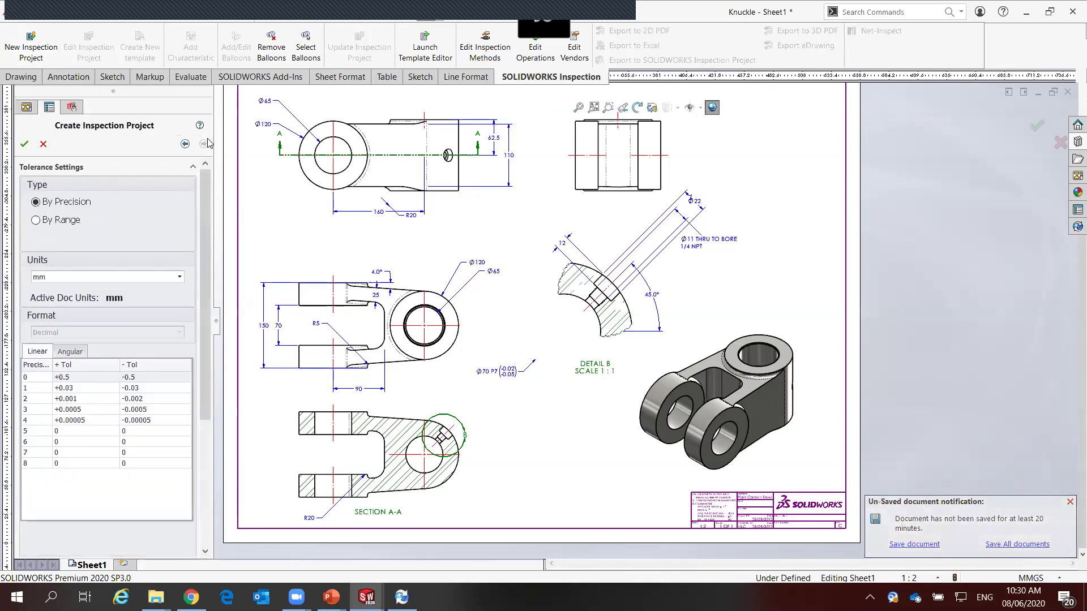
click(24, 144)
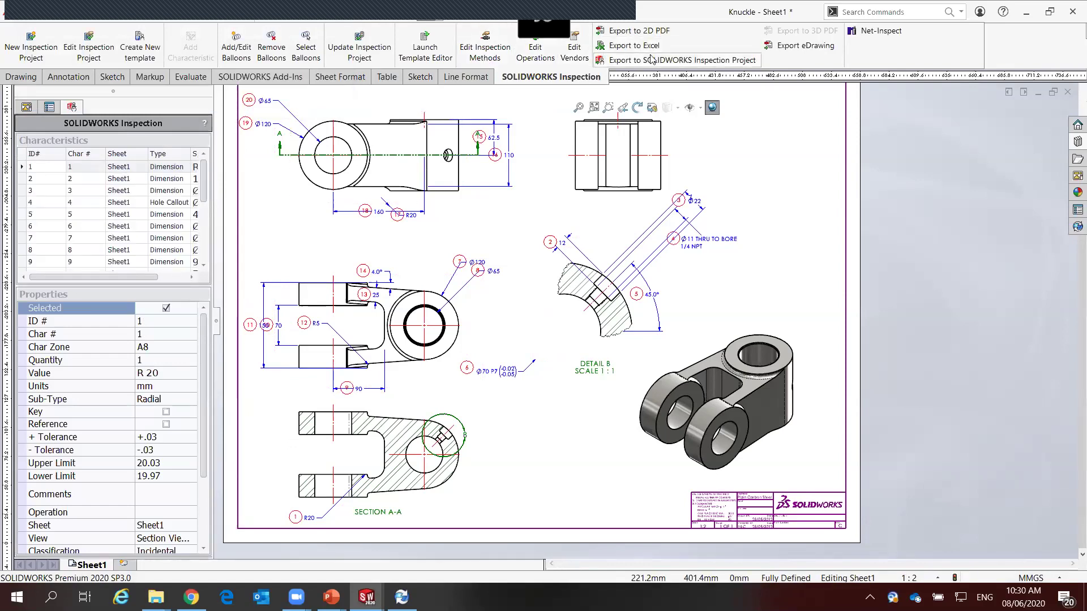
Export the inspection characteristics to an AS9102 Excel workbook saved as 'aaa'
click(637, 45)
click(34, 195)
click(24, 145)
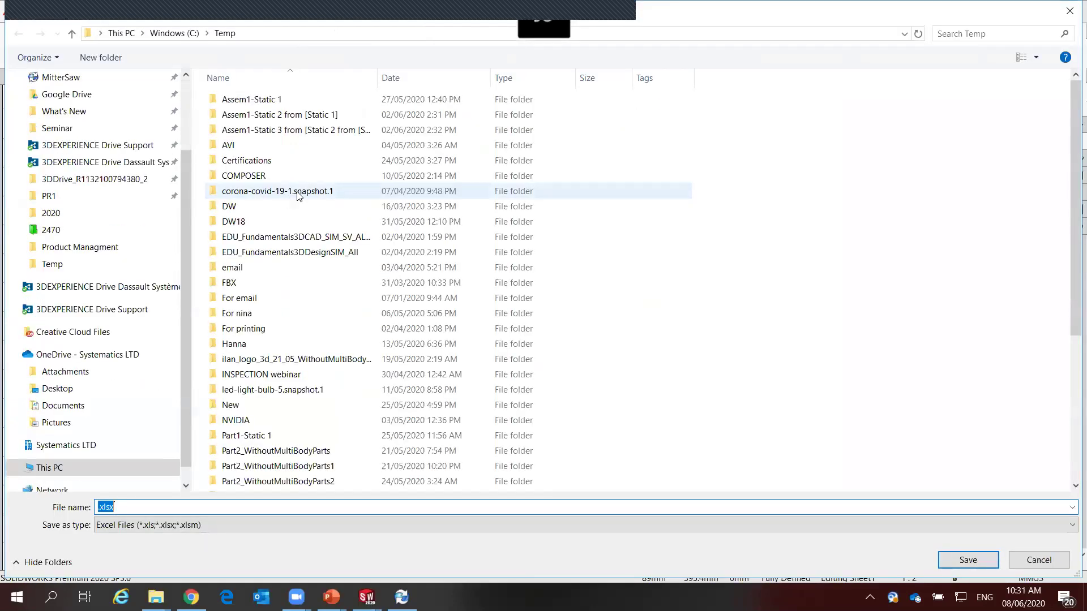
text(aaa)
click(969, 554)
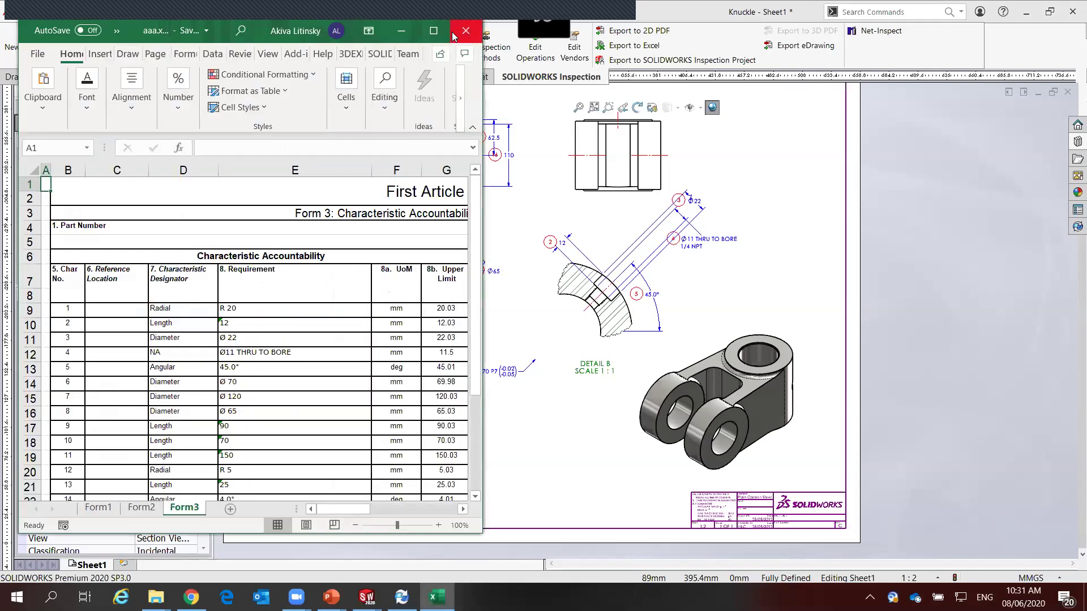
Enter 11 in cell I12 as characteristic 4's result (Ø11 THRU TO BORE), then minimize Excel
click(434, 30)
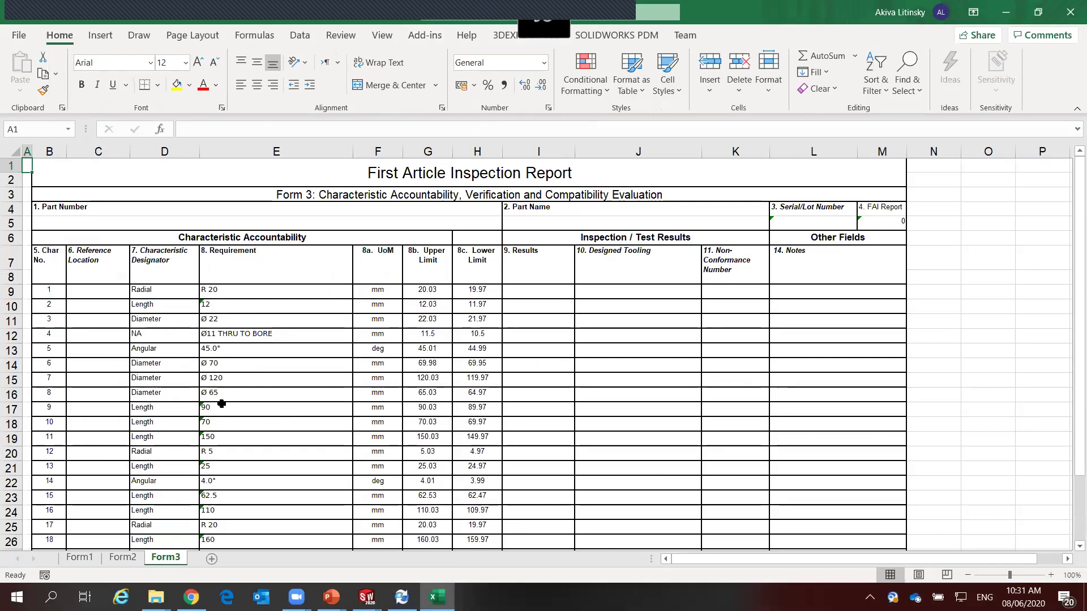
ctrl+scroll(119, 334, up, 2)
ctrl+scroll(119, 356, up, 1)
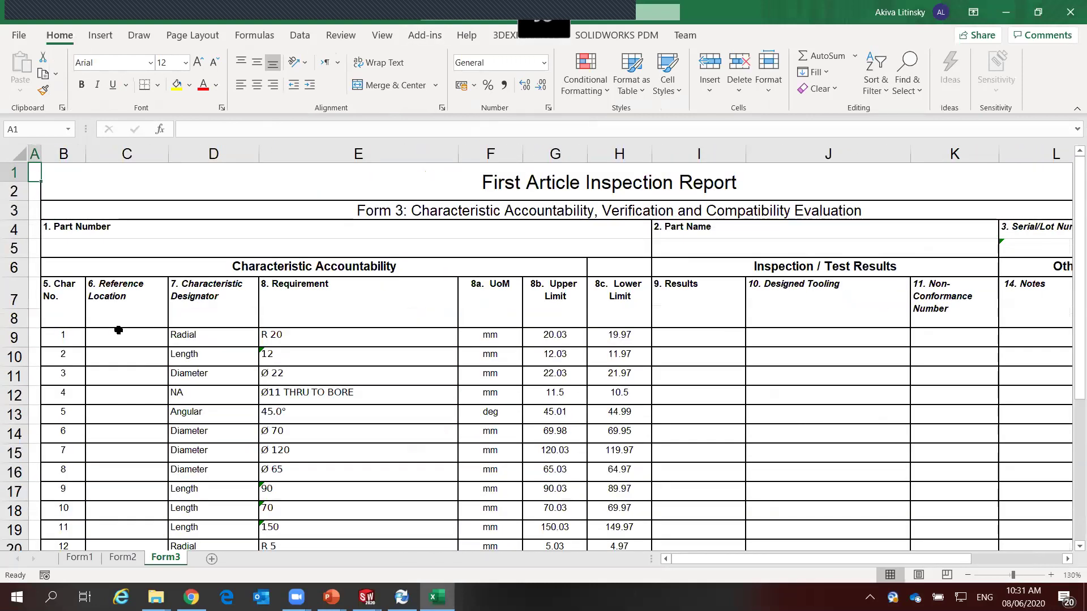
ctrl+scroll(119, 330, up, 1)
scroll(577, 453, down, 1)
scroll(541, 449, down, 1)
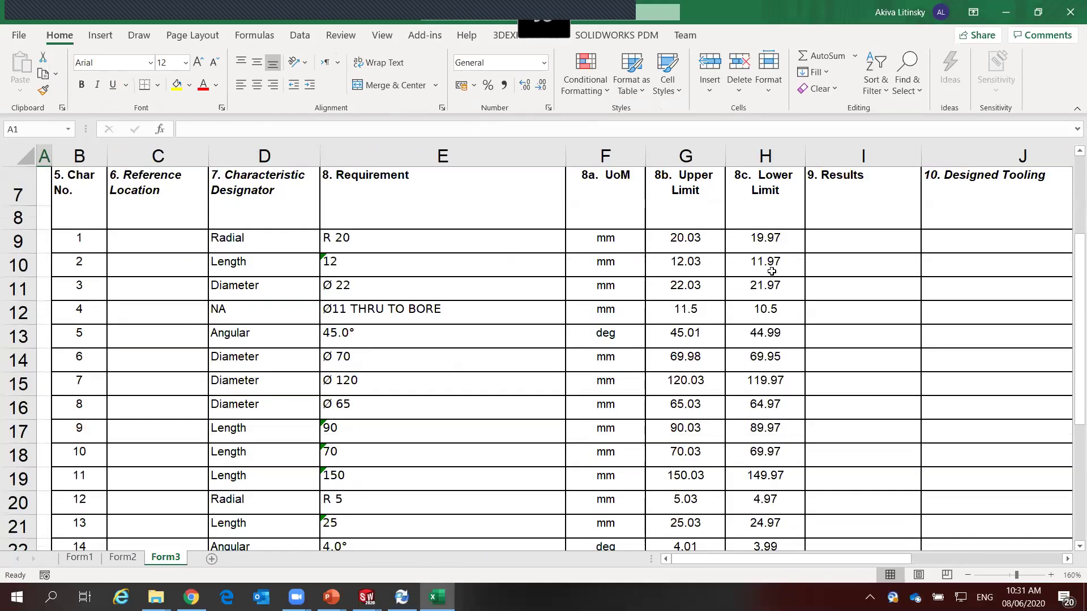
click(838, 309)
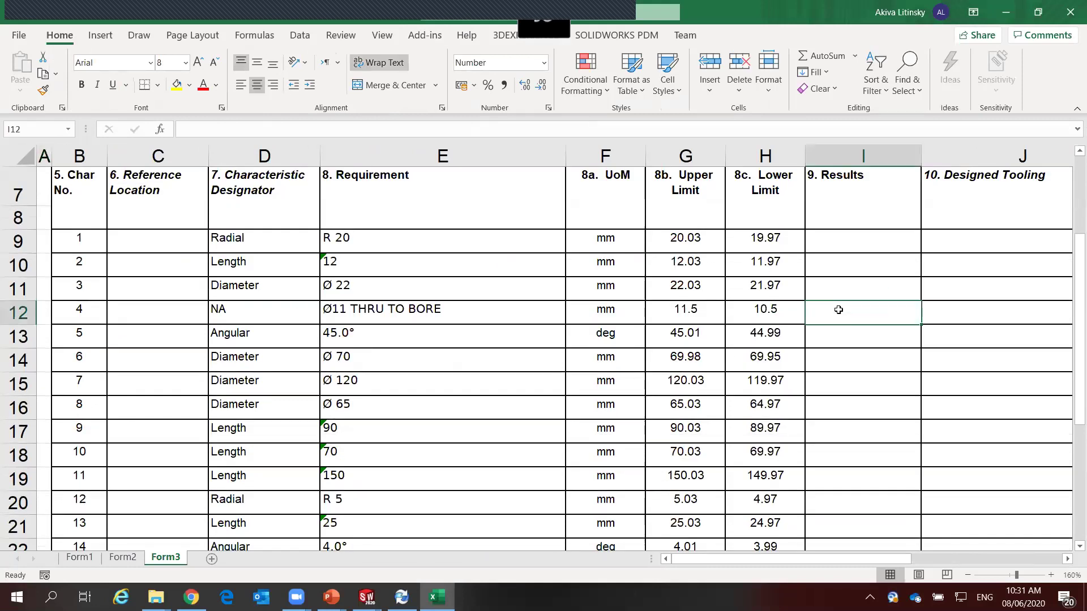
text(12)
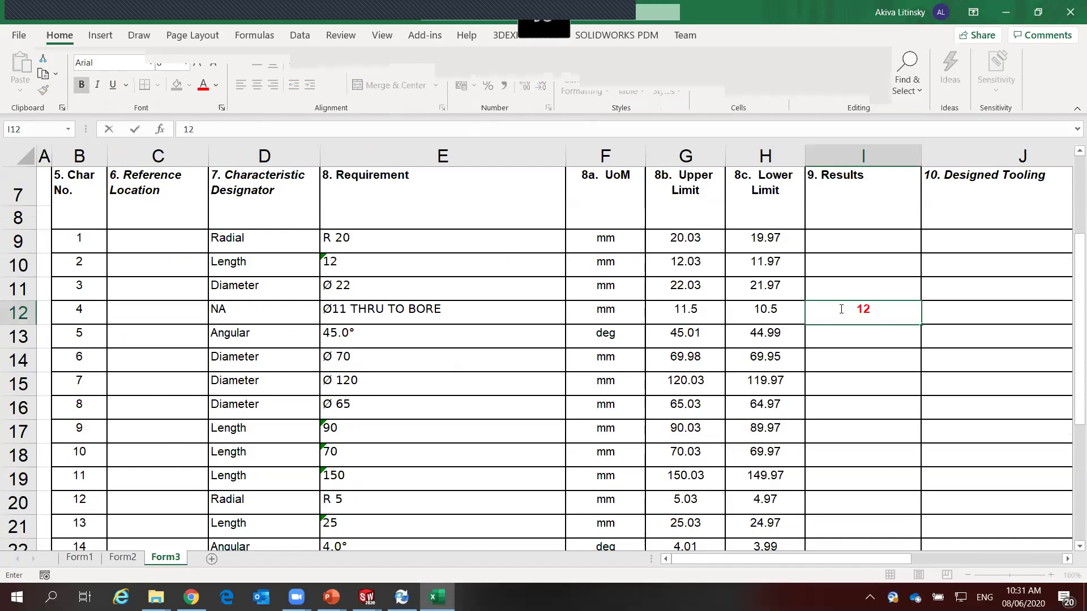
key(ctrl+Return)
text(11)
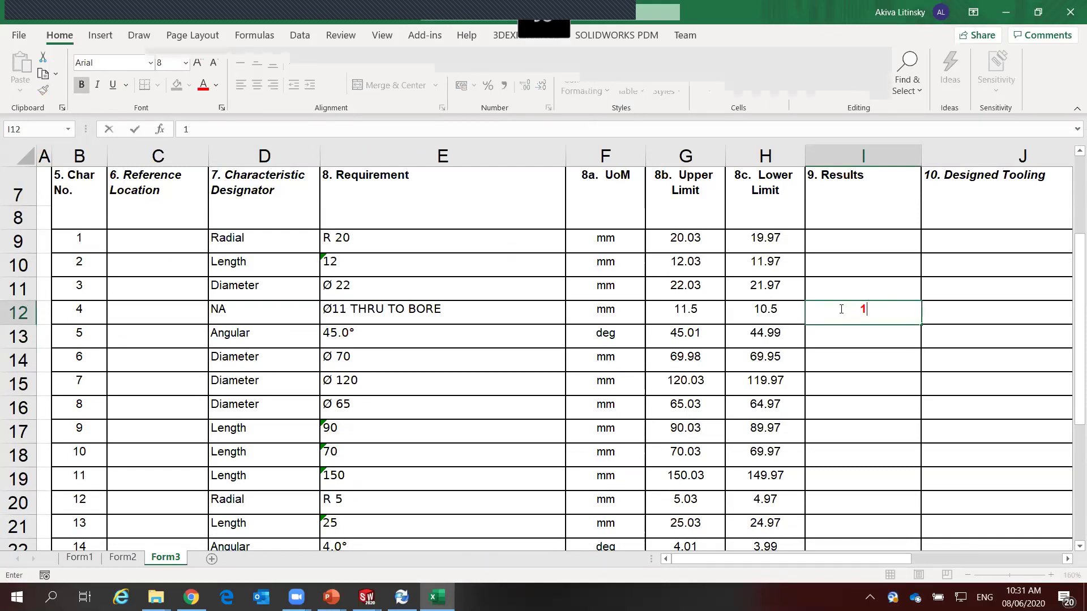
key(Return)
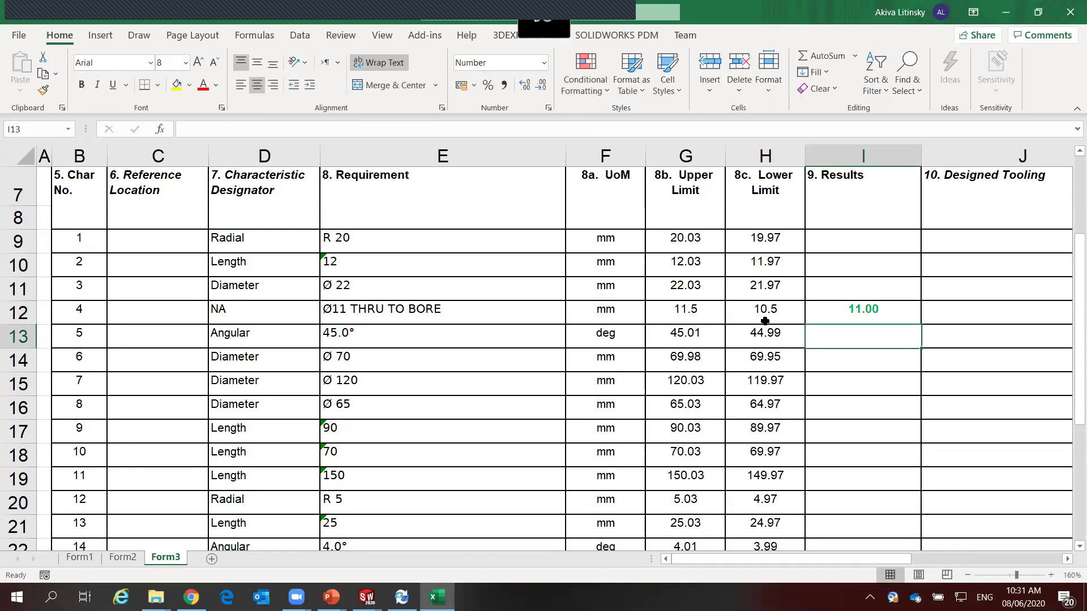
scroll(366, 330, down, 3)
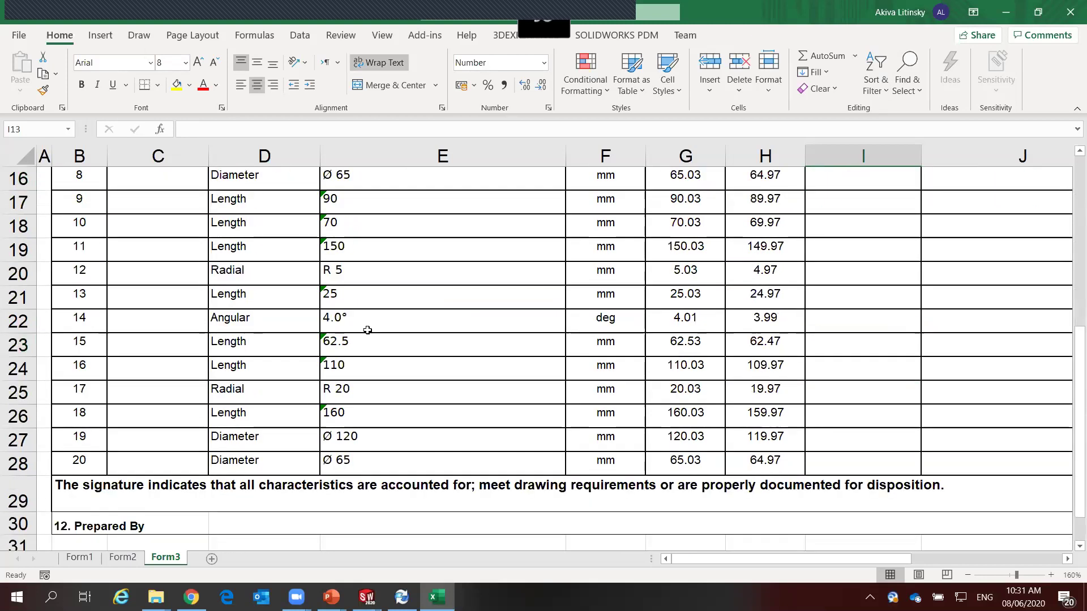
scroll(361, 329, up, 3)
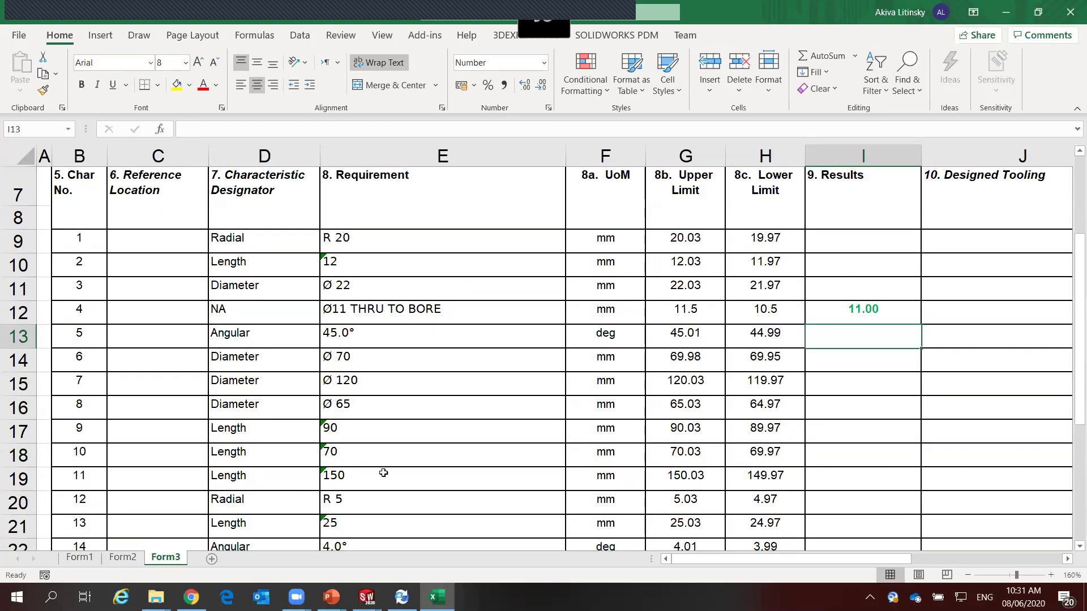
scroll(384, 473, down, 2)
scroll(385, 447, down, 1)
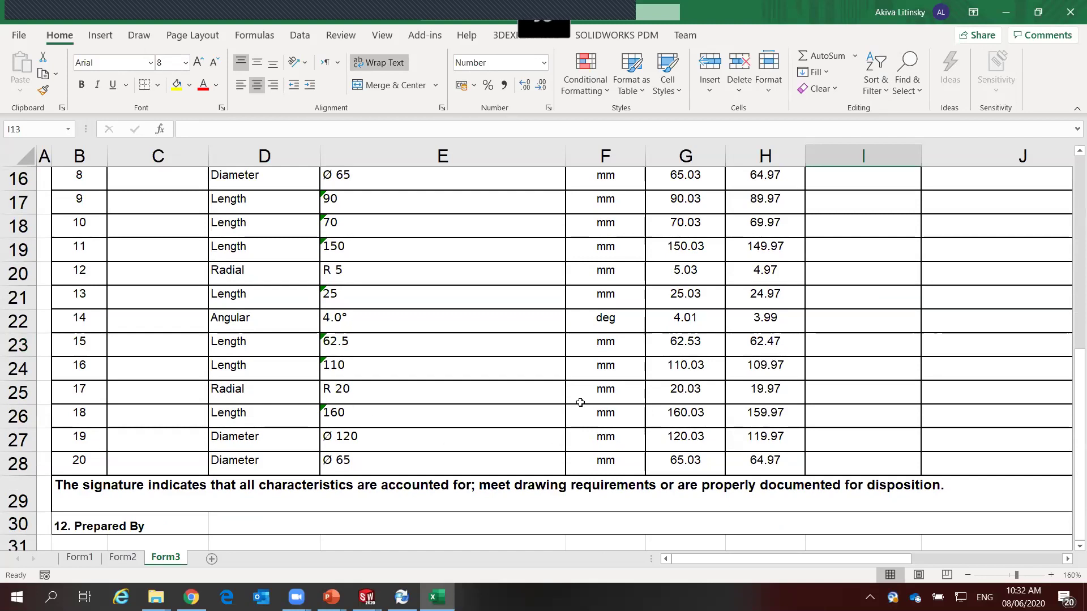
scroll(580, 402, up, 2)
scroll(578, 399, up, 1)
scroll(575, 368, up, 1)
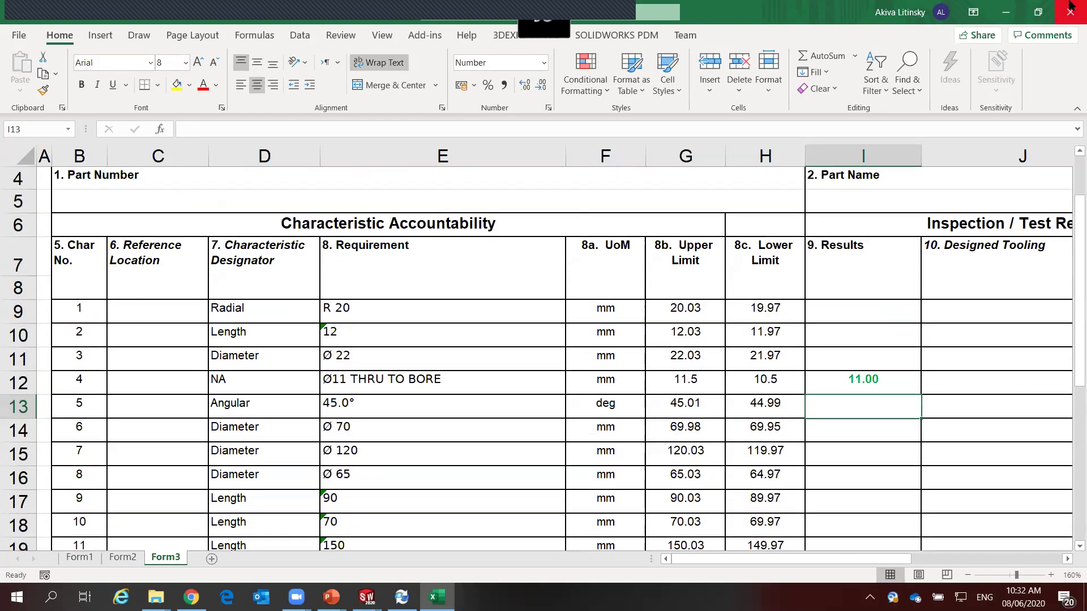
click(1005, 12)
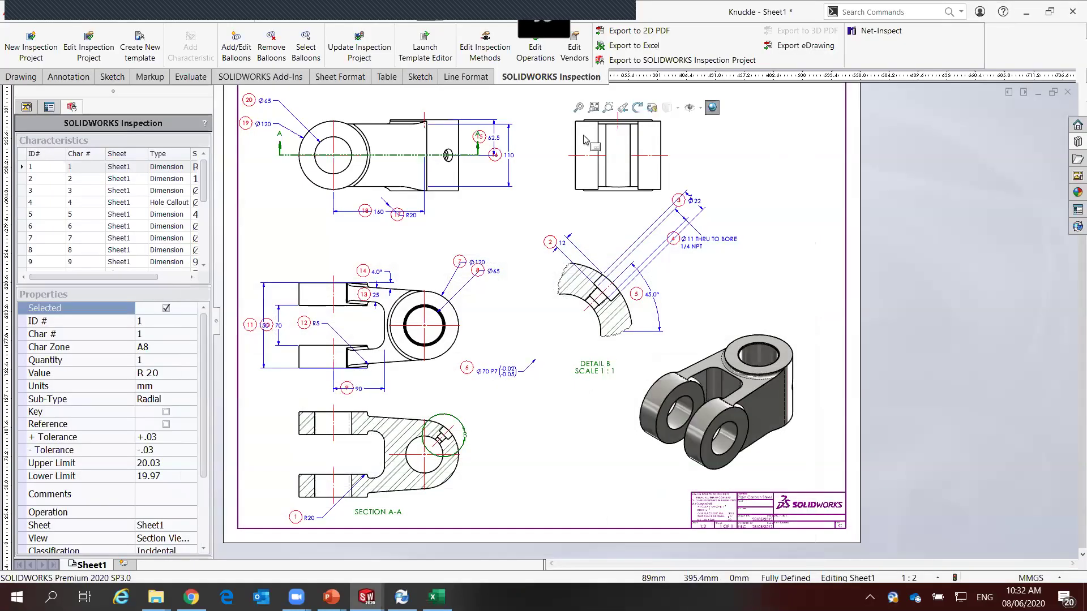
Launch SOLIDWORKS Composer 2020 by searching 'composer' in the Start menu
click(17, 597)
text(composer)
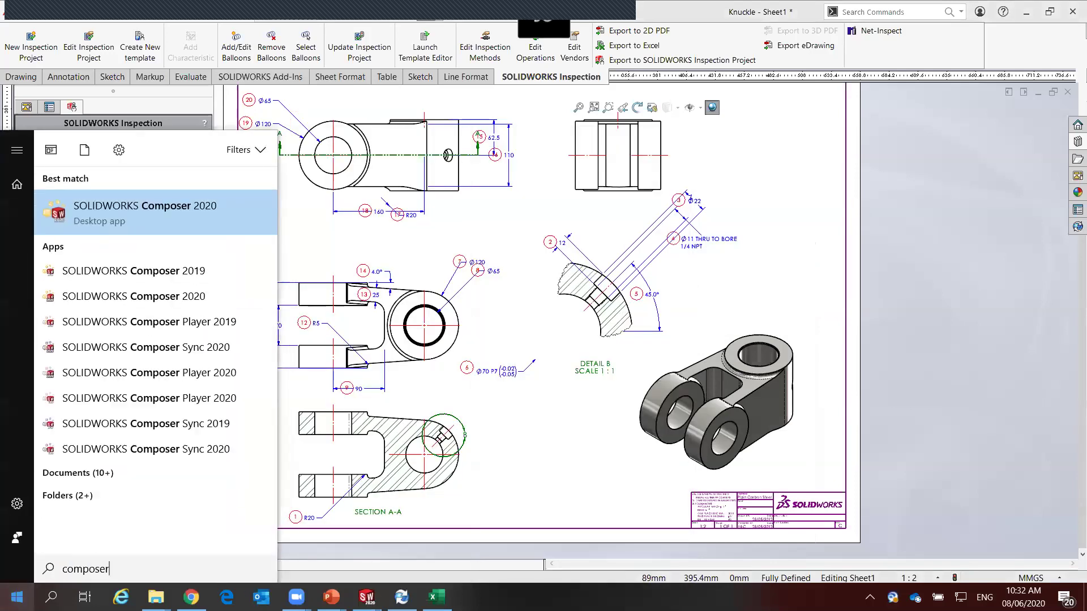
click(119, 220)
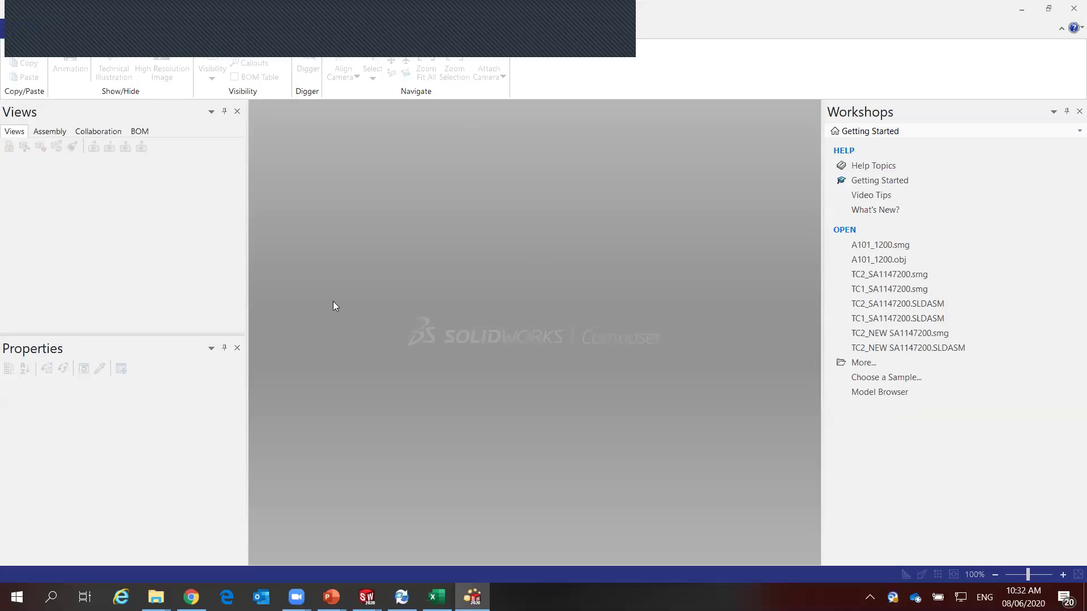
Start File > Open and browse to ASM BOOM 14.smg in the Webinar COMPOSER folder
click(21, 28)
click(35, 77)
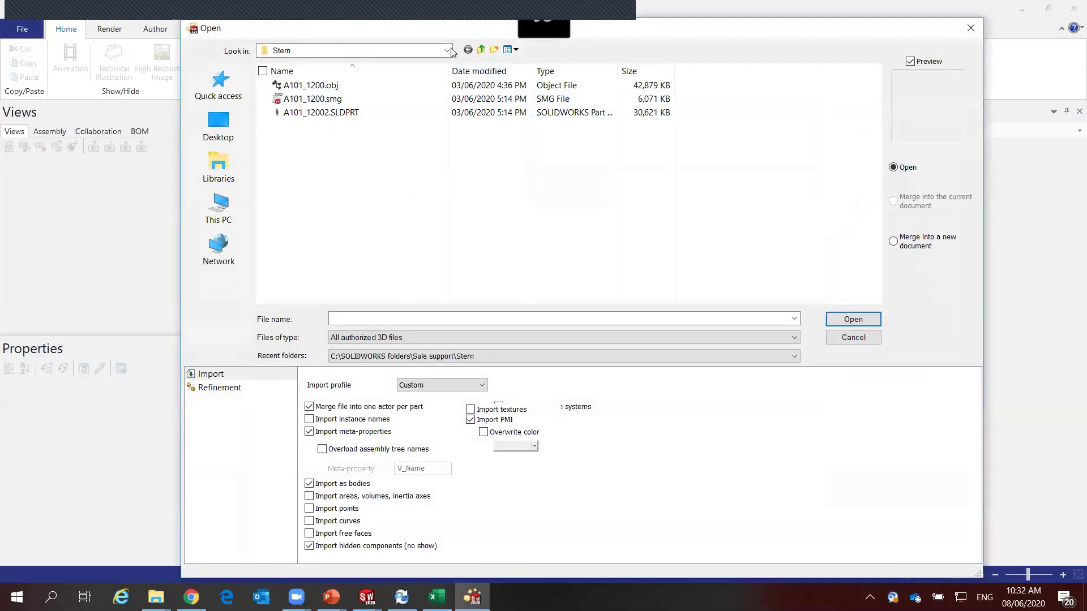
click(446, 50)
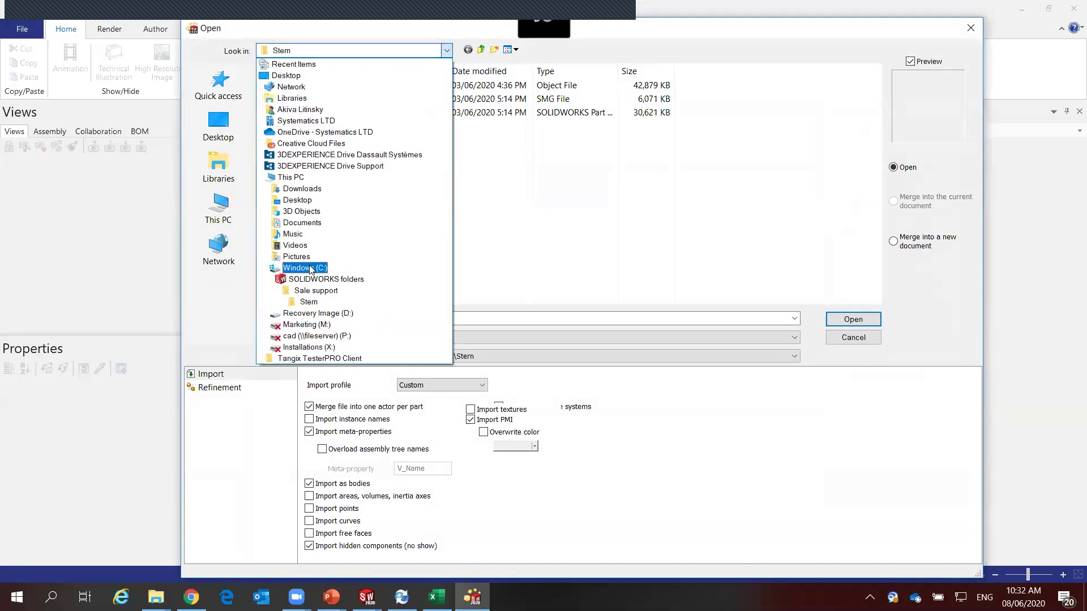
click(326, 279)
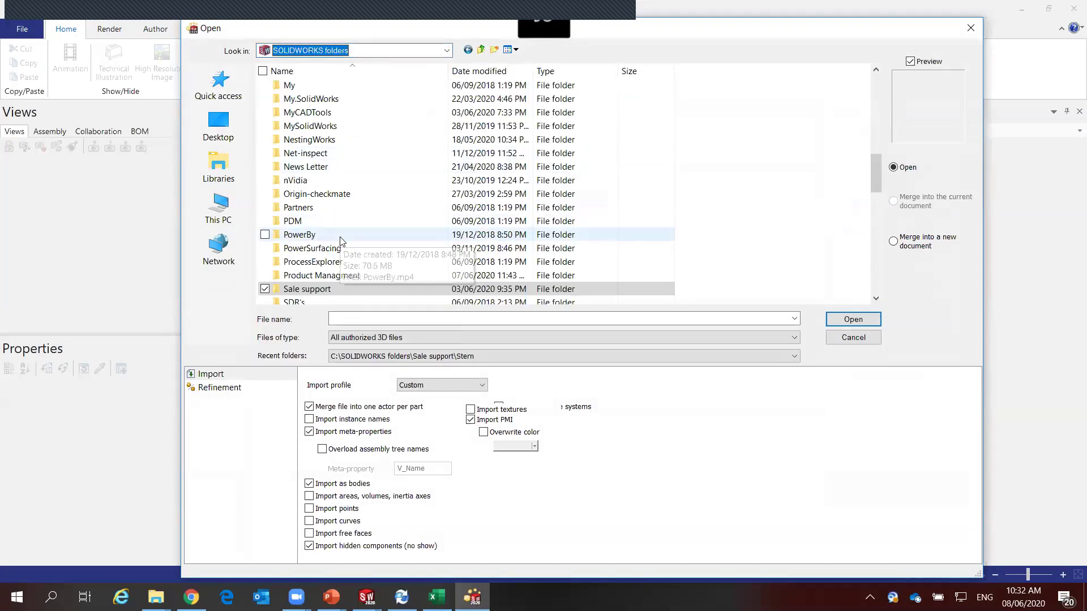
double_click(331, 275)
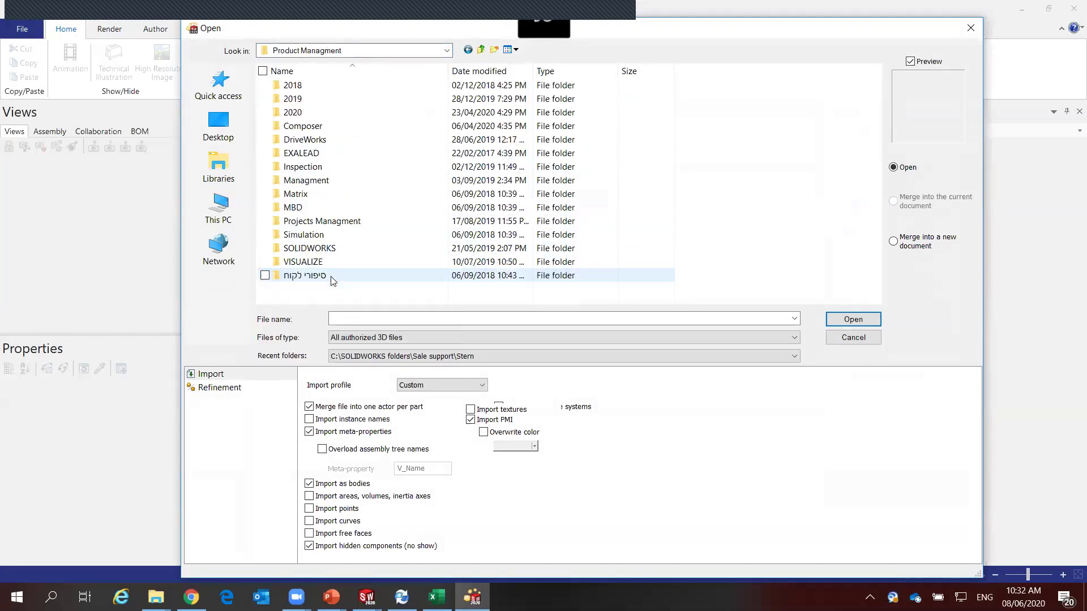
double_click(311, 112)
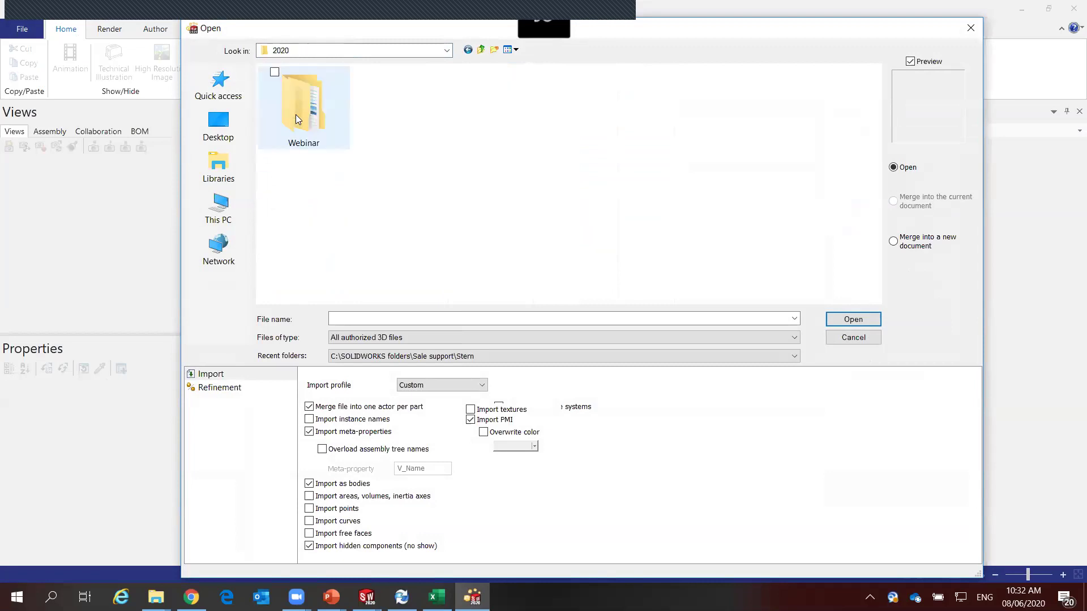
double_click(295, 114)
double_click(298, 100)
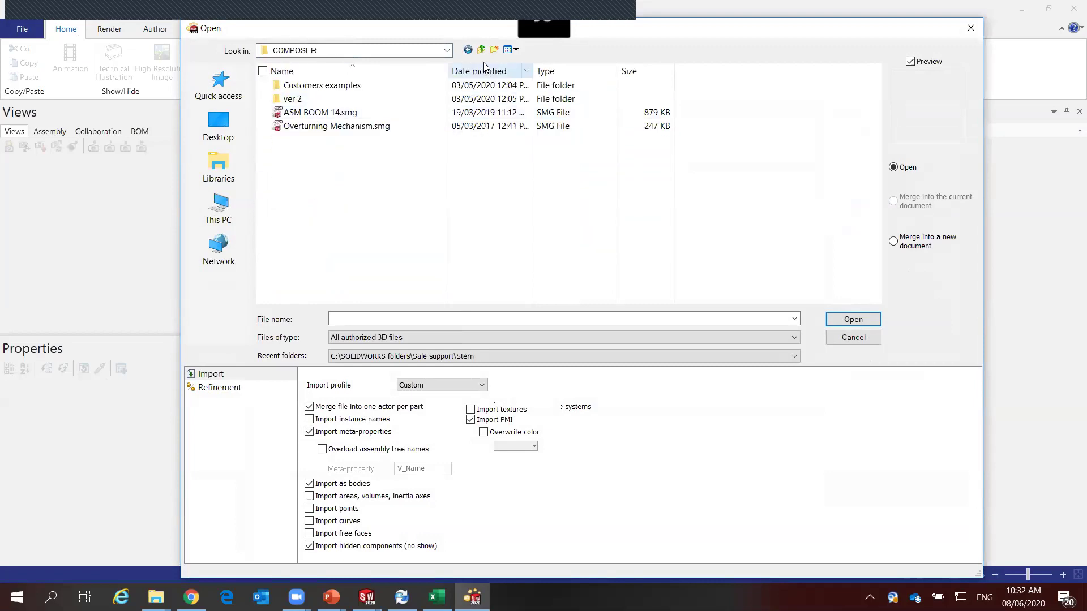
click(348, 112)
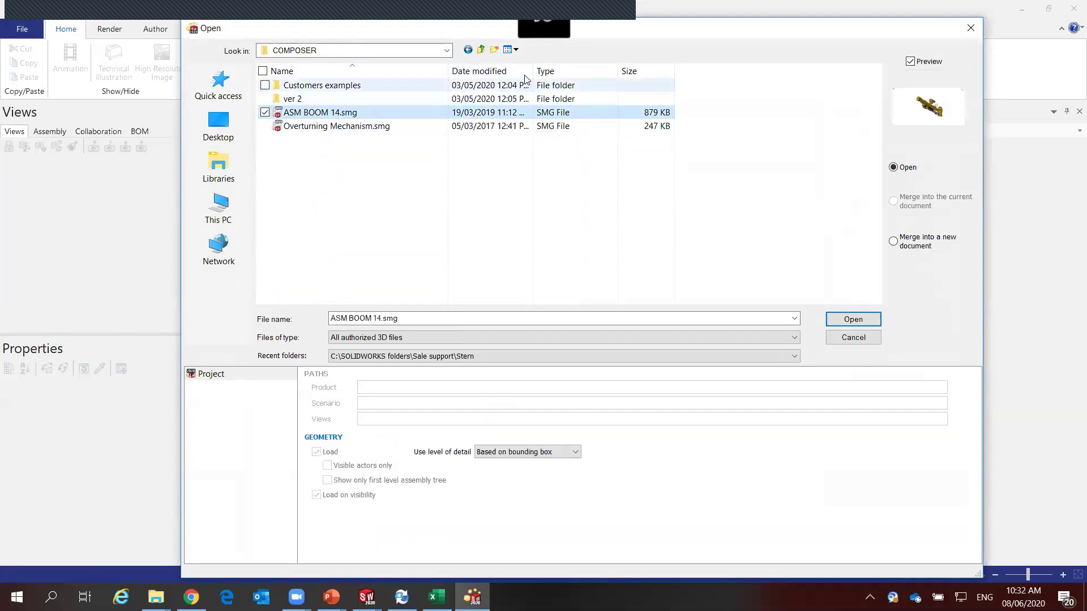
Open ASM BOOM 14.smg from the Product Managment > Composer > Hands On folder
double_click(481, 50)
click(481, 50)
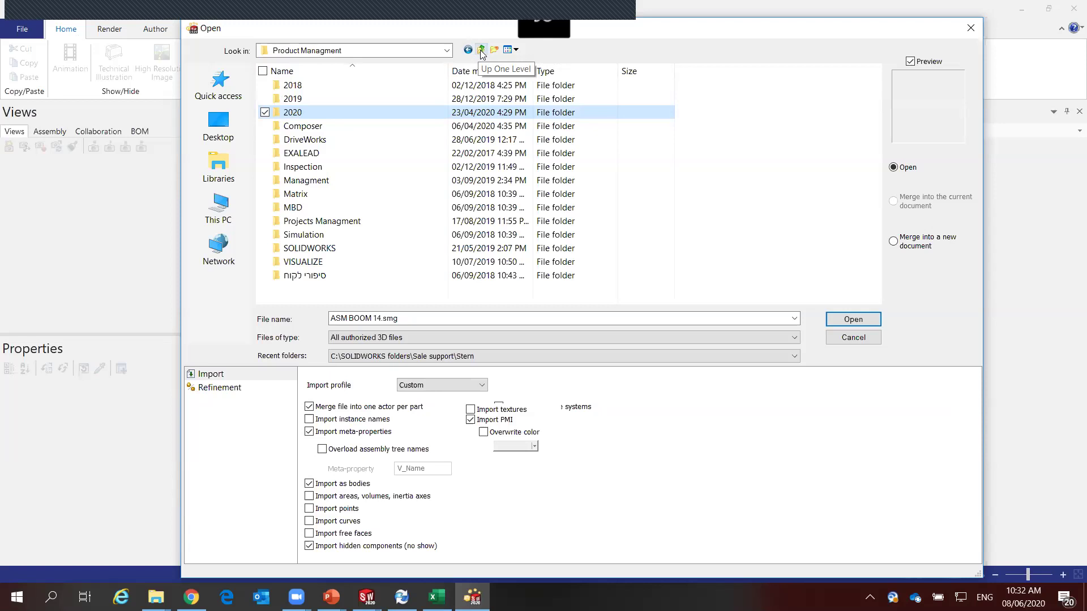
double_click(336, 127)
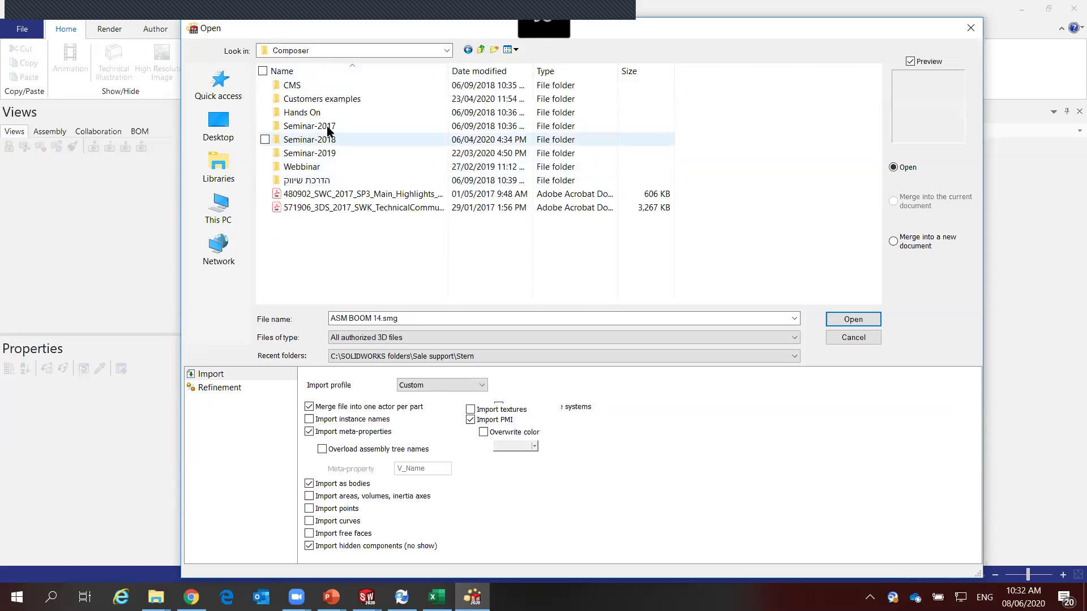
double_click(274, 112)
click(317, 99)
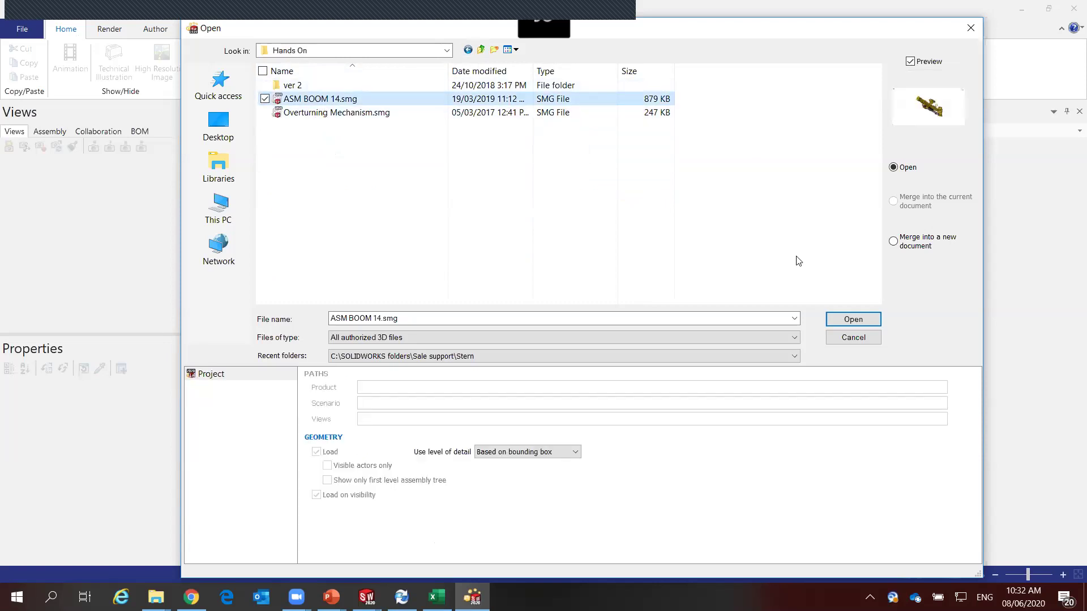
click(845, 318)
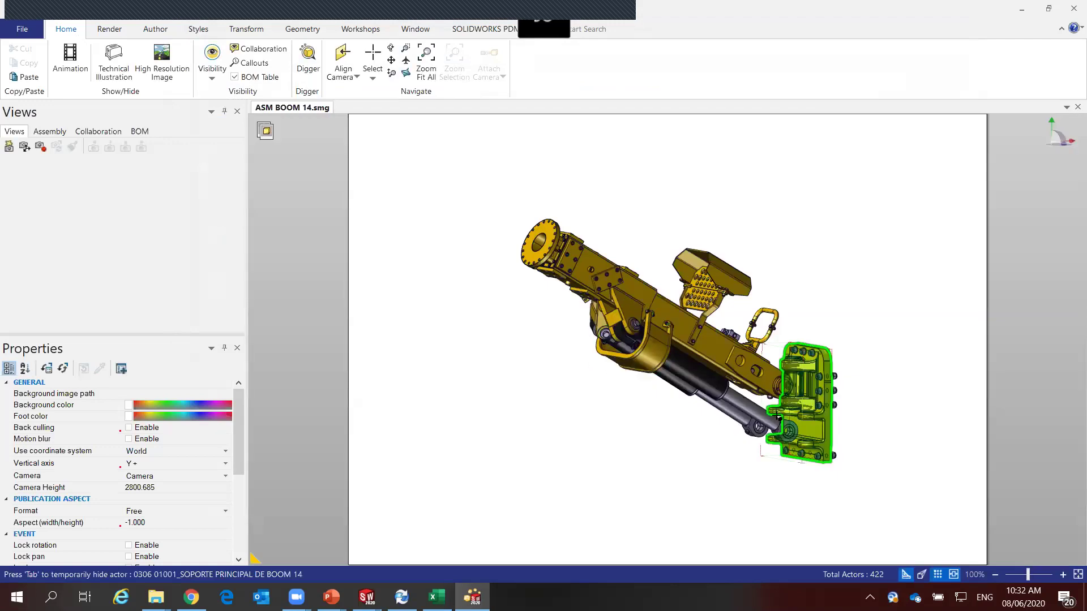
Orbit and zoom to an oblique view of the whole boom and save it as Step 1
mouse_move(750, 480)
mouse_down()
mouse_move(659, 430)
mouse_move(669, 451)
mouse_move(660, 437)
mouse_move(670, 436)
mouse_up()
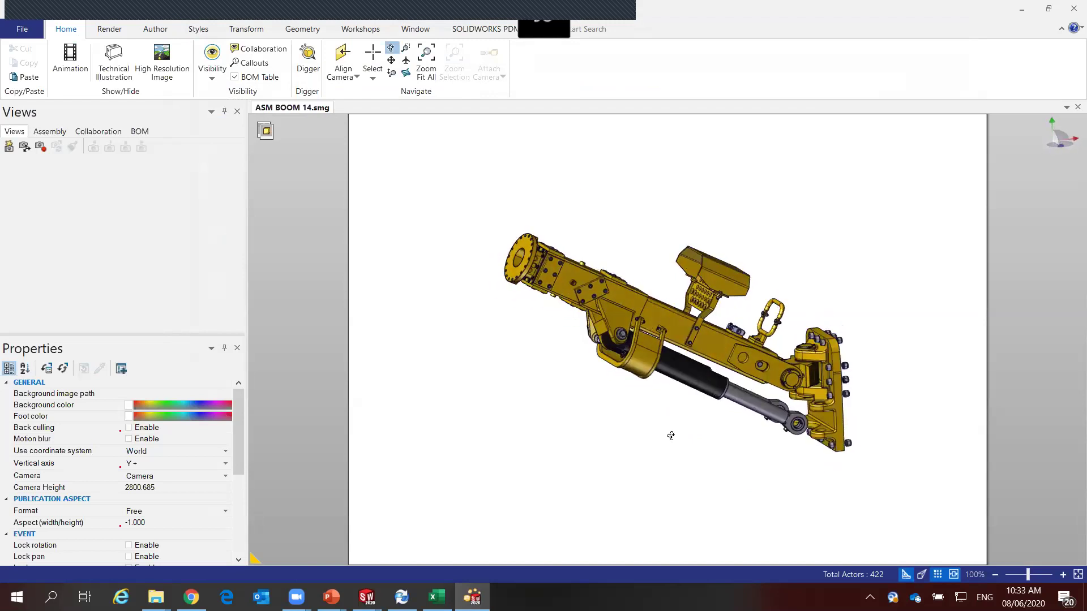
scroll(703, 402, up, 2)
scroll(696, 402, up, 2)
drag(697, 403, 703, 412)
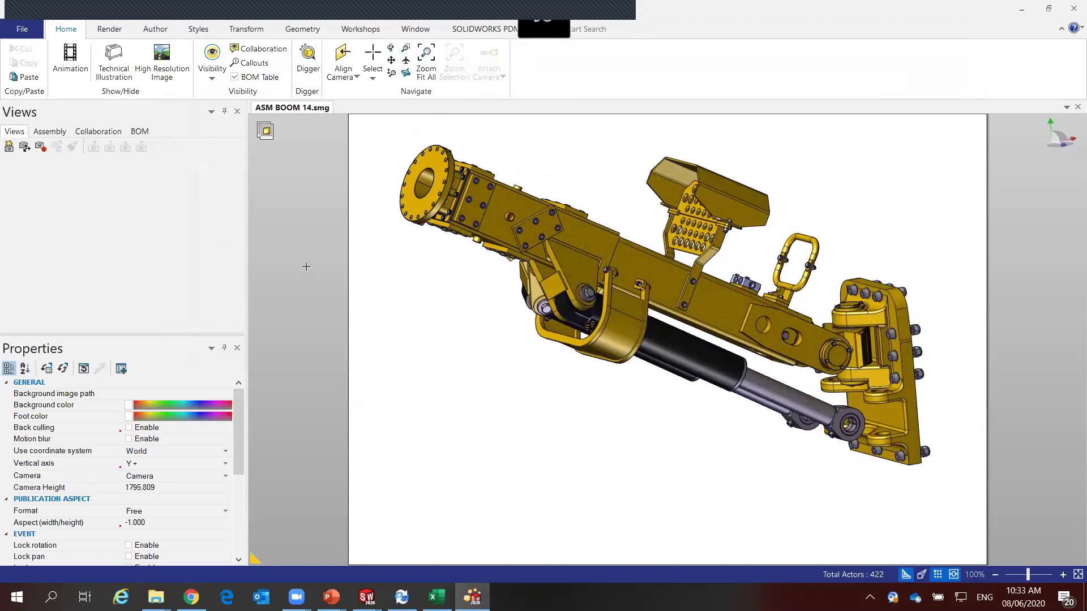
click(9, 146)
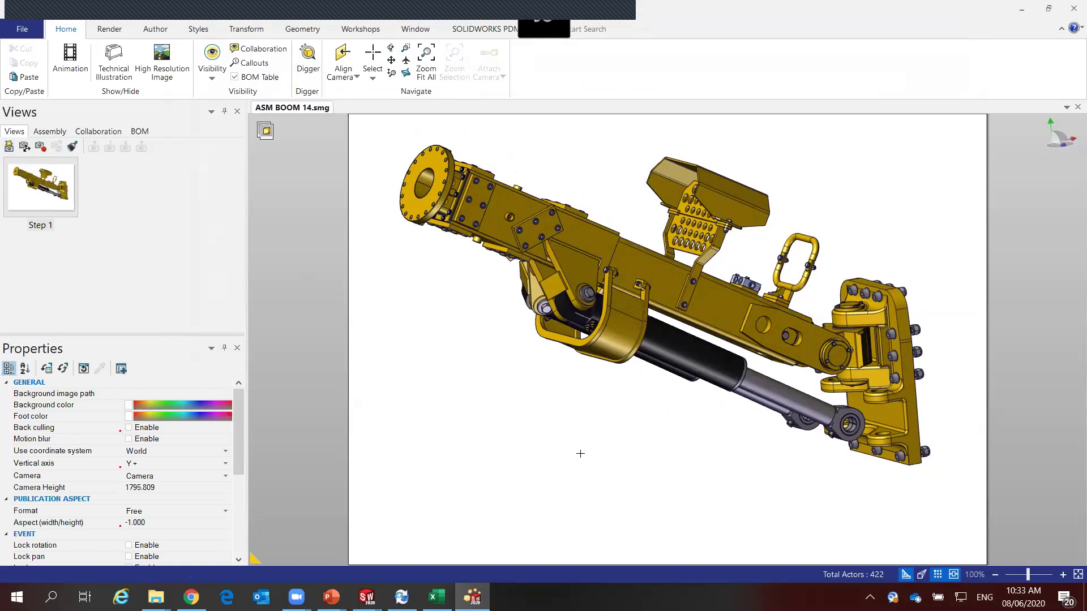
Zoom to the knuckle joint and select its washer, bushing and remaining hardware
drag(625, 327, 604, 297)
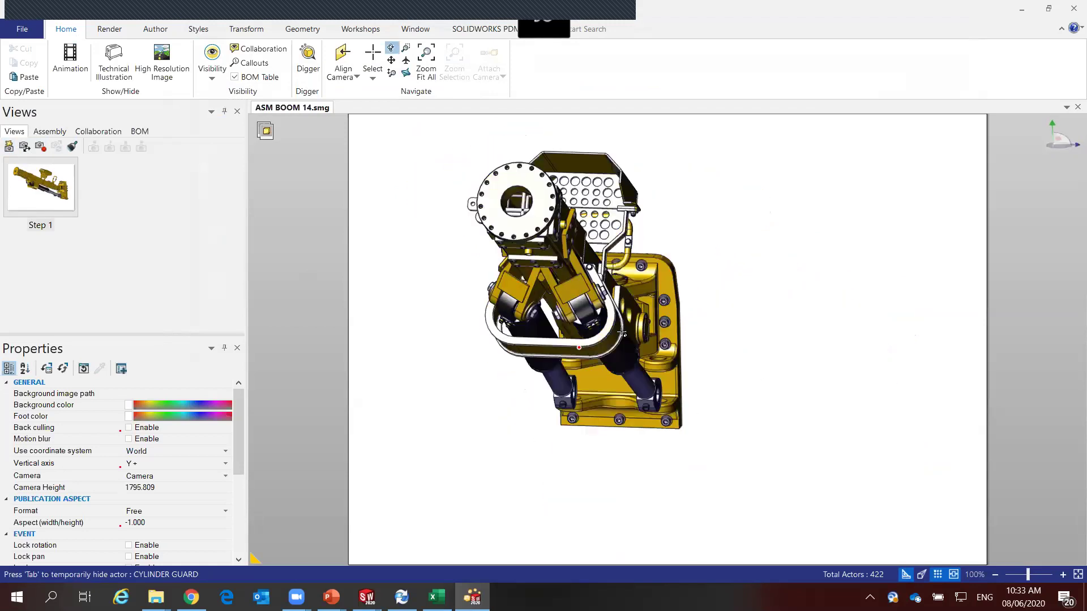
scroll(604, 298, up, 3)
scroll(604, 297, up, 2)
scroll(622, 297, up, 1)
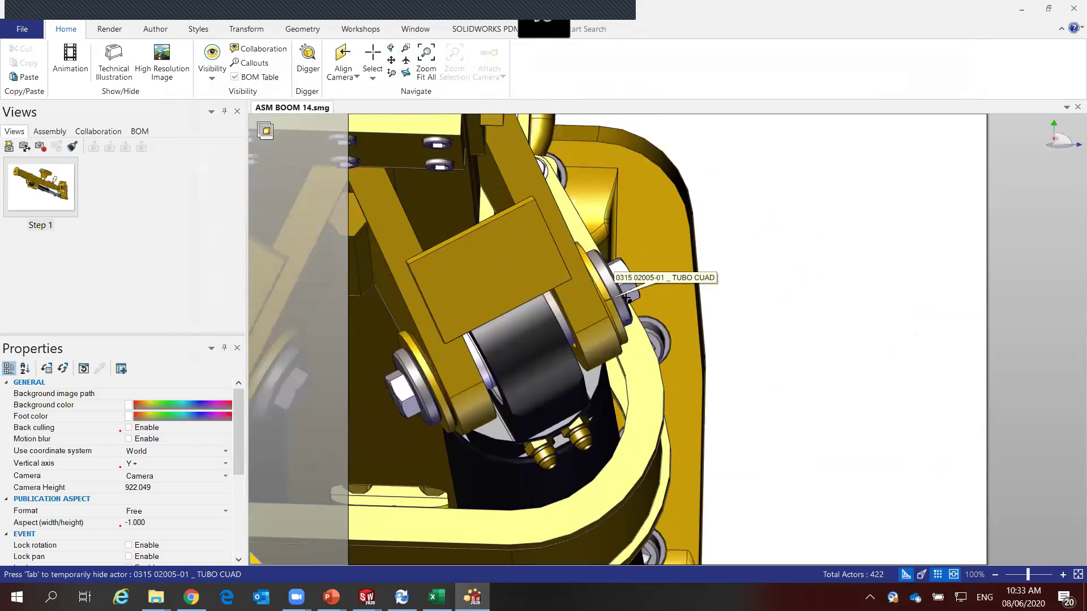
click(634, 291)
ctrl+click(614, 313)
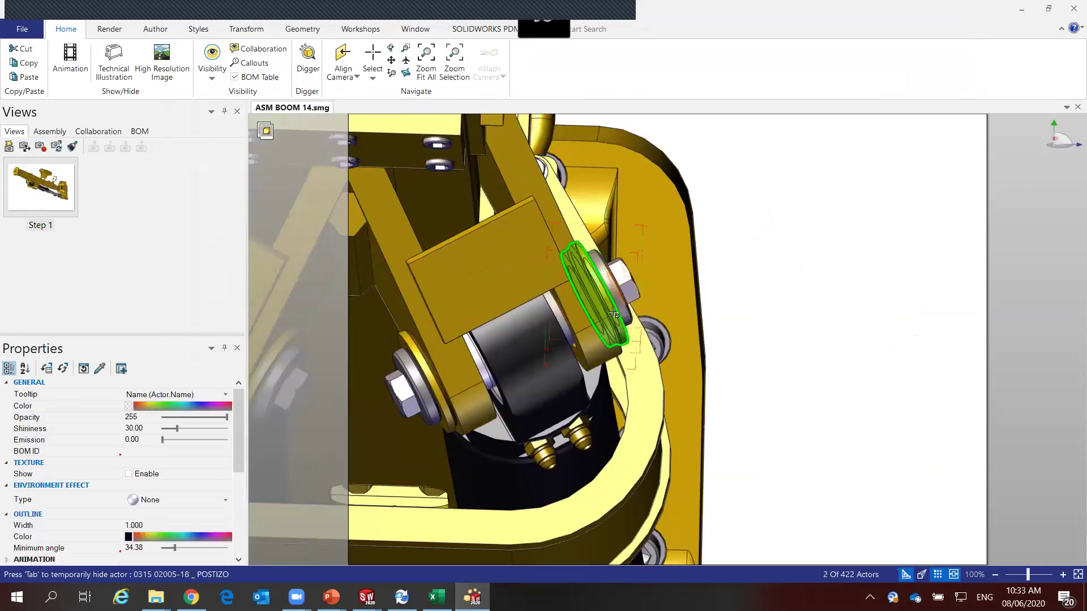
key(Tab)
ctrl+click(598, 310)
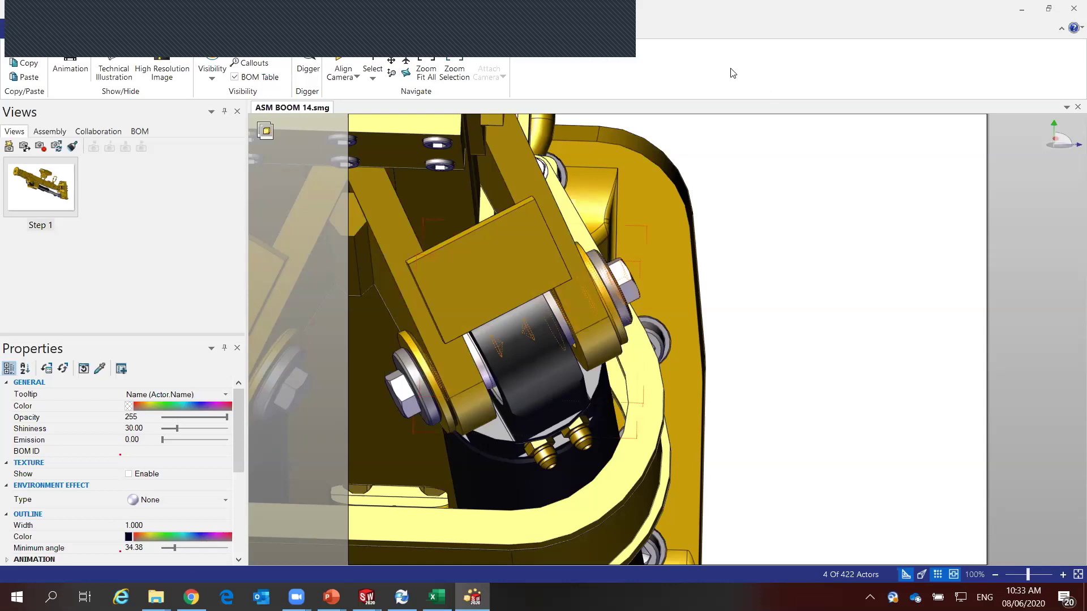
Linear-explode the bolt and washer outward along the joint axis
click(242, 29)
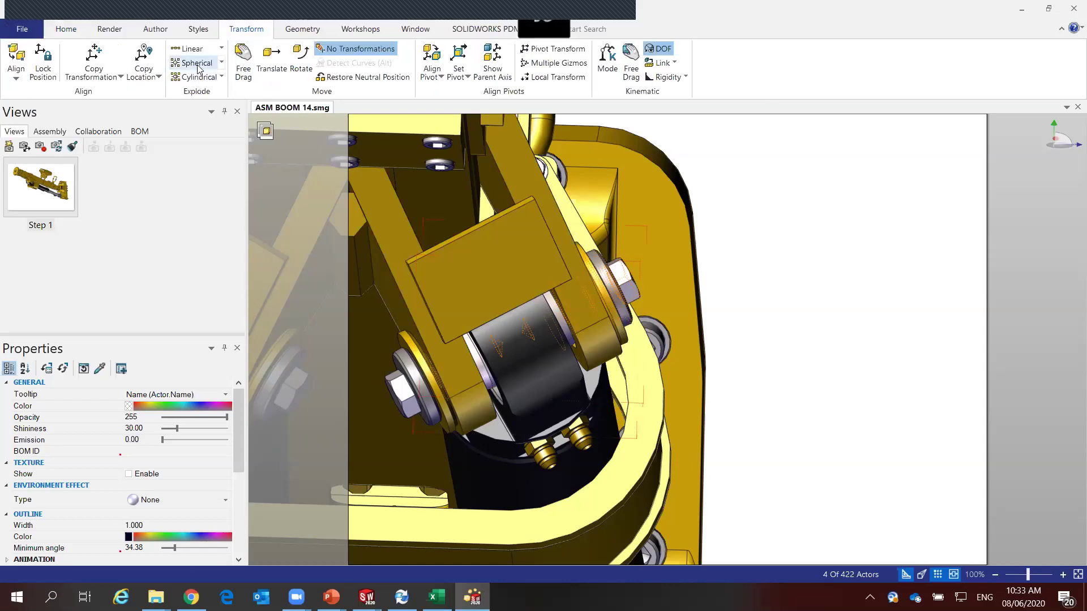
click(189, 50)
key(alt)
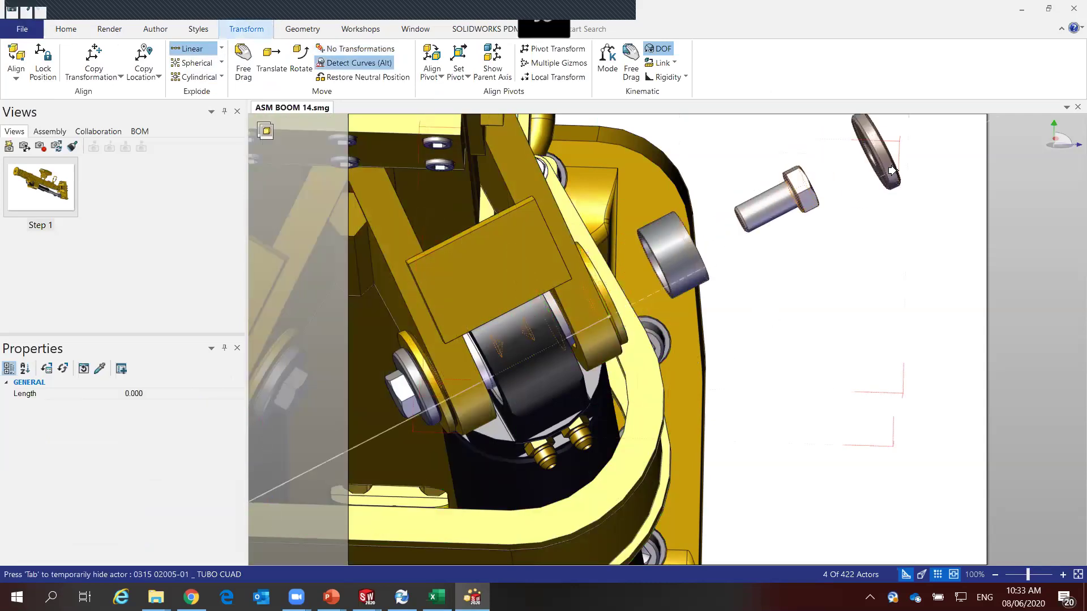
mouse_move(644, 300)
mouse_down()
mouse_move(662, 286)
mouse_move(809, 294)
mouse_up()
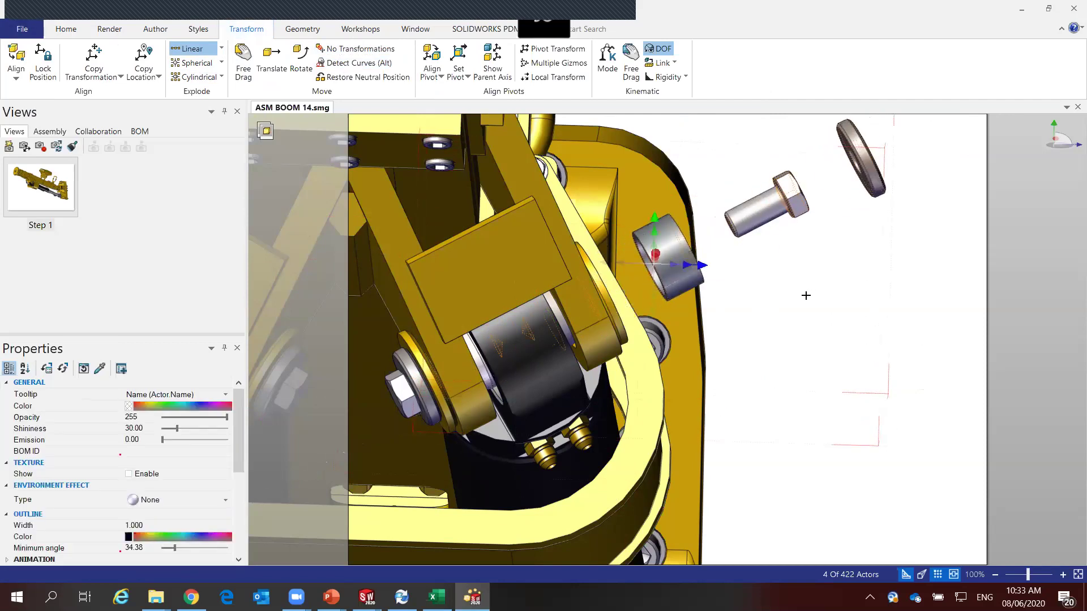
Translate the pin out toward the upper right and recentre the view
right_click(805, 297)
click(823, 265)
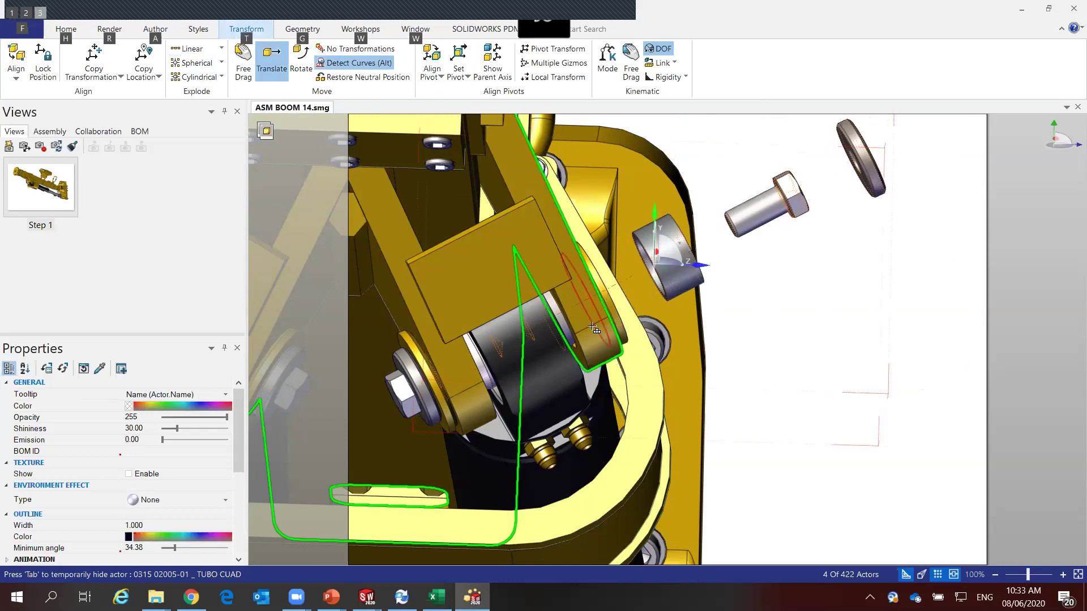
drag(601, 327, 777, 244)
scroll(792, 260, down, 5)
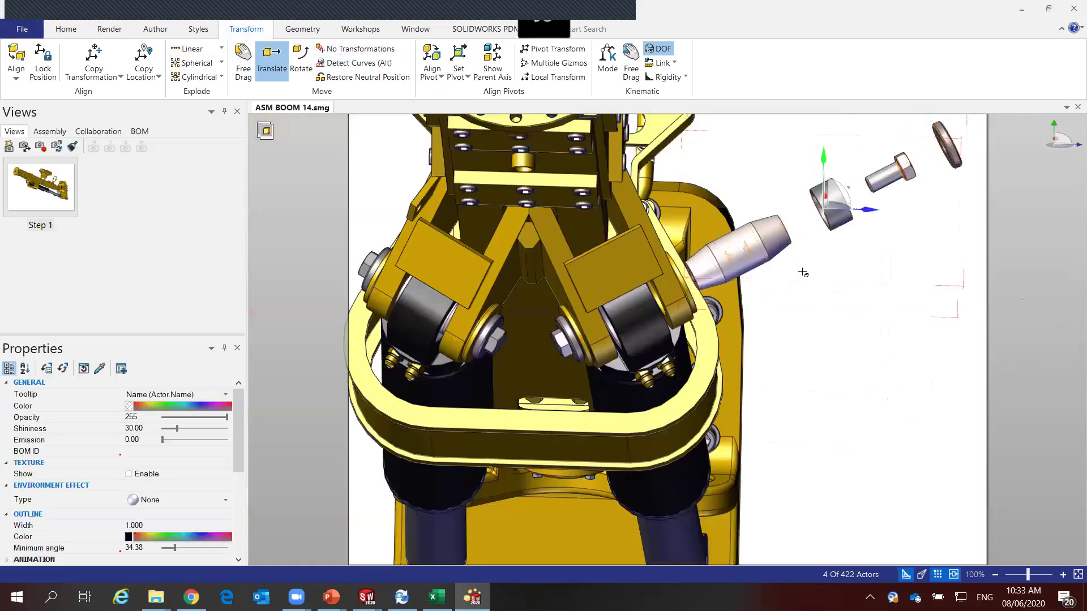
scroll(834, 301, down, 2)
scroll(750, 304, up, 2)
scroll(734, 303, down, 2)
right_drag(735, 304, 739, 354)
Colour the exploded hardware red and push the hex screw further out along its axis
click(129, 405)
click(164, 446)
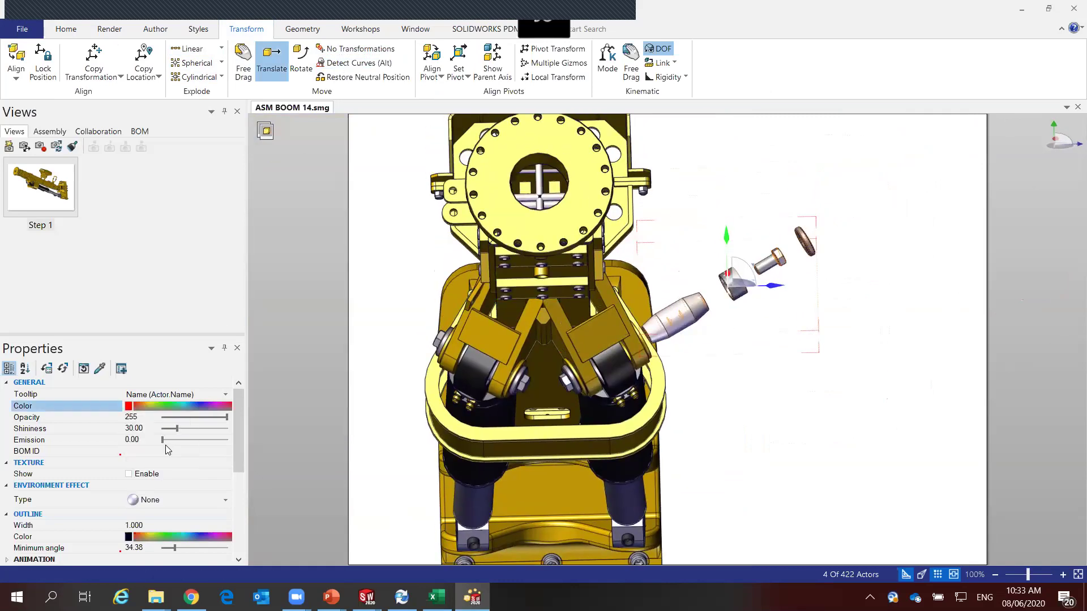
click(747, 370)
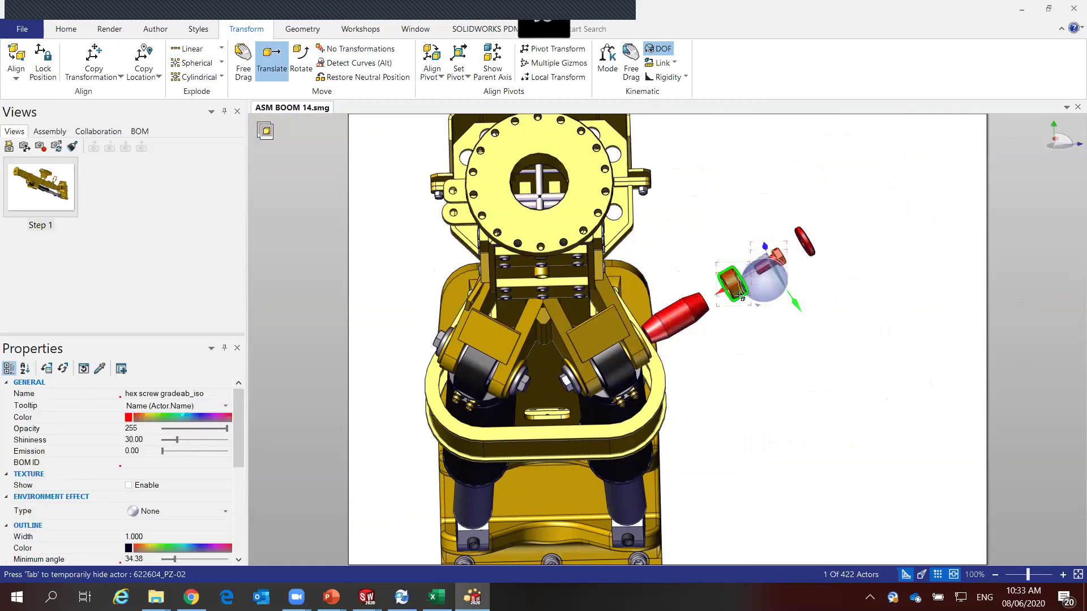
drag(759, 266, 790, 275)
click(798, 291)
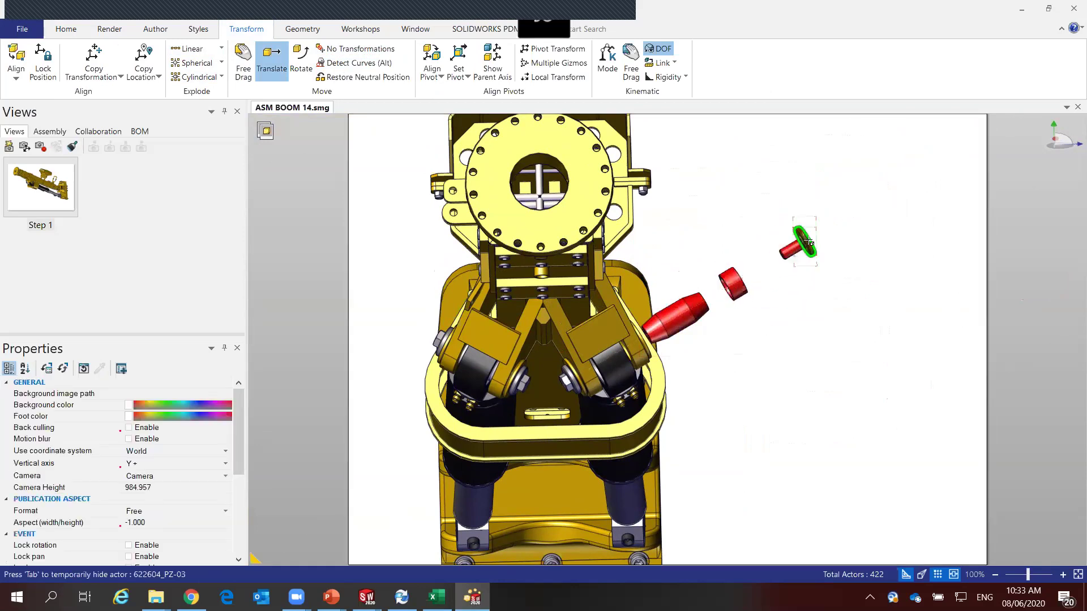
click(796, 247)
drag(747, 282, 815, 244)
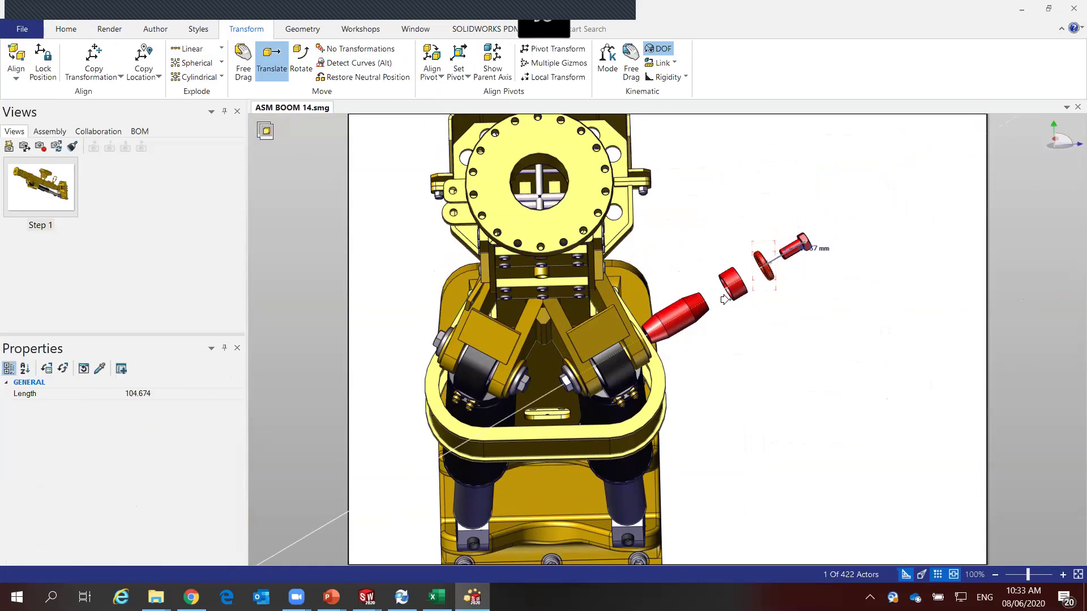
click(737, 376)
scroll(734, 250, up, 3)
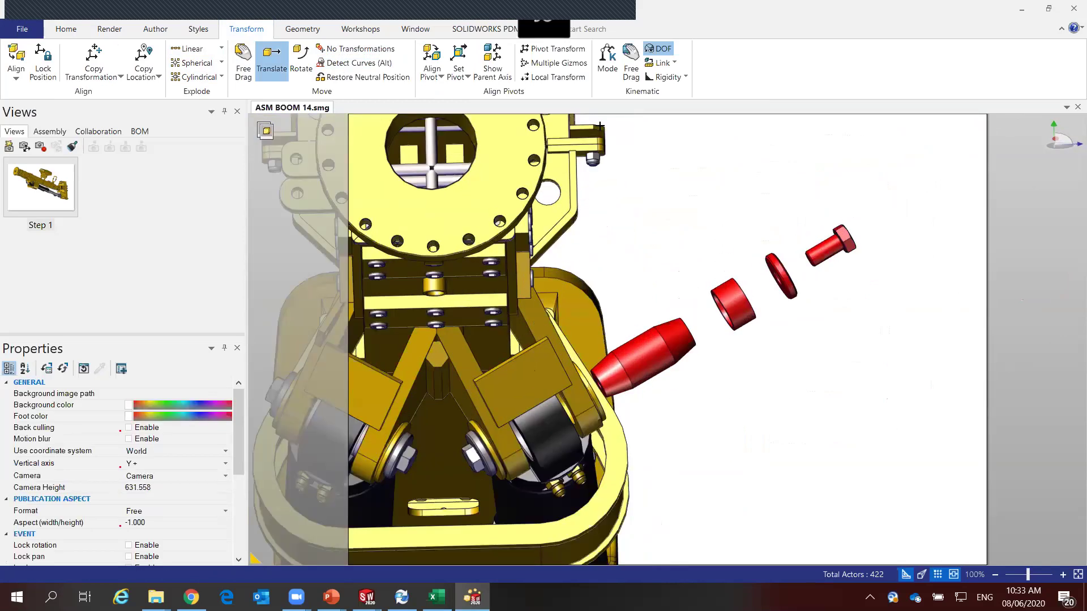
Add a label on the red pin and set its text size to 14
click(158, 29)
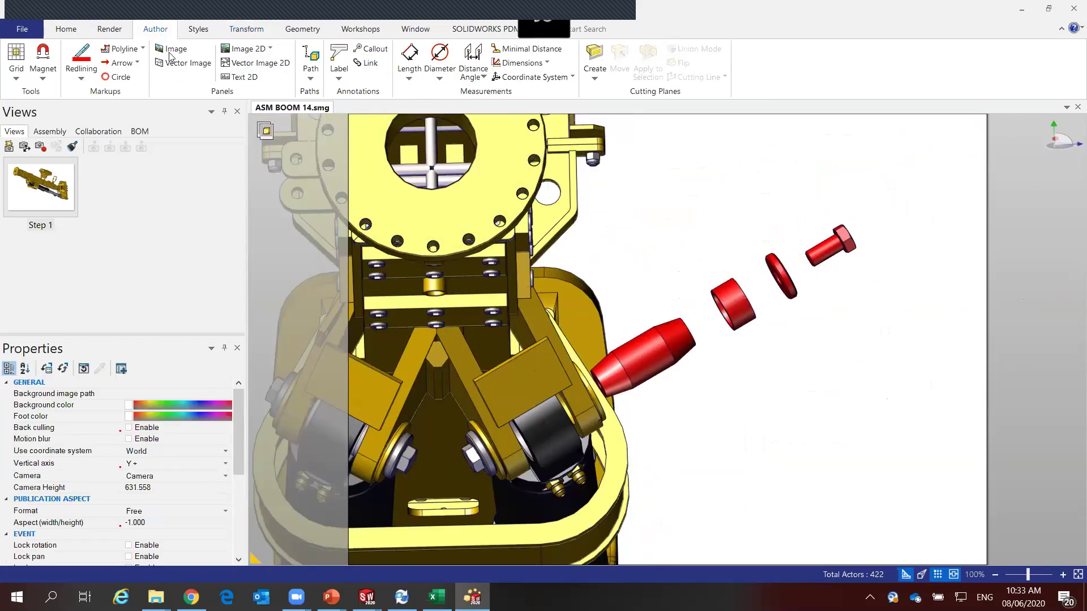
click(338, 57)
click(643, 346)
click(697, 215)
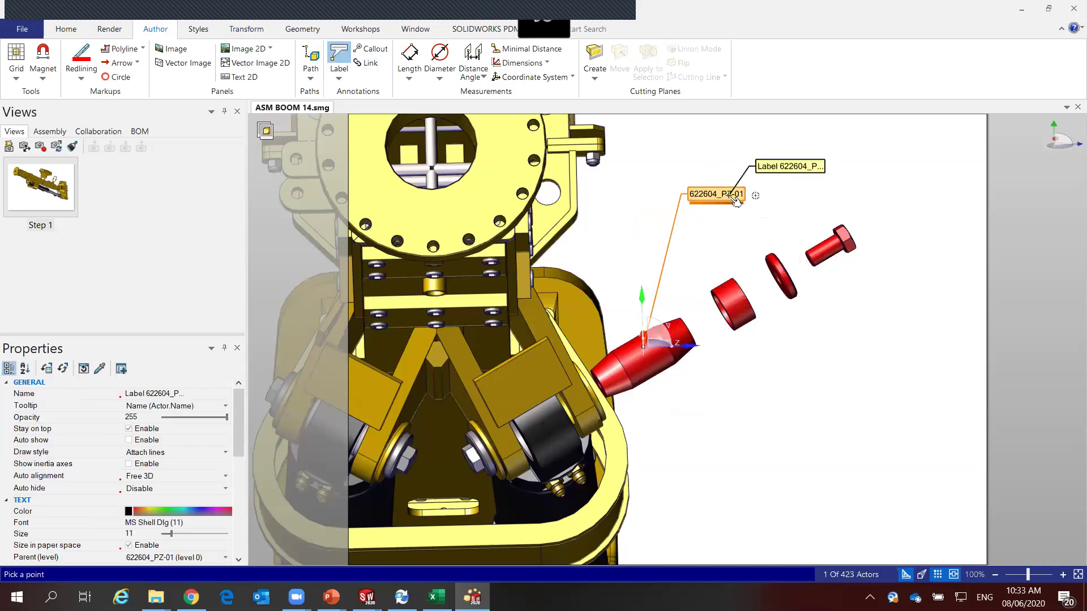
click(152, 533)
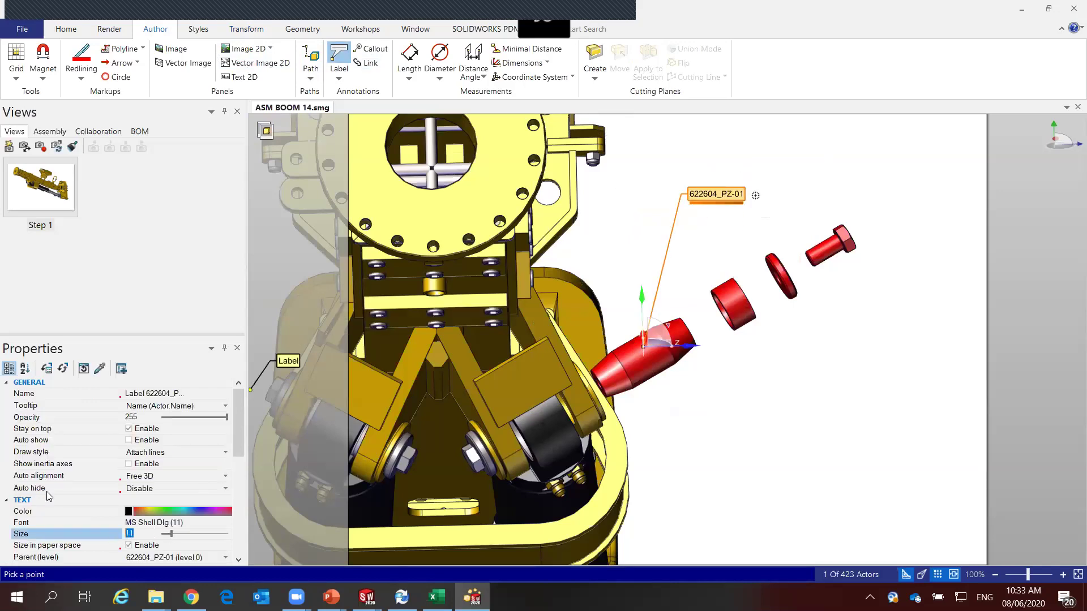
text(14)
key(Return)
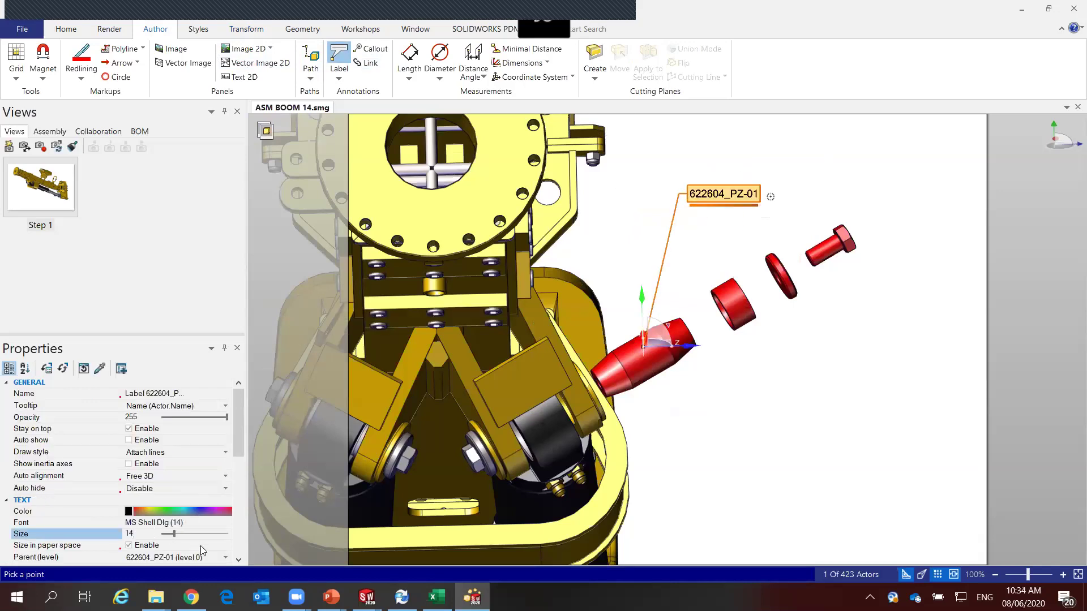
drag(234, 431, 231, 458)
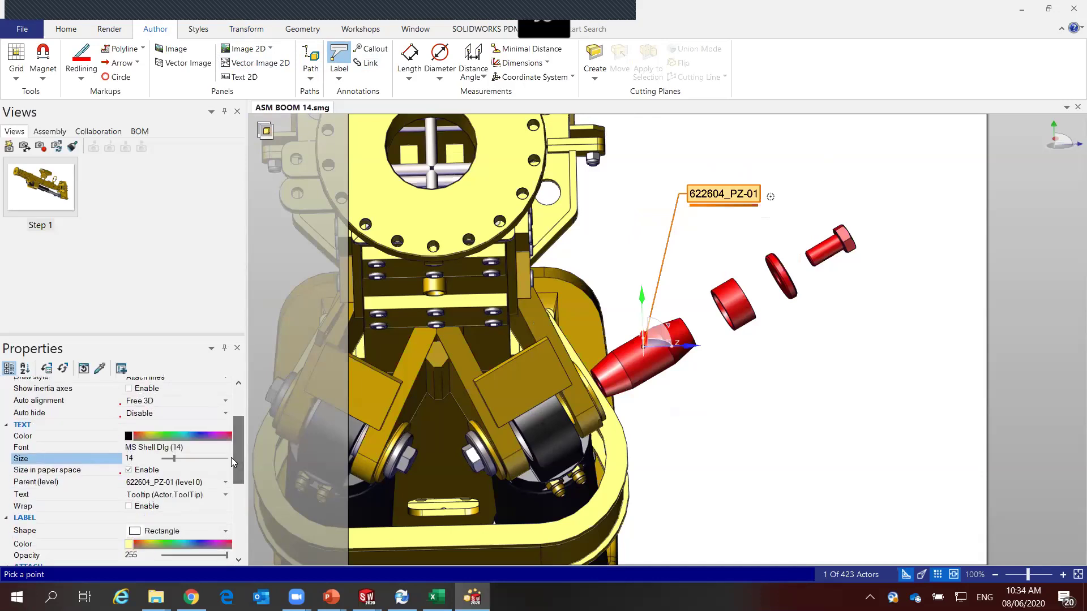
Set the label text to the custom string 'Remove hardware'
click(226, 495)
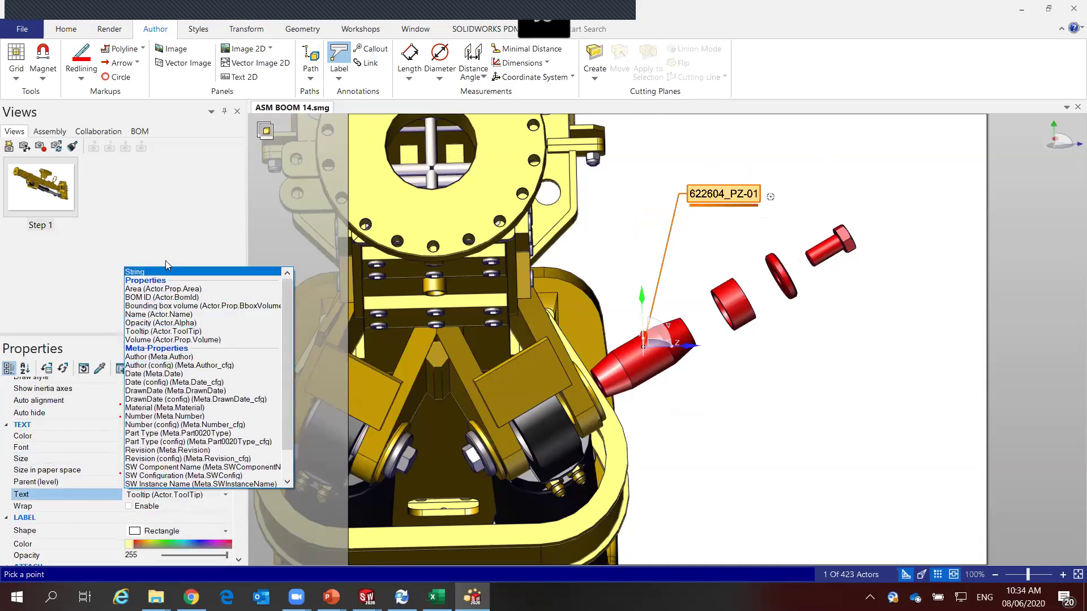
click(169, 272)
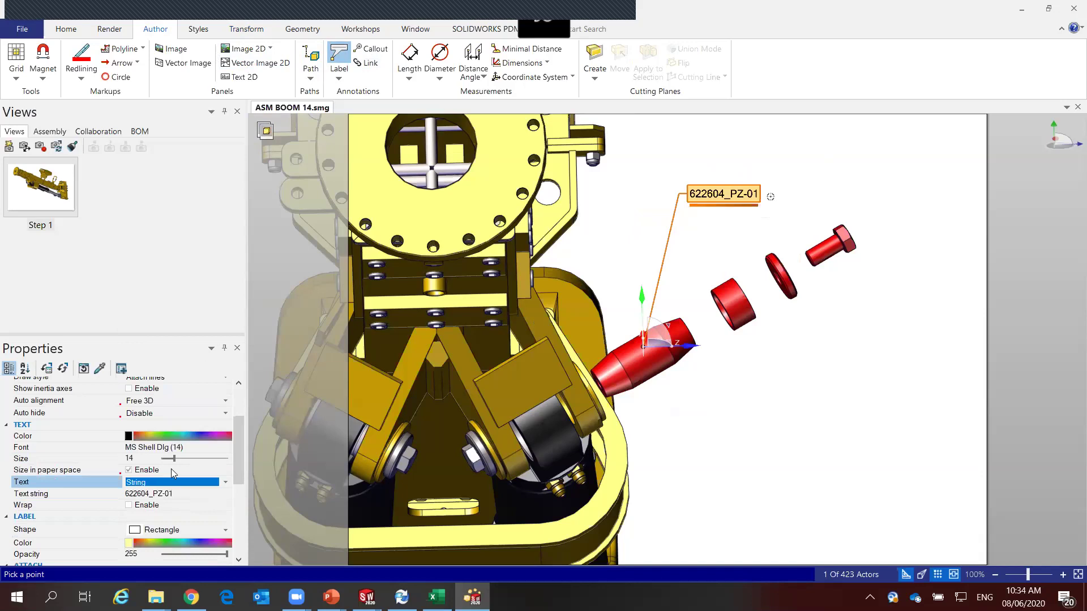
click(173, 493)
text(Remove hardware)
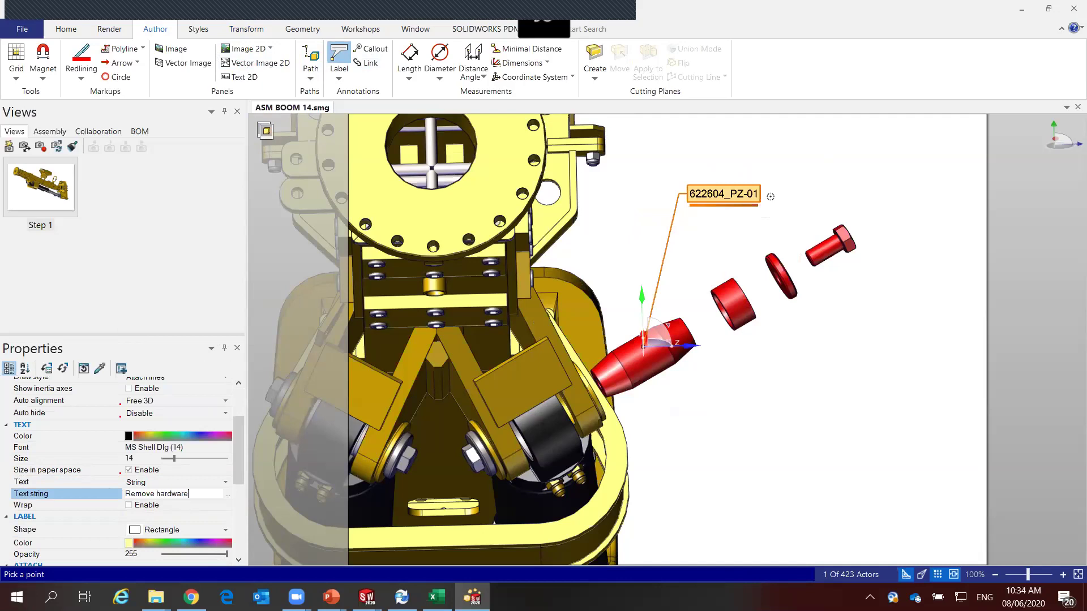
key(Return)
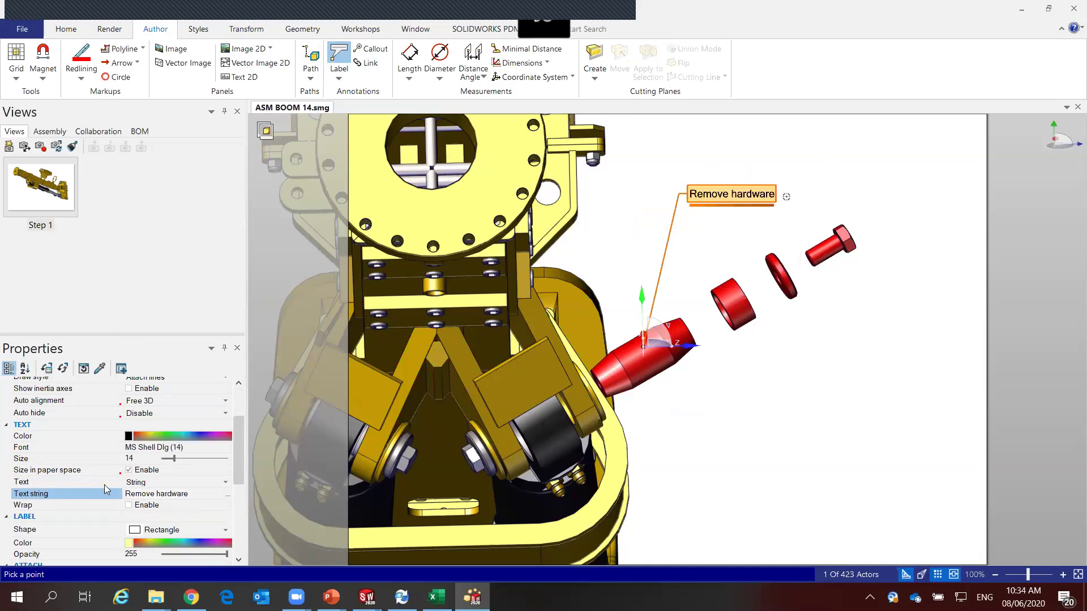
Attach extra label leaders to the red spacer ring, washer and bolt
click(783, 221)
key(Escape)
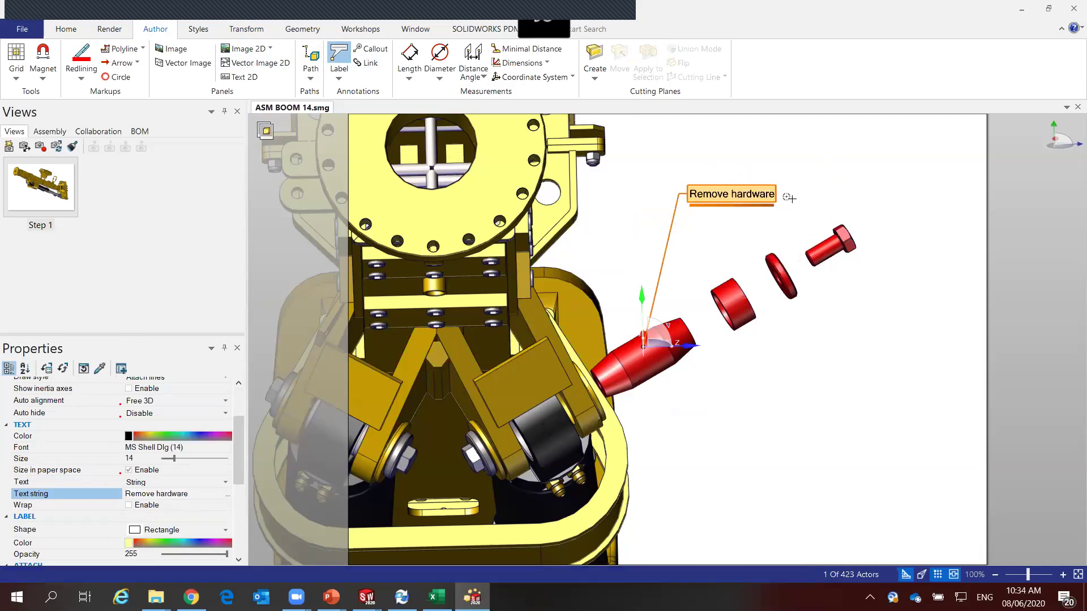
drag(730, 194, 734, 305)
drag(787, 197, 781, 270)
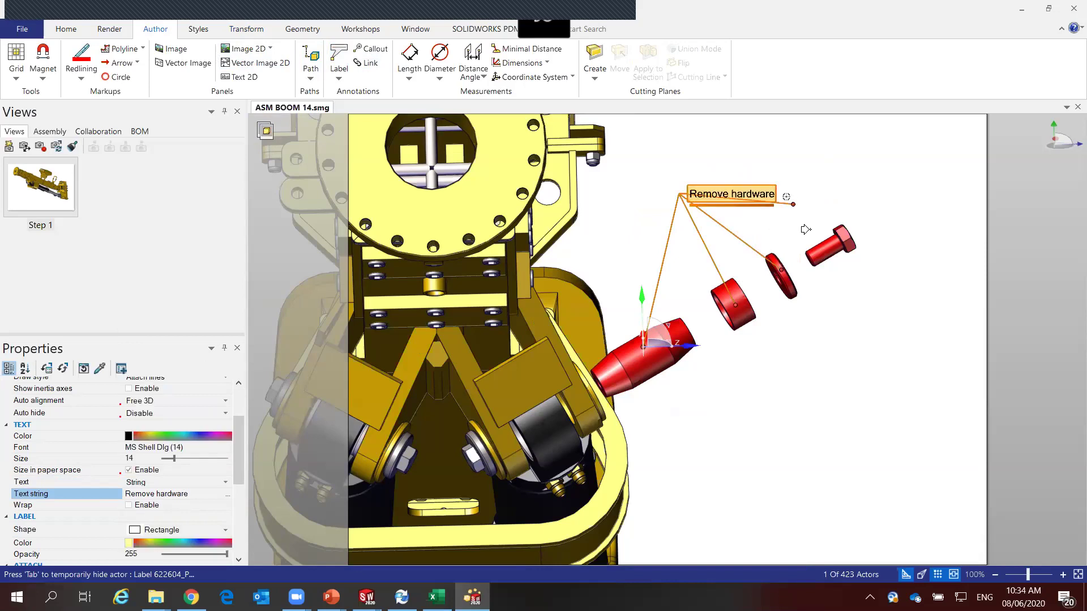
drag(786, 196, 825, 248)
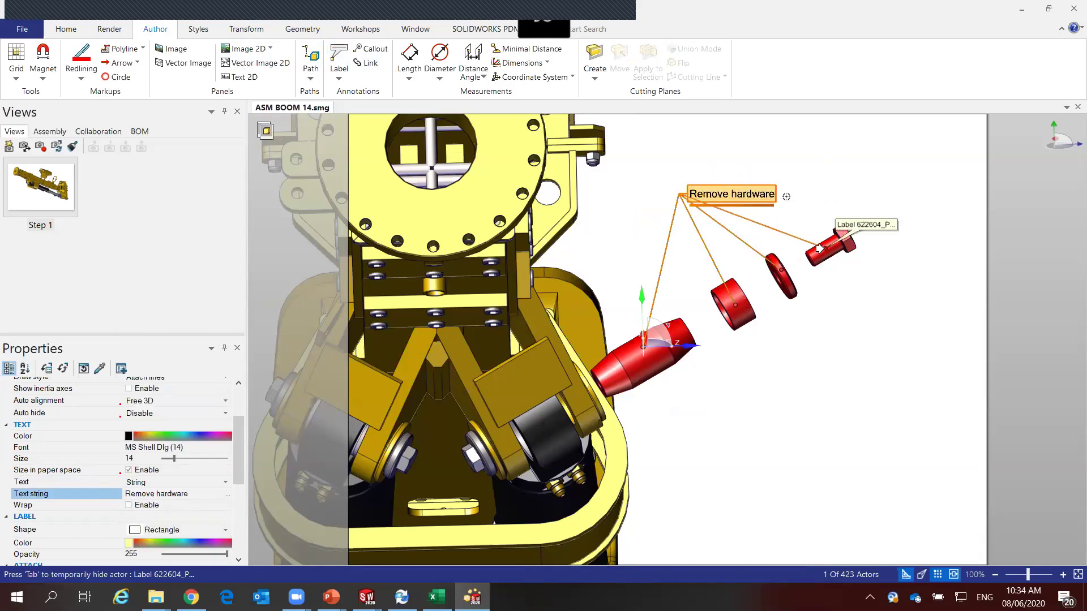
Set the leaders' Attach Type to Gradient tooltip and move the label left
drag(234, 475, 237, 500)
click(228, 473)
scroll(227, 473, up, 2)
click(161, 504)
drag(706, 189, 664, 184)
click(819, 396)
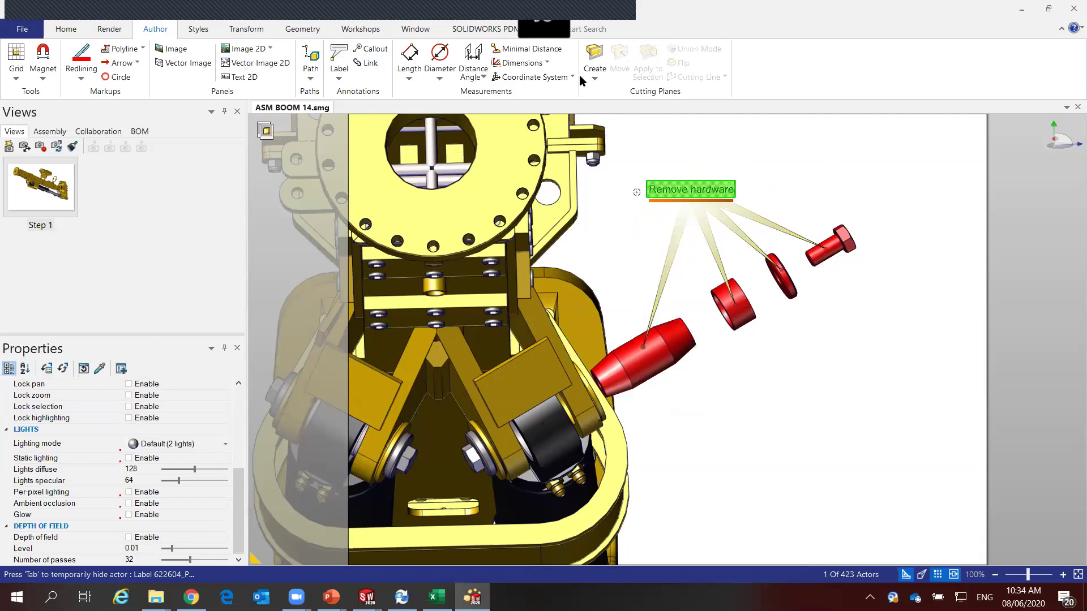
Draw an arrow from the red cone to a point past the red bolt
key(alt)
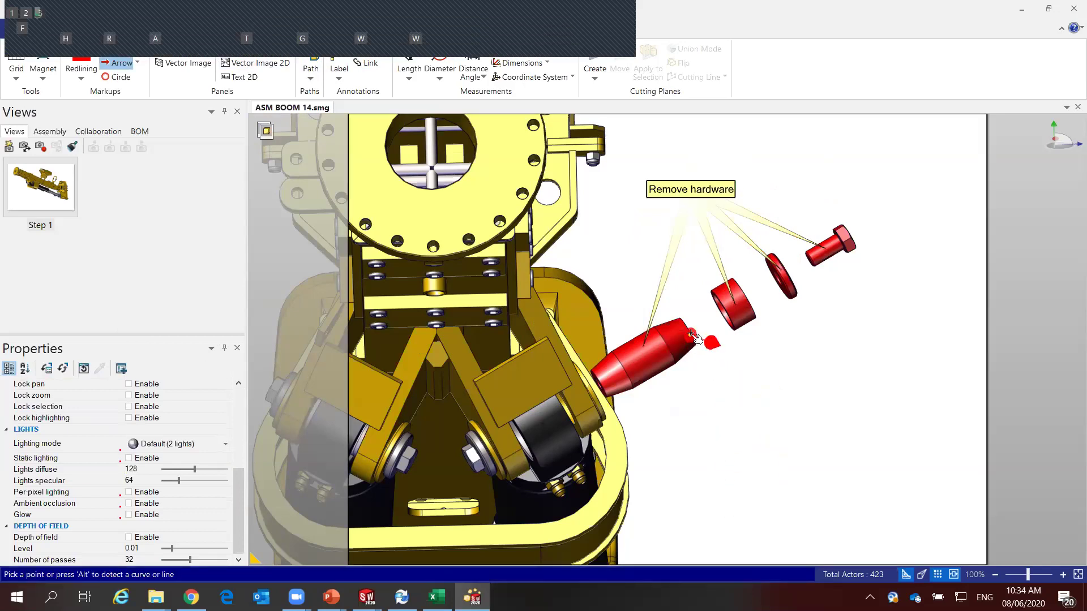
click(702, 326)
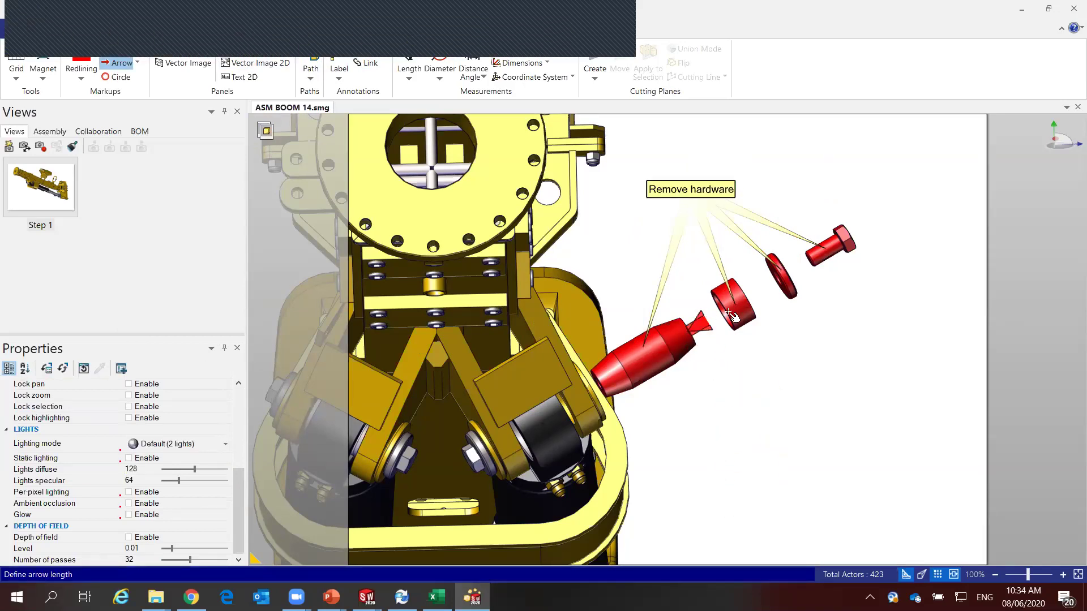
key(alt)
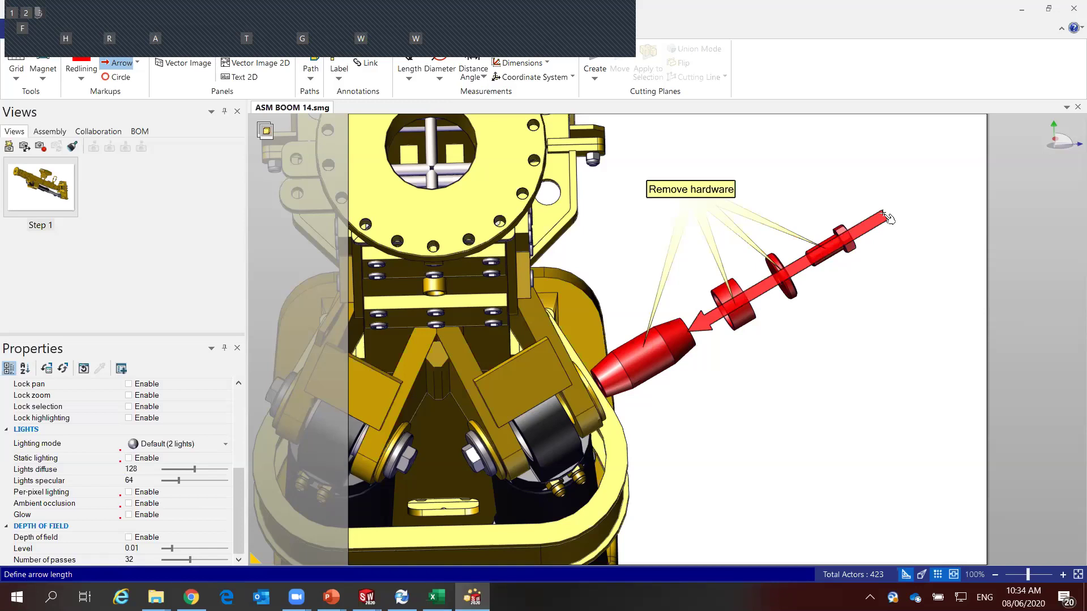
click(885, 214)
scroll(234, 453, up, 3)
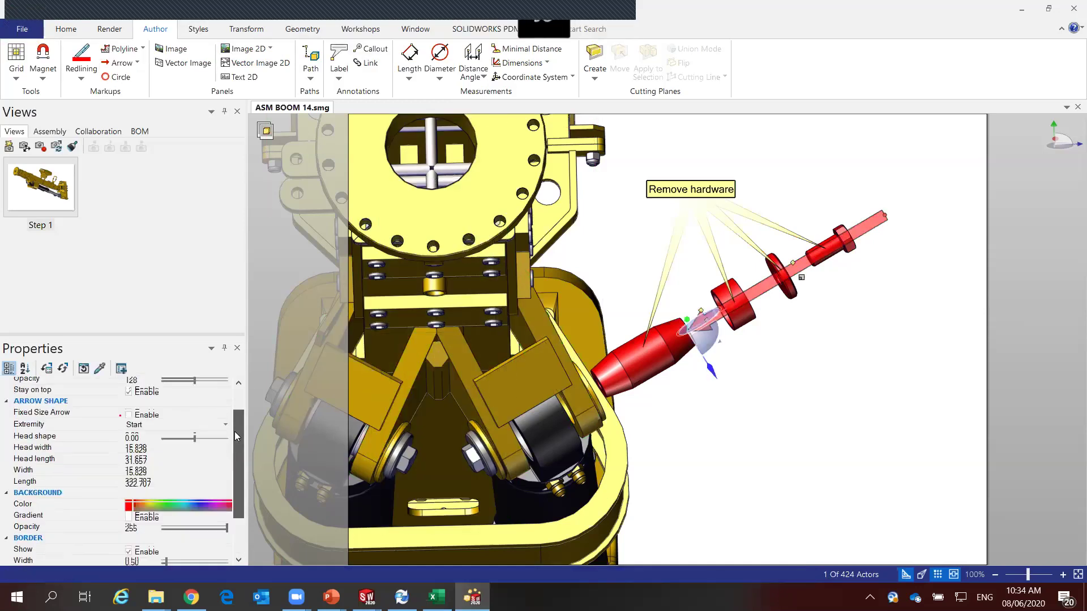
Make the arrow opaque and black with an End arrowhead, then save the scene as Step 2
mouse_move(227, 417)
mouse_down()
mouse_move(196, 417)
mouse_move(232, 413)
mouse_up()
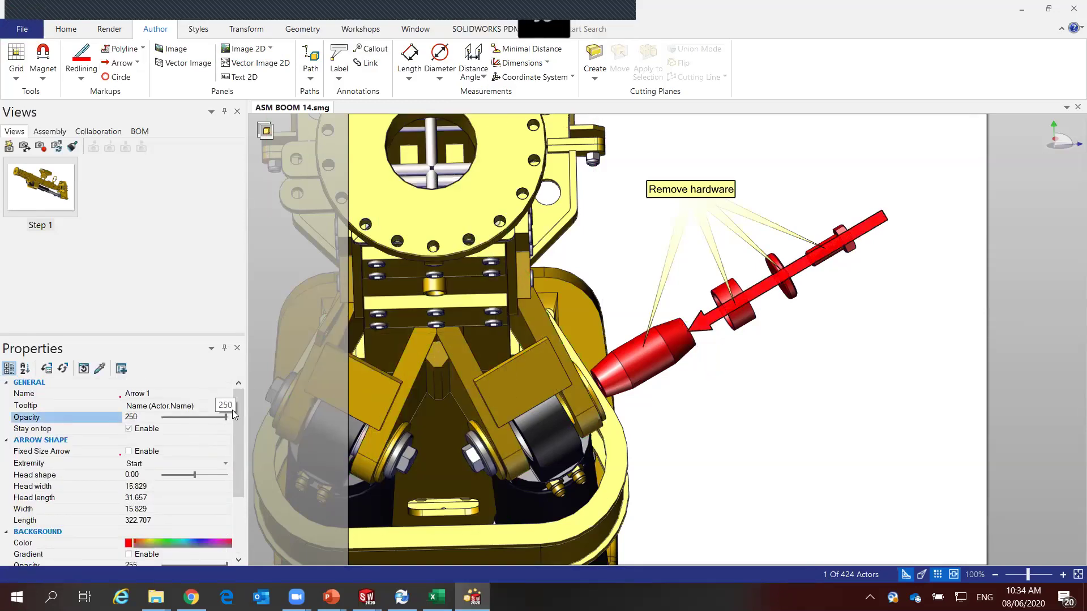
click(129, 430)
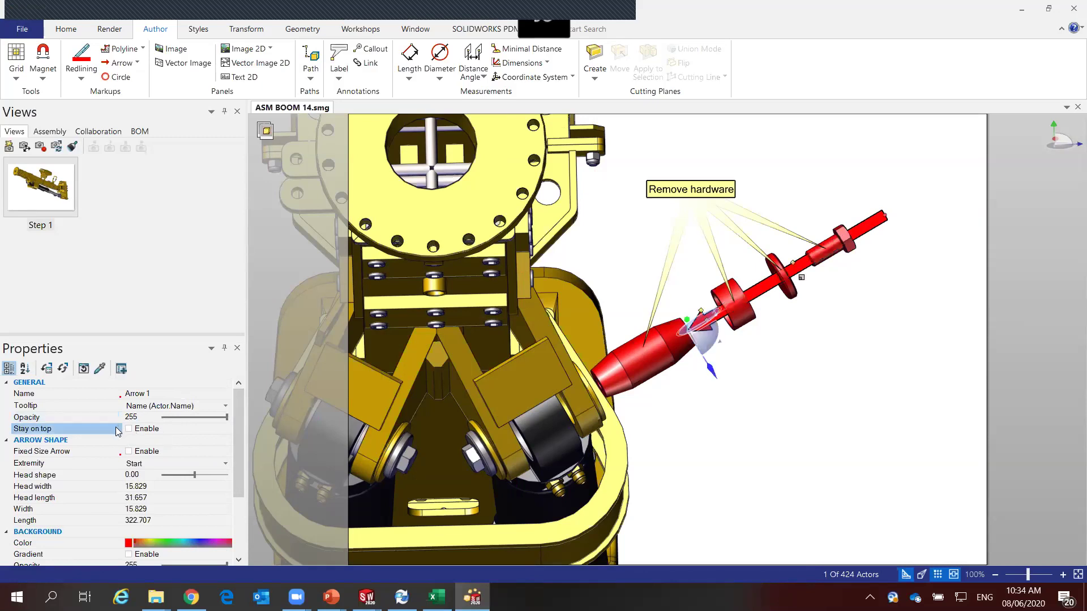
click(130, 429)
click(129, 430)
click(221, 466)
click(170, 485)
click(128, 544)
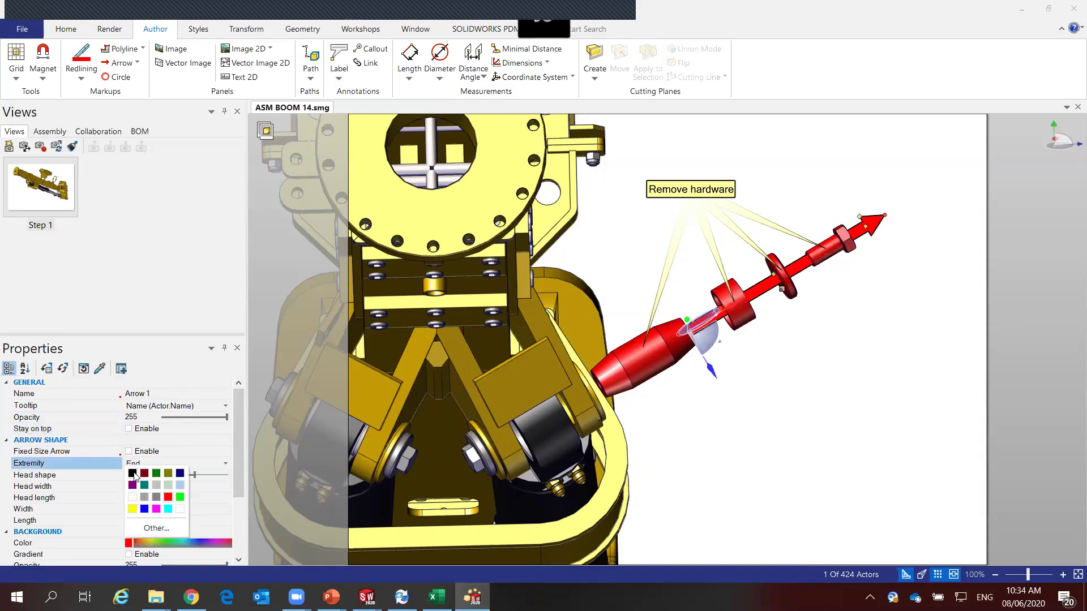
click(133, 474)
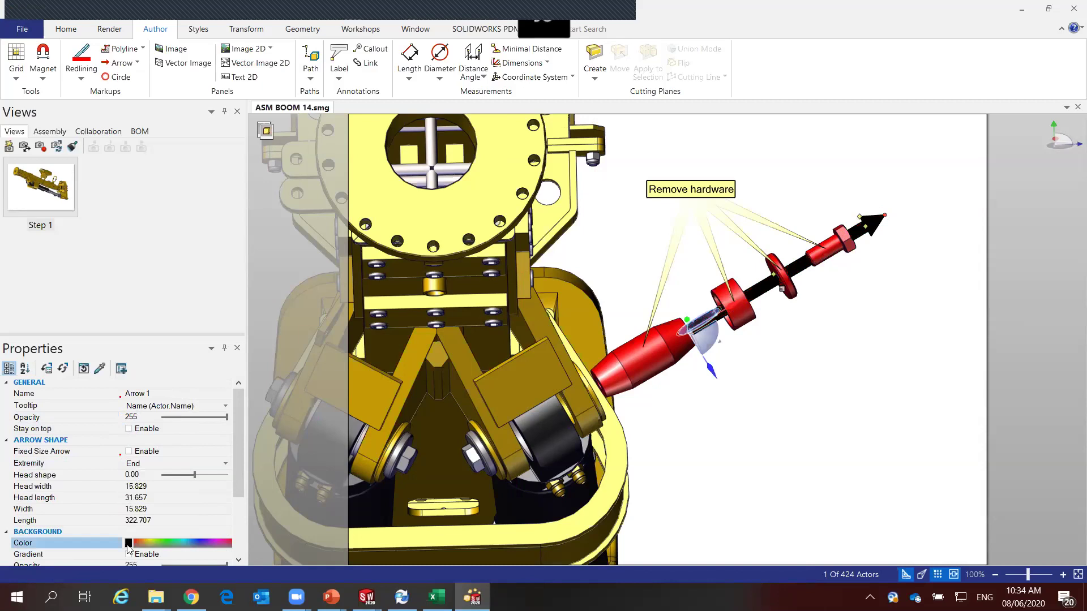
click(793, 422)
click(9, 146)
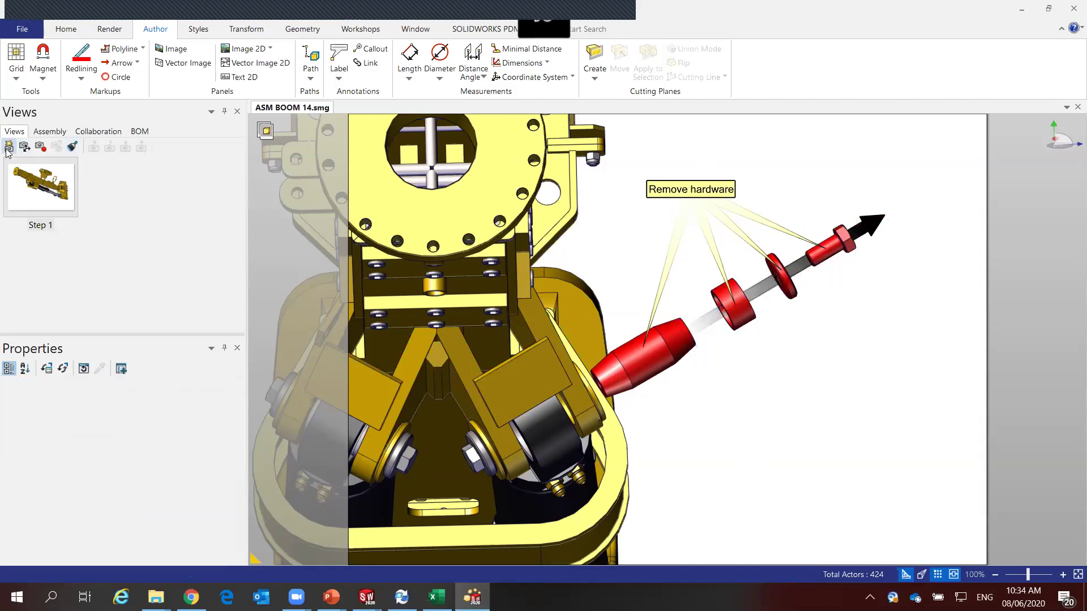
Hide the label and exploded hardware, then orbit to a side view of the cylinder
drag(900, 160, 634, 398)
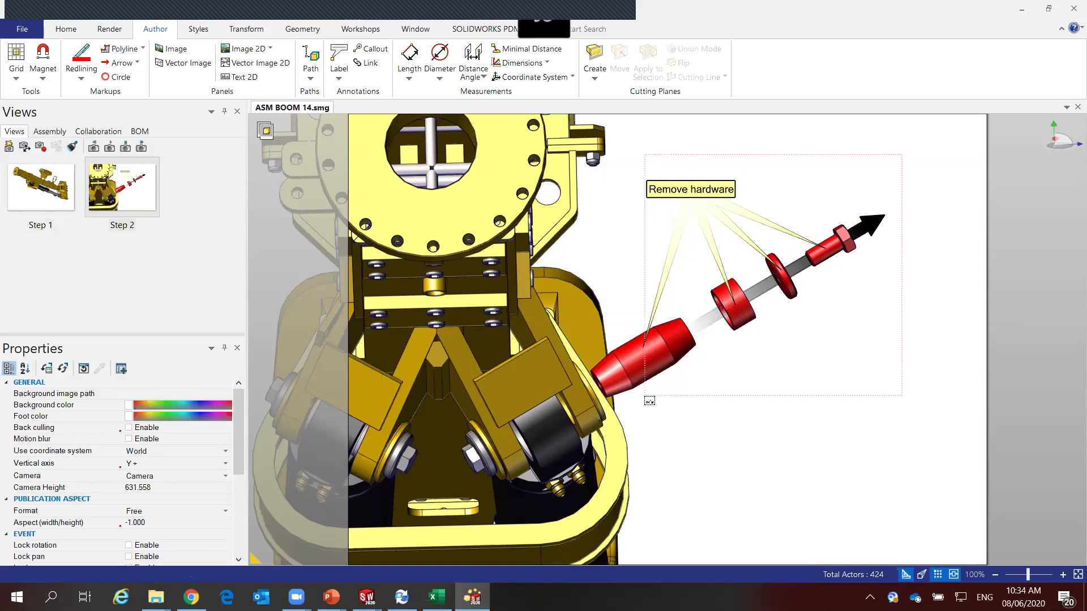
ctrl+click(631, 391)
key(h)
click(751, 418)
mouse_move(777, 393)
mouse_down()
mouse_move(659, 411)
mouse_move(662, 448)
mouse_up()
click(658, 411)
click(662, 449)
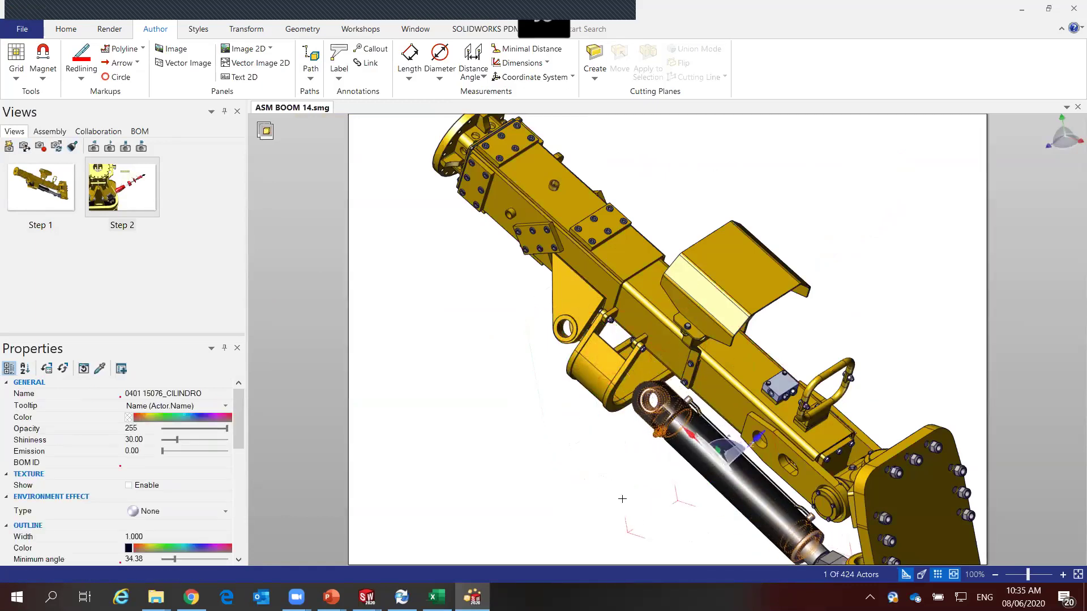
drag(604, 482, 738, 458)
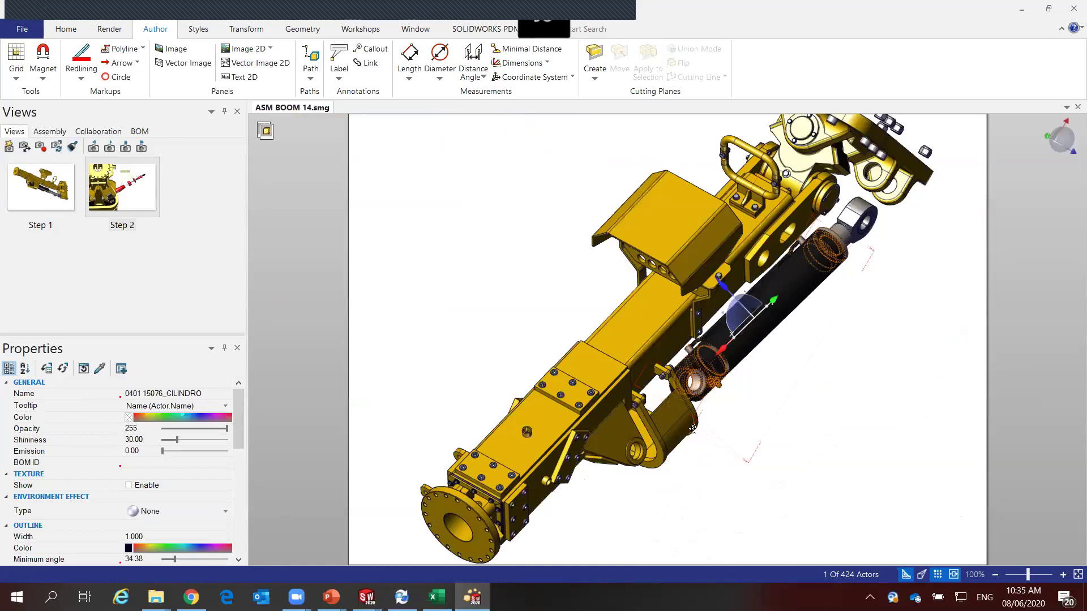
drag(691, 429, 709, 472)
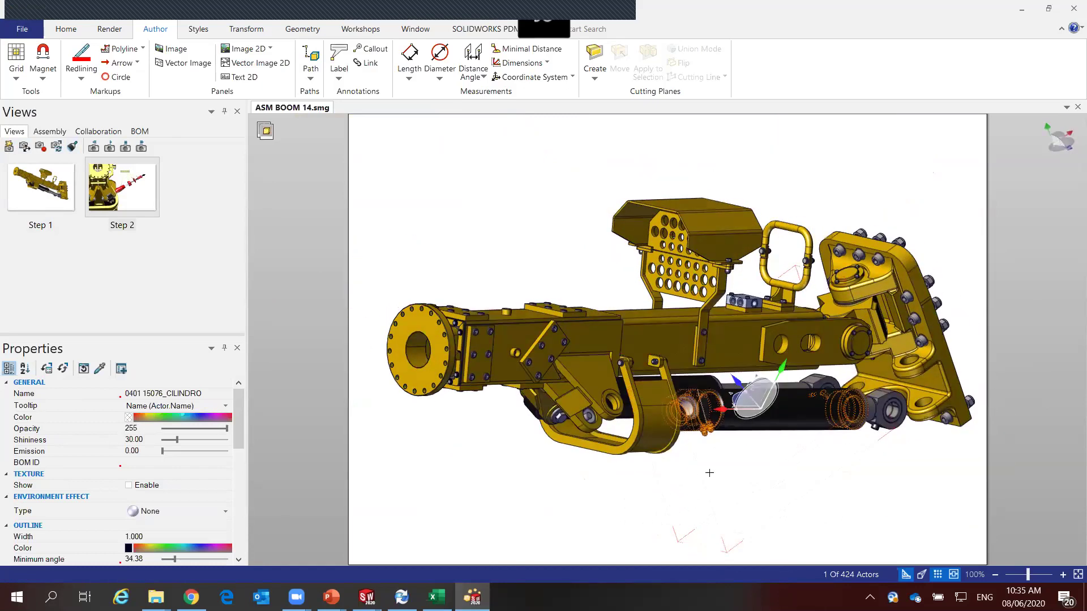
click(709, 472)
Draw an arrow from the cylinder eye leftward past the lower pin
click(119, 63)
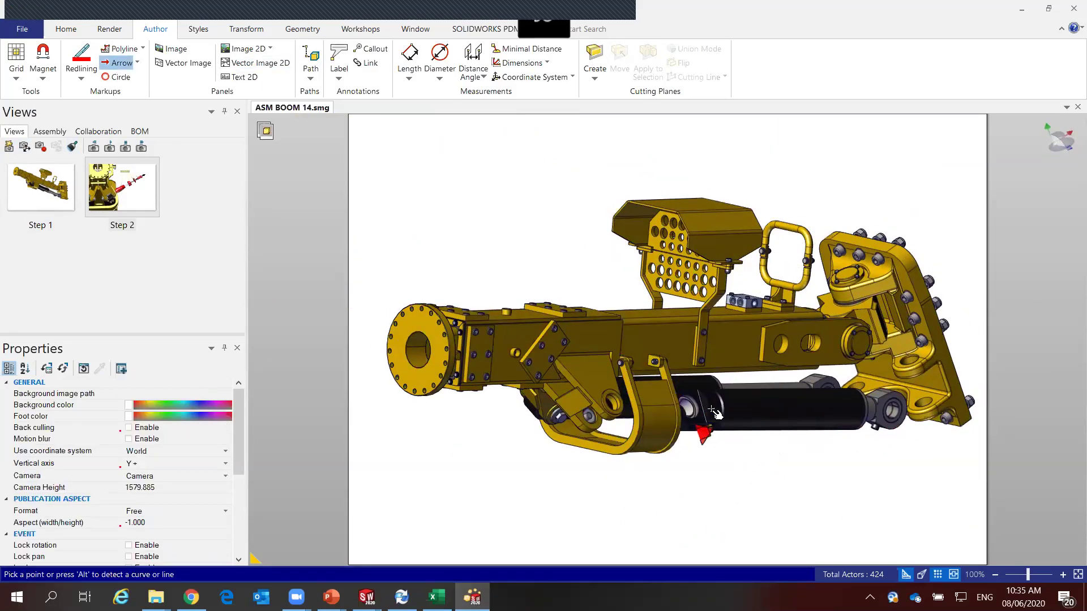
key(alt)
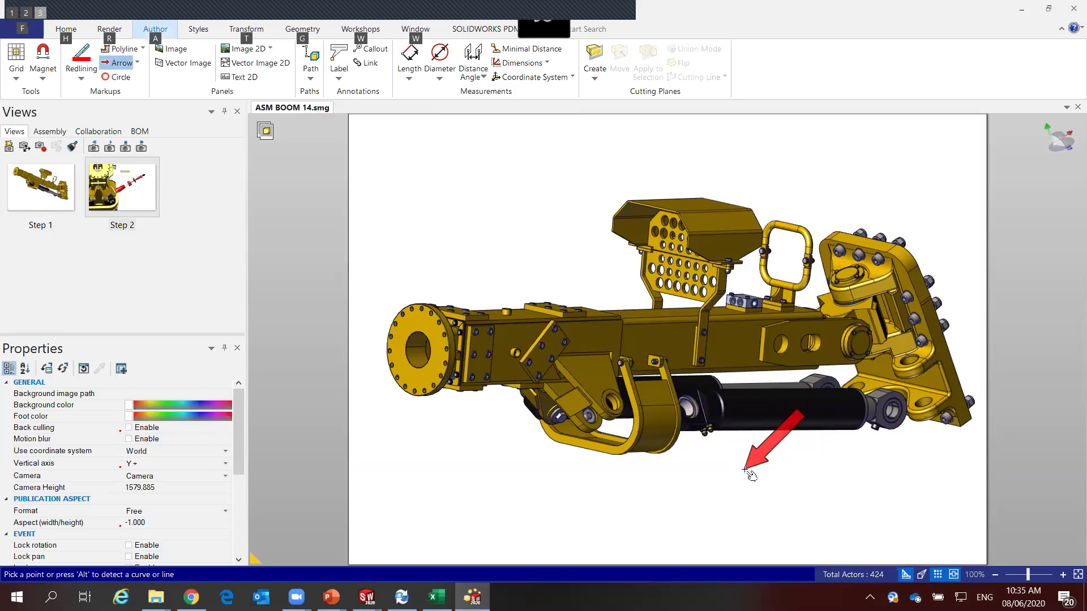
scroll(745, 469, up, 2)
scroll(696, 468, up, 2)
scroll(691, 454, up, 2)
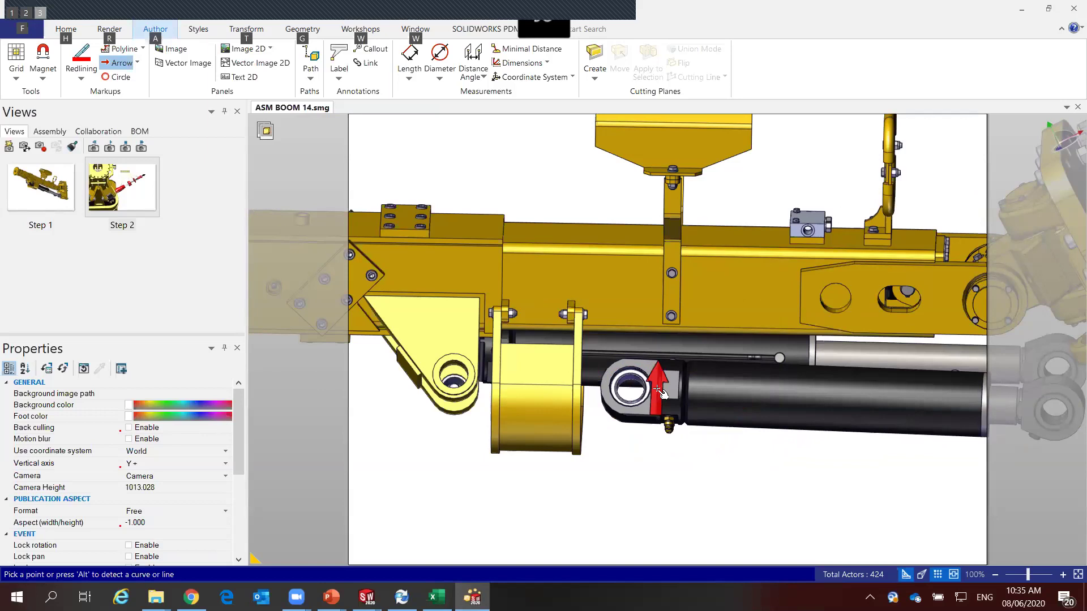
drag(661, 392, 451, 380)
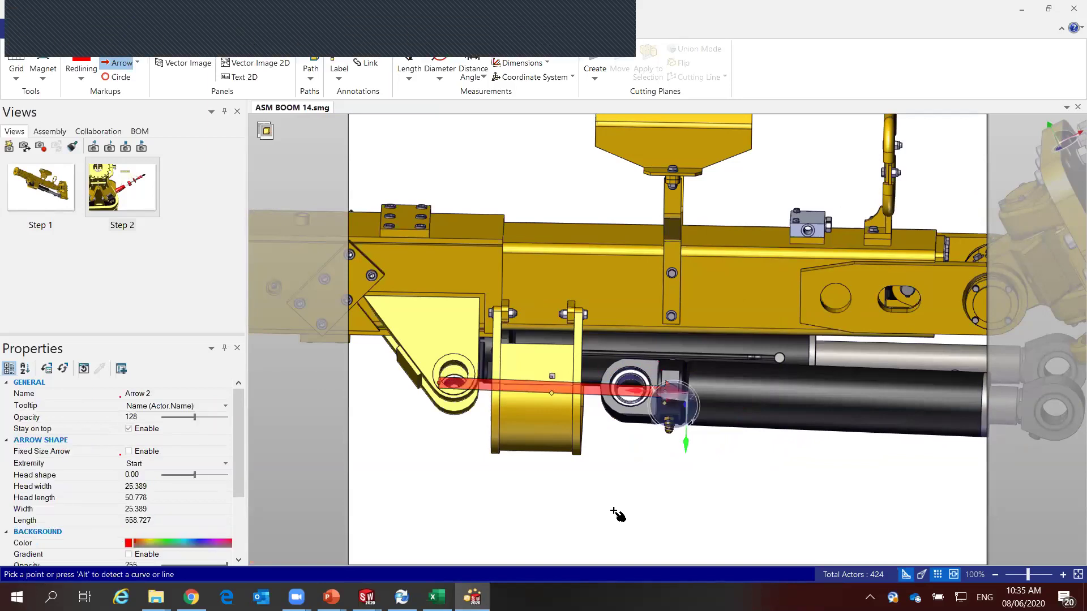
drag(629, 389, 537, 390)
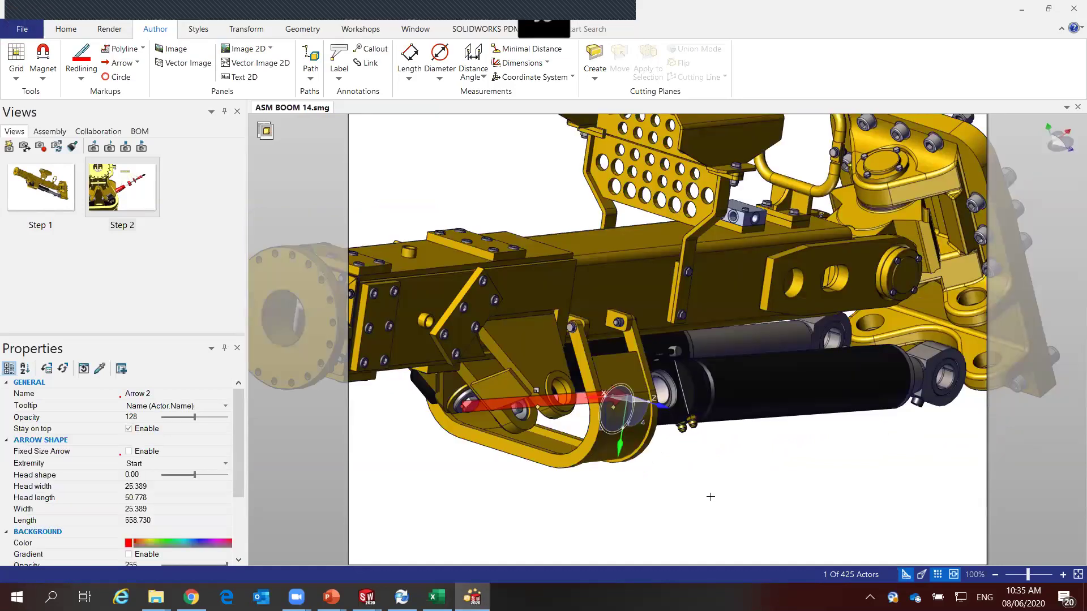
mouse_move(711, 496)
middle_down()
mouse_move(720, 473)
mouse_move(698, 481)
mouse_move(715, 459)
middle_up()
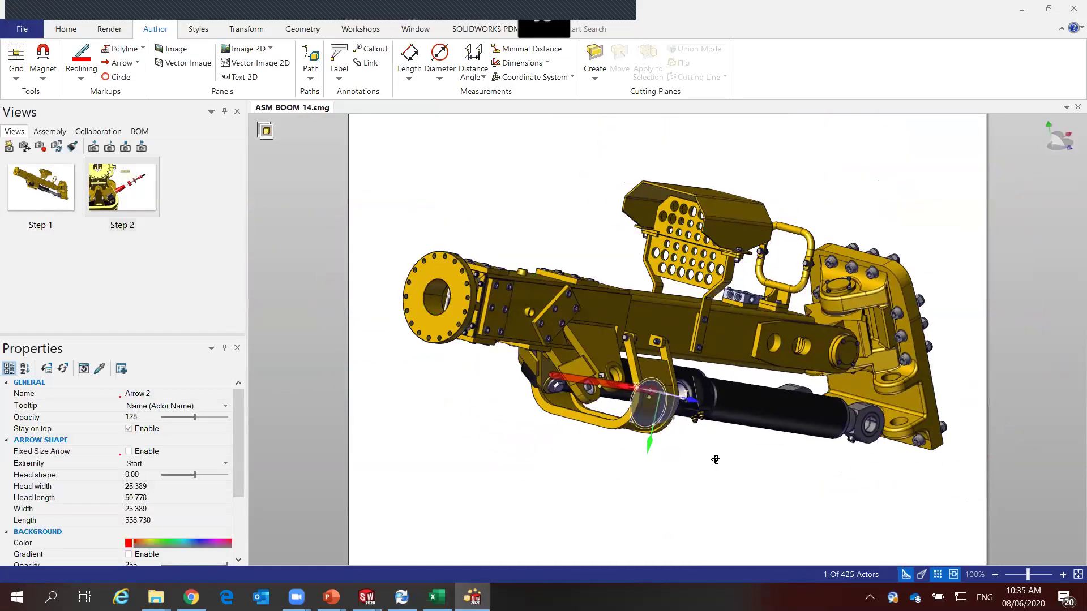
scroll(712, 460, down, 2)
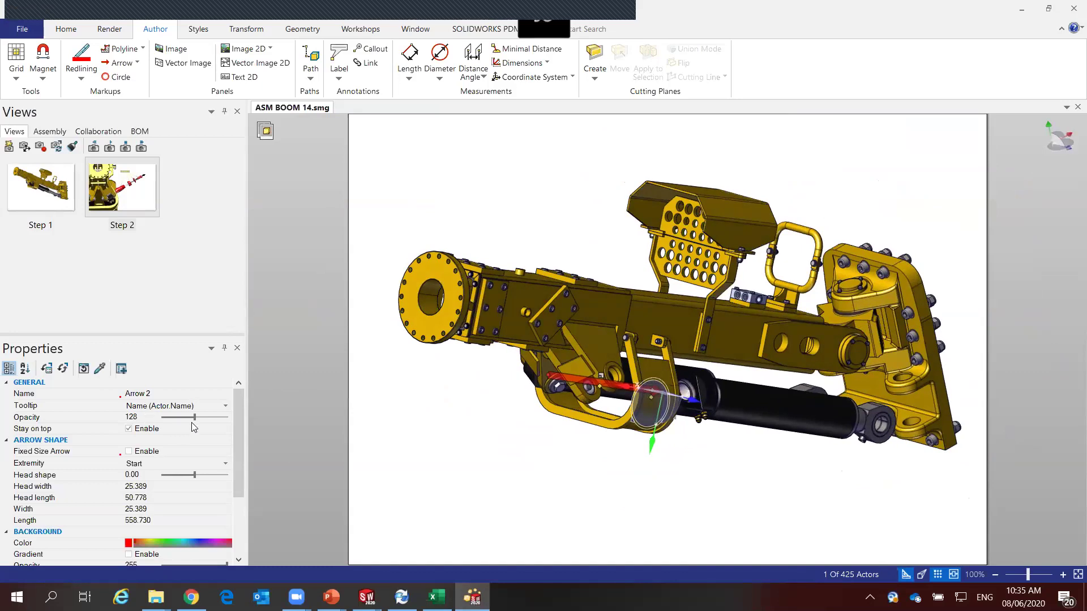
Set the new arrow to Opacity 255, not on top, and colour it black
drag(194, 417, 242, 421)
click(129, 428)
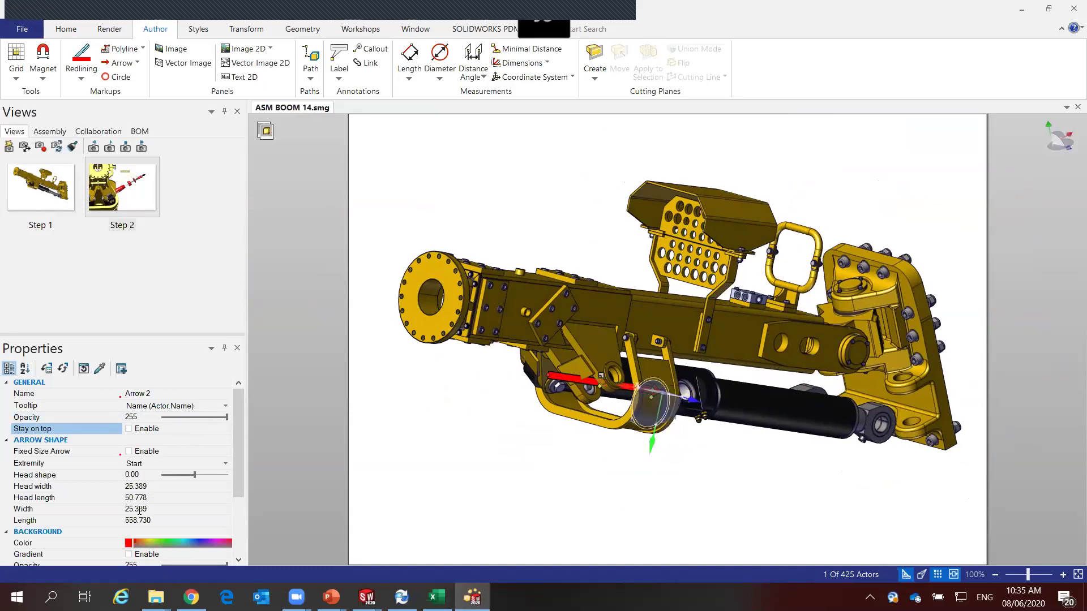
click(129, 543)
click(131, 475)
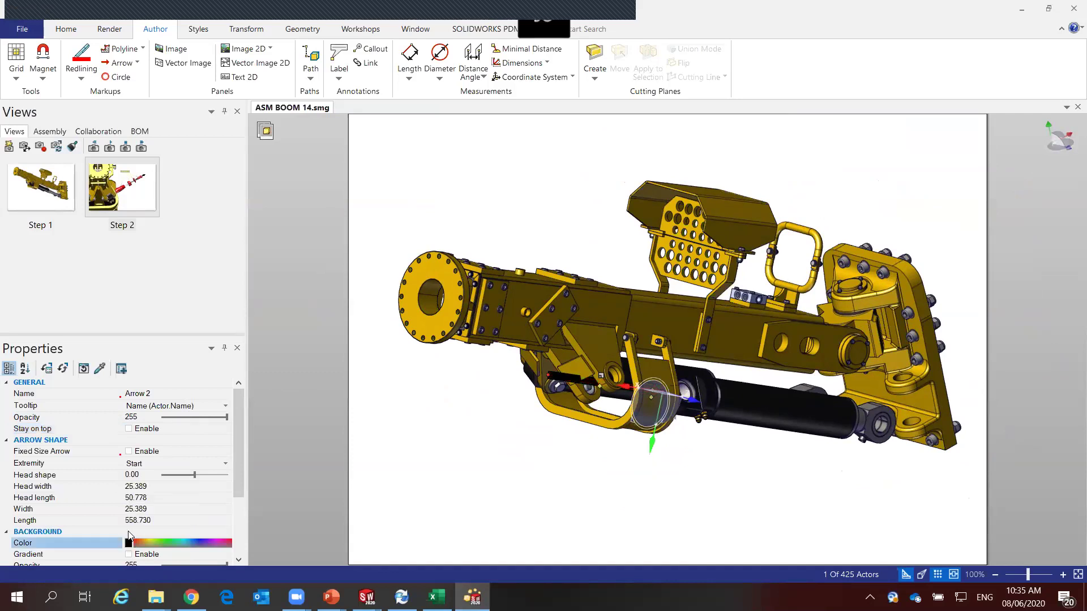
click(600, 440)
Make the cylinder guard semi-transparent with Opacity 86 and rotate the boom
scroll(600, 440, up, 2)
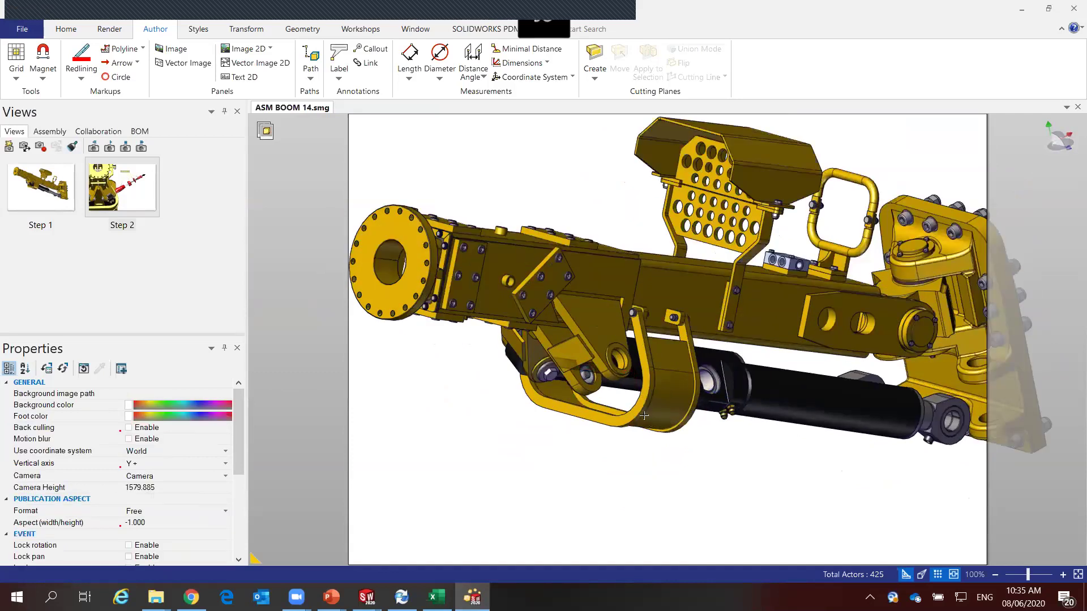
click(608, 416)
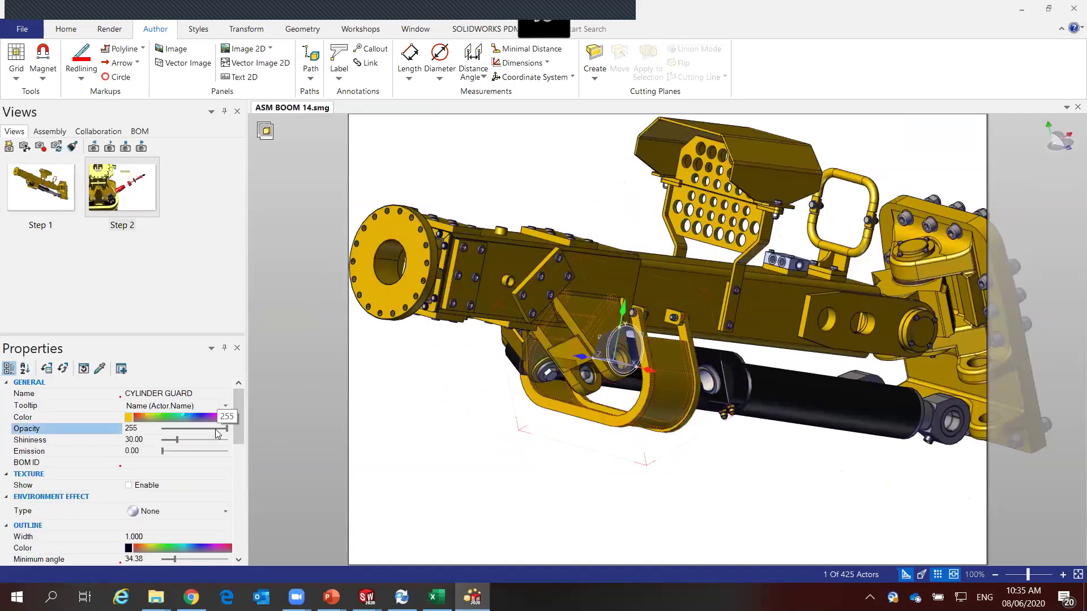
drag(227, 428, 184, 429)
click(414, 456)
mouse_move(461, 454)
mouse_down()
mouse_move(498, 441)
mouse_move(390, 267)
mouse_move(451, 345)
mouse_up()
Save the current scene as Step 3 and play back Steps 1 through 3
click(24, 147)
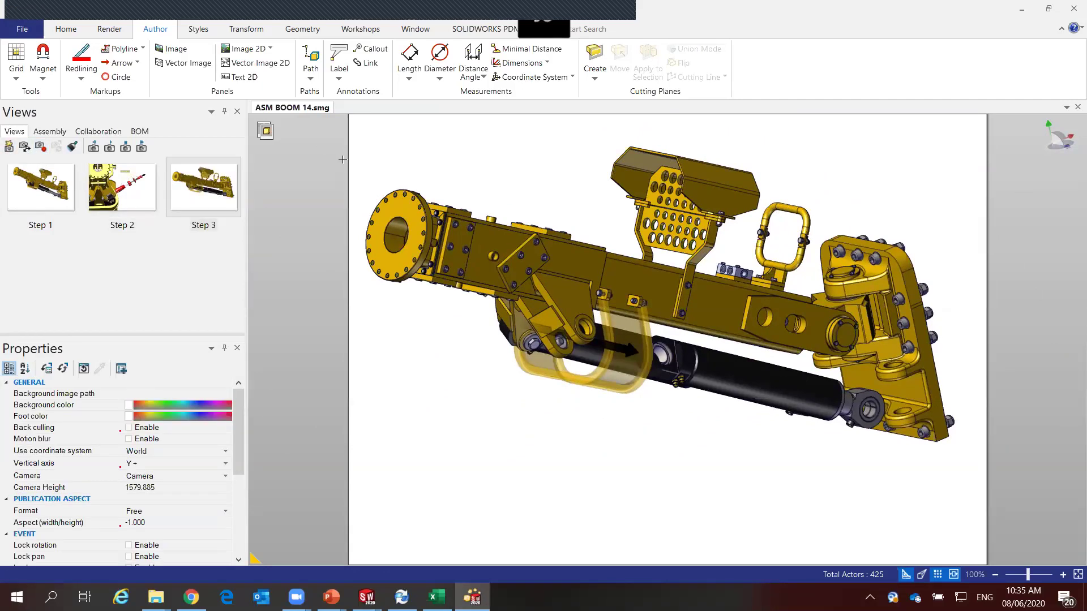
click(49, 189)
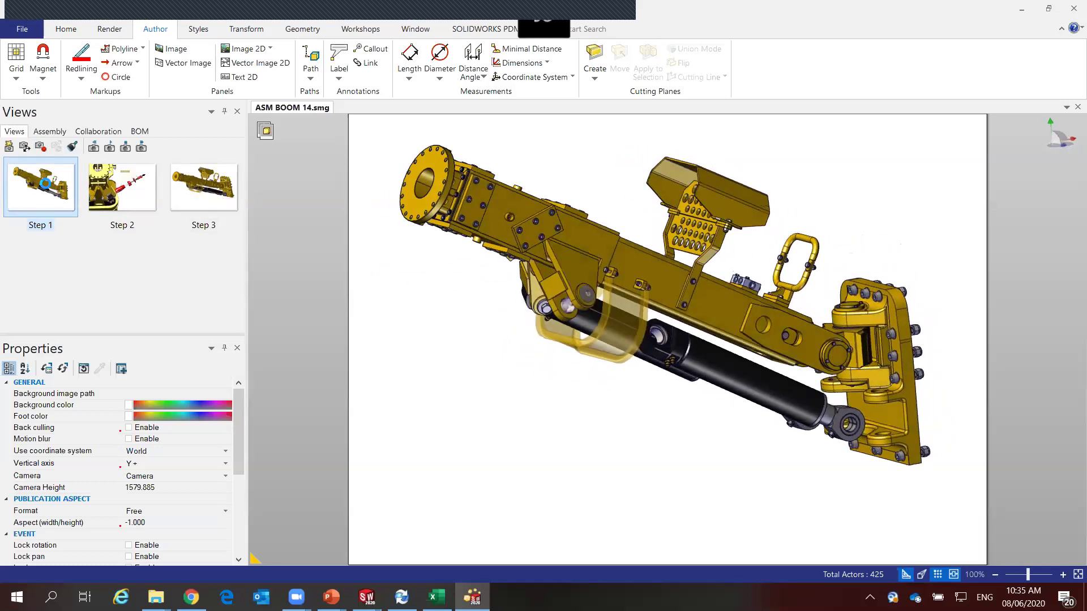
click(137, 194)
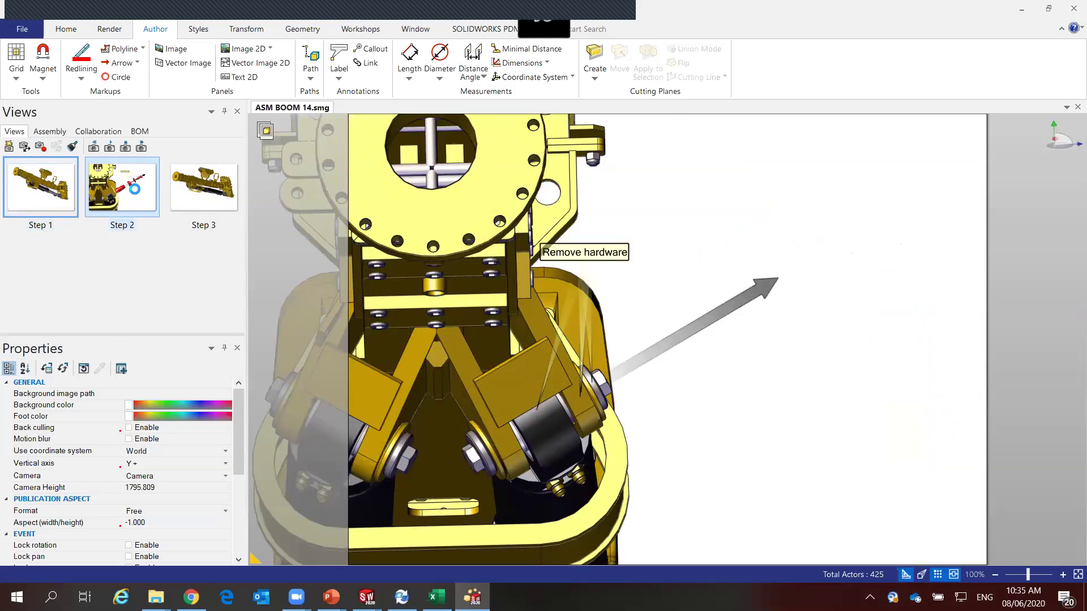
click(207, 207)
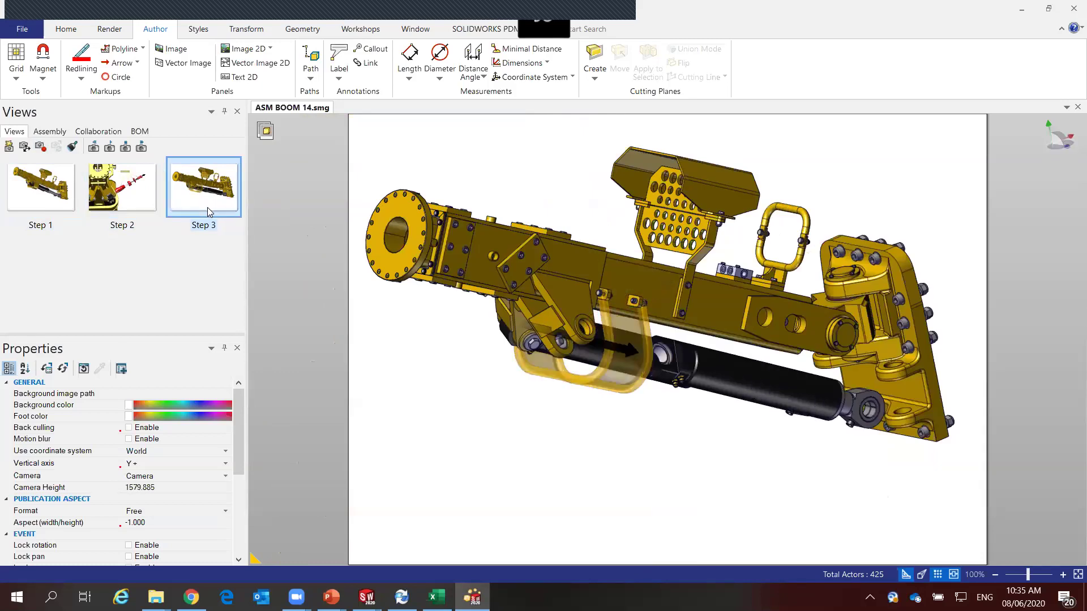
Colour the hydraulic cylinder red and update the Step 3 view with it
click(685, 342)
click(130, 419)
click(168, 456)
click(322, 189)
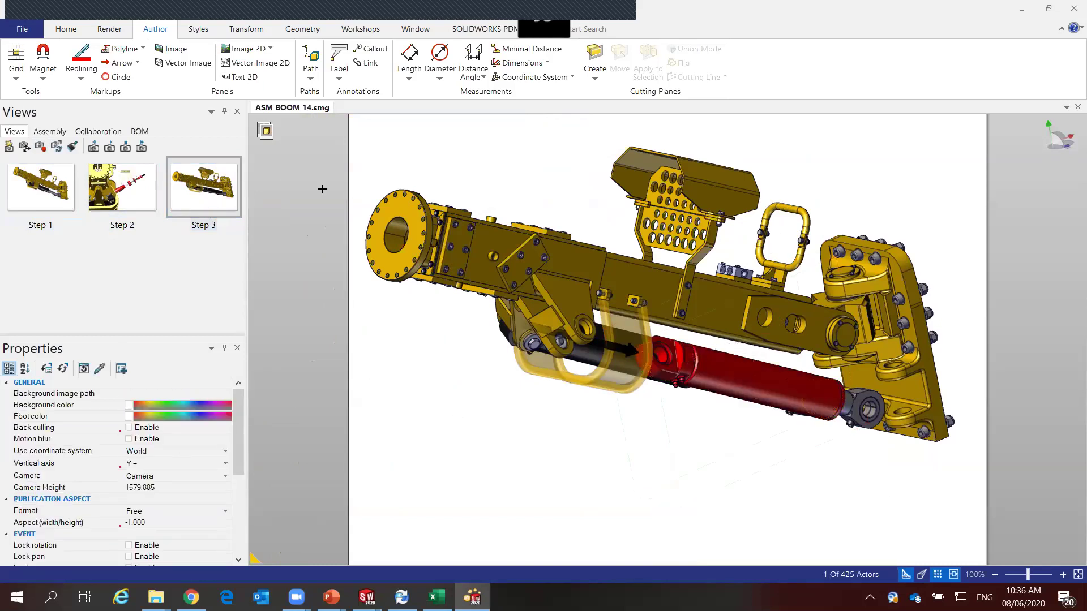
right_click(214, 211)
click(386, 158)
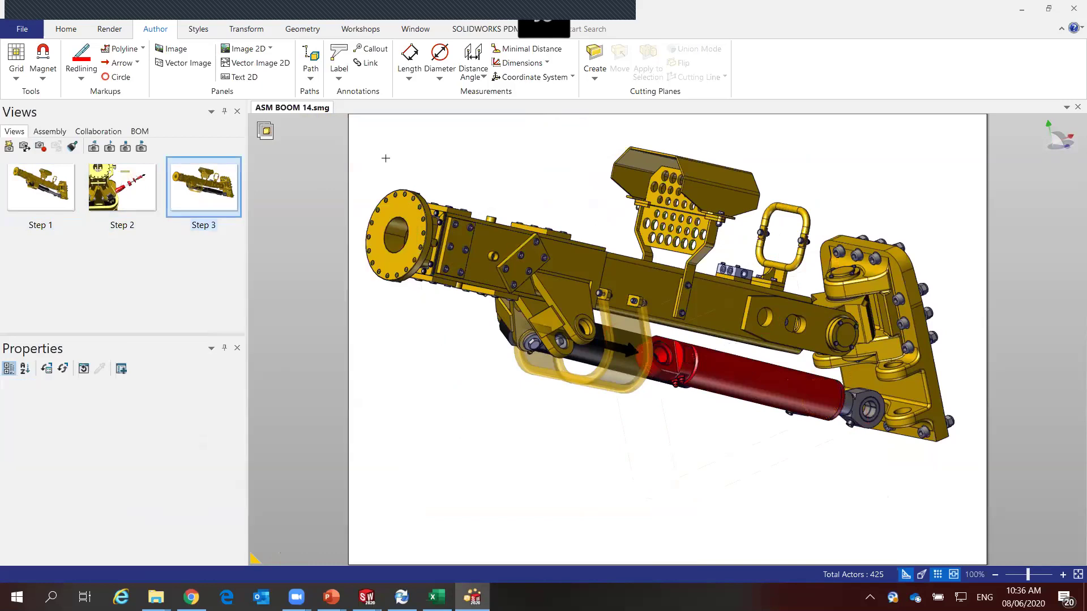
Preview the Step 1, Step 2 and Step 3 views in sequence
click(65, 196)
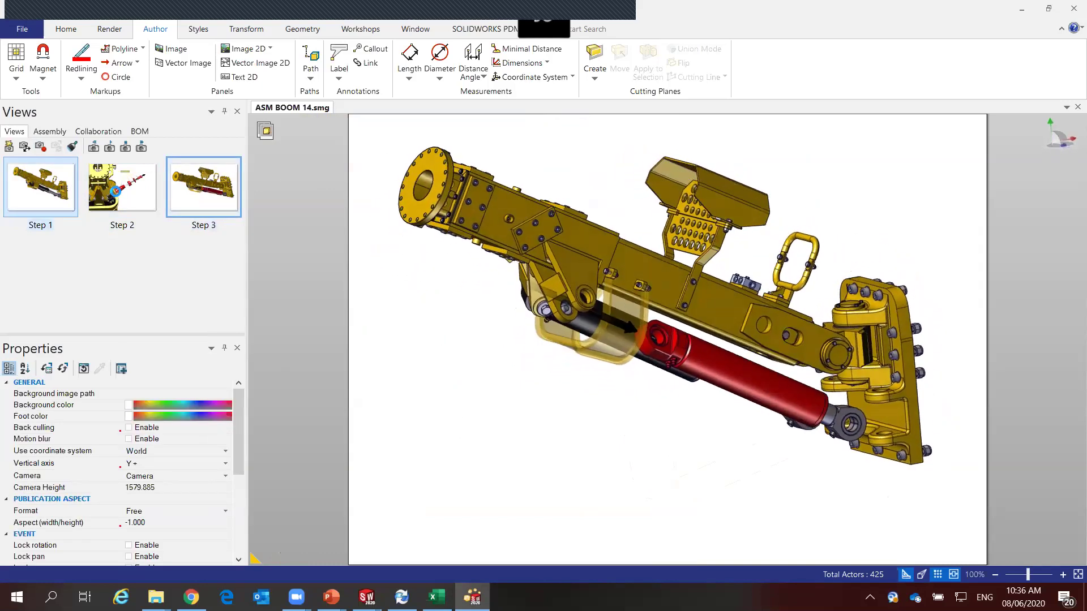
click(136, 194)
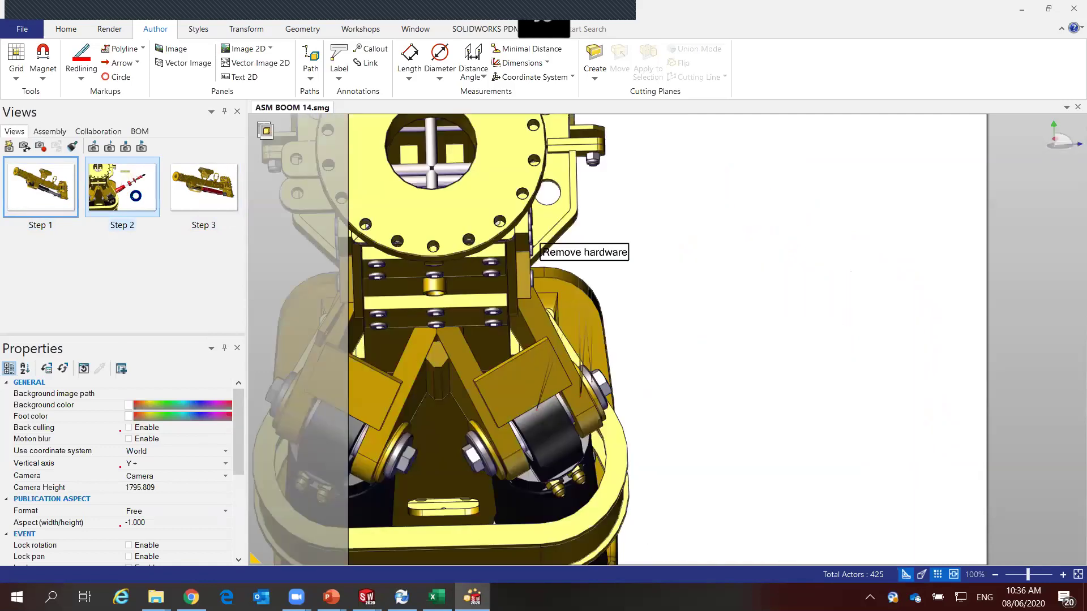
click(200, 196)
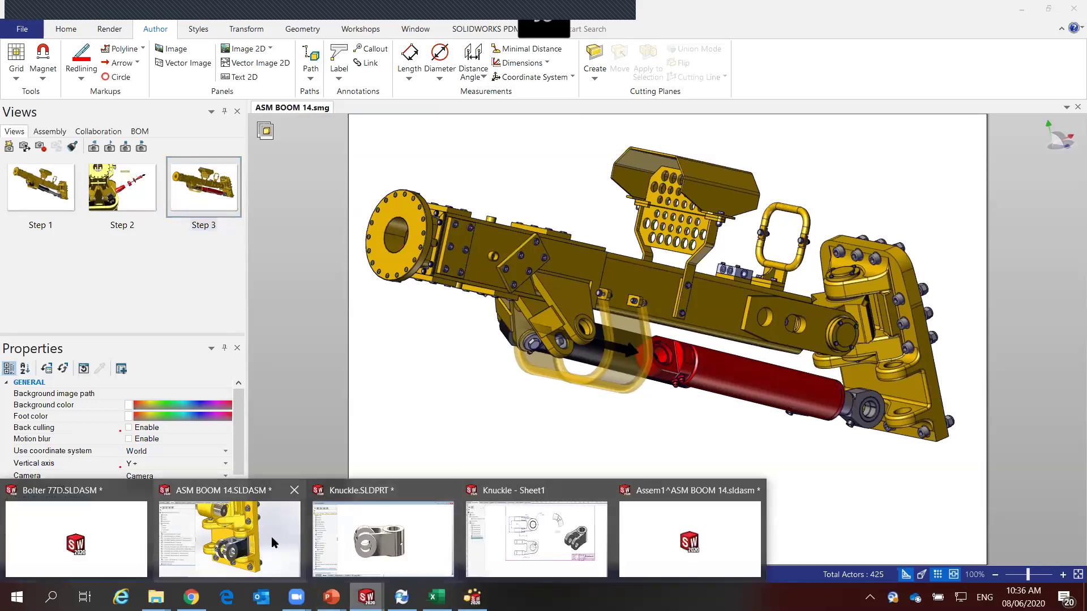
Switch to the SOLIDWORKS boom assembly and open the knuckle subassembly on its own
mouse_move(366, 596)
click(270, 536)
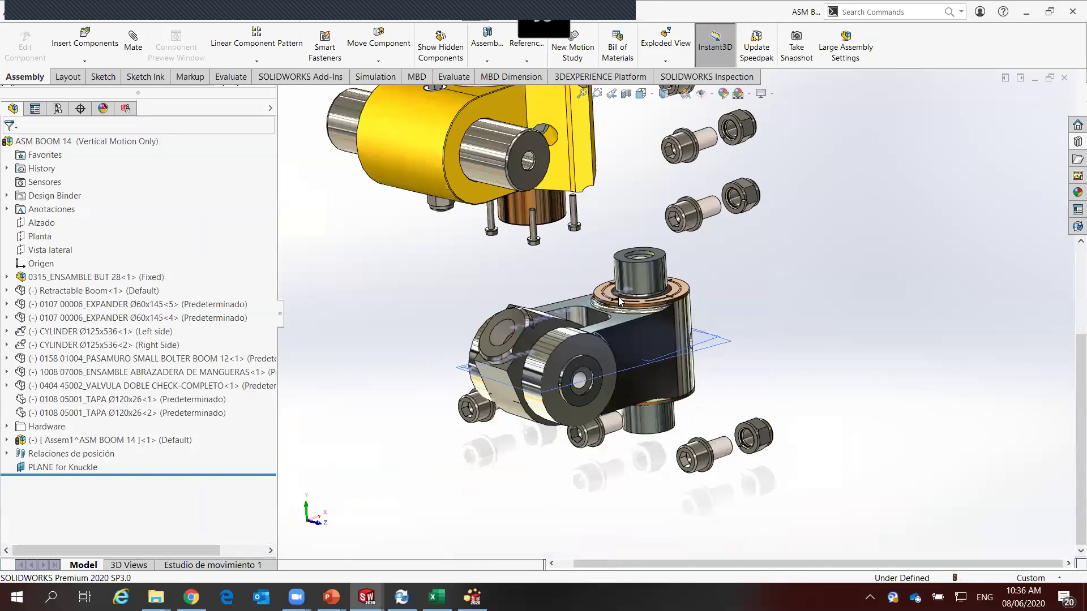
scroll(579, 284, down, 1)
scroll(579, 284, down, 1)
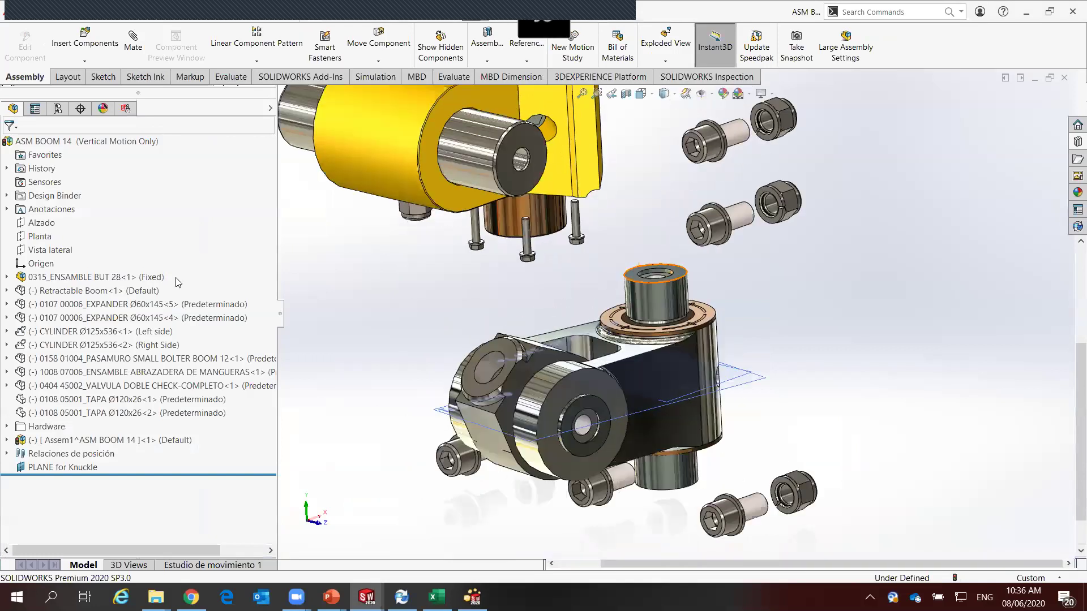
click(116, 440)
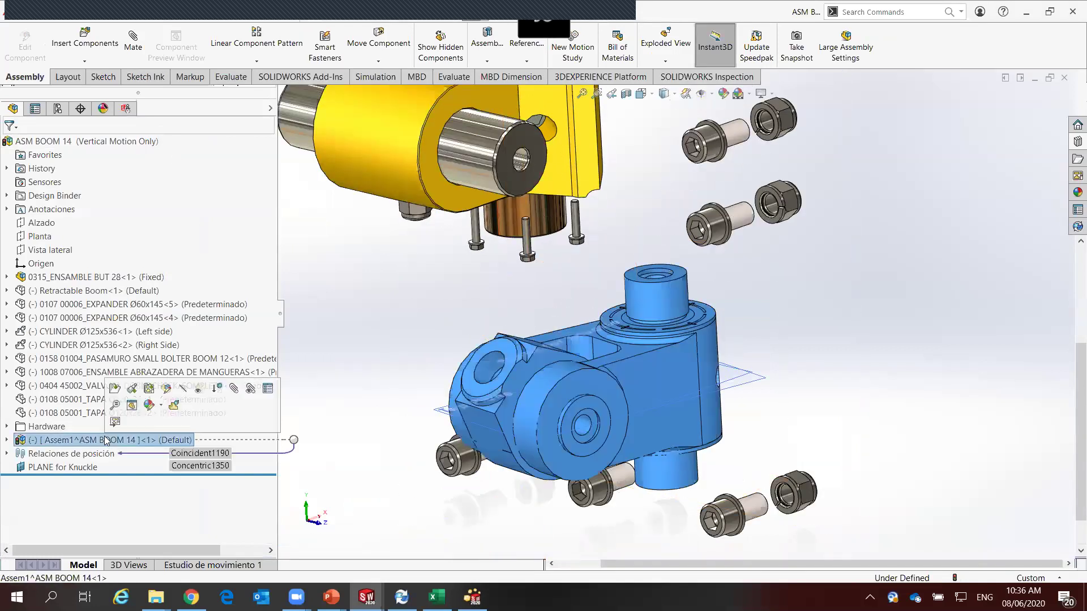
click(115, 390)
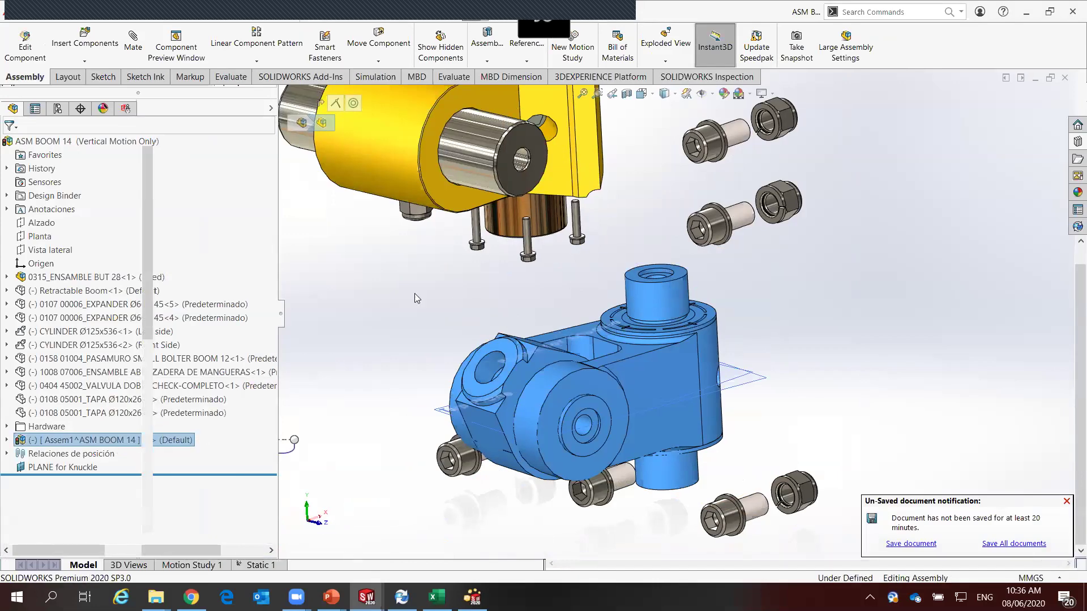
Suppress the rod end part on the knuckle
scroll(613, 225, up, 2)
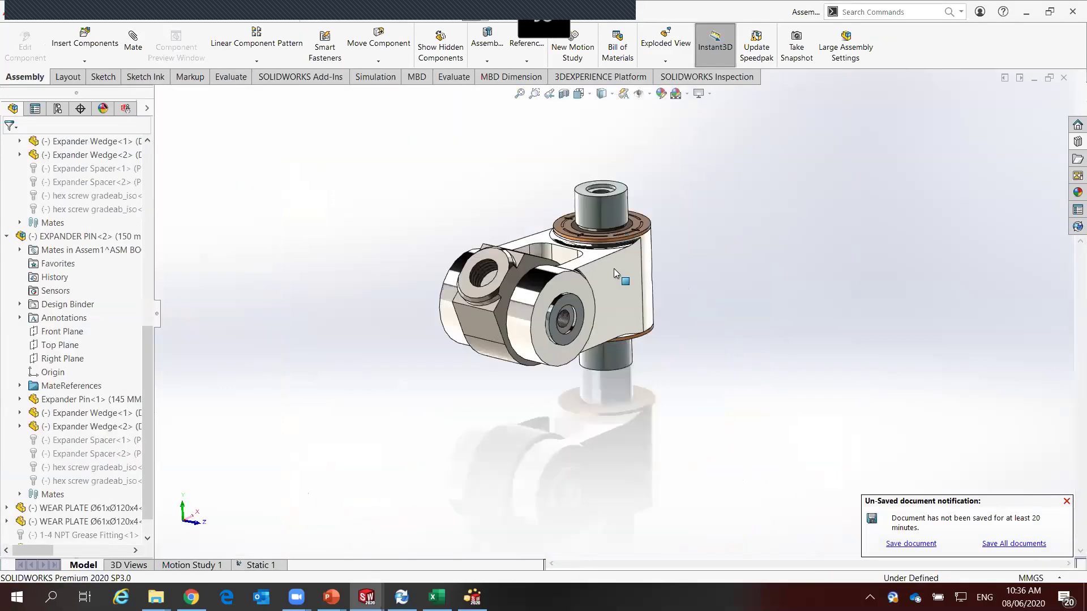
scroll(613, 268, up, 2)
scroll(518, 281, down, 3)
click(514, 271)
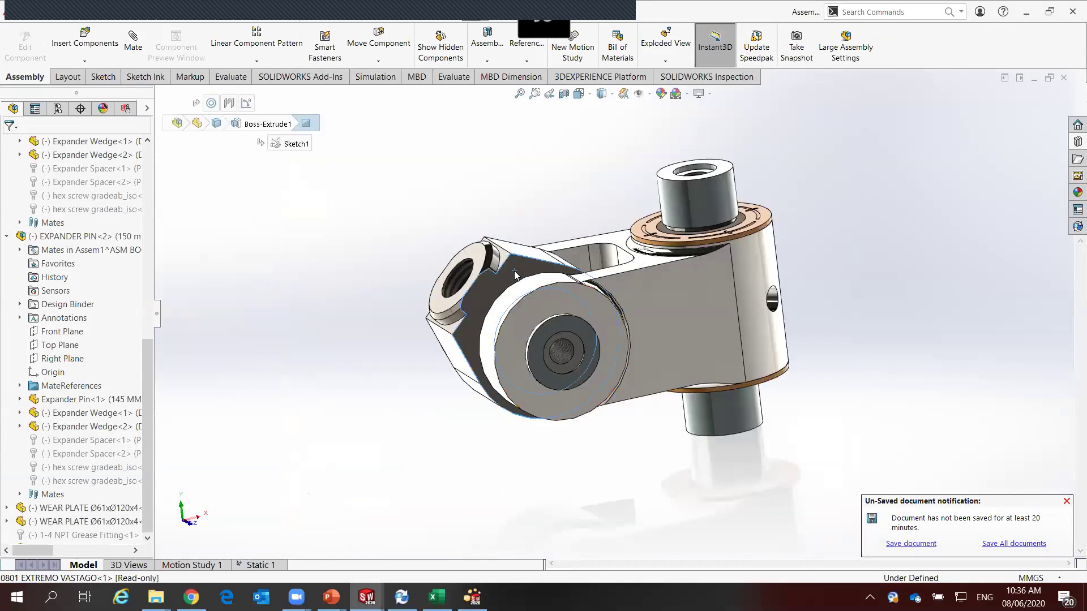
click(650, 152)
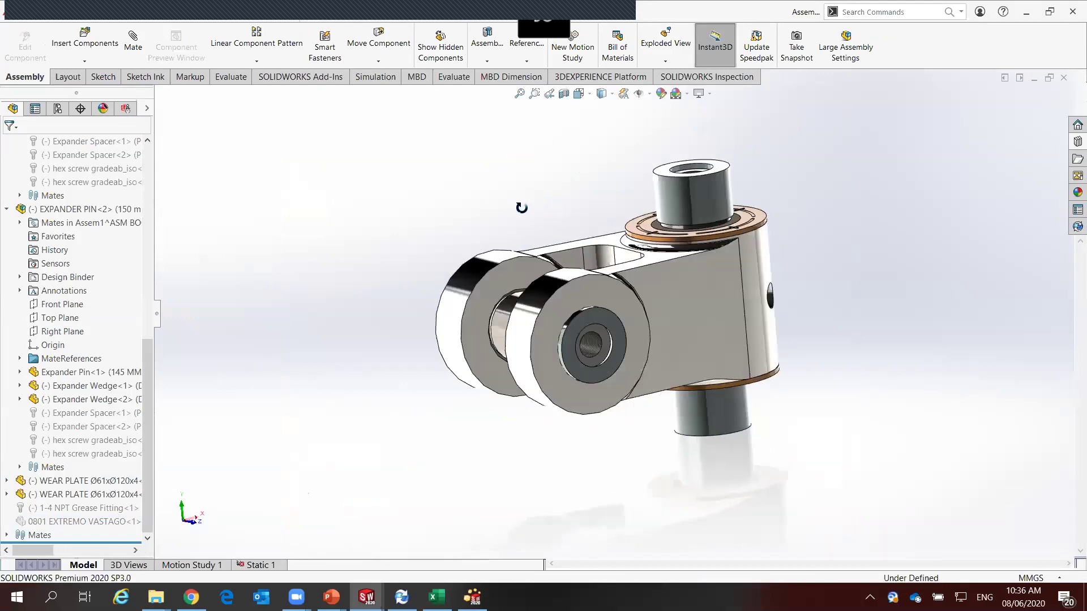
Select all hidden components, set them to Resolved, and accept the read-only warning
click(484, 14)
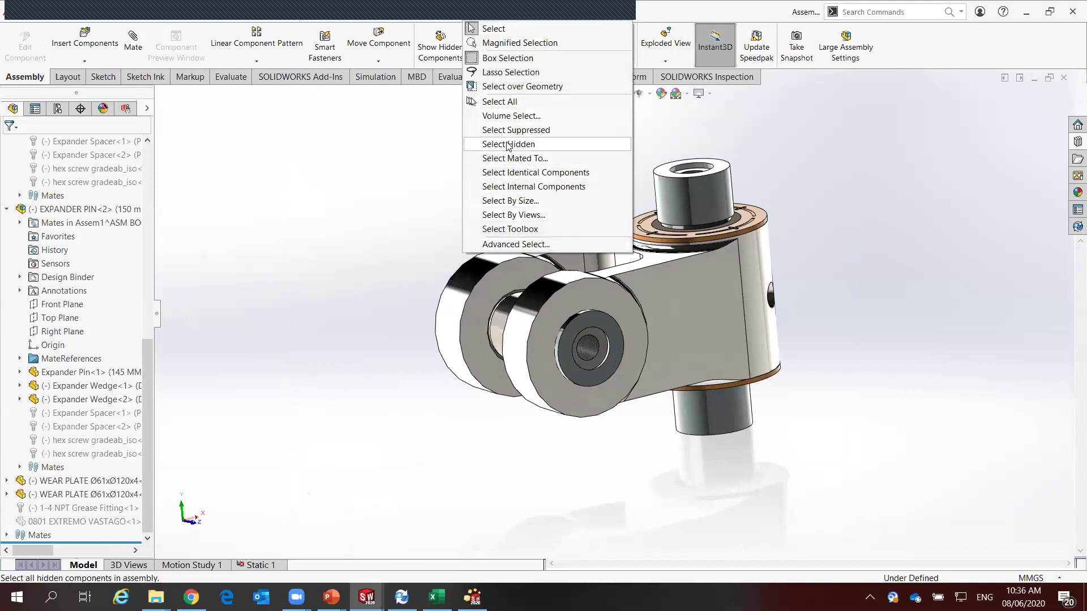
click(508, 145)
right_click(321, 250)
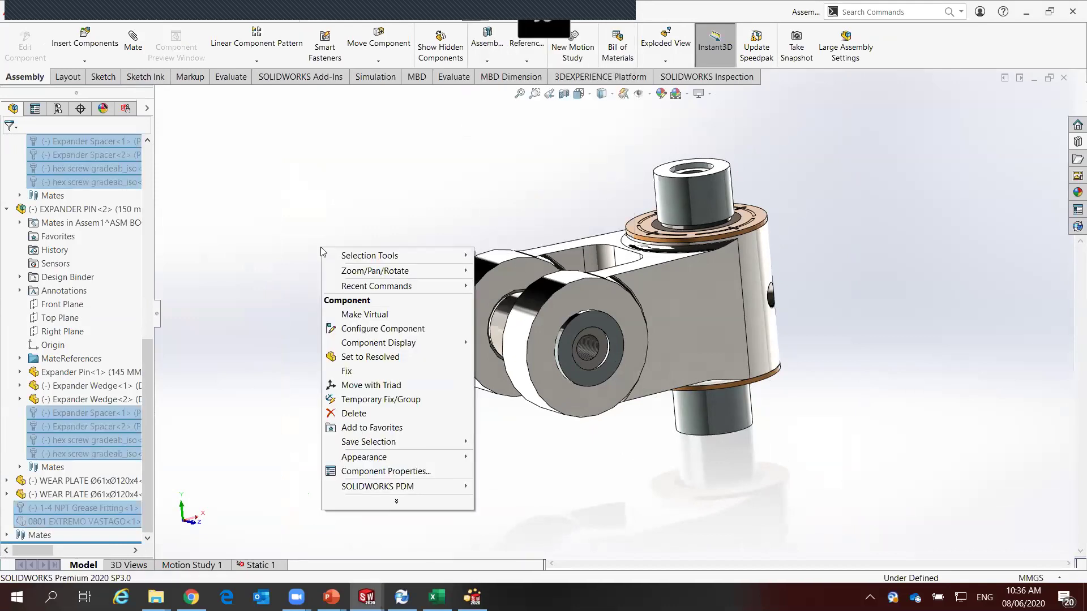
click(357, 357)
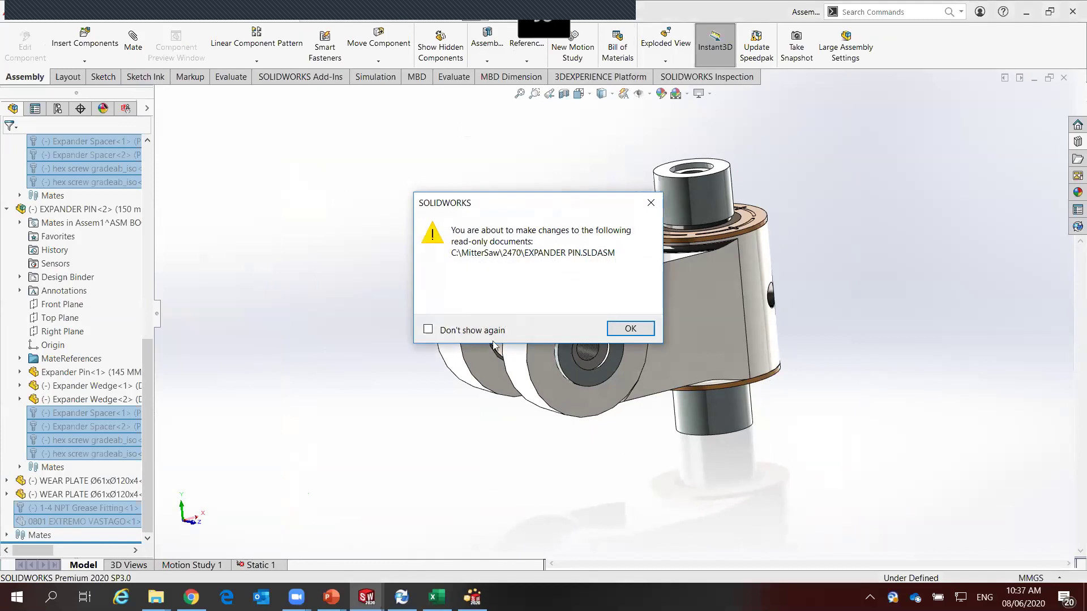
click(628, 328)
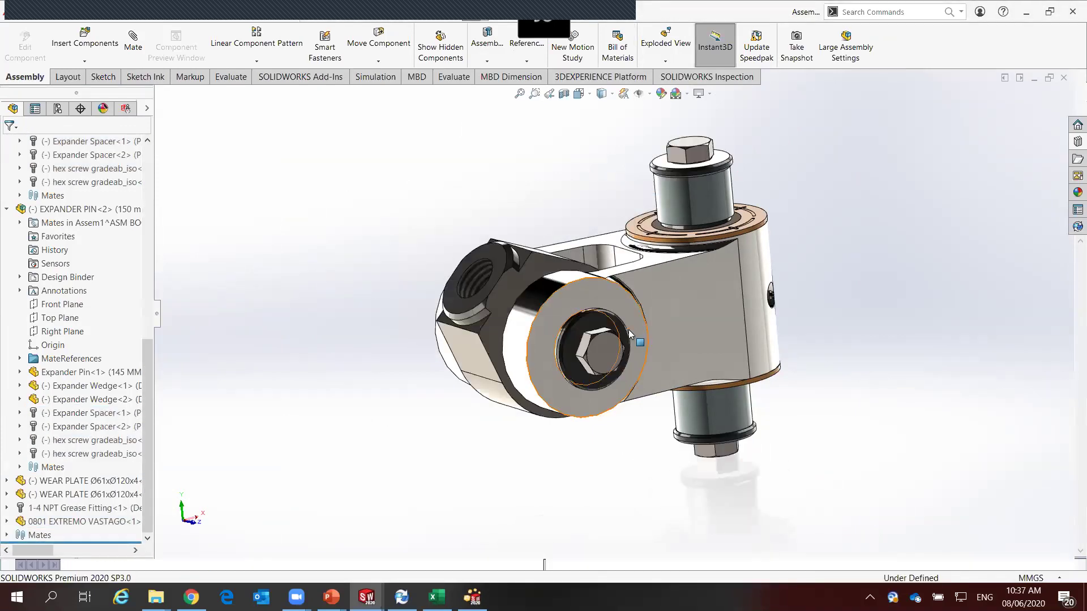
click(546, 275)
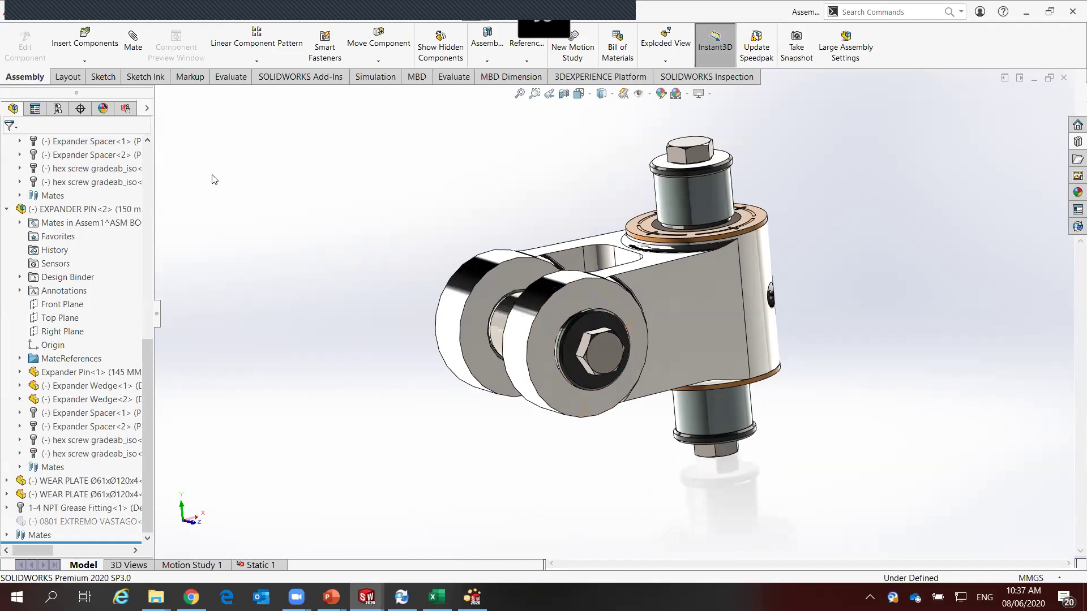
key(ctrl+Tab)
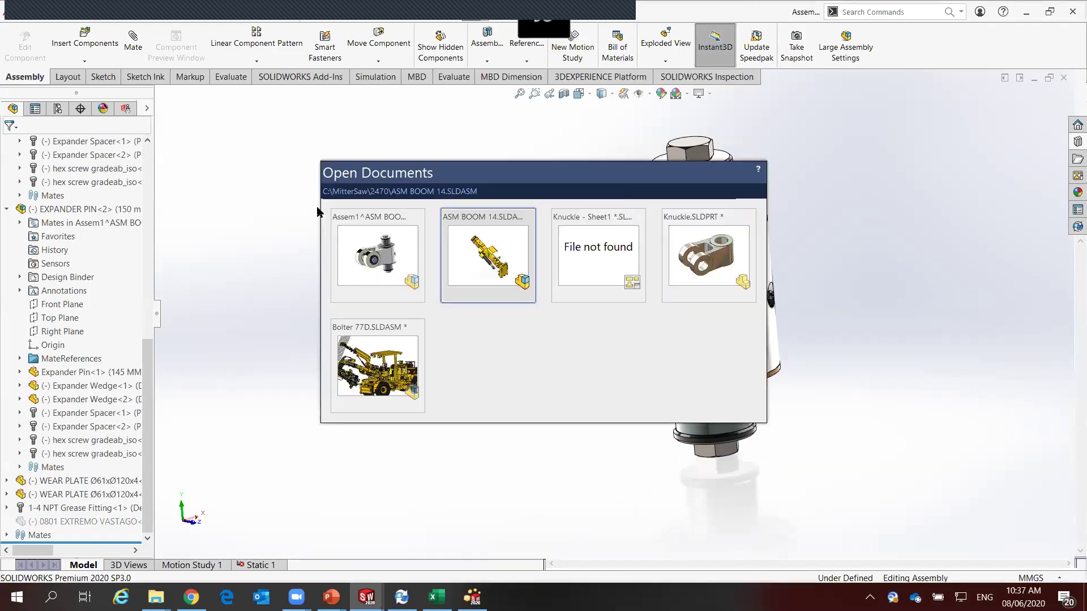
Back in ASM BOOM 14, mate the rod-end bore concentric to the expander pin face
click(486, 249)
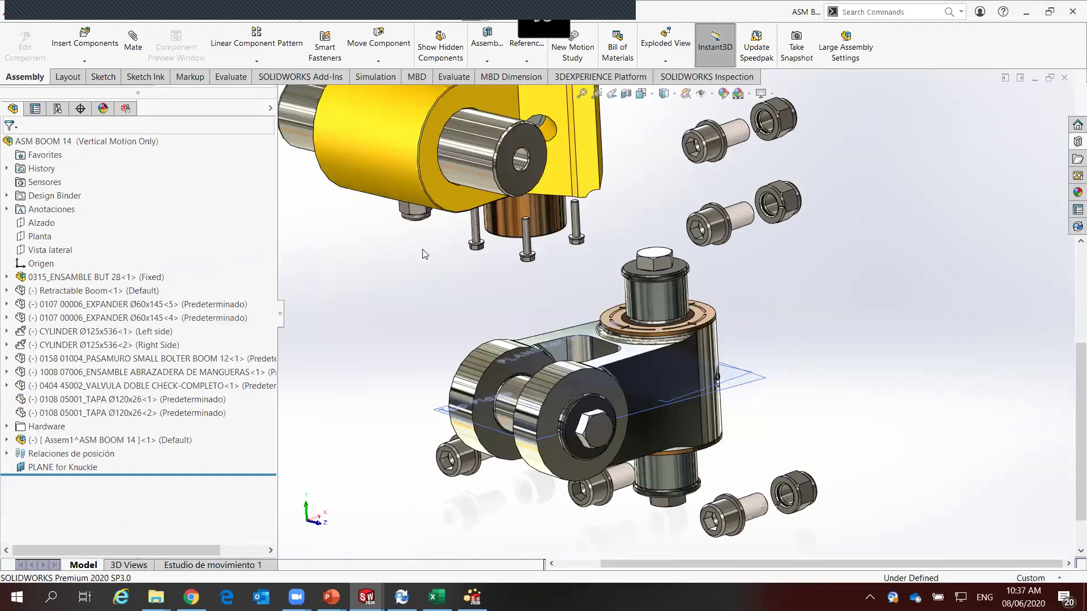
click(270, 109)
click(305, 127)
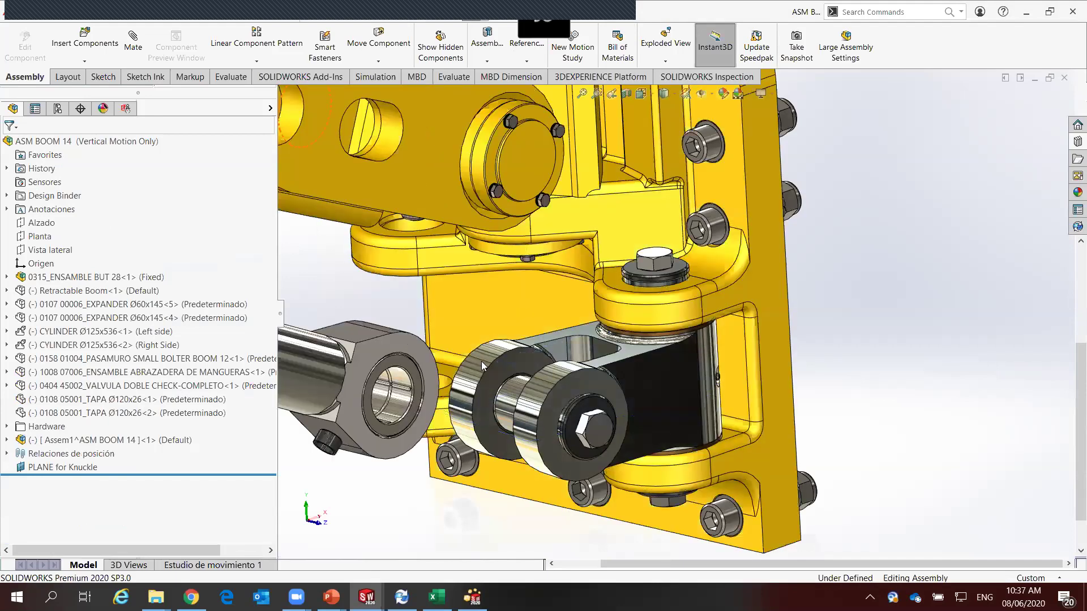
scroll(557, 373, down, 2)
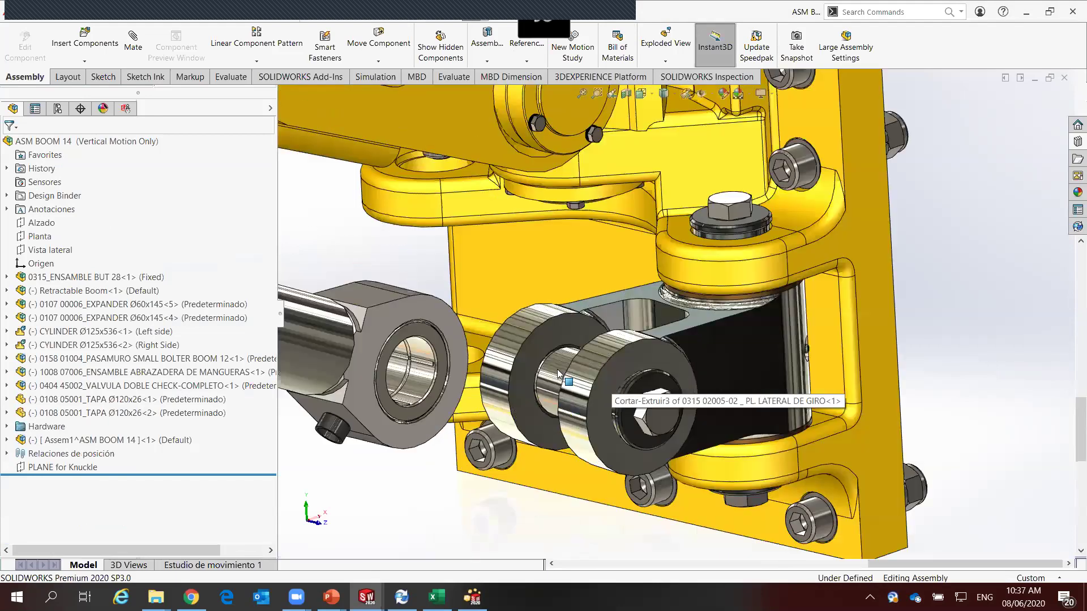
click(418, 379)
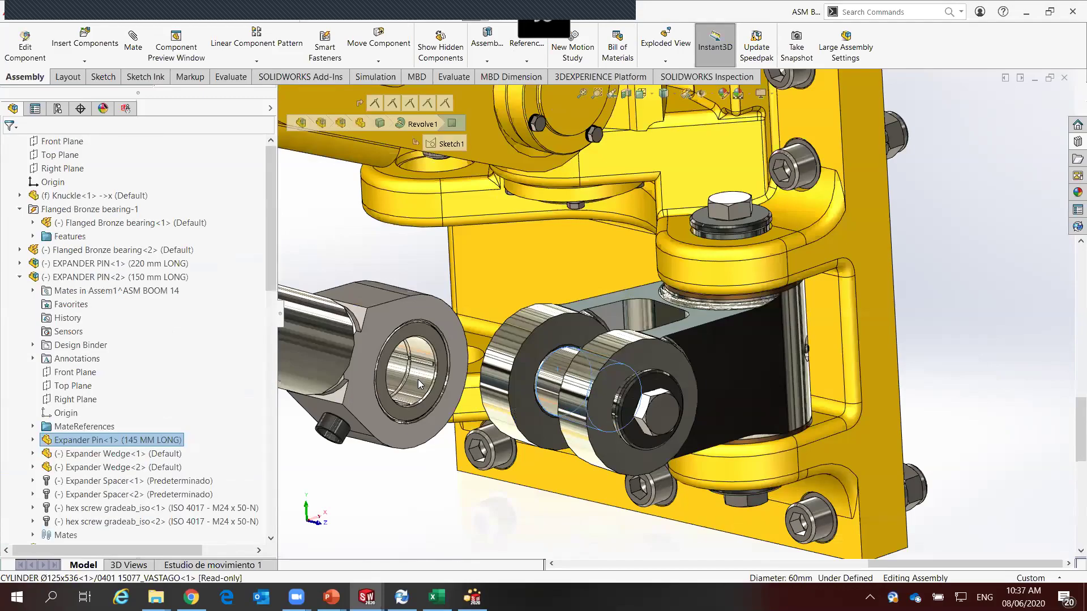
ctrl+click(417, 380)
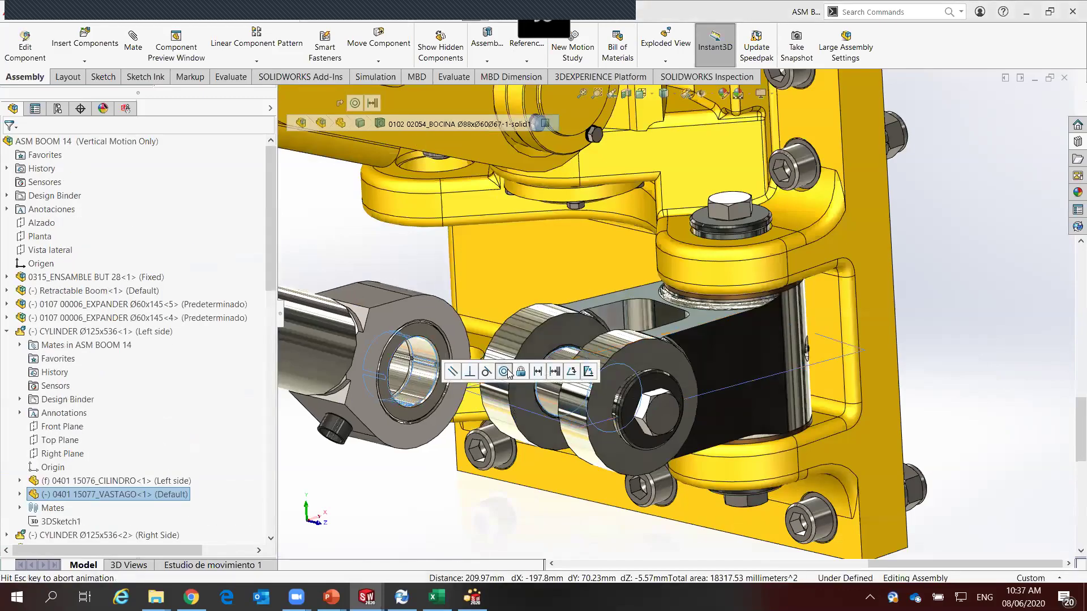
click(505, 373)
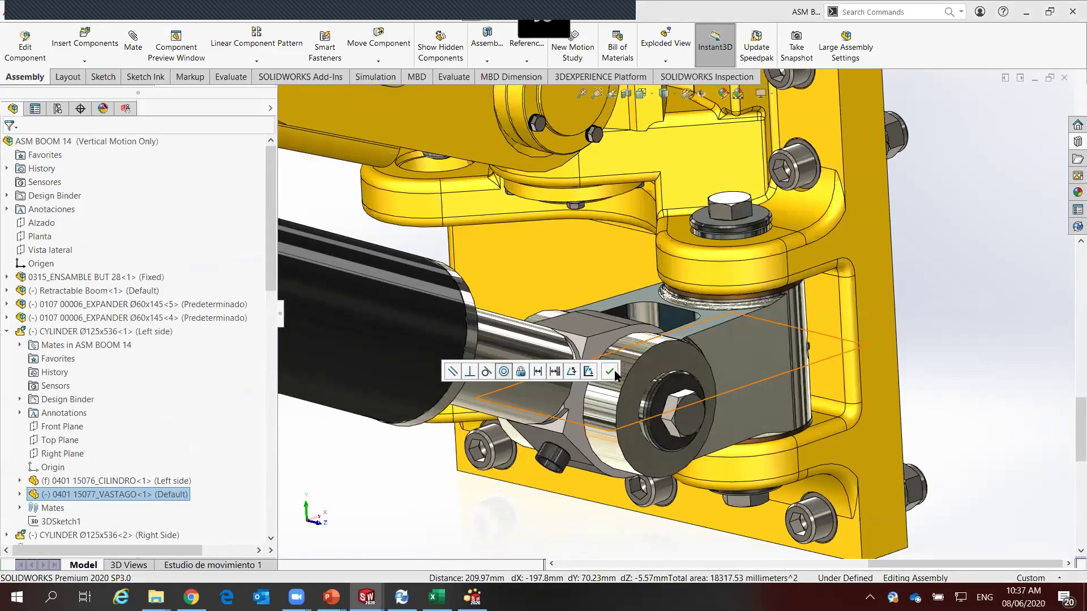
click(609, 371)
Rebuild the assembly, test-swing the boom about its pivot, then undo the movement
scroll(585, 443, up, 2)
scroll(586, 443, up, 2)
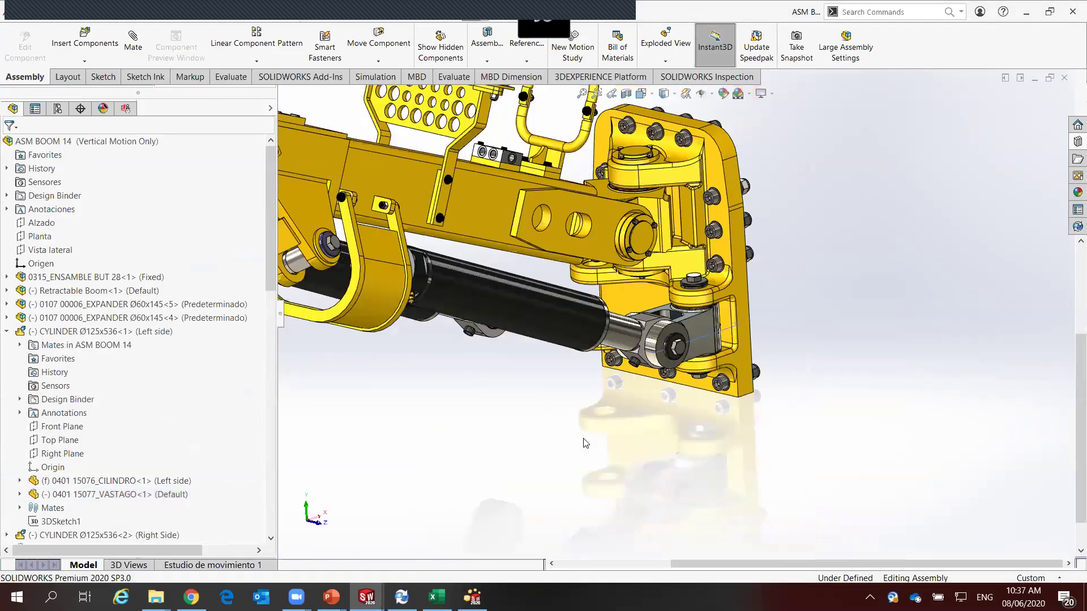
mouse_move(503, 415)
middle_down()
mouse_move(430, 456)
mouse_move(431, 444)
middle_up()
middle_drag(606, 424, 546, 454)
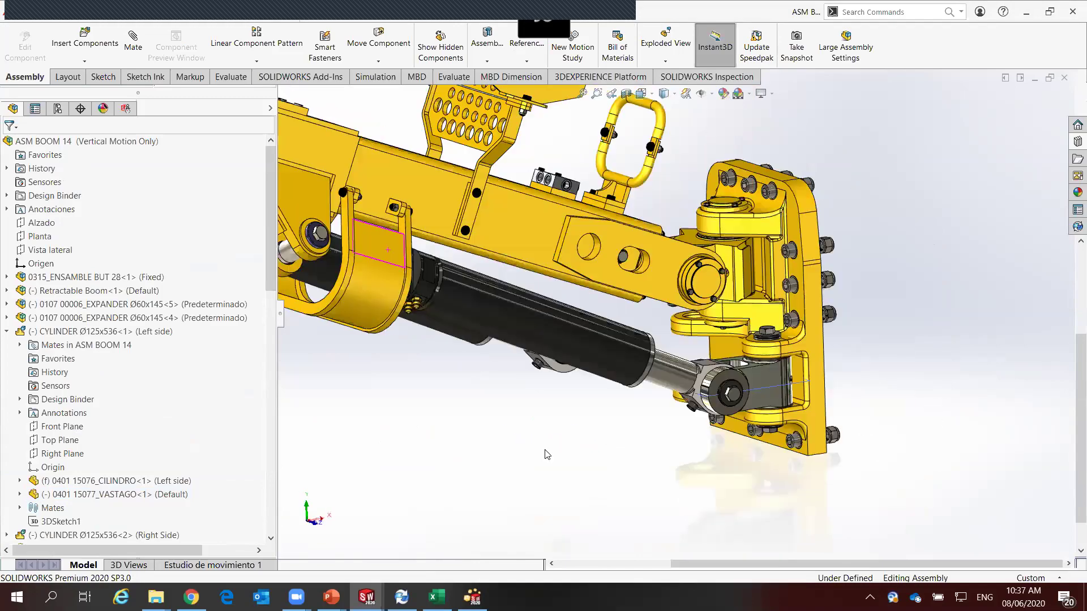
key(ctrl+b)
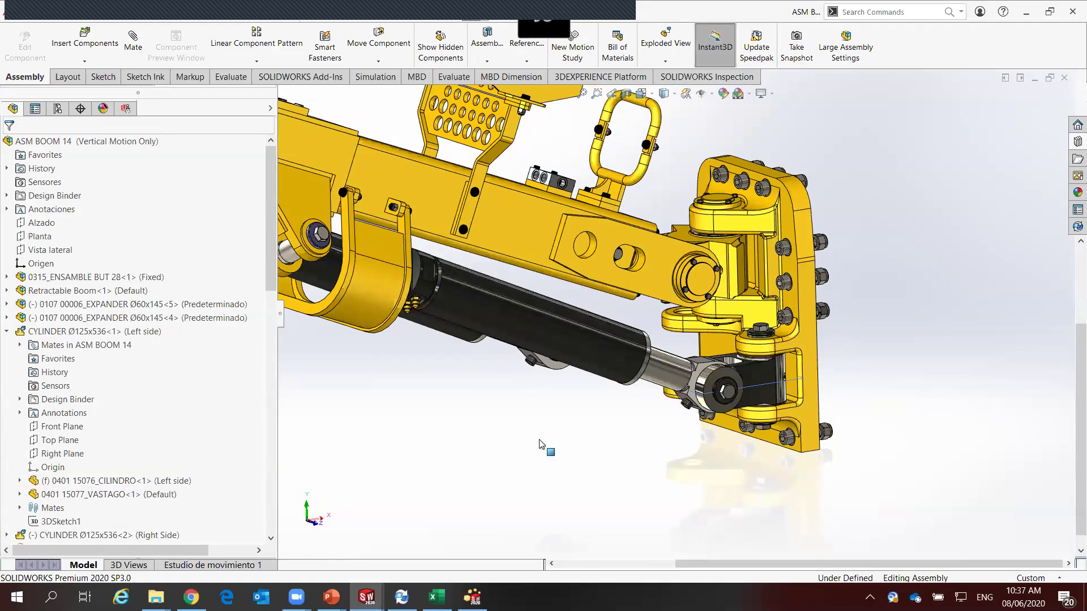
scroll(546, 438, up, 3)
middle_drag(603, 437, 521, 457)
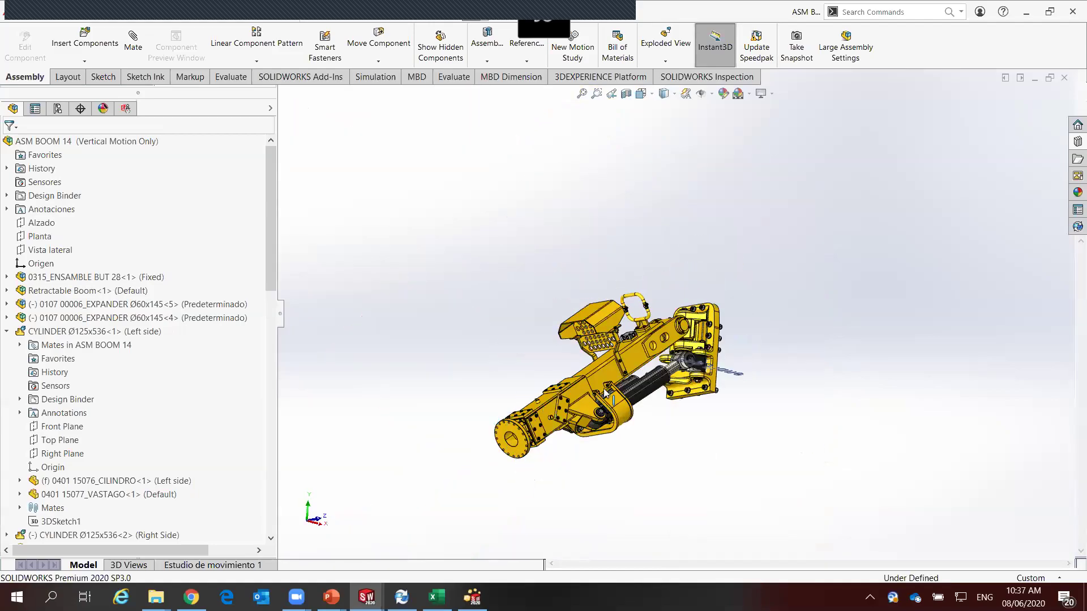
middle_drag(605, 391, 583, 382)
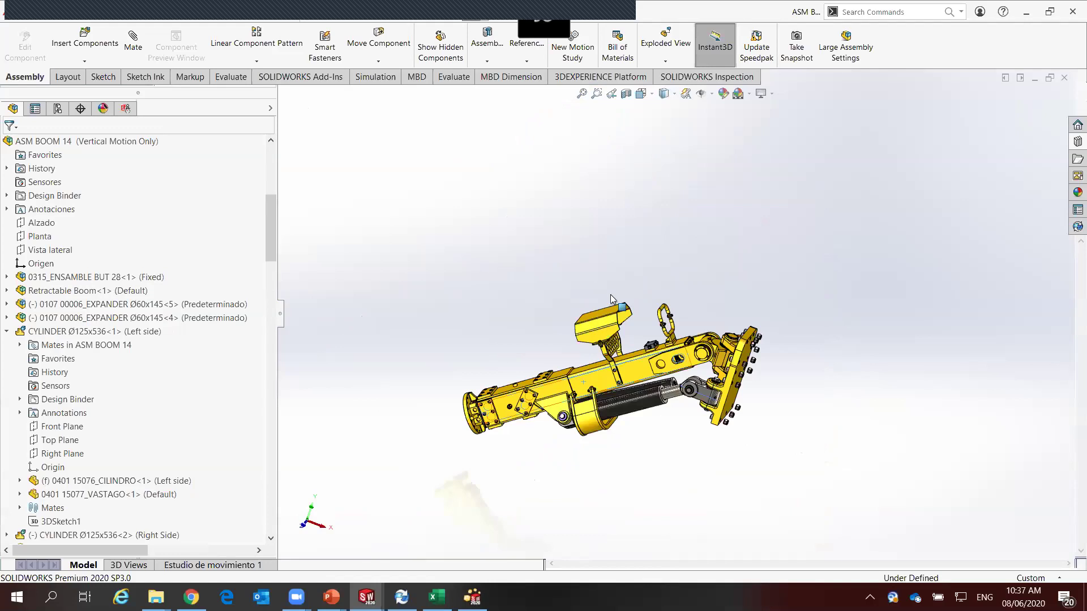
drag(610, 294, 605, 304)
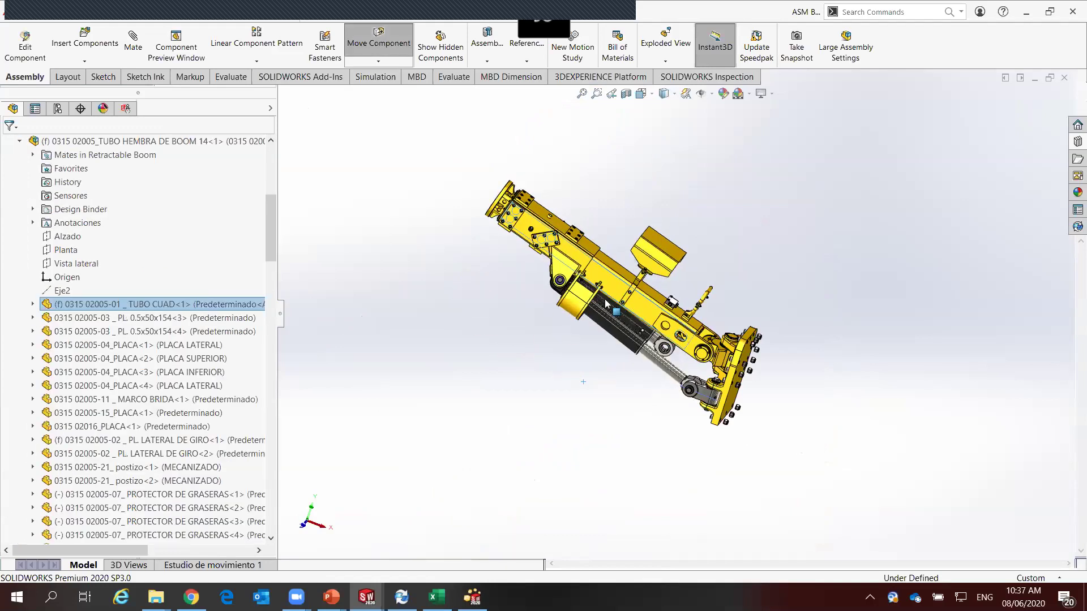
scroll(605, 304, down, 3)
scroll(600, 294, down, 2)
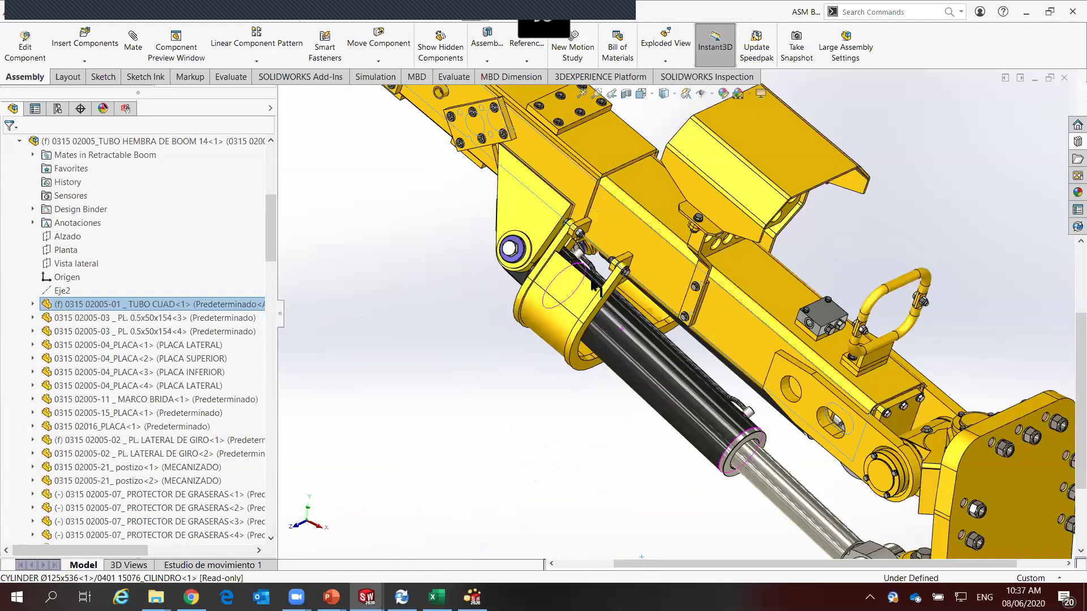
key(ctrl+z)
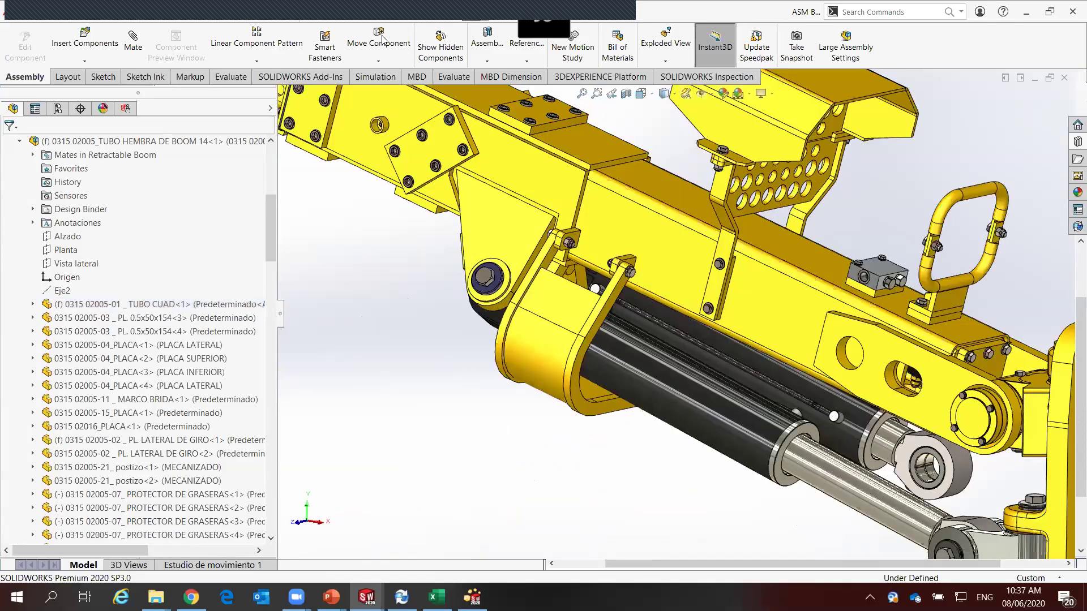
Set Move Component to detect collisions only between cylinder and cylinder guard, stopping at collision
key(Return)
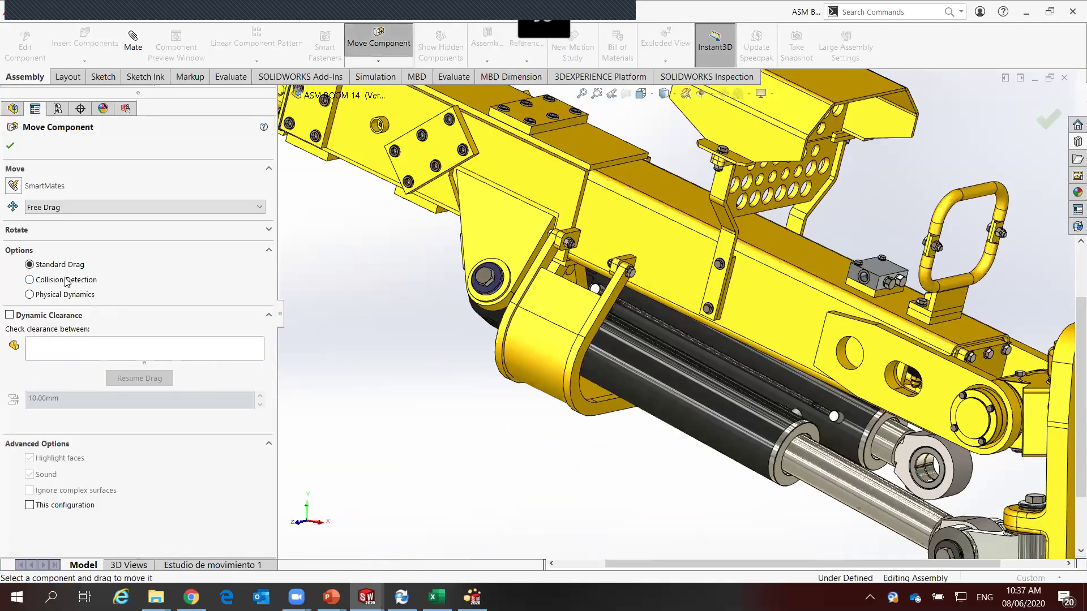
click(67, 280)
click(128, 428)
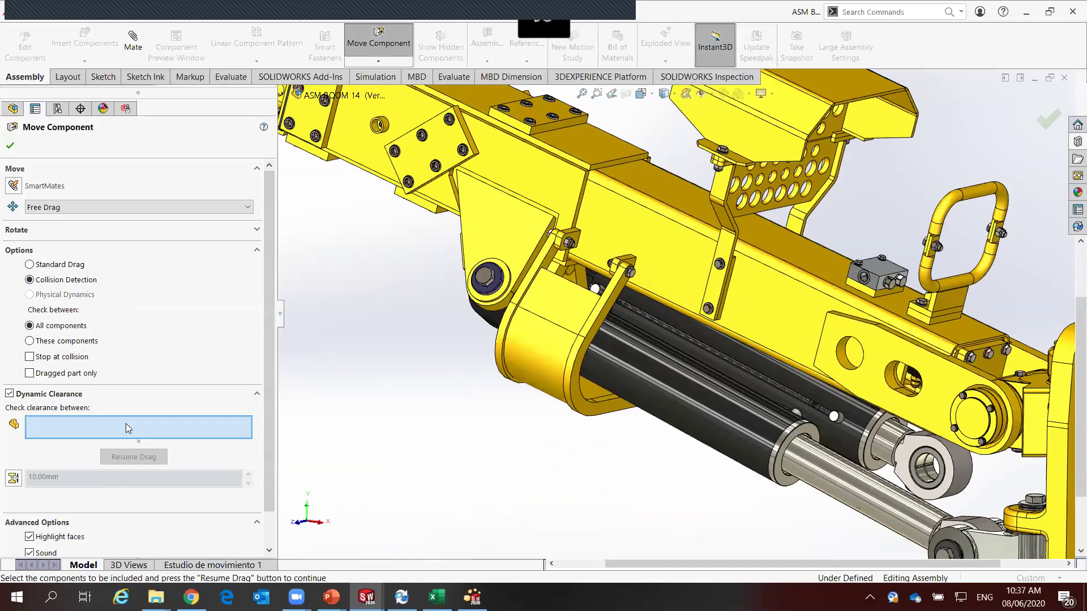
click(10, 394)
click(45, 345)
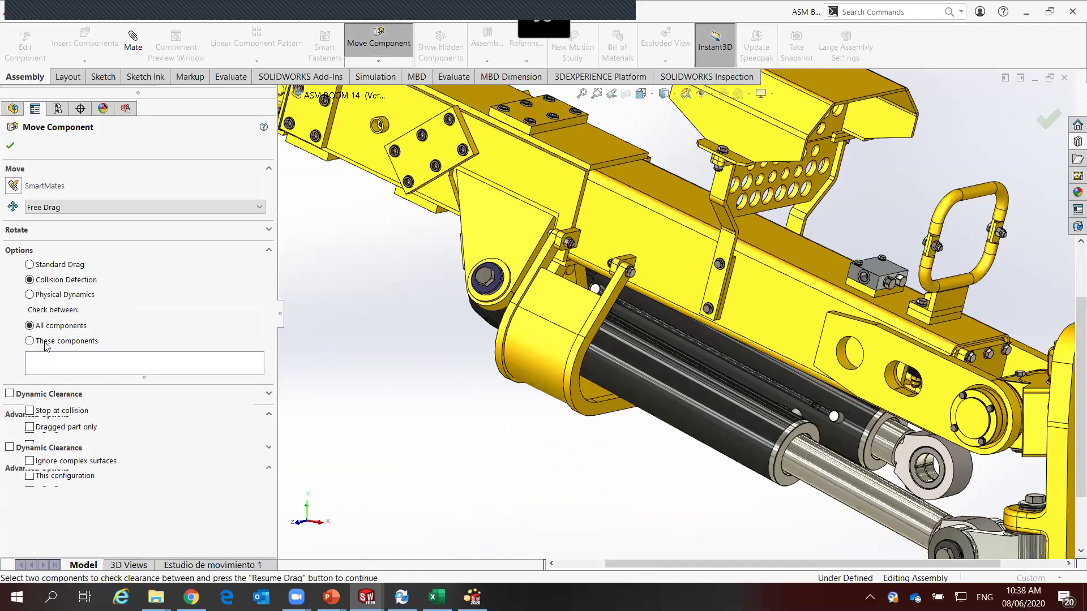
click(554, 325)
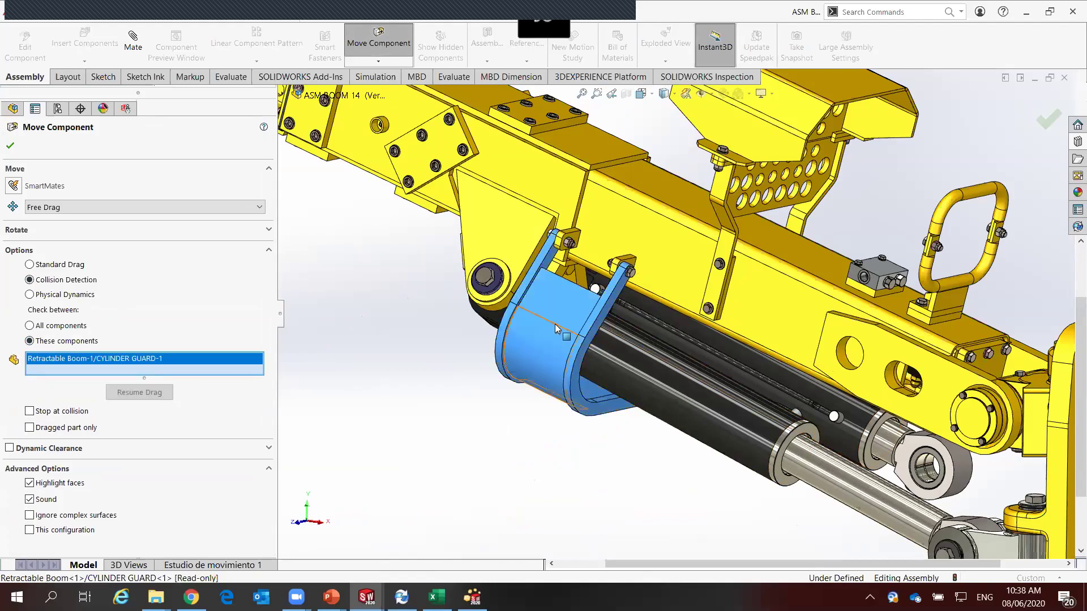
click(611, 351)
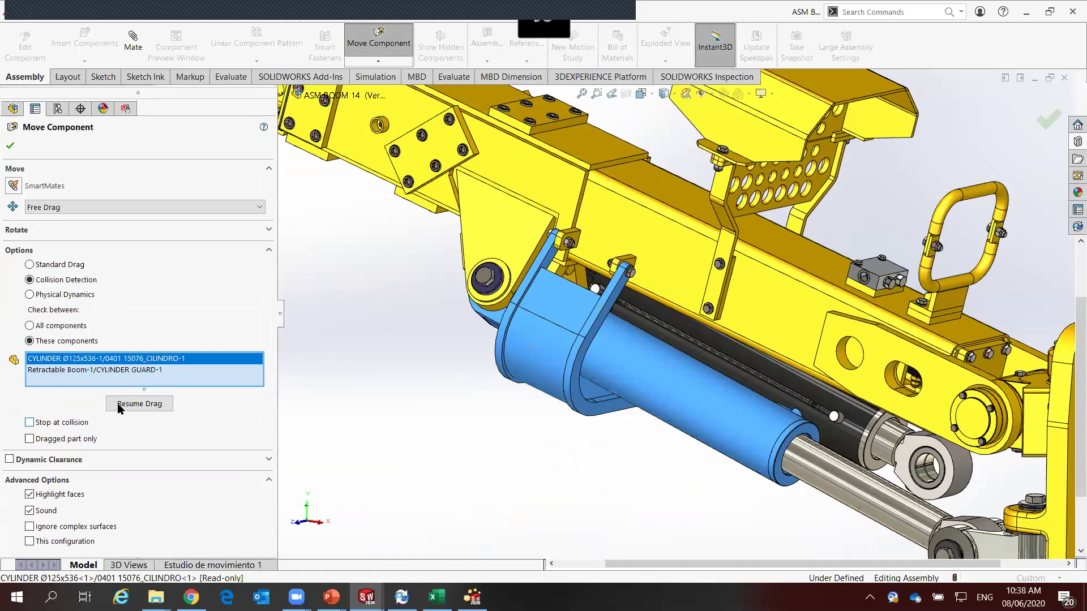
click(119, 404)
click(30, 422)
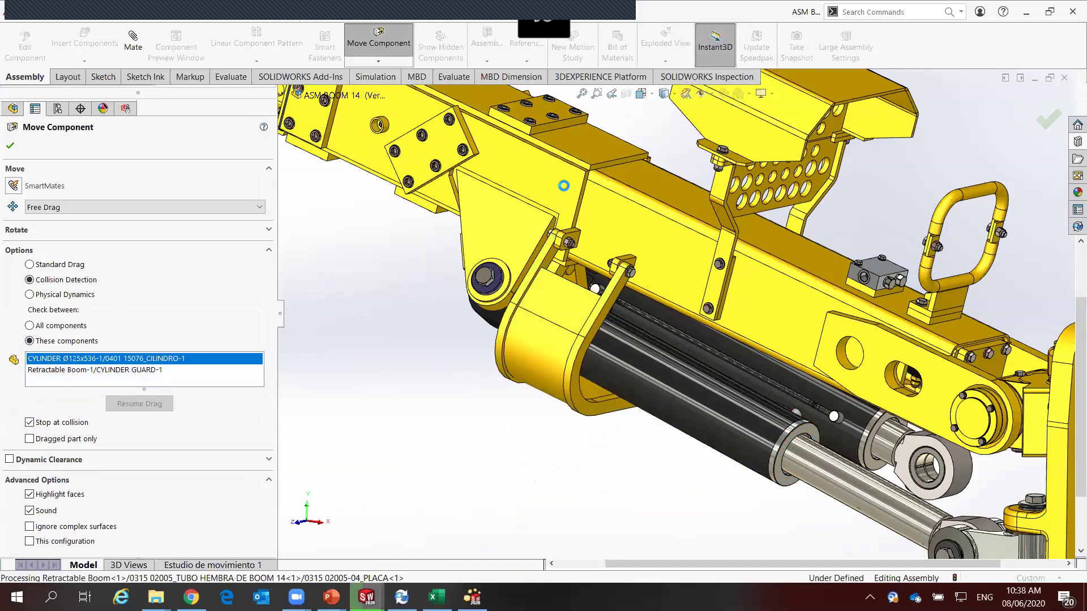
Swing the boom until the cylinder meets its guard, undo the last move, and close Move Component
mouse_move(567, 175)
mouse_down()
mouse_move(648, 112)
mouse_move(645, 199)
mouse_move(698, 176)
mouse_move(649, 284)
mouse_up()
drag(675, 237, 705, 187)
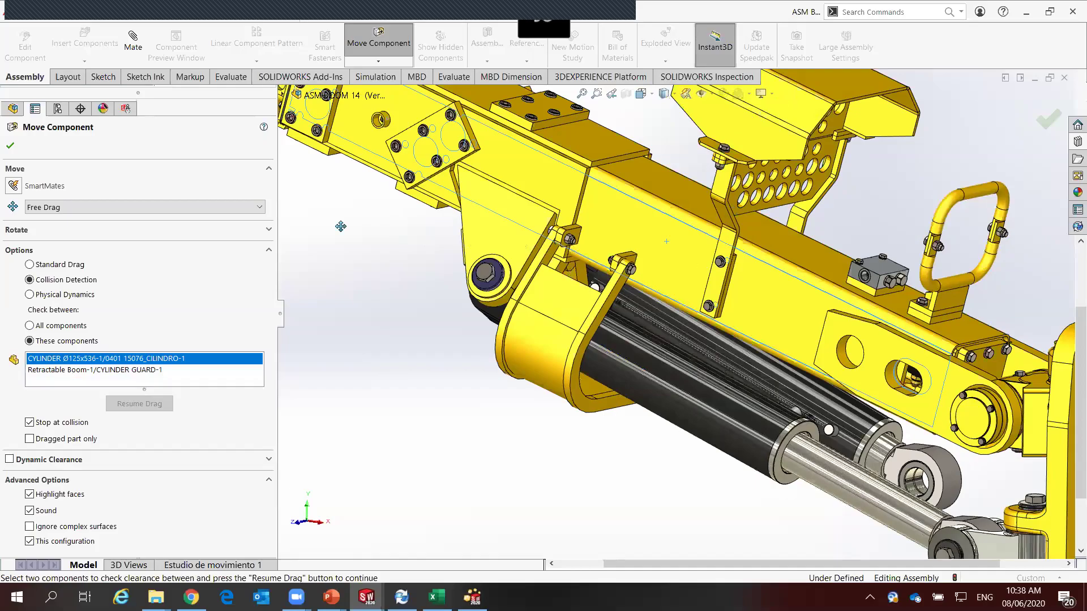
key(ctrl+z)
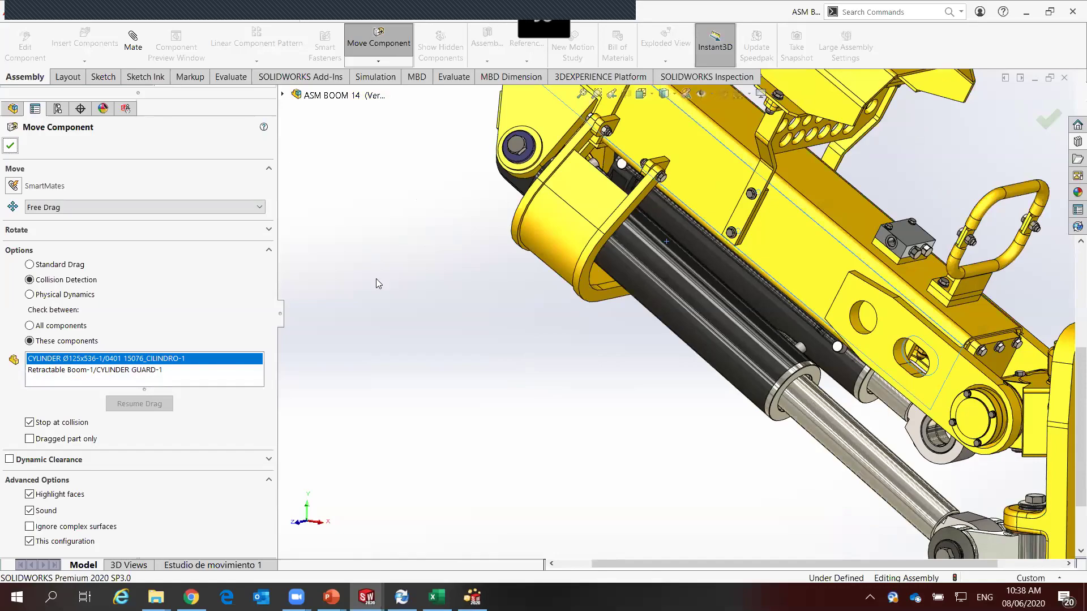
key(Escape)
scroll(609, 334, up, 3)
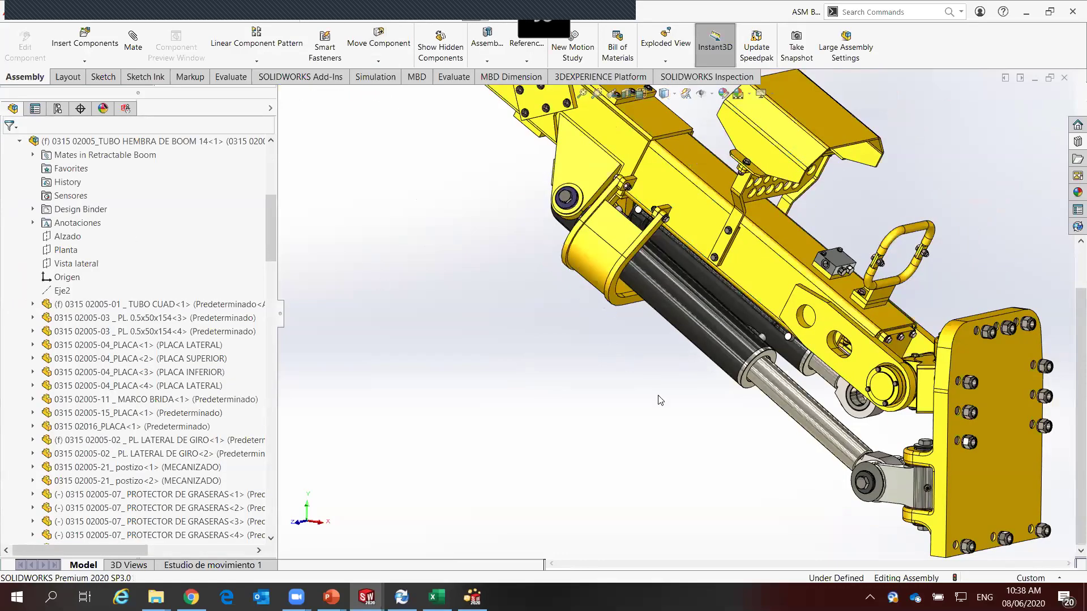
middle_drag(683, 331, 917, 326)
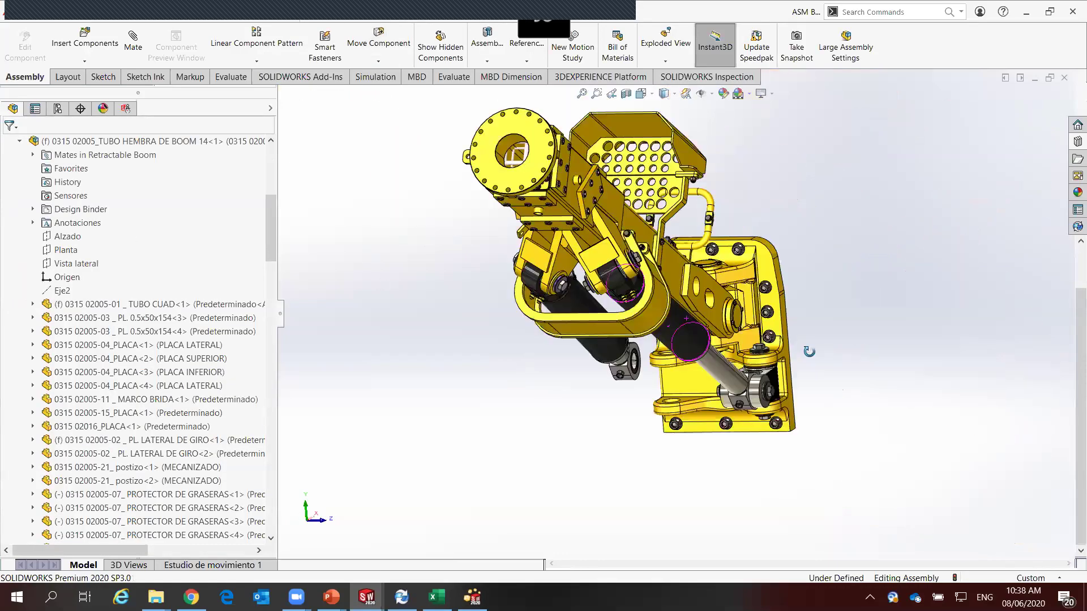
key(ctrl+shift+z)
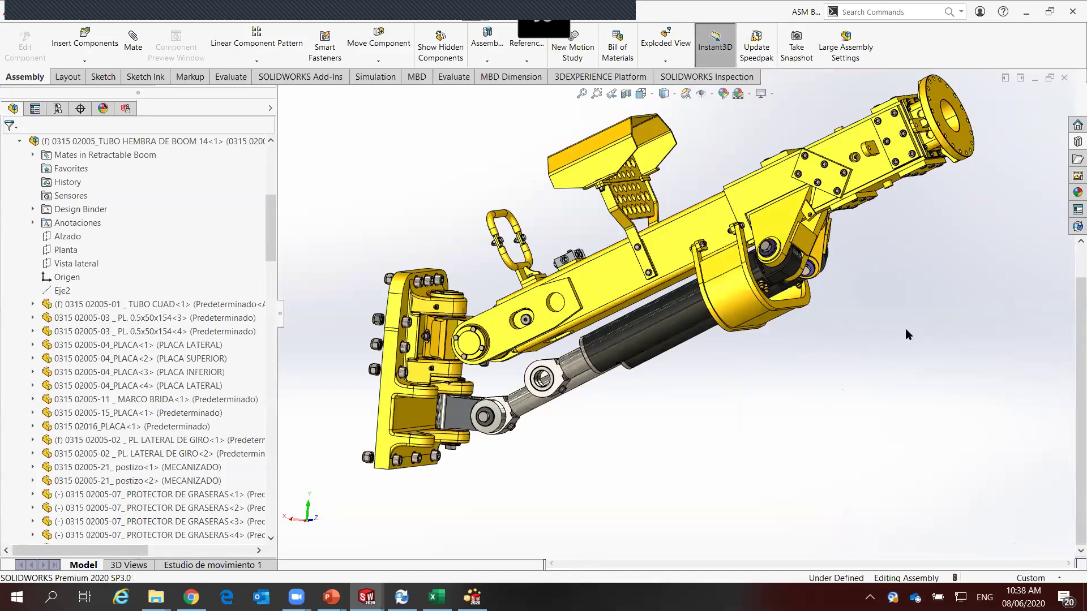
Save ASM BOOM 14.smg into C:\Temp, replacing the existing copy
click(472, 597)
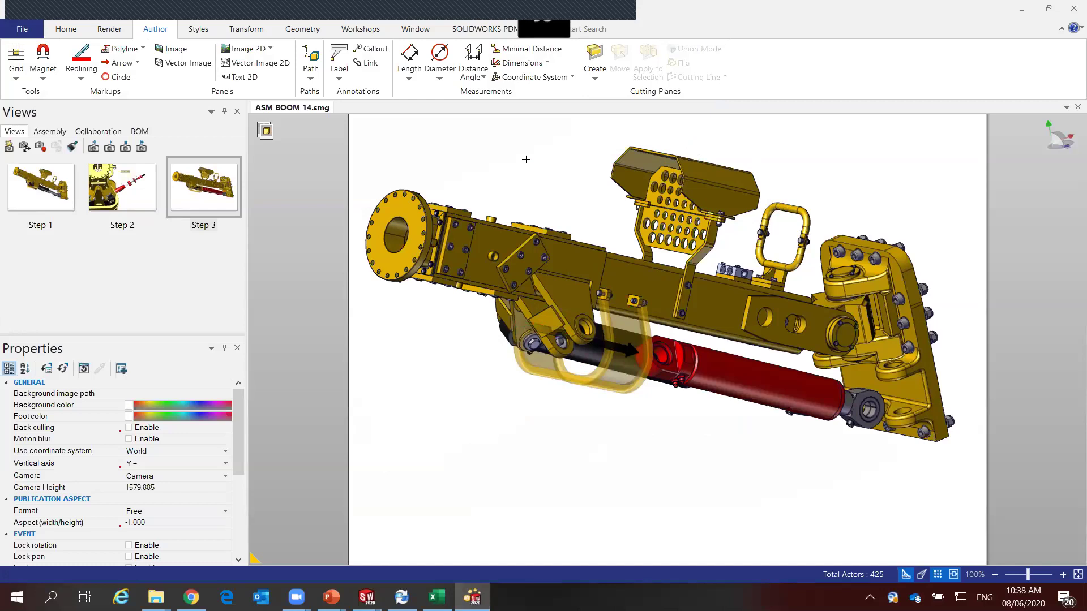
click(17, 29)
click(43, 180)
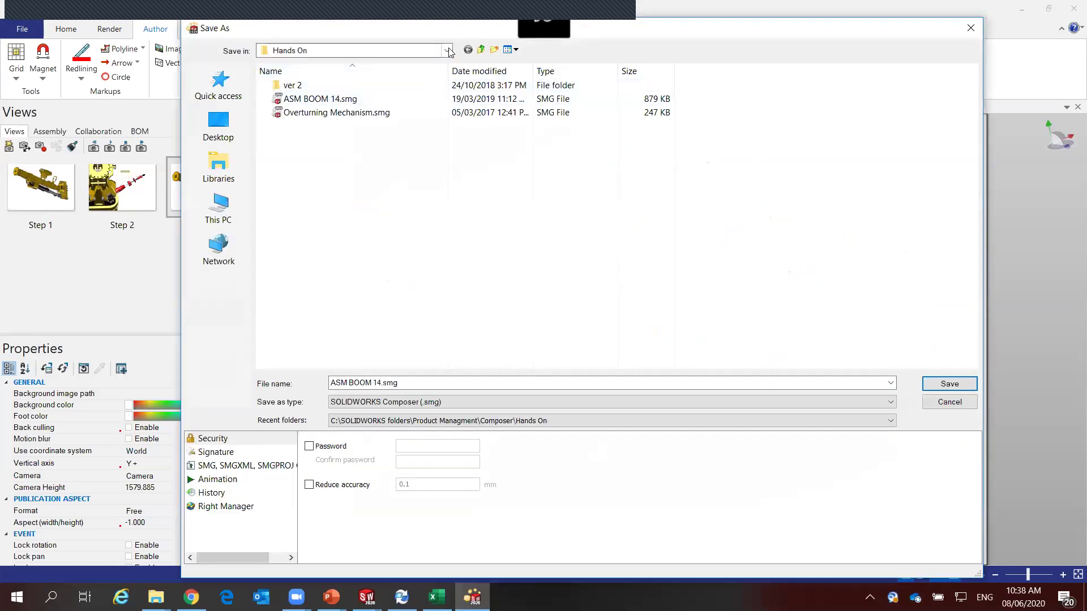
click(448, 49)
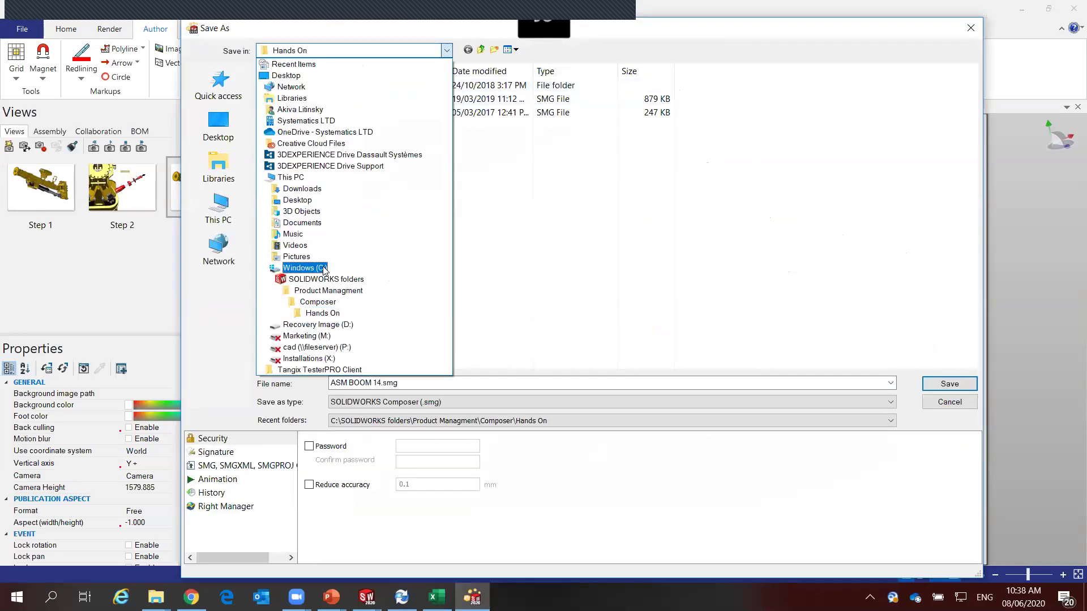
click(306, 267)
scroll(368, 288, down, 3)
double_click(340, 342)
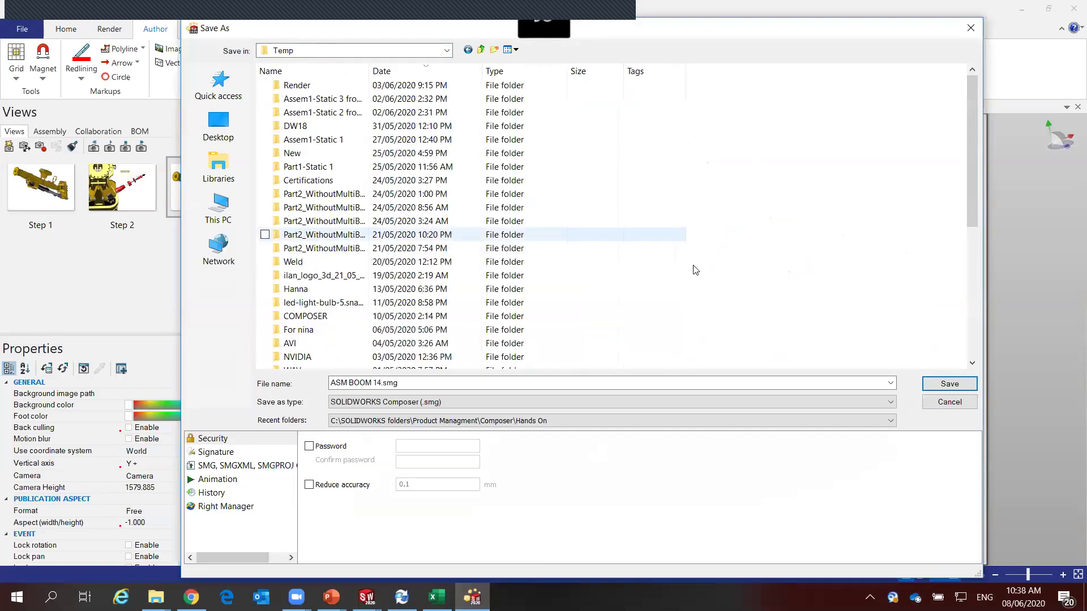
click(949, 383)
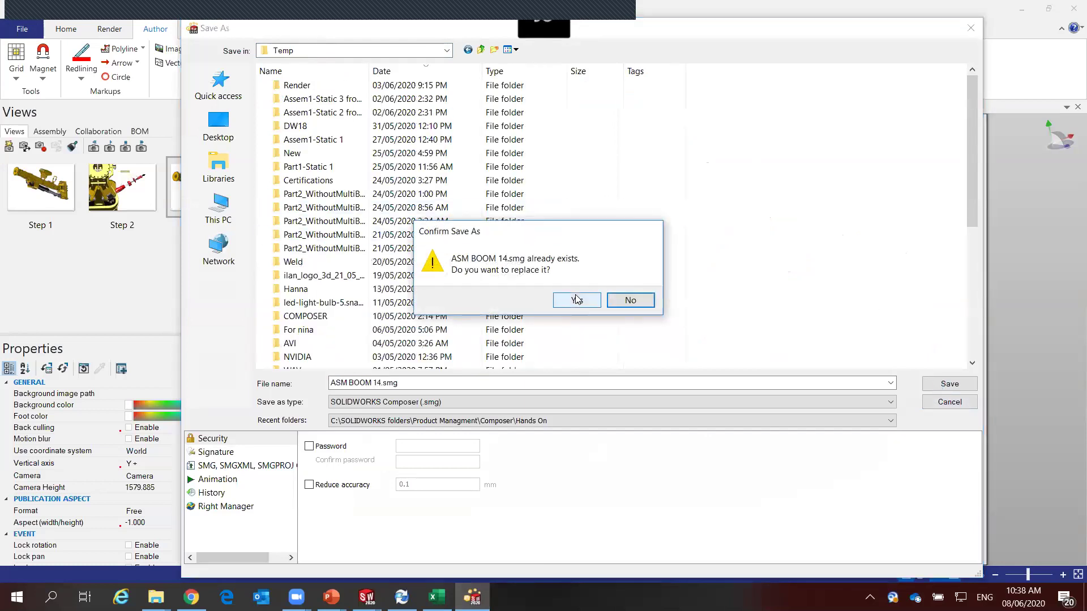
click(577, 300)
mouse_move(366, 597)
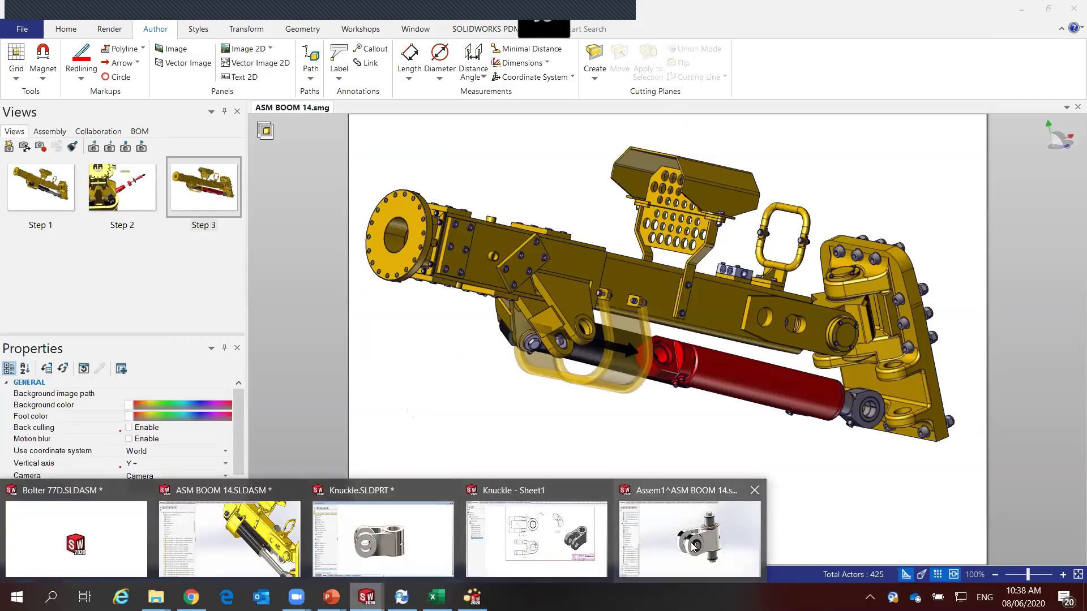
click(692, 546)
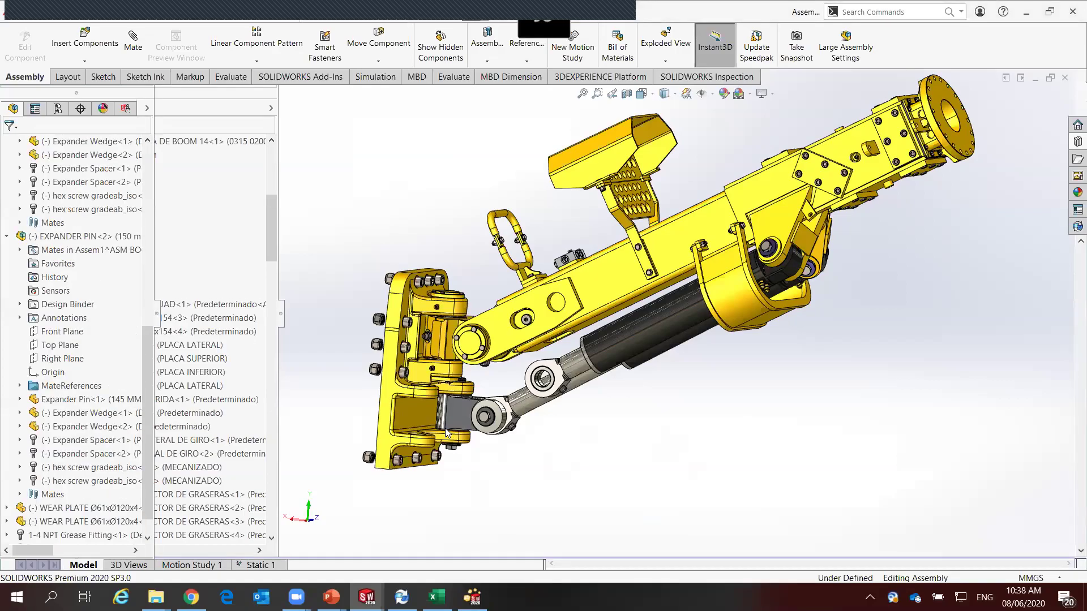
click(672, 309)
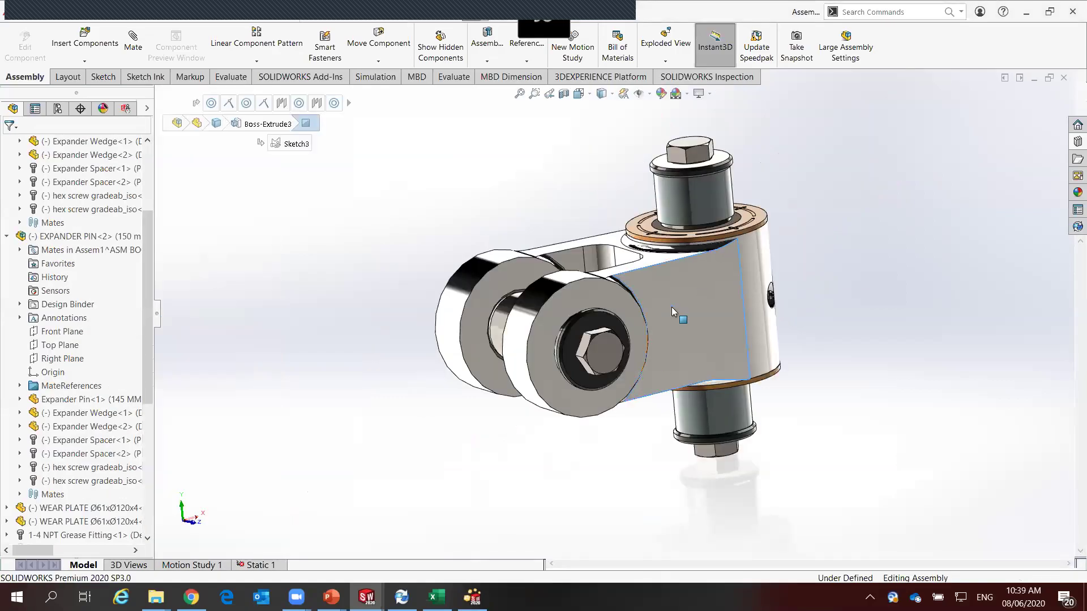
click(705, 193)
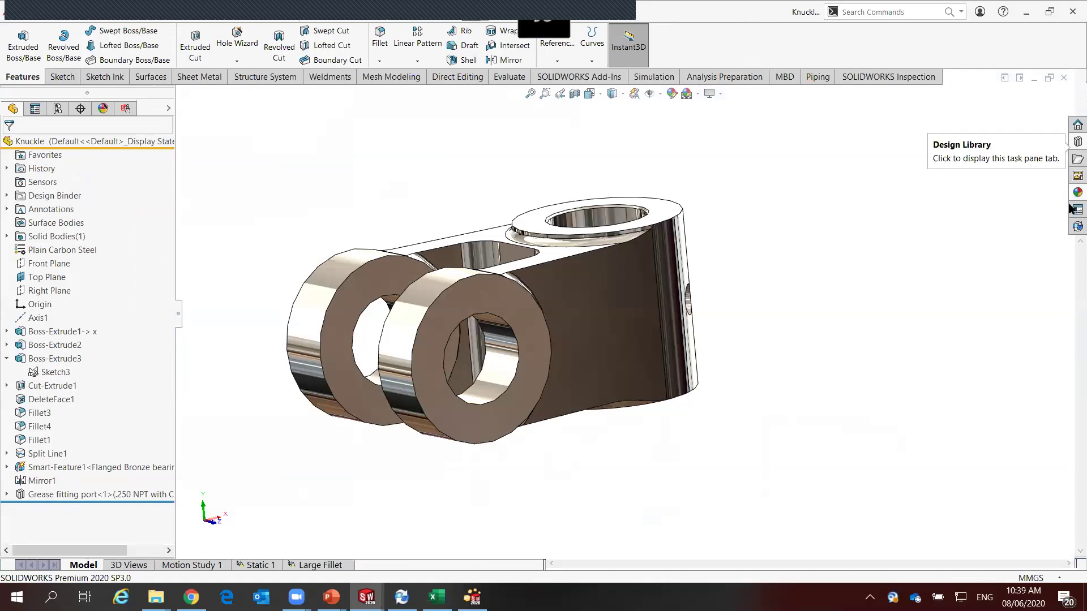
click(1071, 226)
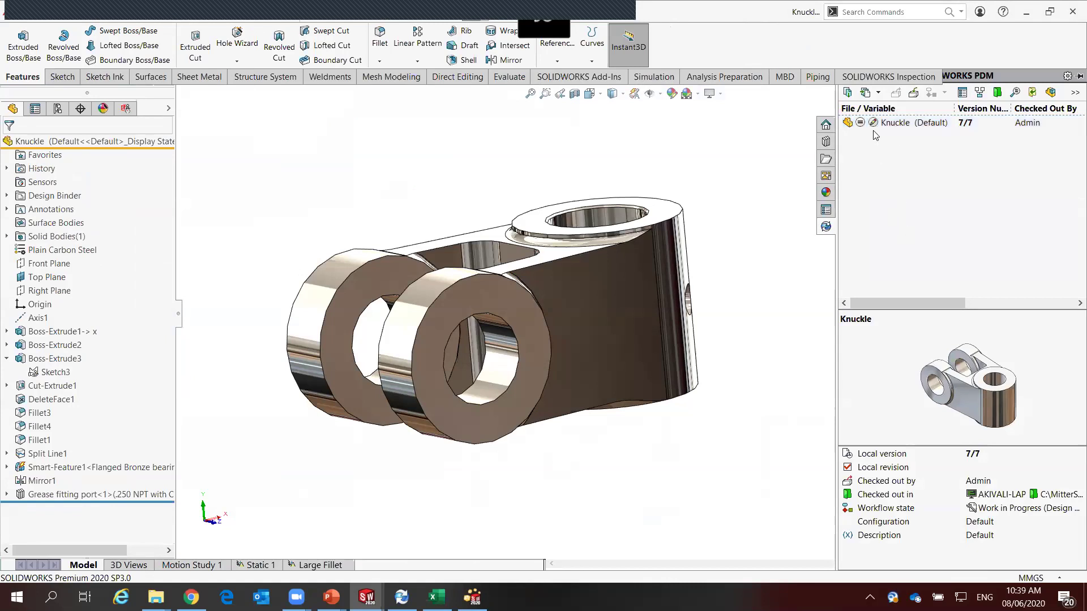
click(913, 95)
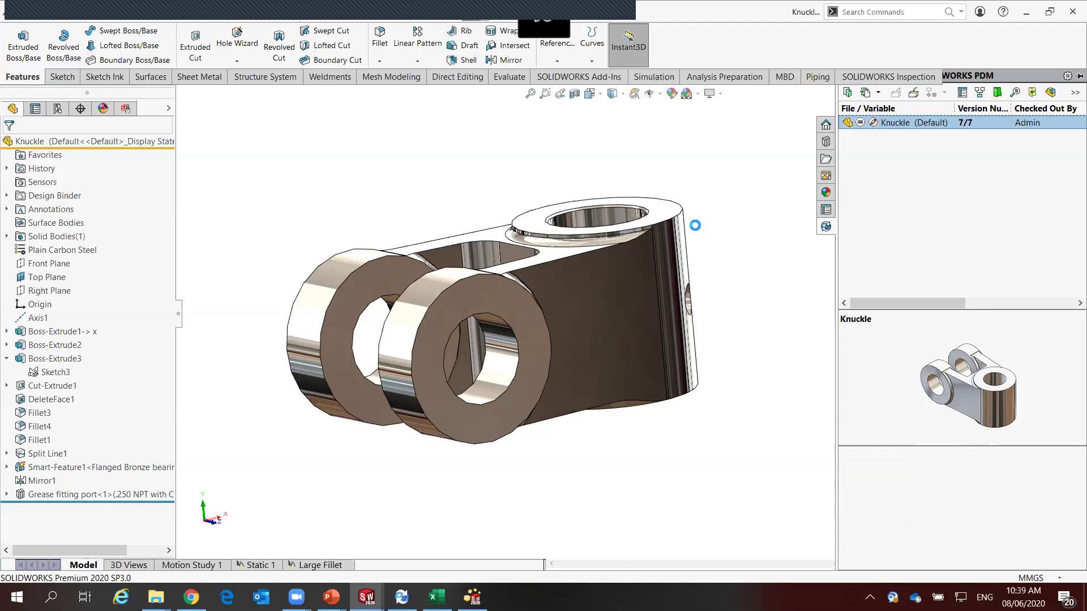
Check Knuckle.SLDPRT into PDM without changing its workflow state, then return to Composer
click(609, 405)
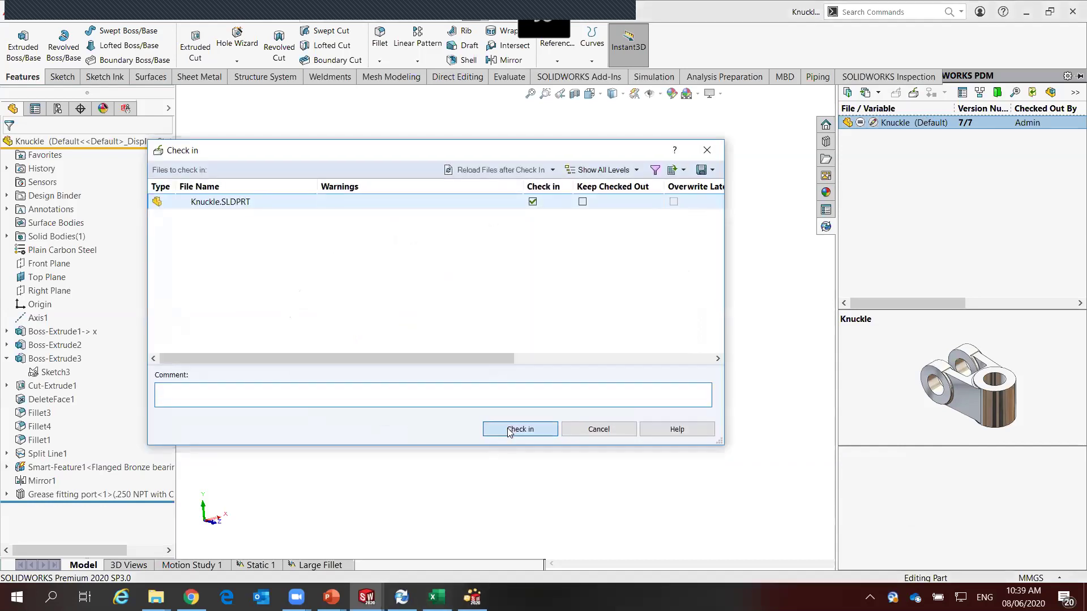
click(508, 430)
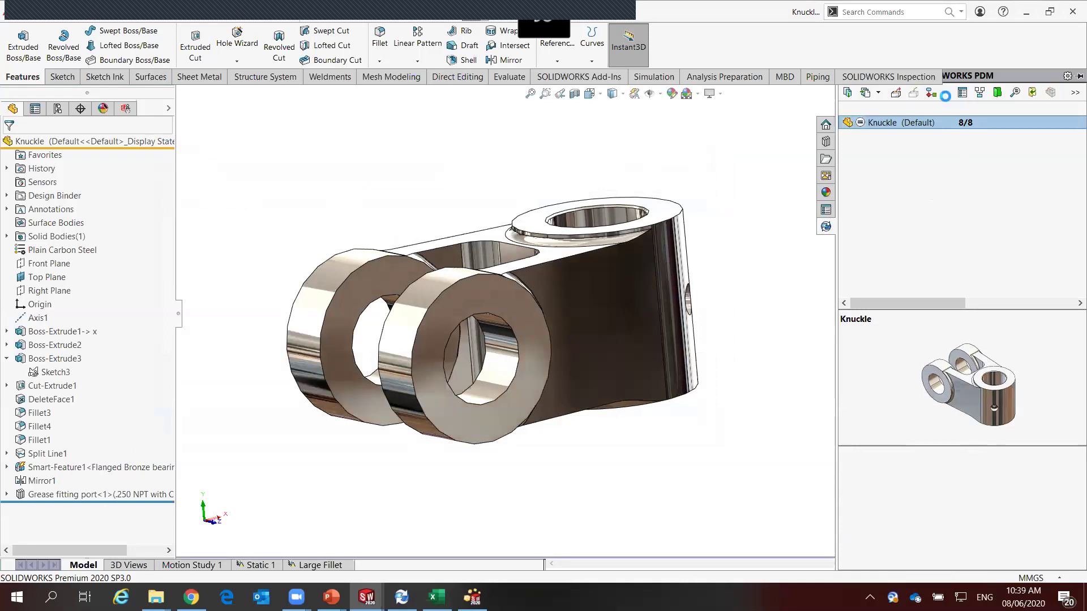
click(944, 93)
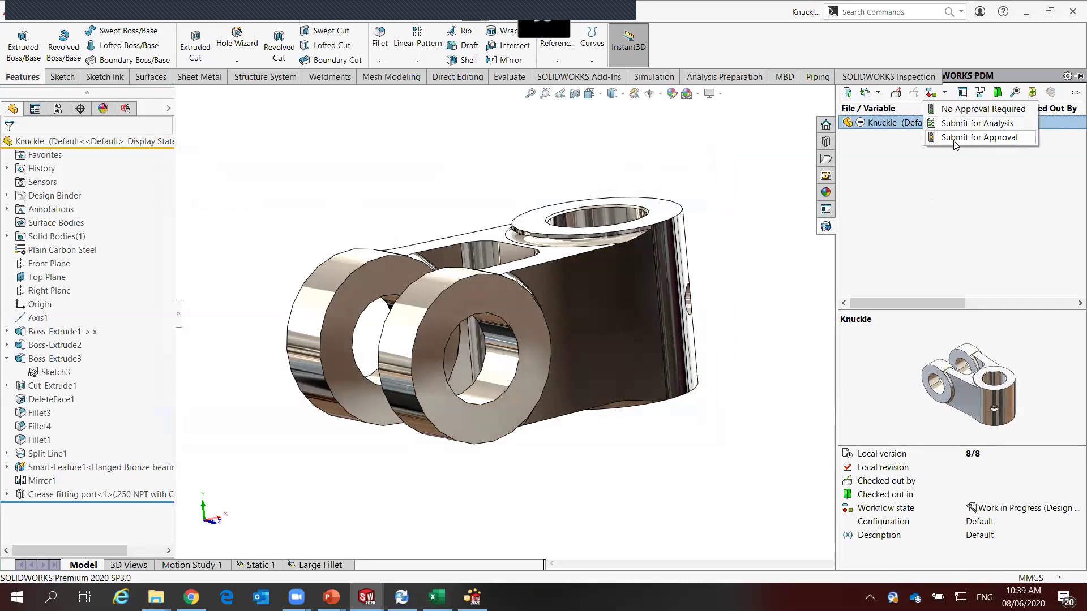
click(725, 286)
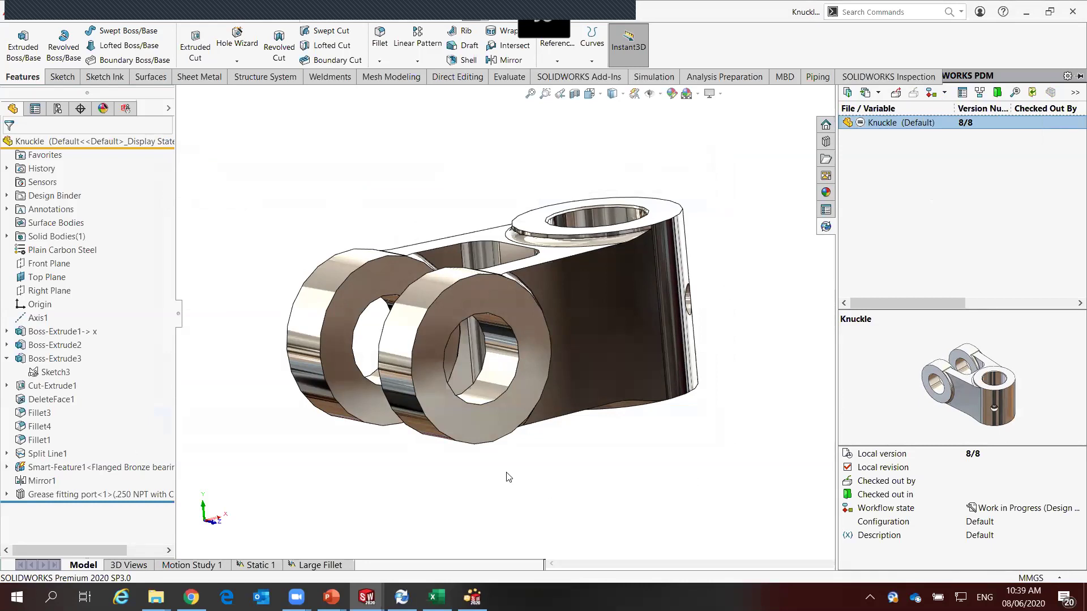
click(472, 597)
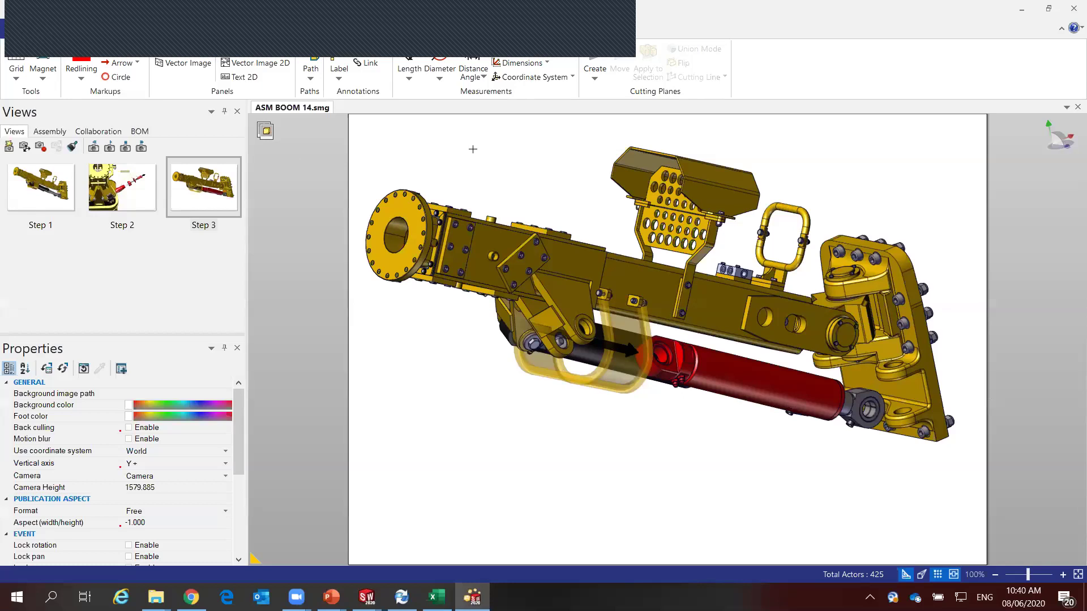
Start updating from a SOLIDWORKS Composer Document and browse to C:\SOLIDWORKS folders
click(17, 29)
mouse_move(38, 101)
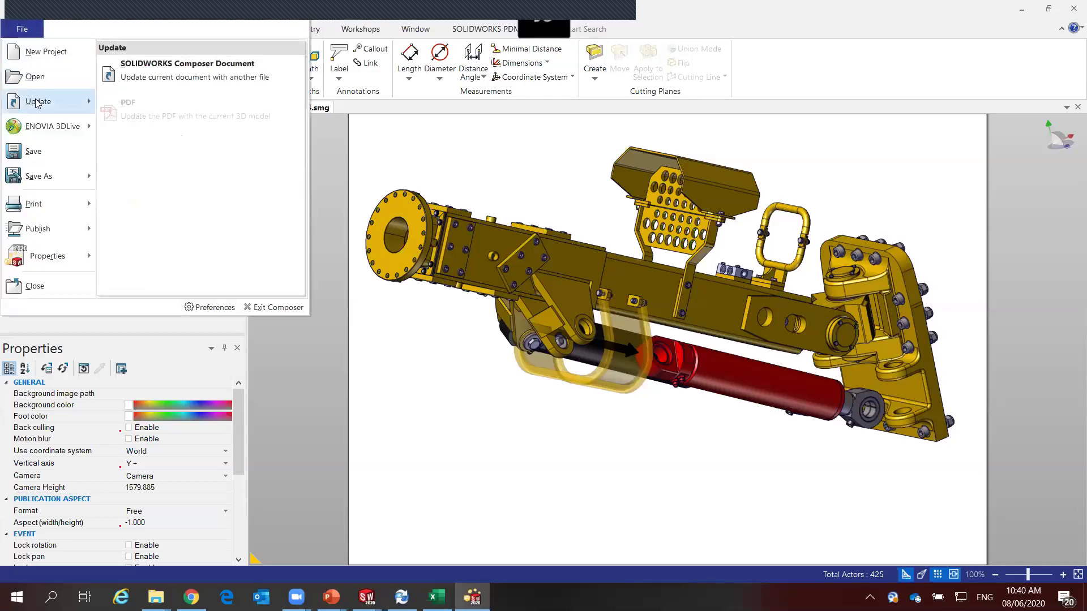
click(126, 77)
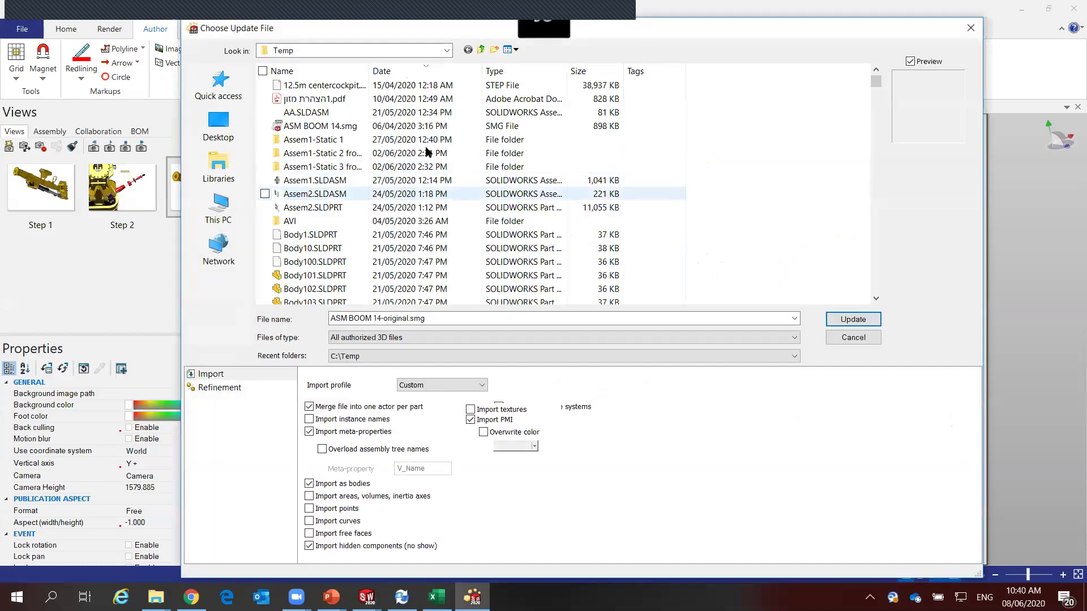
click(448, 51)
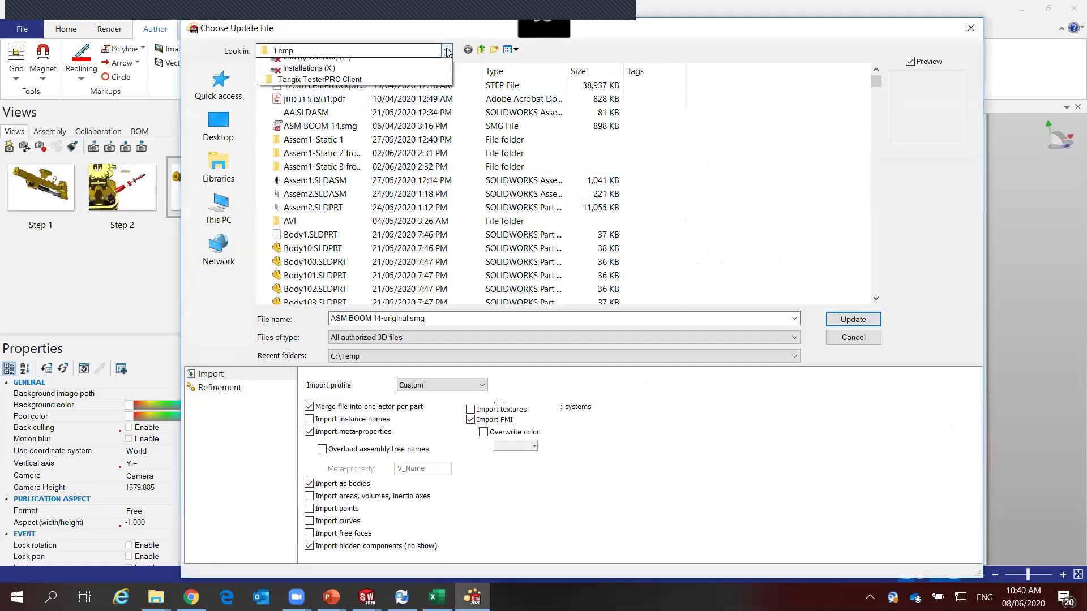
click(303, 268)
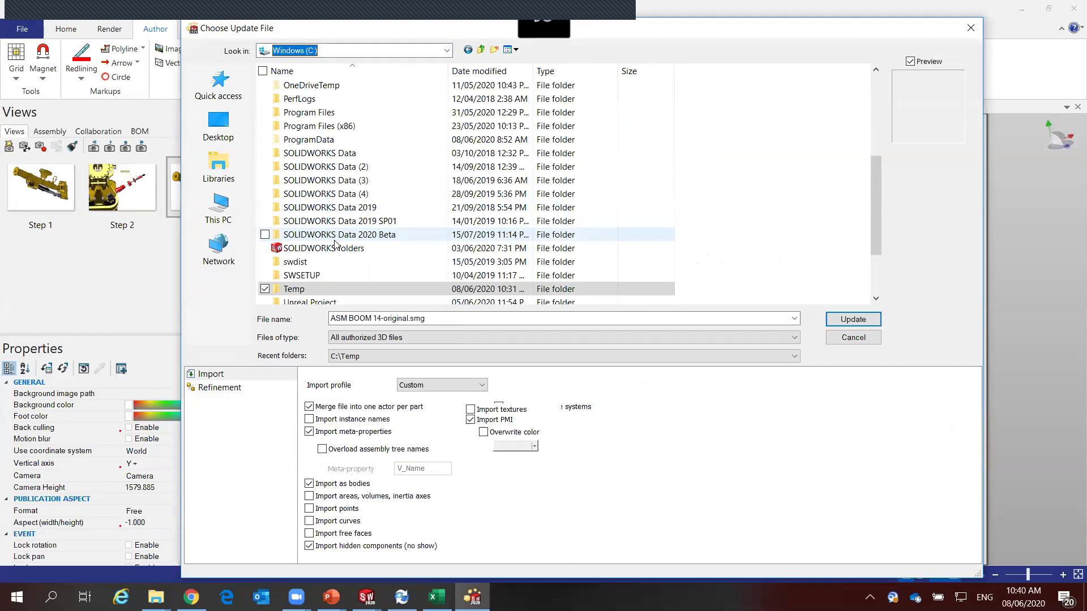
double_click(323, 248)
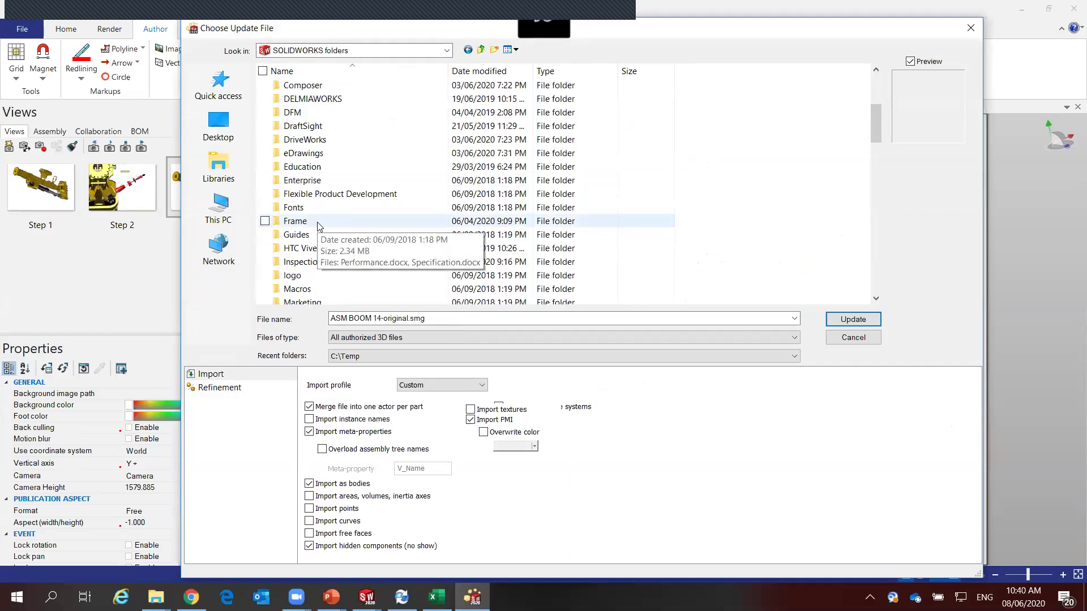
scroll(318, 222, down, 3)
scroll(320, 222, down, 3)
scroll(322, 223, down, 3)
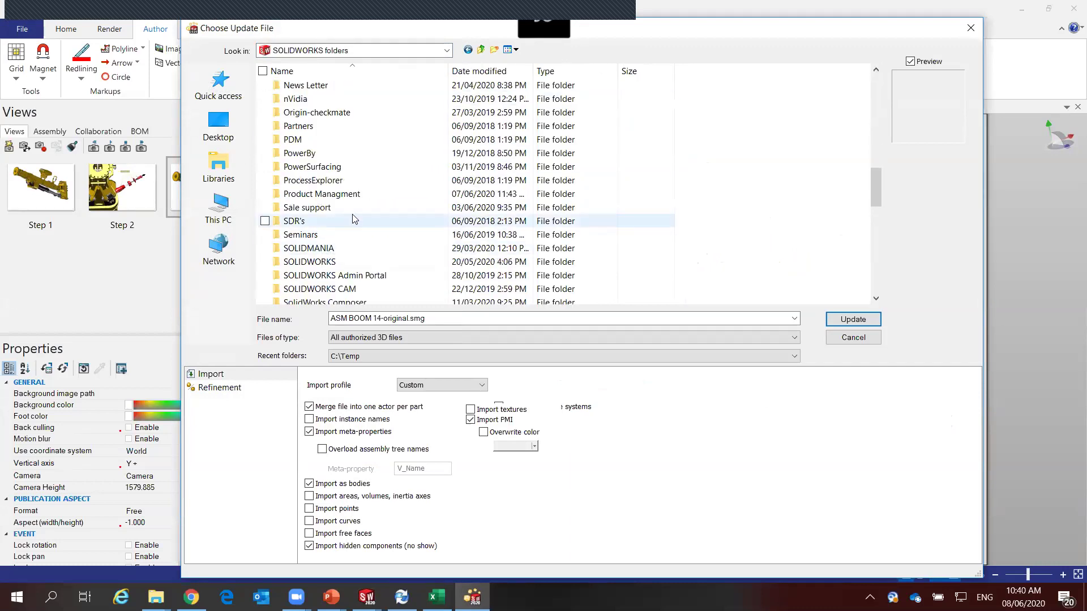
Pick ASM BOOM 14.smg in Product Managment\Composer\Hands On\ver 2 and update from it
double_click(325, 193)
double_click(311, 113)
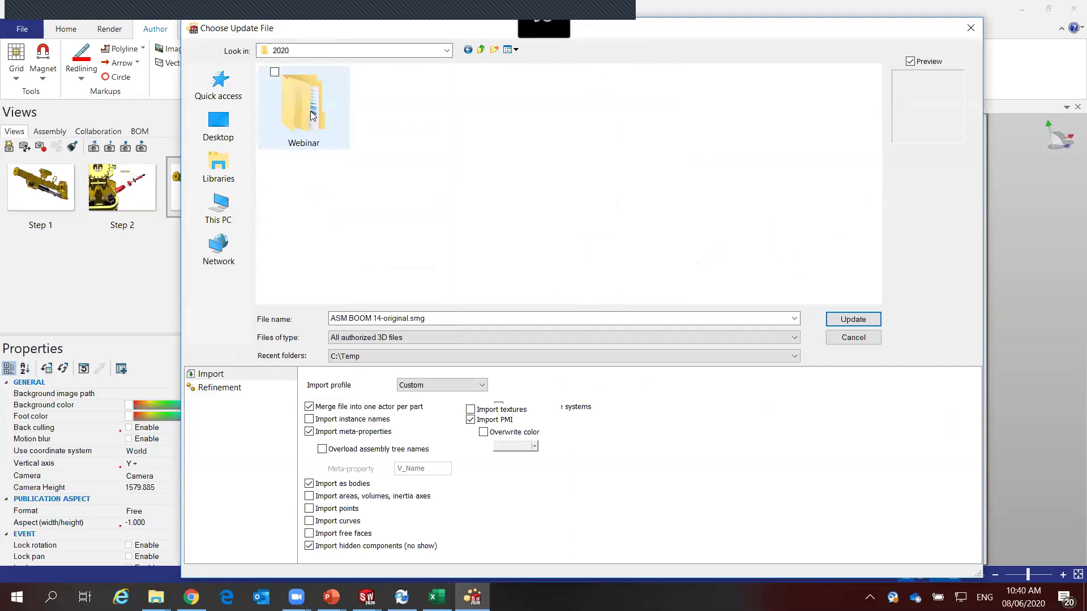
click(480, 51)
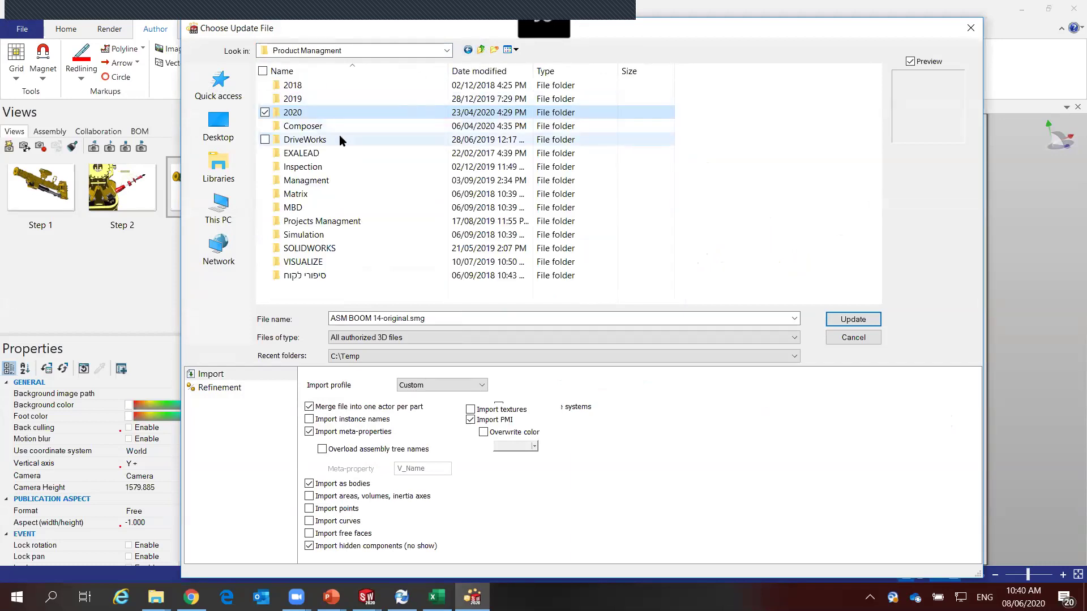
double_click(313, 113)
double_click(310, 113)
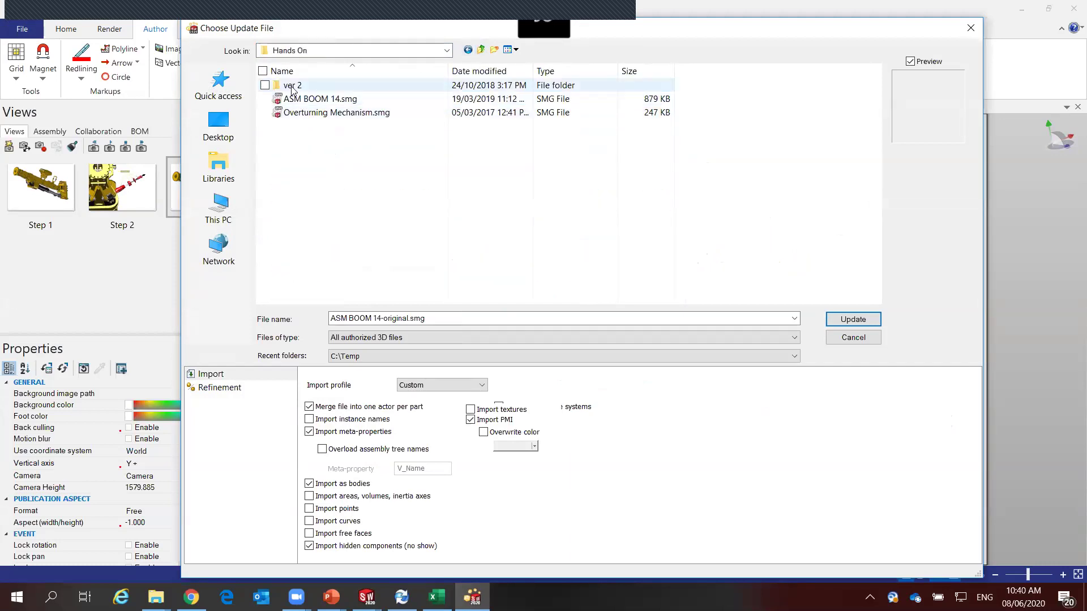
double_click(294, 86)
click(324, 100)
click(852, 320)
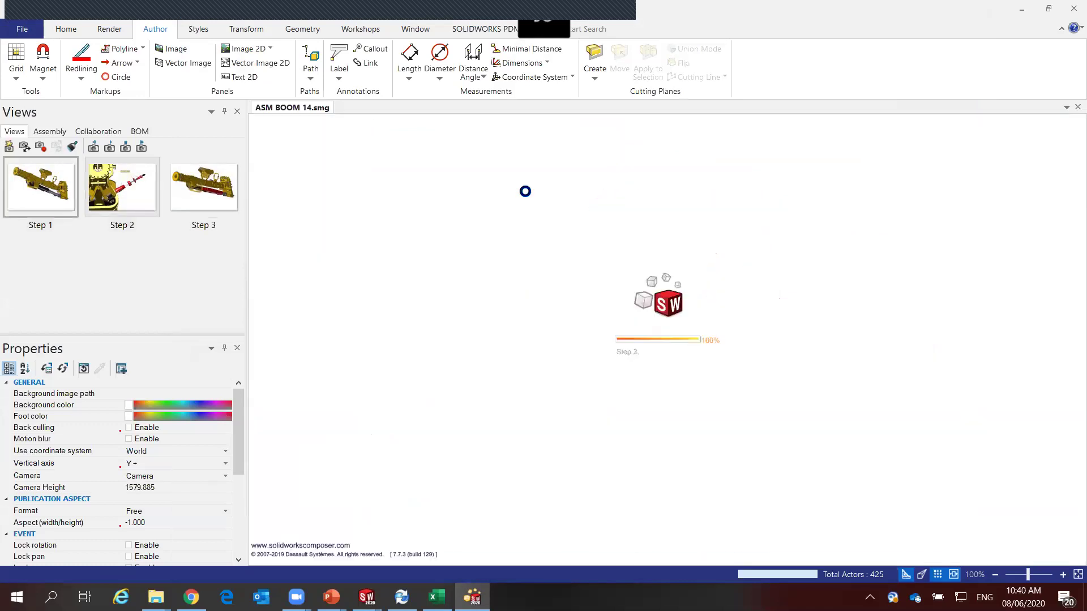
Decline saving a new view and review the updated Steps 1, 2 and 3
click(61, 186)
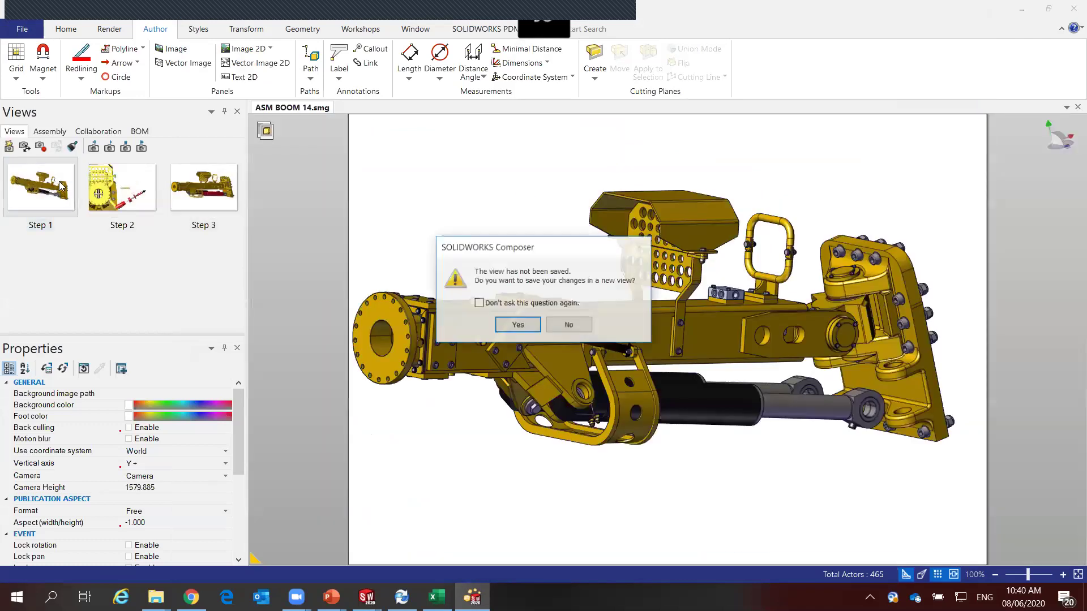
click(566, 323)
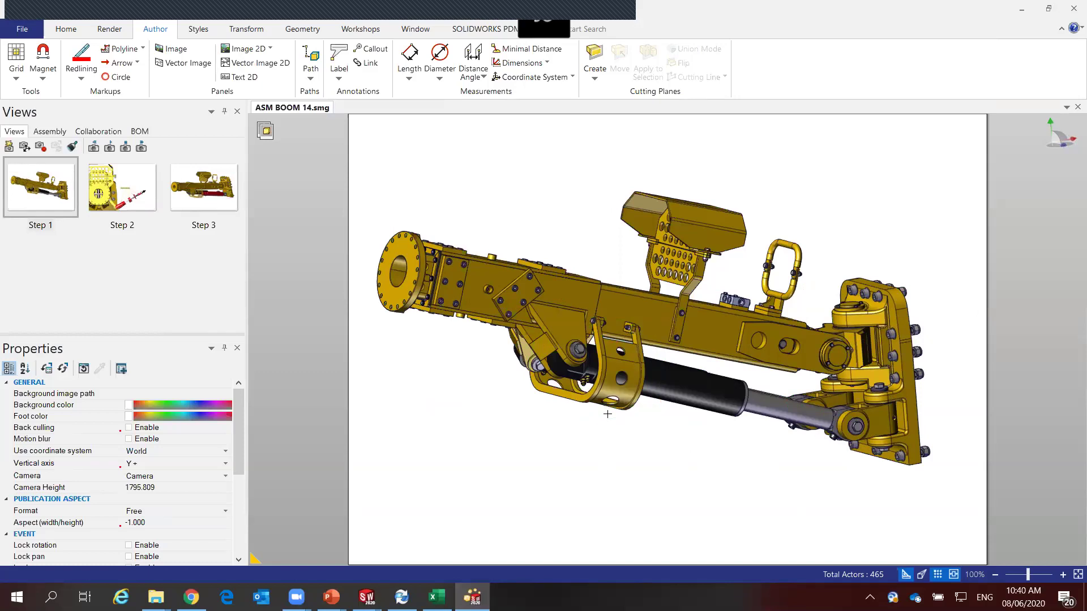
click(143, 182)
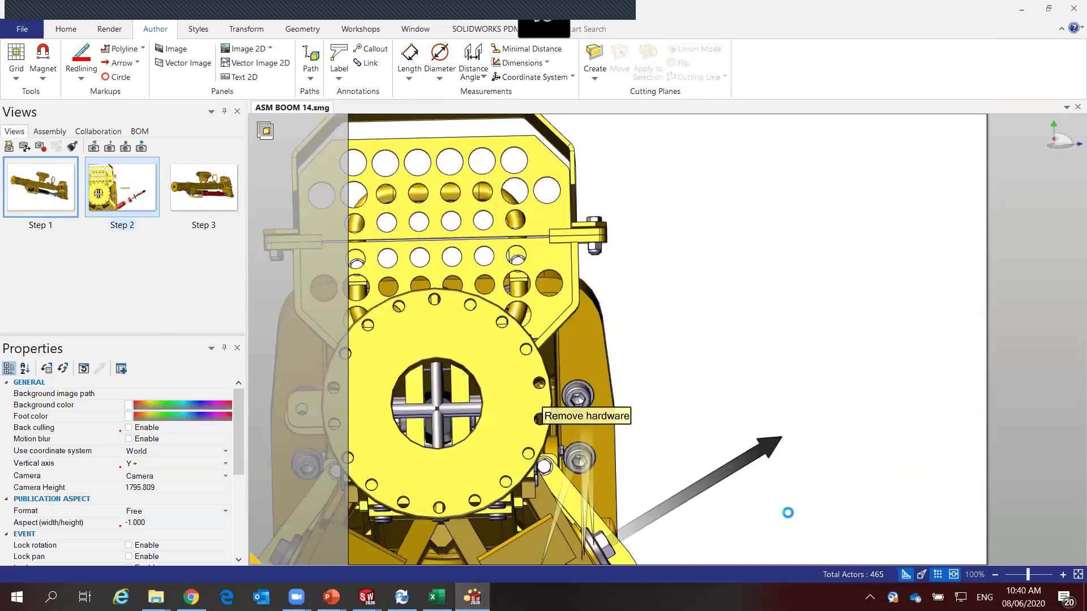
mouse_move(786, 507)
mouse_down()
mouse_move(812, 341)
mouse_move(784, 381)
mouse_move(775, 369)
mouse_up()
click(198, 192)
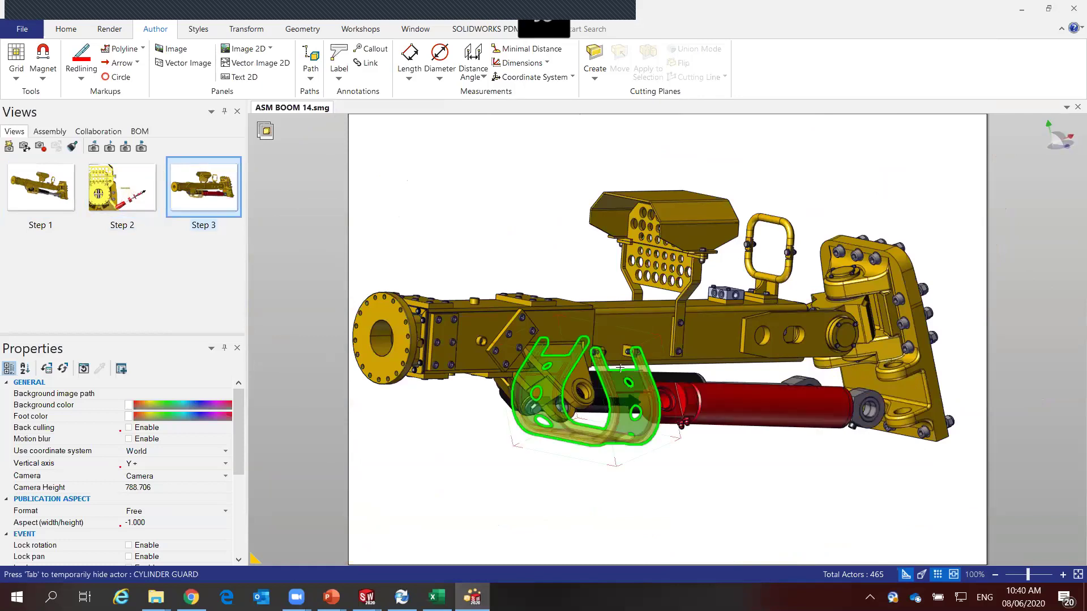
Check the Assembly tree, save the revised geometry into Step 3, then show the PowerPoint slides
click(59, 132)
scroll(48, 256, down, 5)
scroll(48, 256, down, 2)
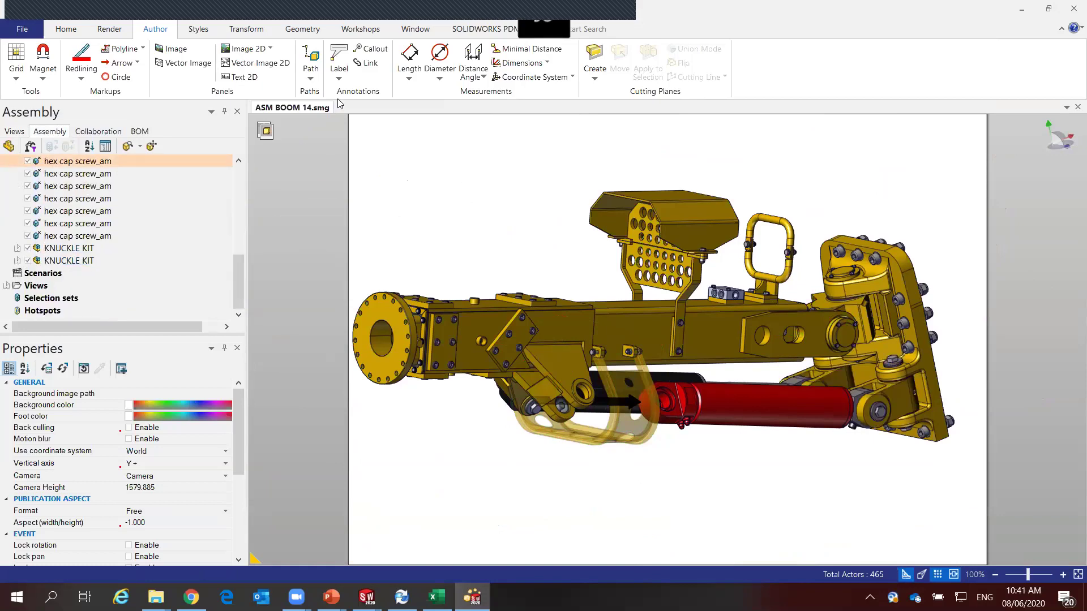
click(14, 131)
click(24, 185)
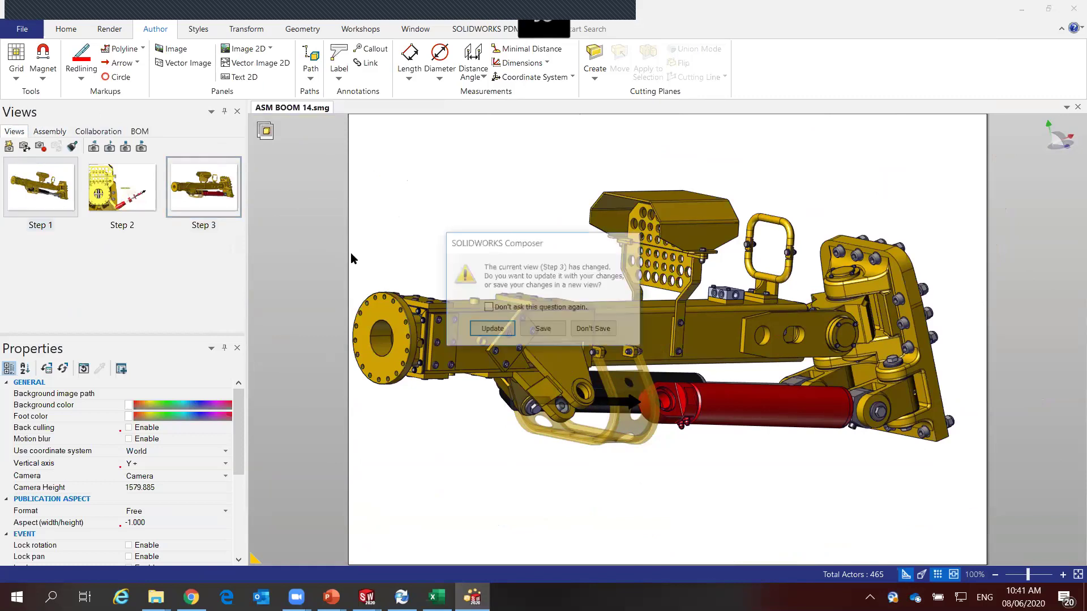
click(503, 331)
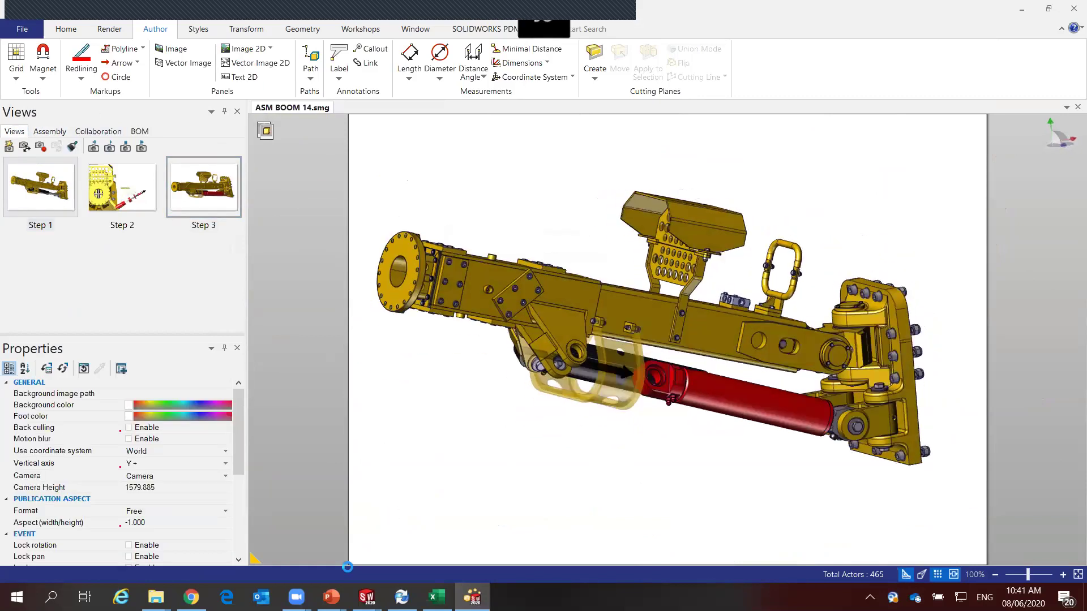
mouse_move(331, 597)
click(417, 540)
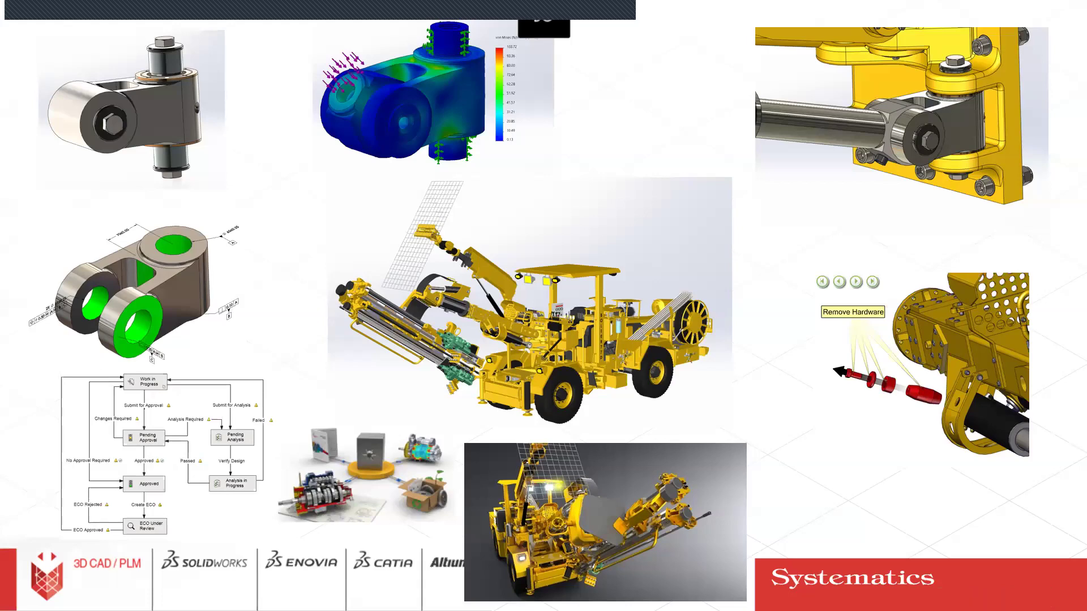
Switch from the slideshow to the 033117 Visualize demo File Explorer folder with Alt+Tab
key(alt+Tab)
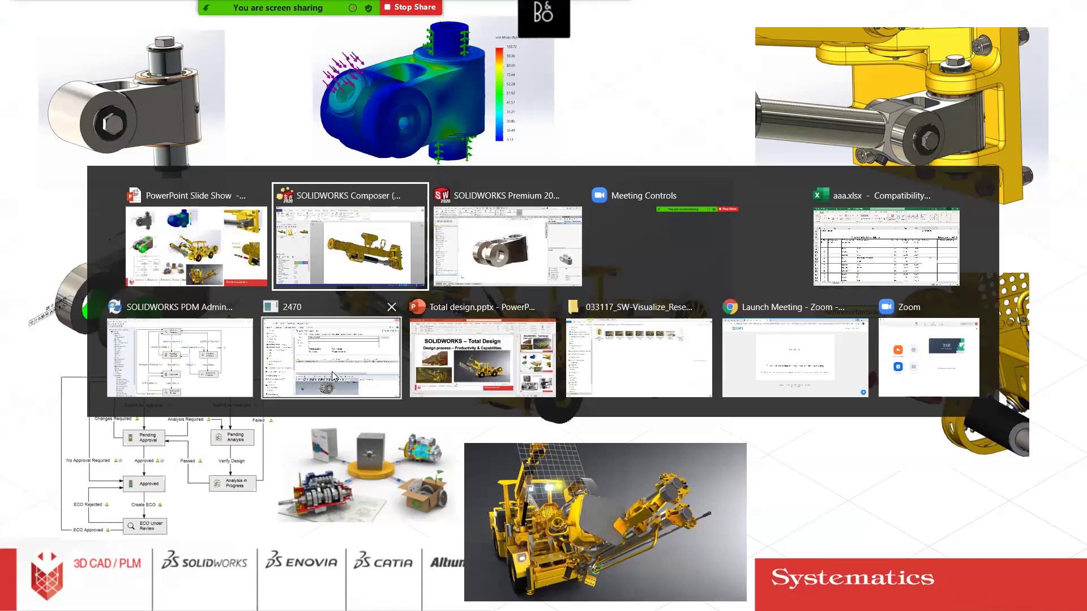
key(Tab)
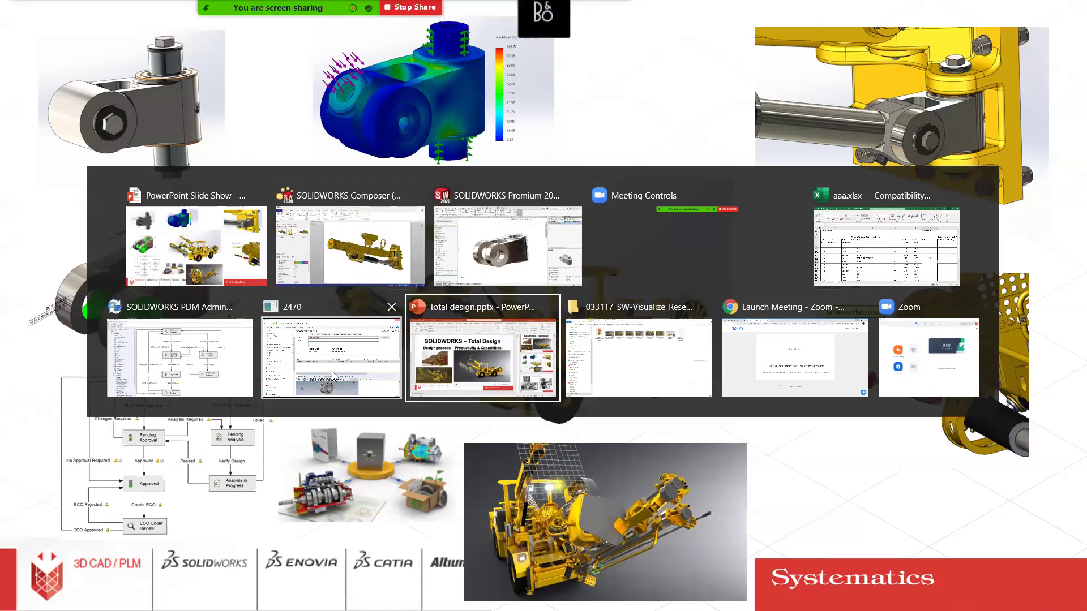
key(Tab)
Page through the Resemin Bolter renders in Photos, close it, and select the 360 spin video
double_click(399, 119)
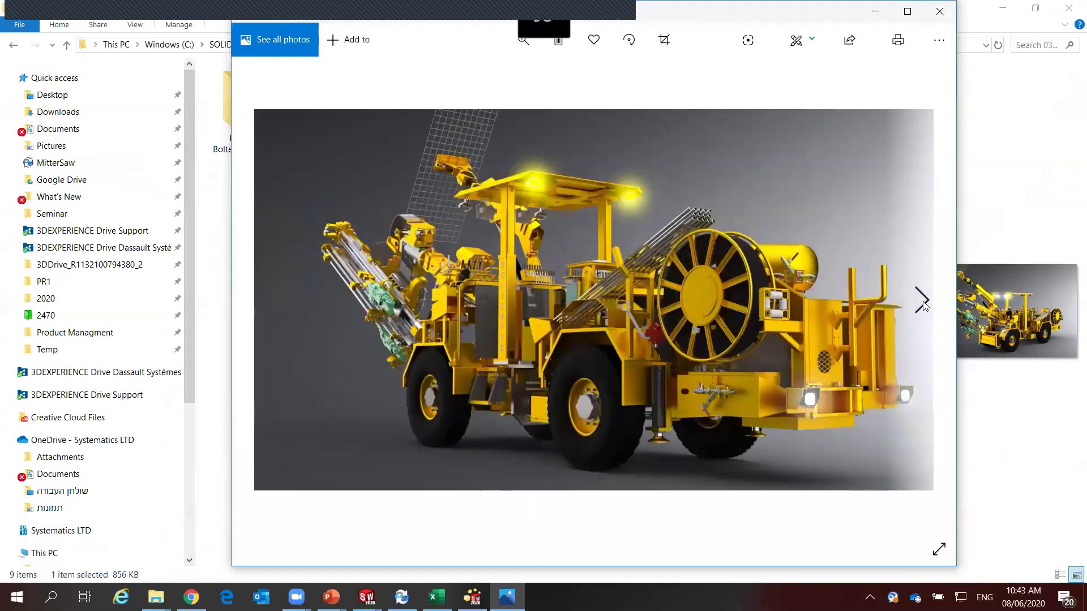
click(921, 300)
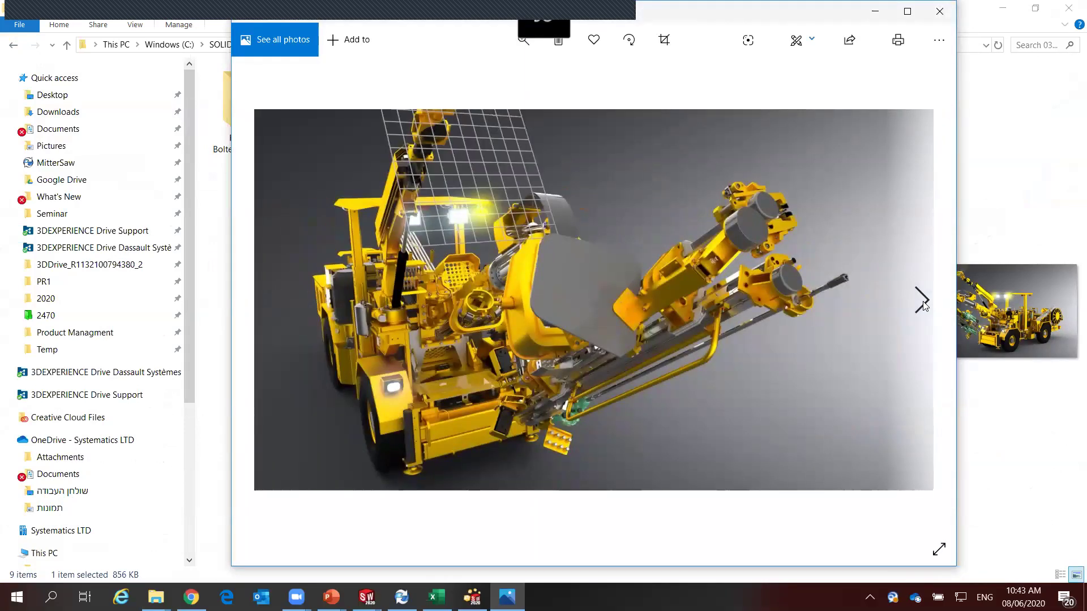
click(921, 300)
click(923, 306)
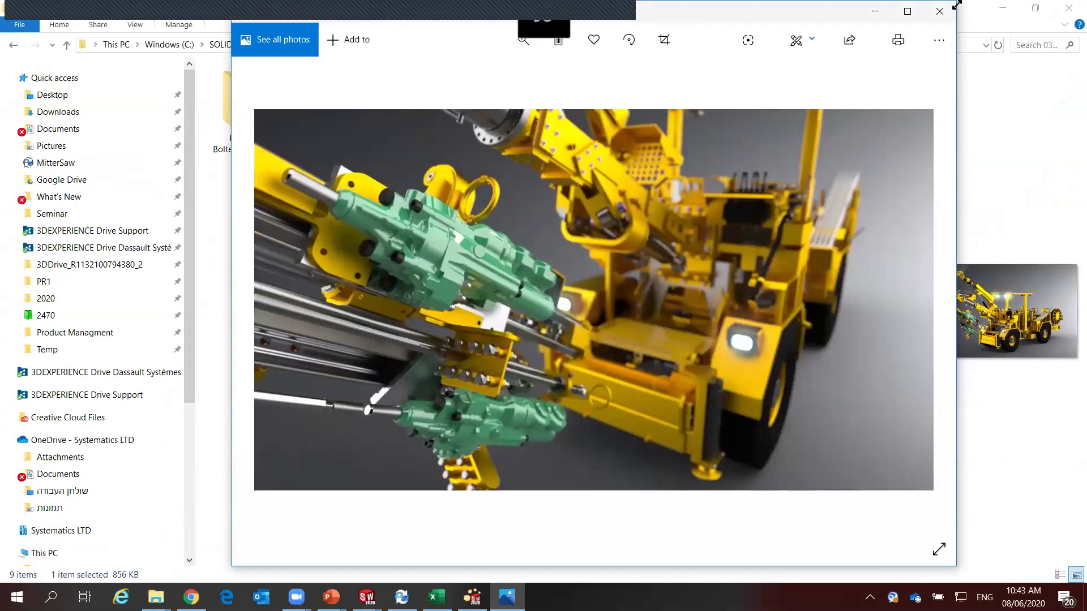
click(939, 11)
click(321, 113)
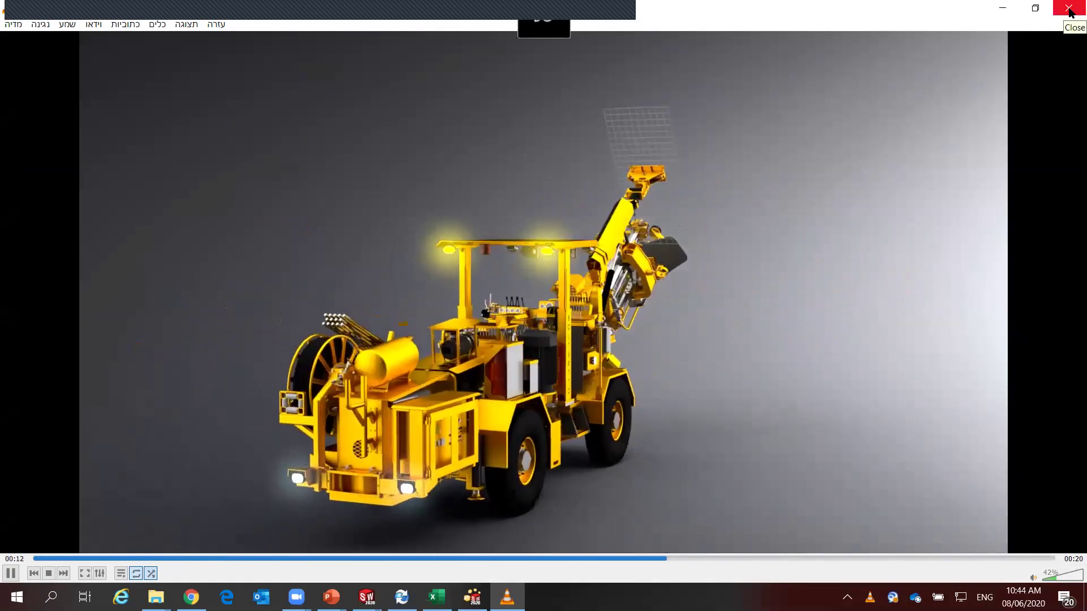
Close VLC after the Resemin Bolter 360 spin video has played
click(1068, 8)
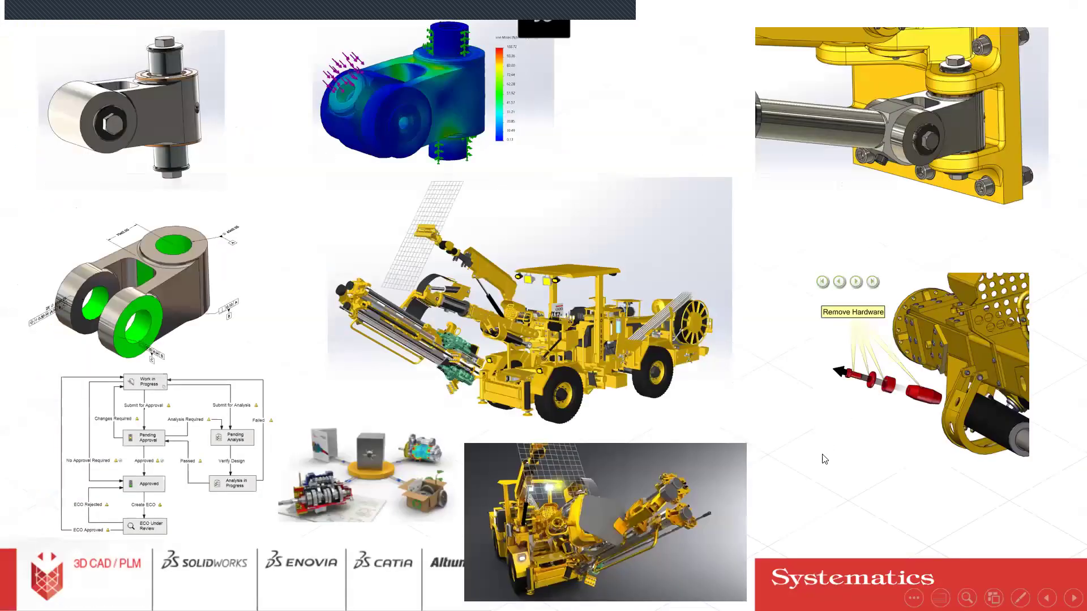
Return to the PowerPoint slideshow from the taskbar, showing the SOLIDWORKS VR slide
click(822, 453)
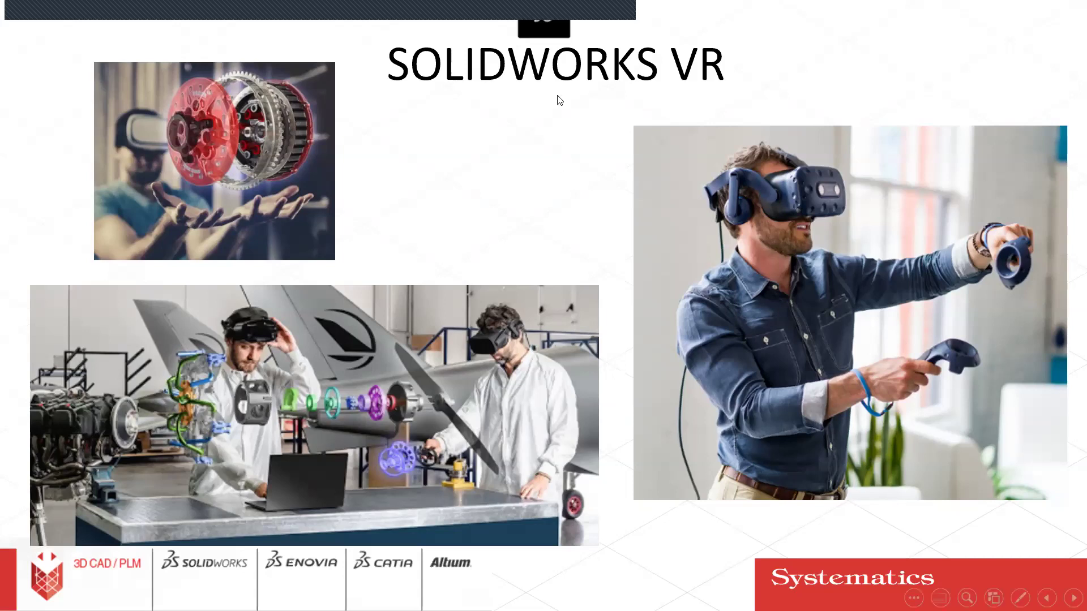
Advance past the SOLIDWORKS VR slide to the black end-of-show screen
drag(330, 17, 353, 47)
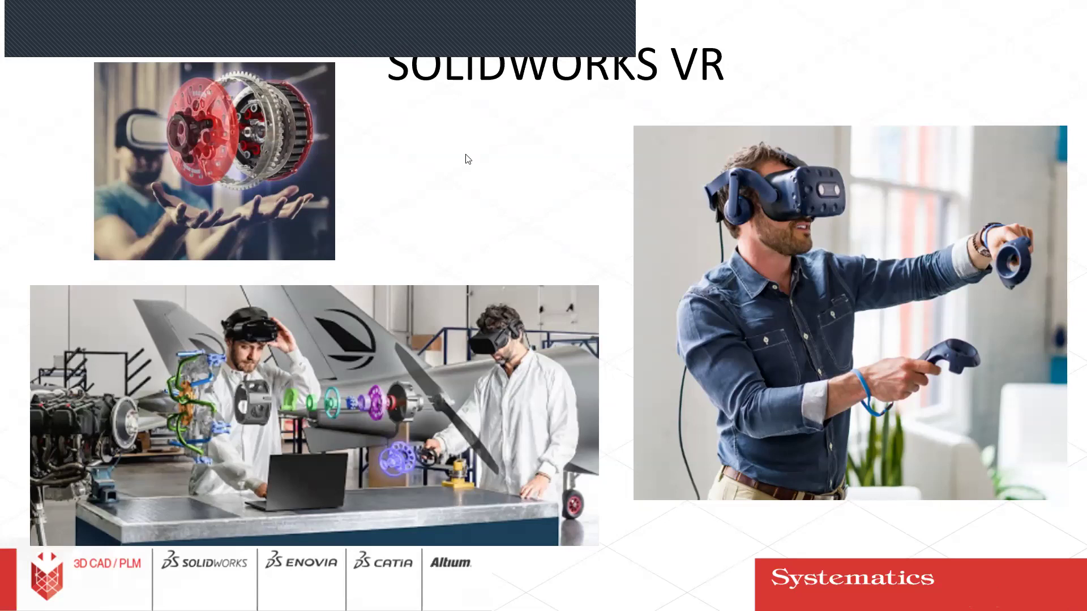
click(525, 183)
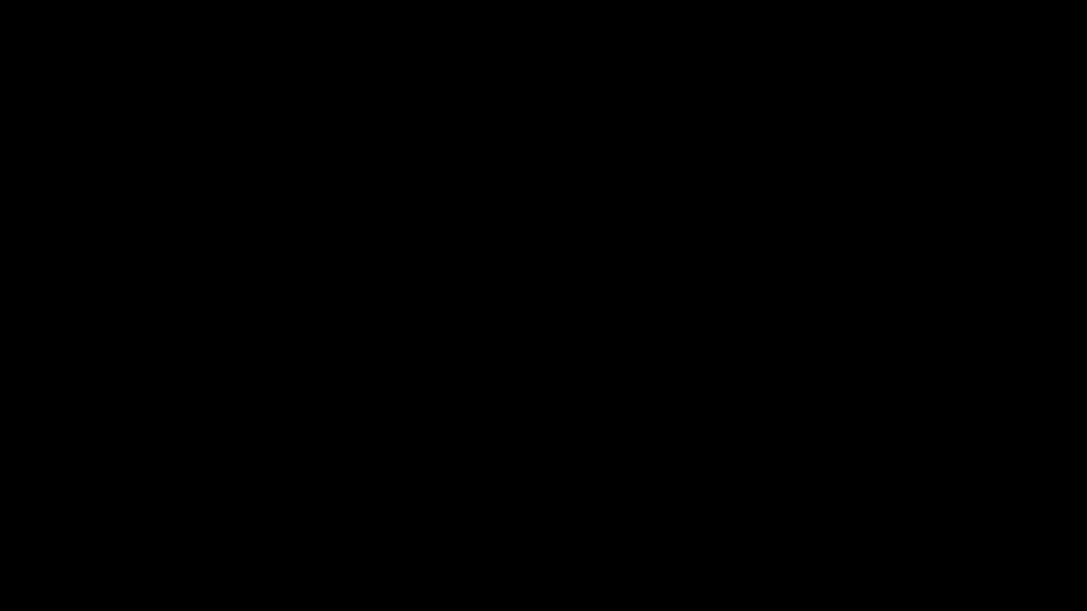
Exit the finished show and restart the slideshow from slide 30 with the contact details
click(44, 352)
click(94, 327)
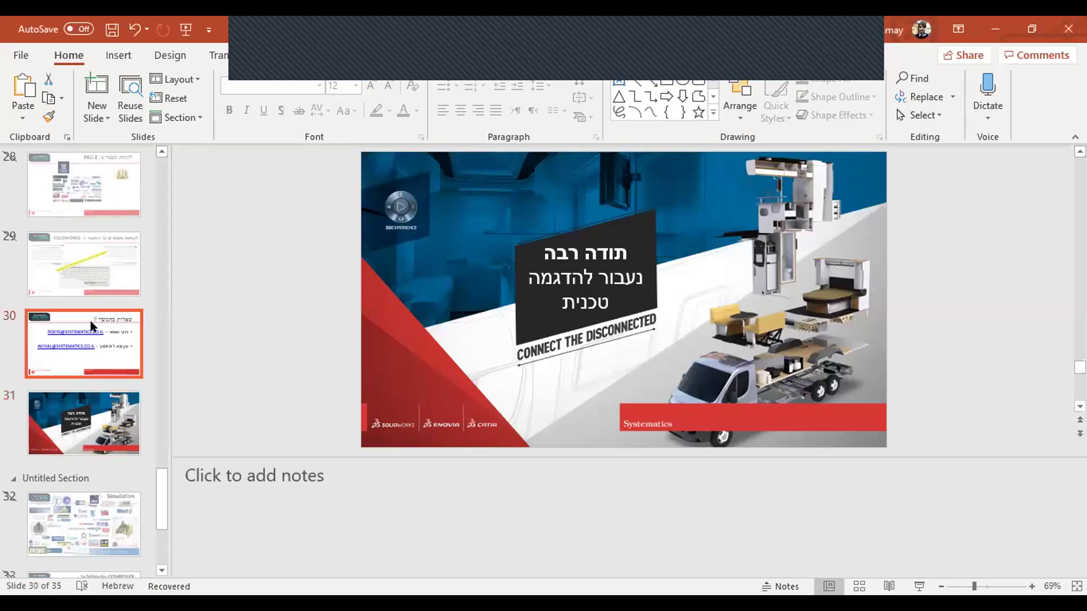
click(914, 579)
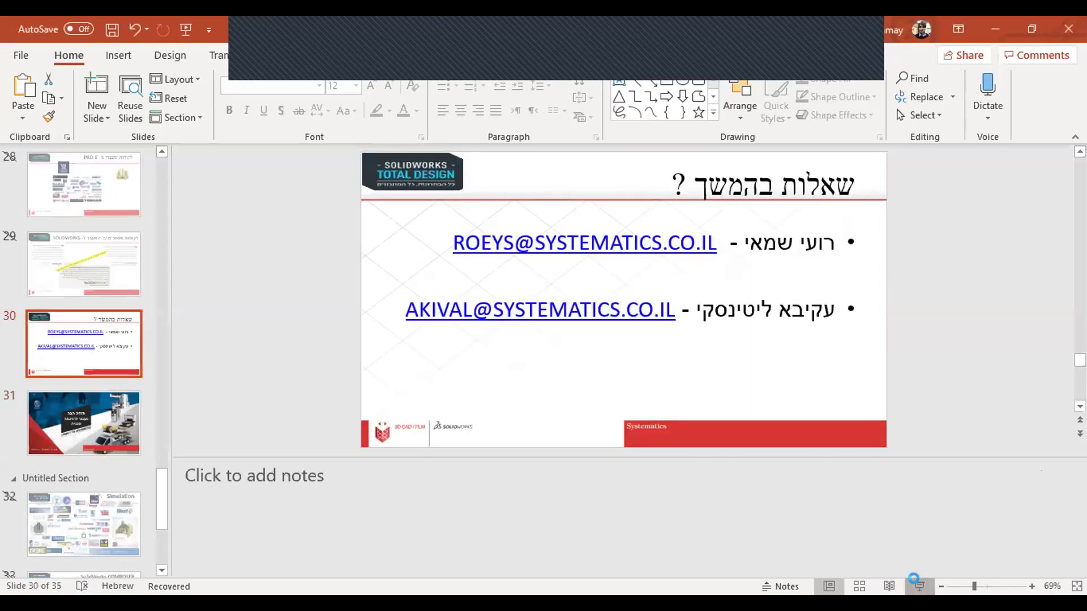